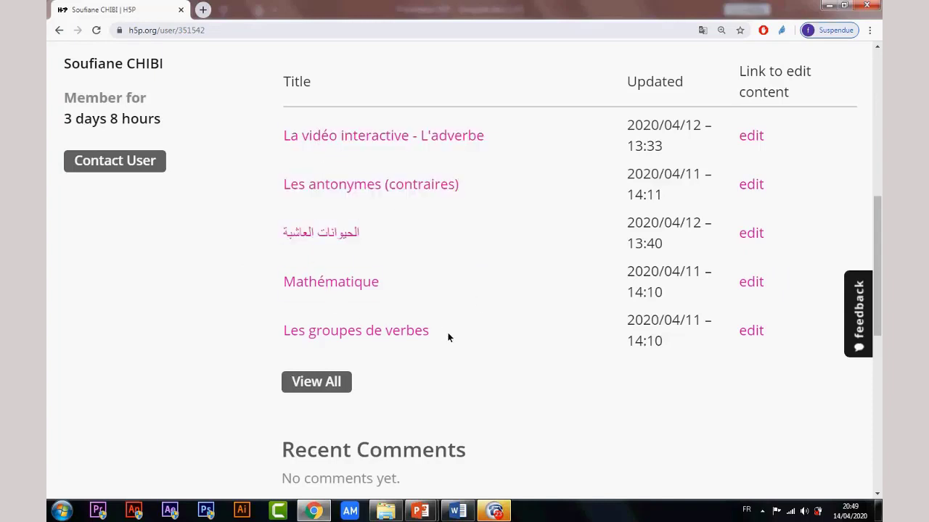
# Step: Open the content "La vidéo interactive - L'adverbe" from the profile's content list
pyautogui.moveTo(448, 337); pyautogui.dragTo(479, 109)
pyautogui.click(479, 172)
pyautogui.tripleClick(488, 162)
pyautogui.click(339, 146)
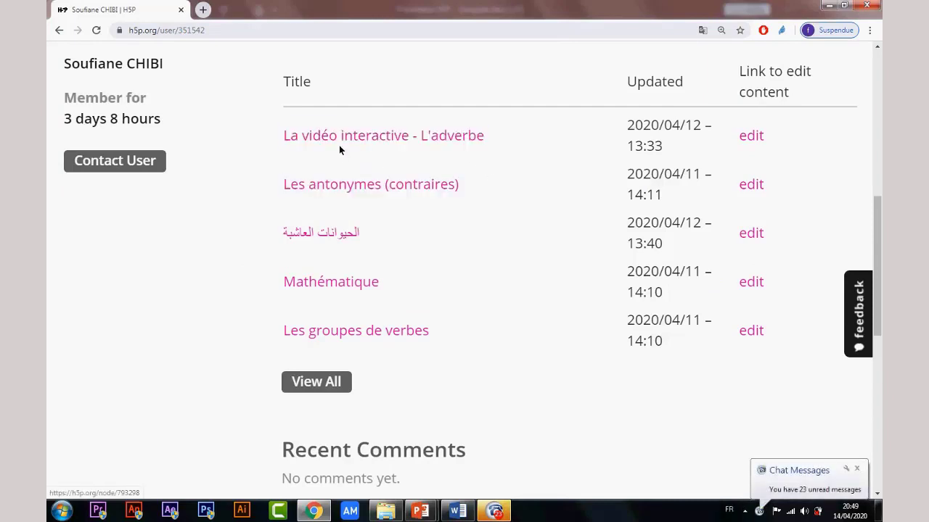
pyautogui.tripleClick(369, 138)
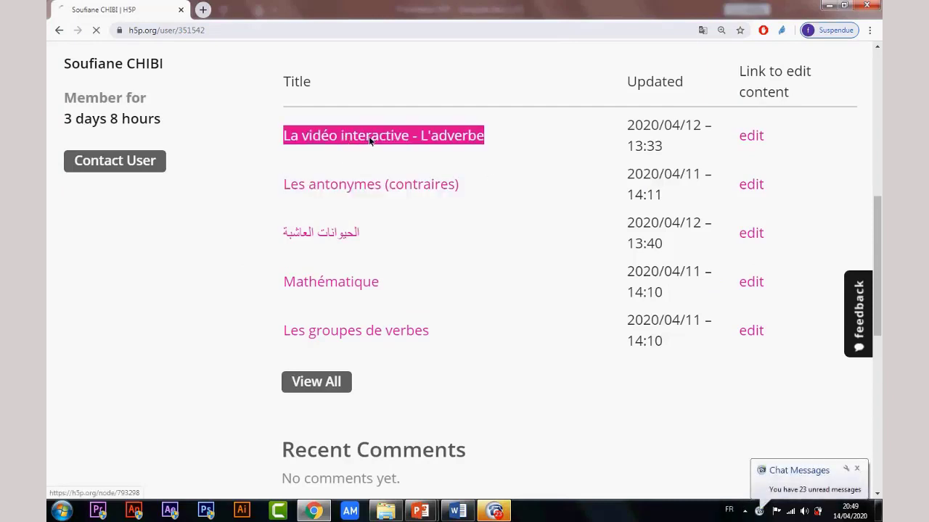
# Step: Play the embedded adverb video until its first question marker
pyautogui.scroll(-1, 159, 271)
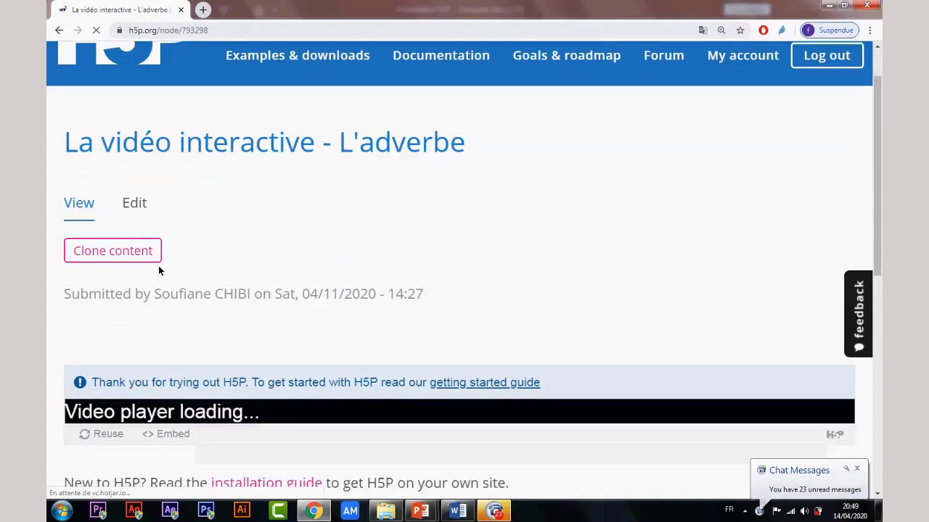
pyautogui.scroll(-4, 160, 271)
pyautogui.scroll(3, 265, 257)
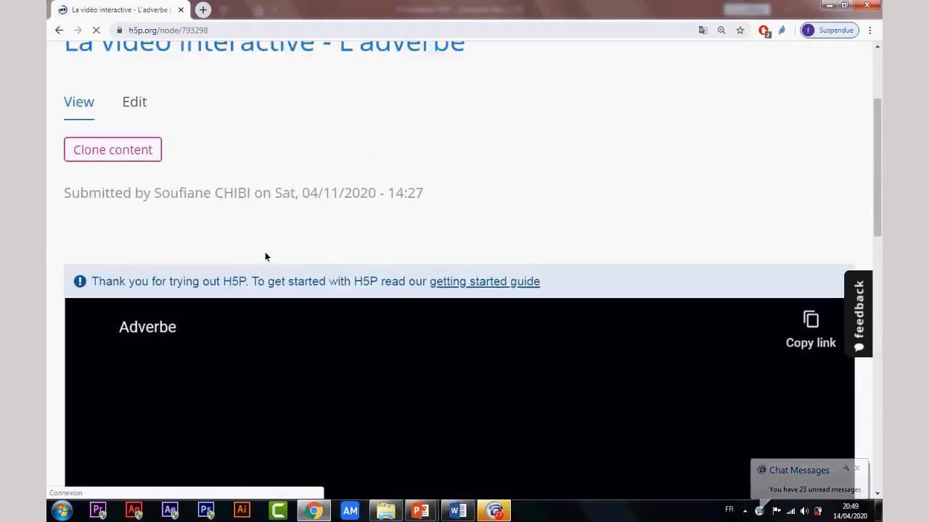
pyautogui.scroll(1, 264, 257)
pyautogui.scroll(-3, 270, 270)
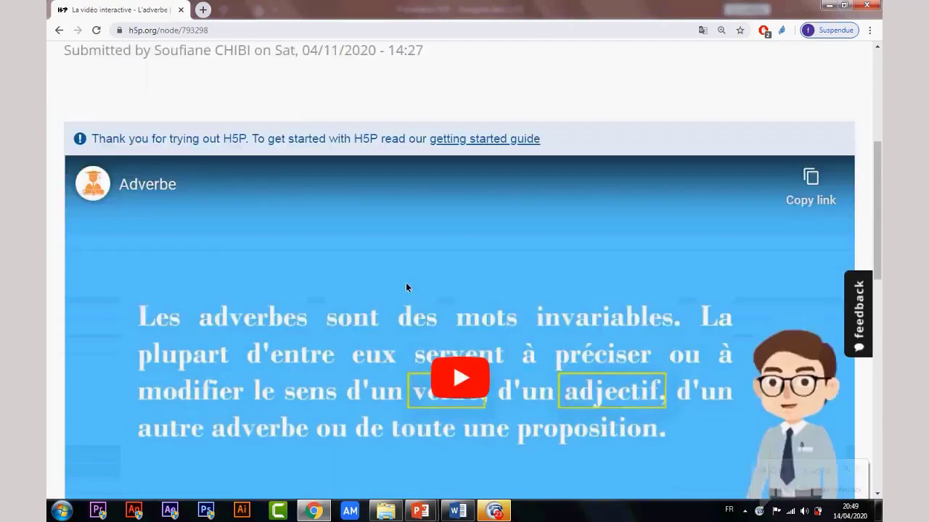
pyautogui.scroll(-2, 593, 304)
pyautogui.scroll(1, 582, 299)
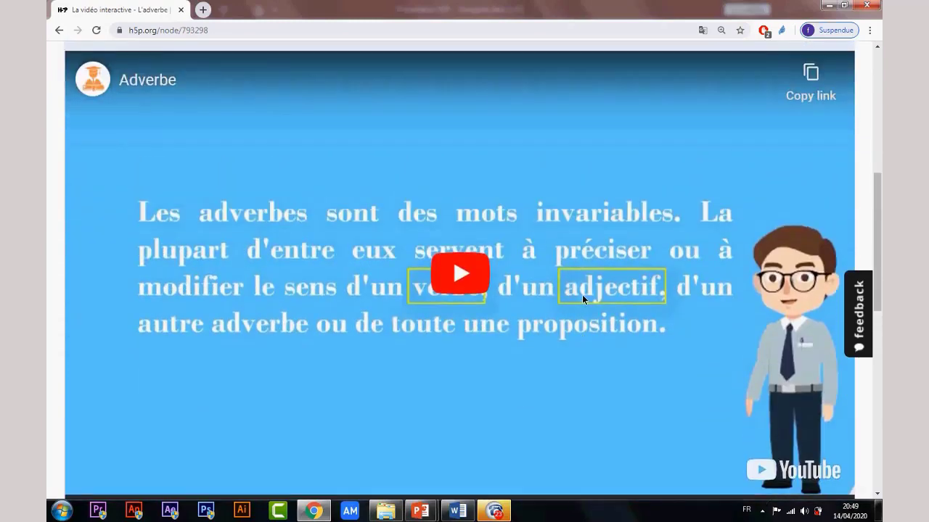
pyautogui.scroll(-1, 574, 305)
pyautogui.click(573, 307)
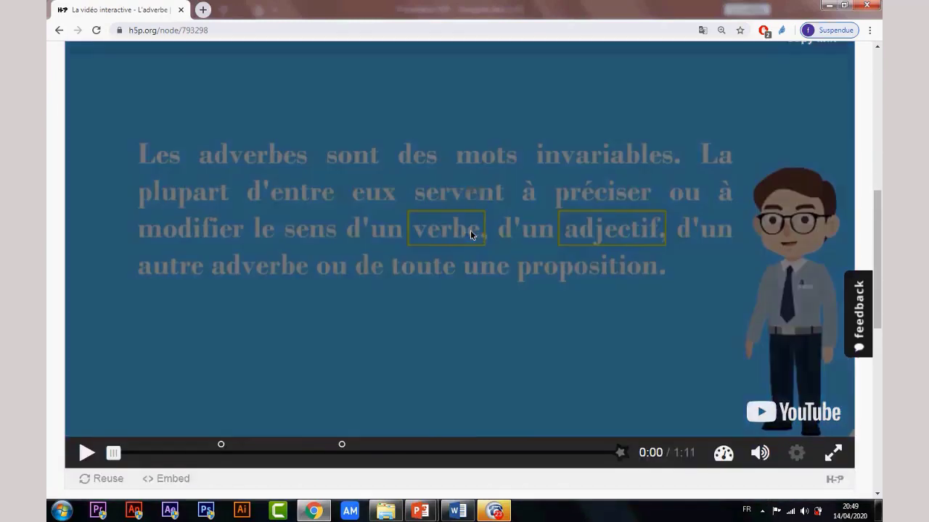
pyautogui.scroll(1, 506, 283)
pyautogui.scroll(-1, 506, 284)
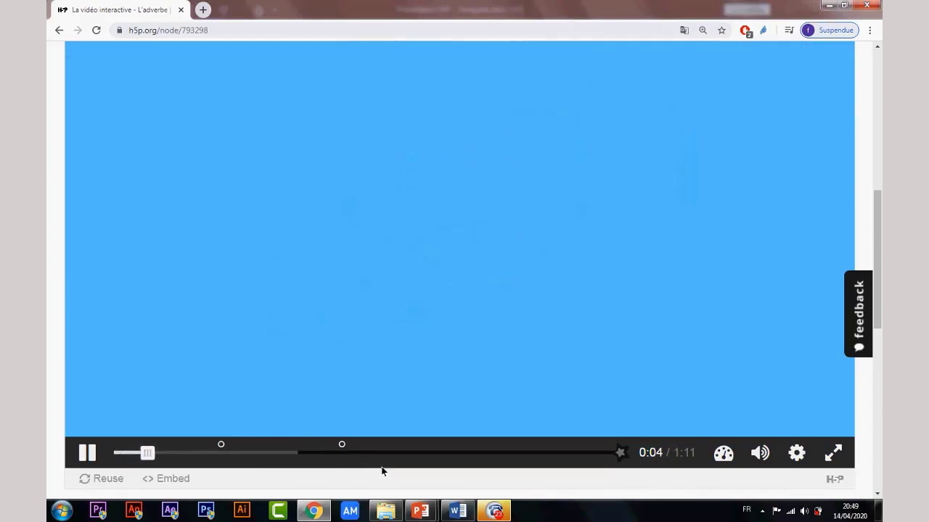
pyautogui.scroll(1, 395, 473)
pyautogui.scroll(-1, 395, 470)
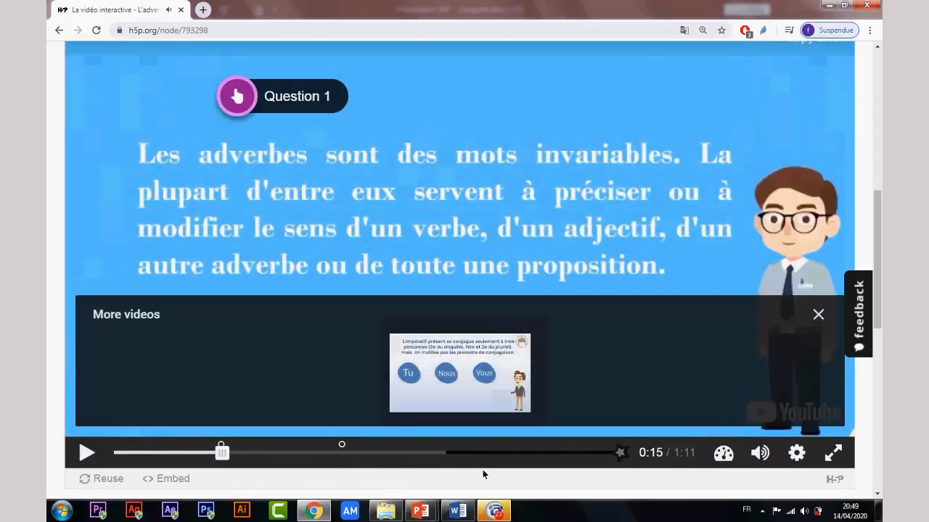
# Step: Open Question 1 in the video, answer it with "L'adverbe" and continue playback
pyautogui.click(308, 99)
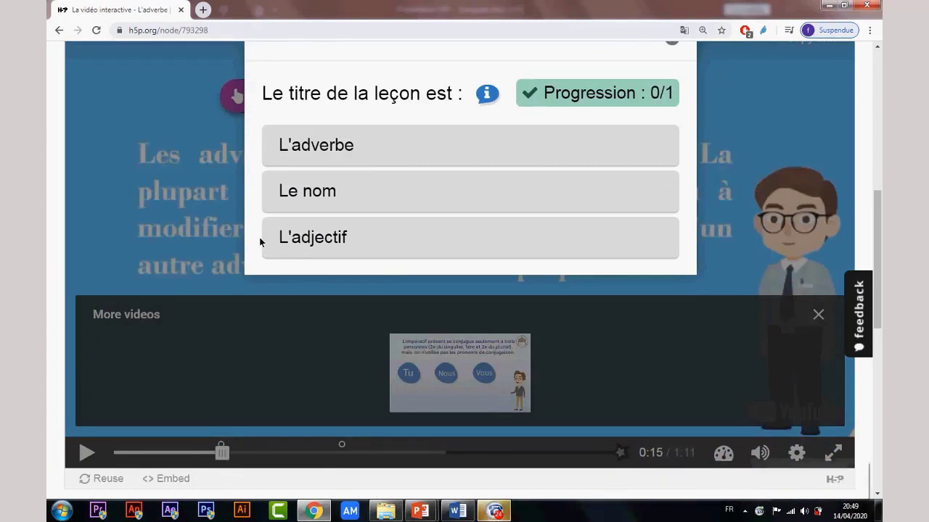
pyautogui.click(375, 144)
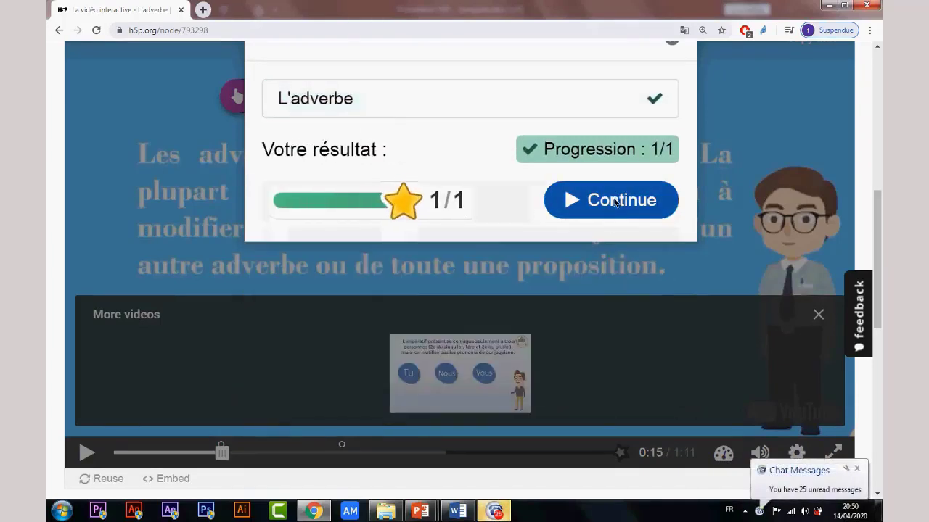
pyautogui.click(613, 208)
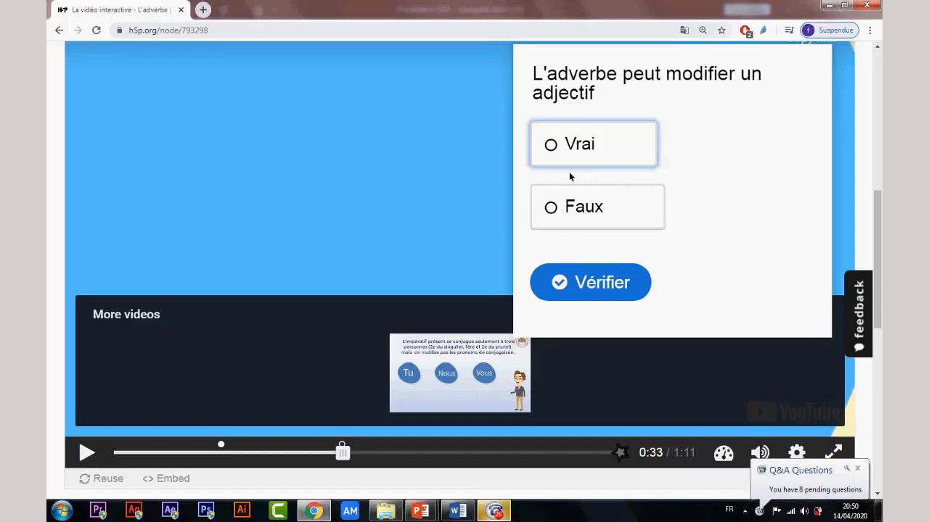
# Step: Answer "Vrai" to the statement "L'adverbe peut modifier un adjectif", verify it and resume the video
pyautogui.click(560, 148)
pyautogui.click(599, 283)
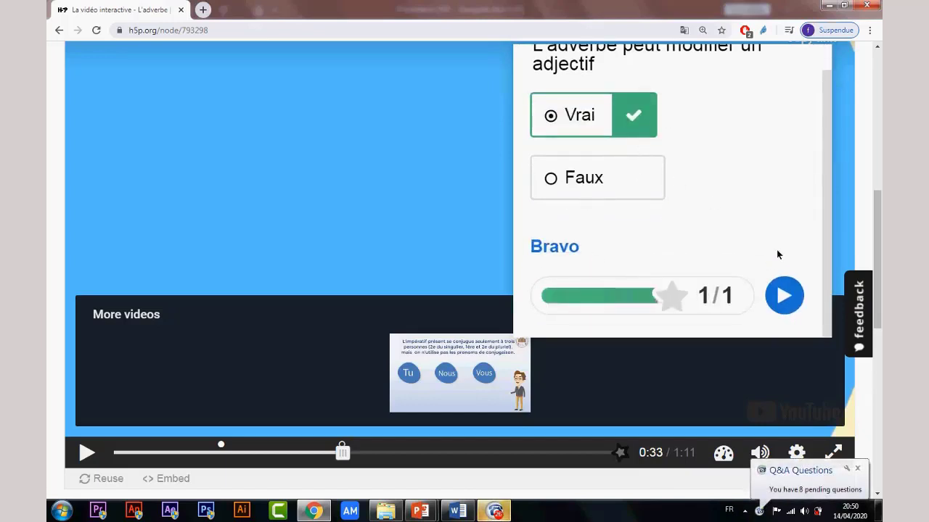
pyautogui.click(784, 295)
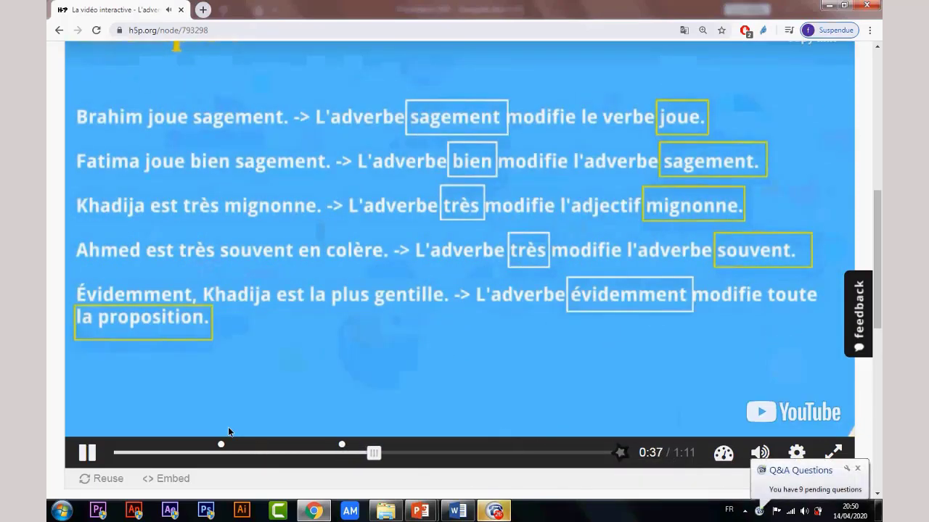
# Step: Pause the video, return to the content list and open the exercise "Les antonymes (contraires)"
pyautogui.click(87, 452)
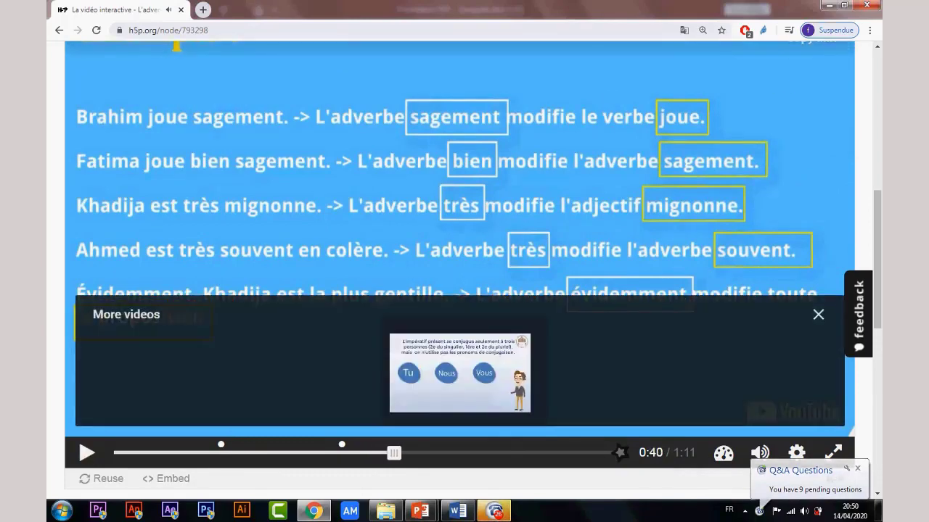
pyautogui.click(58, 31)
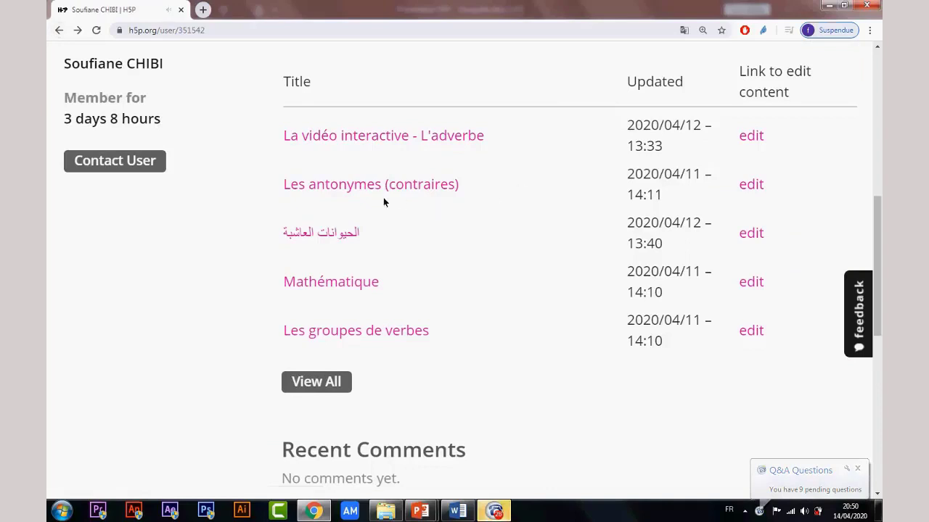
pyautogui.tripleClick(311, 182)
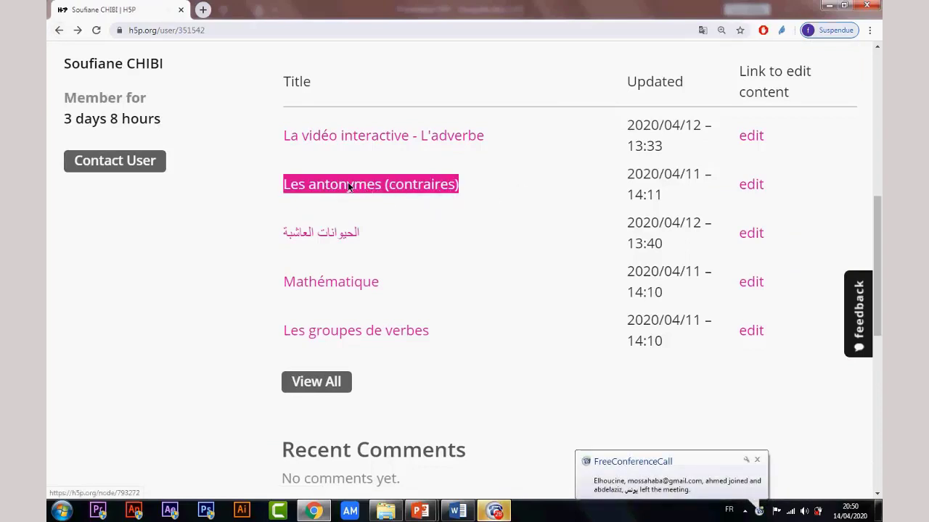
pyautogui.click(456, 238)
pyautogui.click(383, 183)
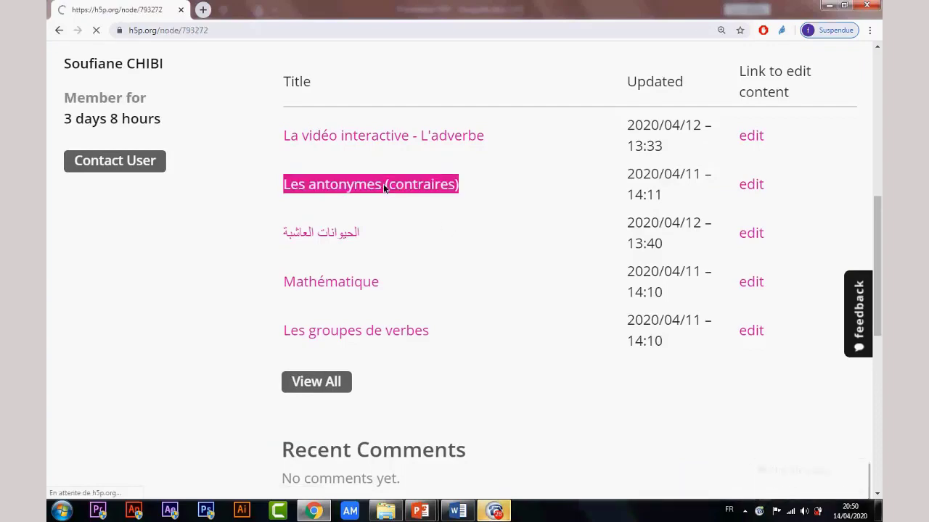
pyautogui.scroll(-4, 273, 334)
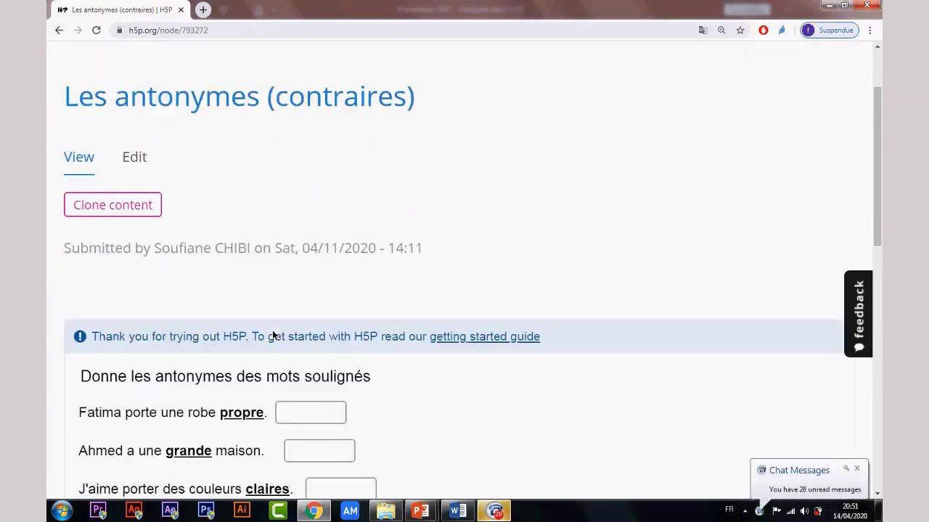
pyautogui.scroll(1, 327, 297)
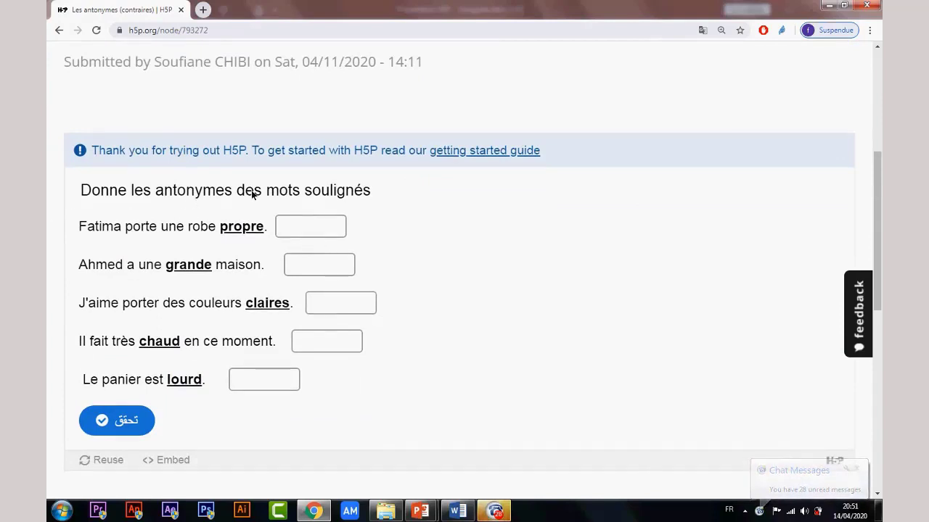
# Step: Read the exercise instruction and fill in "sale" as the antonym of "propre"
pyautogui.moveTo(381, 191); pyautogui.dragTo(79, 191)
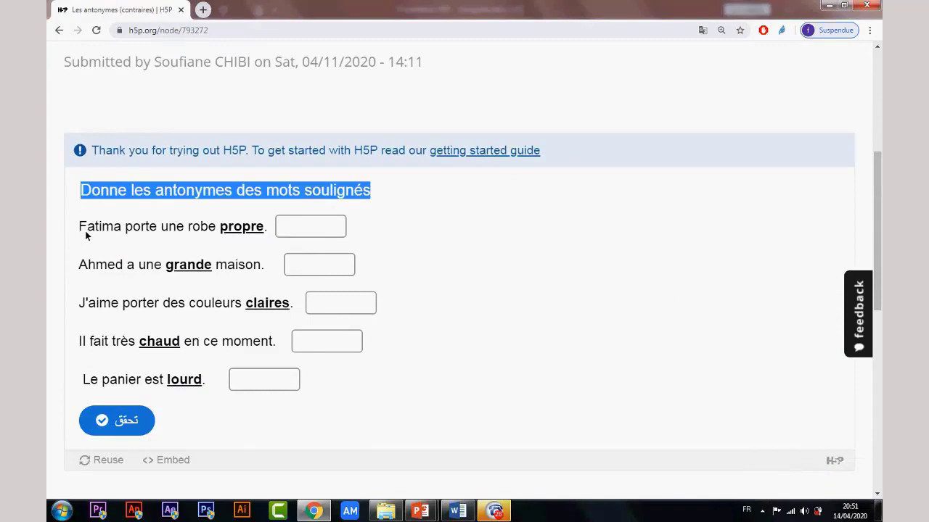
pyautogui.click(279, 227)
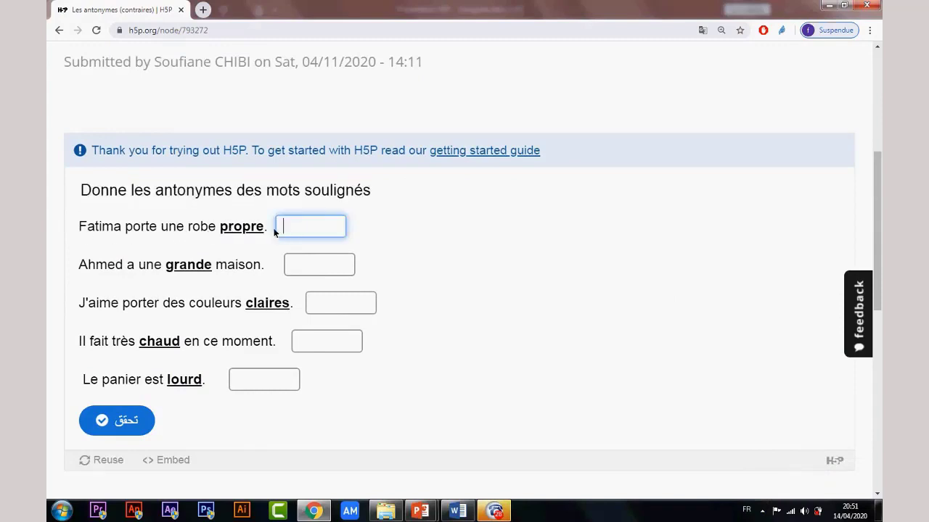
pyautogui.moveTo(270, 229); pyautogui.dragTo(195, 231)
pyautogui.click(290, 228)
pyautogui.click(235, 234)
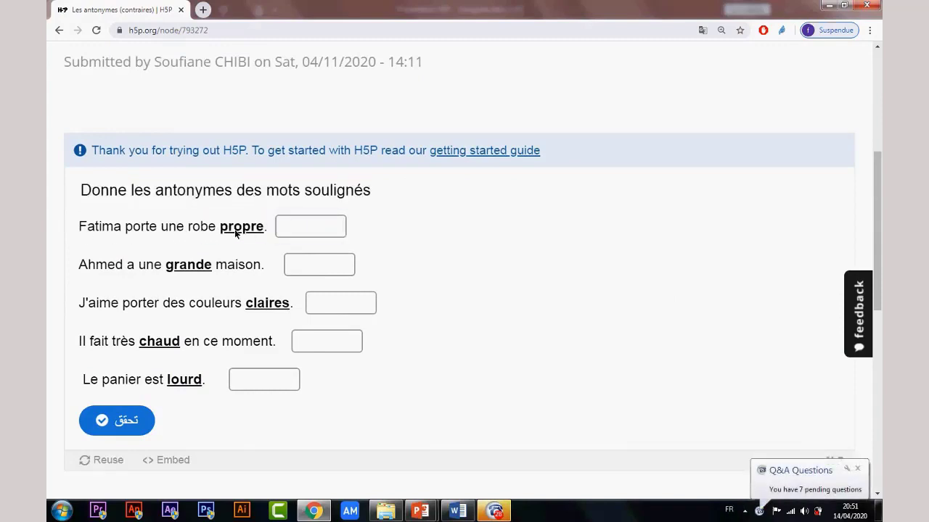
pyautogui.write('da')
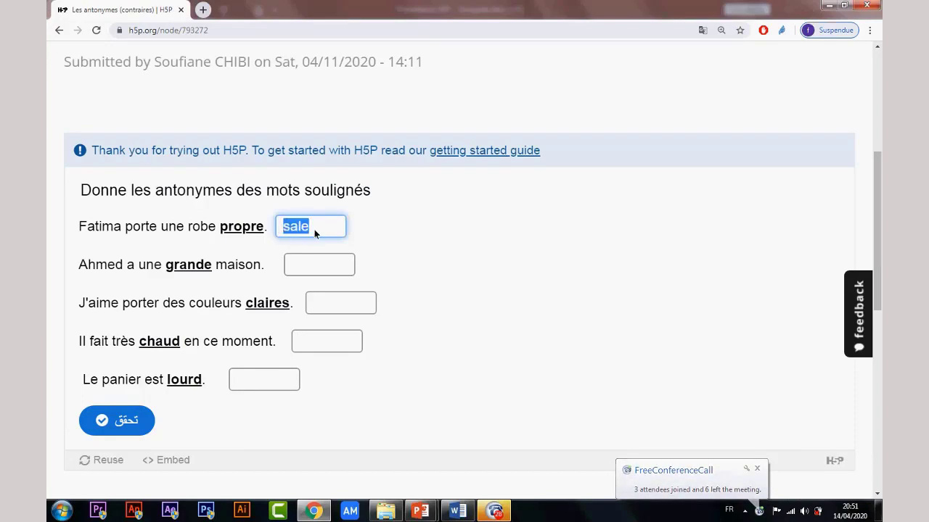
# Step: Fill in "sale" as the answer in both the "grande" and "claires" blanks
pyautogui.click(321, 265)
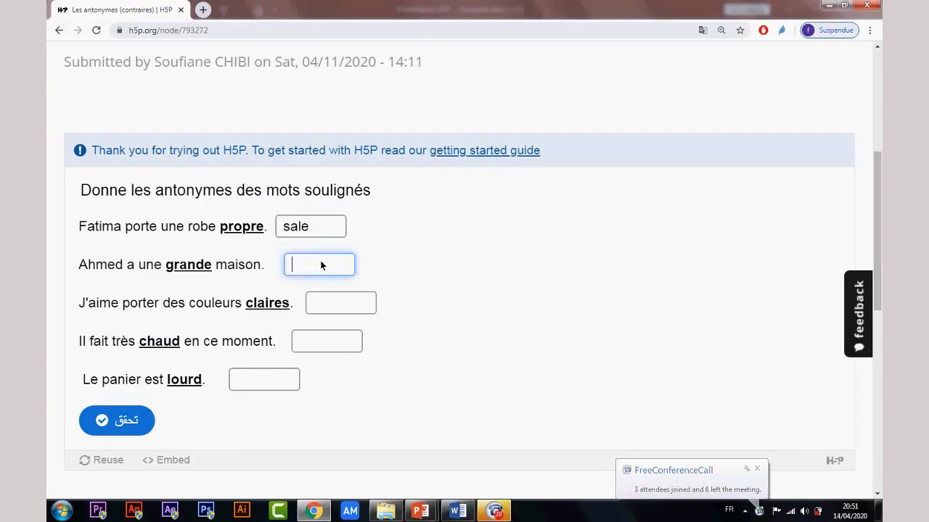
pyautogui.write('salesale')
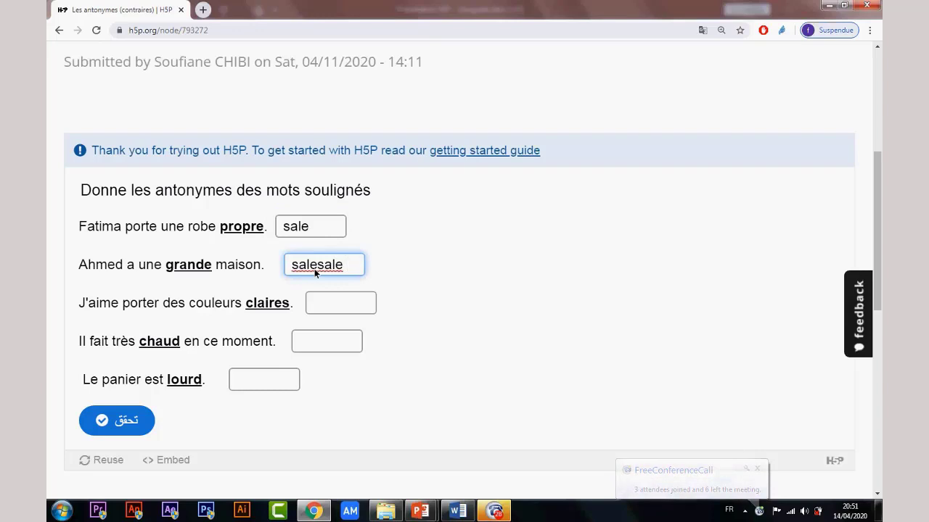
pyautogui.press('BackSpace')
pyautogui.press('BackSpace')
pyautogui.press('BackSpace')
pyautogui.press('BackSpace')
pyautogui.press('BackSpace')
pyautogui.press('BackSpace')
pyautogui.press('BackSpace')
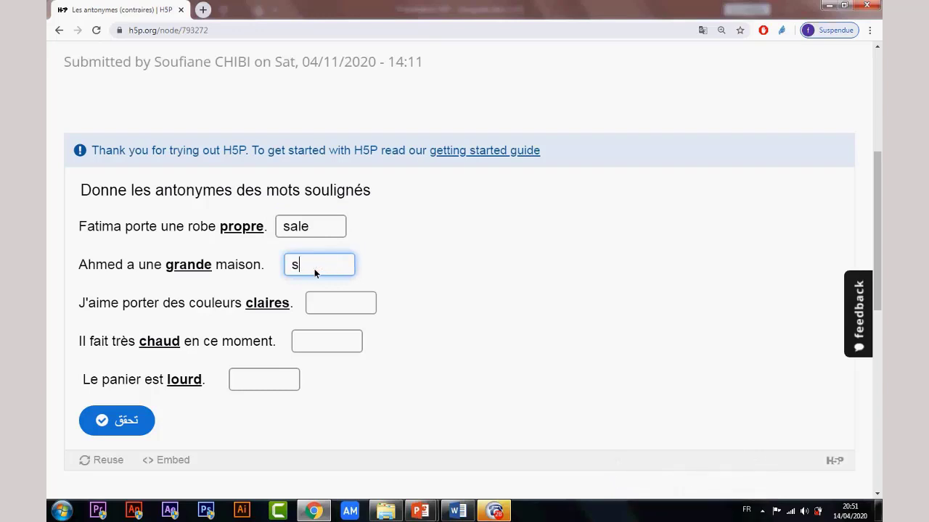
pyautogui.write('sald')
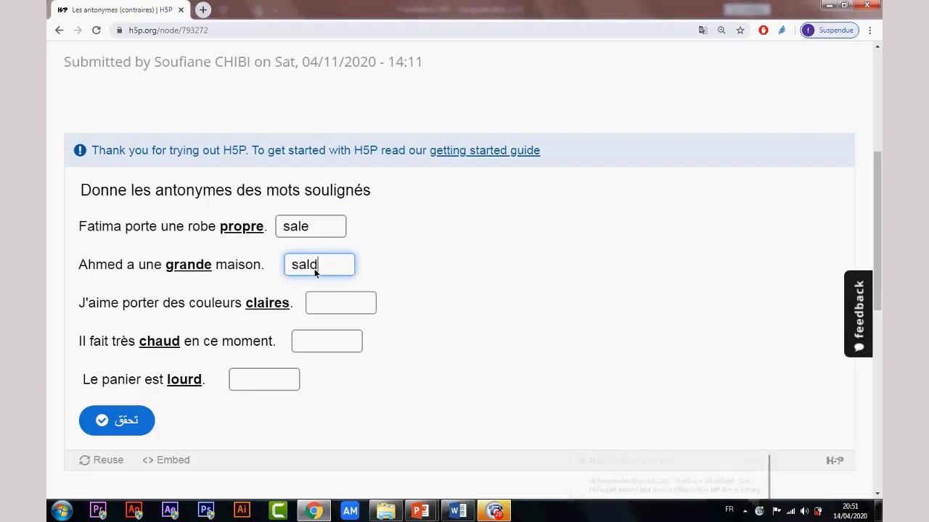
pyautogui.press('BackSpace')
pyautogui.write('e')
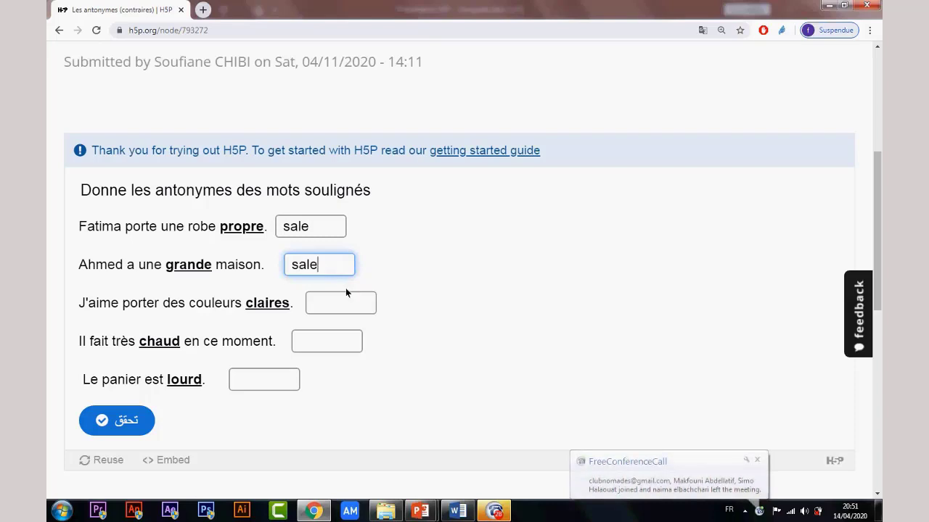
pyautogui.click(346, 303)
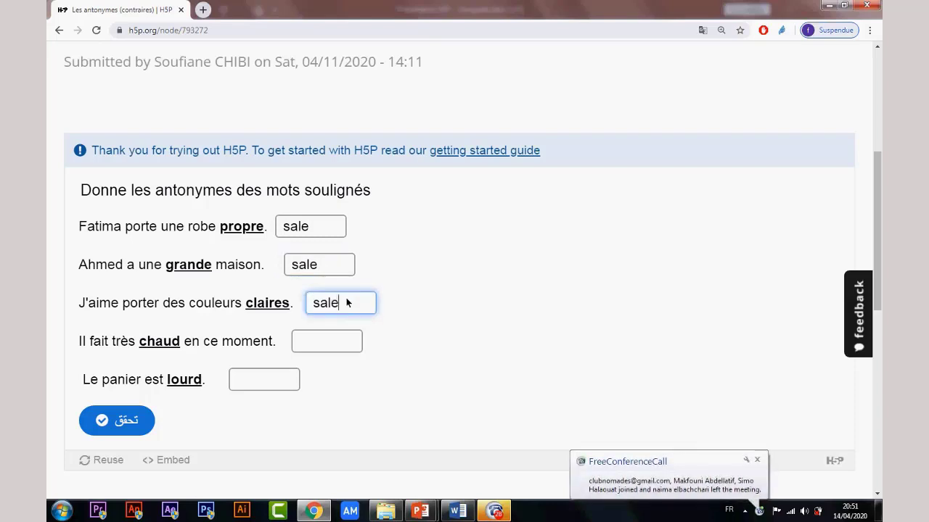
# Step: Check the antonym answers, review the feedback and return to the profile's content list
pyautogui.click(134, 421)
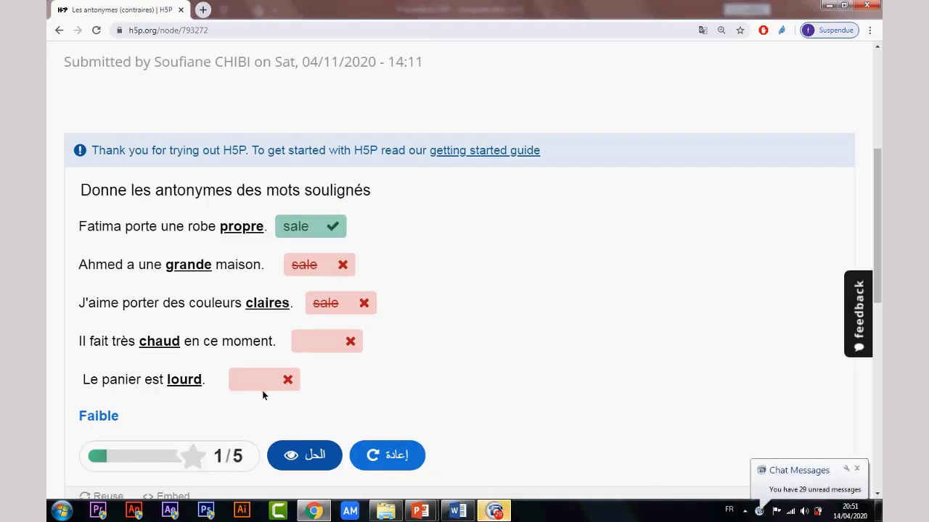
pyautogui.scroll(-1, 182, 450)
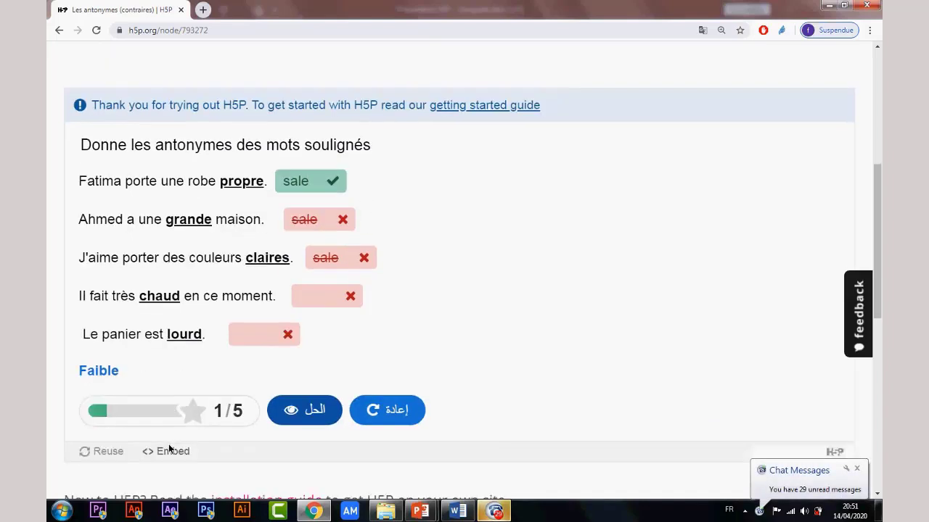
pyautogui.moveTo(121, 357); pyautogui.dragTo(77, 361)
pyautogui.click(117, 361)
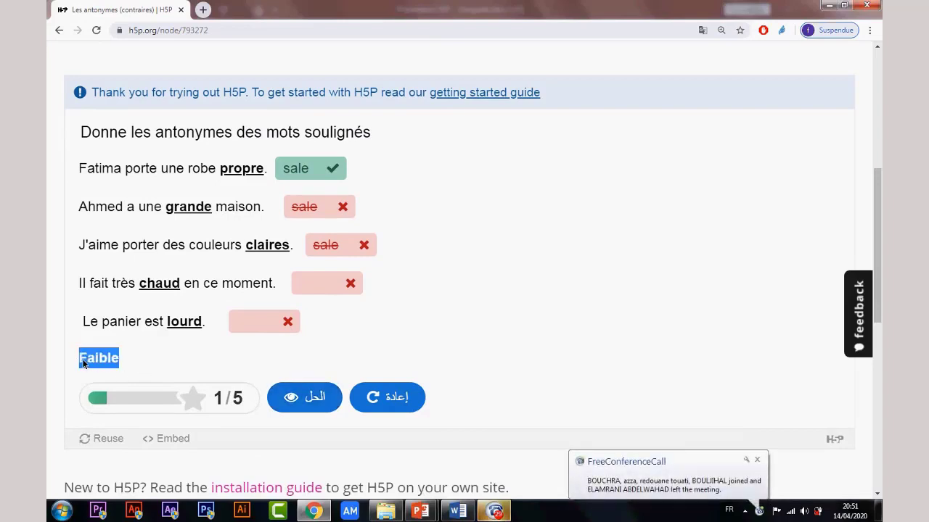
pyautogui.click(397, 322)
pyautogui.scroll(3, 434, 317)
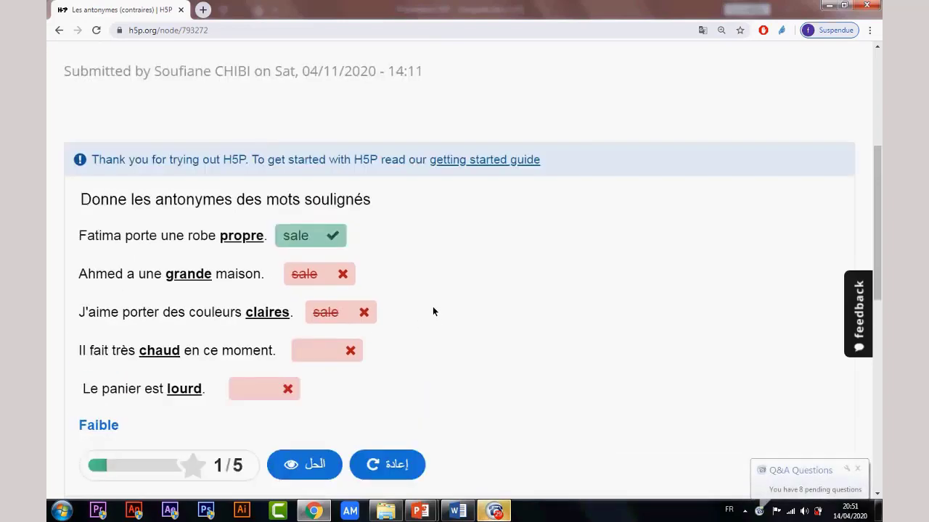
pyautogui.click(59, 31)
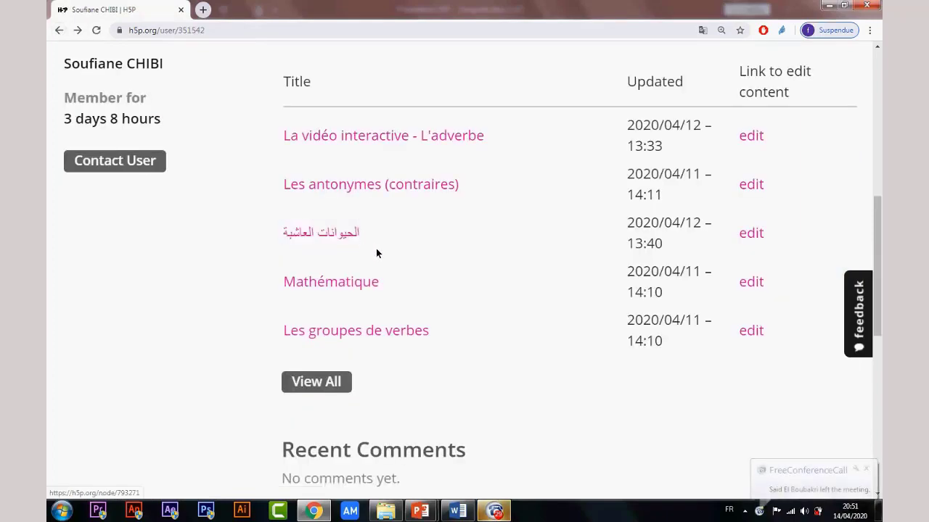
# Step: Open the exercise "الحيوانات العاشبة" from the content list and highlight its instruction "أوجد الحيوانات العاشبة" above the animal pictures
pyautogui.click(343, 232)
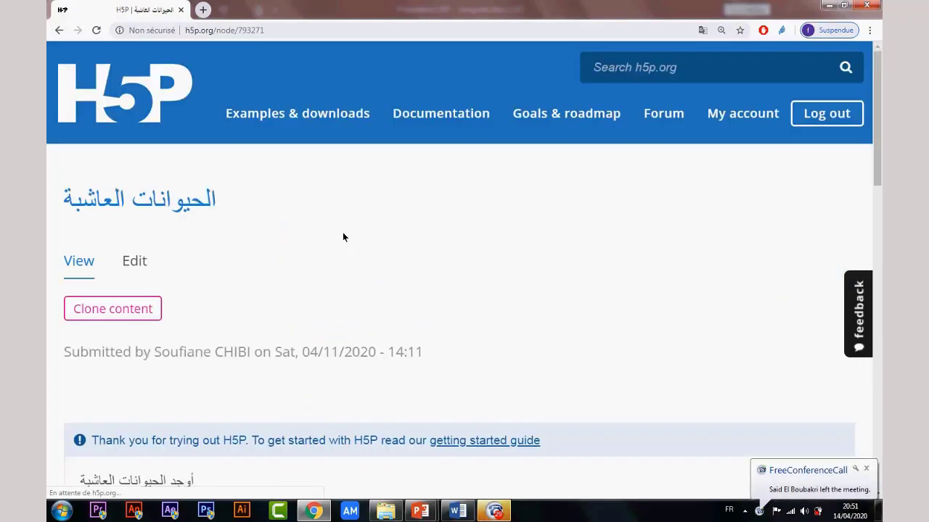
pyautogui.scroll(-1, 349, 251)
pyautogui.scroll(-3, 349, 256)
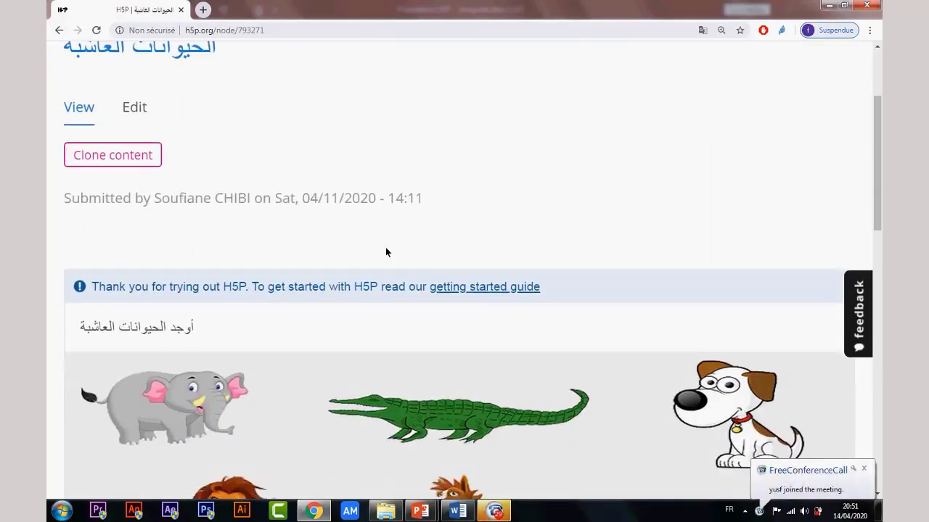
pyautogui.scroll(-3, 385, 252)
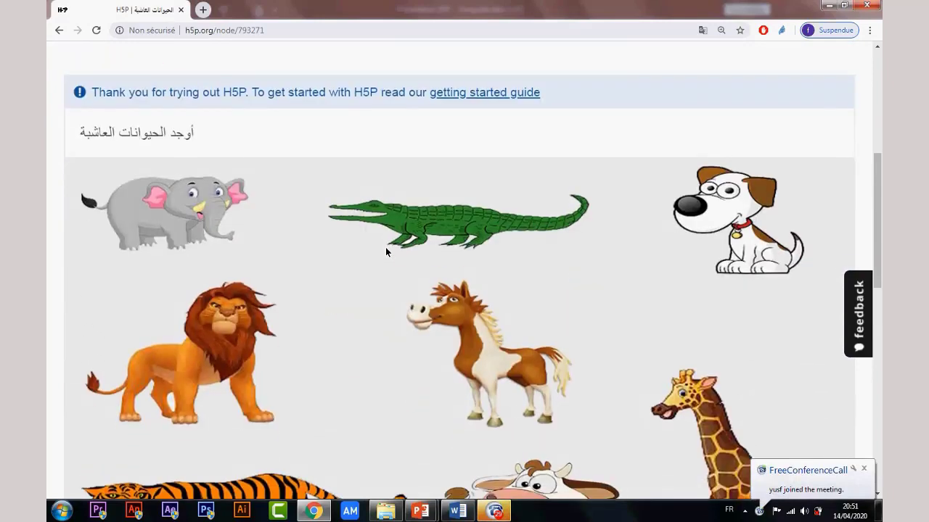
pyautogui.scroll(-1, 386, 252)
pyautogui.scroll(2, 385, 247)
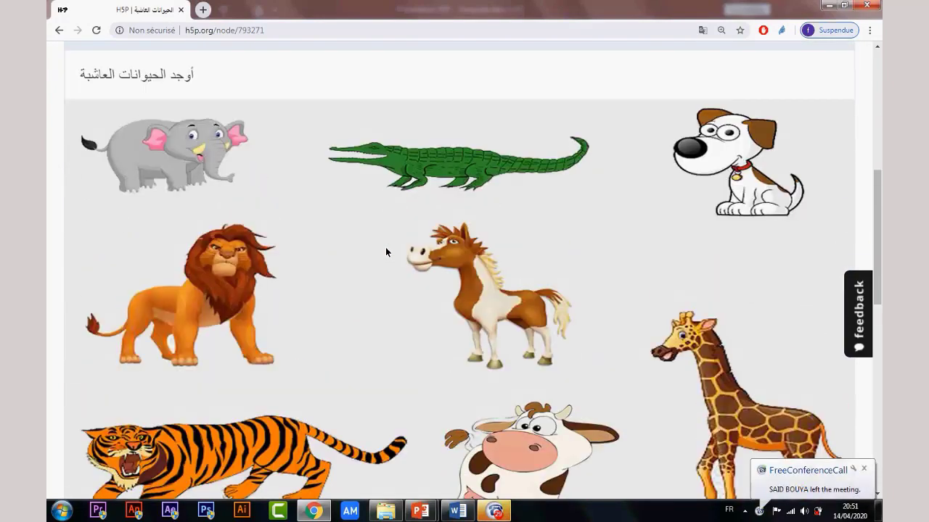
pyautogui.moveTo(194, 133); pyautogui.dragTo(77, 130)
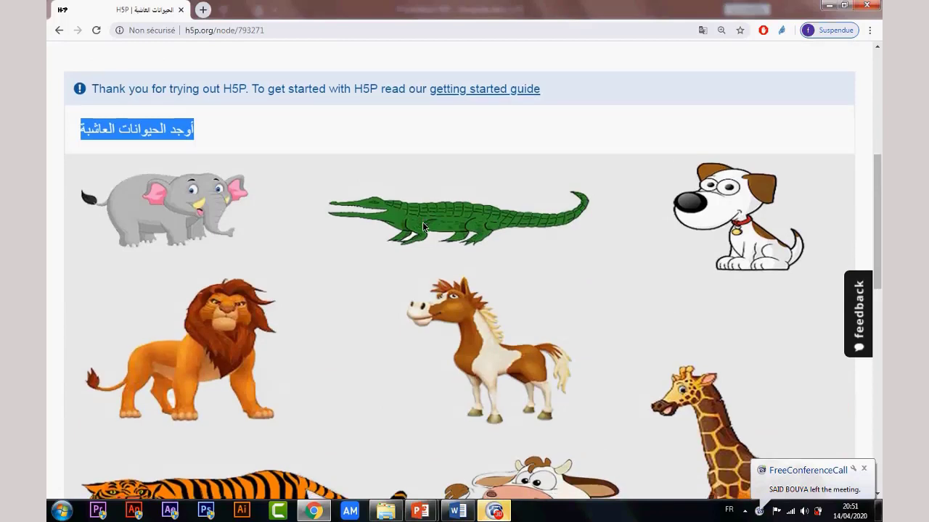
pyautogui.scroll(-2, 422, 222)
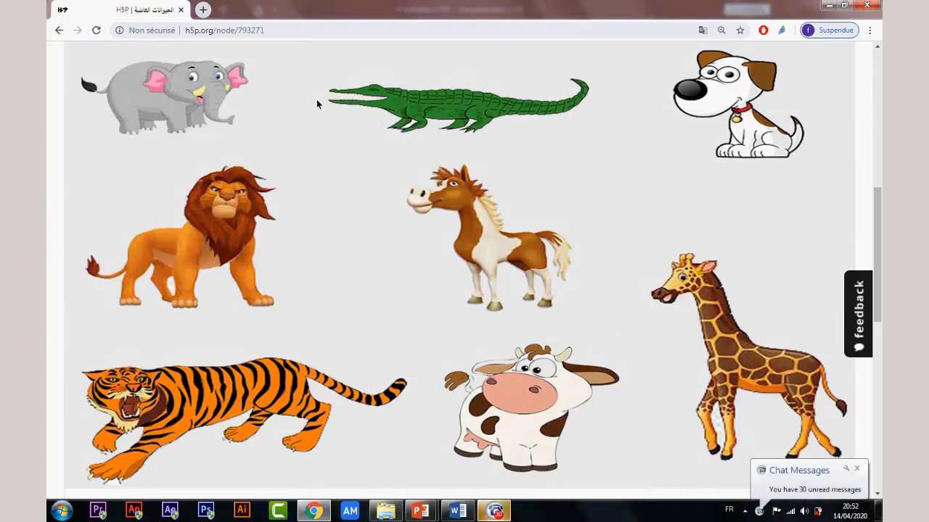
# Step: Choose the elephant as a herbivorous animal and look at the progress bar below the picture
pyautogui.click(175, 93)
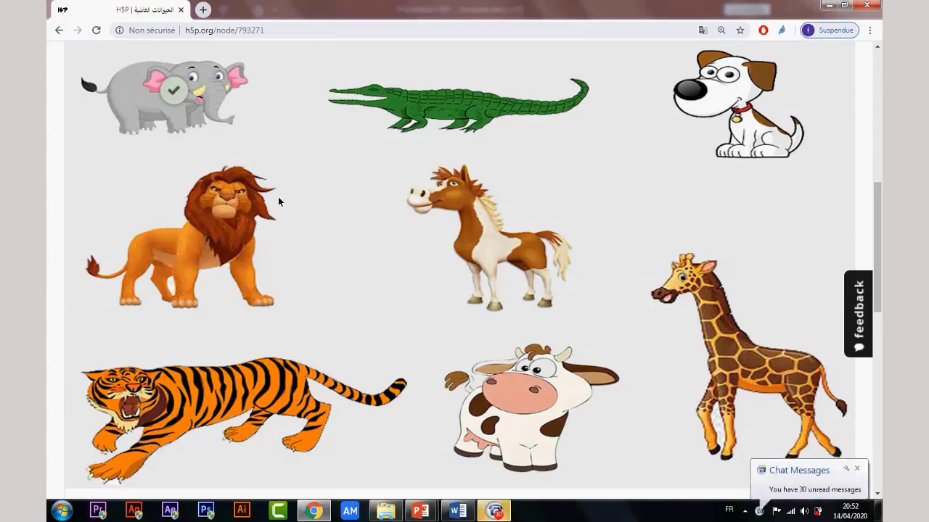
pyautogui.scroll(-2, 285, 208)
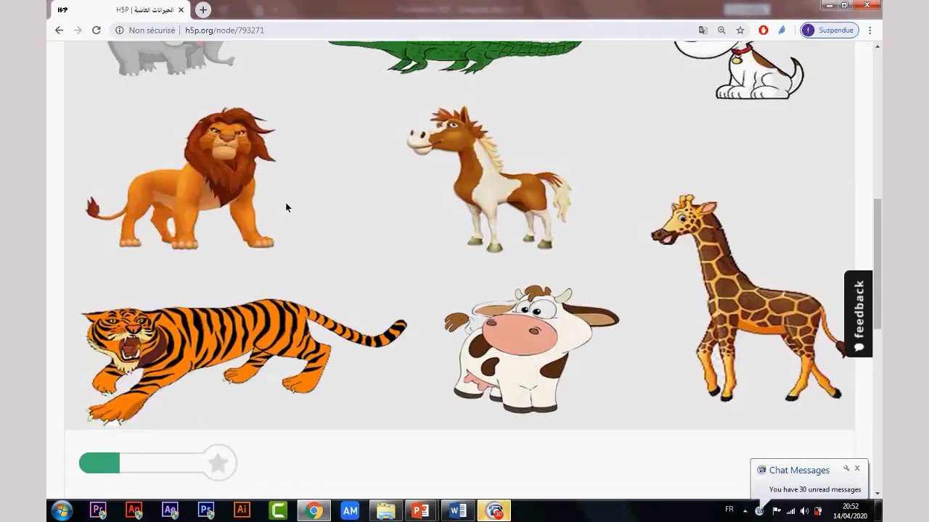
pyautogui.scroll(-2, 286, 204)
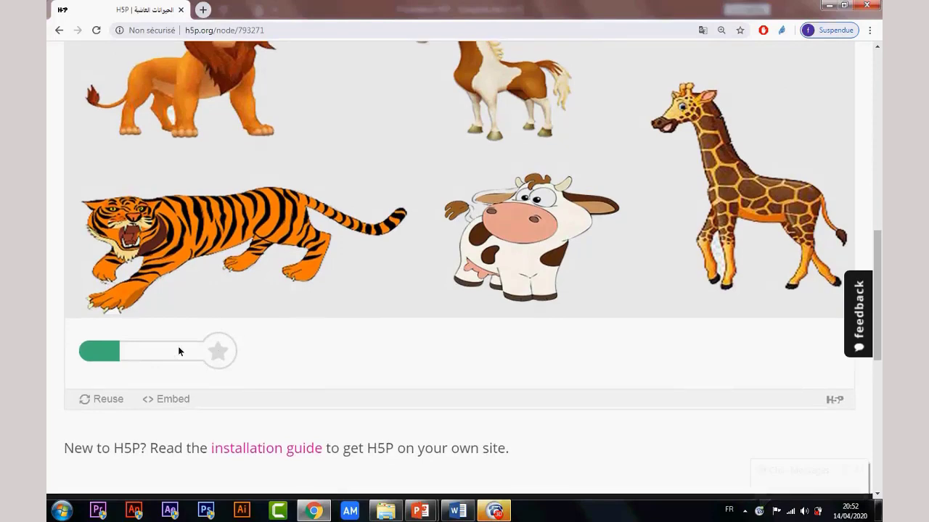
pyautogui.scroll(1, 290, 355)
pyautogui.scroll(2, 334, 358)
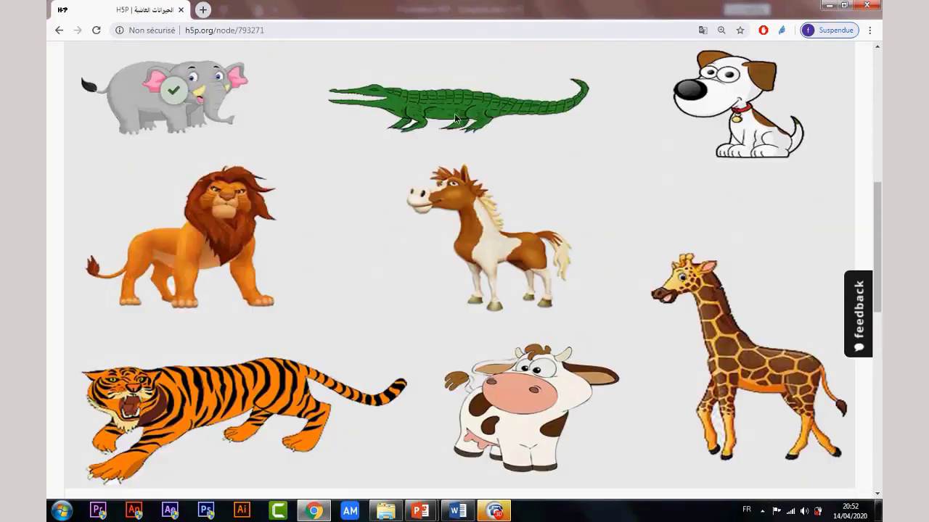
# Step: Try the crocodile and the dog as answers, reading the feedback below the picture for each
pyautogui.click(443, 106)
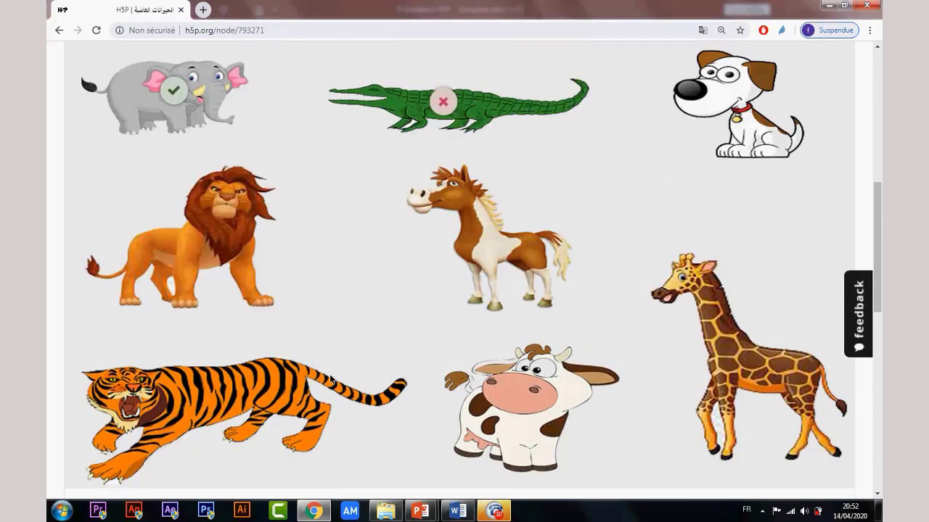
pyautogui.scroll(-4, 334, 374)
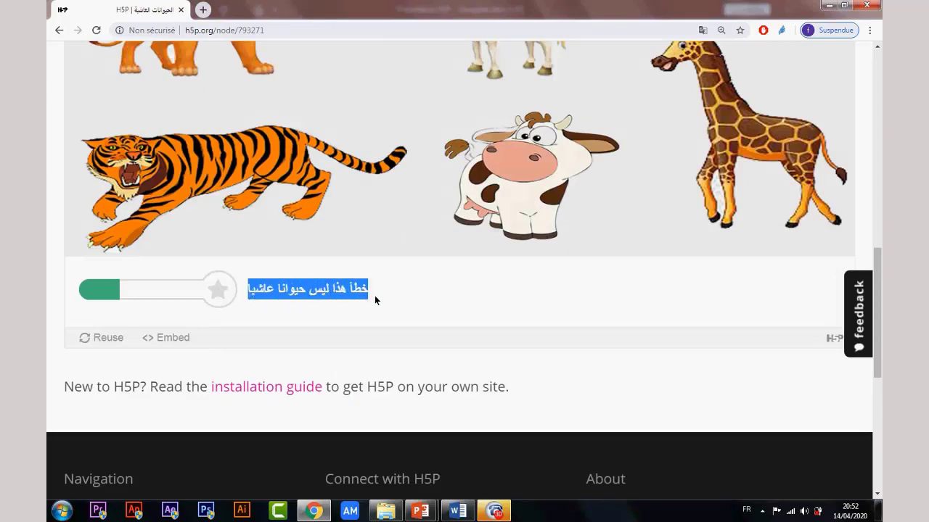
pyautogui.scroll(3, 376, 297)
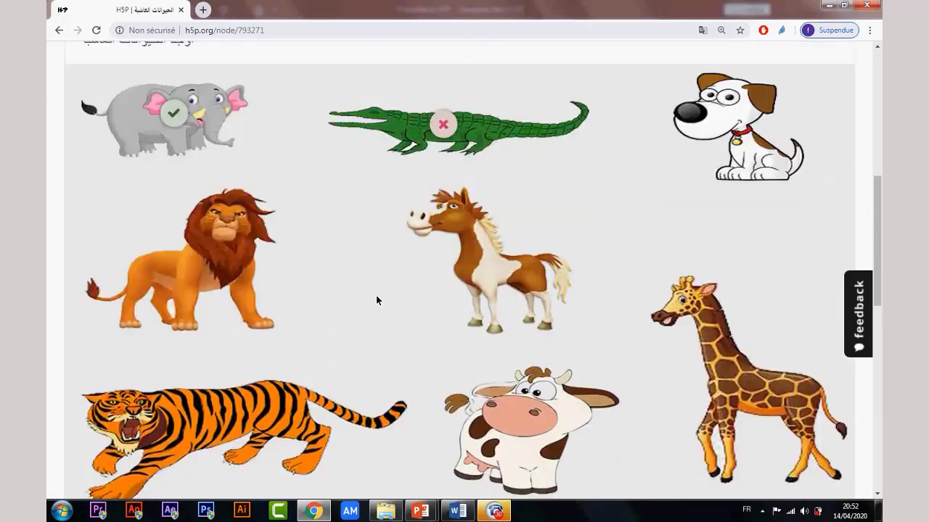
pyautogui.scroll(2, 375, 300)
pyautogui.scroll(-2, 750, 276)
pyautogui.click(740, 127)
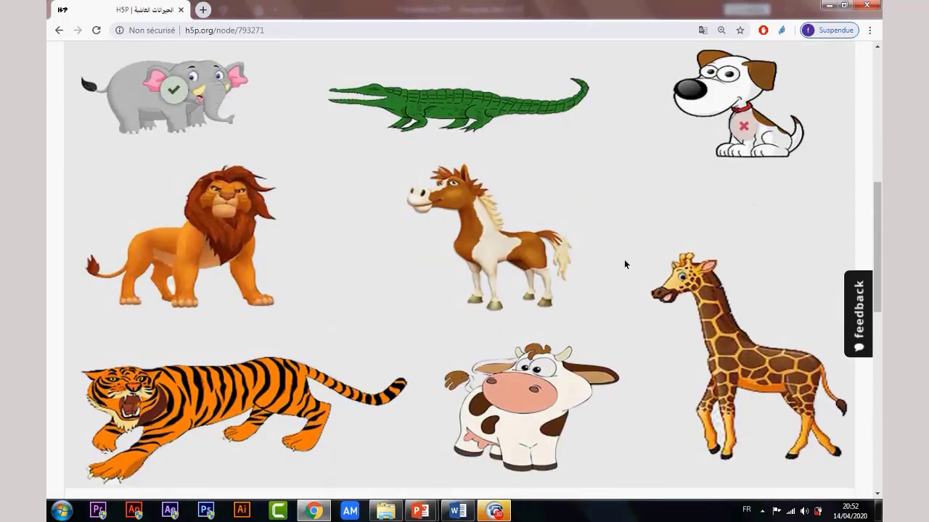
pyautogui.scroll(-4, 624, 261)
pyautogui.scroll(2, 411, 261)
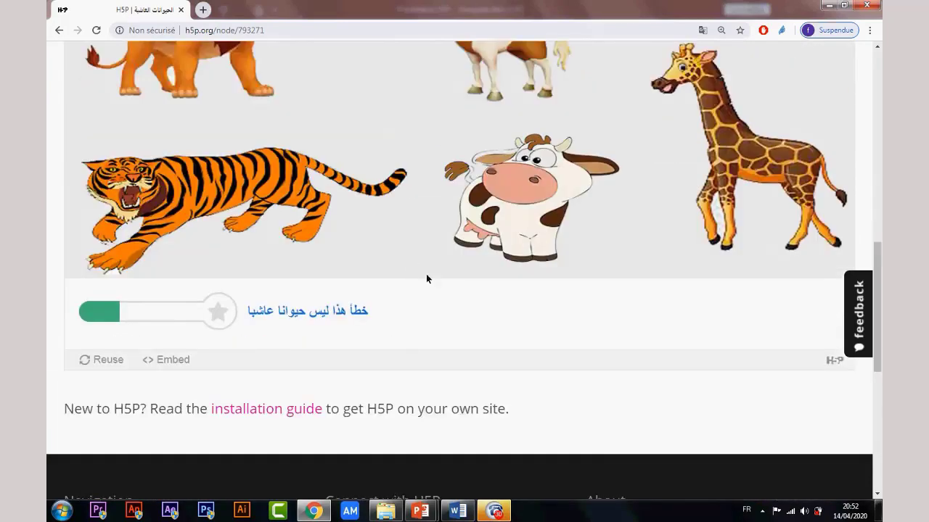
# Step: Choose the cow, the giraffe and the horse as the remaining herbivorous animals
pyautogui.click(527, 235)
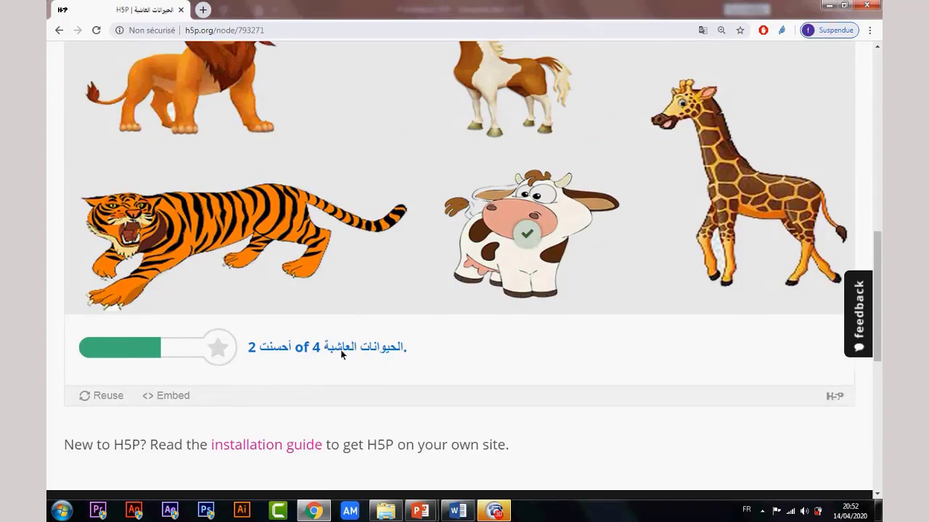
pyautogui.click(751, 190)
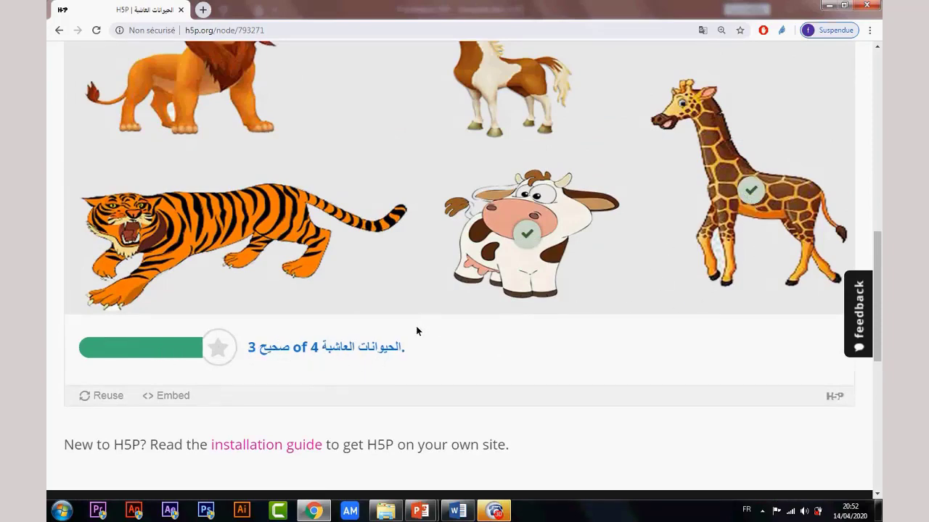
pyautogui.scroll(3, 416, 326)
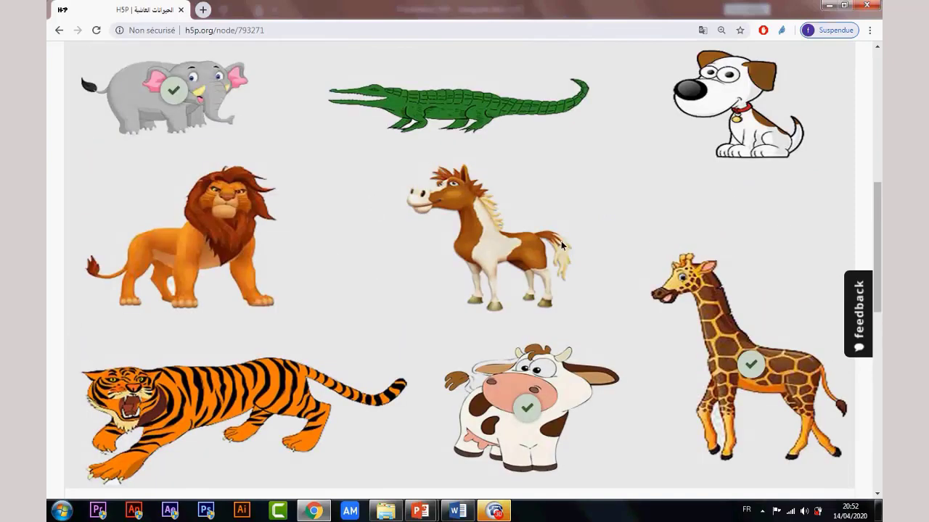
pyautogui.scroll(-2, 563, 241)
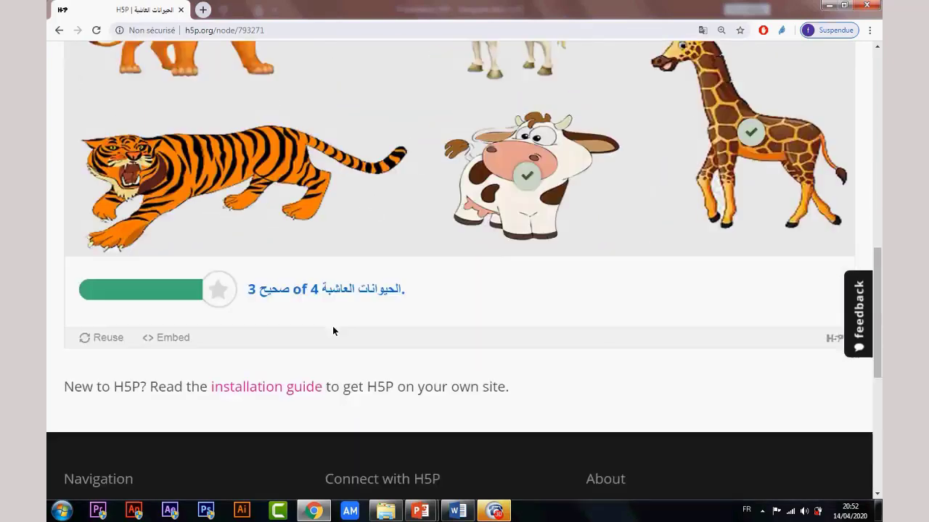
pyautogui.scroll(2, 334, 325)
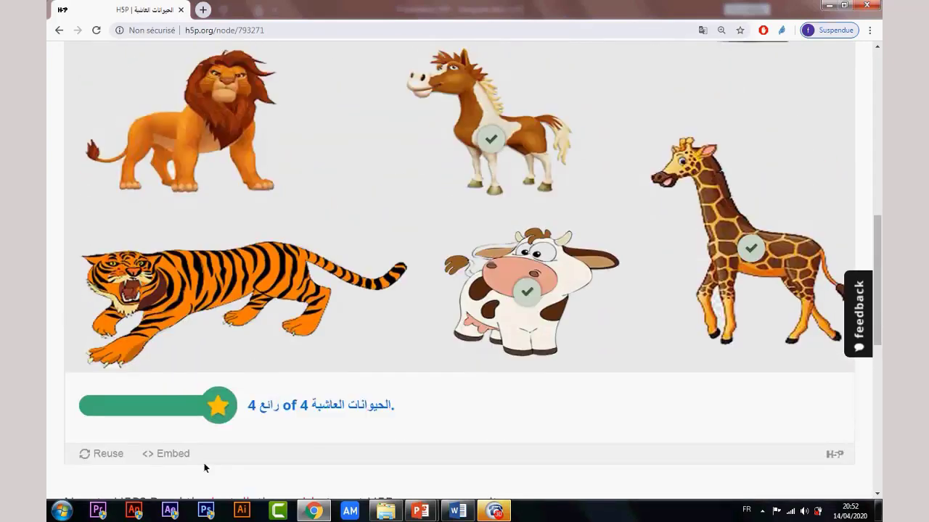
# Step: Review the final score feedback and the marked animals, and return to the profile's content list
pyautogui.moveTo(248, 413); pyautogui.dragTo(315, 415)
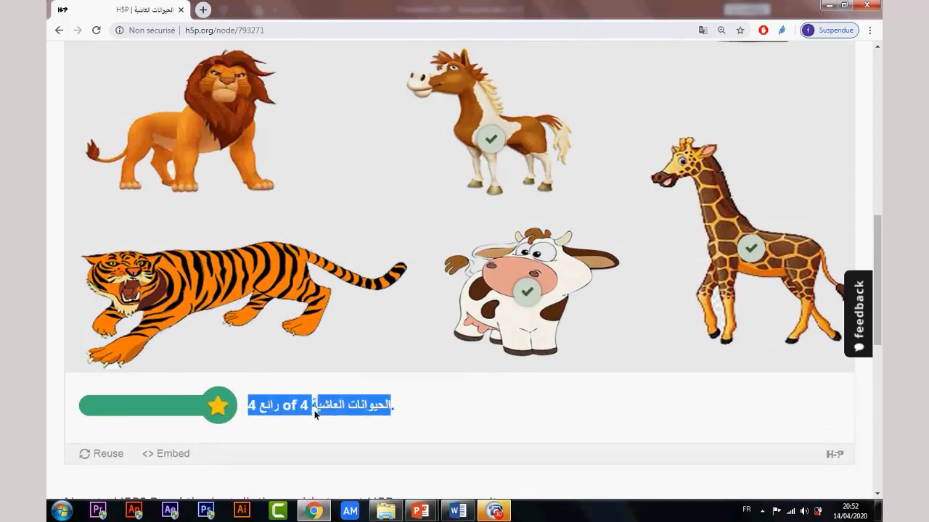
pyautogui.click(273, 412)
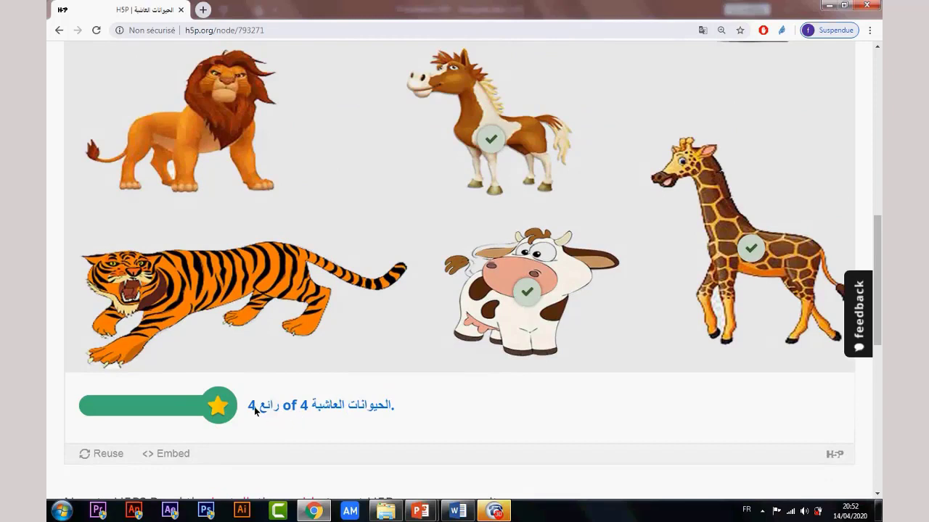
pyautogui.doubleClick(253, 408)
pyautogui.doubleClick(311, 413)
pyautogui.scroll(2, 450, 413)
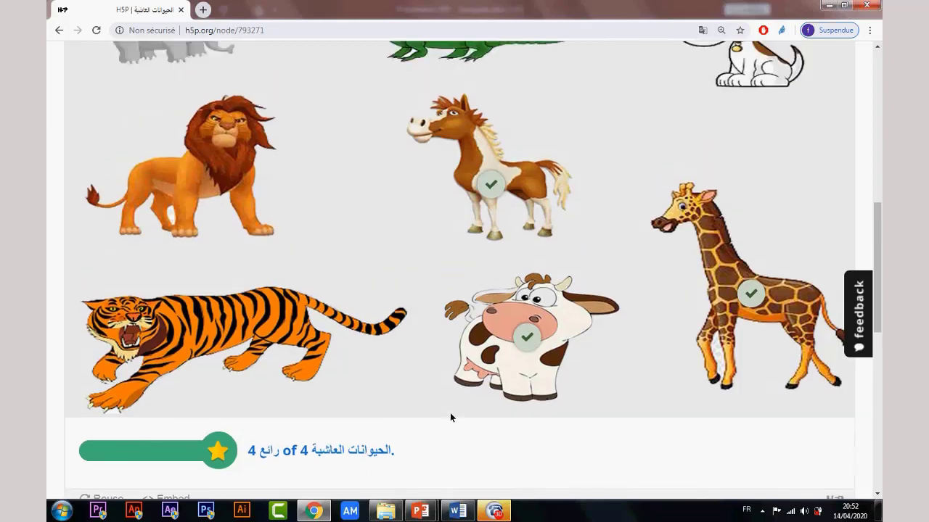
pyautogui.scroll(1, 736, 330)
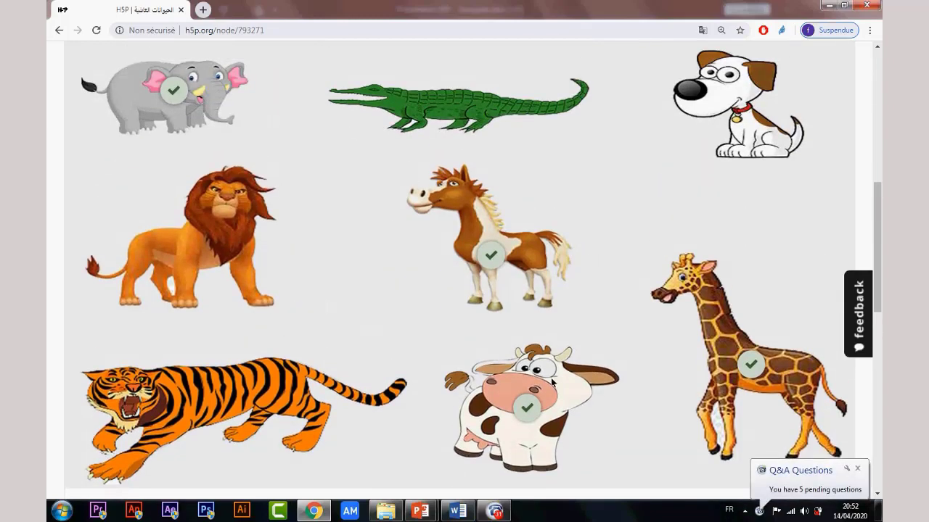
pyautogui.scroll(-5, 550, 381)
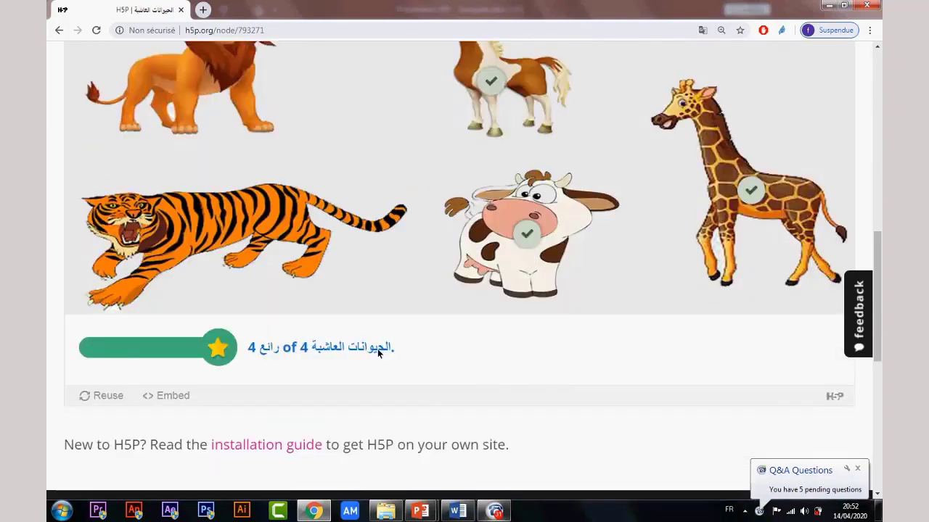
pyautogui.scroll(5, 177, 138)
pyautogui.hotkey('alt', 'Left')
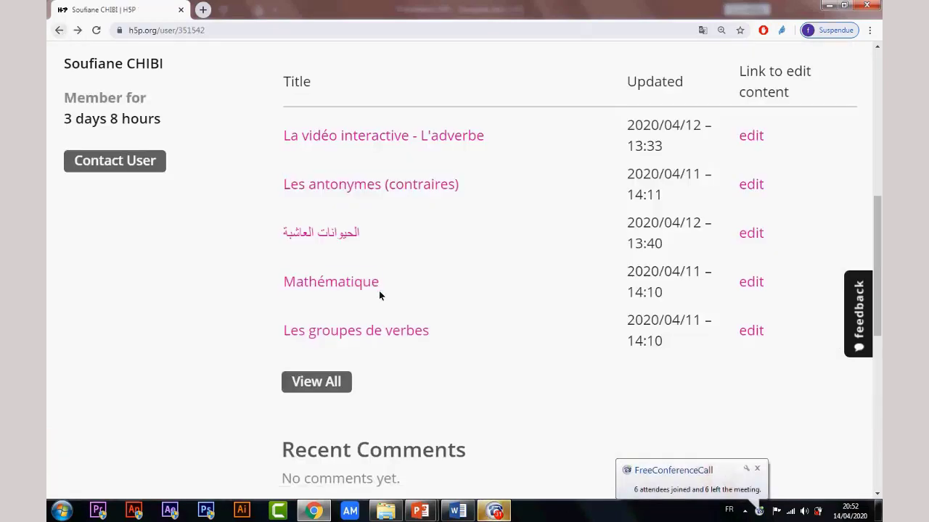
# Step: Open the content "Mathématique" and start its timed arithmetic quiz
pyautogui.click(335, 282)
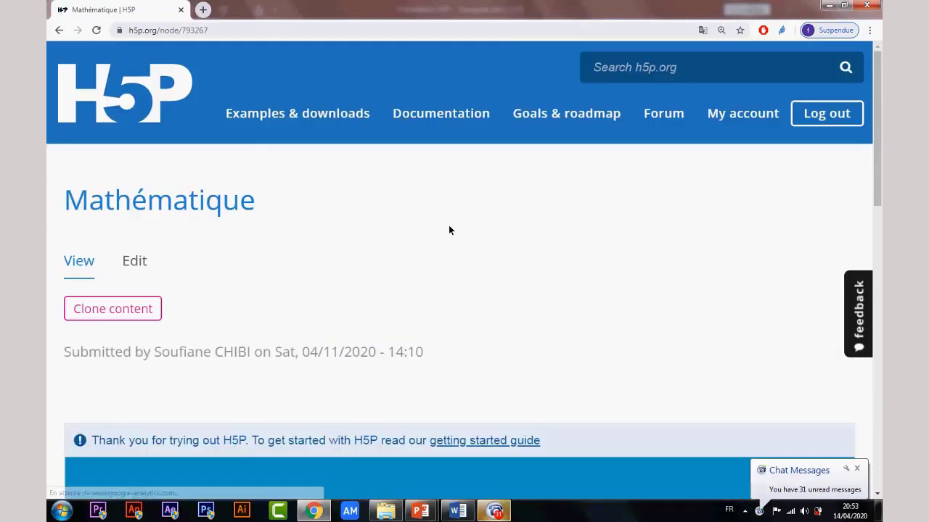
pyautogui.scroll(-5, 450, 239)
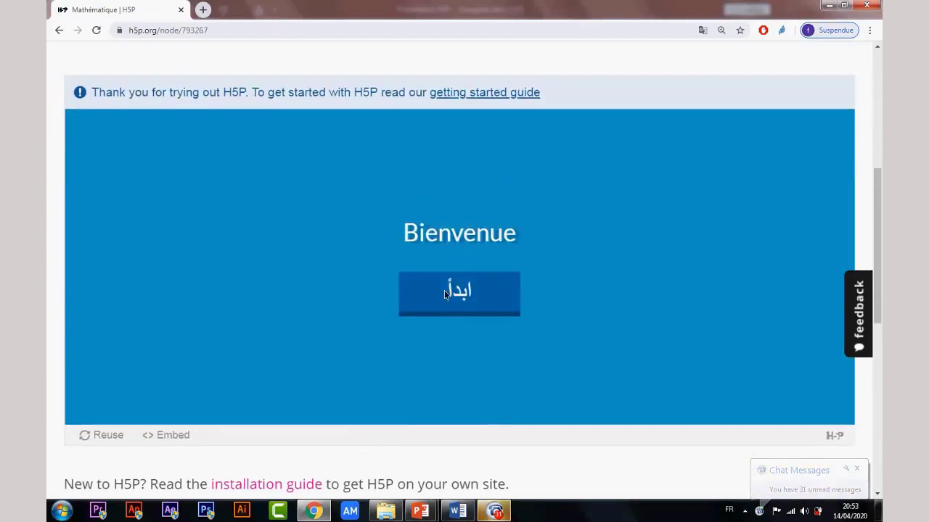
pyautogui.click(447, 295)
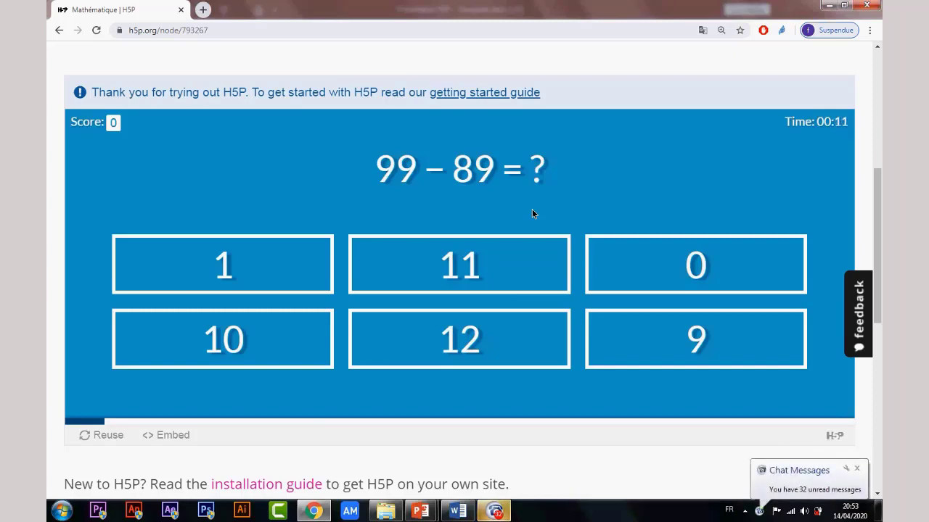
# Step: Answer the quiz question 99 − 89 and leave the quiz for the profile's content list
pyautogui.click(193, 358)
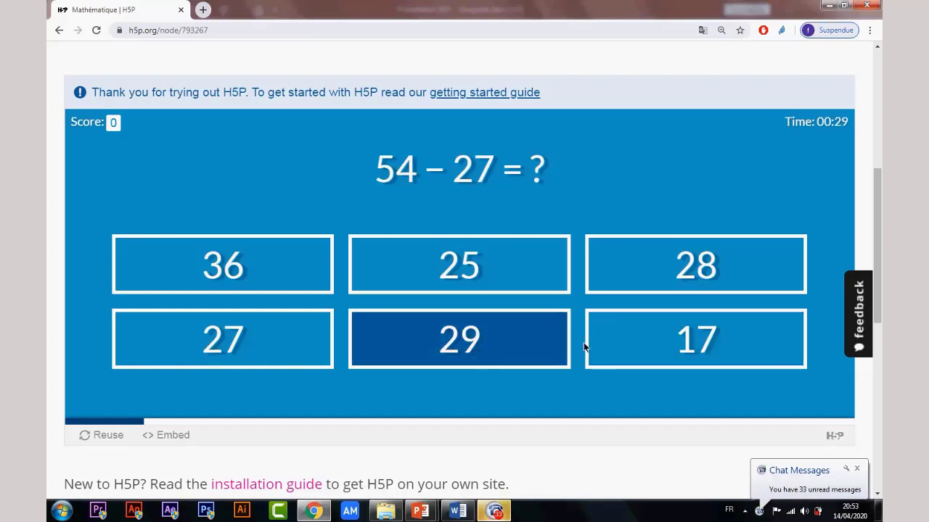
pyautogui.scroll(1, 585, 342)
pyautogui.click(59, 31)
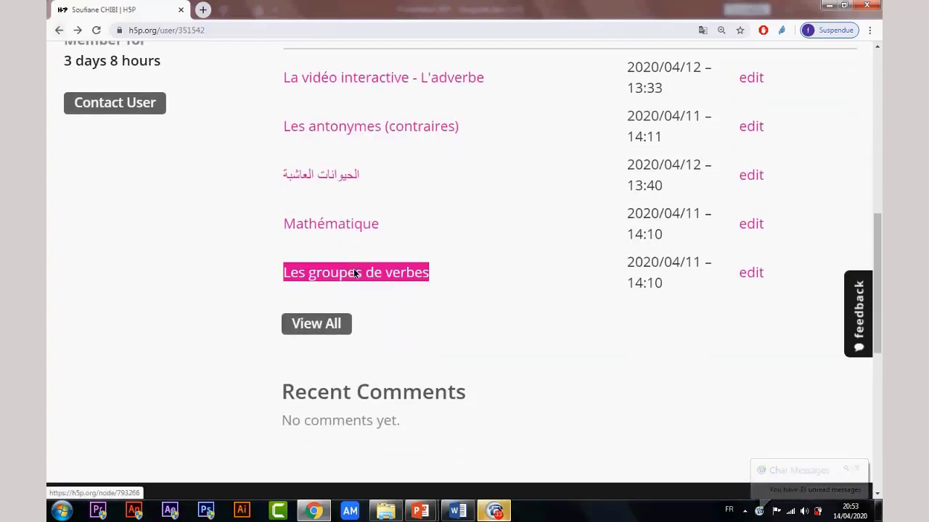
# Step: Open "Les groupes de verbes", bring the three-group verb table with its draggable verbs into view and dismiss the meeting notification
pyautogui.click(356, 272)
pyautogui.scroll(-5, 447, 256)
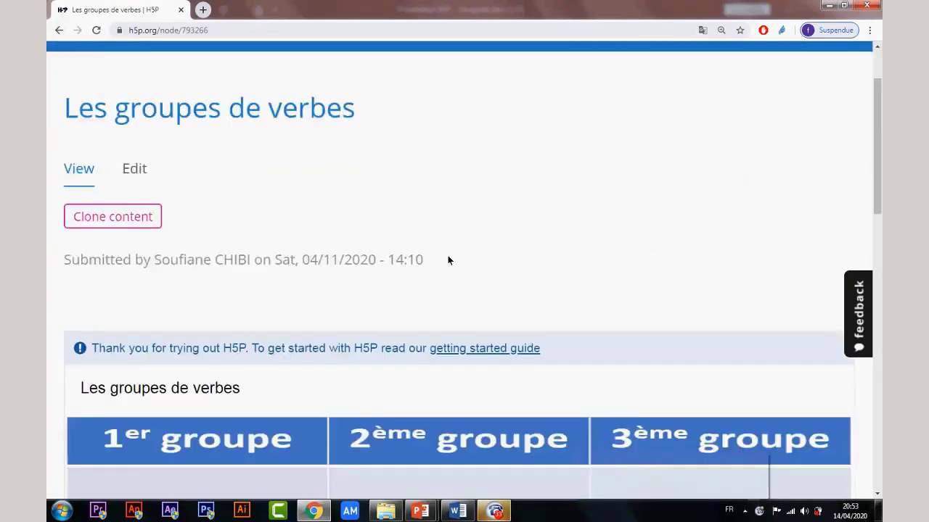
pyautogui.scroll(-3, 452, 261)
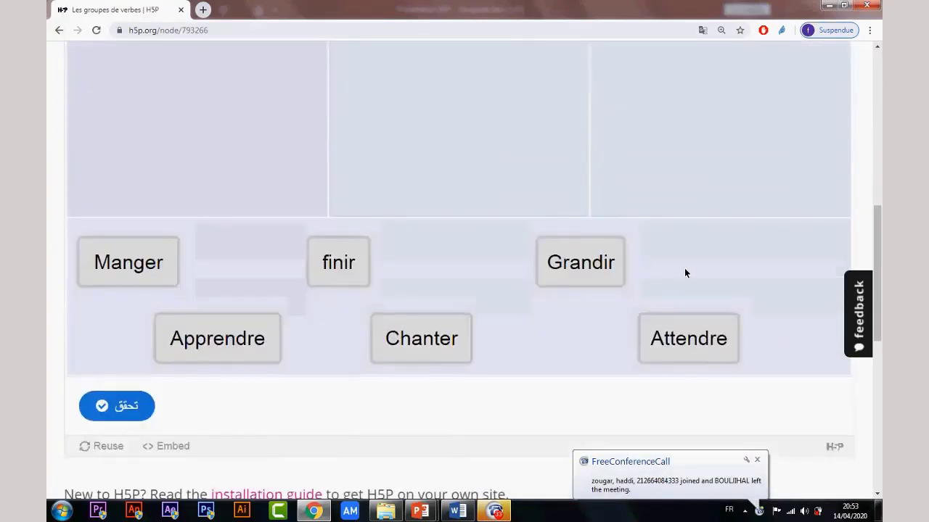
pyautogui.scroll(2, 684, 268)
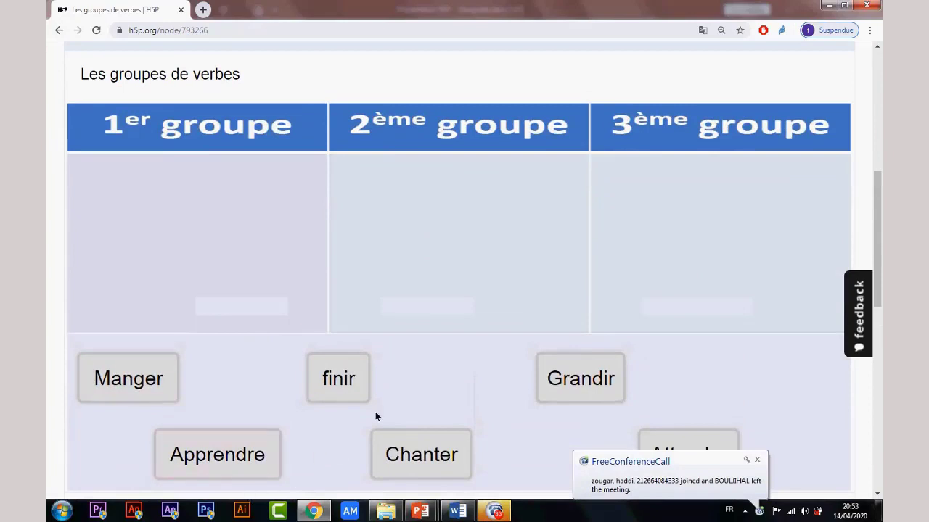
pyautogui.click(757, 460)
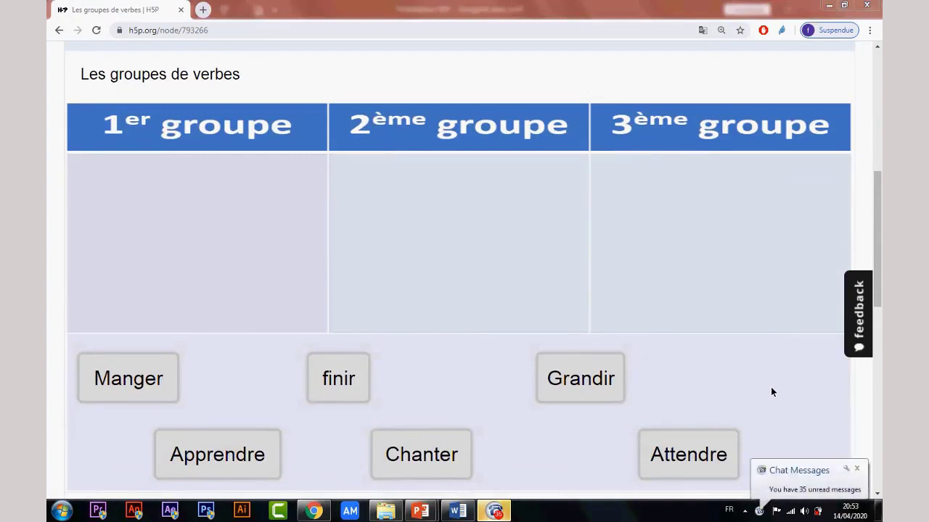
# Step: Place Manger, finir and Chanter in the 1er groupe, Apprendre and Grandir in the 2ème, Attendre in the 3ème, and check the answers
pyautogui.click(856, 468)
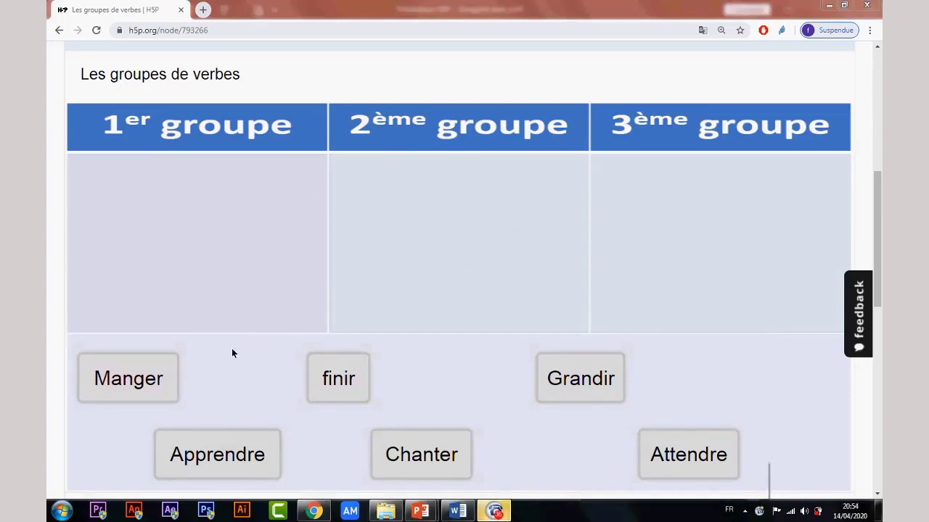
pyautogui.moveTo(169, 374); pyautogui.dragTo(161, 274)
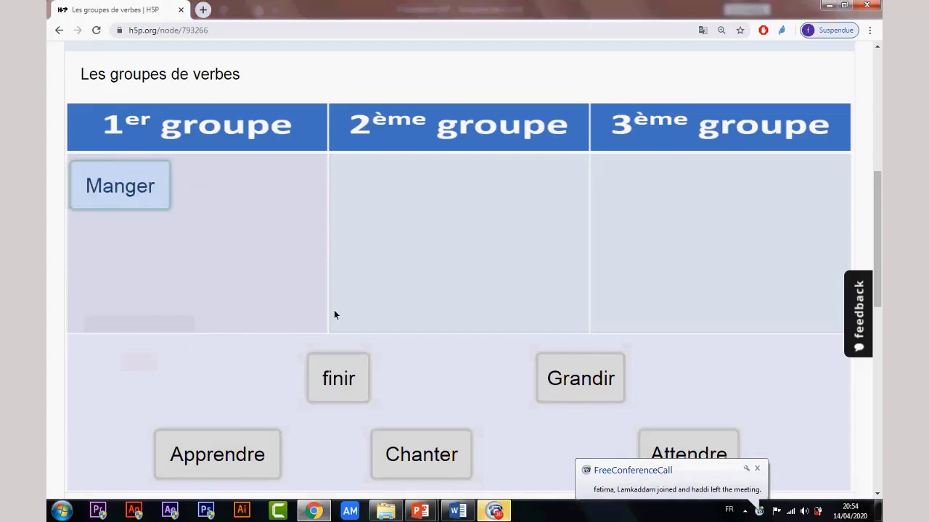
pyautogui.moveTo(347, 384); pyautogui.dragTo(260, 189)
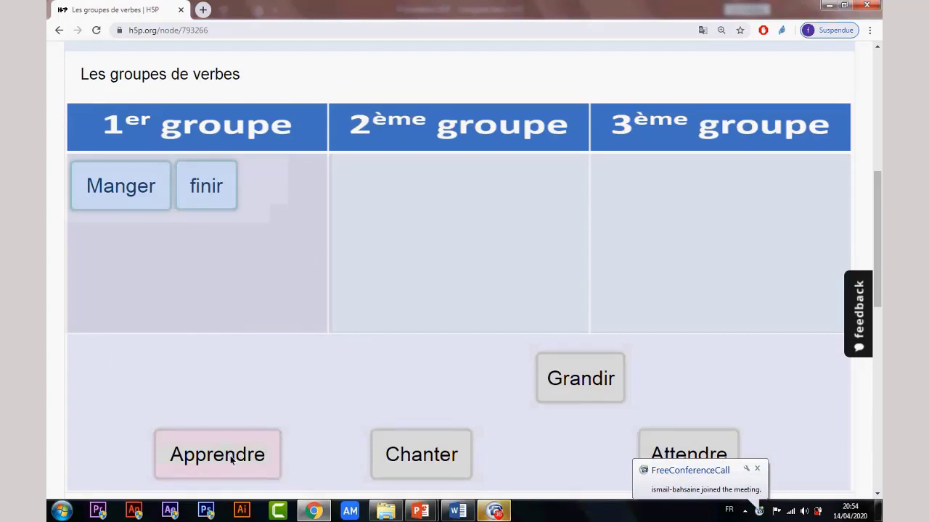
pyautogui.moveTo(230, 456); pyautogui.dragTo(423, 188)
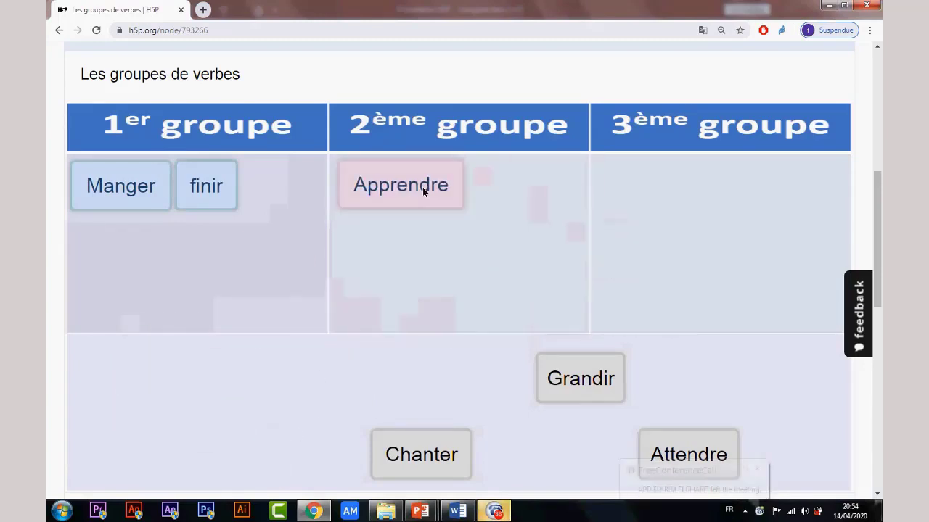
pyautogui.moveTo(592, 388); pyautogui.dragTo(513, 204)
pyautogui.moveTo(420, 455); pyautogui.dragTo(179, 279)
pyautogui.moveTo(690, 454); pyautogui.dragTo(690, 205)
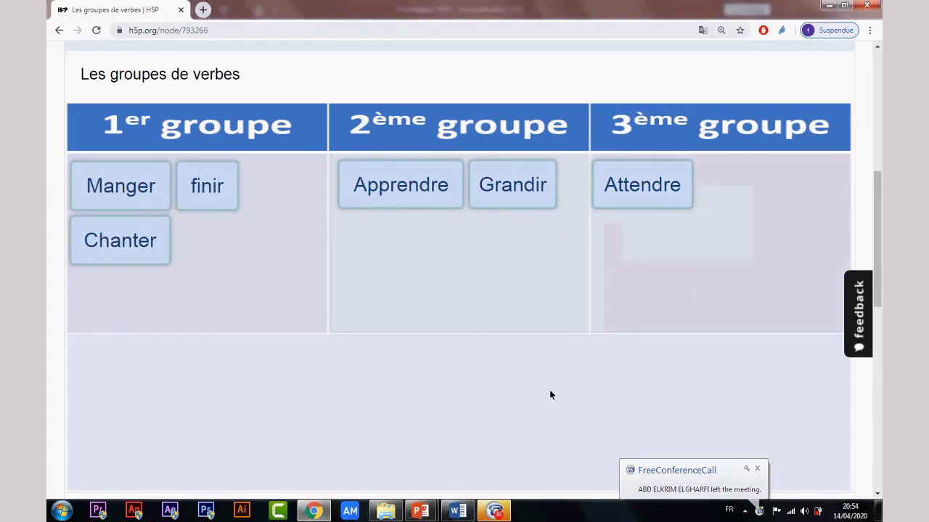
pyautogui.scroll(-3, 500, 369)
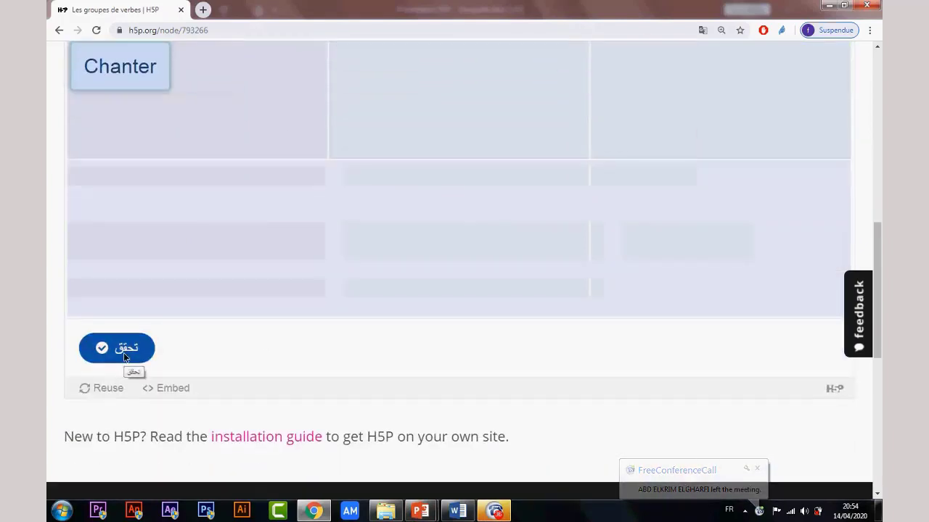
pyautogui.click(123, 353)
# Step: Examine the correct and incorrect verb markings in the three-group table together with the score feedback
pyautogui.scroll(4, 417, 365)
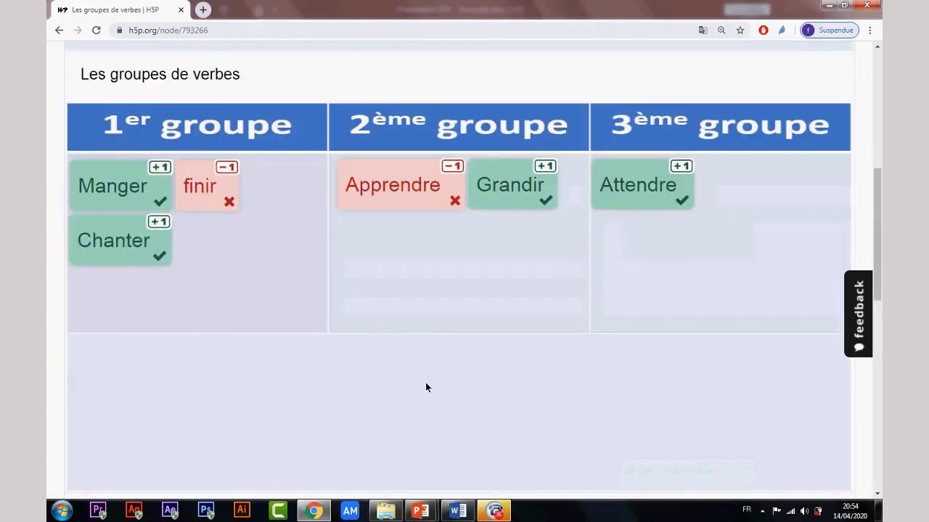
pyautogui.scroll(-2, 426, 384)
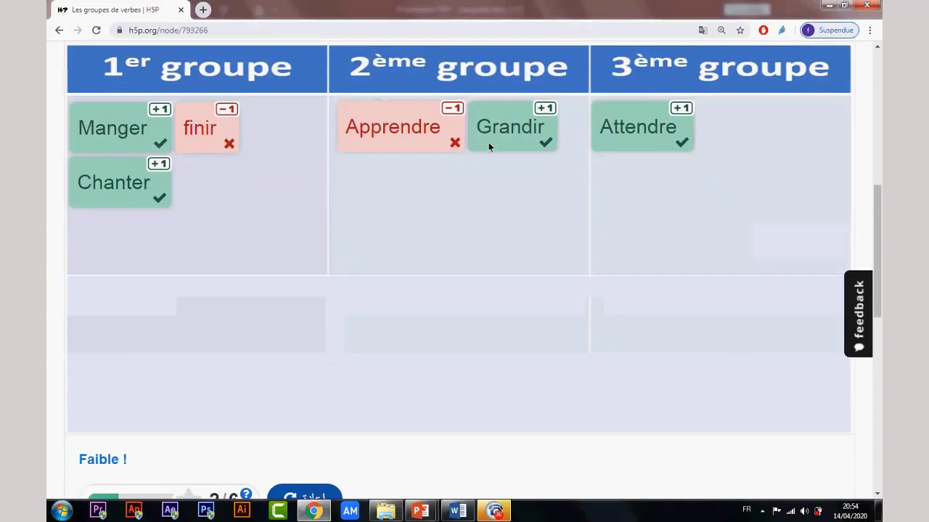
pyautogui.scroll(-1, 320, 305)
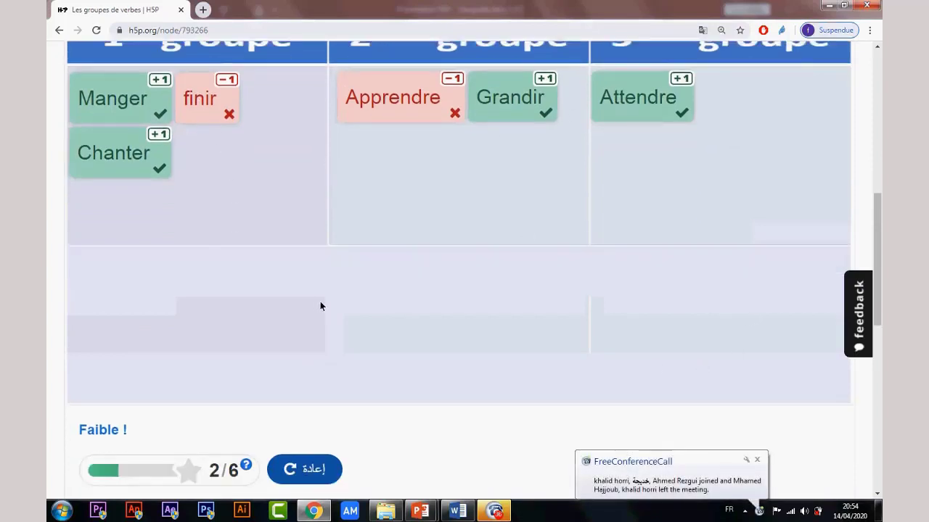
pyautogui.scroll(-1, 320, 305)
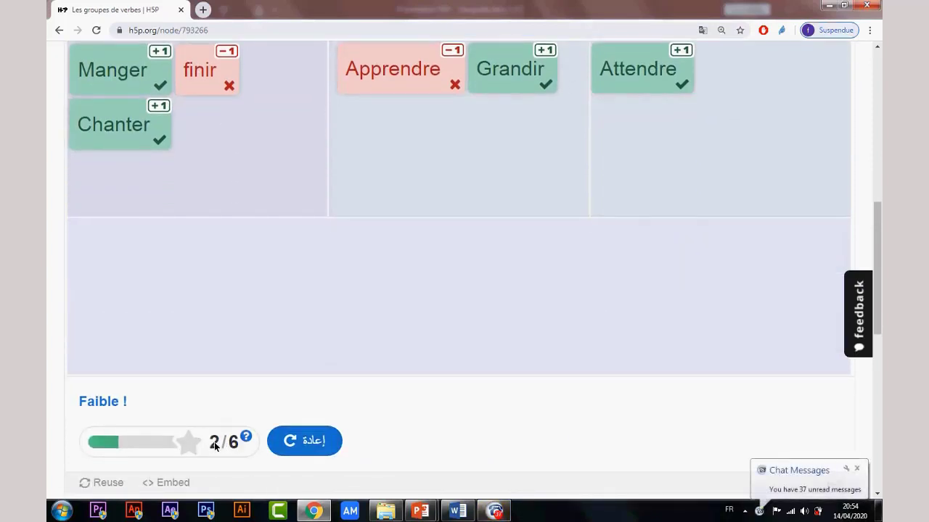
pyautogui.scroll(-1, 361, 317)
pyautogui.scroll(4, 362, 317)
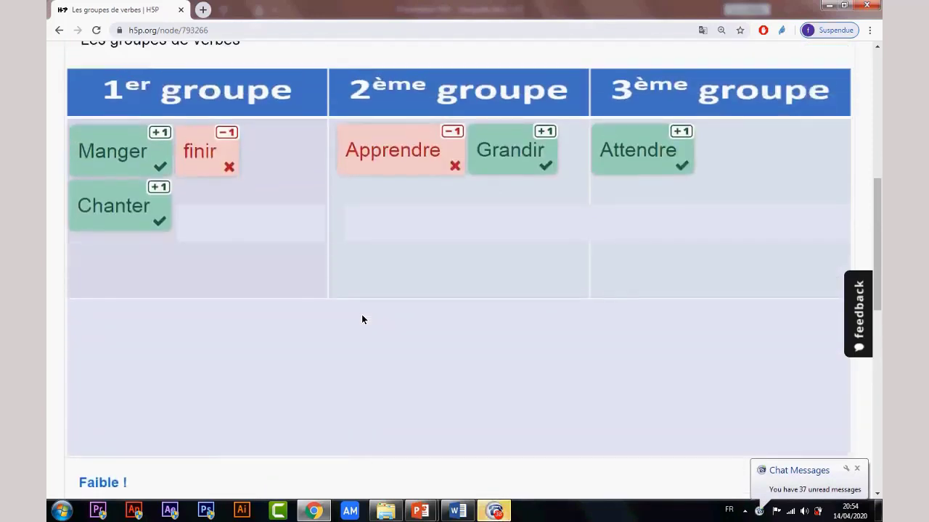
pyautogui.scroll(-2, 497, 274)
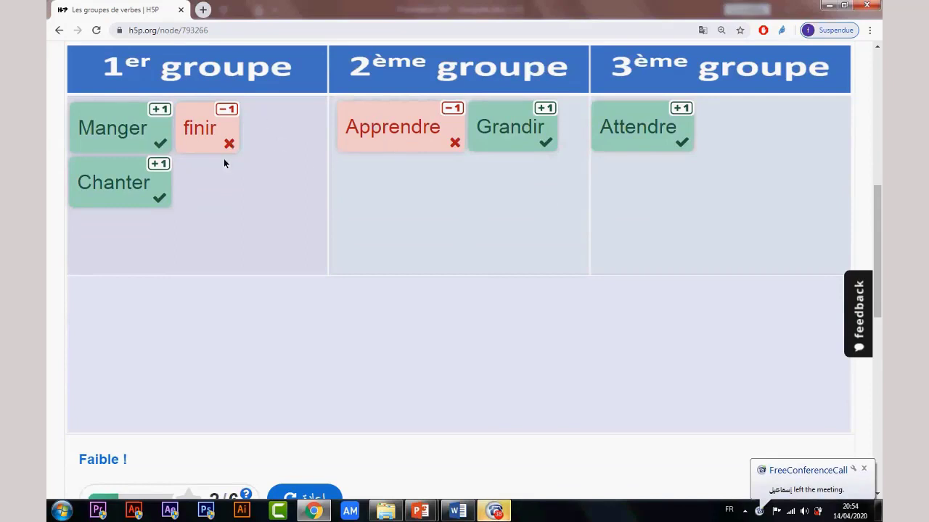
pyautogui.scroll(-2, 160, 348)
pyautogui.scroll(3, 202, 365)
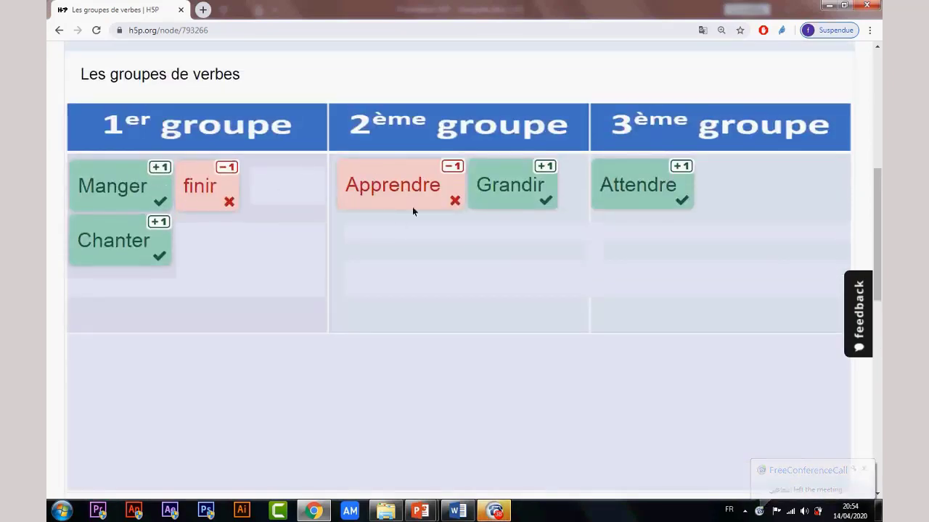
pyautogui.scroll(-3, 420, 320)
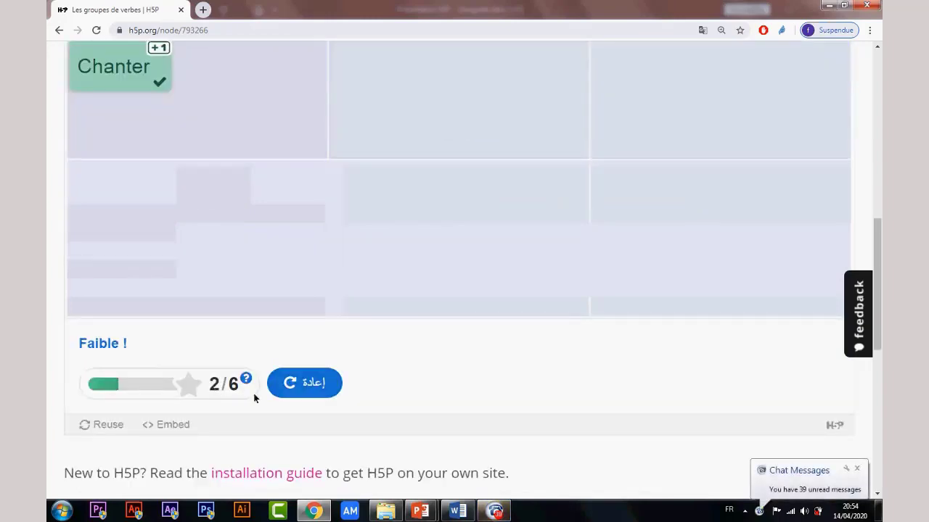
# Step: Reset the verb-group exercise for another attempt and return to the profile's recent content list
pyautogui.click(312, 383)
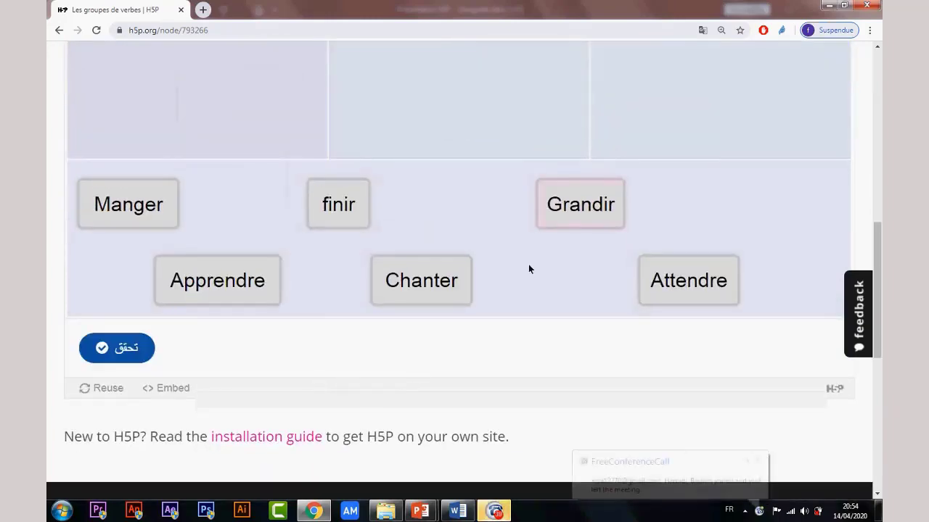
pyautogui.scroll(3, 603, 263)
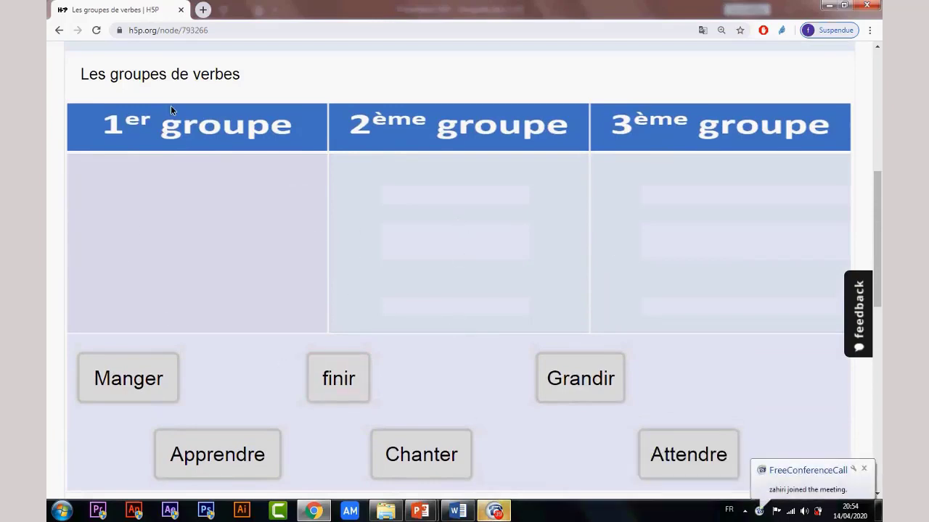
pyautogui.scroll(3, 467, 201)
pyautogui.click(230, 177)
pyautogui.scroll(-5, 379, 298)
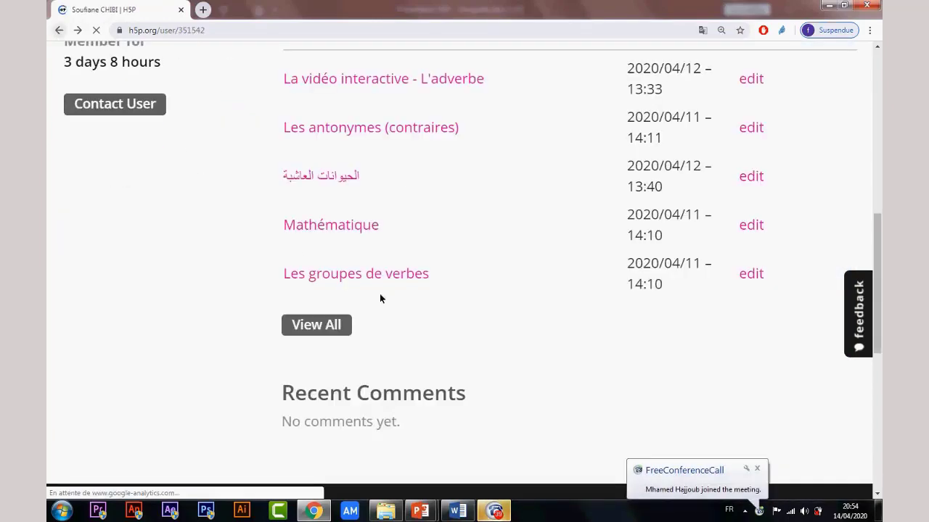
pyautogui.scroll(2, 379, 298)
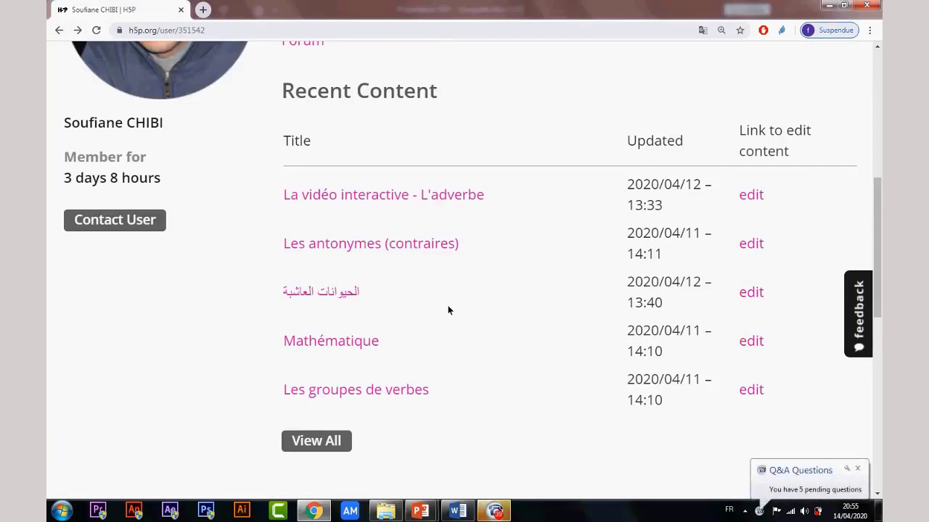
# Step: Restore the default page zoom and start creating new content from the profile's contents page
pyautogui.scroll(5, 462, 302)
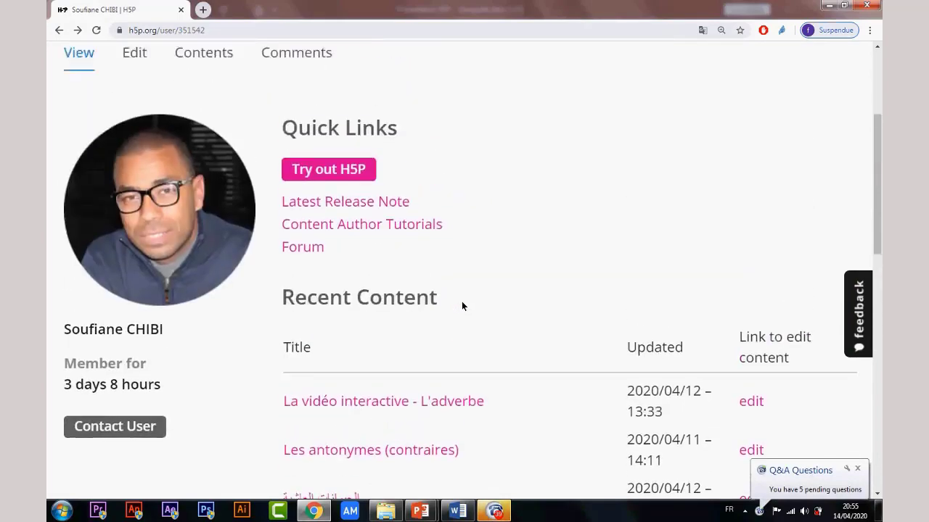
pyautogui.hotkey('ctrl', '0')
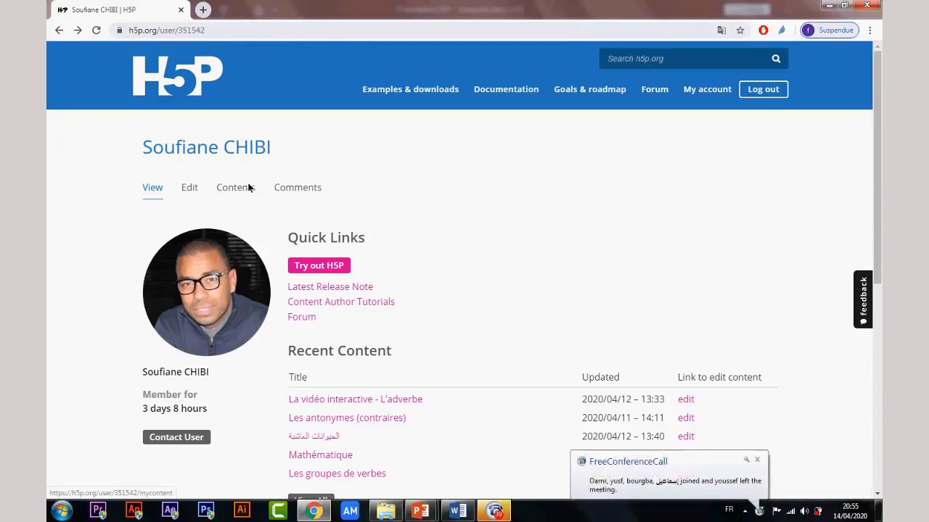
pyautogui.scroll(-1, 383, 323)
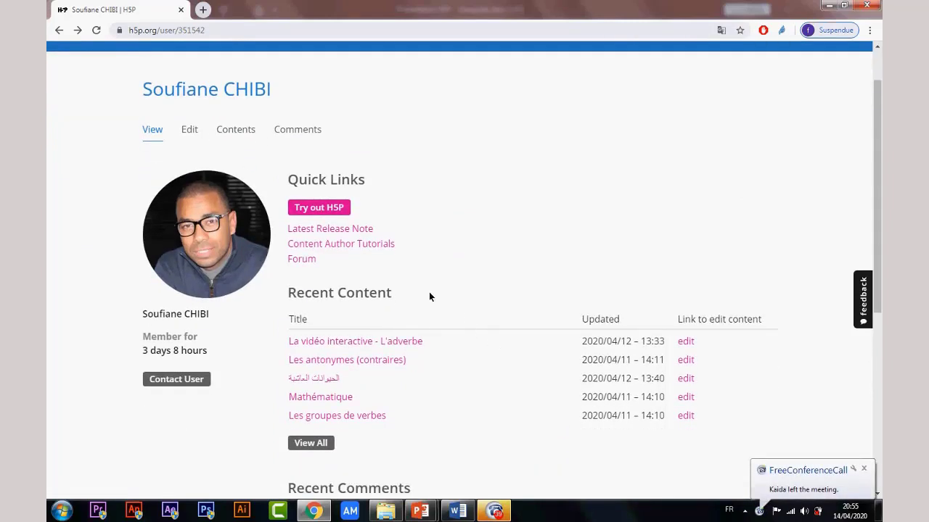
pyautogui.scroll(1, 431, 291)
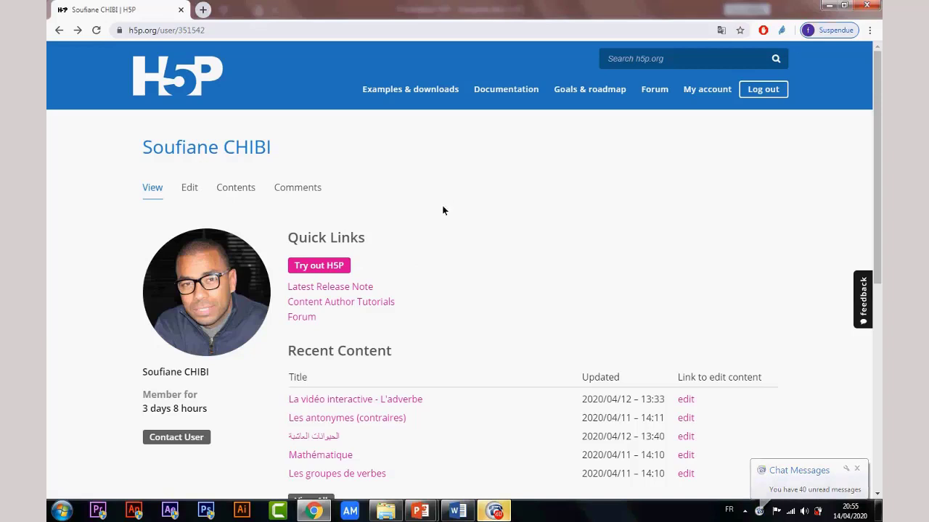
pyautogui.click(246, 188)
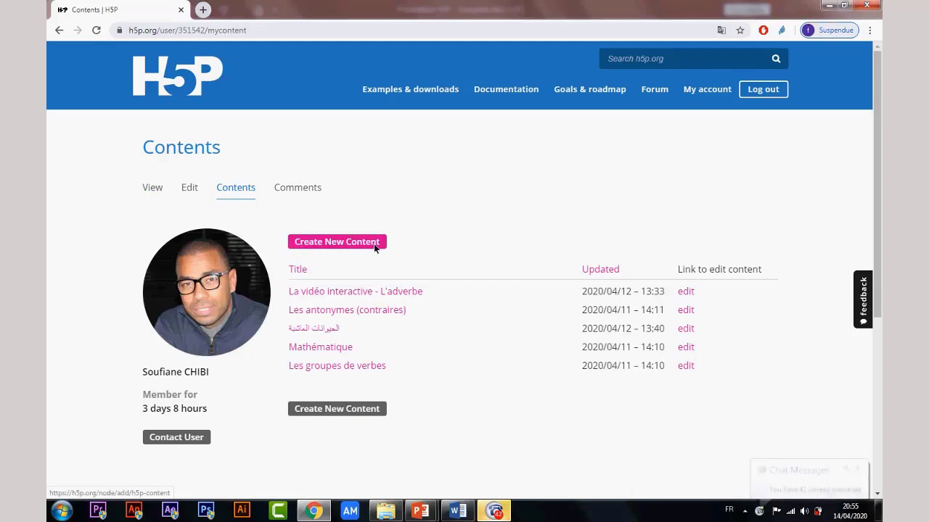
pyautogui.click(332, 244)
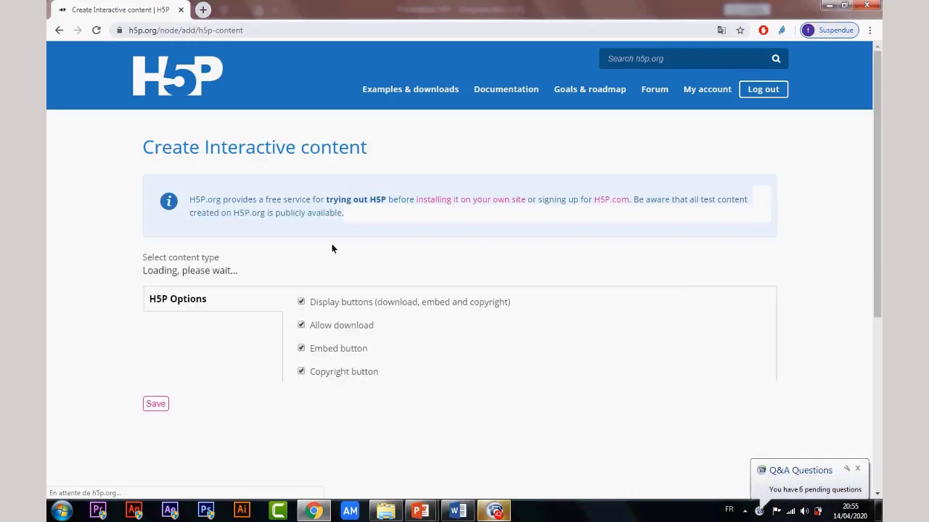
# Step: Search the content types for "hot" and choose Find Multiple Hotspots for the new content
pyautogui.scroll(-2, 523, 262)
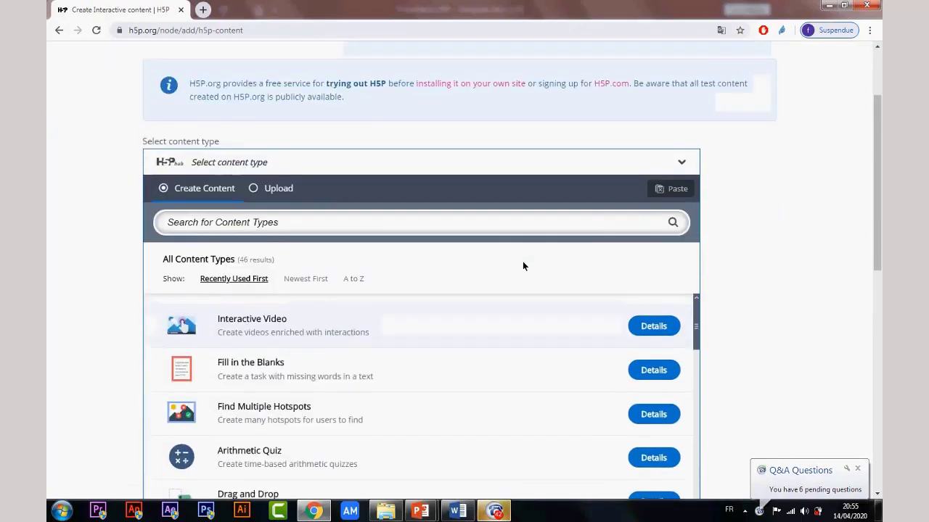
pyautogui.scroll(-1, 523, 266)
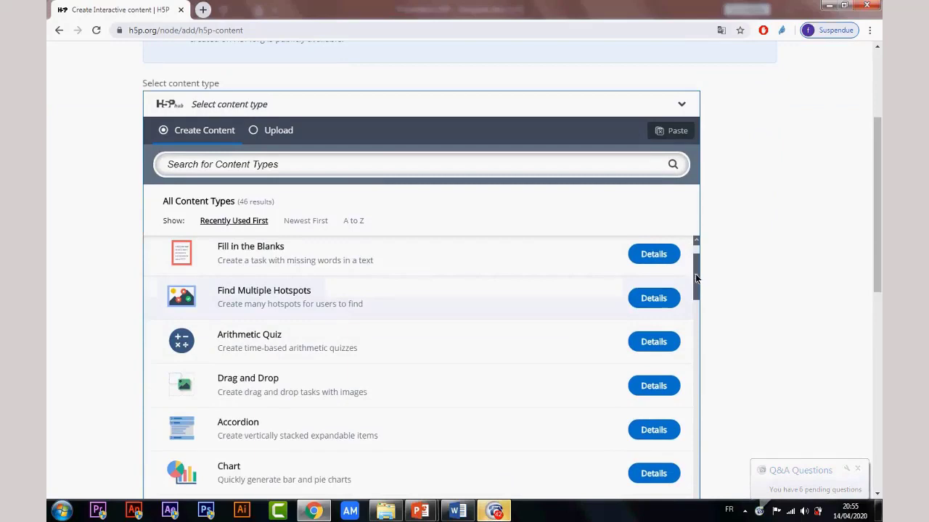
pyautogui.moveTo(695, 274); pyautogui.dragTo(686, 238)
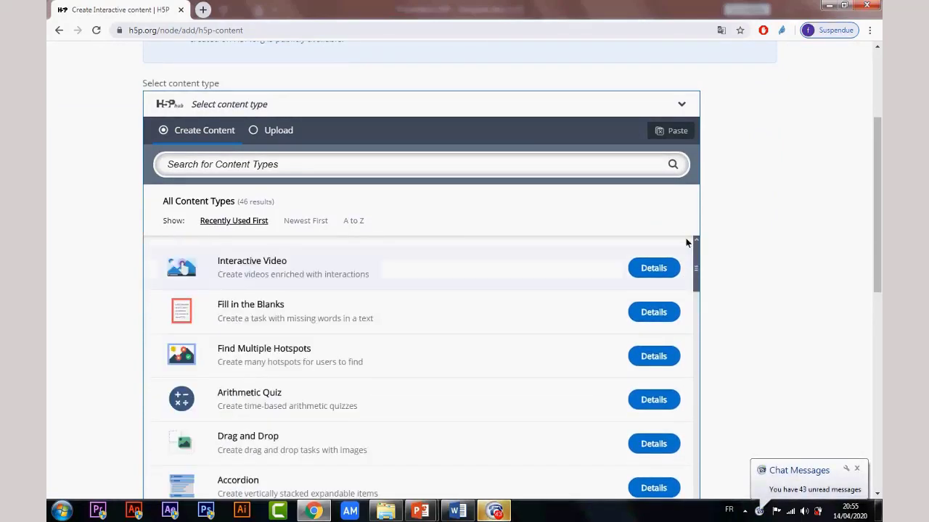
pyautogui.click(285, 172)
pyautogui.write('hot')
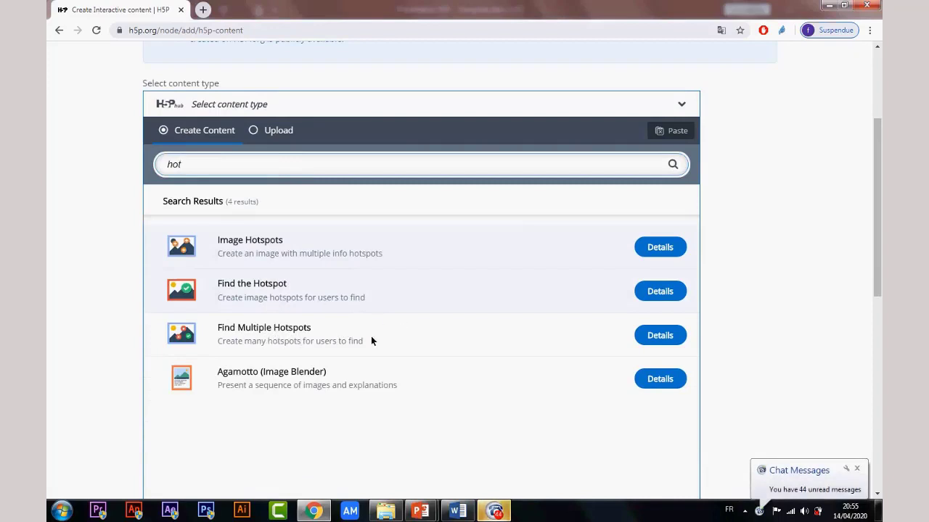
pyautogui.click(281, 331)
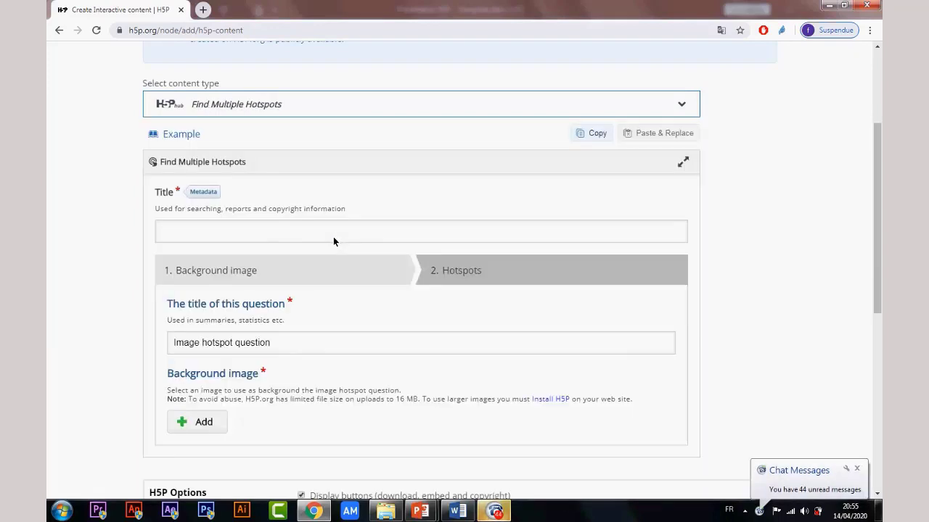
# Step: Switch the input language to Arabic and title the new content "الحيوانات العاشبة2"
pyautogui.click(290, 233)
pyautogui.click(439, 196)
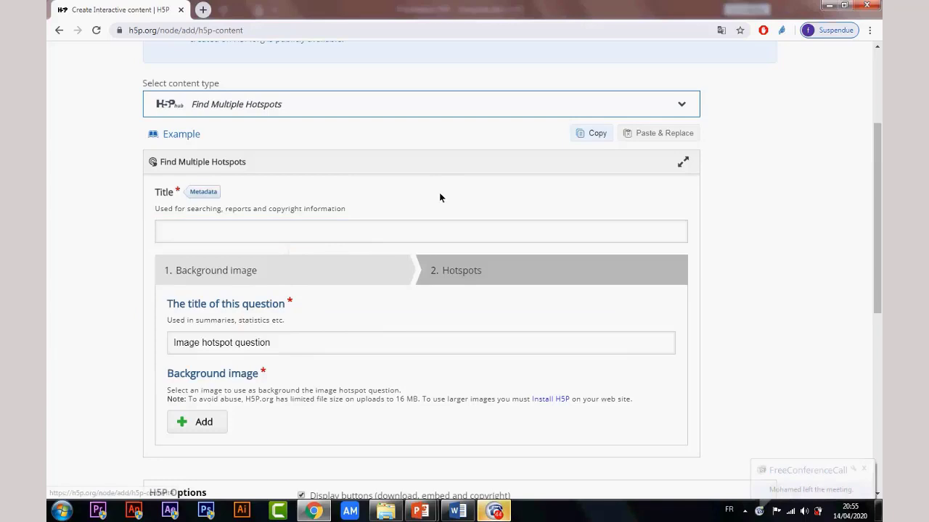
pyautogui.click(188, 234)
pyautogui.hotkey('alt', 'shift')
pyautogui.write('ل')
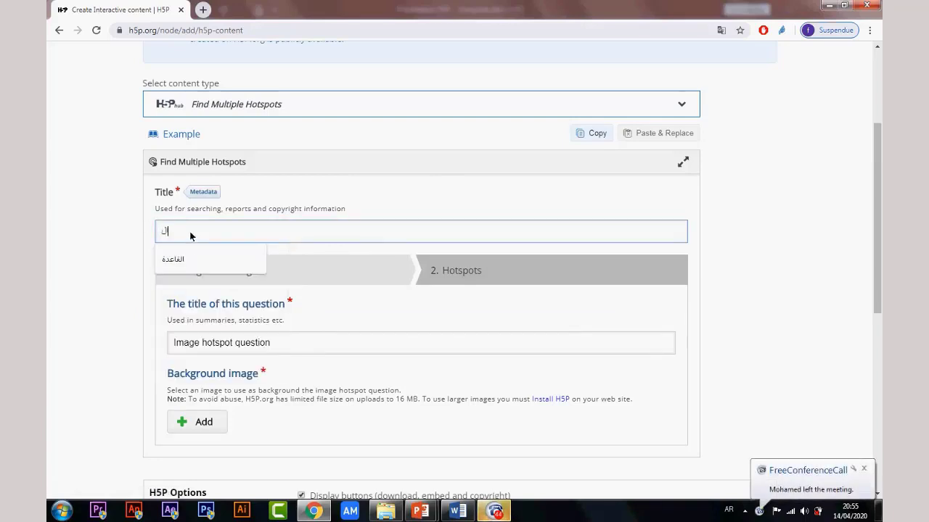
pyautogui.write('حي')
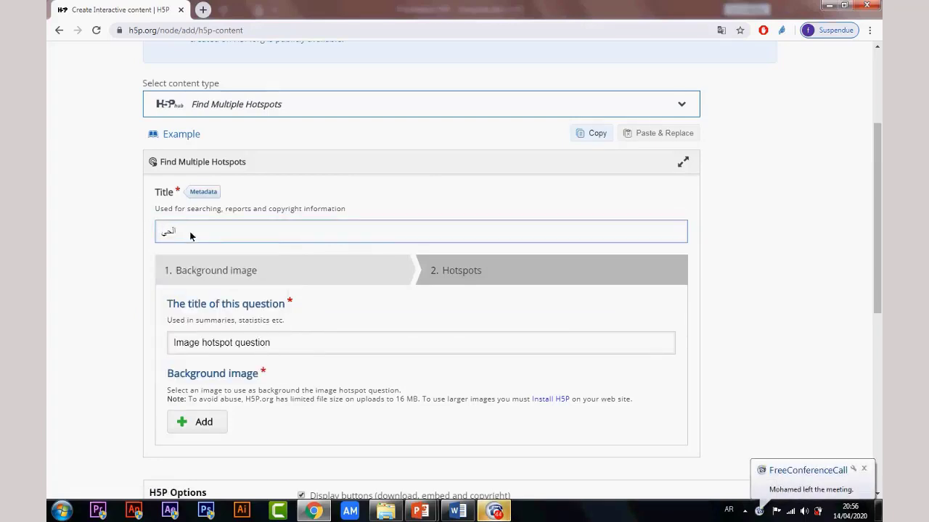
pyautogui.write('وا')
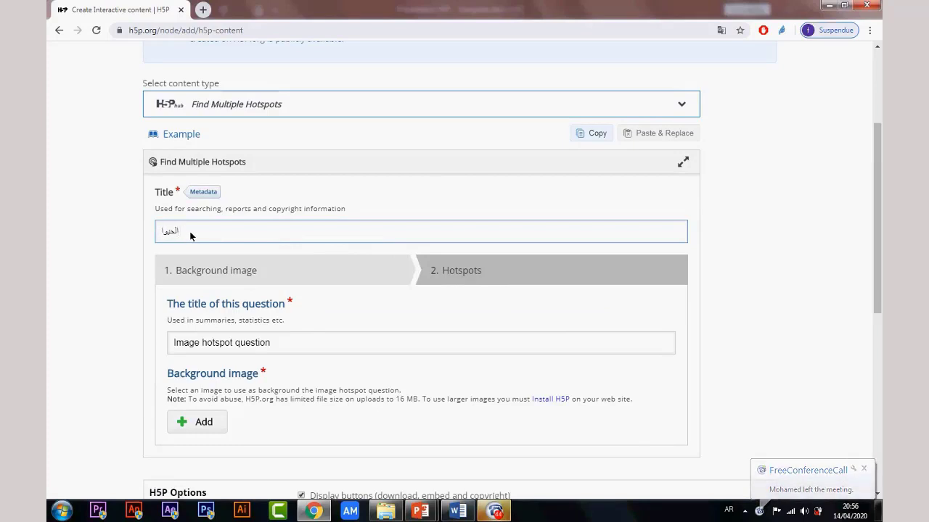
pyautogui.write('ن')
pyautogui.write('ات الماش')
pyautogui.write('بة2')
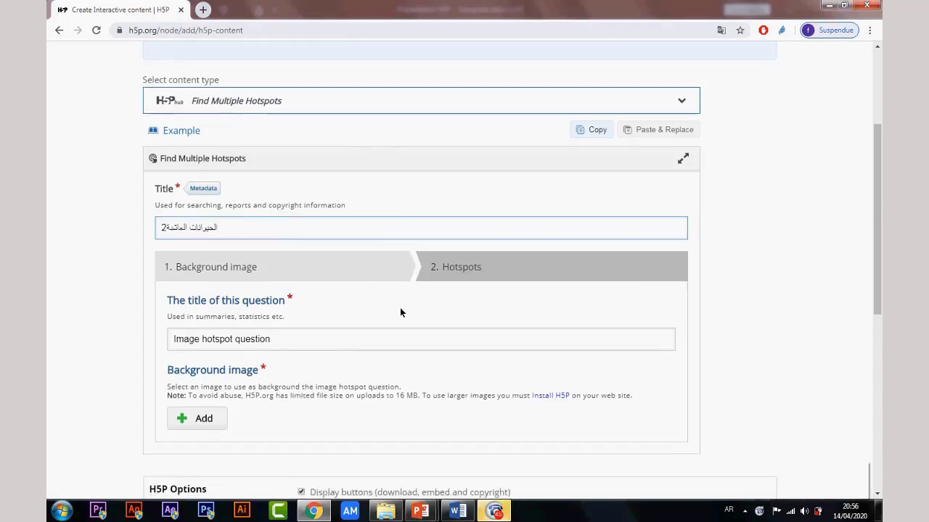
# Step: Replace the default question title with "السؤال"
pyautogui.scroll(-2, 363, 275)
pyautogui.click(320, 233)
pyautogui.moveTo(320, 232); pyautogui.dragTo(49, 231)
pyautogui.press('BackSpace')
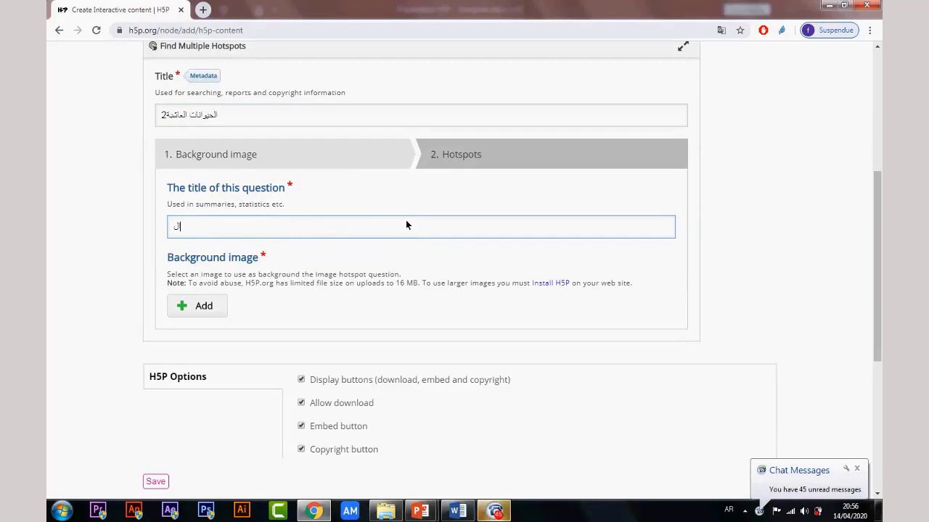
pyautogui.write('الس')
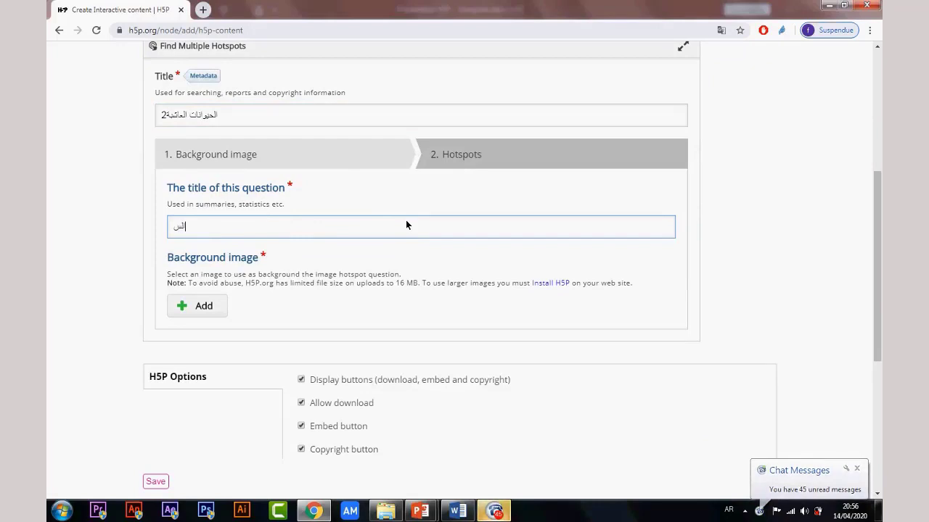
pyautogui.write('ؤال')
# Step: Preview the Animals JPEG from the H5P folder in File Explorer, then return to the H5P content form in Chrome
pyautogui.click(216, 306)
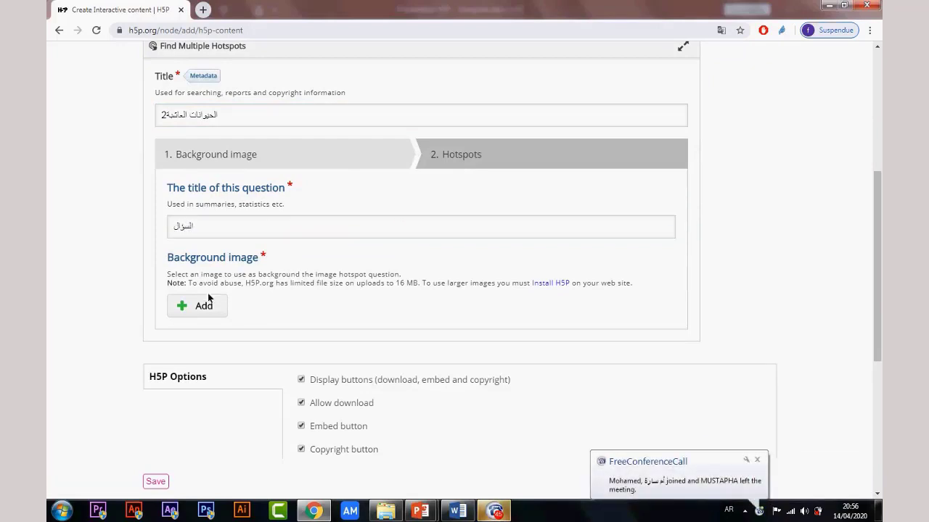
pyautogui.moveTo(260, 259); pyautogui.dragTo(174, 259)
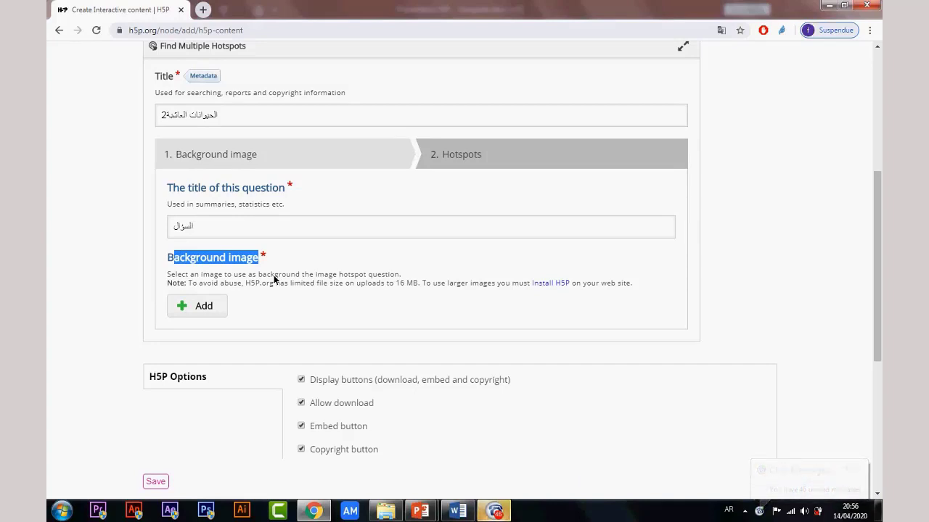
pyautogui.click(420, 510)
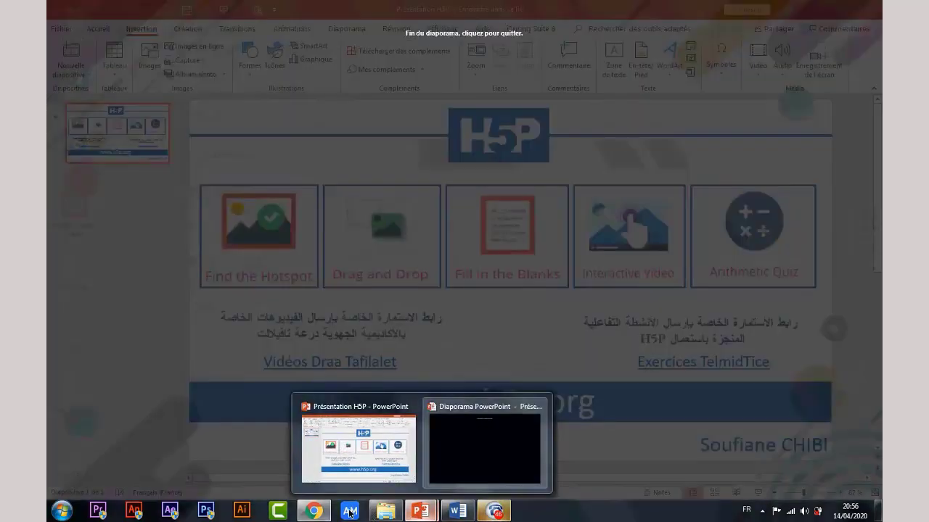
pyautogui.click(385, 511)
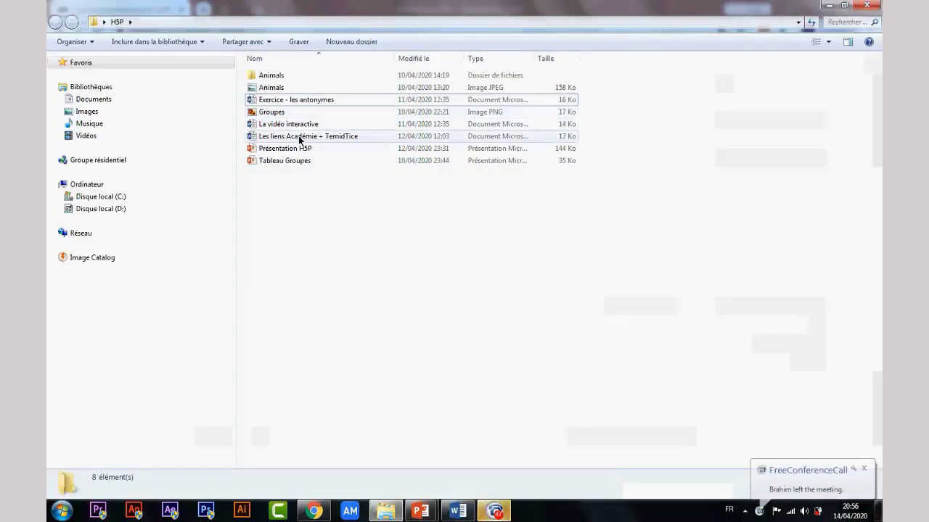
pyautogui.doubleClick(271, 87)
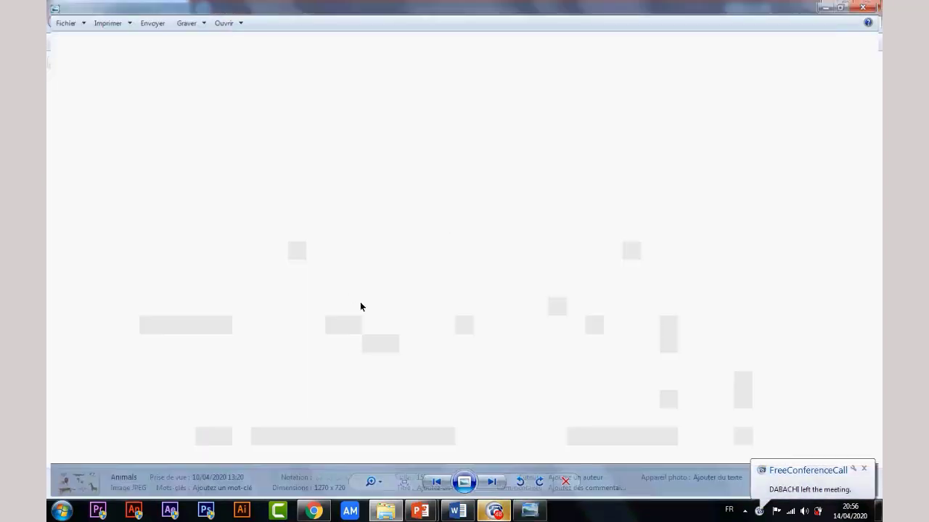
pyautogui.hotkey('alt', 'F4')
pyautogui.hotkey('alt', 'Tab')
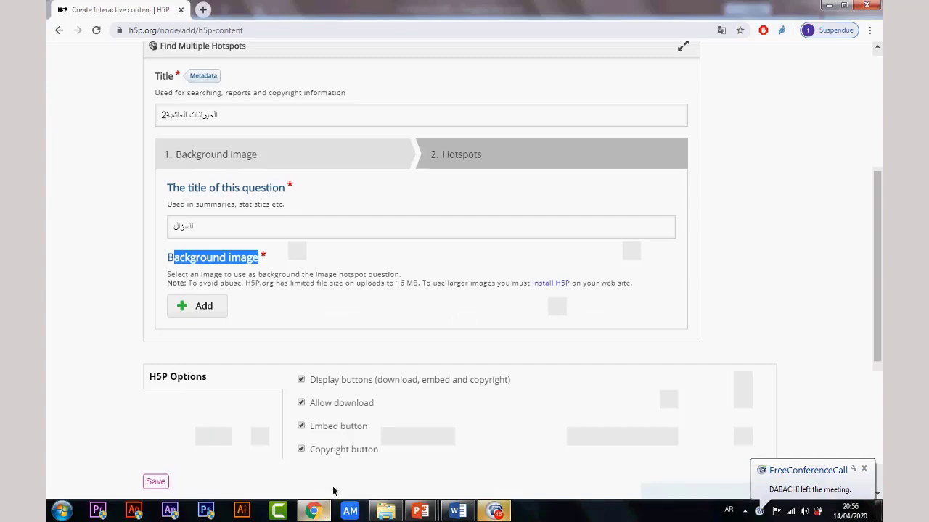
# Step: Add the Animals picture from the H5P folder as the question's background image
pyautogui.click(204, 307)
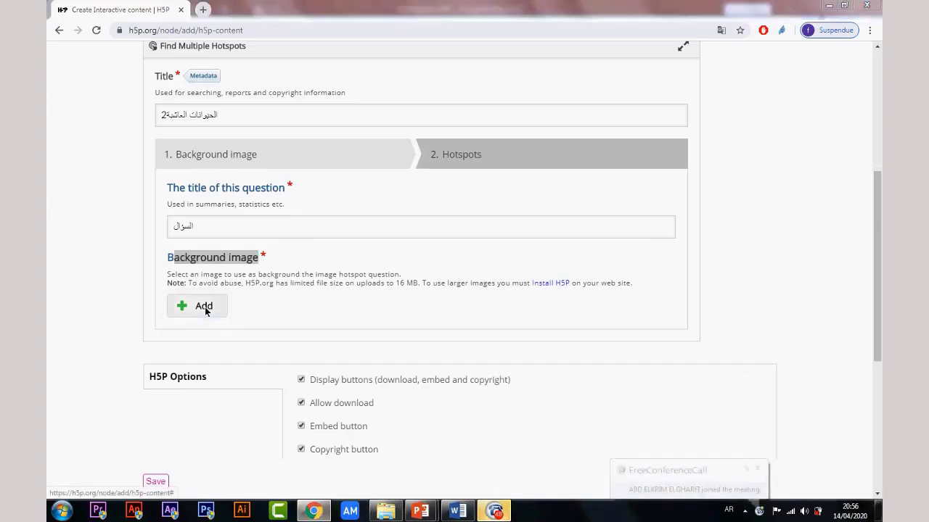
pyautogui.click(260, 100)
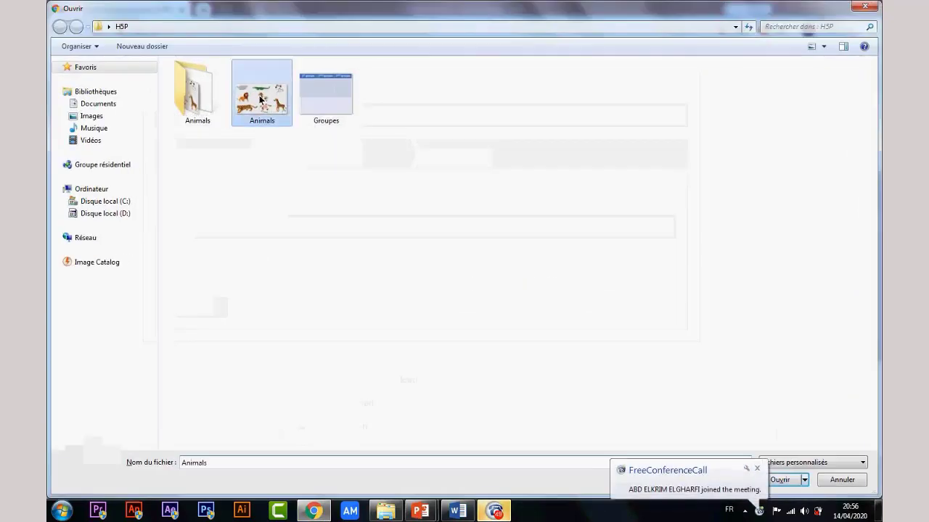
pyautogui.doubleClick(260, 100)
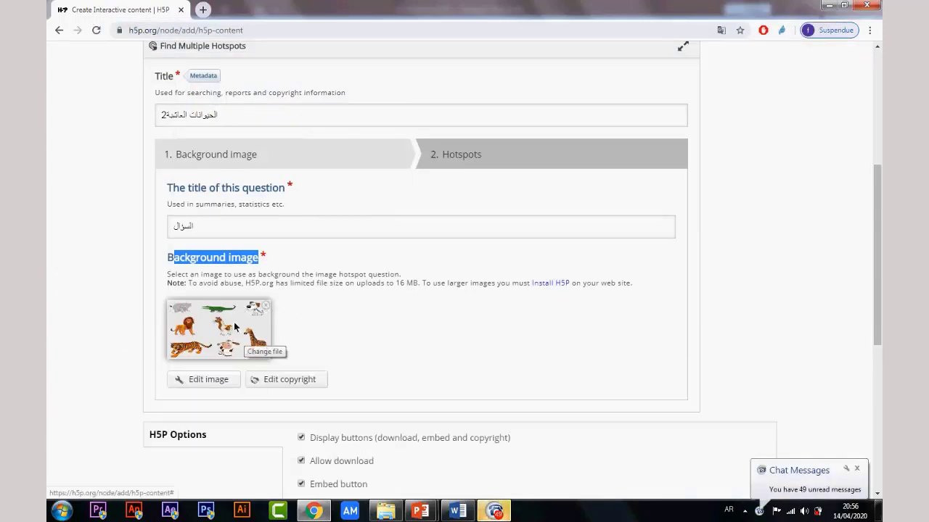
# Step: Go to the Hotspots stage and set the hotspot name to "الحيوانات العاشبة", leaving the number of correct hotspots blank
pyautogui.click(505, 159)
pyautogui.scroll(-3, 384, 315)
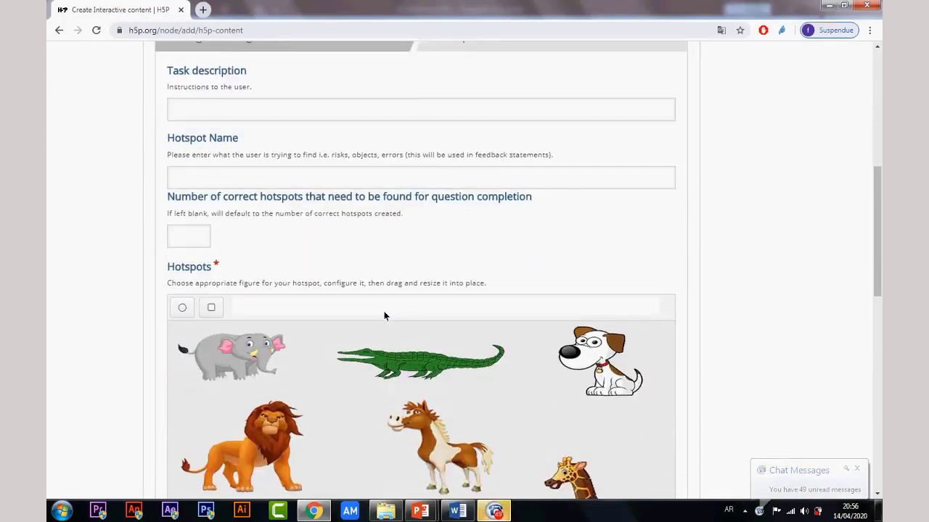
pyautogui.scroll(-1, 384, 315)
pyautogui.scroll(2, 384, 316)
pyautogui.click(242, 168)
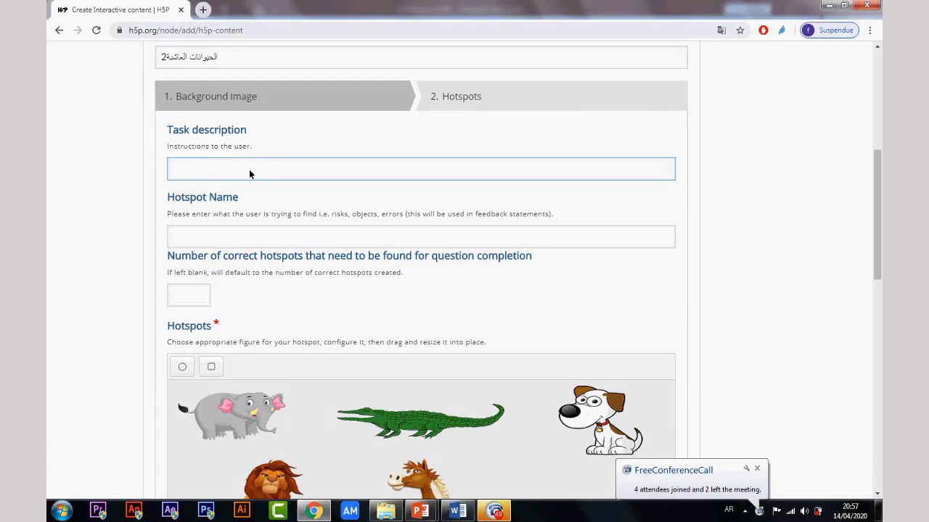
pyautogui.click(260, 236)
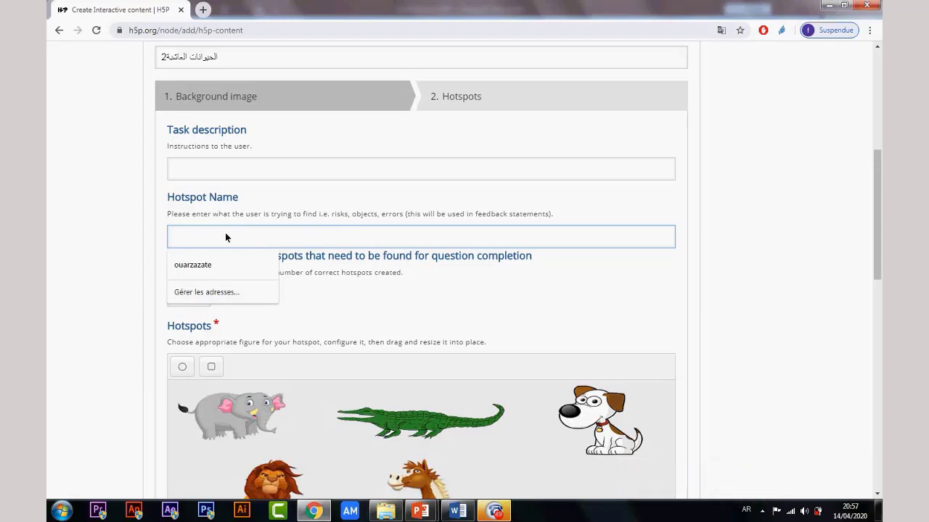
pyautogui.write('ال')
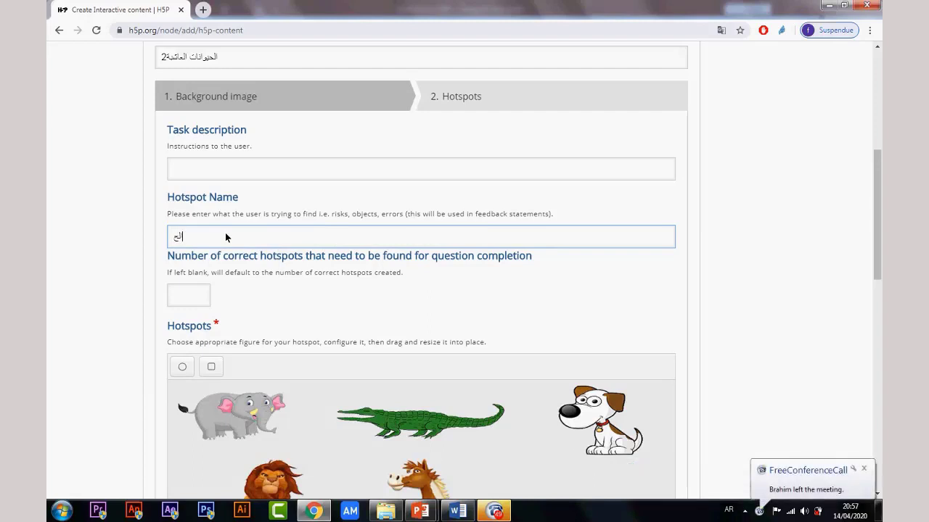
pyautogui.write('حيوانات العائش')
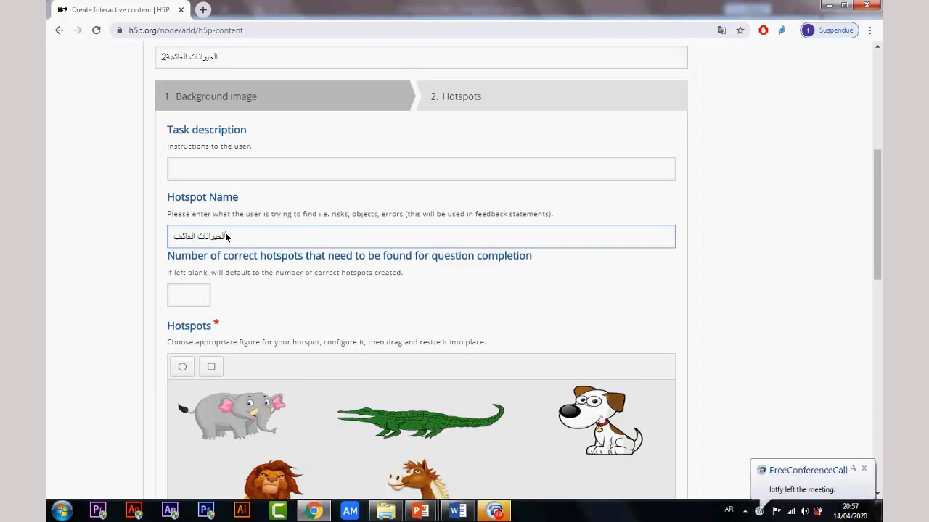
pyautogui.write('ة')
pyautogui.click(192, 300)
# Step: Create a rectangular hotspot marked correct with the feedback "أحسنت الجواب صحيح", copying that feedback for reuse
pyautogui.scroll(-1, 269, 307)
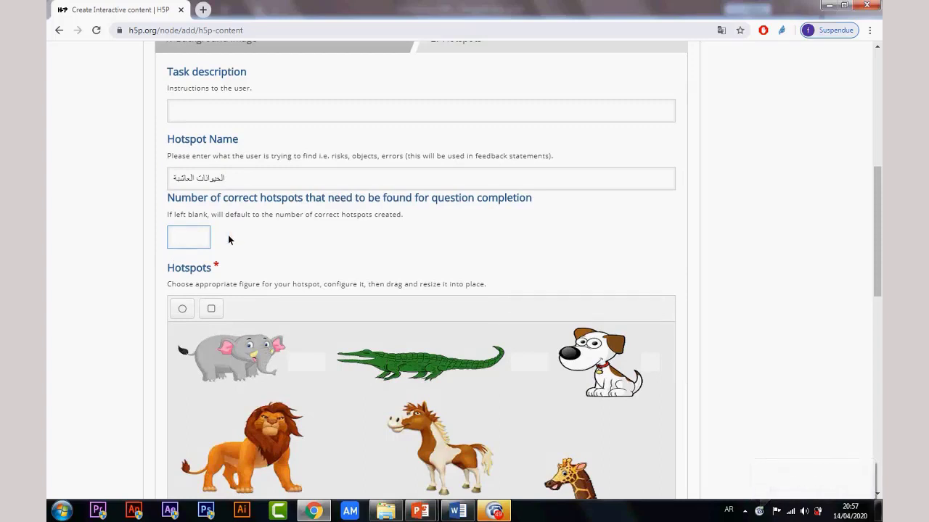
pyautogui.scroll(-1, 308, 357)
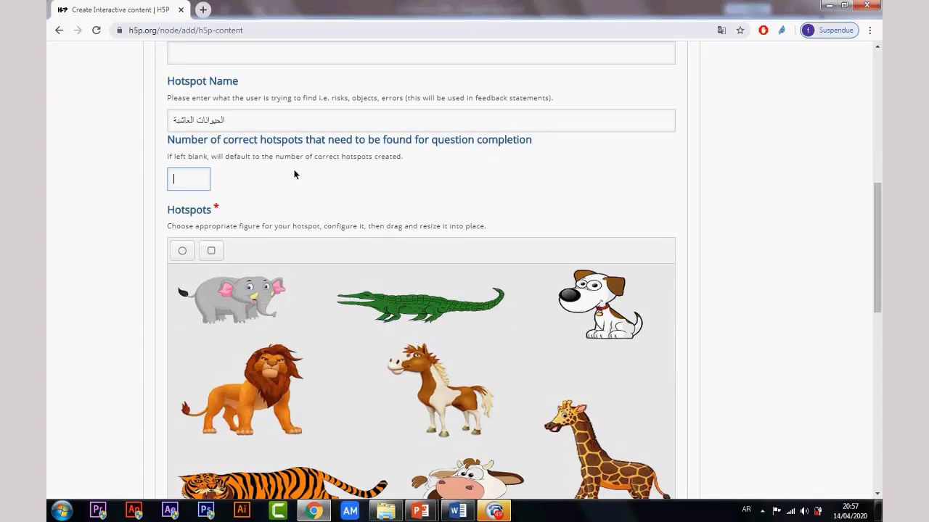
pyautogui.scroll(-2, 338, 209)
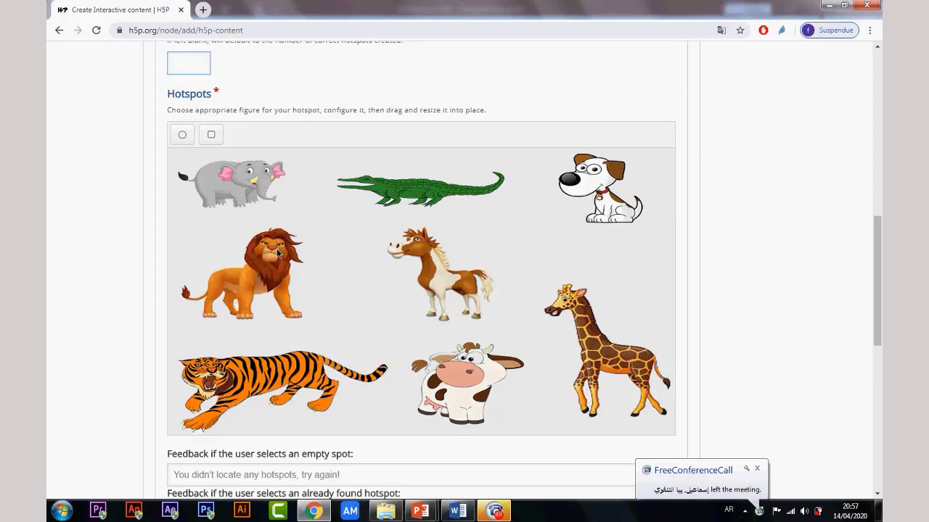
pyautogui.click(214, 139)
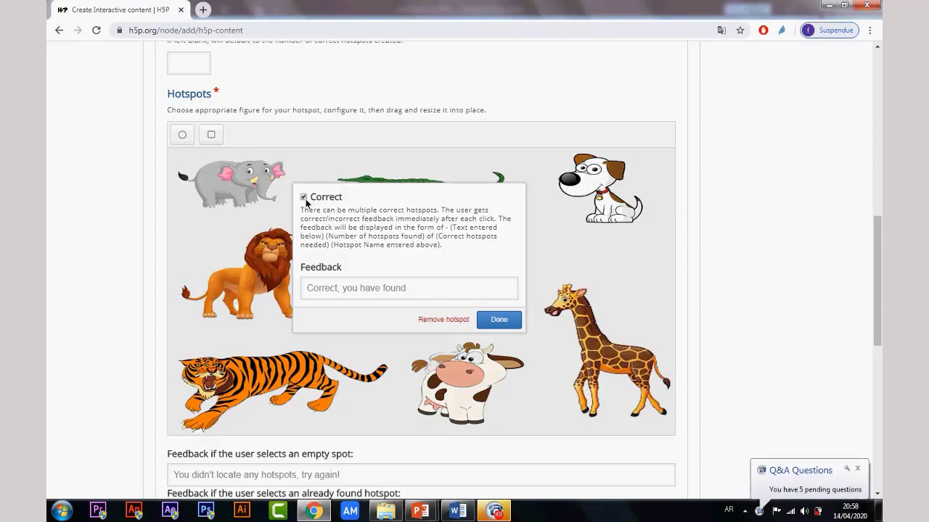
pyautogui.click(352, 296)
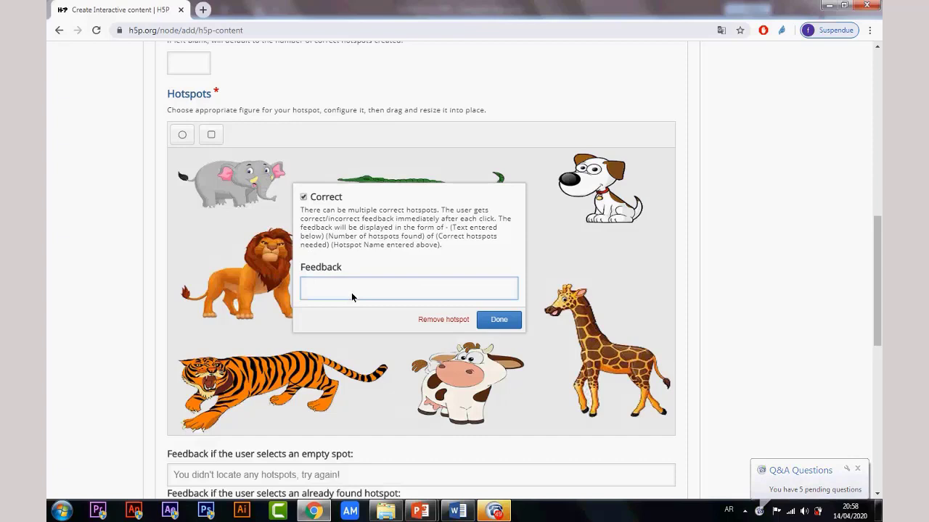
pyautogui.write('نج')
pyautogui.press('BackSpace')
pyautogui.press('BackSpace')
pyautogui.hotkey('alt', 'shift')
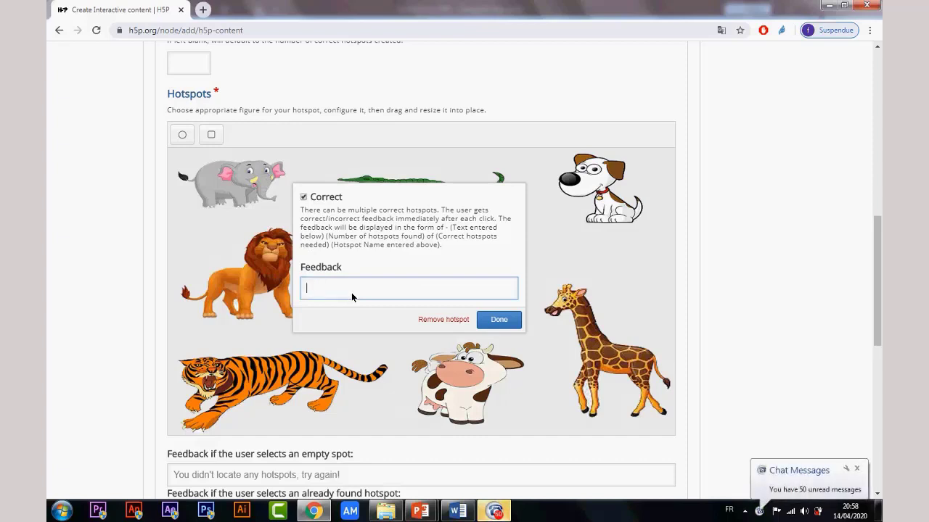
pyautogui.hotkey('alt', 'shift')
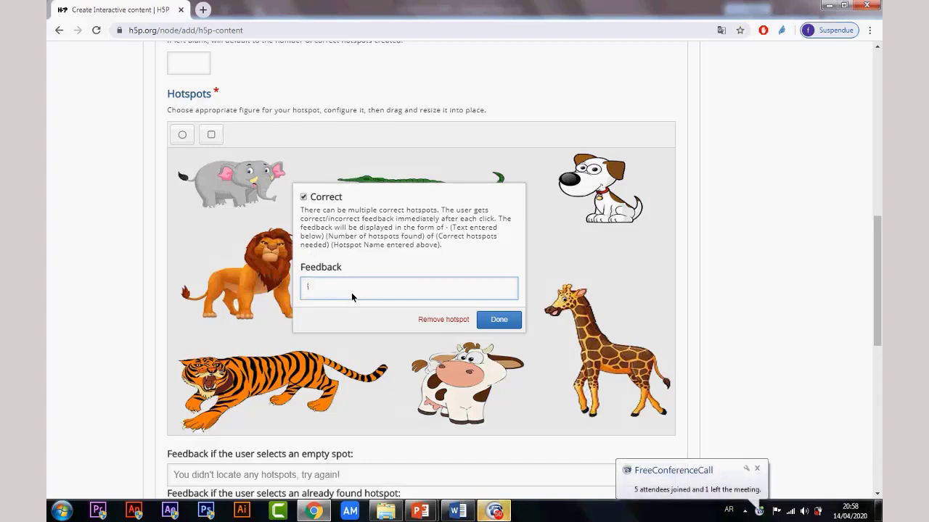
pyautogui.write('أحسنت ال')
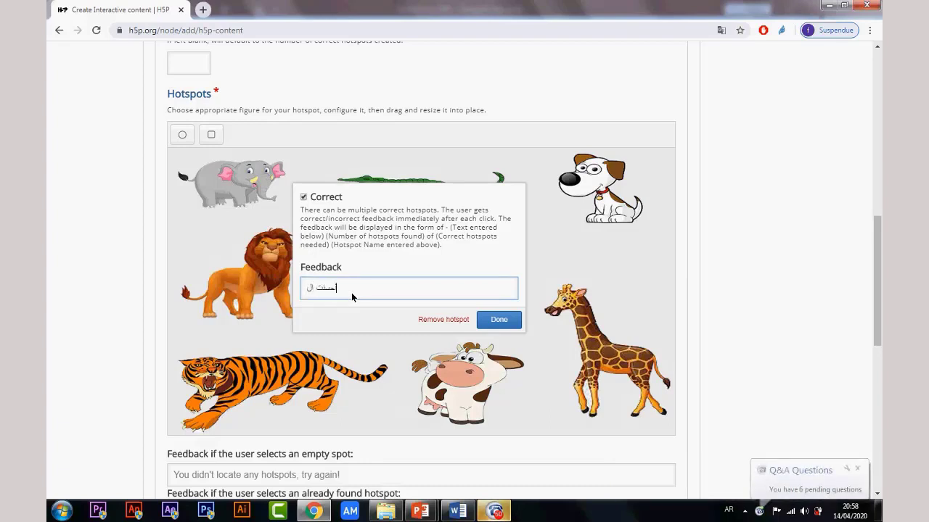
pyautogui.write('حواب')
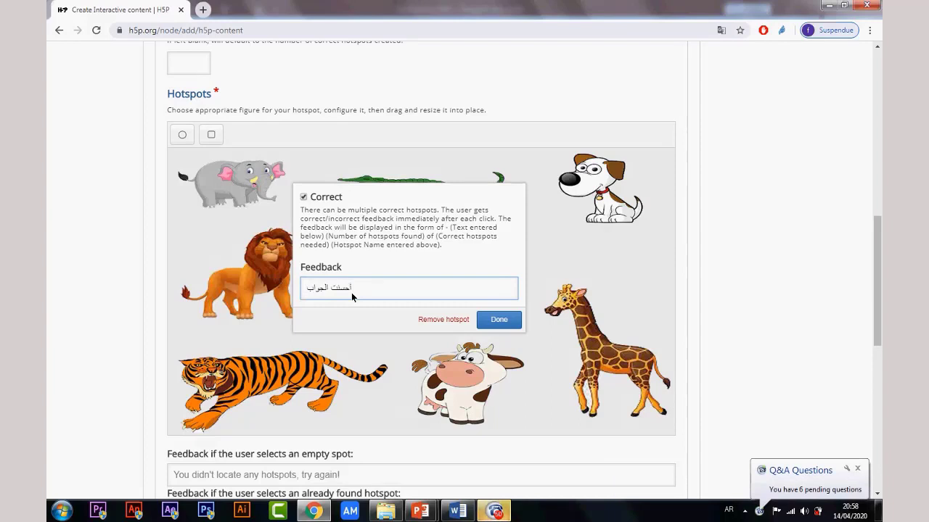
pyautogui.write(' صحيح')
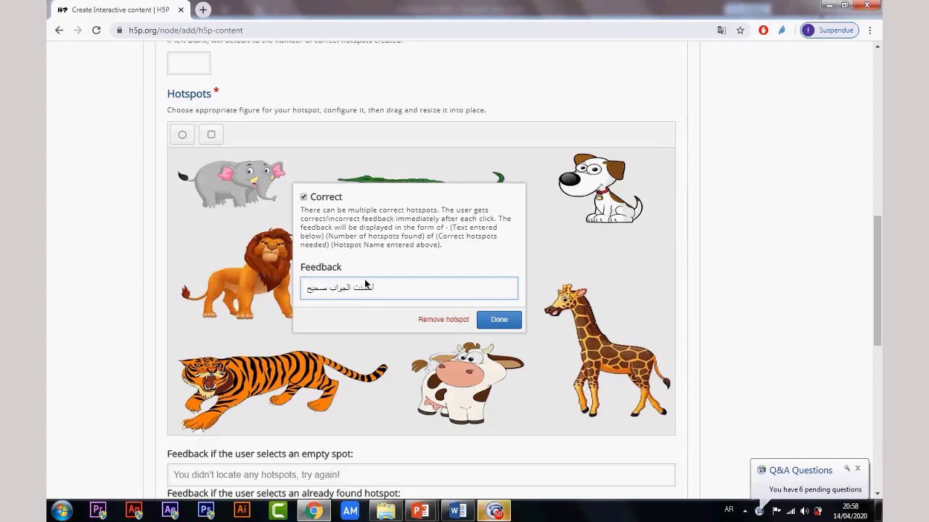
pyautogui.tripleClick(362, 284)
pyautogui.hotkey('ctrl', 'c')
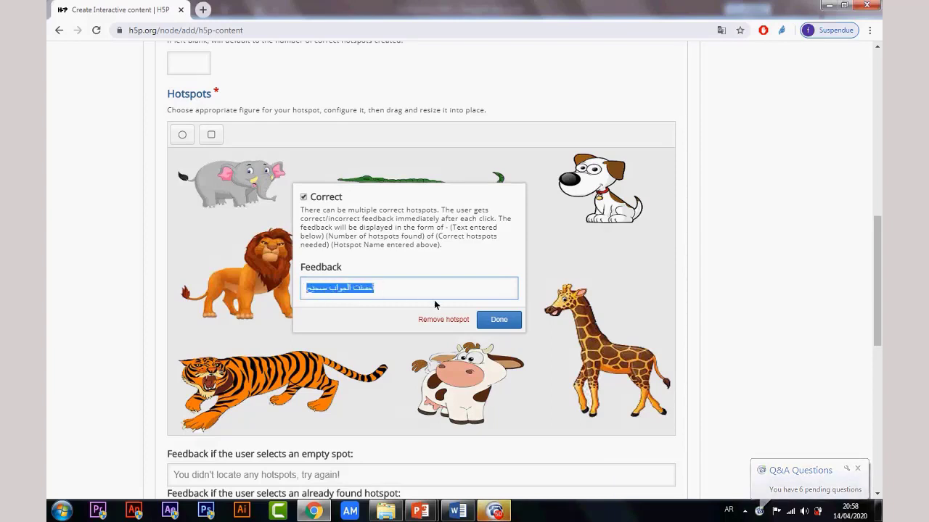
pyautogui.click(498, 320)
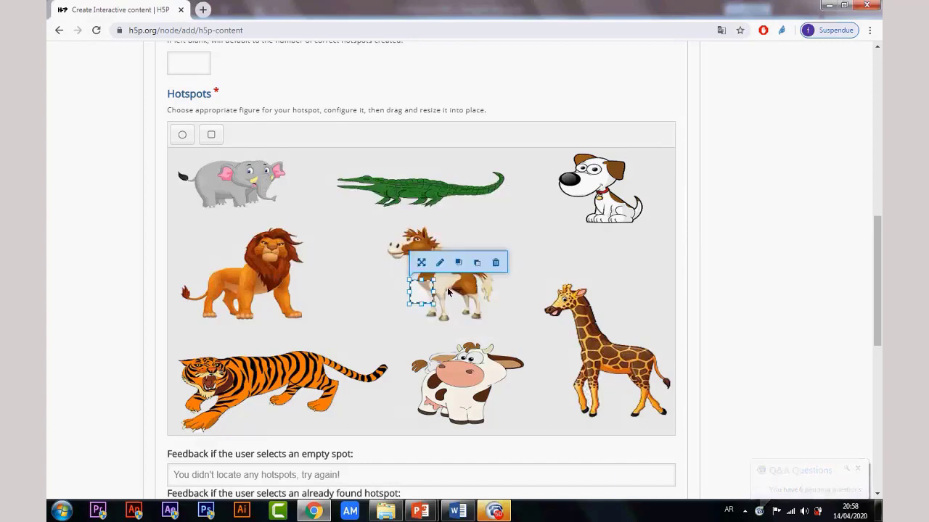
# Step: Move and resize the rectangular hotspot so it encloses the elephant
pyautogui.moveTo(425, 291); pyautogui.dragTo(296, 178)
pyautogui.moveTo(237, 181); pyautogui.dragTo(241, 215)
pyautogui.click(312, 216)
# Step: Add a second rectangular hotspot marked correct, fill in its feedback, and fit it around the horse
pyautogui.doubleClick(254, 174)
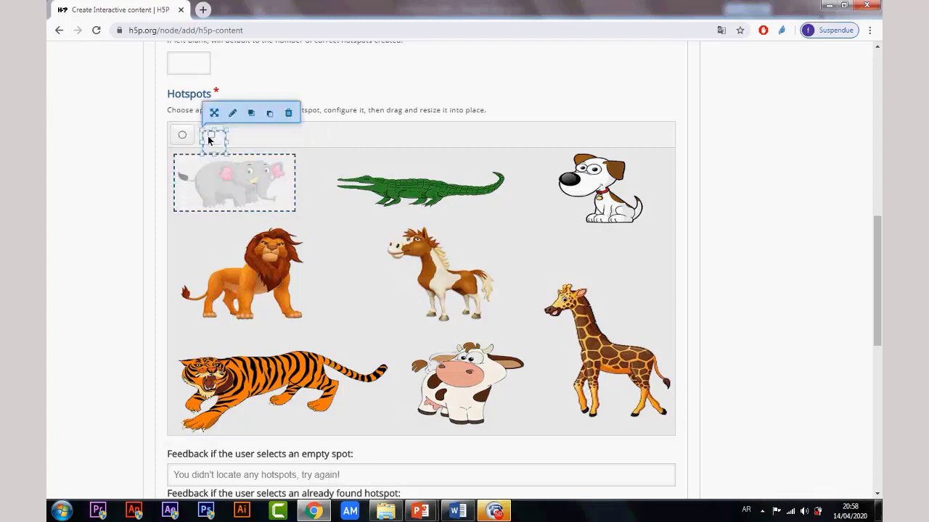
pyautogui.click(416, 286)
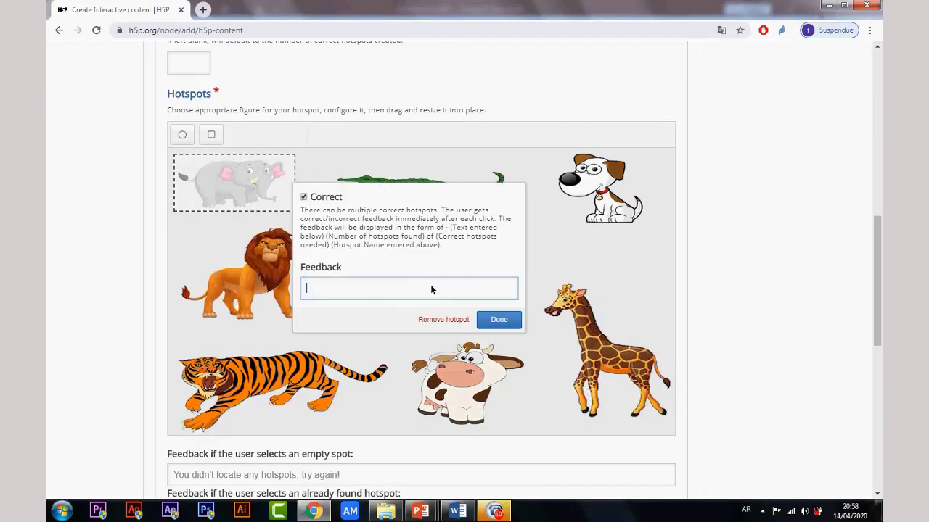
pyautogui.write('أحسنت لقد وجدت')
pyautogui.click(500, 320)
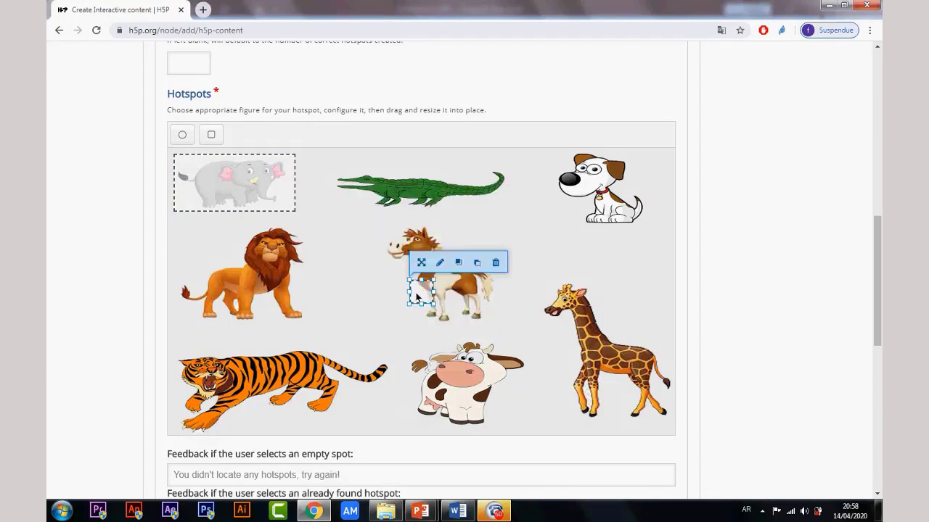
pyautogui.moveTo(415, 293); pyautogui.dragTo(450, 322)
pyautogui.click(340, 341)
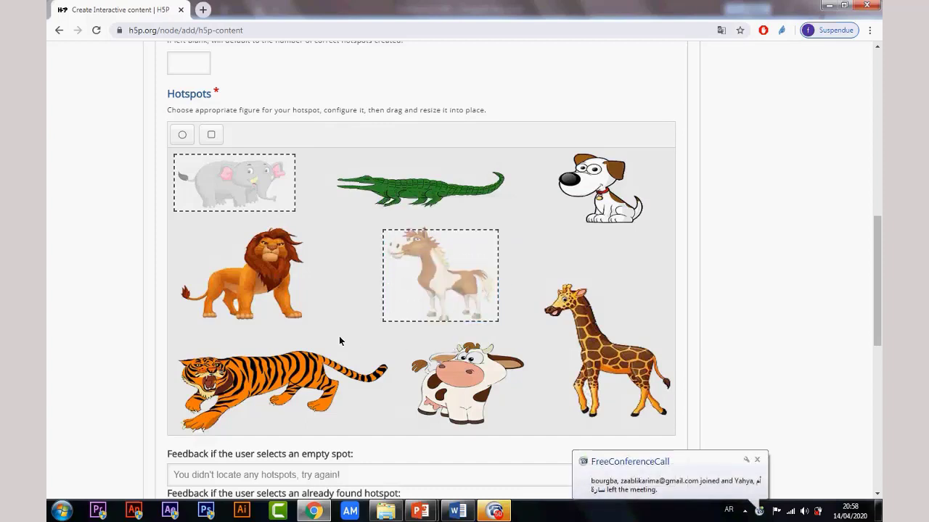
# Step: Add a rectangular hotspot marked correct with the copied correct-answer feedback, and fit it around the cow at about 210 × 150
pyautogui.click(211, 135)
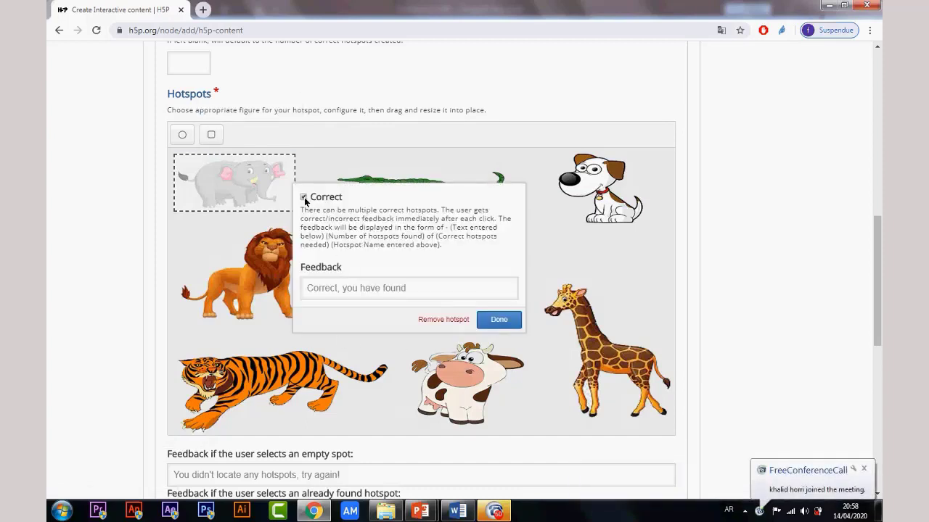
pyautogui.click(371, 287)
pyautogui.hotkey('ctrl', 'v')
pyautogui.click(498, 319)
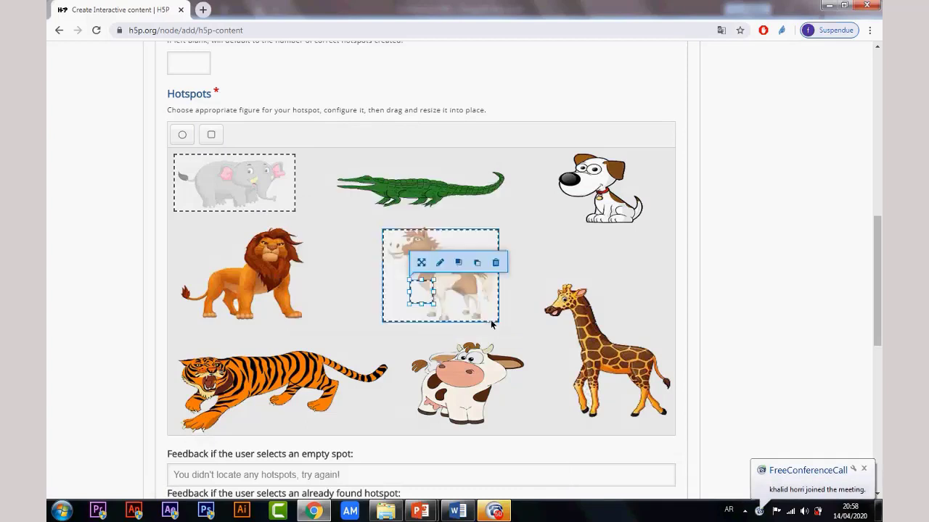
pyautogui.moveTo(427, 296); pyautogui.dragTo(524, 363)
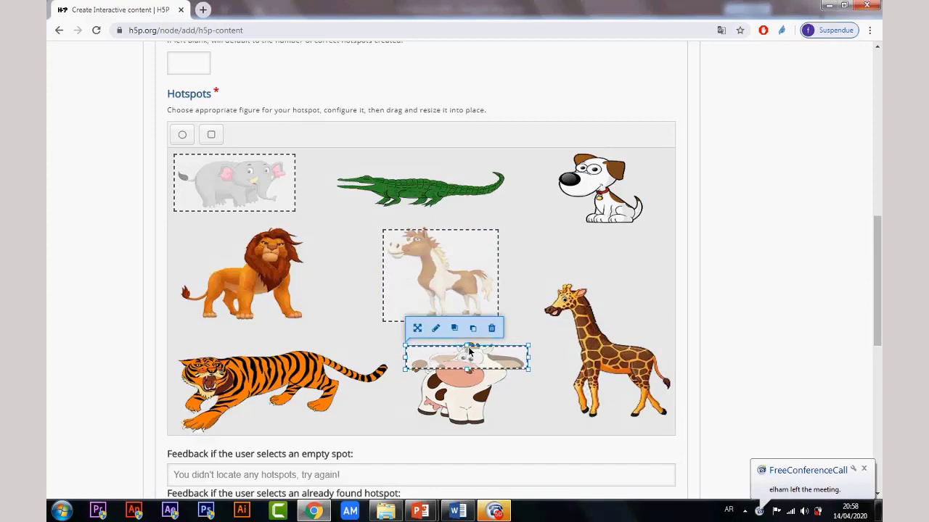
pyautogui.moveTo(468, 351); pyautogui.dragTo(467, 427)
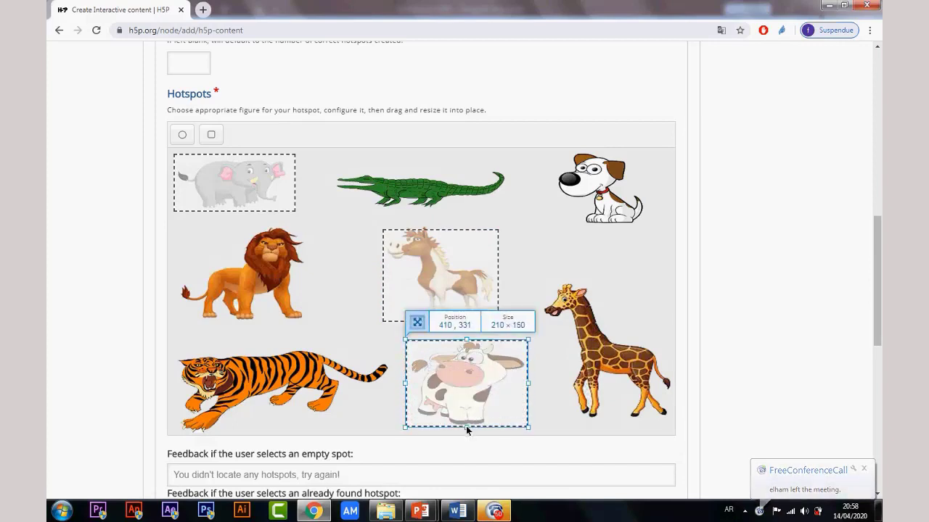
# Step: Add another rectangular hotspot marked correct with the copied correct-answer feedback, and fit it around the giraffe
pyautogui.click(211, 134)
pyautogui.click(303, 197)
pyautogui.click(444, 293)
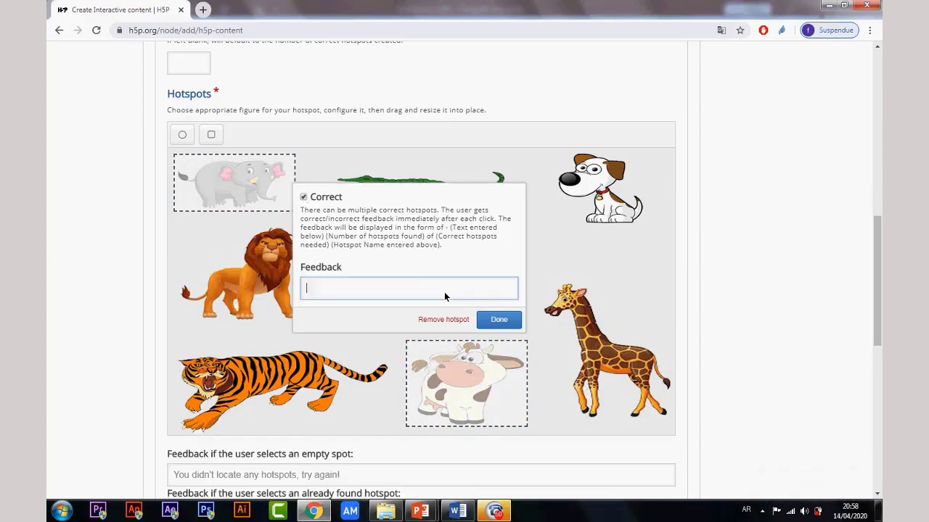
pyautogui.hotkey('ctrl', 'v')
pyautogui.click(498, 319)
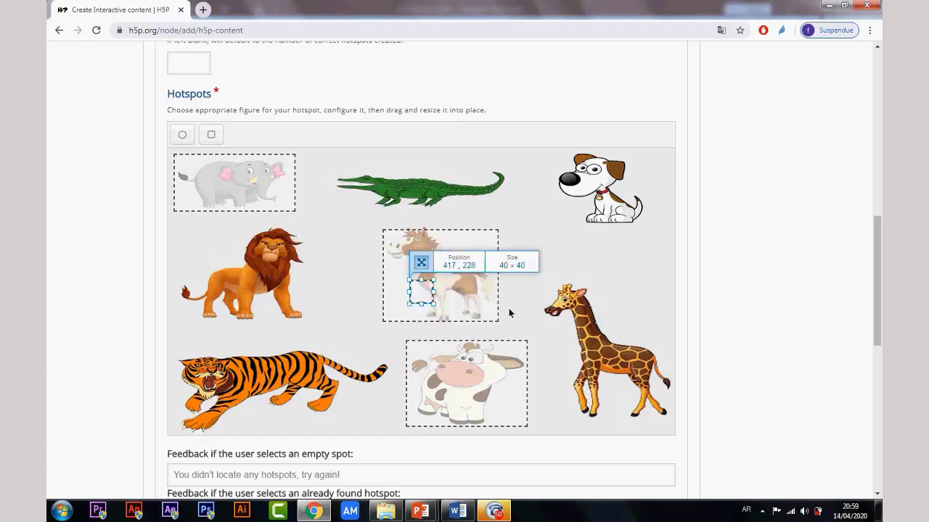
pyautogui.moveTo(423, 299); pyautogui.dragTo(676, 301)
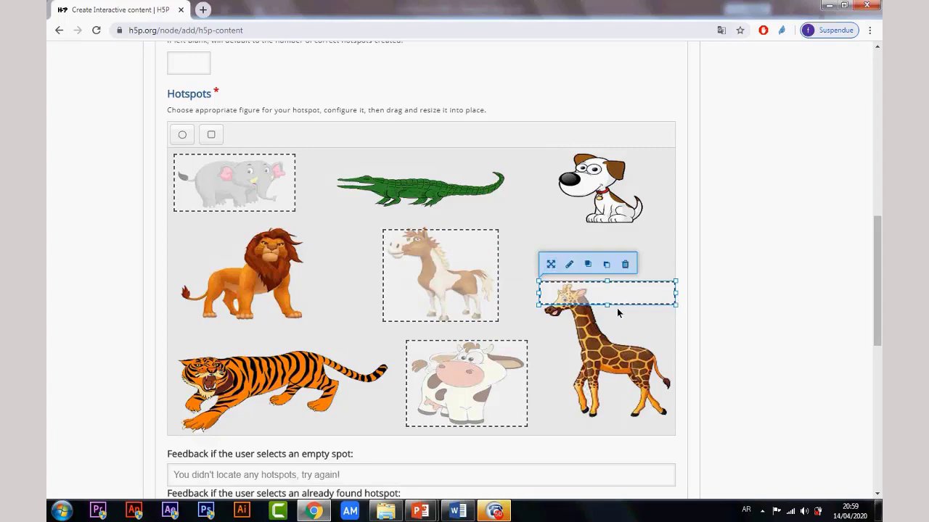
pyautogui.moveTo(618, 312); pyautogui.dragTo(620, 430)
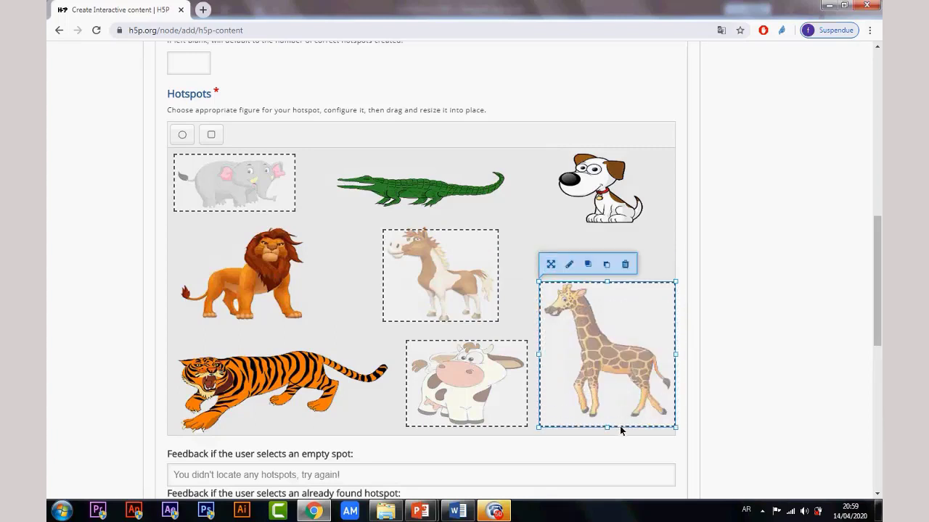
pyautogui.click(516, 324)
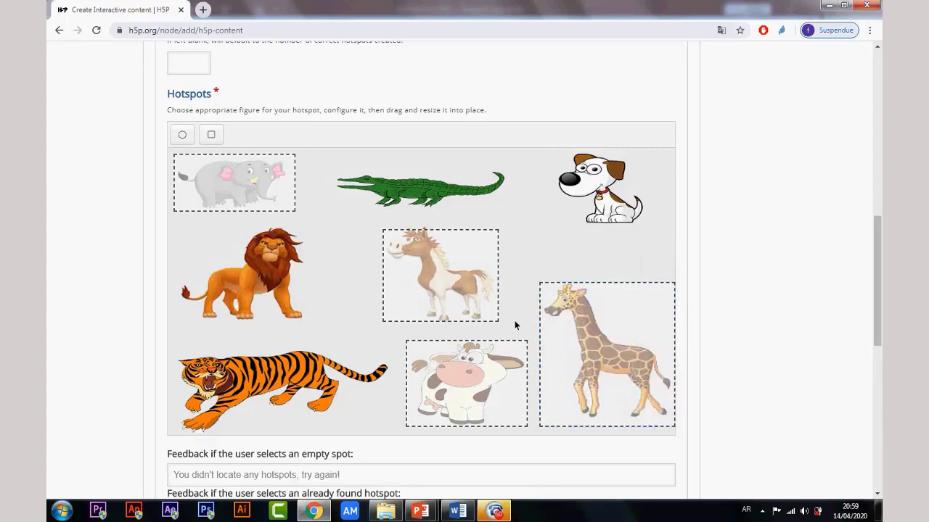
# Step: Extend the upper edge of the horse's hotspot slightly so it encloses the whole head
pyautogui.click(426, 259)
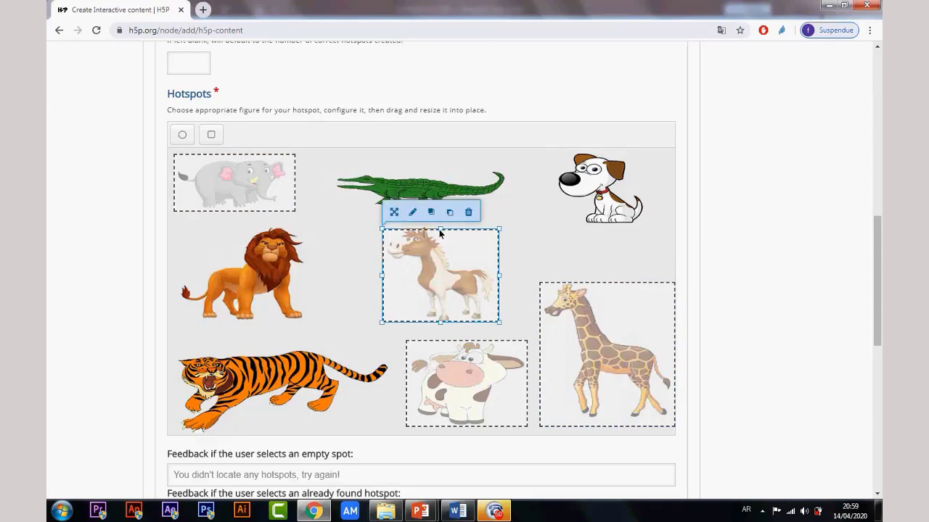
pyautogui.moveTo(438, 229); pyautogui.dragTo(440, 223)
pyautogui.click(520, 249)
# Step: Create a rectangular hotspot left unmarked as correct with the feedback "الاجابة خاطئة", copying that feedback for reuse
pyautogui.click(213, 135)
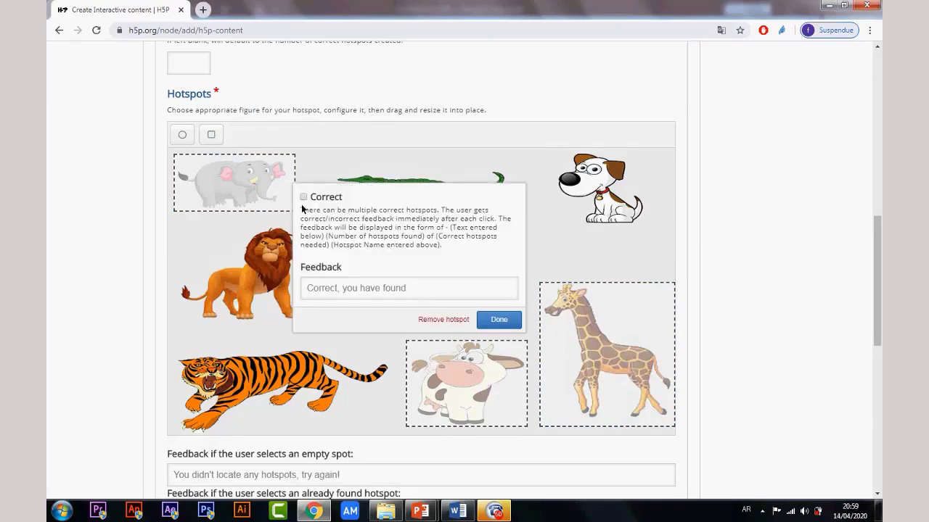
pyautogui.click(360, 290)
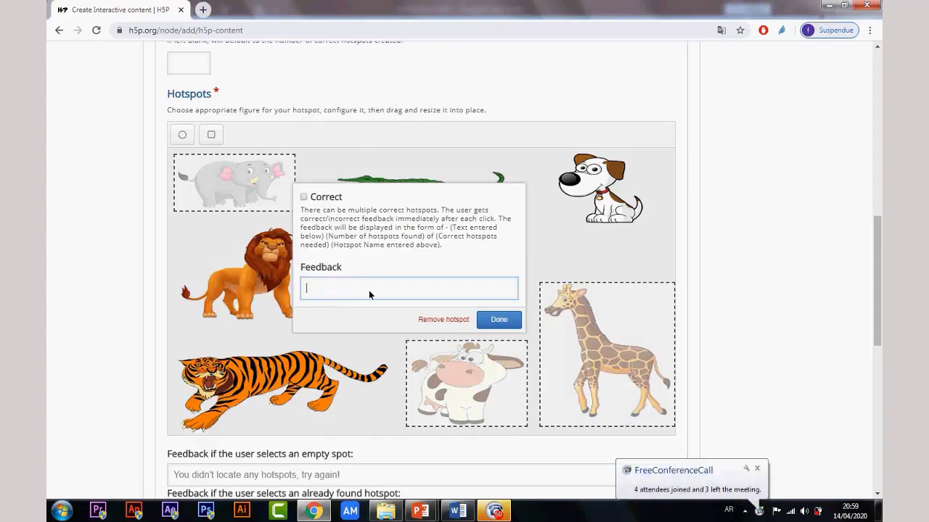
pyautogui.write('الاجاب')
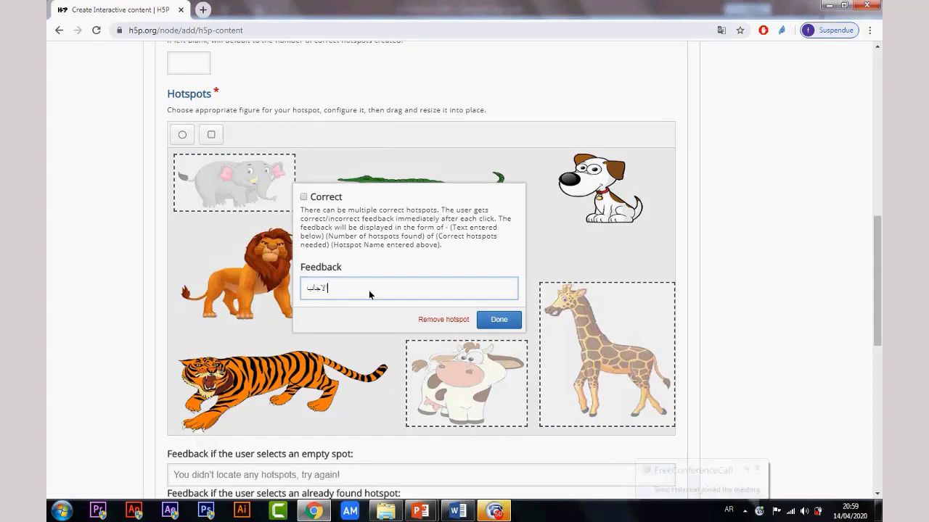
pyautogui.write('ة خاطئة')
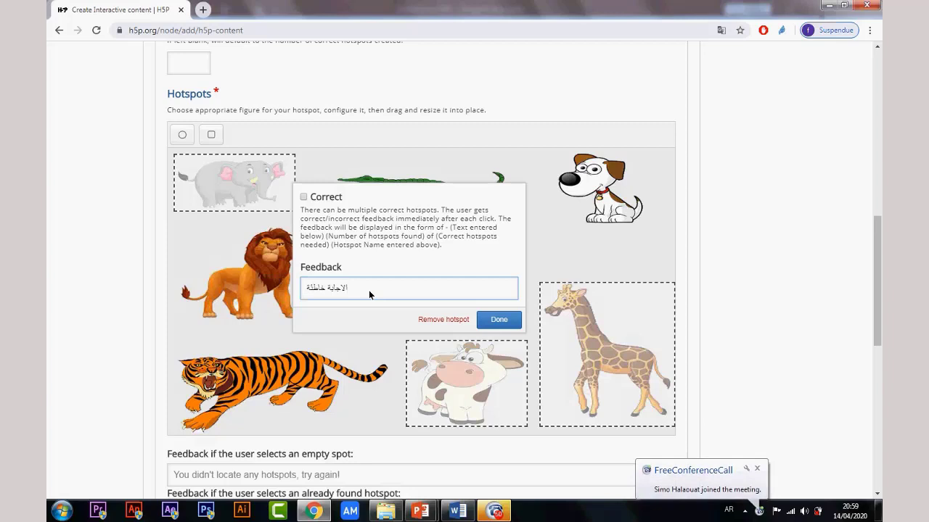
pyautogui.moveTo(368, 291); pyautogui.dragTo(189, 296)
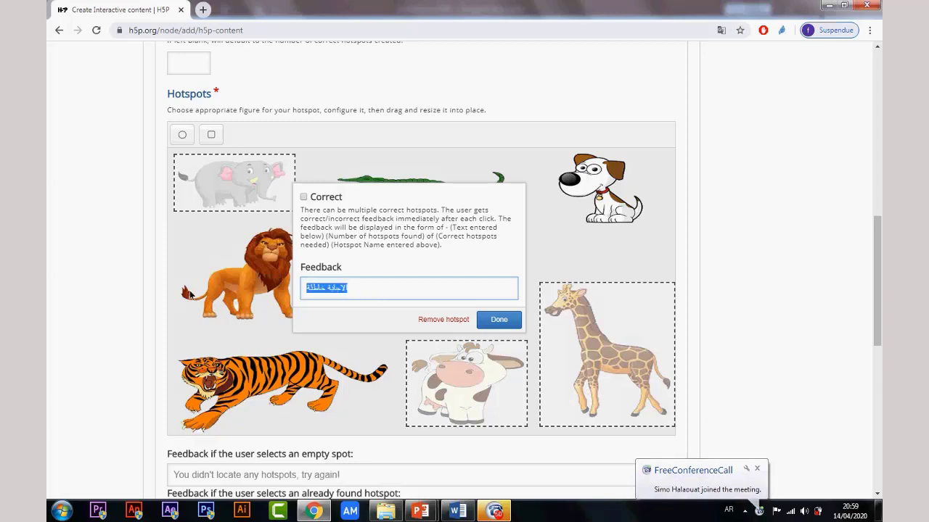
pyautogui.click(493, 320)
# Step: Move and resize the new incorrect hotspot so it encloses the crocodile
pyautogui.moveTo(422, 292); pyautogui.dragTo(522, 173)
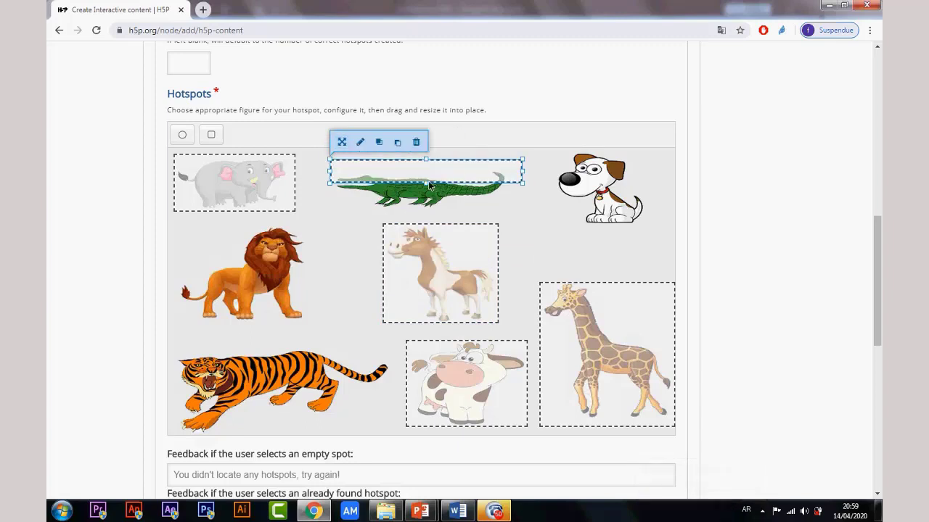
pyautogui.moveTo(429, 185); pyautogui.dragTo(431, 217)
pyautogui.click(544, 222)
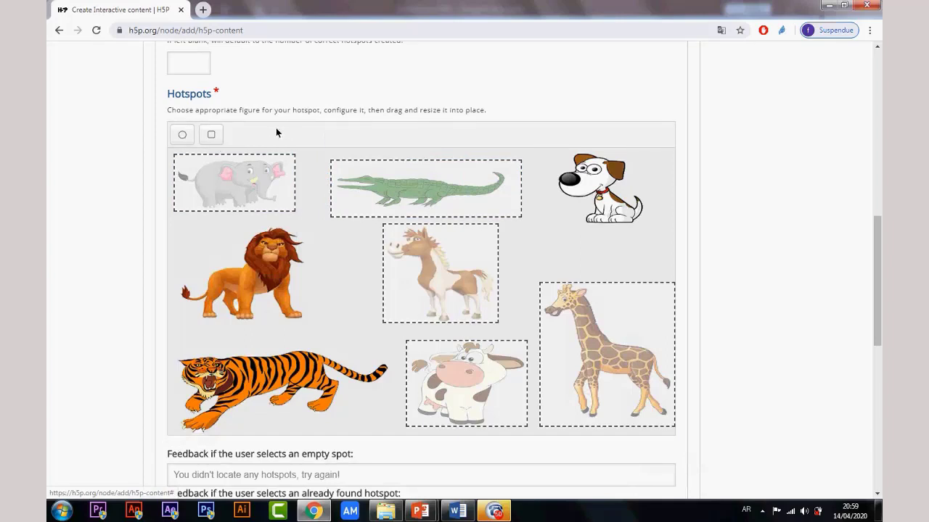
# Step: Add an incorrect rectangular hotspot with the copied wrong-answer feedback, and fit it around the dog
pyautogui.click(211, 135)
pyautogui.click(398, 291)
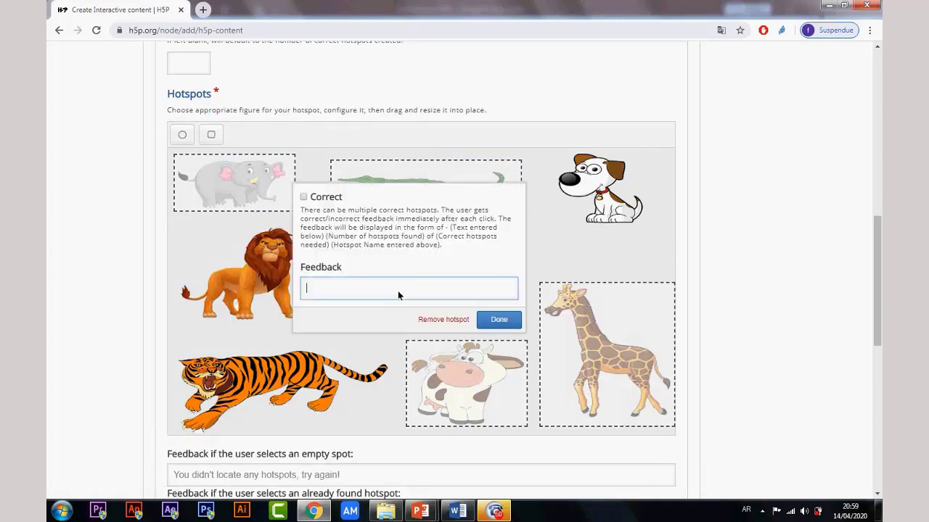
pyautogui.write('false text')
pyautogui.rightClick(398, 291)
pyautogui.press('Escape')
pyautogui.click(499, 320)
pyautogui.moveTo(428, 297); pyautogui.dragTo(656, 172)
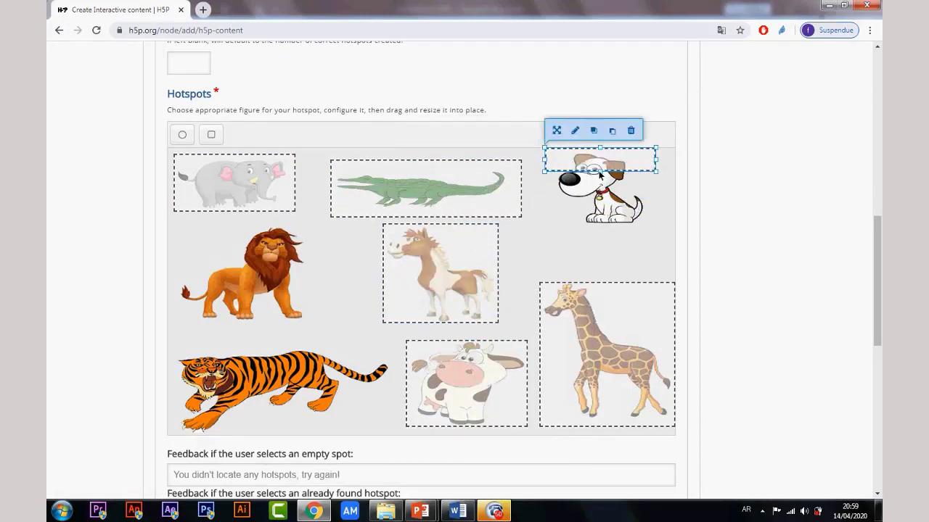
pyautogui.moveTo(601, 172); pyautogui.dragTo(601, 230)
pyautogui.click(598, 255)
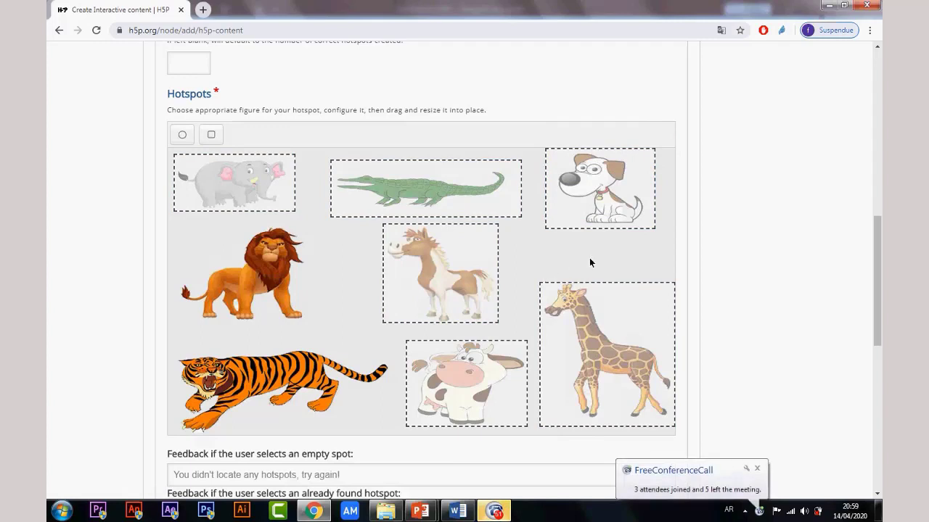
# Step: Add an incorrect rectangular hotspot with the wrong-answer feedback, and fit it around the lion
pyautogui.click(212, 134)
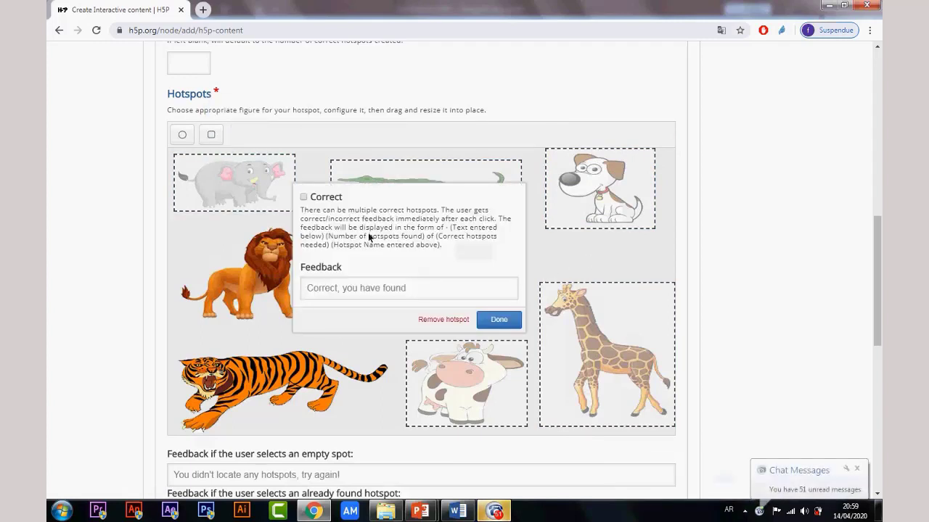
pyautogui.write('Try again!')
pyautogui.click(498, 319)
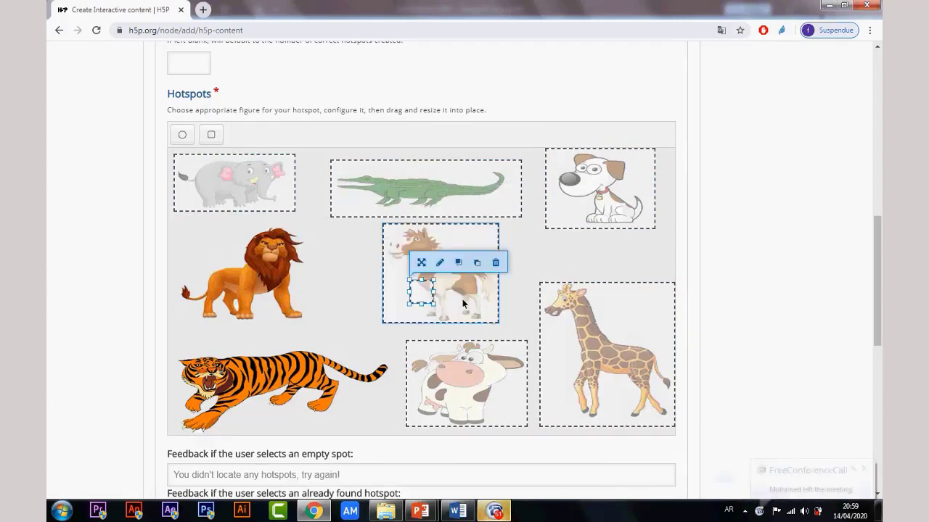
pyautogui.moveTo(419, 294); pyautogui.dragTo(324, 254)
pyautogui.moveTo(249, 242); pyautogui.dragTo(253, 228)
pyautogui.moveTo(249, 264); pyautogui.dragTo(248, 329)
pyautogui.click(258, 346)
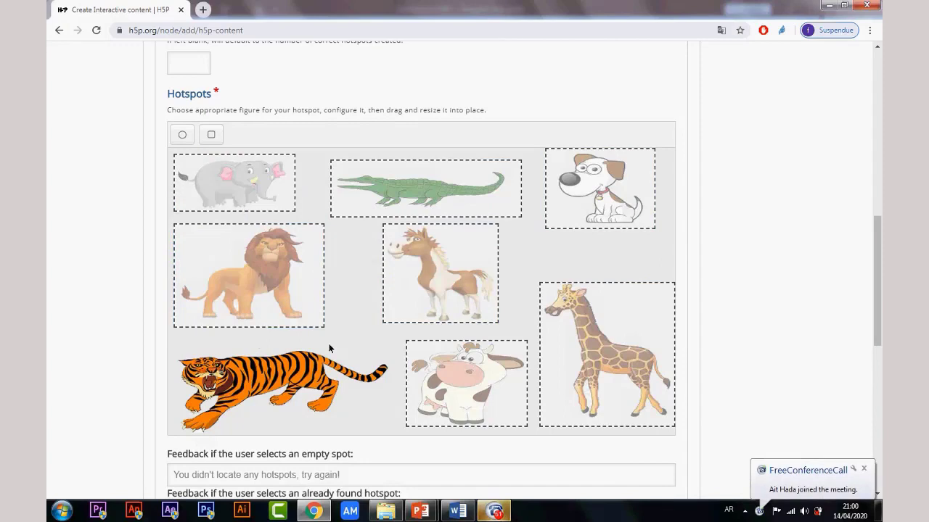
# Step: Add an incorrect rectangular hotspot with the feedback "الاجابة خاطئة", and fit it around the tiger
pyautogui.click(211, 135)
pyautogui.click(379, 288)
pyautogui.press('Down')
pyautogui.press('Return')
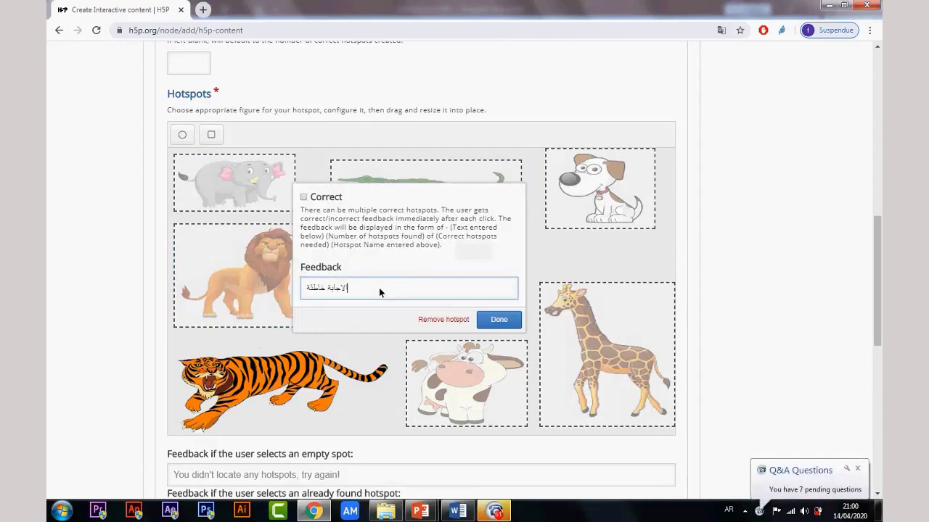
pyautogui.click(499, 319)
pyautogui.moveTo(423, 290); pyautogui.dragTo(398, 365)
pyautogui.moveTo(293, 367); pyautogui.dragTo(284, 433)
pyautogui.click(346, 308)
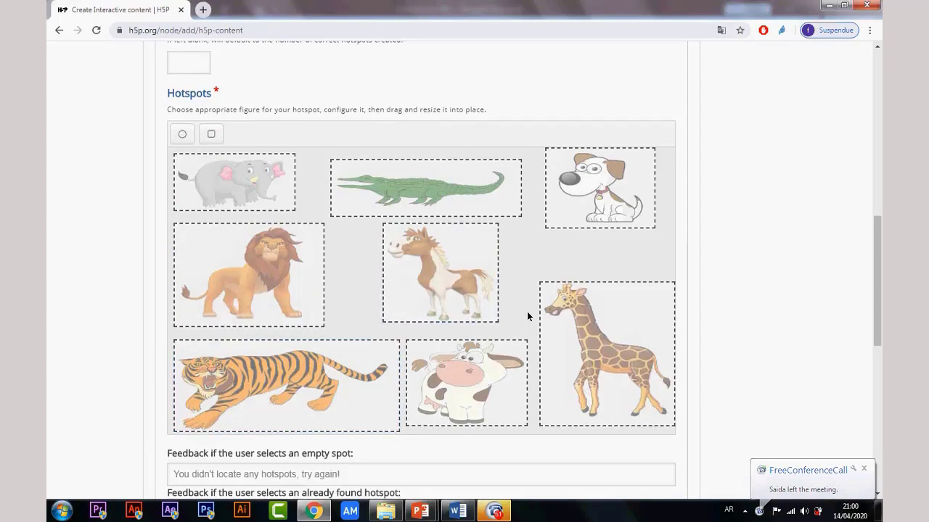
# Step: Examine the feedback fields for empty spots and already found hotspots, along with the H5P options, without filling them in
pyautogui.scroll(-4, 527, 315)
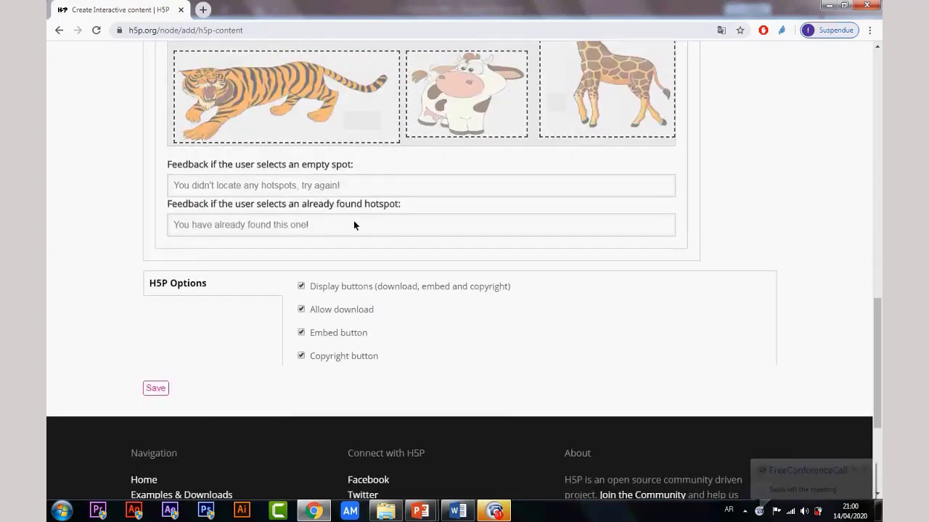
pyautogui.scroll(2, 354, 221)
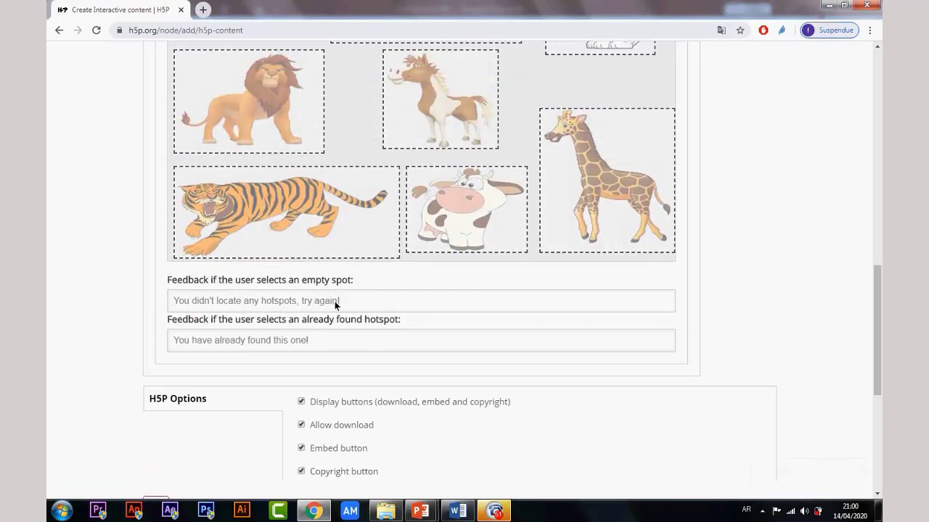
pyautogui.click(327, 305)
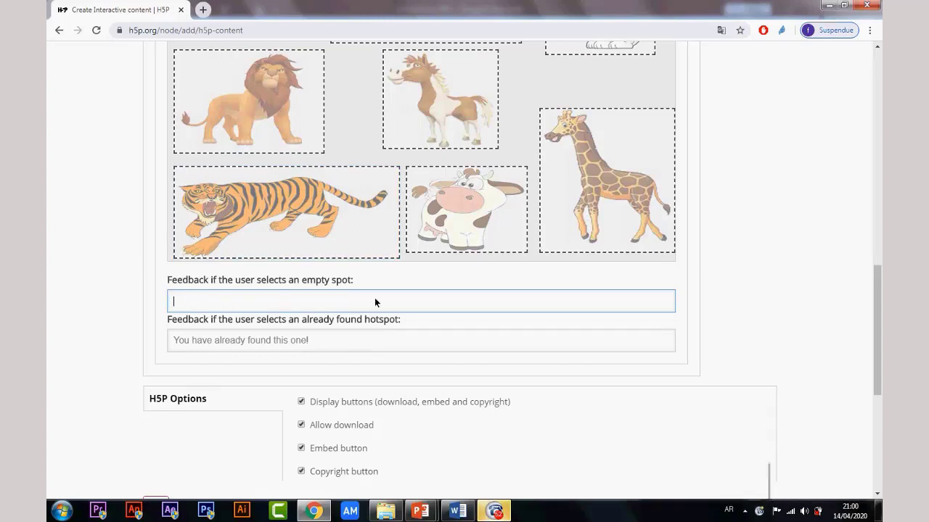
pyautogui.click(296, 343)
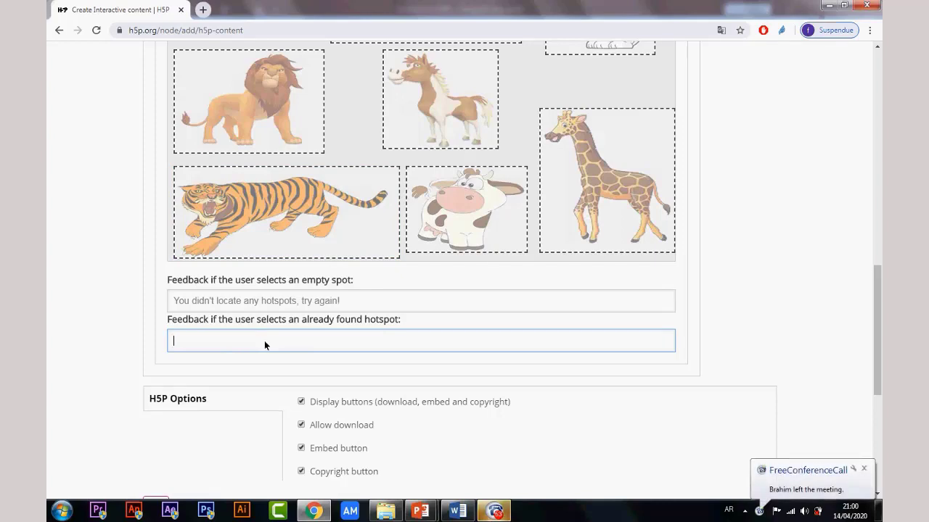
pyautogui.scroll(-3, 370, 320)
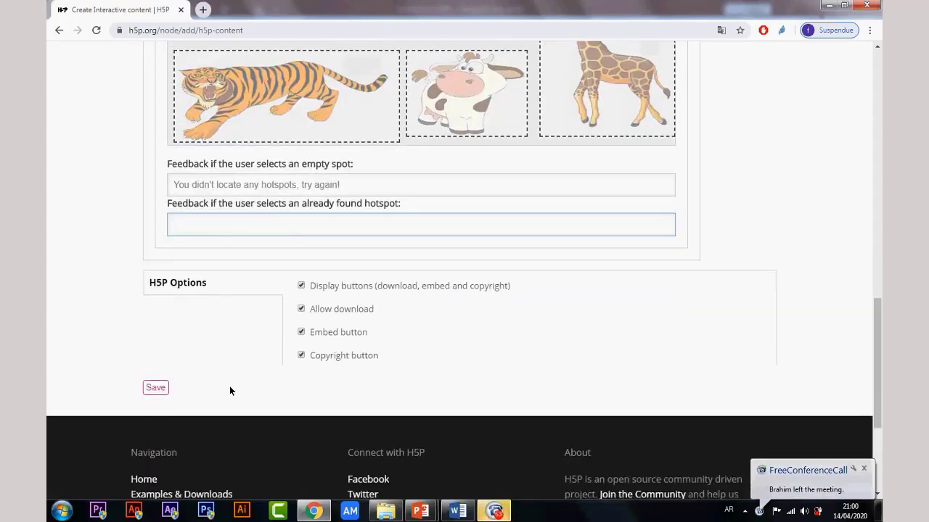
pyautogui.scroll(1, 166, 429)
pyautogui.click(344, 240)
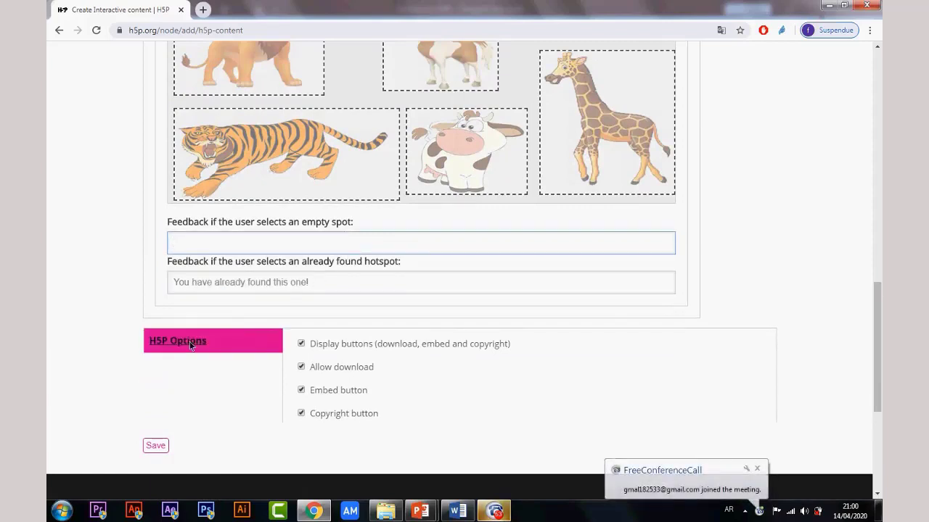
pyautogui.scroll(-1, 223, 348)
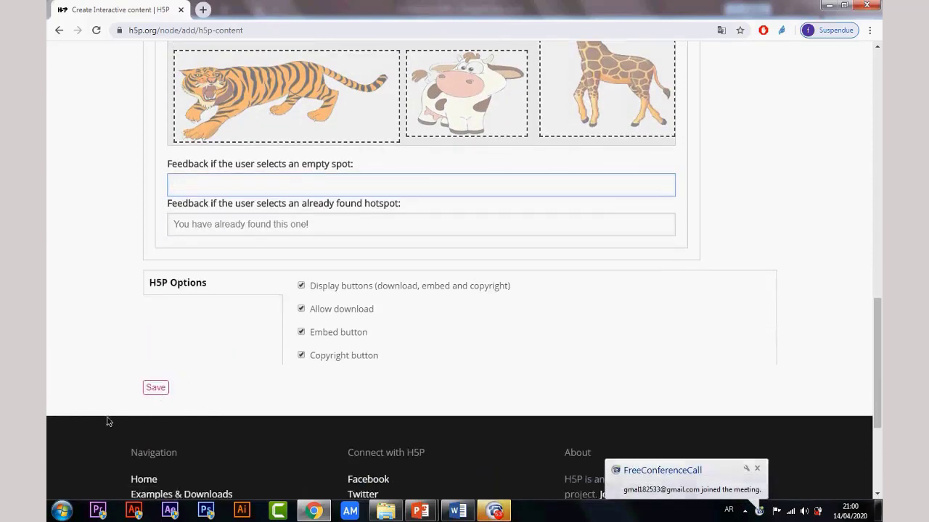
# Step: Save the Find Multiple Hotspots exercise
pyautogui.click(154, 389)
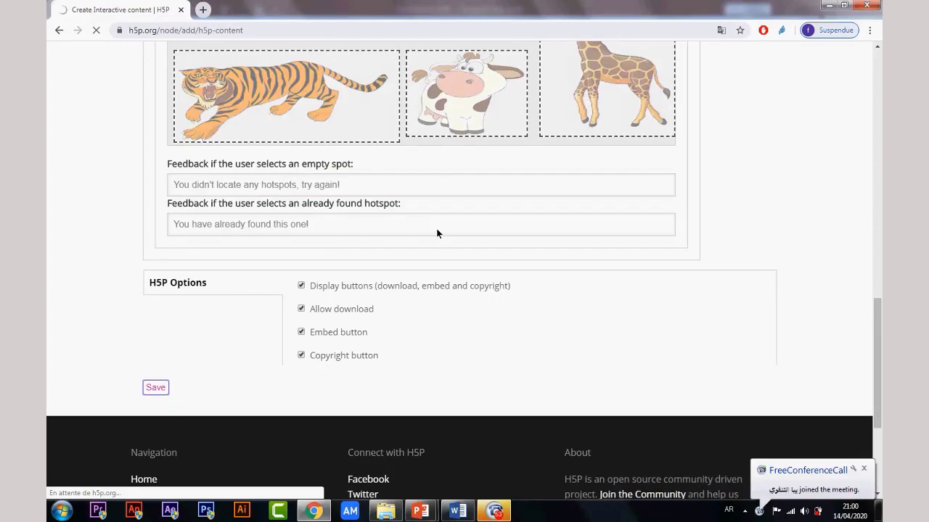
pyautogui.scroll(1, 434, 233)
pyautogui.scroll(4, 434, 236)
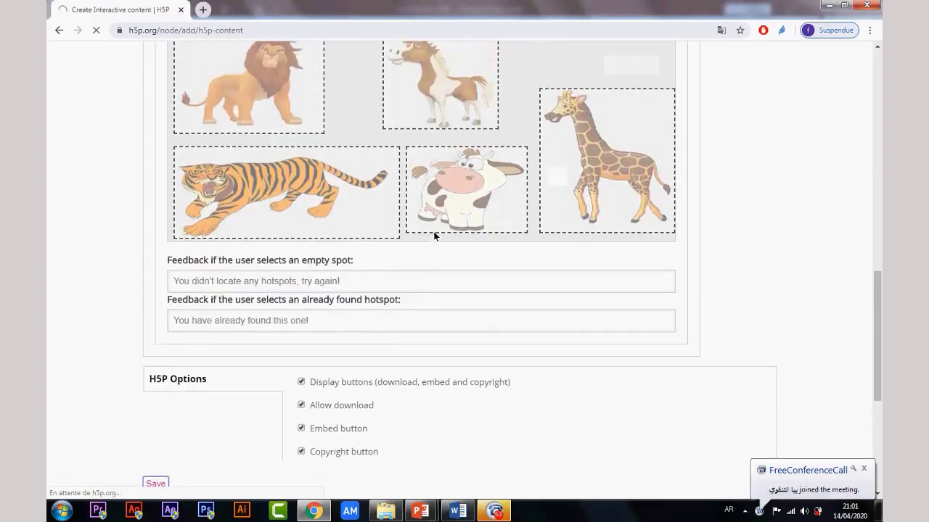
pyautogui.scroll(4, 434, 236)
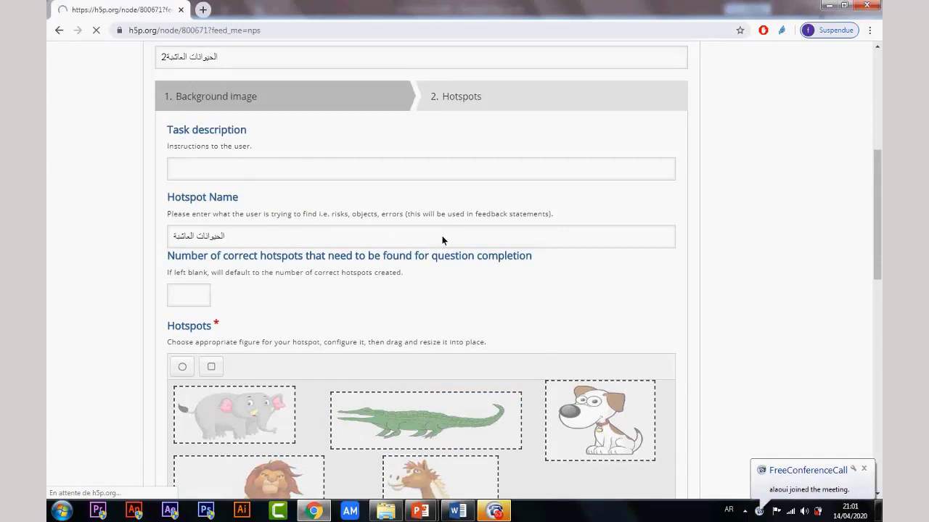
# Step: Test the saved exercise by choosing the elephant and check the feedback below the picture
pyautogui.scroll(-1, 428, 285)
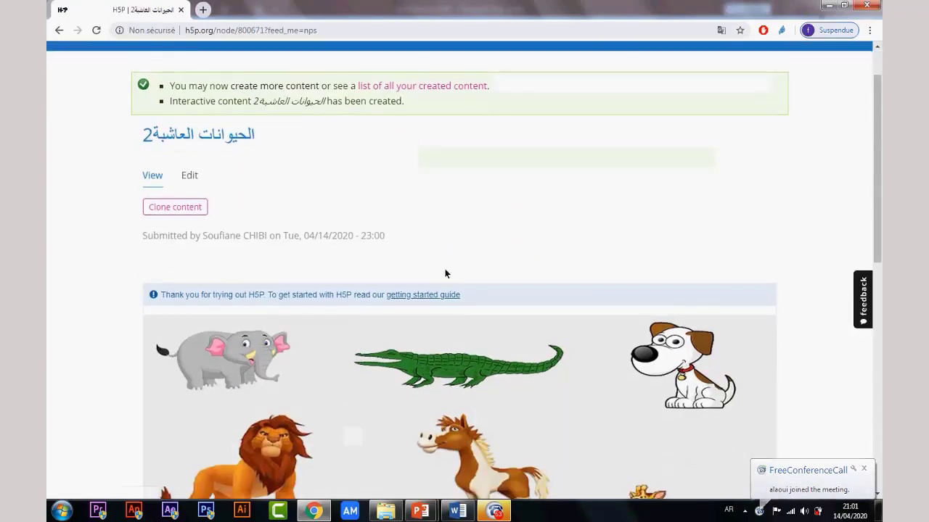
pyautogui.scroll(-4, 446, 271)
pyautogui.scroll(1, 396, 281)
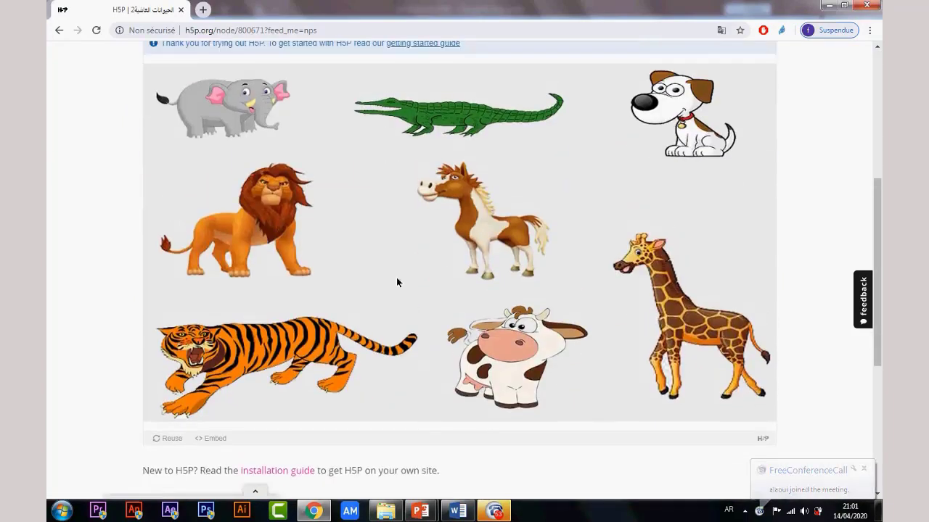
pyautogui.click(223, 117)
pyautogui.scroll(-2, 310, 269)
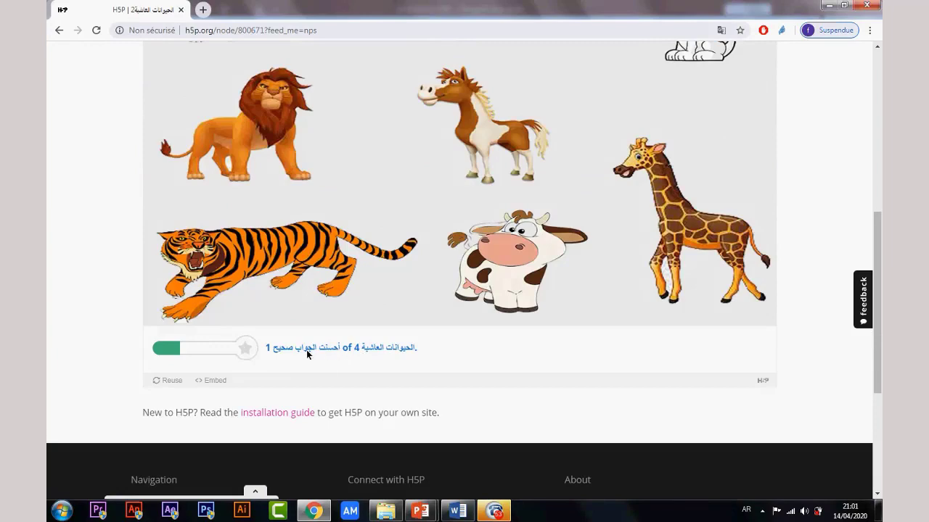
pyautogui.scroll(2, 342, 356)
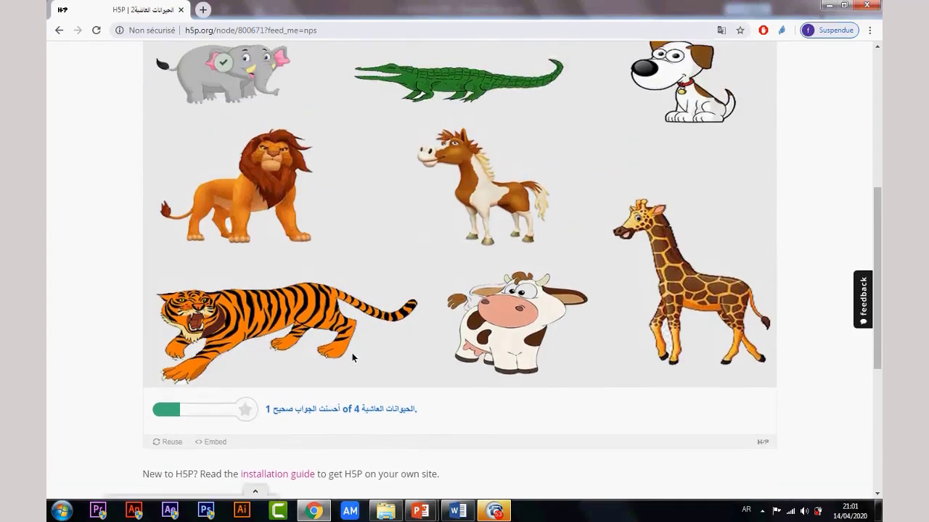
# Step: Test the giraffe and tiger hotspots in the exercise, check their feedback and review the whole exercise page
pyautogui.scroll(-3, 478, 324)
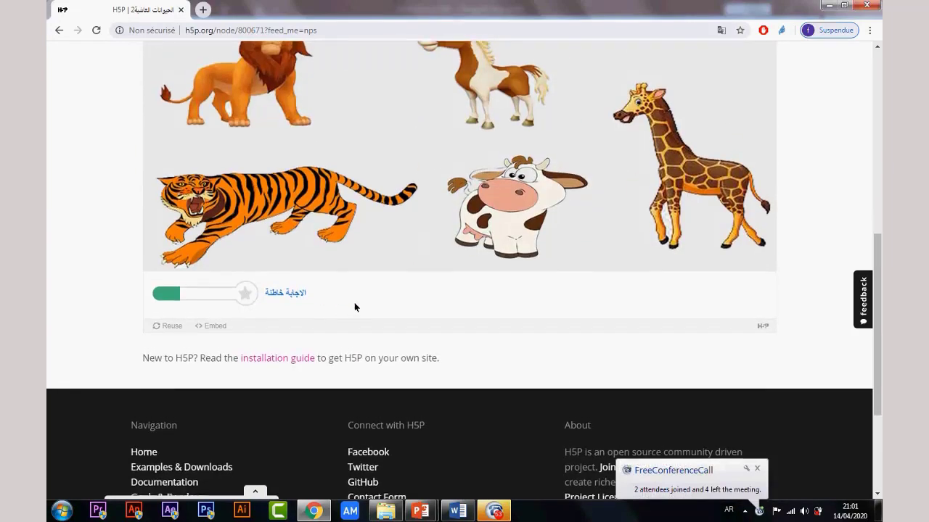
pyautogui.scroll(2, 356, 307)
pyautogui.click(687, 274)
pyautogui.scroll(-2, 437, 364)
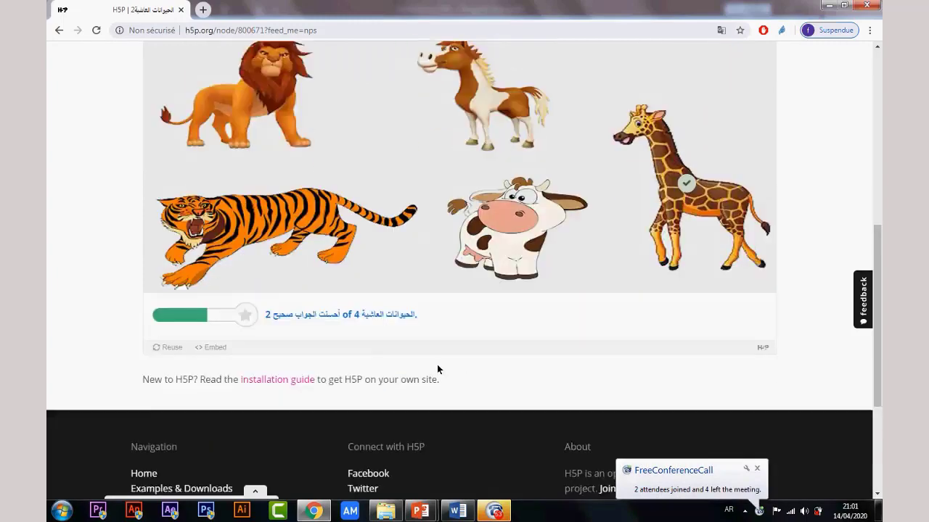
pyautogui.scroll(2, 491, 310)
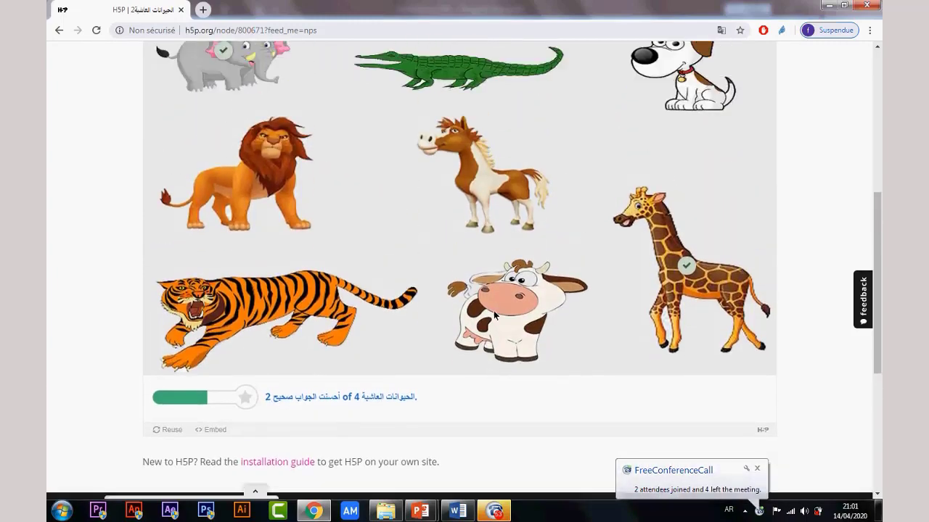
pyautogui.click(313, 363)
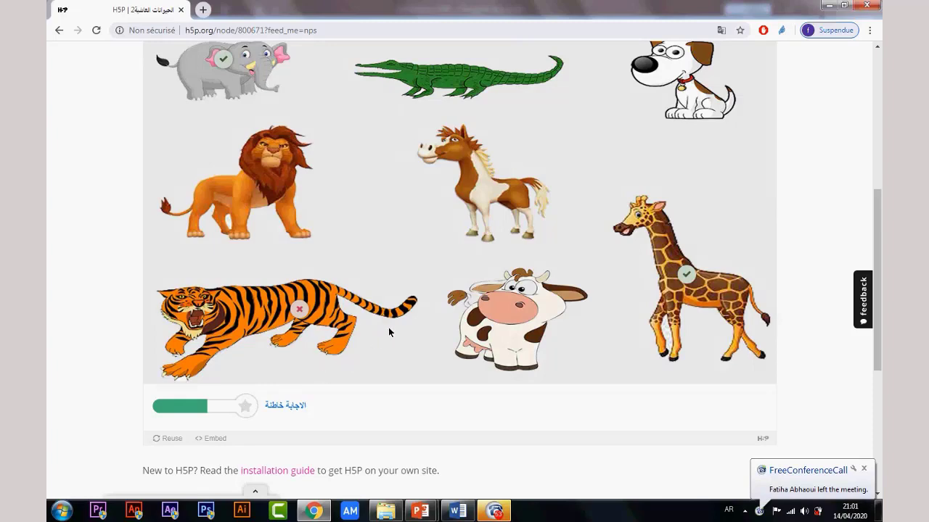
pyautogui.scroll(1, 388, 332)
pyautogui.scroll(4, 389, 323)
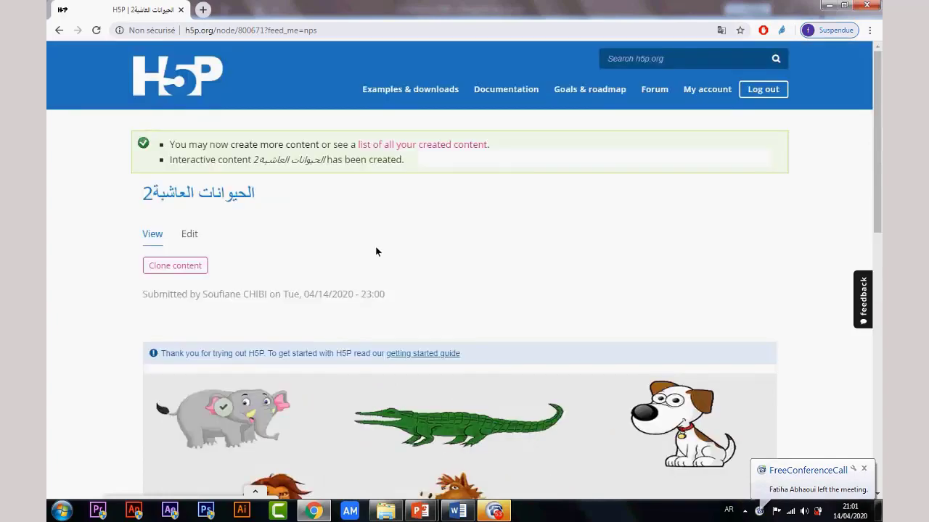
pyautogui.scroll(-3, 377, 249)
pyautogui.scroll(-2, 448, 254)
pyautogui.scroll(5, 428, 249)
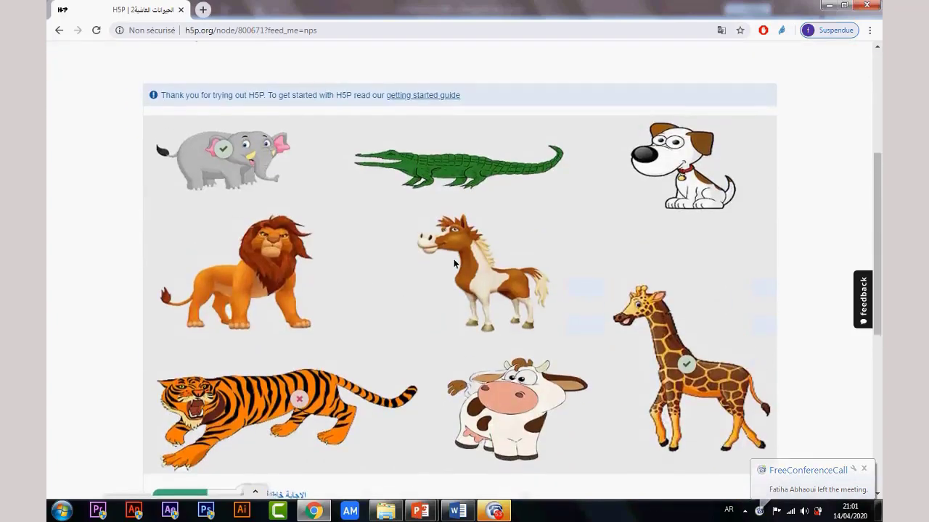
pyautogui.click(58, 31)
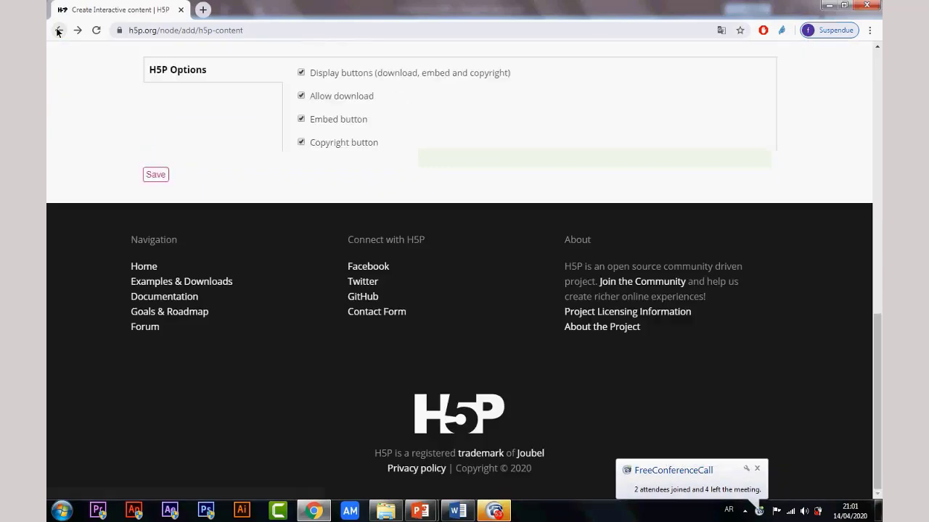
pyautogui.scroll(8, 401, 167)
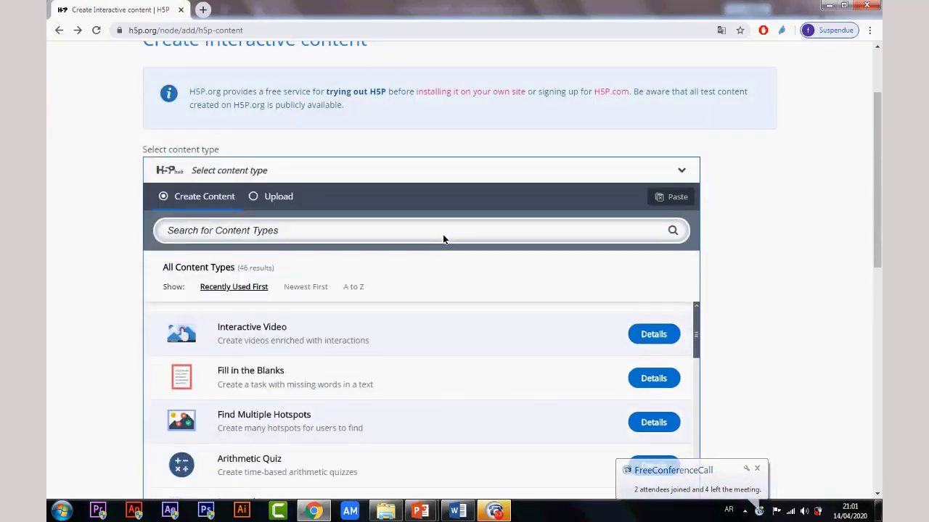
pyautogui.scroll(-1, 431, 239)
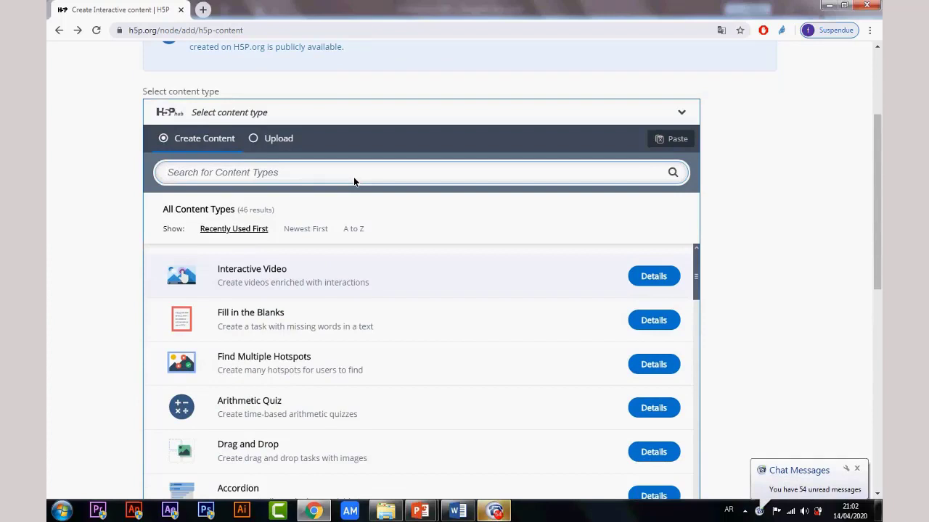
pyautogui.write('قص')
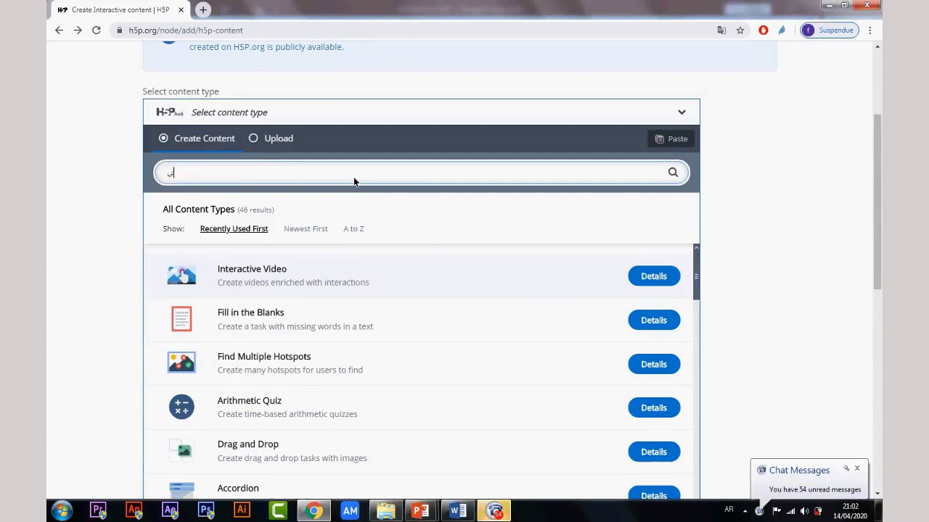
pyautogui.press('BackSpace')
pyautogui.press('BackSpace')
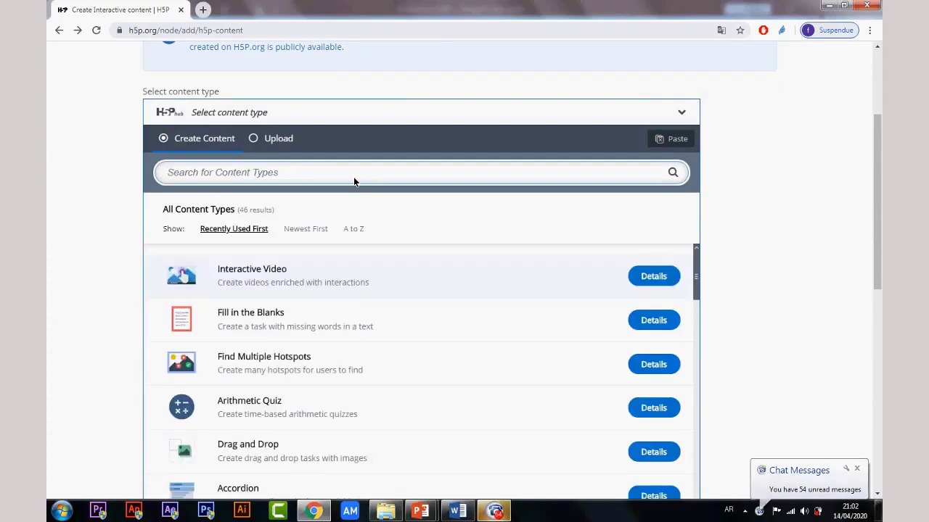
pyautogui.scroll(2, 343, 186)
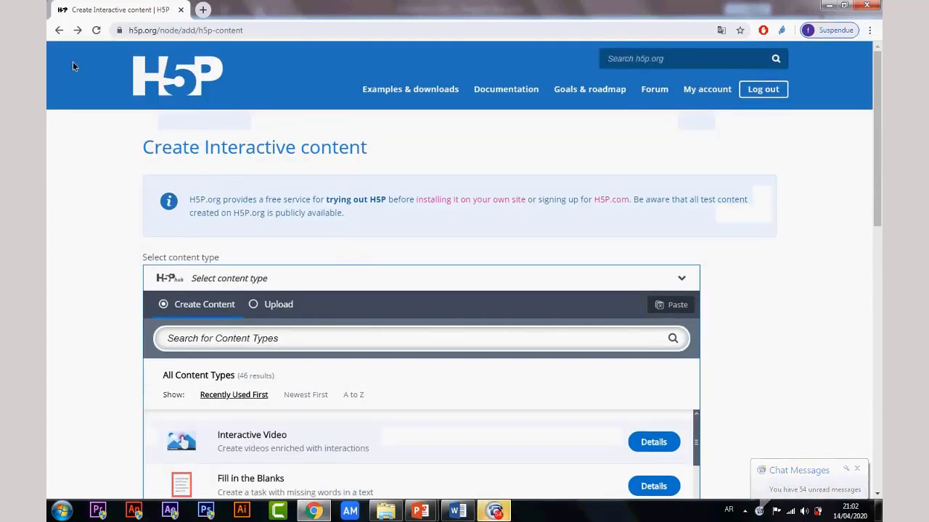
# Step: Open the list of all contents created in the account
pyautogui.click(696, 91)
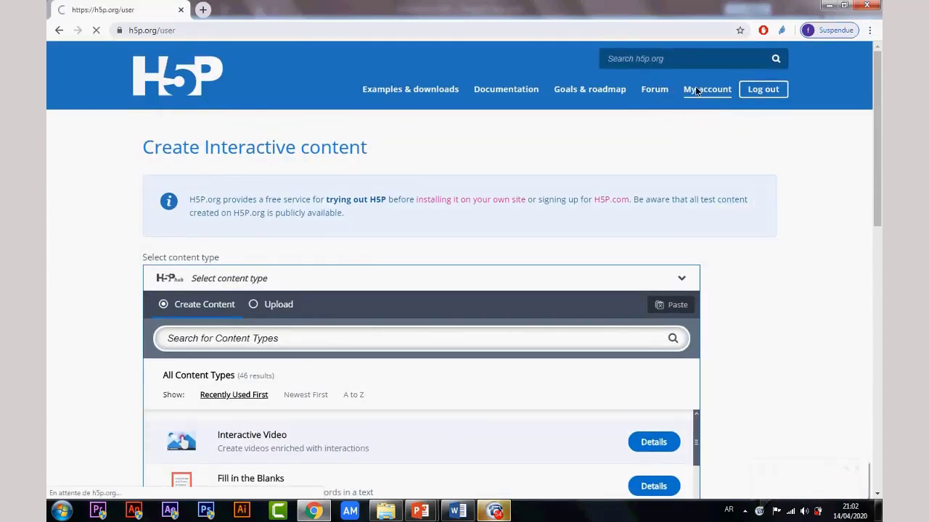
pyautogui.click(239, 189)
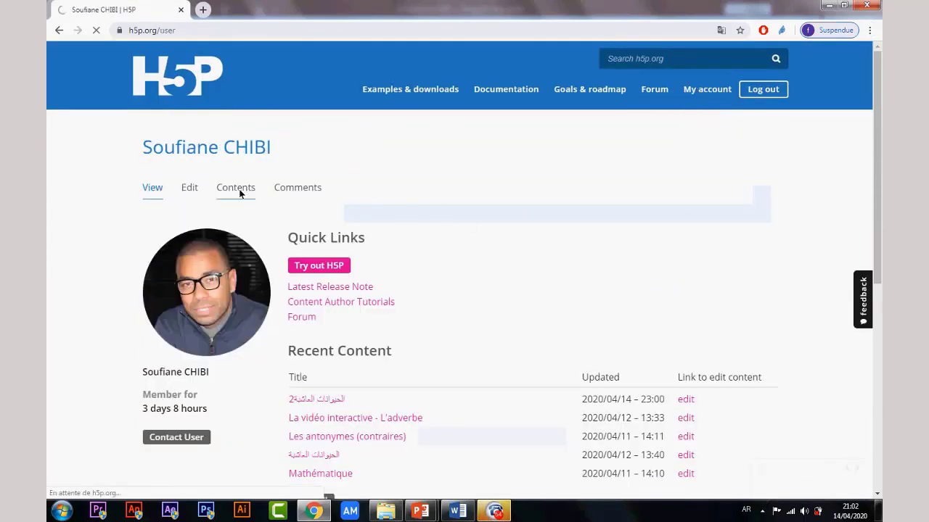
pyautogui.scroll(-1, 444, 302)
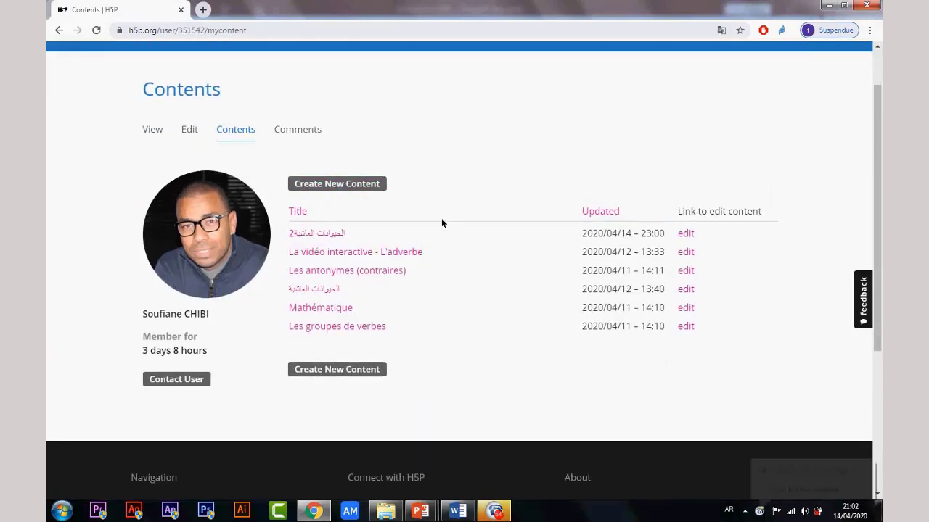
# Step: Examine the titles in the contents list, from "الحيوانات العاشبة2" down to "Les groupes de verbes"
pyautogui.moveTo(371, 241); pyautogui.dragTo(291, 240)
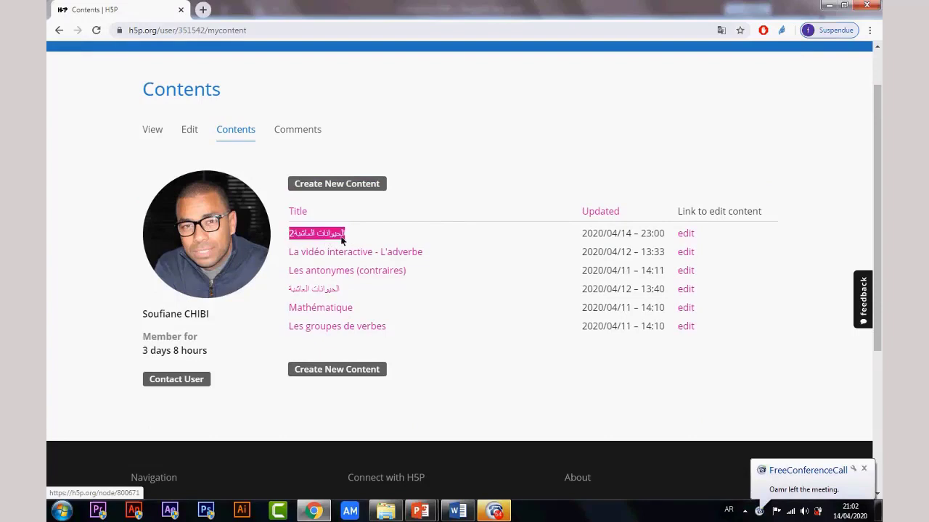
pyautogui.click(301, 241)
pyautogui.click(303, 240)
pyautogui.tripleClick(325, 291)
pyautogui.click(301, 237)
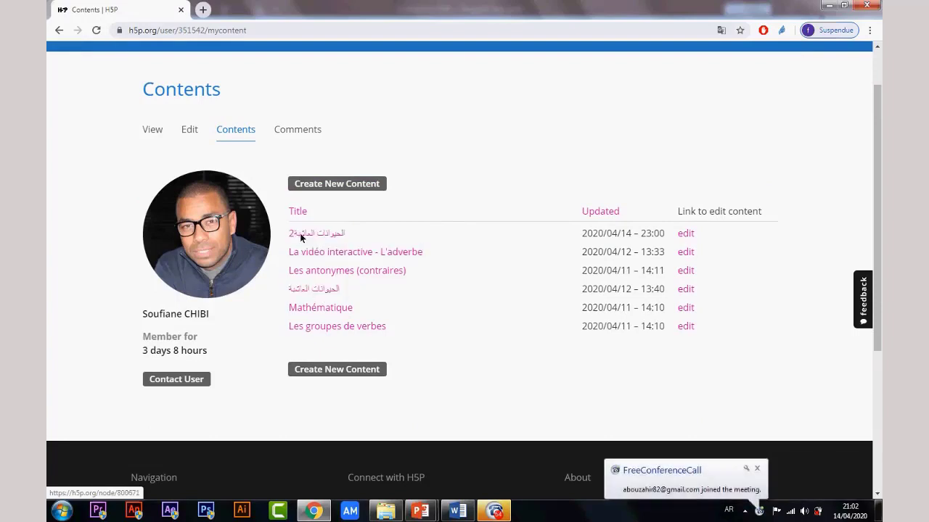
pyautogui.tripleClick(325, 235)
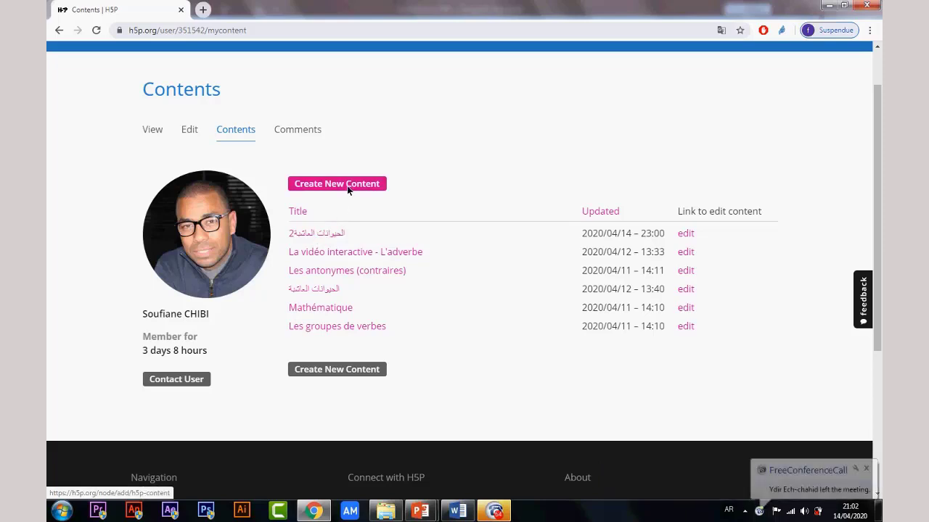
pyautogui.tripleClick(302, 268)
pyautogui.click(385, 334)
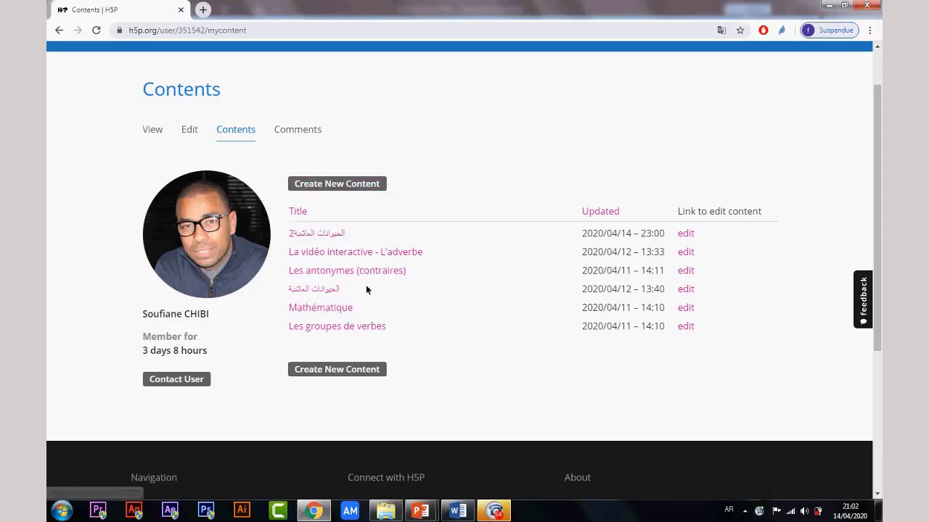
pyautogui.tripleClick(384, 273)
pyautogui.click(441, 271)
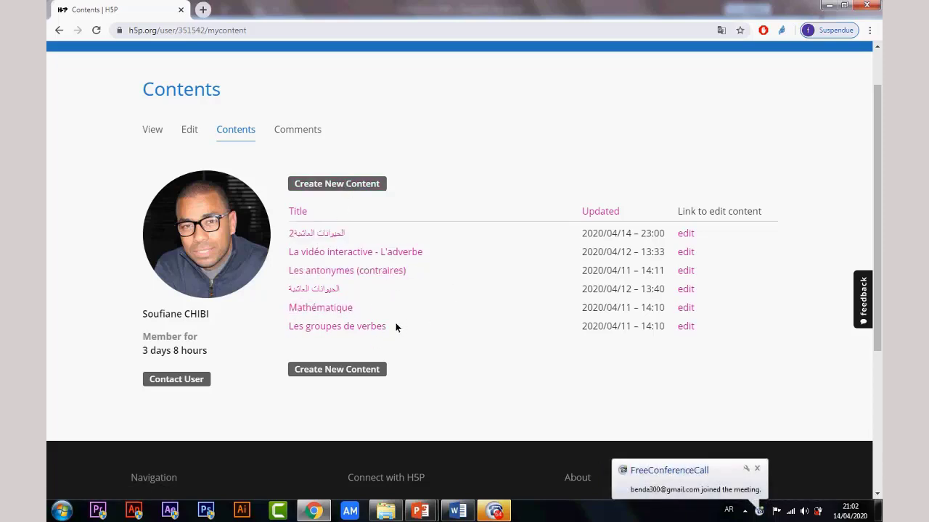
pyautogui.moveTo(396, 326); pyautogui.dragTo(289, 328)
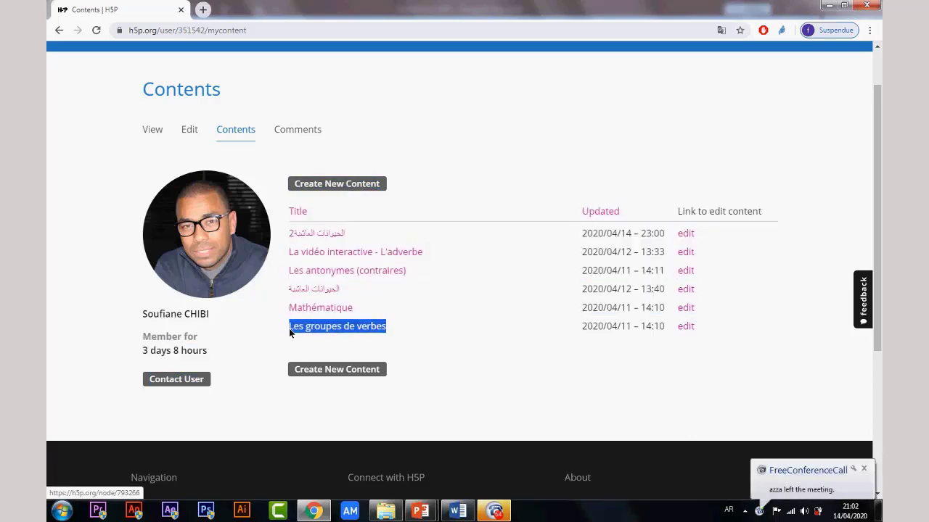
# Step: Start creating a new interactive content from the contents list and go to the content type search
pyautogui.click(346, 187)
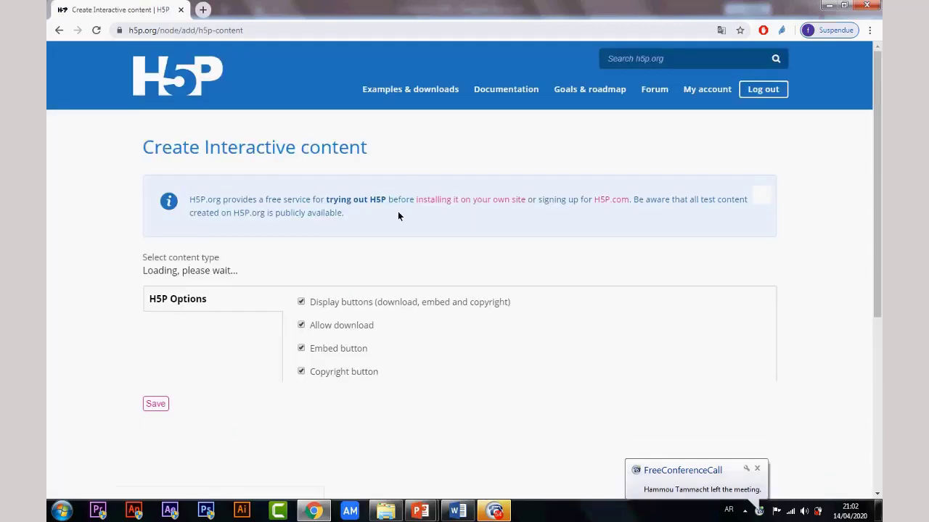
pyautogui.scroll(-3, 465, 297)
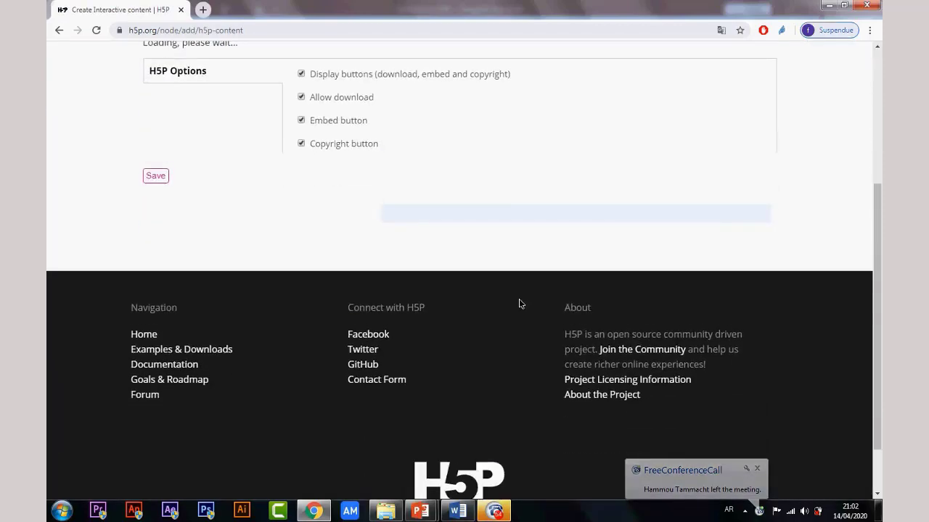
pyautogui.scroll(4, 510, 291)
pyautogui.click(482, 338)
pyautogui.scroll(-2, 435, 319)
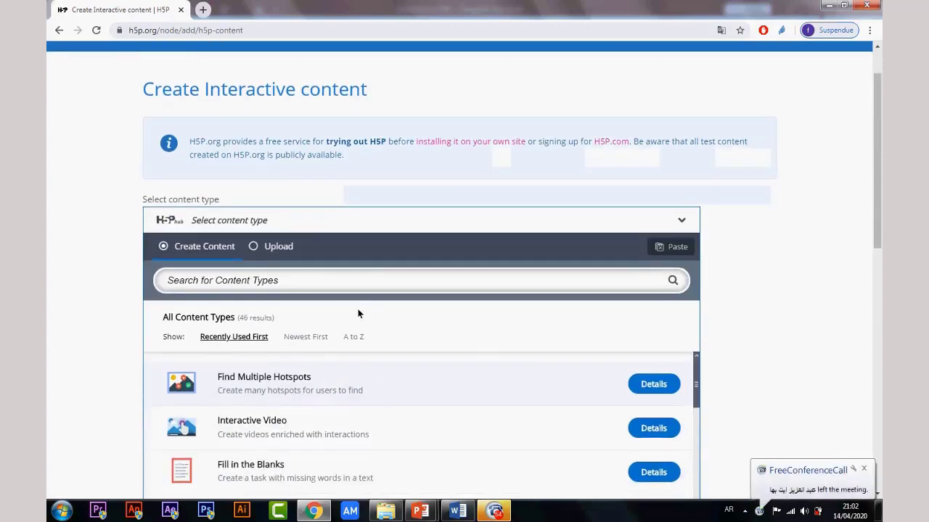
pyautogui.write('ففض')
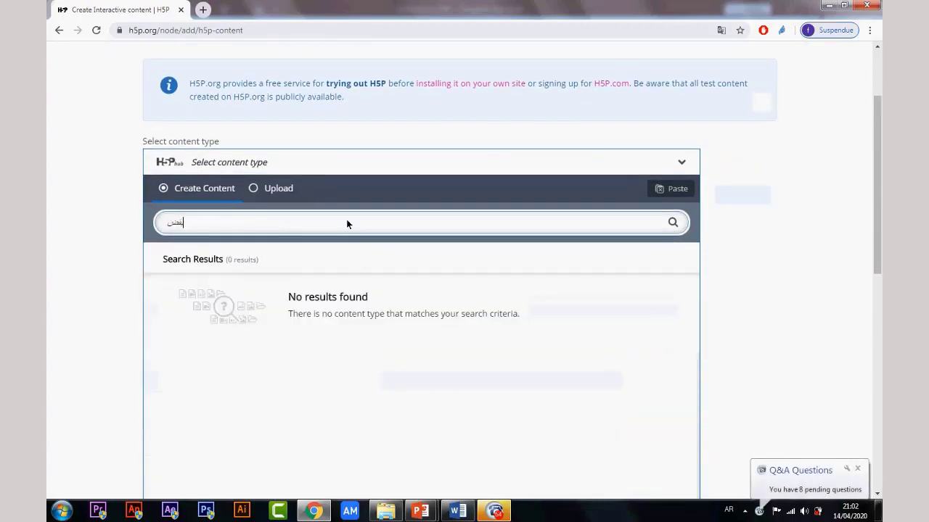
pyautogui.press('BackSpace')
pyautogui.press('BackSpace')
pyautogui.press('BackSpace')
# Step: Switch the input language to French, search the content types for "drag", and choose Drag and Drop
pyautogui.hotkey('alt', 'shift')
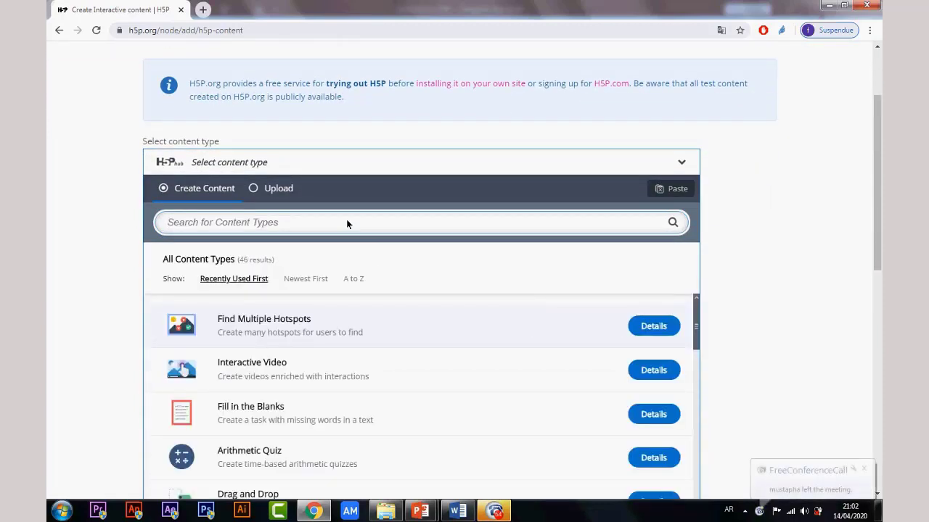
pyautogui.write('drag')
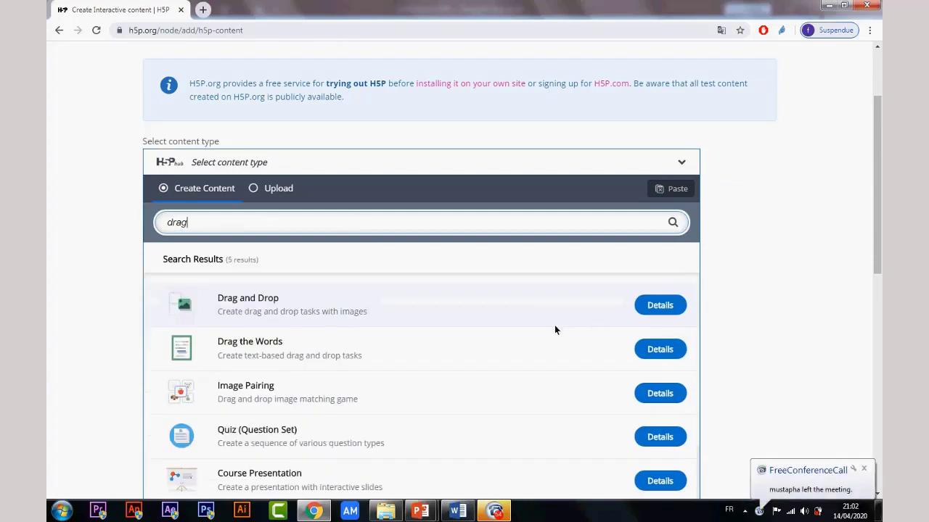
pyautogui.scroll(-1, 522, 385)
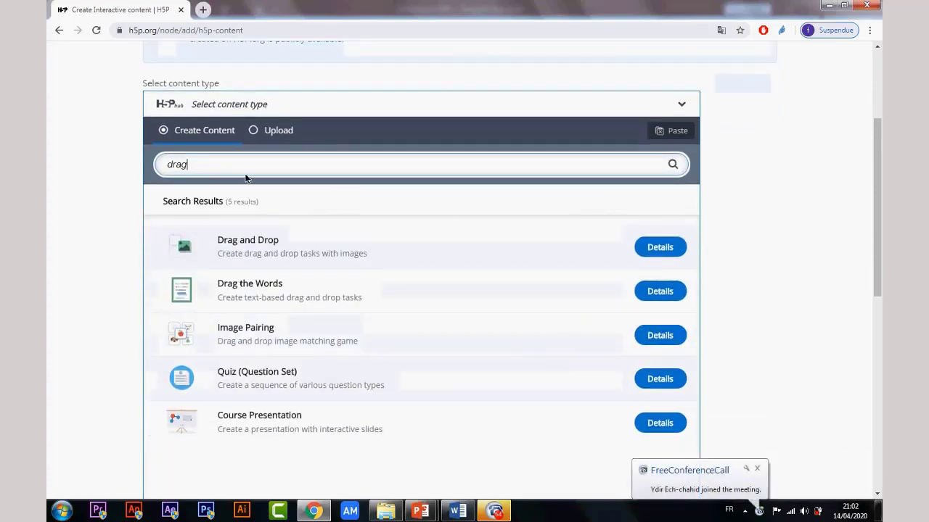
pyautogui.moveTo(246, 175); pyautogui.dragTo(114, 170)
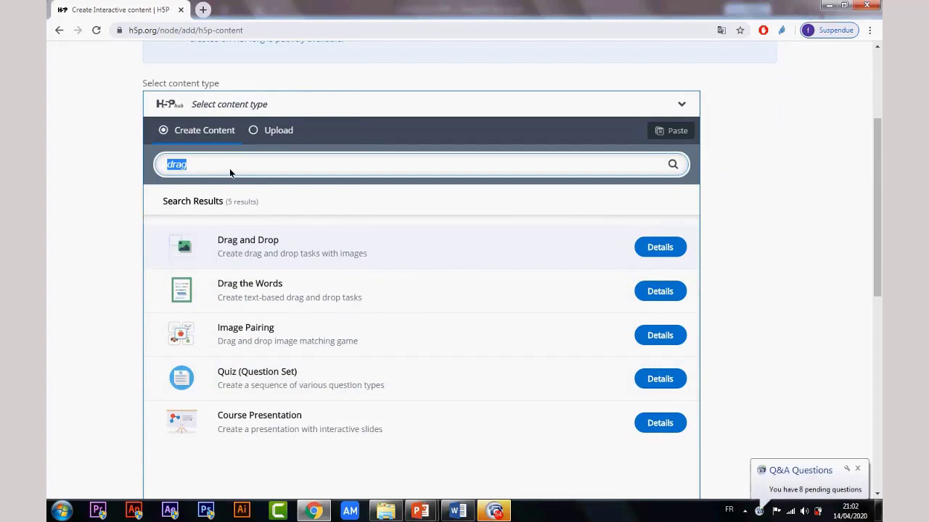
pyautogui.click(306, 251)
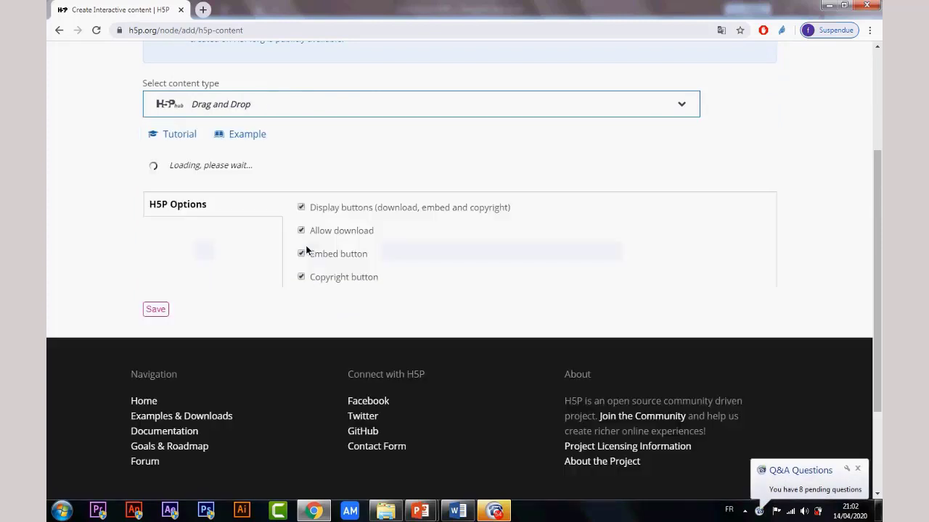
pyautogui.scroll(1, 465, 297)
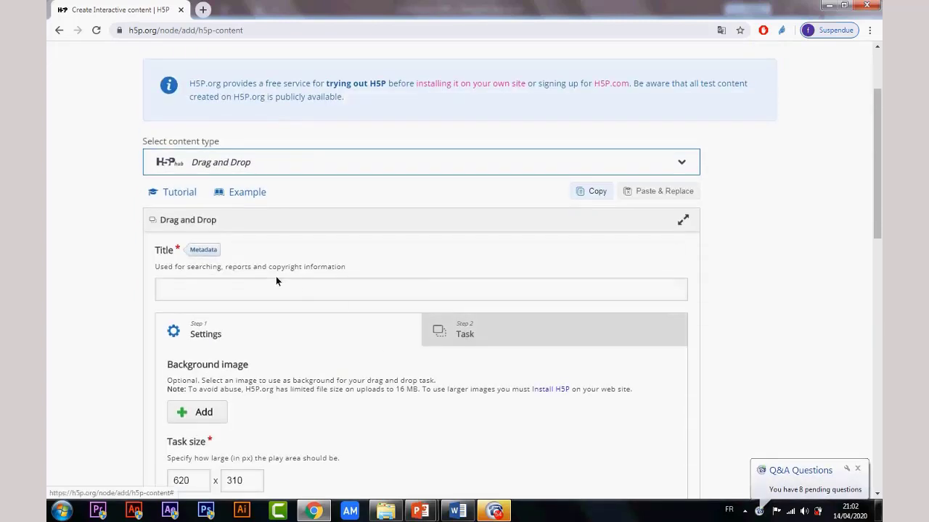
# Step: Title the Drag and Drop exercise "Les groupes de verbes 2"
pyautogui.click(233, 285)
pyautogui.press('Down')
pyautogui.press('Down')
pyautogui.press('Return')
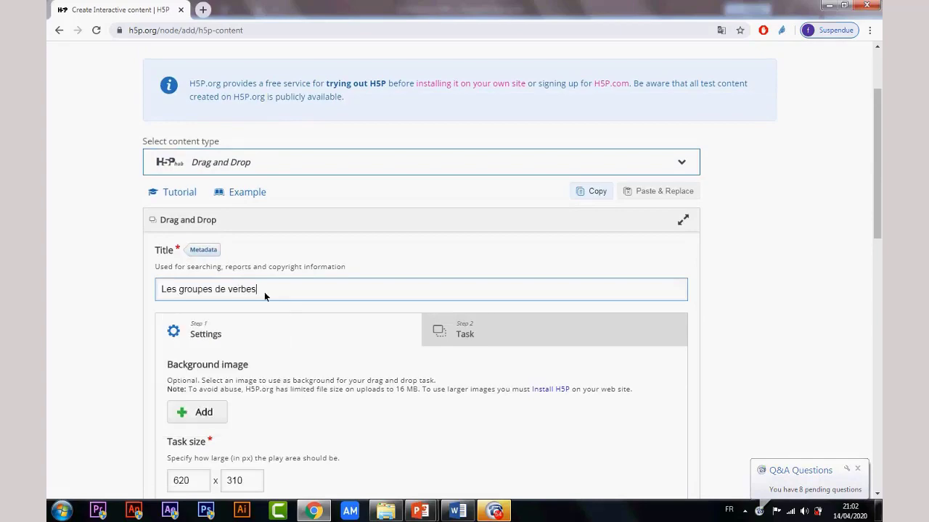
pyautogui.write('2')
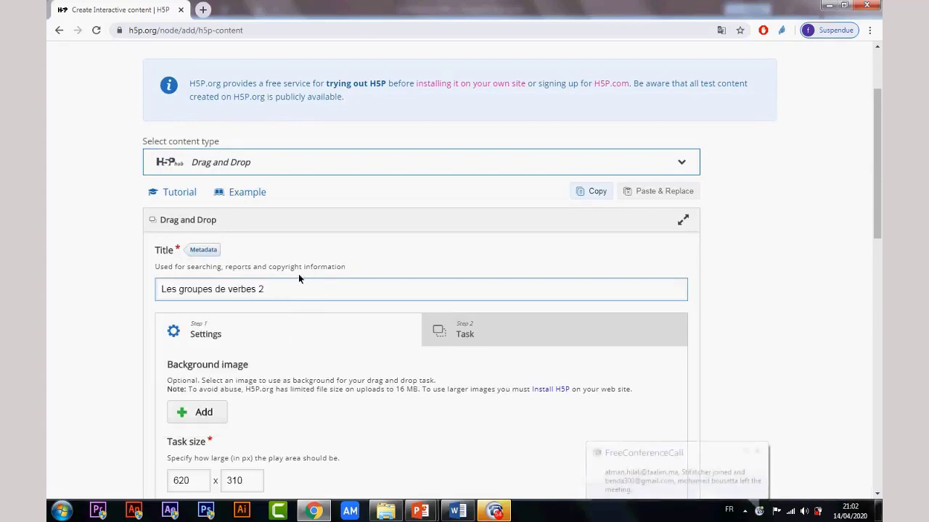
# Step: Switch to the H5P folder in Windows Explorer, preview the Groupes PNG image, and return to the exercise in Chrome
pyautogui.scroll(-2, 312, 286)
pyautogui.scroll(-1, 312, 287)
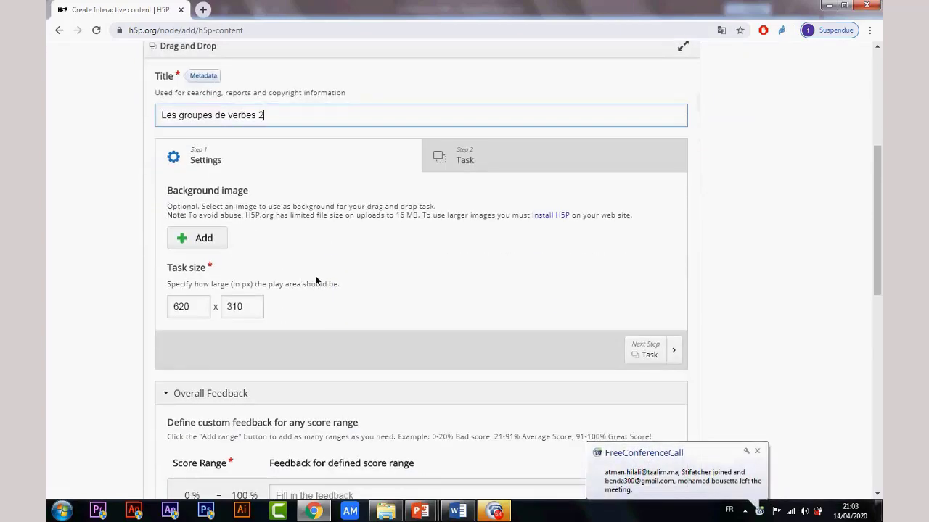
pyautogui.scroll(1, 301, 276)
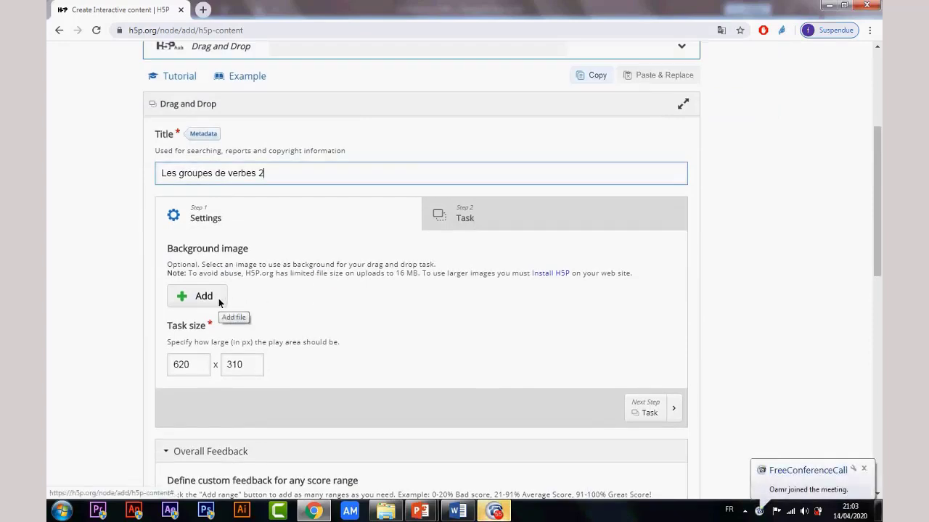
pyautogui.moveTo(392, 511)
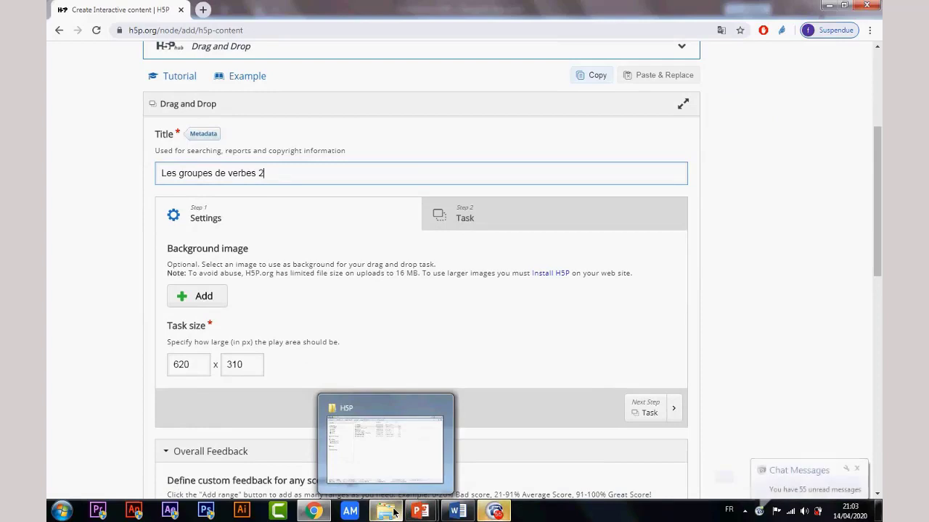
pyautogui.click(394, 446)
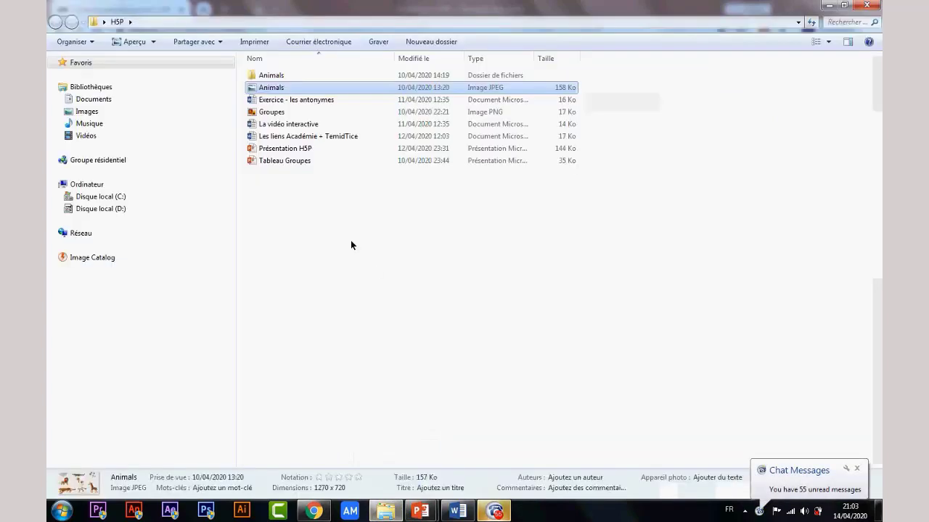
pyautogui.doubleClick(281, 113)
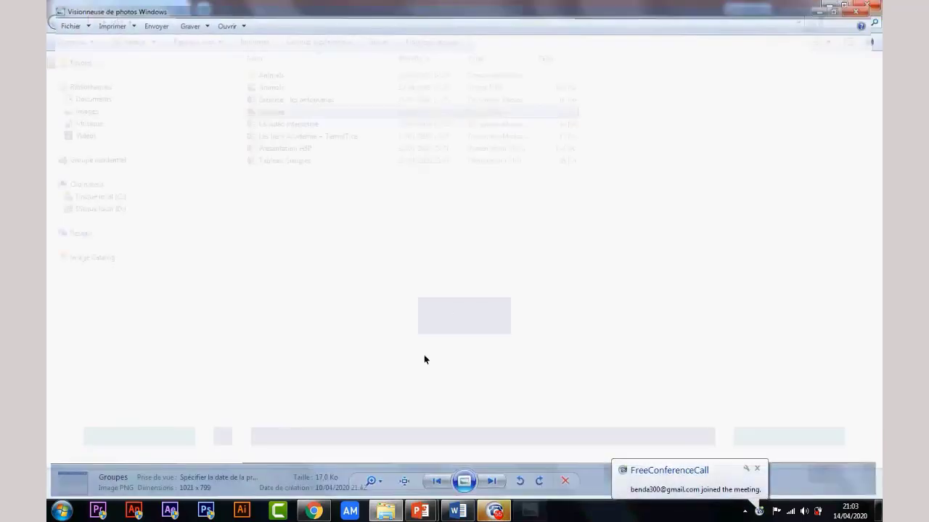
pyautogui.click(314, 512)
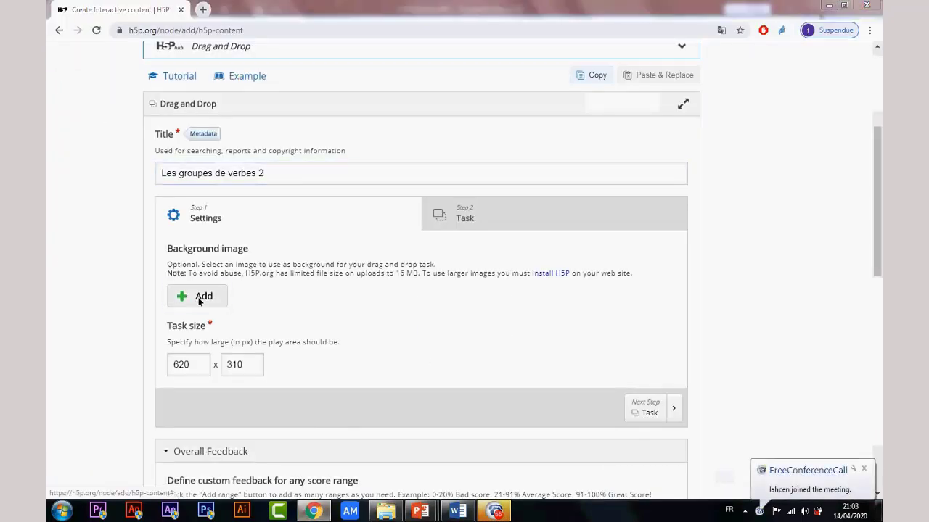
# Step: Add the Groupes image as the background of the drag and drop task
pyautogui.click(199, 297)
pyautogui.doubleClick(326, 102)
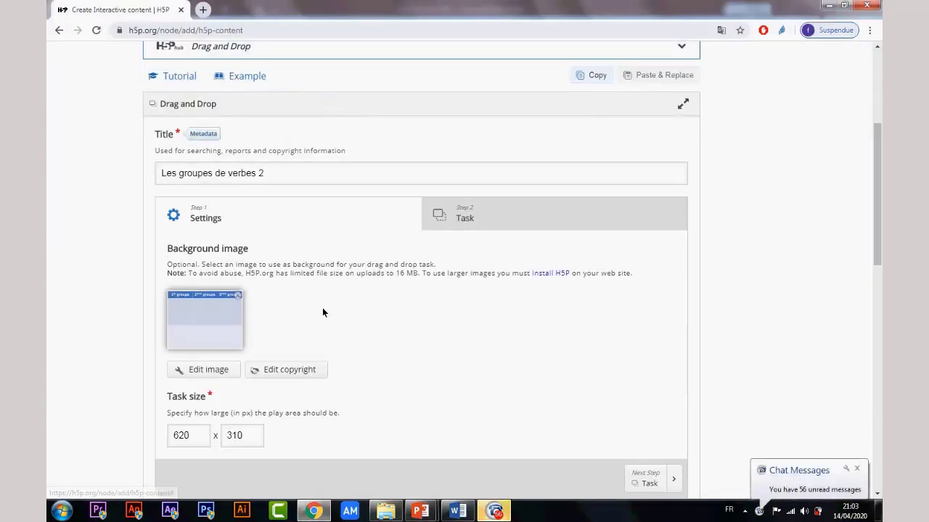
pyautogui.scroll(-1, 370, 312)
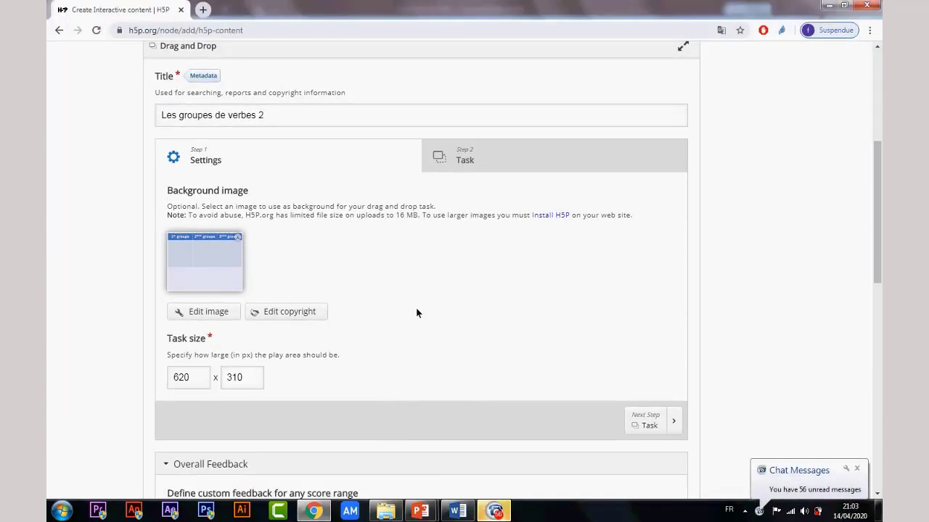
# Step: Check the task size width and height without editing them, and go to the Task step of the exercise
pyautogui.doubleClick(193, 384)
pyautogui.doubleClick(236, 378)
pyautogui.doubleClick(191, 380)
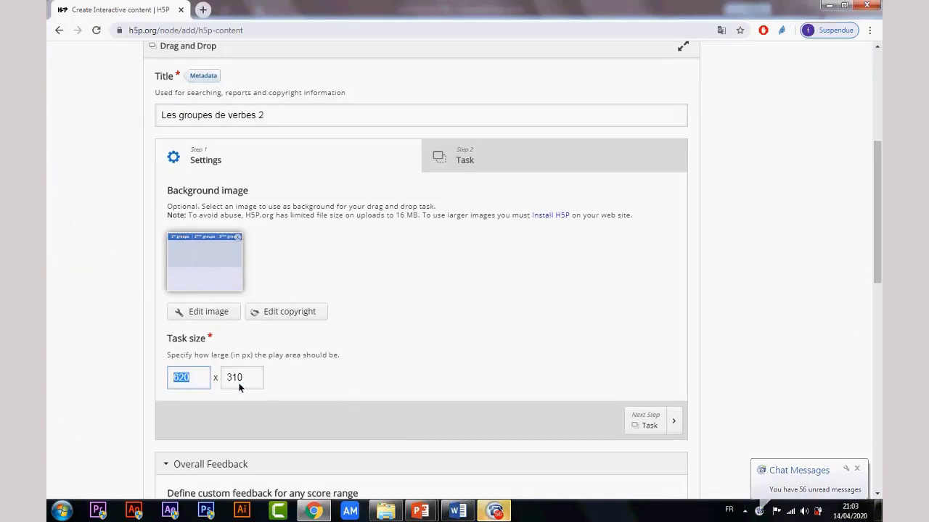
pyautogui.click(504, 161)
pyautogui.scroll(-1, 356, 312)
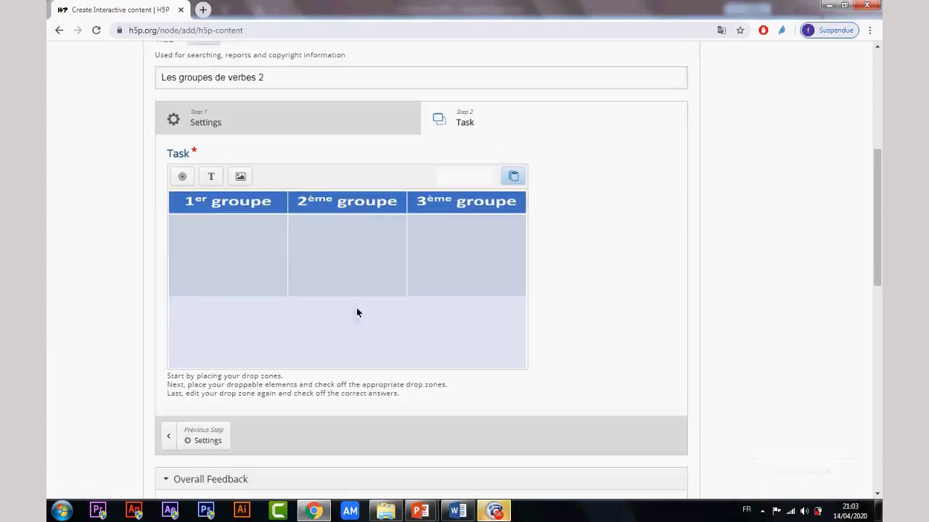
pyautogui.scroll(-1, 356, 313)
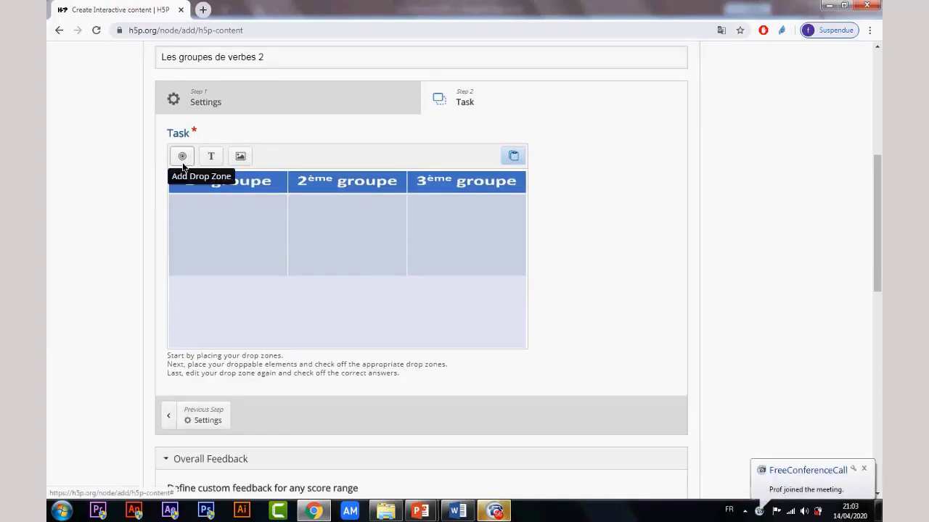
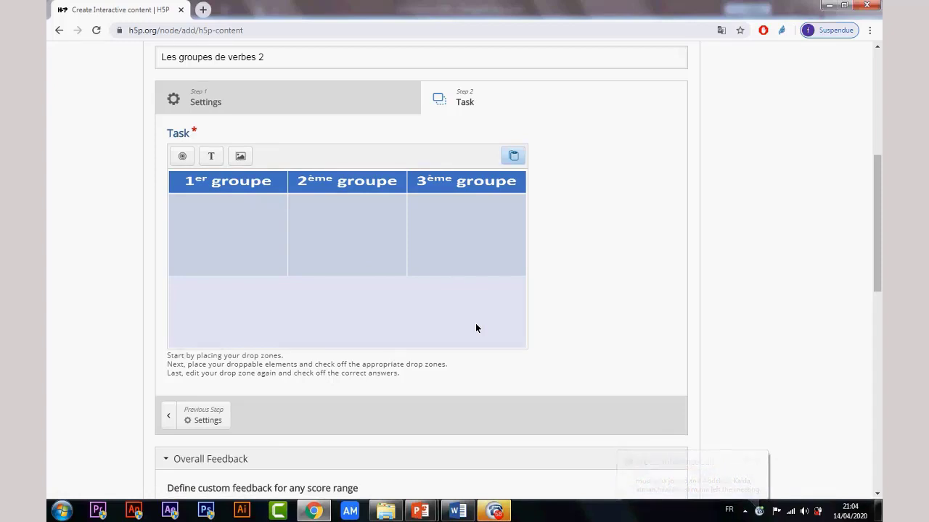
# Step: Add a drop zone labelled "Premier" with a background opacity of 50 and auto-align enabled
pyautogui.click(181, 158)
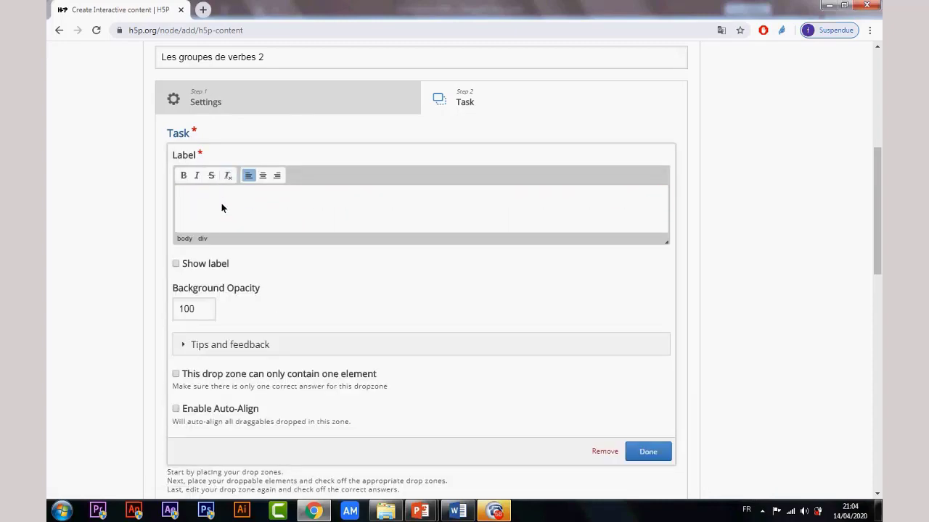
pyautogui.write('Premier')
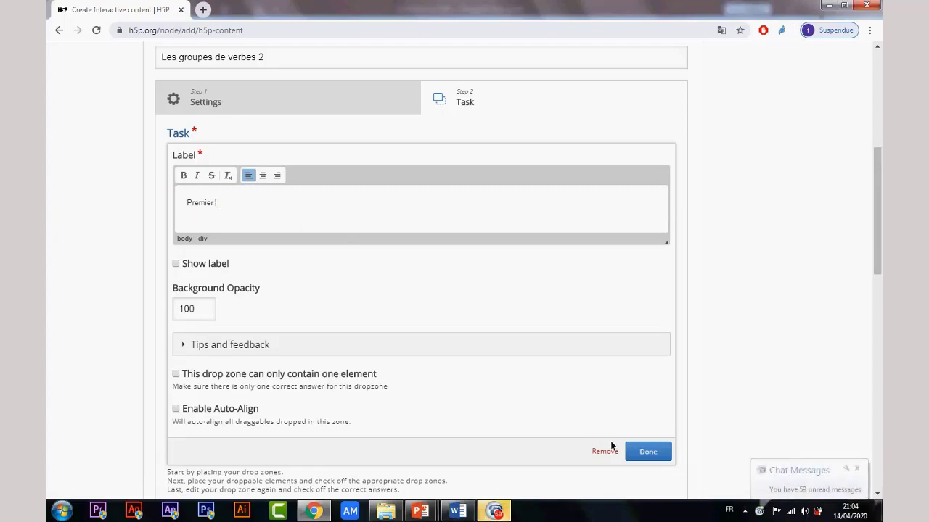
pyautogui.scroll(-1, 254, 311)
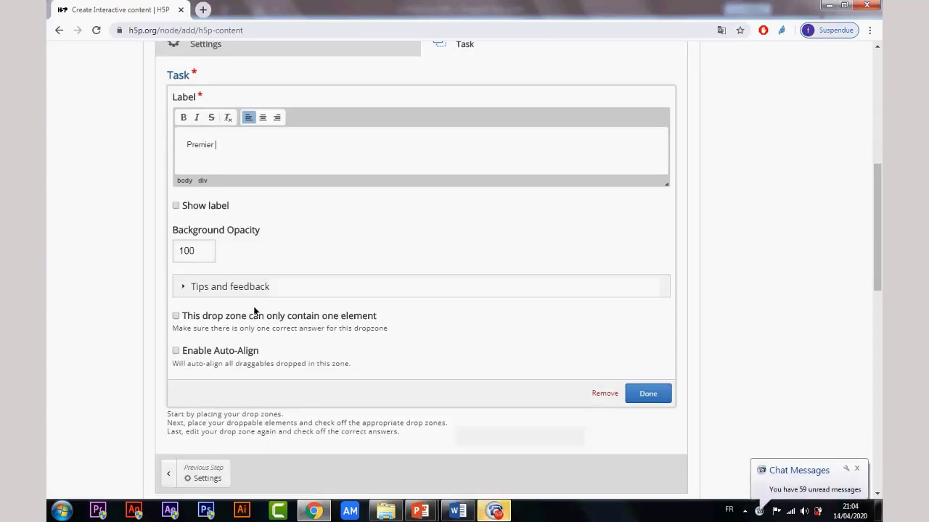
pyautogui.doubleClick(193, 254)
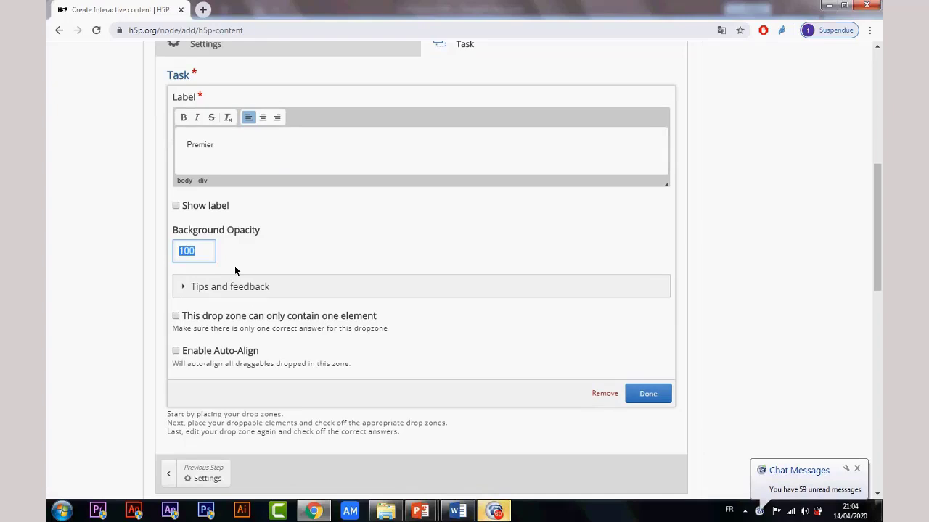
pyautogui.write('50')
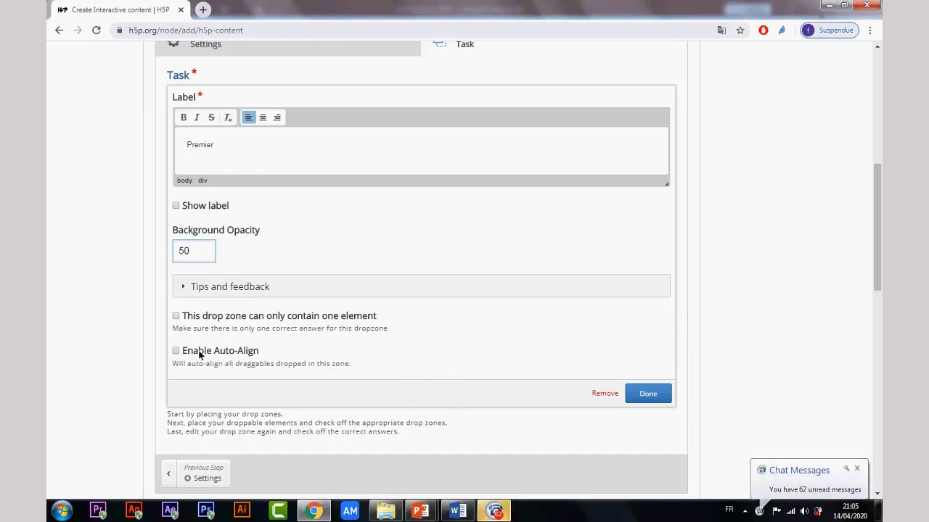
pyautogui.click(175, 352)
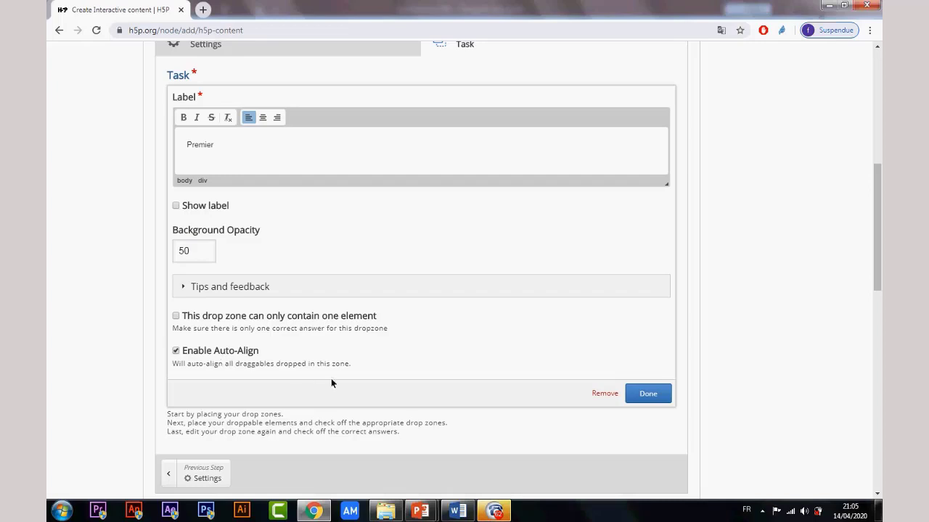
pyautogui.scroll(3, 378, 377)
pyautogui.scroll(2, 423, 383)
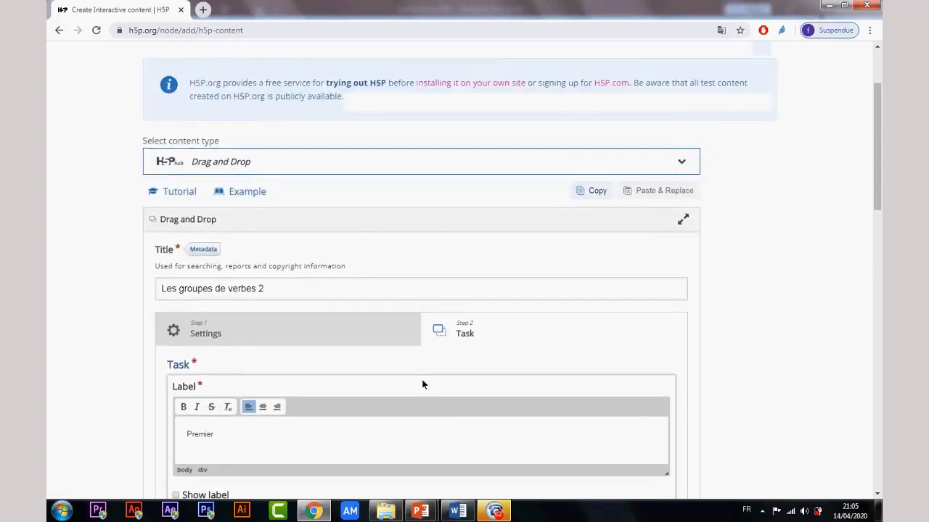
pyautogui.scroll(-3, 427, 382)
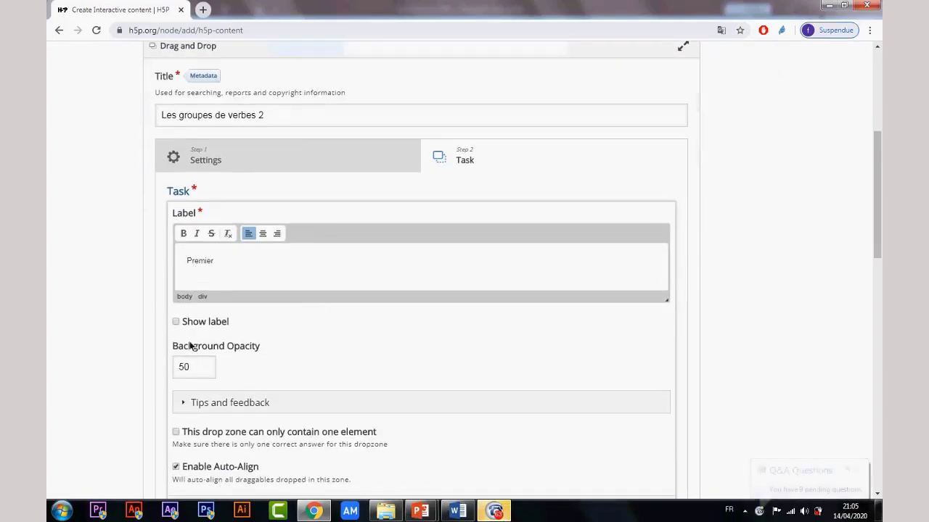
pyautogui.scroll(-1, 436, 406)
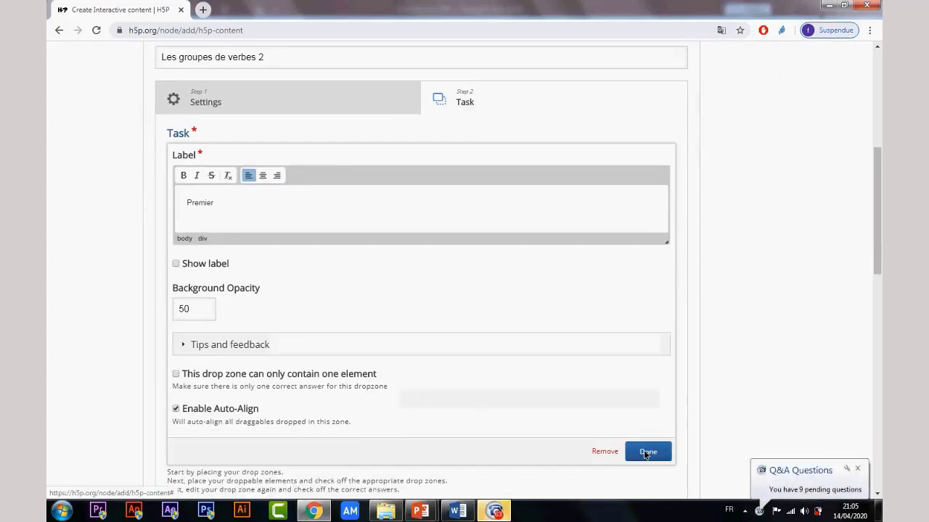
pyautogui.click(645, 452)
# Step: Move and resize the drop zone to about 200 × 140 so it fills the cell under "1er groupe"
pyautogui.moveTo(340, 256); pyautogui.dragTo(288, 220)
pyautogui.moveTo(228, 236); pyautogui.dragTo(225, 273)
pyautogui.moveTo(293, 232); pyautogui.dragTo(261, 233)
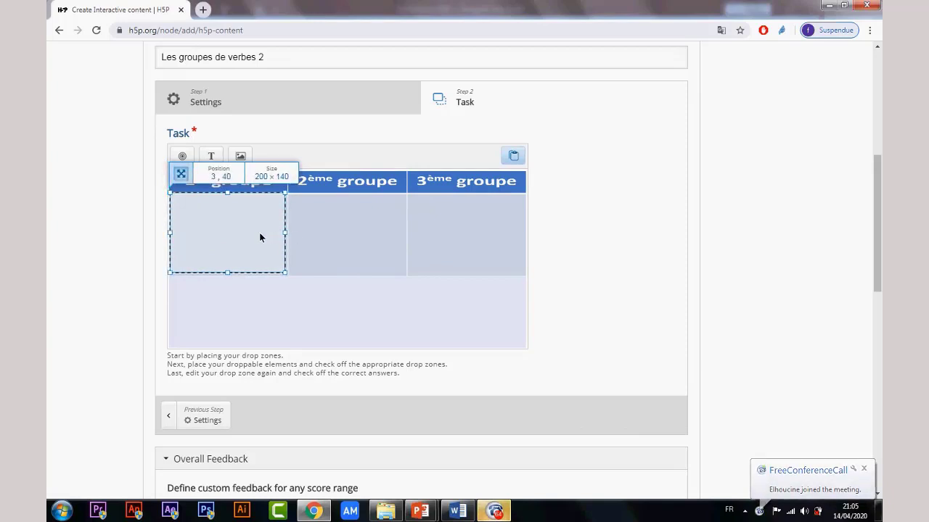
pyautogui.click(335, 237)
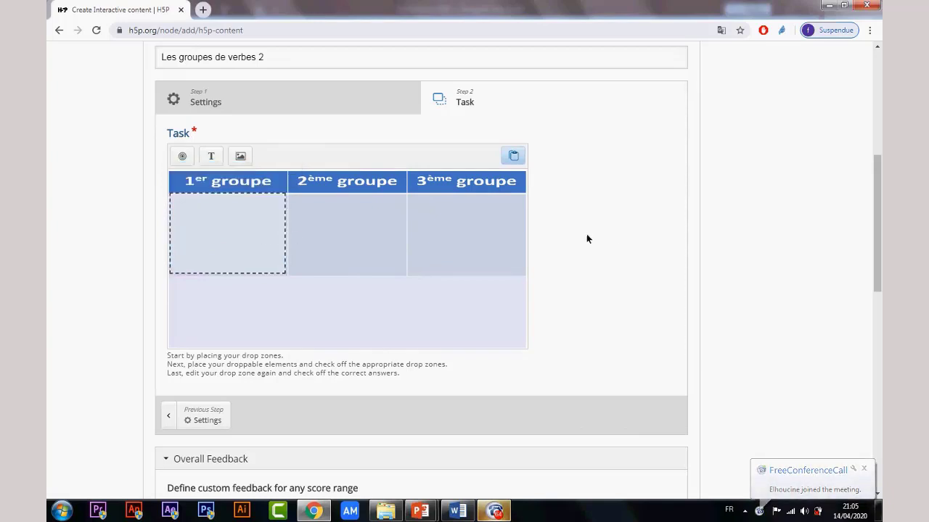
# Step: Copy the "1er groupe" drop zone, paste it, and shift the copy up into the cell under "2ème groupe"
pyautogui.click(243, 228)
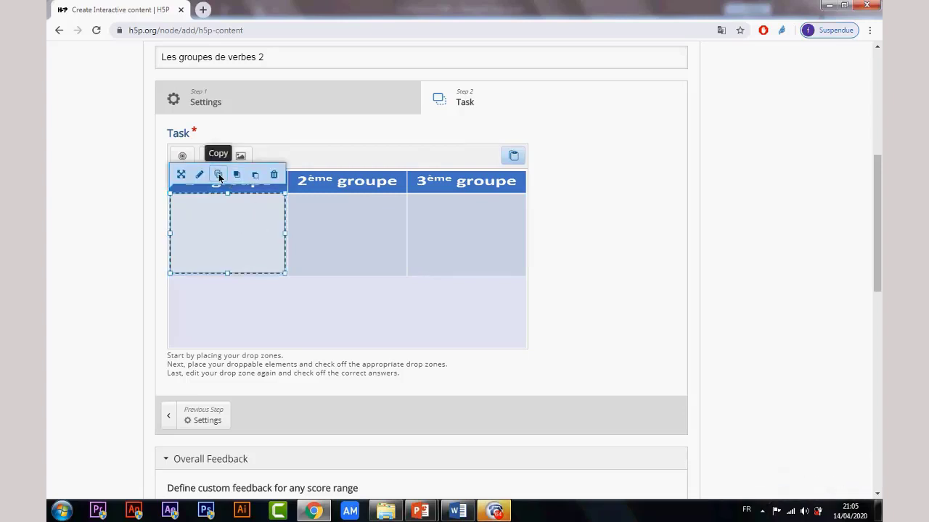
pyautogui.click(370, 252)
pyautogui.hotkey('ctrl', 'v')
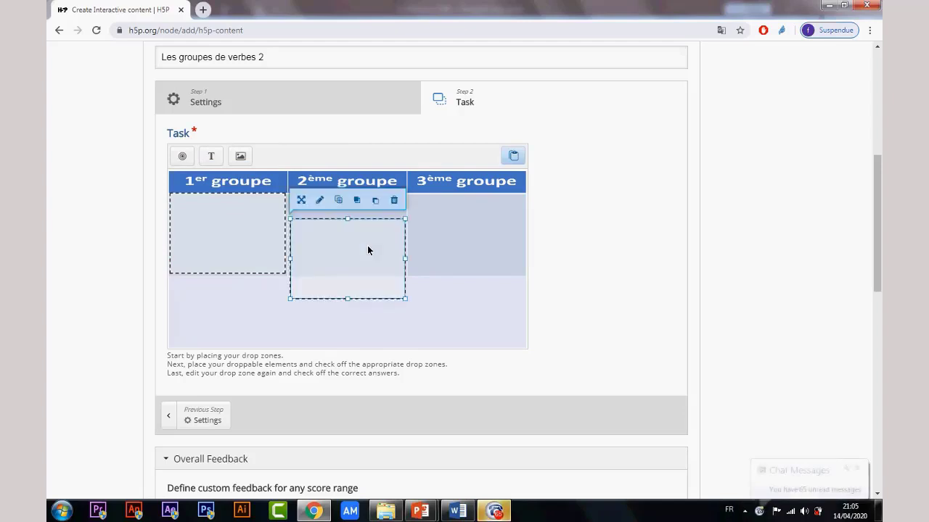
pyautogui.press('Up')
pyautogui.press('Up')
pyautogui.press('Up')
pyautogui.press('Up')
pyautogui.press('Up')
pyautogui.press('Up')
pyautogui.press('Up')
pyautogui.press('Up')
pyautogui.press('Up')
pyautogui.press('Up')
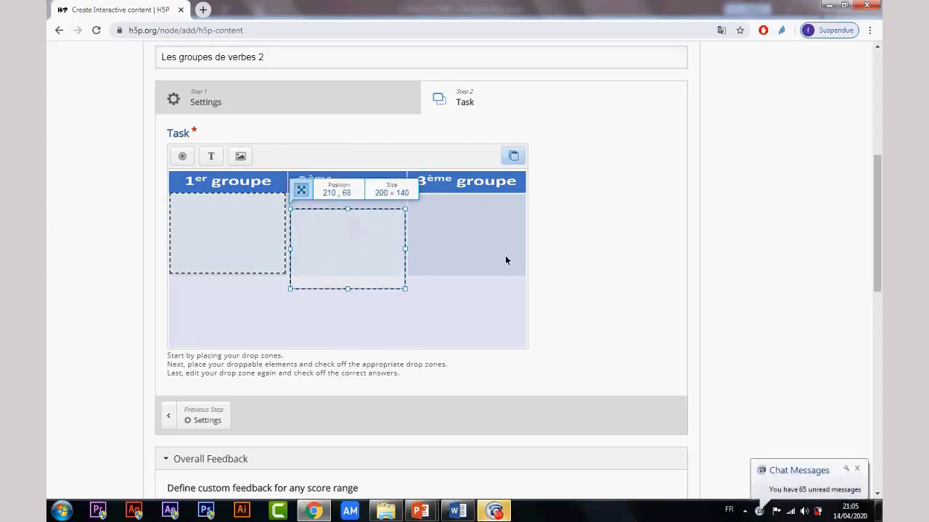
# Step: Paste another copy of the drop zone and position it in the cell under "3ème groupe"
pyautogui.click(482, 243)
pyautogui.hotkey('ctrl', 'v')
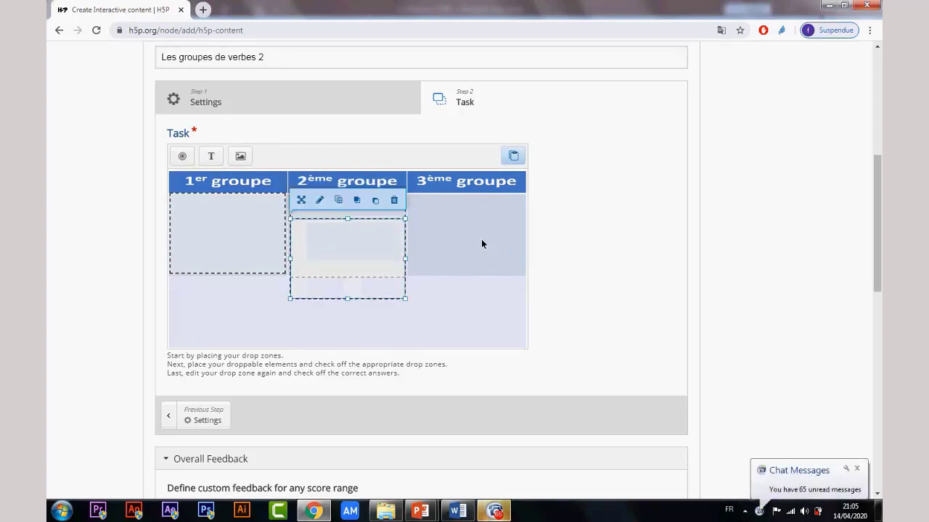
pyautogui.press('Right')
pyautogui.press('Right')
pyautogui.press('Right')
pyautogui.press('Right')
pyautogui.press('Right')
pyautogui.press('Right')
pyautogui.press('Right')
pyautogui.press('Down')
pyautogui.press('Down')
pyautogui.press('Down')
pyautogui.moveTo(407, 252); pyautogui.dragTo(478, 238)
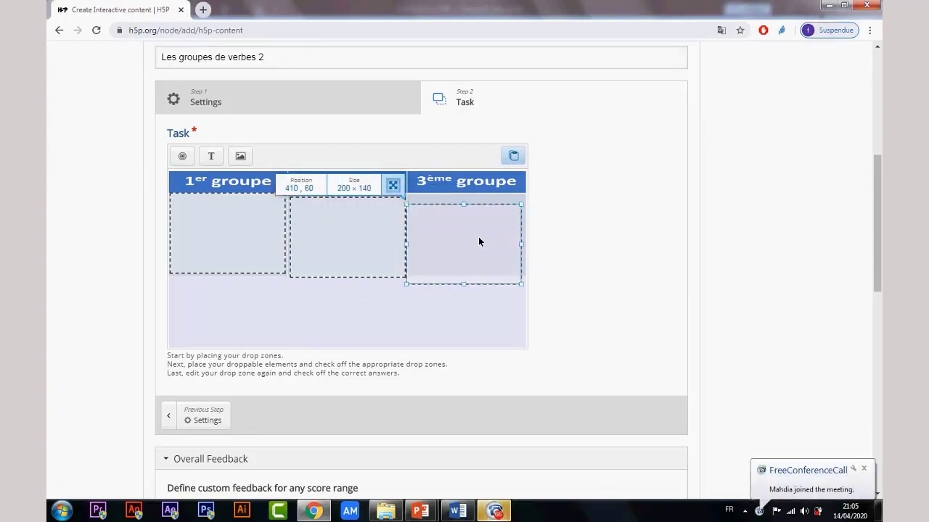
pyautogui.press('Up')
pyautogui.press('Up')
pyautogui.press('Up')
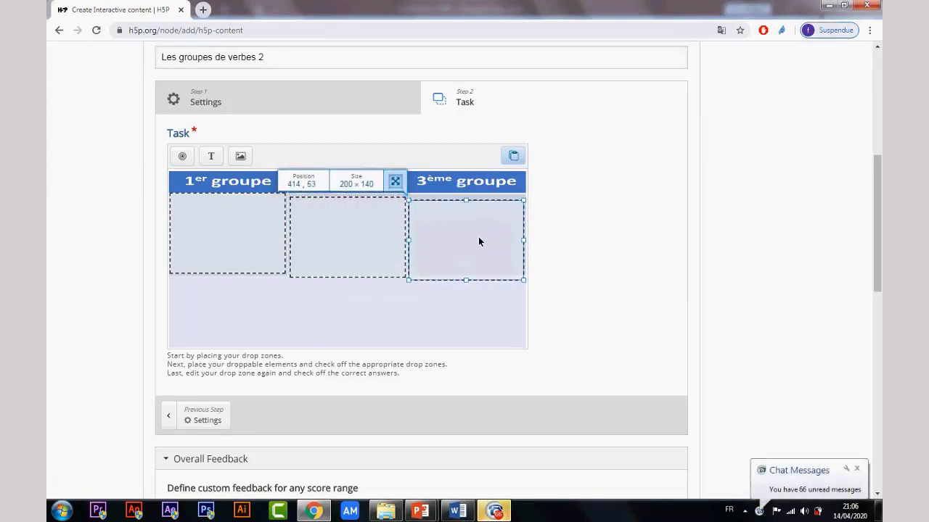
# Step: Fine-tune the position of the "2ème groupe" drop zone within its cell, and select the "1er groupe" drop zone
pyautogui.click(361, 242)
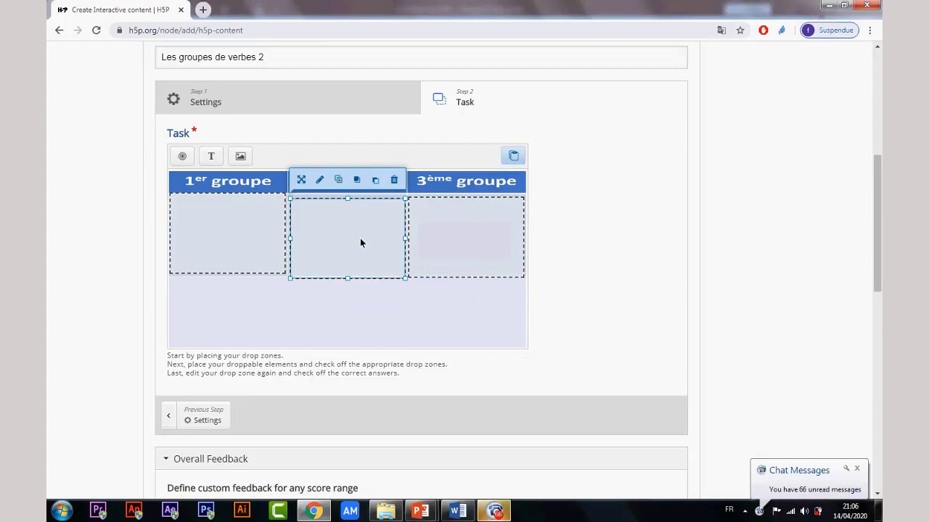
pyautogui.moveTo(360, 243); pyautogui.dragTo(356, 254)
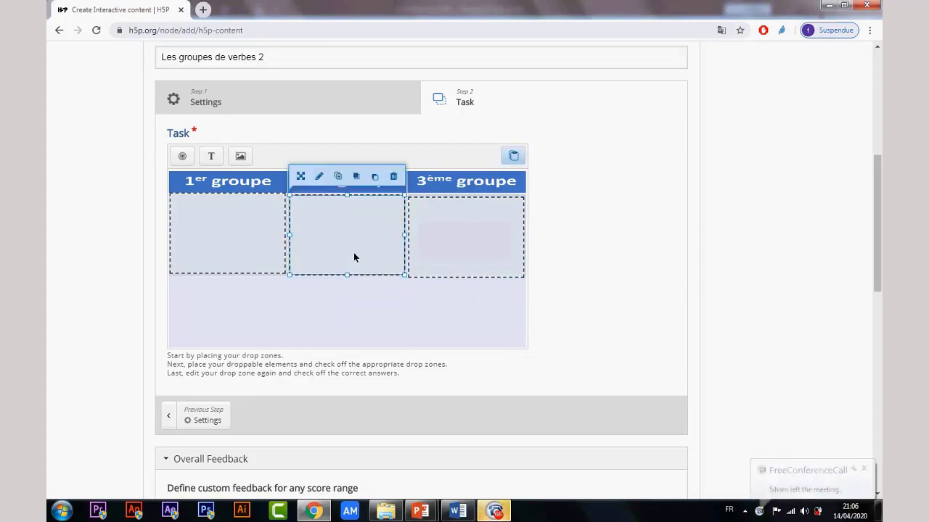
pyautogui.click(446, 264)
pyautogui.click(338, 241)
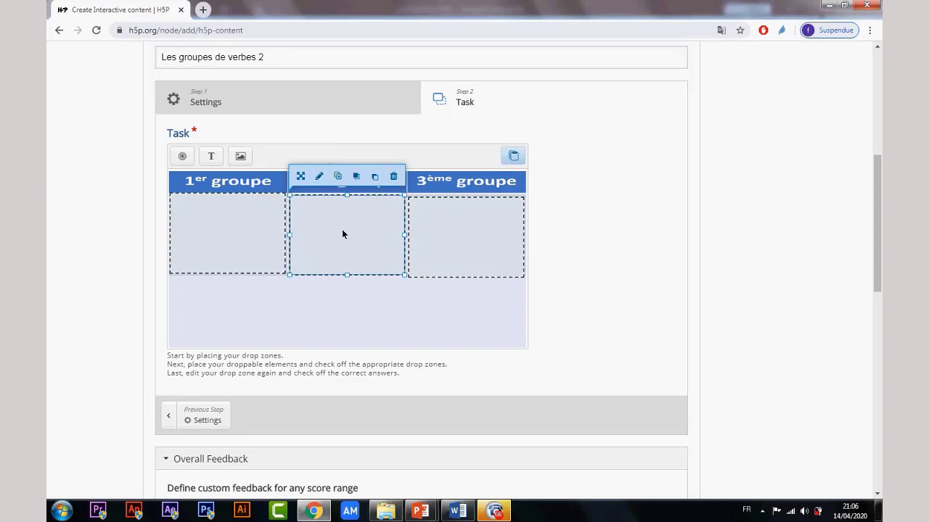
pyautogui.click(257, 222)
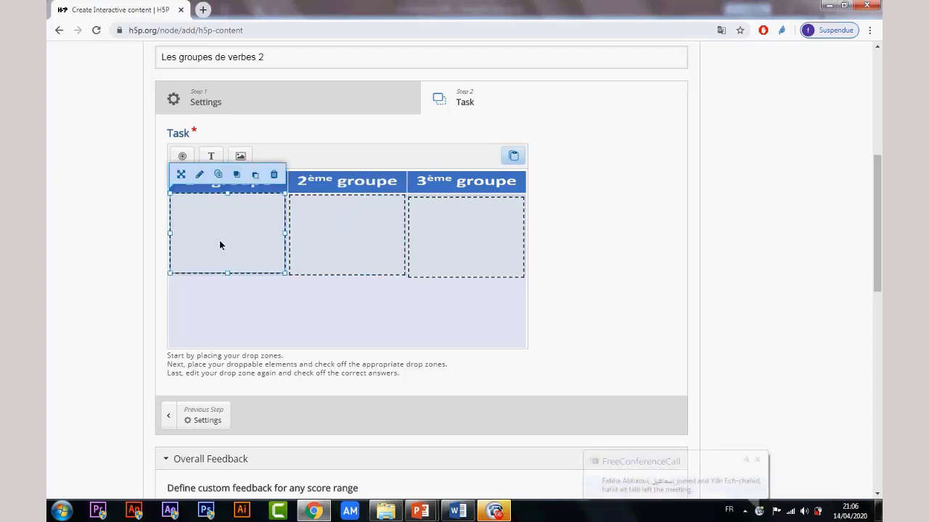
# Step: Change the label of the drop zone under "2ème groupe" to "Deuxième"
pyautogui.click(363, 243)
pyautogui.click(431, 249)
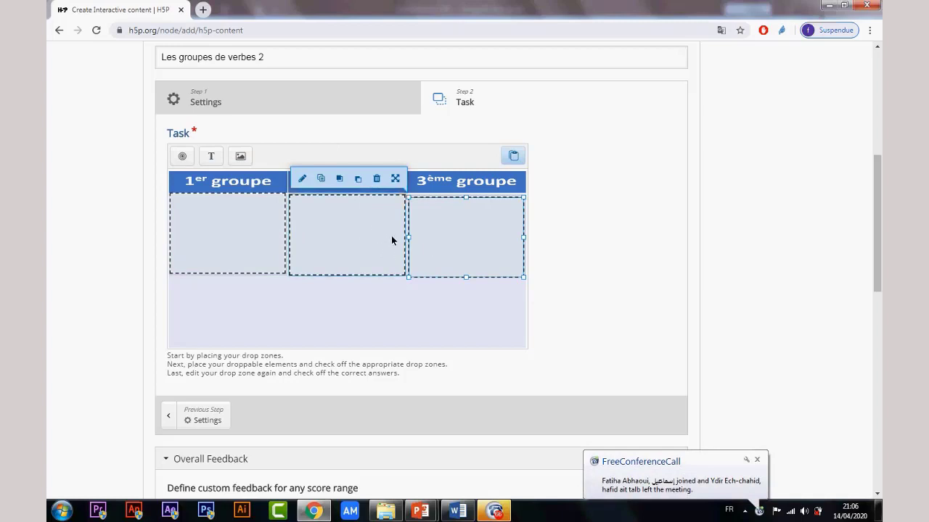
pyautogui.click(323, 243)
pyautogui.click(320, 177)
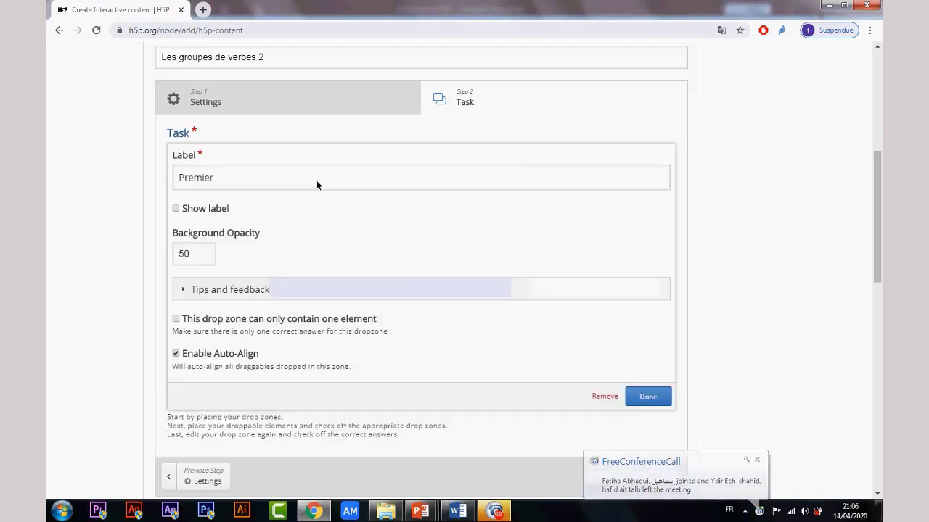
pyautogui.moveTo(243, 217); pyautogui.dragTo(159, 200)
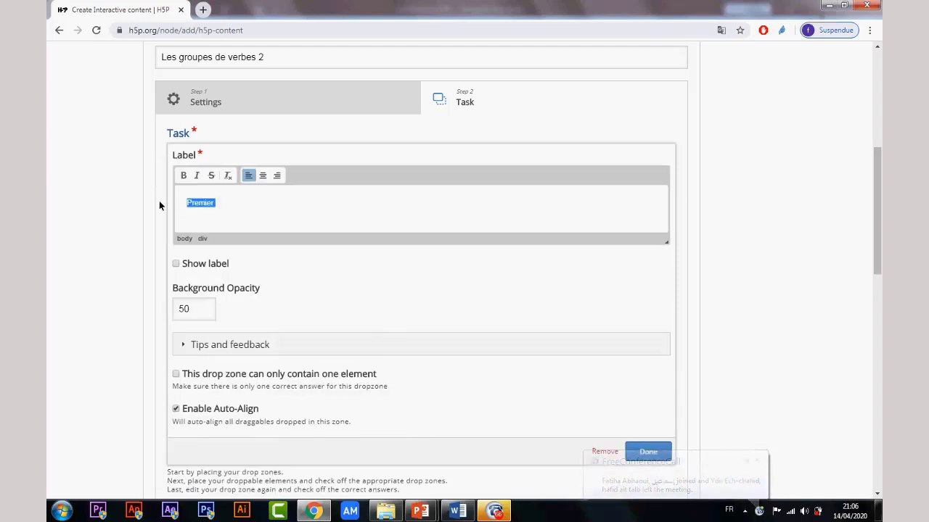
pyautogui.write('Deu')
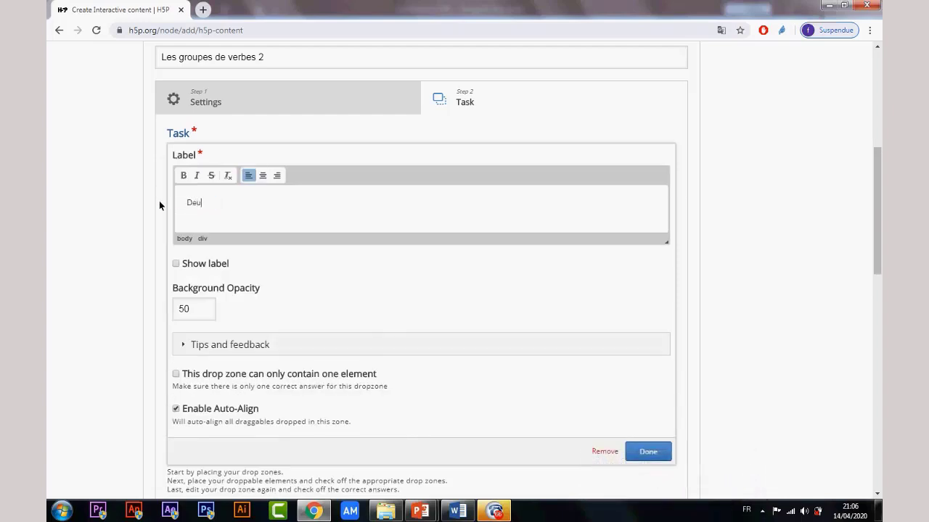
pyautogui.write('xième')
pyautogui.click(647, 451)
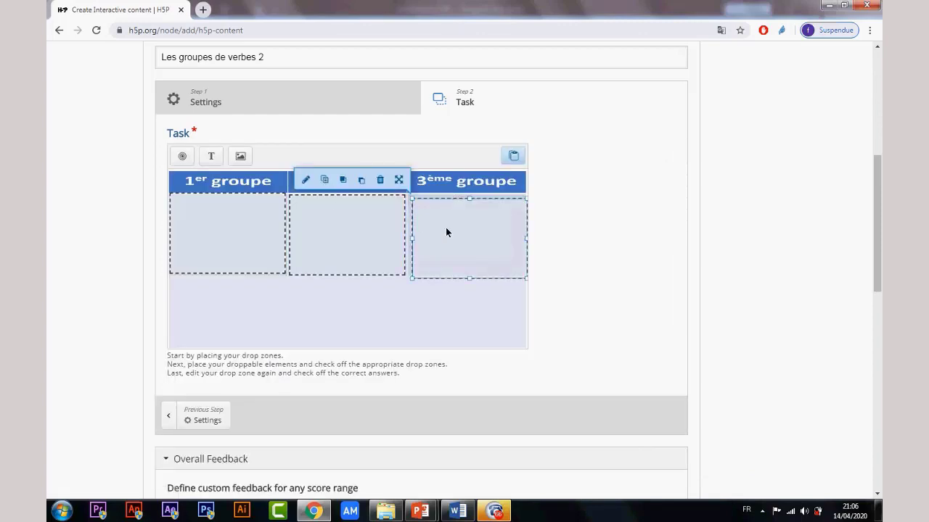
# Step: Change the label of the drop zone under "3ème groupe" to "Troisième"
pyautogui.click(305, 180)
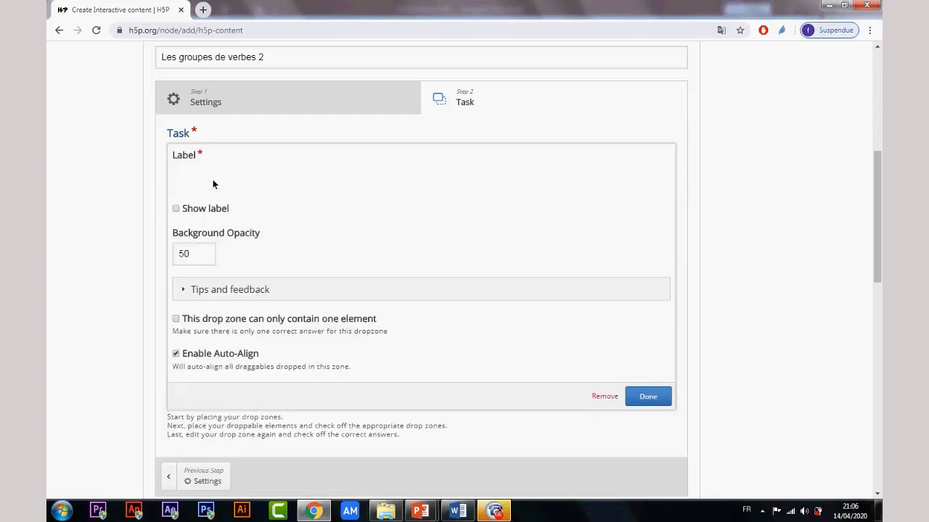
pyautogui.moveTo(218, 204); pyautogui.dragTo(173, 204)
pyautogui.write('Tr')
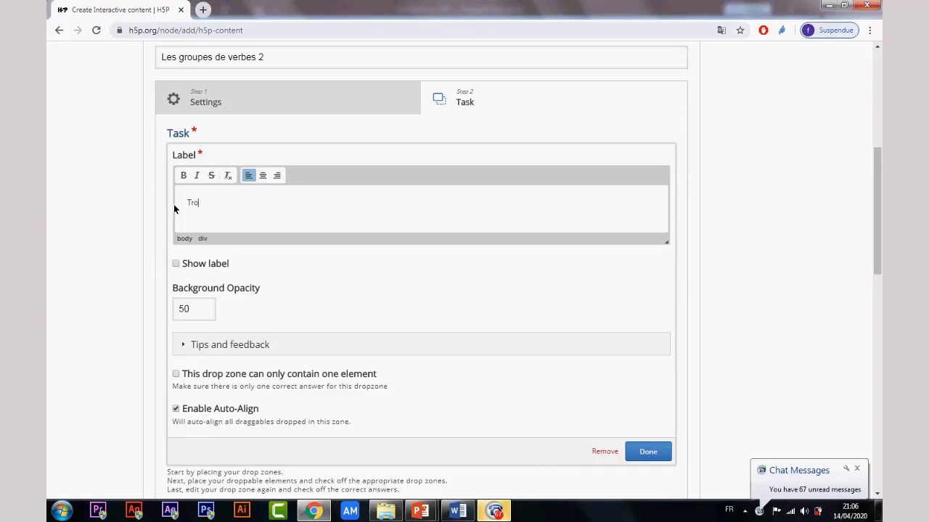
pyautogui.write('oisième')
pyautogui.click(648, 451)
# Step: Shift the "3ème groupe" drop zone back so it fits within its cell, and clear the selection
pyautogui.click(460, 264)
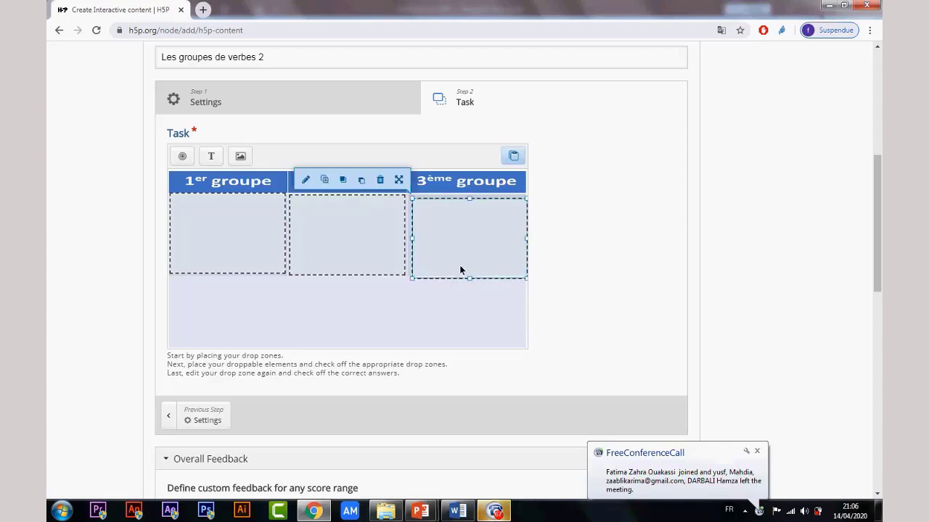
pyautogui.moveTo(459, 264); pyautogui.dragTo(438, 264)
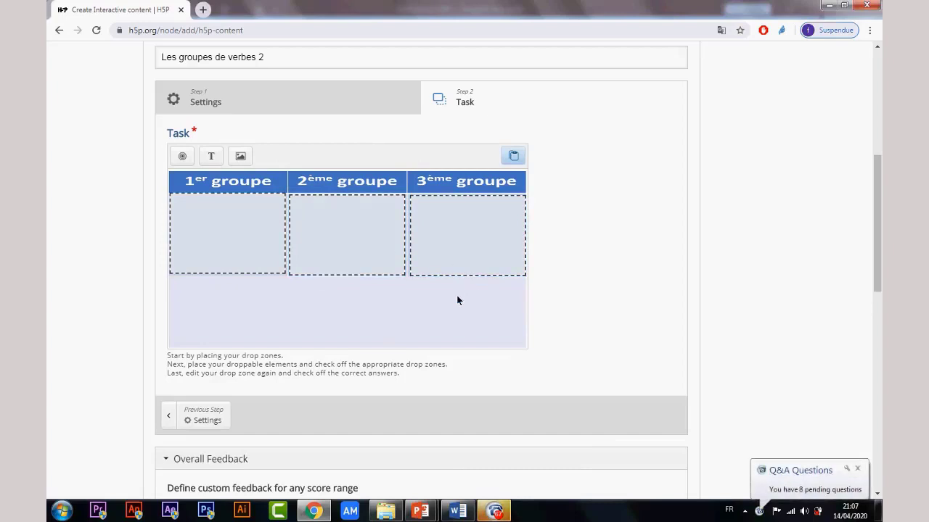
pyautogui.click(226, 231)
pyautogui.click(323, 232)
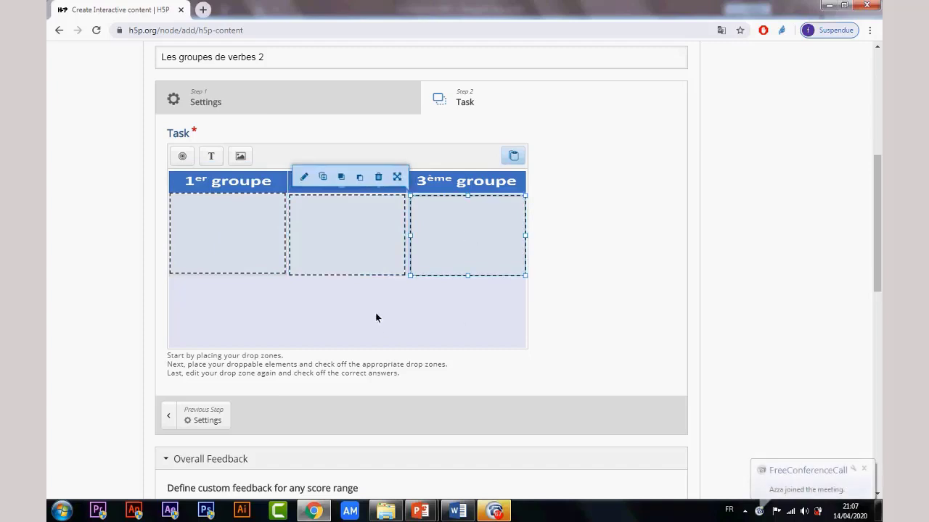
pyautogui.click(355, 307)
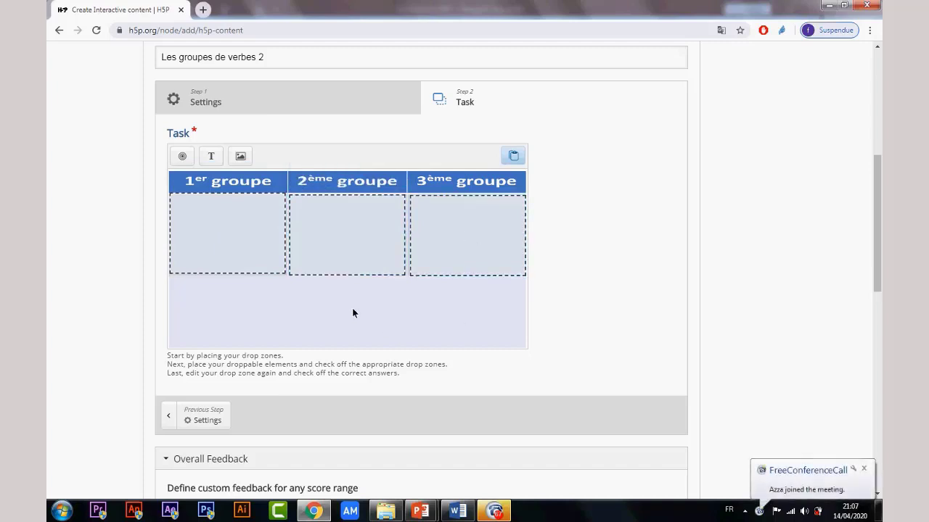
# Step: Add a text element reading "Manger", shrink it to fit the word, and place it in the empty area below the "1er groupe" drop zone
pyautogui.click(211, 156)
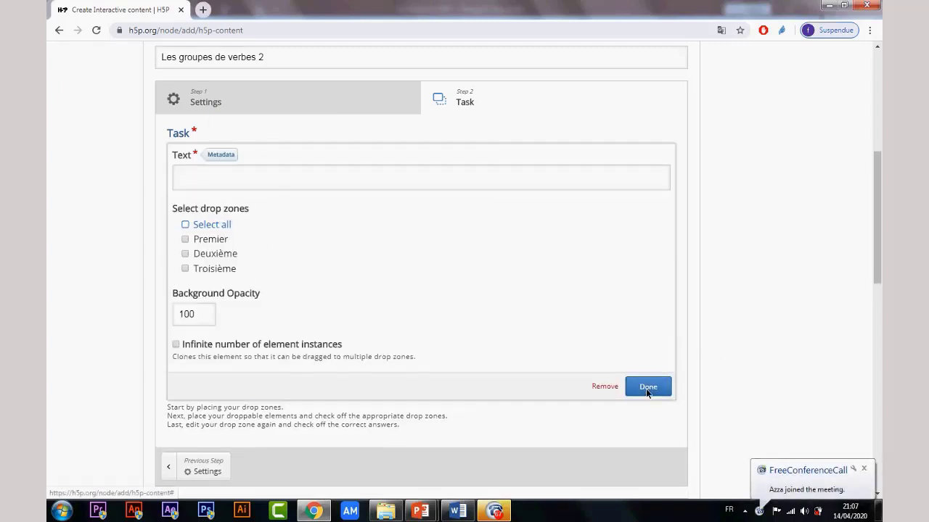
pyautogui.click(244, 177)
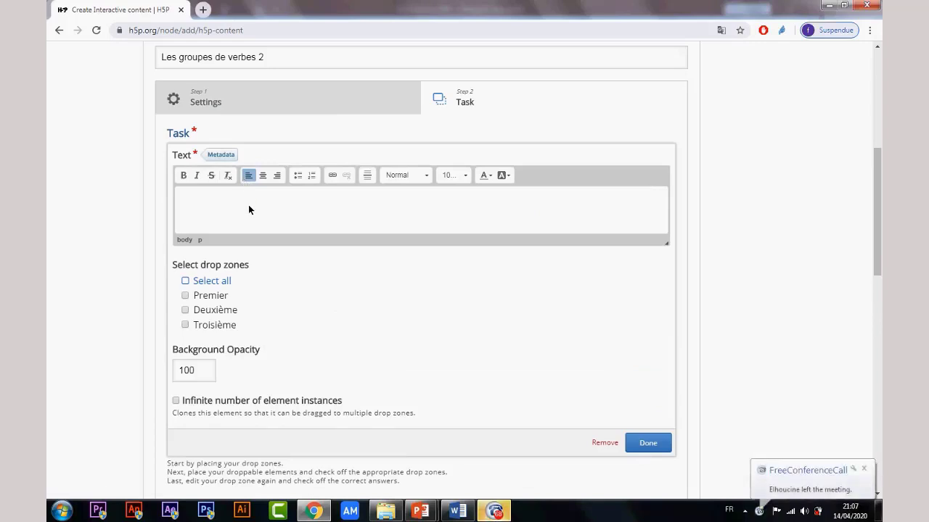
pyautogui.write('Manger')
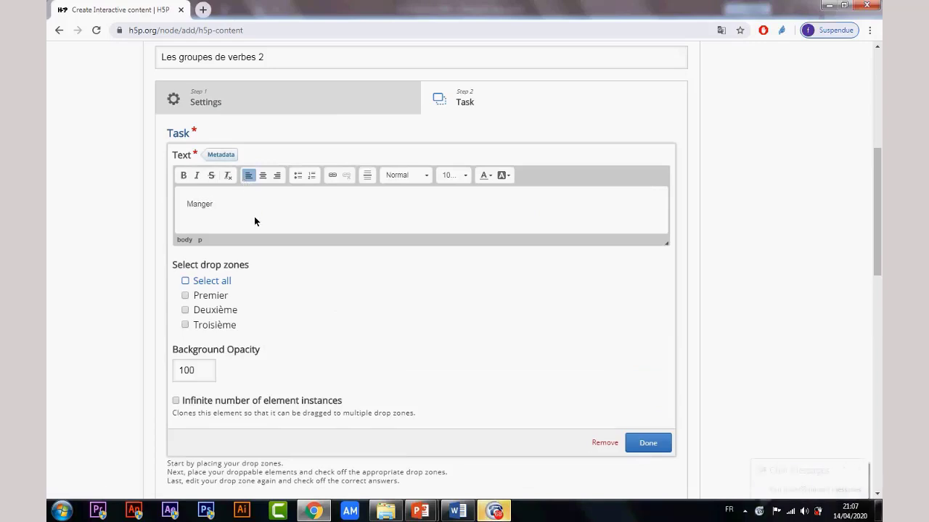
pyautogui.click(651, 445)
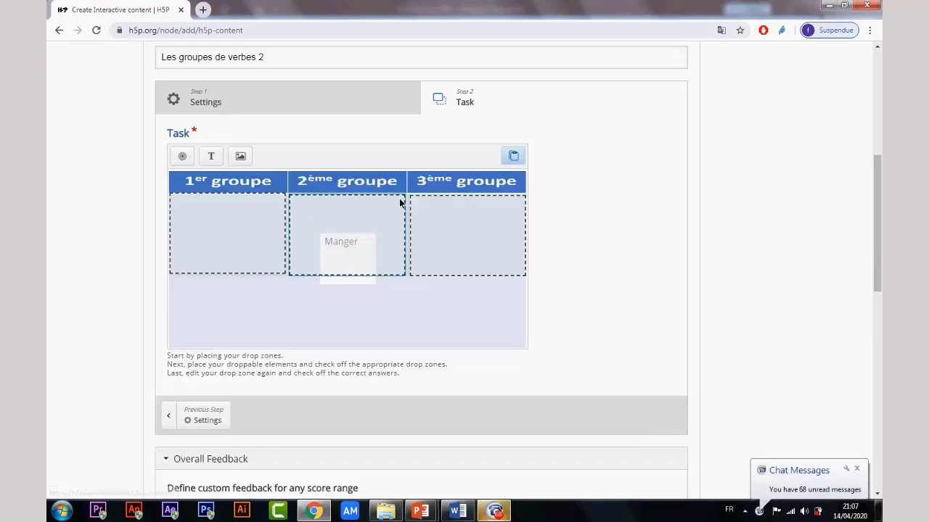
pyautogui.click(350, 253)
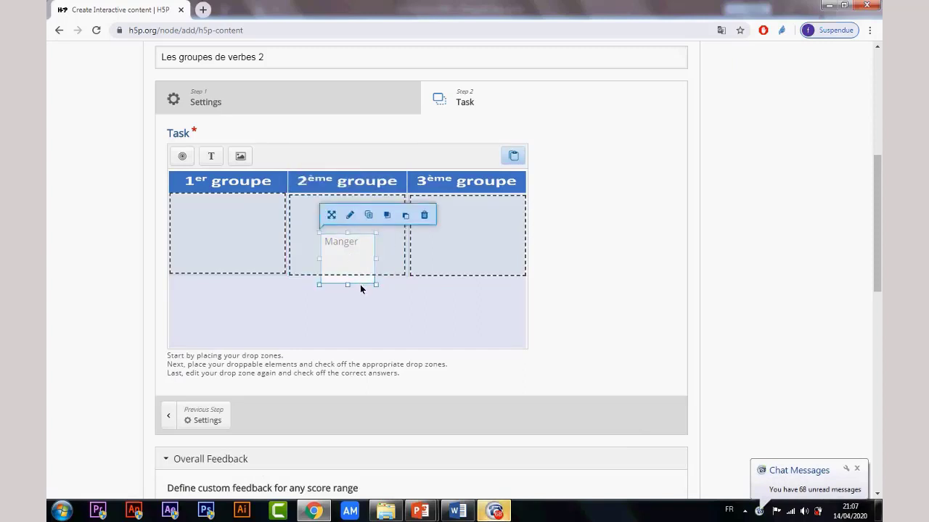
pyautogui.moveTo(360, 288); pyautogui.dragTo(211, 308)
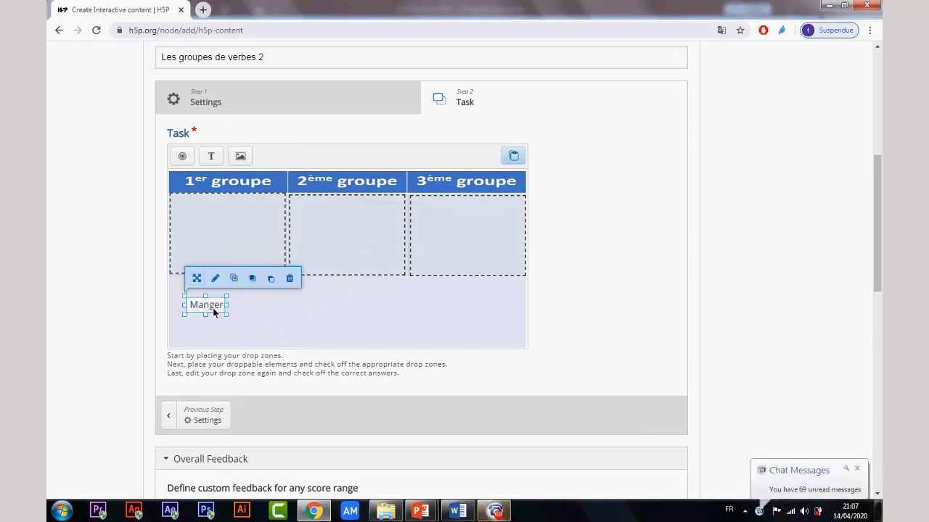
# Step: Make the "Manger" element droppable in all three drop zones: Premier, Deuxième and Troisième
pyautogui.doubleClick(207, 306)
pyautogui.click(228, 197)
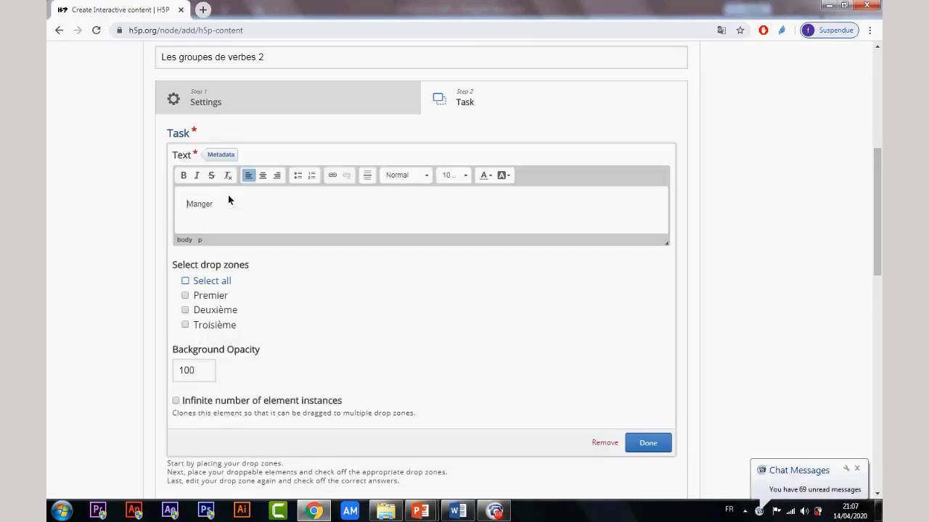
pyautogui.click(185, 282)
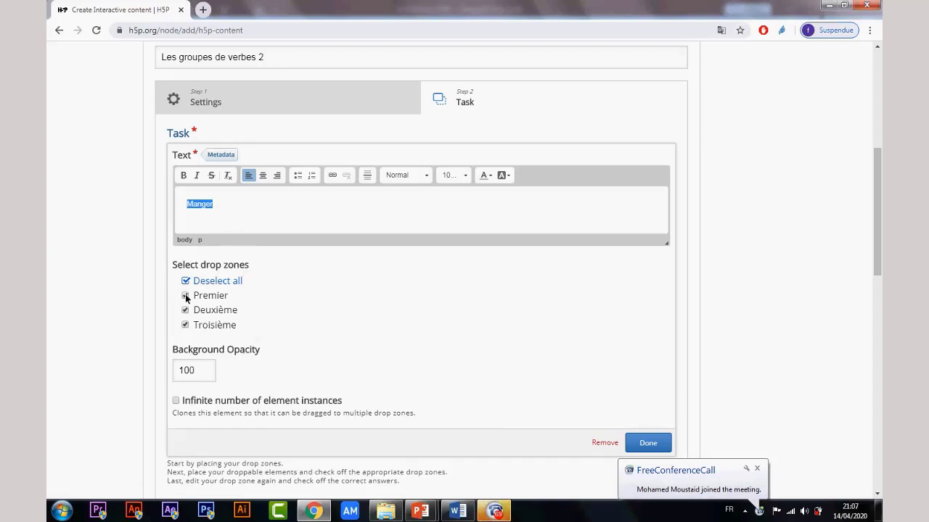
pyautogui.moveTo(230, 296); pyautogui.dragTo(194, 301)
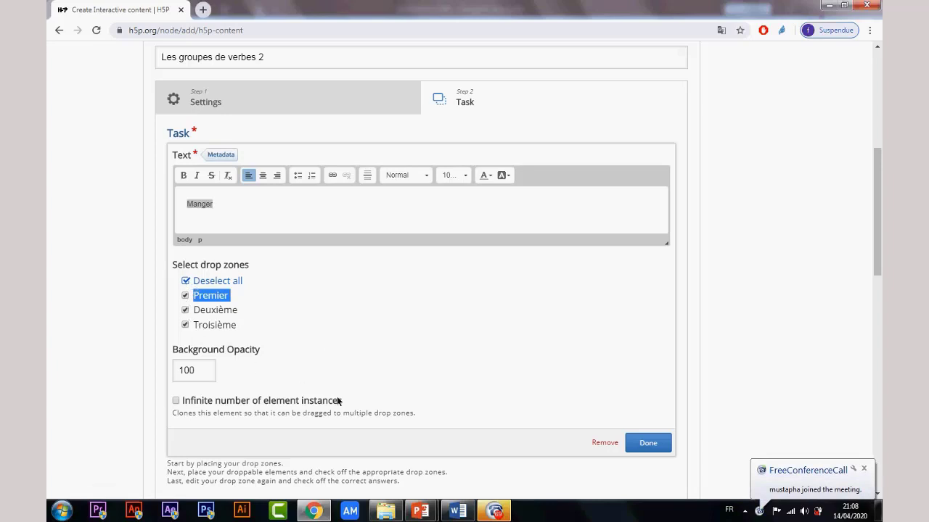
pyautogui.click(645, 441)
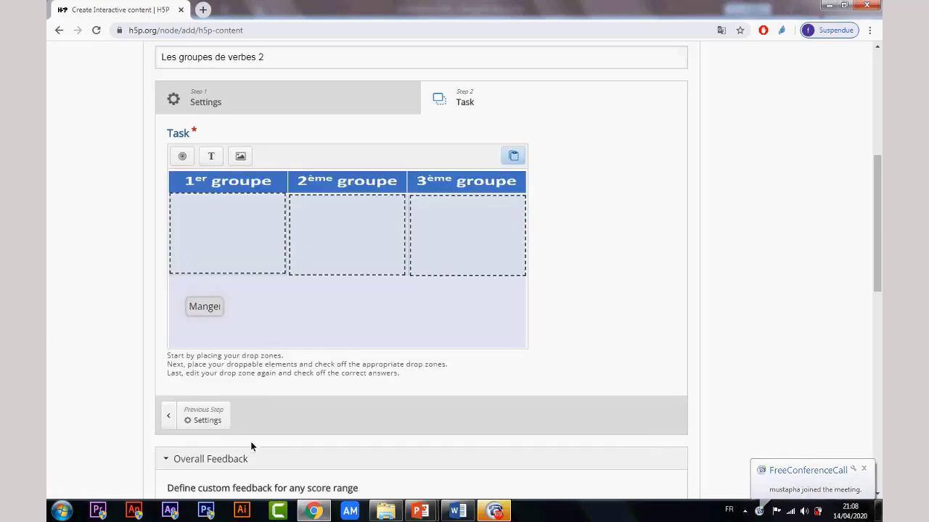
# Step: Widen the "Manger" element to about 90 × 34 so the whole word fits
pyautogui.click(207, 307)
pyautogui.moveTo(223, 311); pyautogui.dragTo(238, 312)
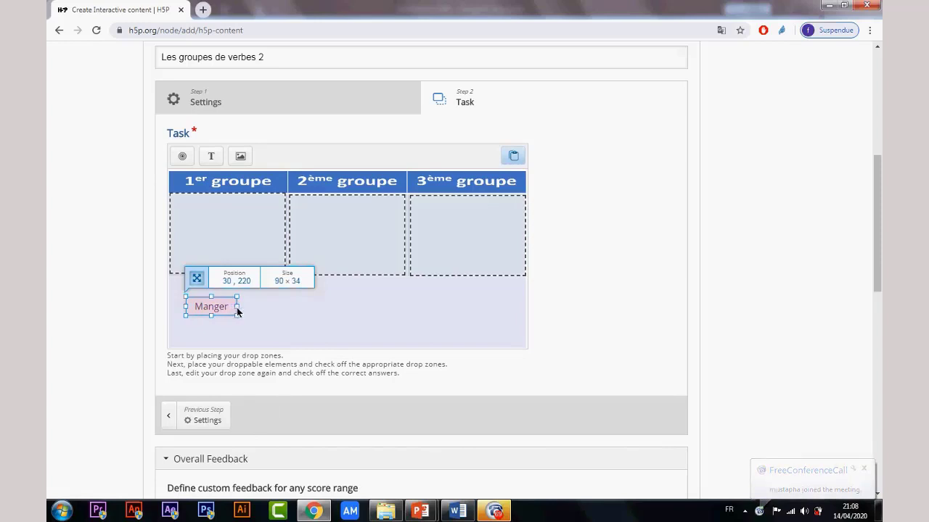
pyautogui.click(232, 312)
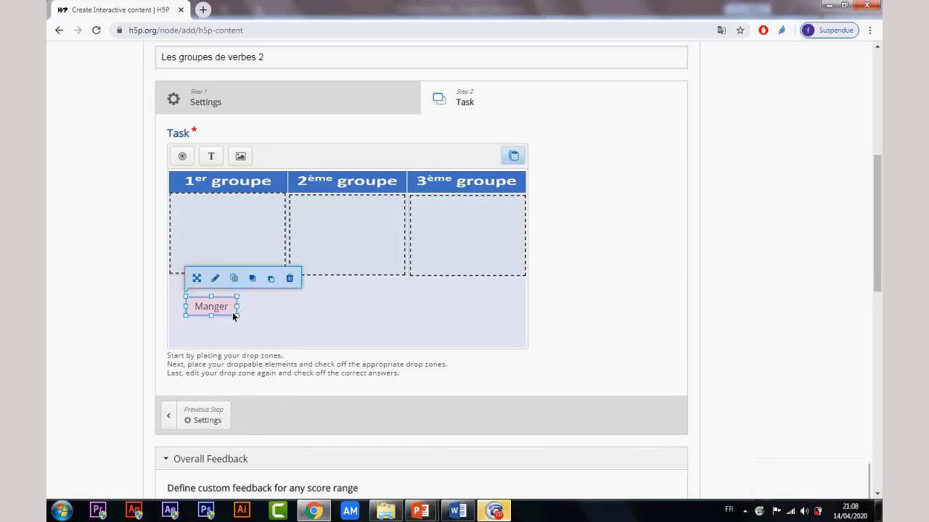
# Step: Copy the "Manger" element and paste five copies of it into the task
pyautogui.click(264, 311)
pyautogui.hotkey('ctrl', 'v')
pyautogui.hotkey('ctrl', 'v')
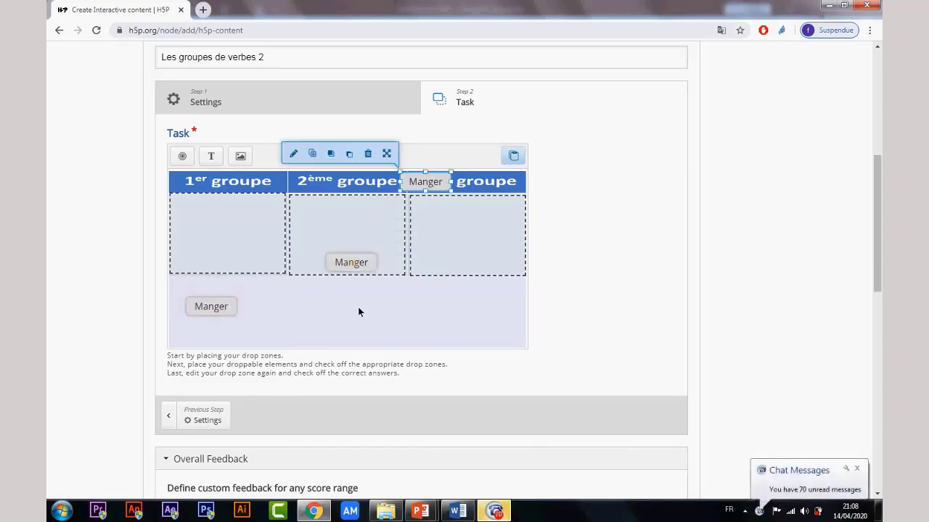
pyautogui.hotkey('ctrl', 'v')
pyautogui.hotkey('ctrl', 'v')
pyautogui.hotkey('ctrl', 'v')
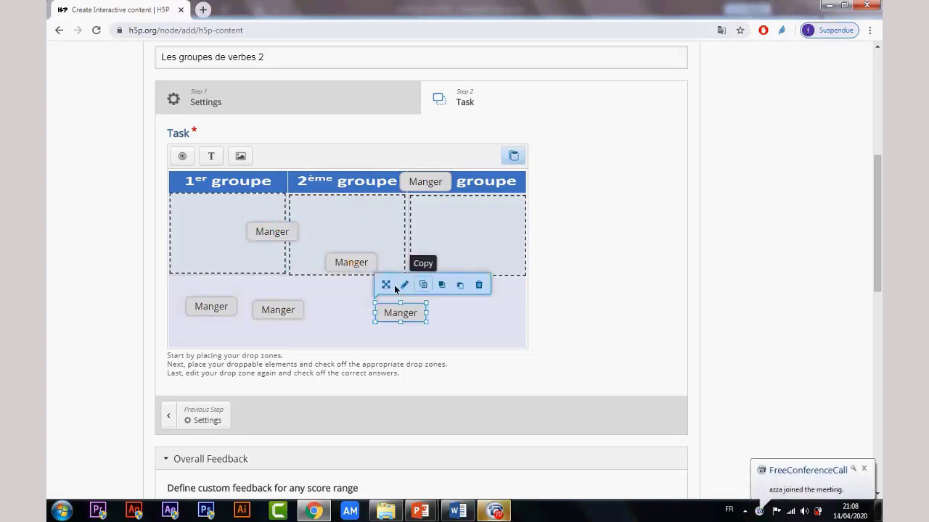
# Step: Arrange the six "Manger" elements in two rows of three in the empty area below the drop zones
pyautogui.moveTo(419, 182); pyautogui.dragTo(455, 307)
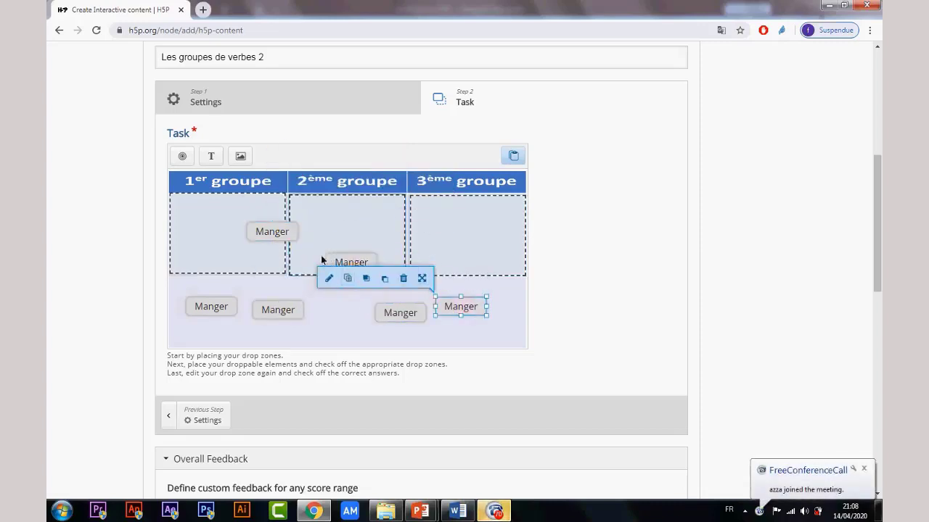
pyautogui.moveTo(272, 232); pyautogui.dragTo(347, 331)
pyautogui.moveTo(361, 265); pyautogui.dragTo(412, 304)
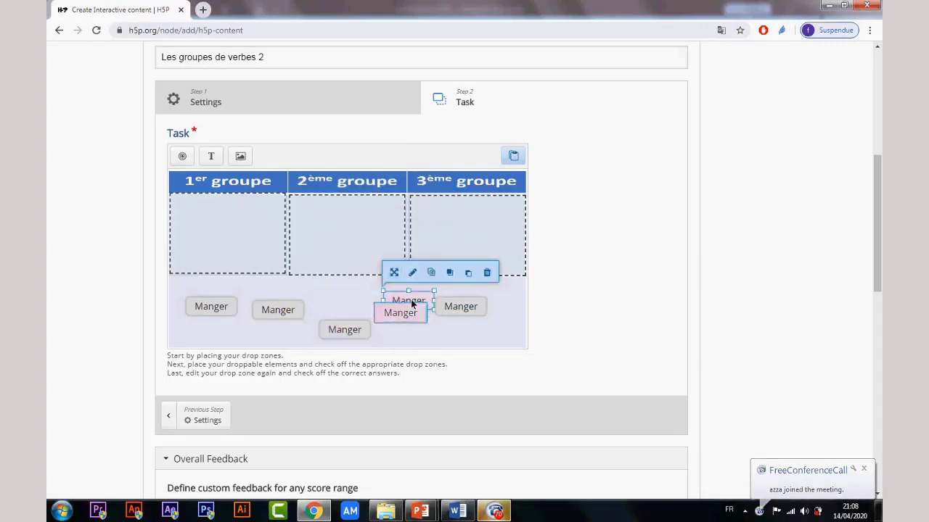
pyautogui.moveTo(278, 309); pyautogui.dragTo(280, 296)
pyautogui.click(225, 307)
pyautogui.click(279, 300)
pyautogui.moveTo(226, 307); pyautogui.dragTo(222, 328)
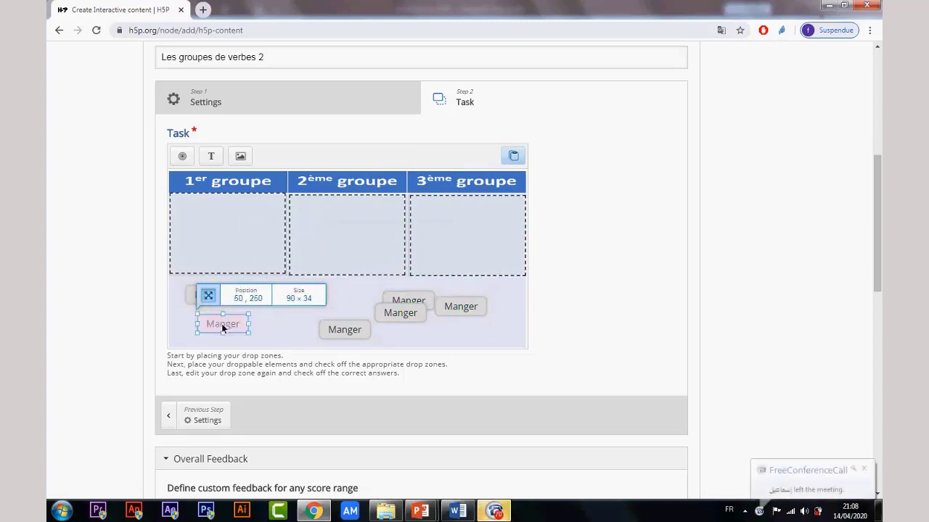
pyautogui.moveTo(345, 329); pyautogui.dragTo(310, 295)
pyautogui.moveTo(401, 312); pyautogui.dragTo(399, 338)
# Step: Open the middle "Manger" element of the upper row for editing and select its text
pyautogui.click(309, 297)
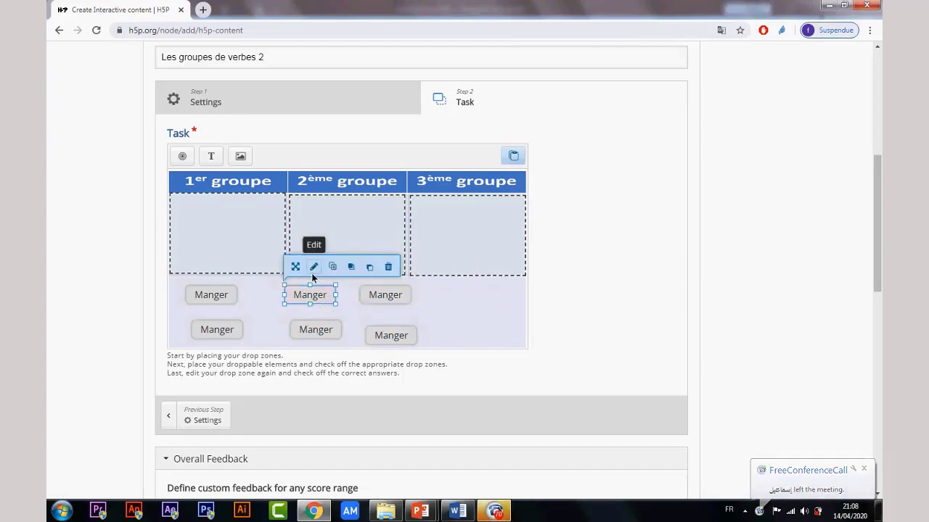
pyautogui.click(313, 275)
pyautogui.click(213, 186)
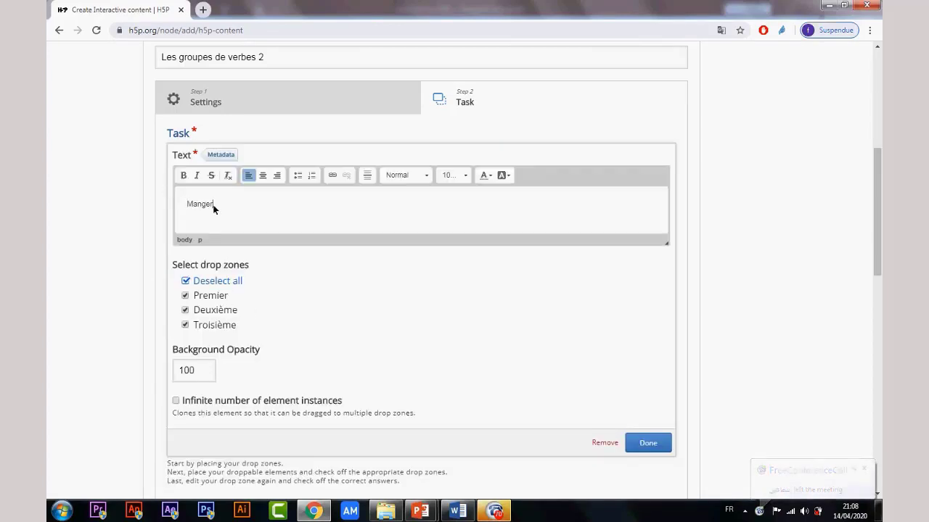
pyautogui.moveTo(214, 208); pyautogui.dragTo(179, 220)
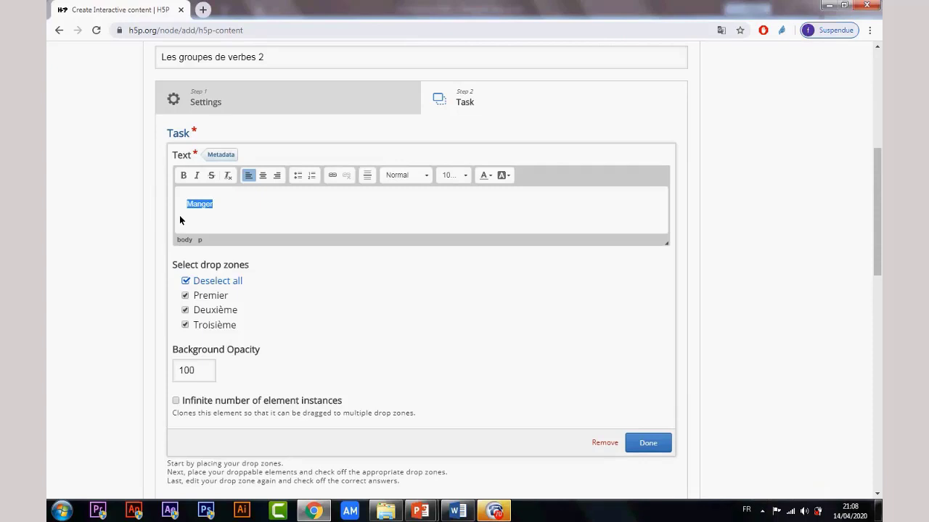
# Step: Change the text of the second upper-row draggable word to Danser and the third to Finir
pyautogui.write('Danser')
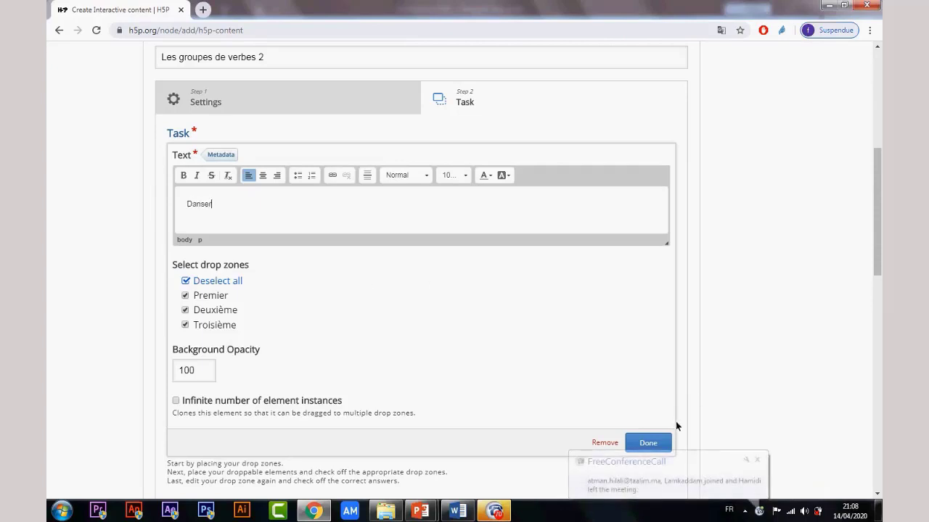
pyautogui.click(648, 442)
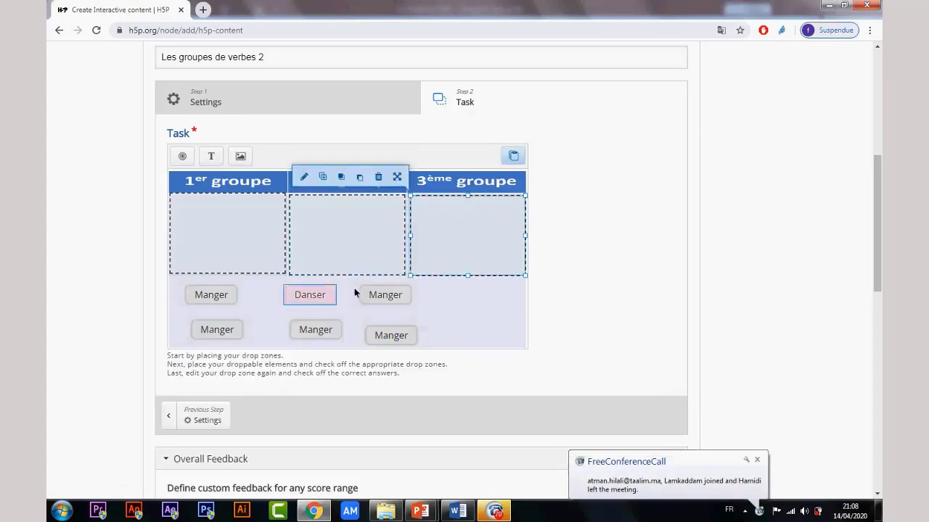
pyautogui.click(378, 299)
pyautogui.click(383, 270)
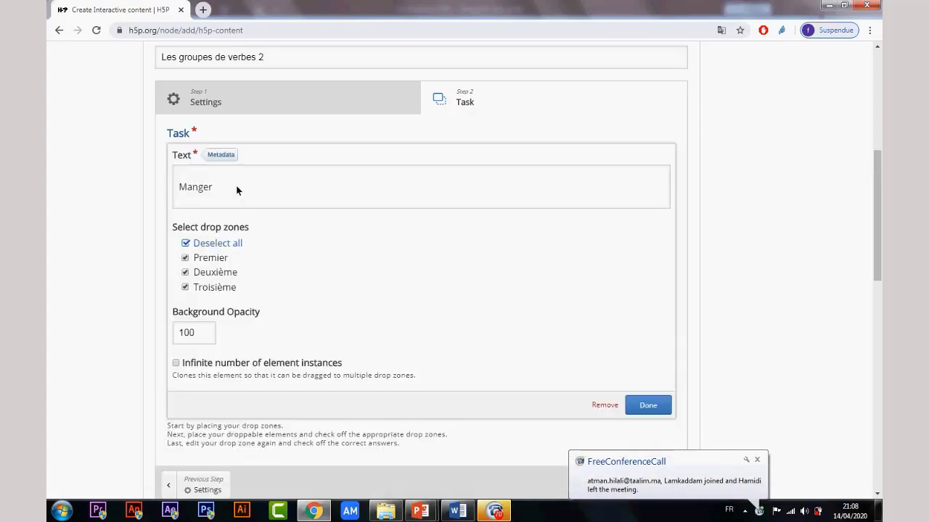
pyautogui.moveTo(236, 191); pyautogui.dragTo(46, 209)
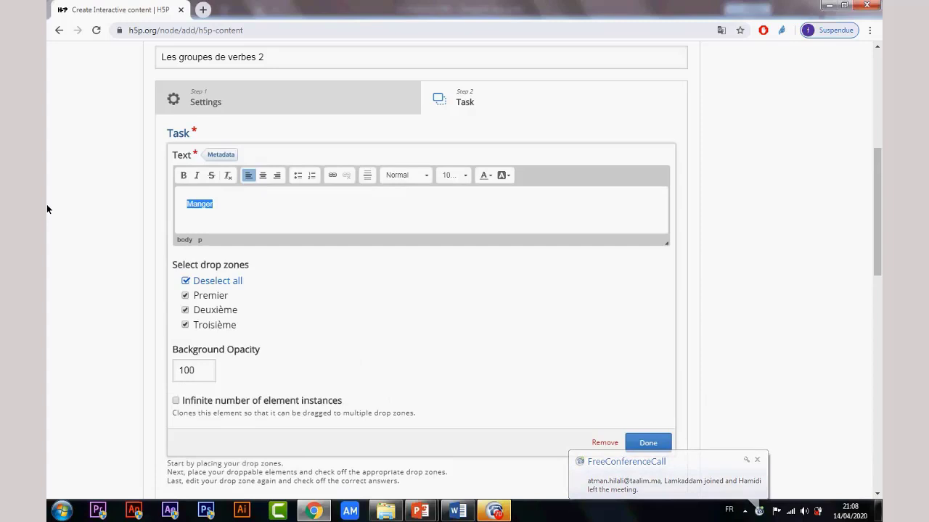
pyautogui.write('Finir')
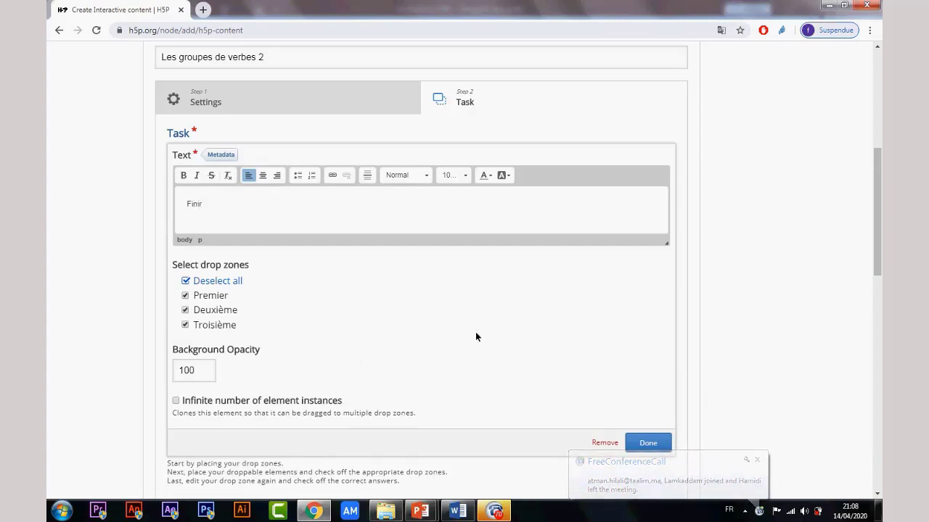
pyautogui.click(648, 443)
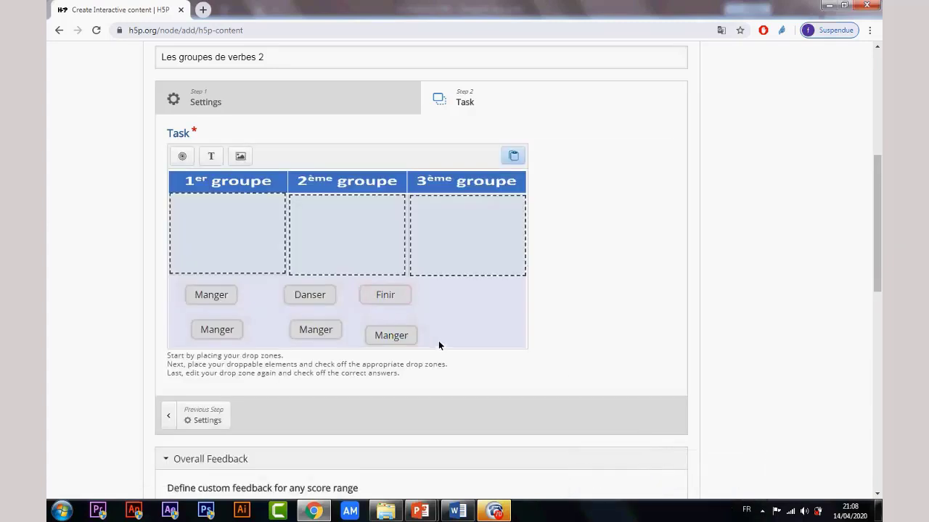
# Step: Replace the text of the first Manger element in the lower row with Grandir
pyautogui.click(217, 330)
pyautogui.click(219, 300)
pyautogui.moveTo(210, 194); pyautogui.dragTo(47, 205)
pyautogui.write('Gr')
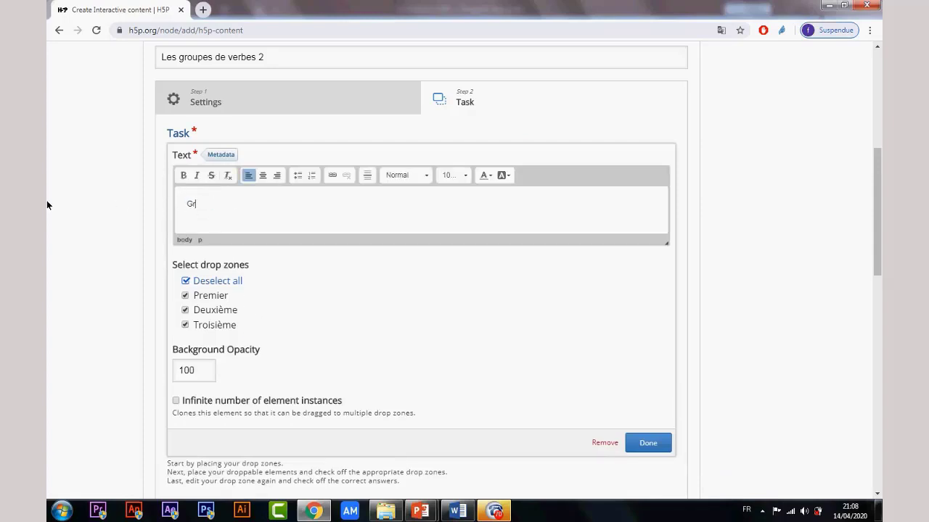
pyautogui.write('andir')
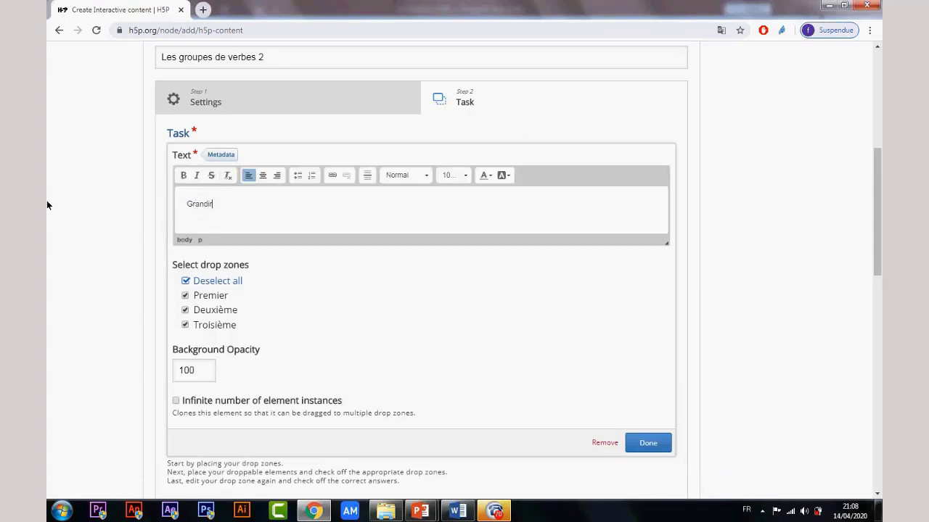
pyautogui.click(647, 443)
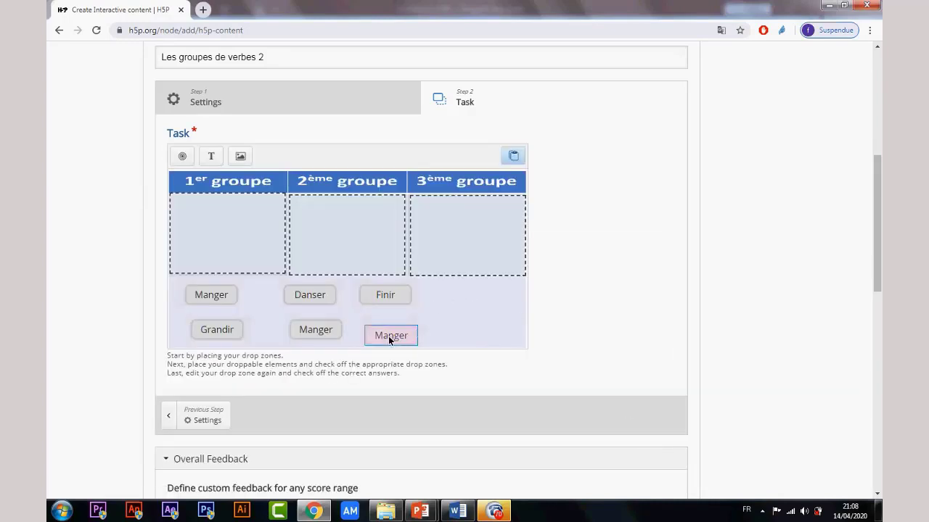
# Step: Replace the text of the middle Manger element in the lower row with Prendre
pyautogui.click(318, 332)
pyautogui.doubleClick(318, 333)
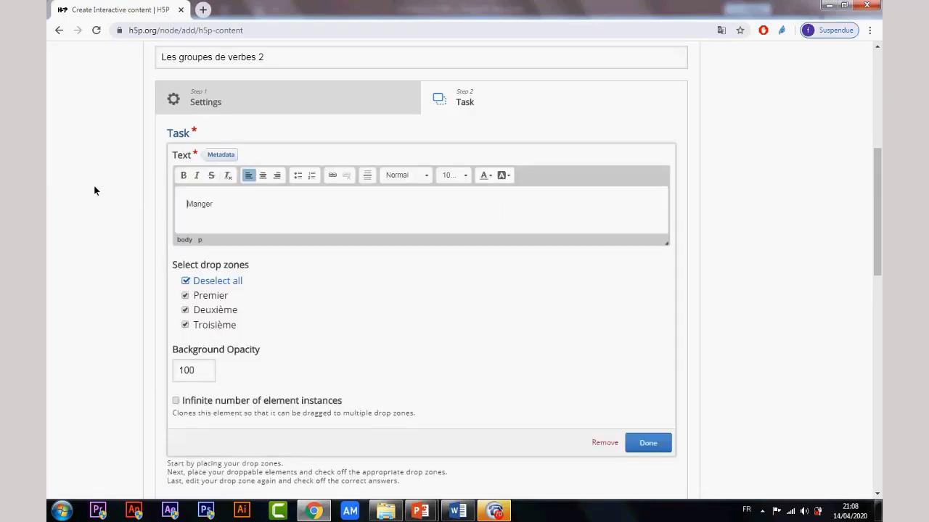
pyautogui.moveTo(220, 209); pyautogui.dragTo(100, 207)
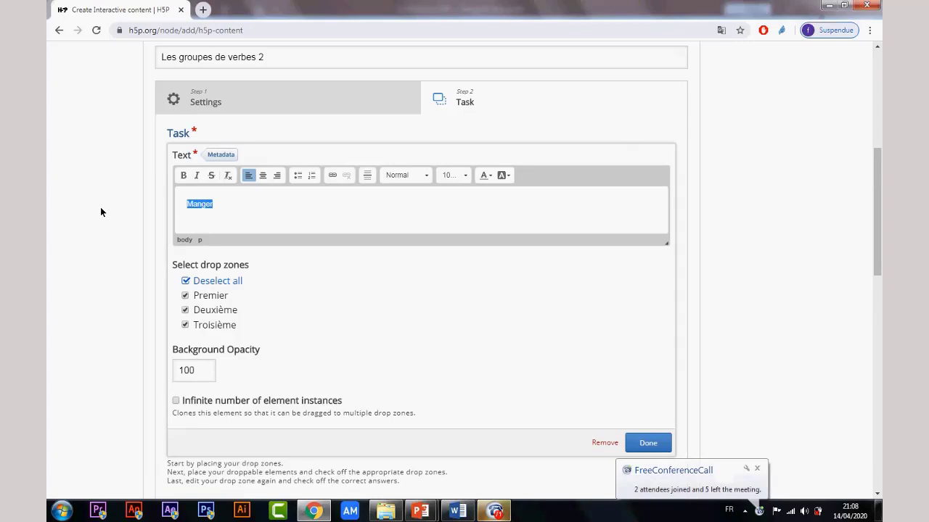
pyautogui.click(100, 206)
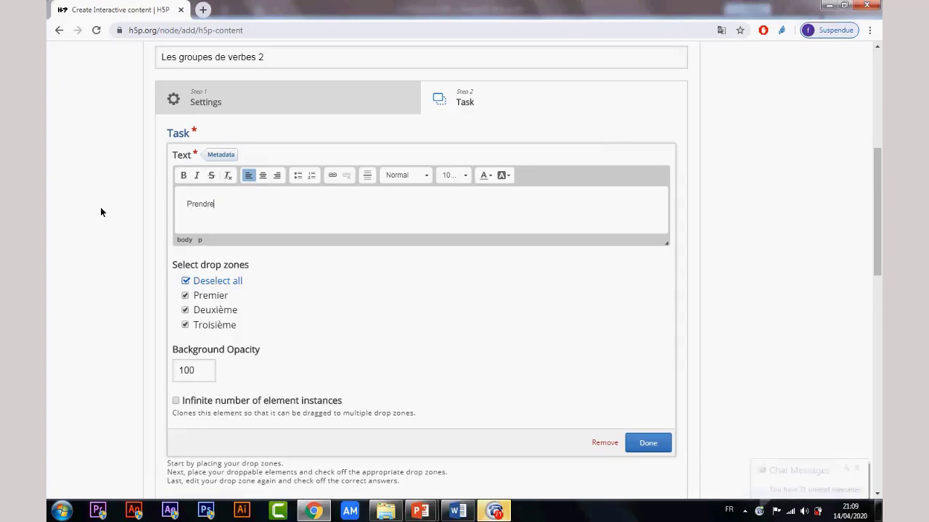
pyautogui.click(648, 443)
# Step: Replace the text of the last Manger element in the lower row with Apprendre
pyautogui.click(391, 335)
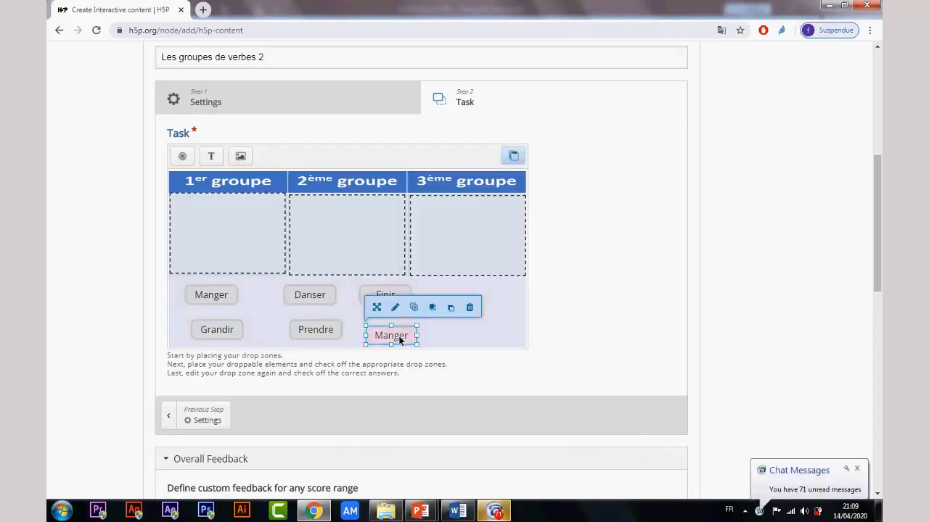
pyautogui.doubleClick(387, 333)
pyautogui.doubleClick(215, 207)
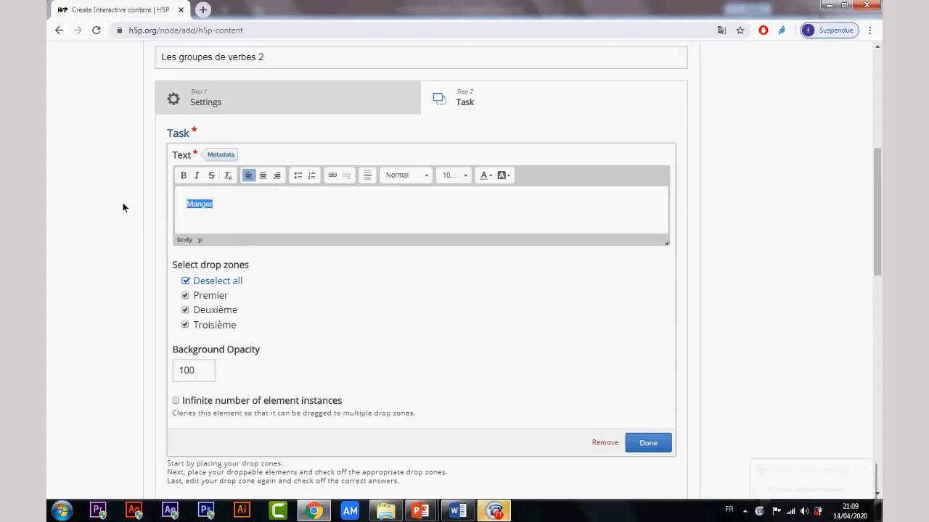
pyautogui.write('Apprendre')
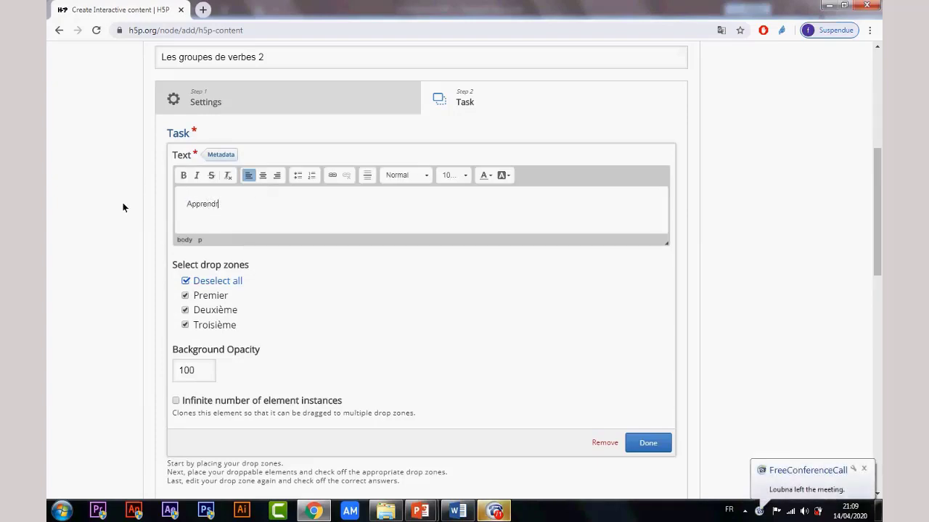
pyautogui.click(647, 443)
# Step: Align the six draggable words in three columns: Manger over Grandir, Danser over Prendre, Finir over Apprendre
pyautogui.moveTo(392, 300); pyautogui.dragTo(434, 303)
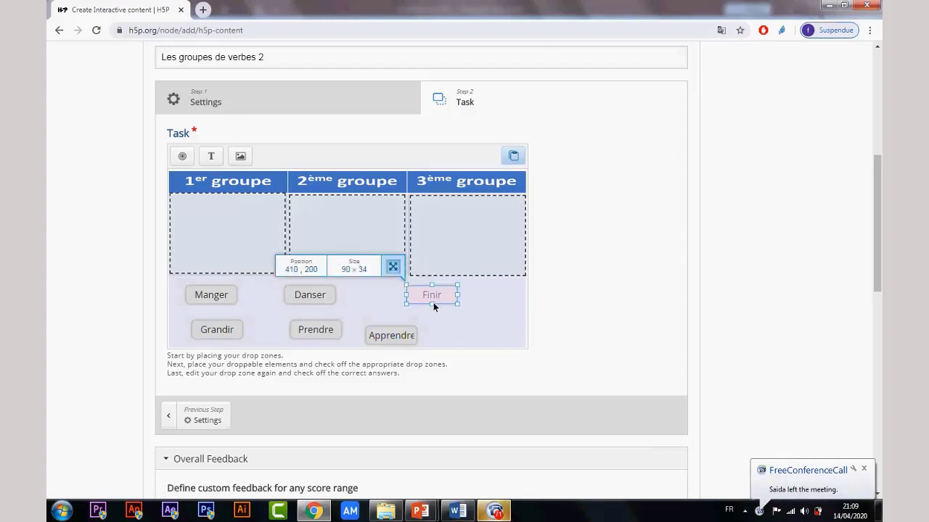
pyautogui.moveTo(396, 336); pyautogui.dragTo(431, 330)
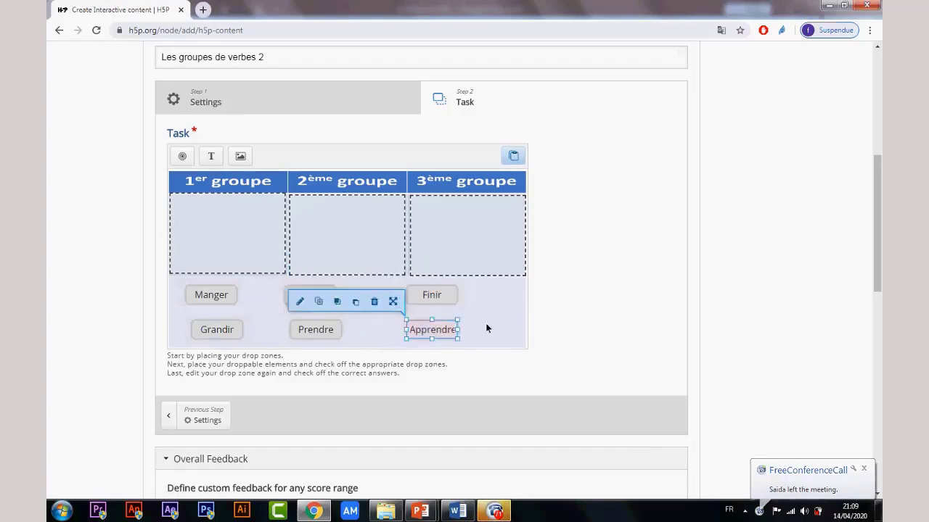
pyautogui.moveTo(306, 308); pyautogui.dragTo(314, 303)
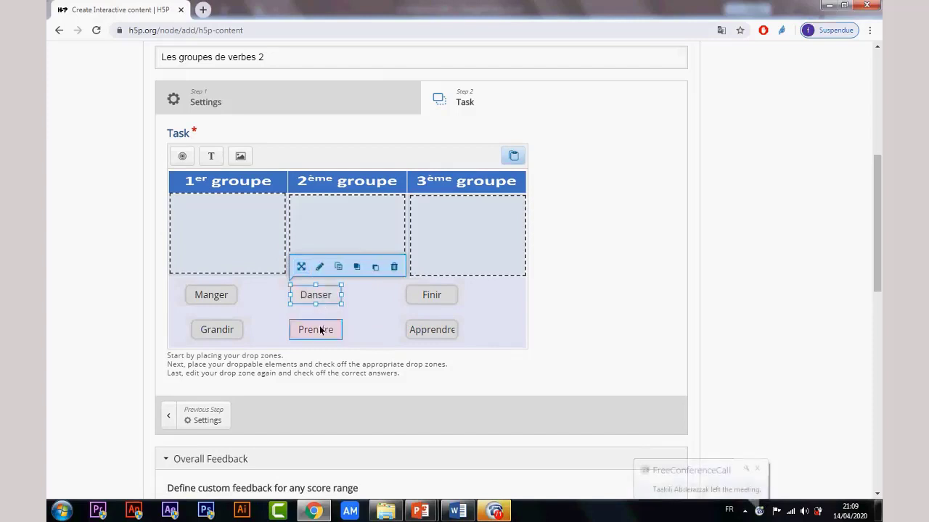
pyautogui.click(317, 331)
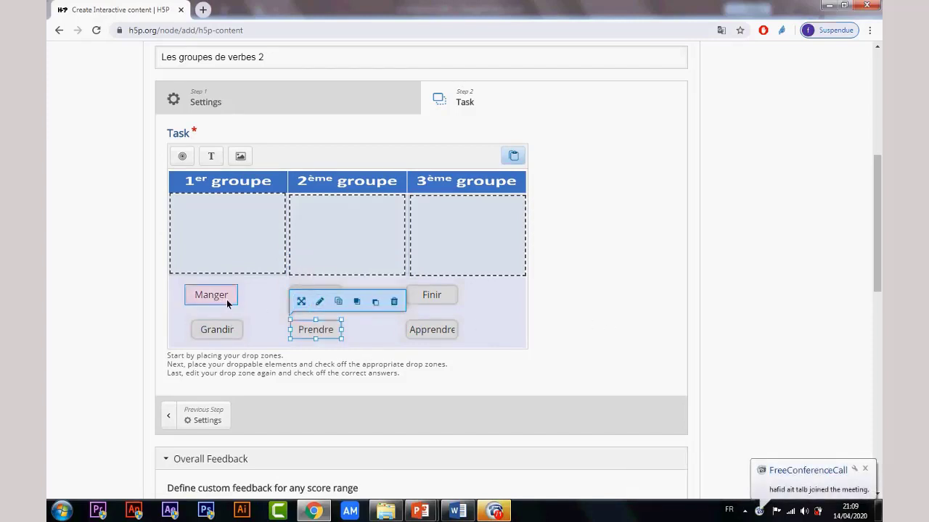
pyautogui.moveTo(219, 298)
pyautogui.mouseDown()
pyautogui.moveTo(324, 242)
pyautogui.moveTo(447, 257)
pyautogui.moveTo(280, 277)
pyautogui.moveTo(227, 298)
pyautogui.mouseUp()
# Step: Nudge the drop zone under the 1er groupe heading into place within its column
pyautogui.click(231, 233)
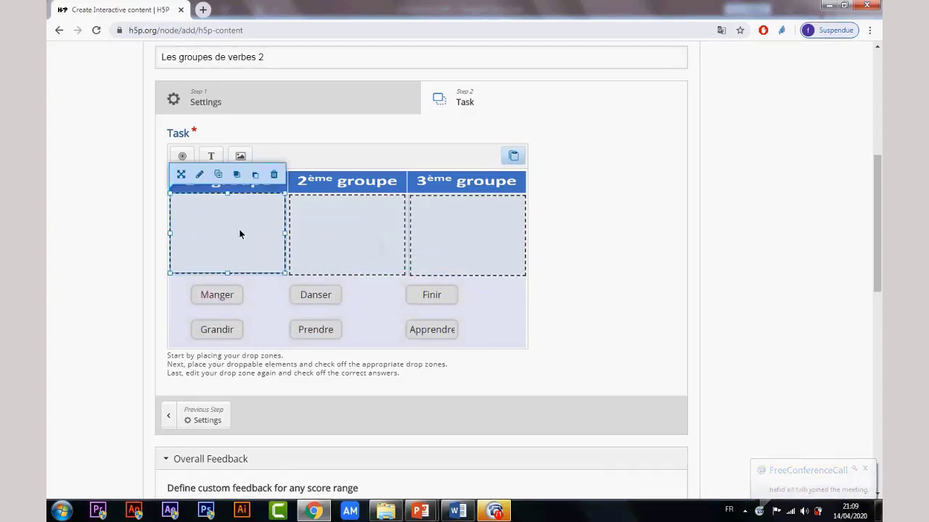
pyautogui.moveTo(239, 233); pyautogui.dragTo(204, 244)
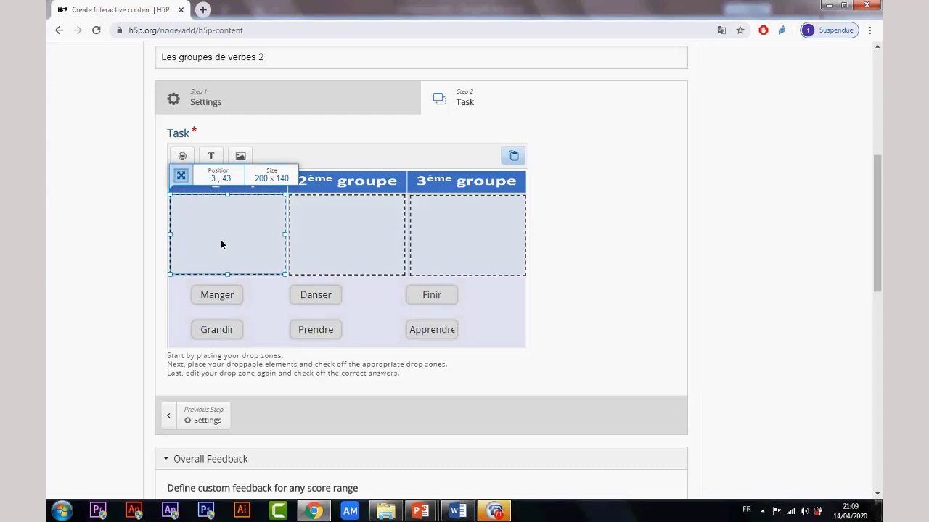
pyautogui.moveTo(221, 245); pyautogui.dragTo(205, 233)
# Step: Set Manger and Danser as the correct elements of the Premier drop zone
pyautogui.doubleClick(205, 232)
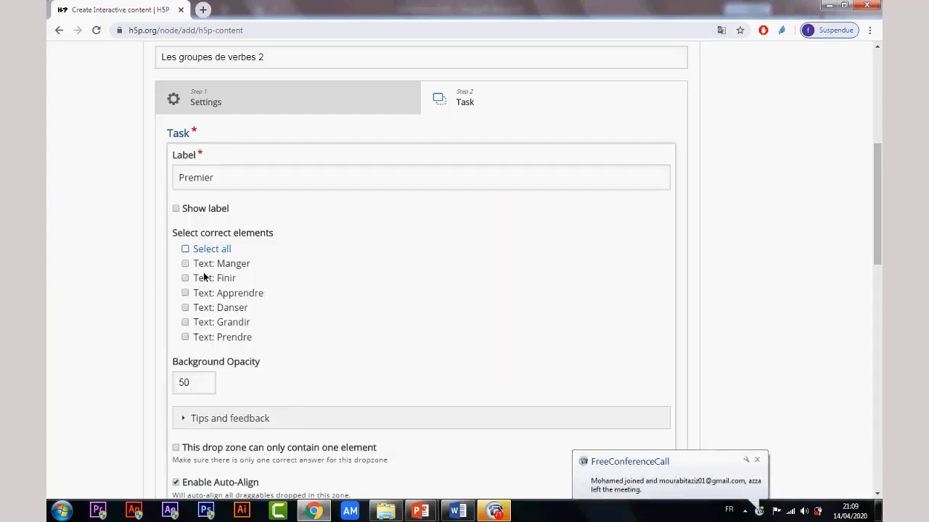
pyautogui.click(185, 263)
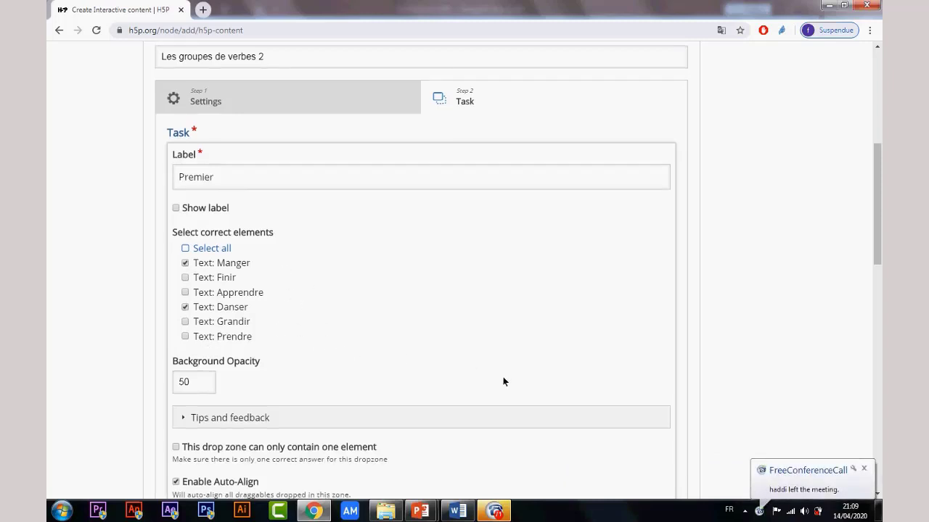
pyautogui.scroll(-3, 507, 374)
pyautogui.click(657, 354)
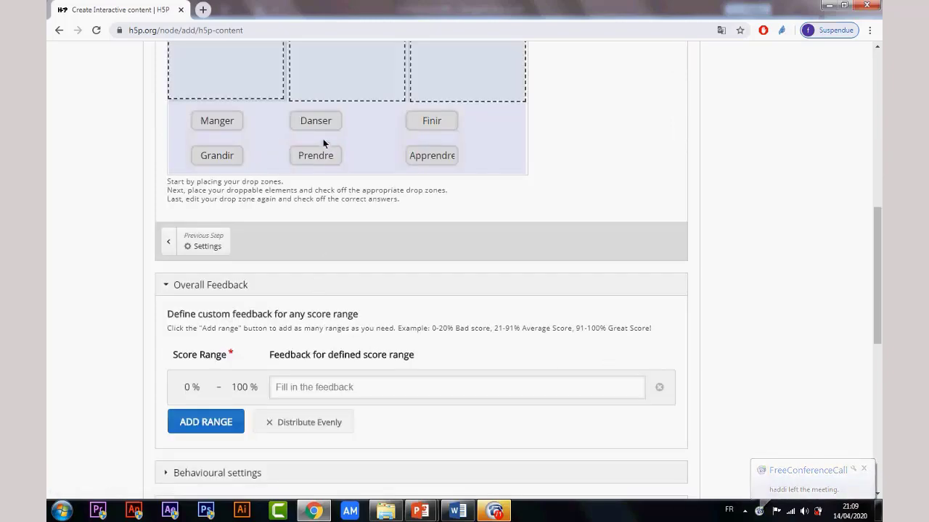
# Step: Set Finir and Grandir as the correct elements of the Deuxième drop zone
pyautogui.scroll(2, 402, 252)
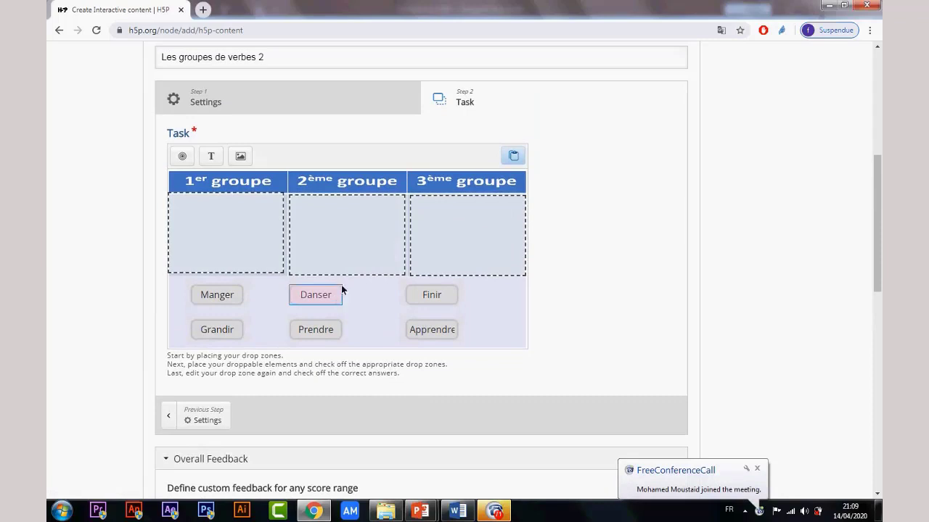
pyautogui.doubleClick(356, 261)
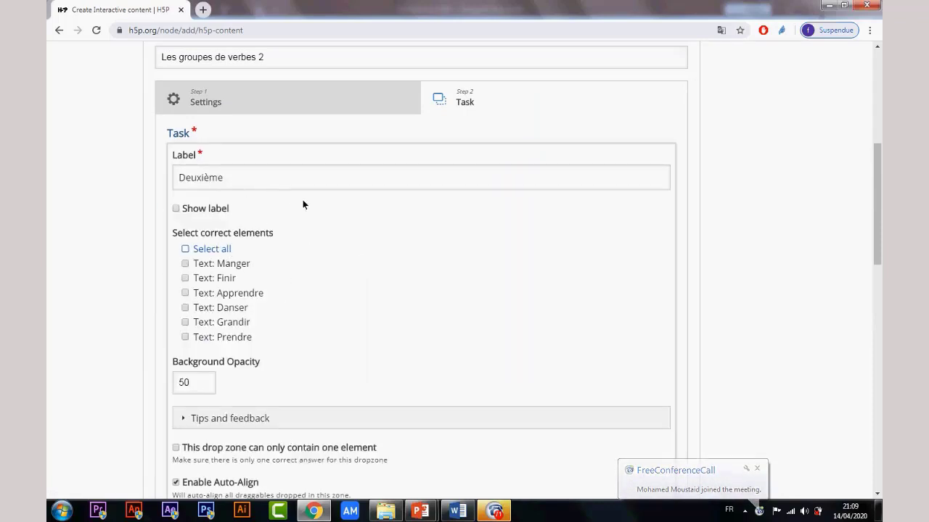
pyautogui.click(184, 277)
pyautogui.click(190, 322)
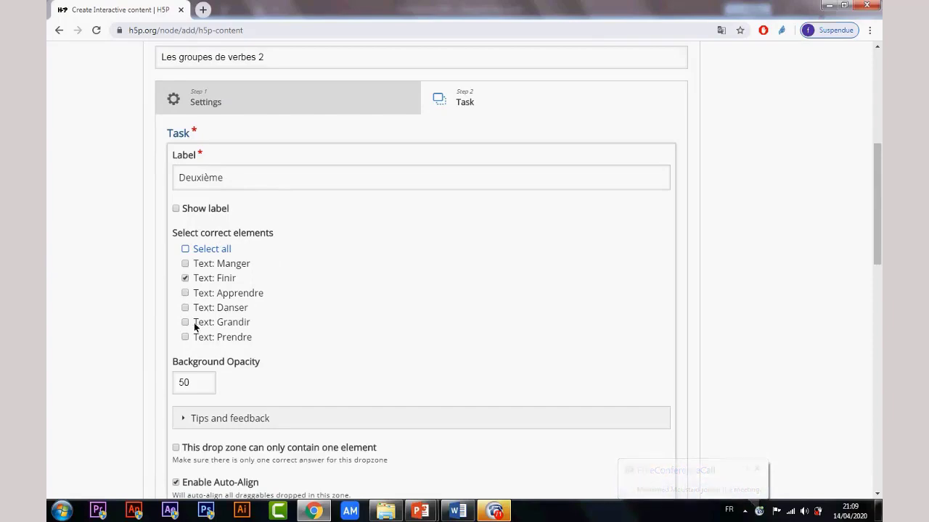
pyautogui.scroll(-2, 360, 351)
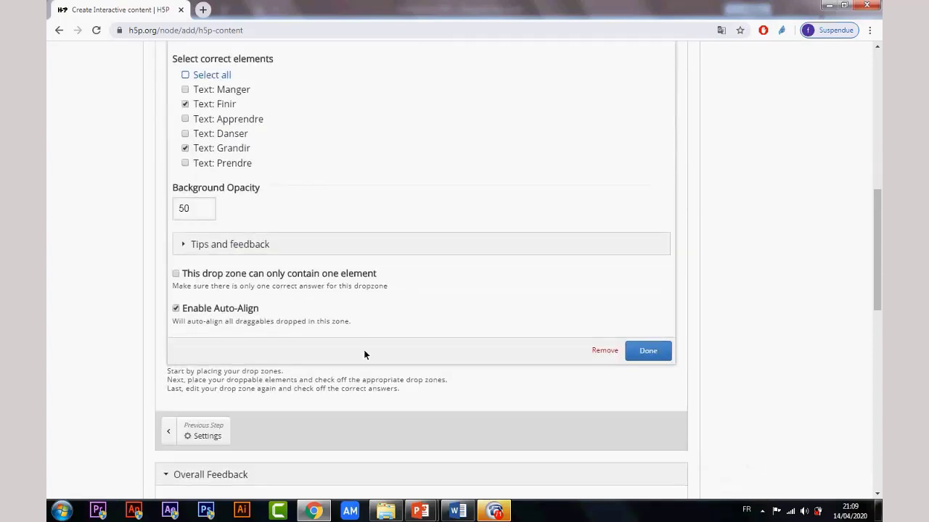
pyautogui.click(648, 351)
# Step: Set Apprendre and Prendre as the correct elements of the Troisième drop zone
pyautogui.scroll(2, 455, 283)
pyautogui.click(458, 191)
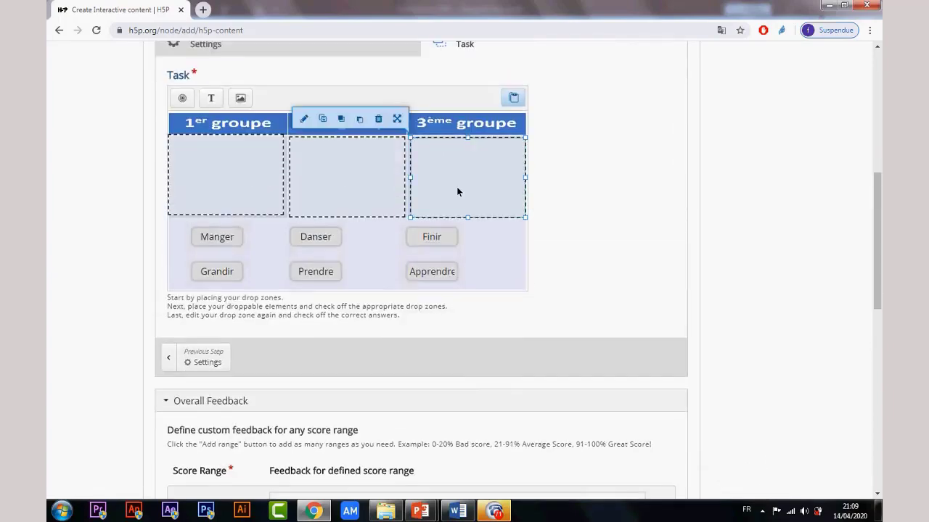
pyautogui.doubleClick(457, 177)
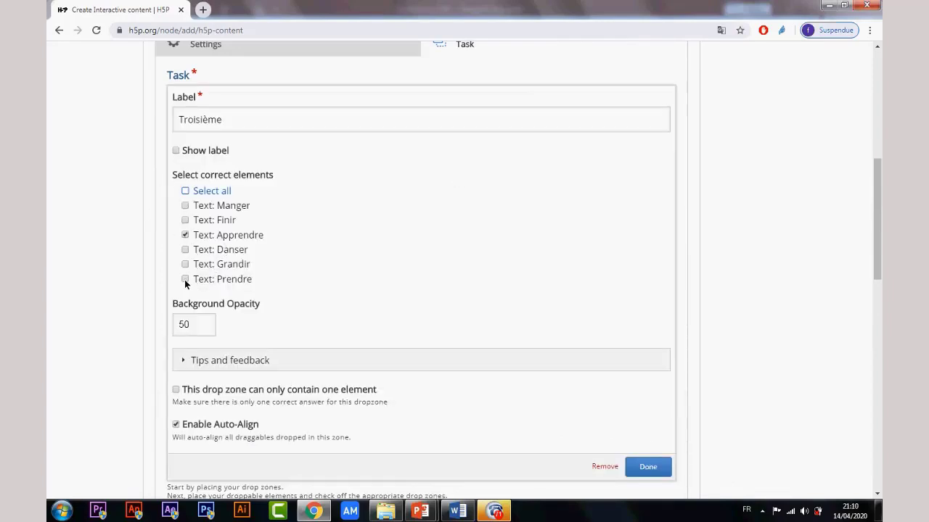
pyautogui.click(653, 469)
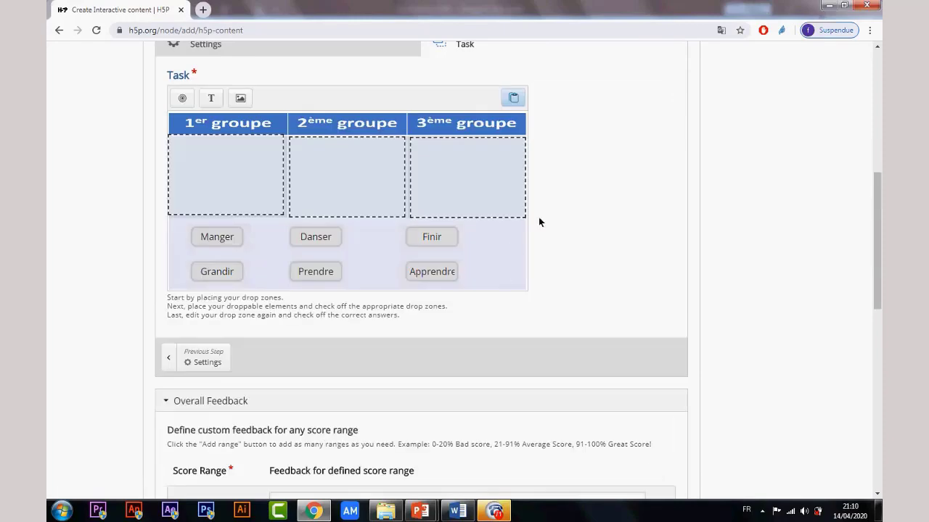
# Step: Save the Les groupes de verbes 2 content and view the finished exercise
pyautogui.scroll(-5, 580, 275)
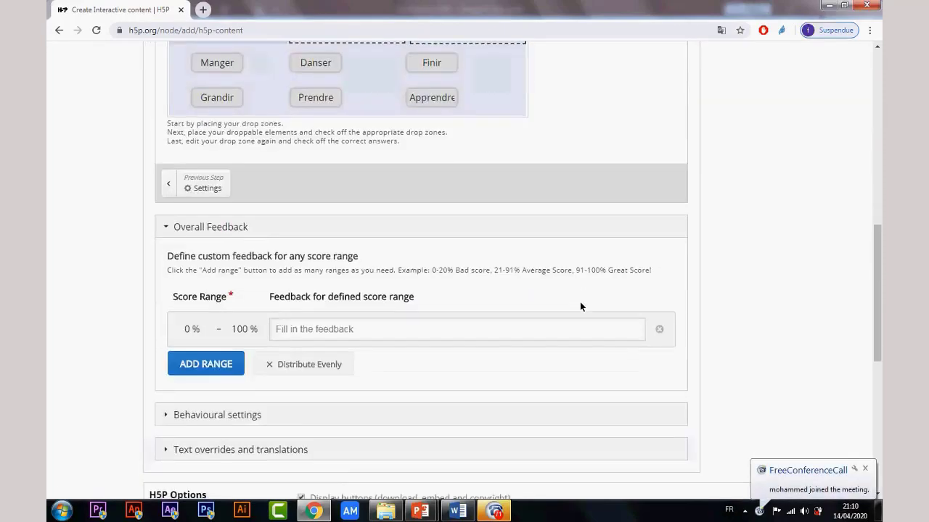
pyautogui.scroll(-5, 557, 302)
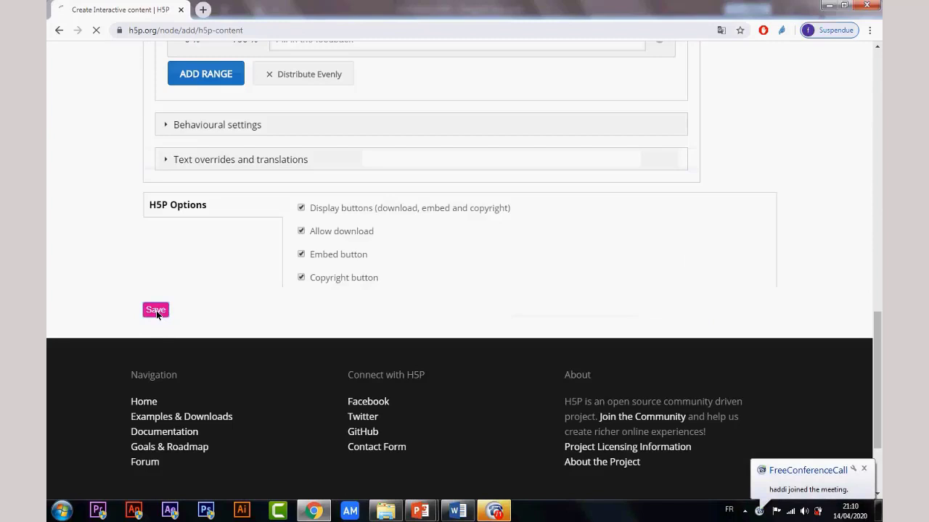
pyautogui.click(156, 309)
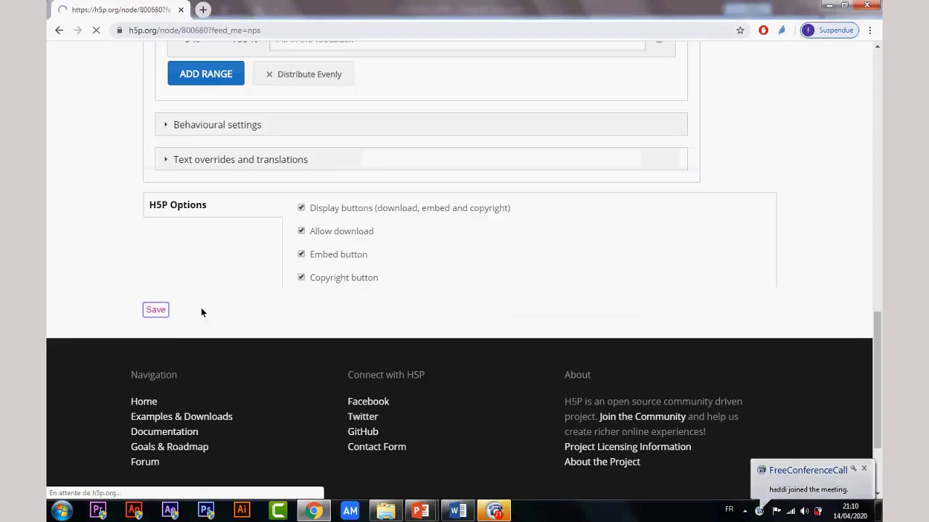
pyautogui.scroll(-5, 506, 312)
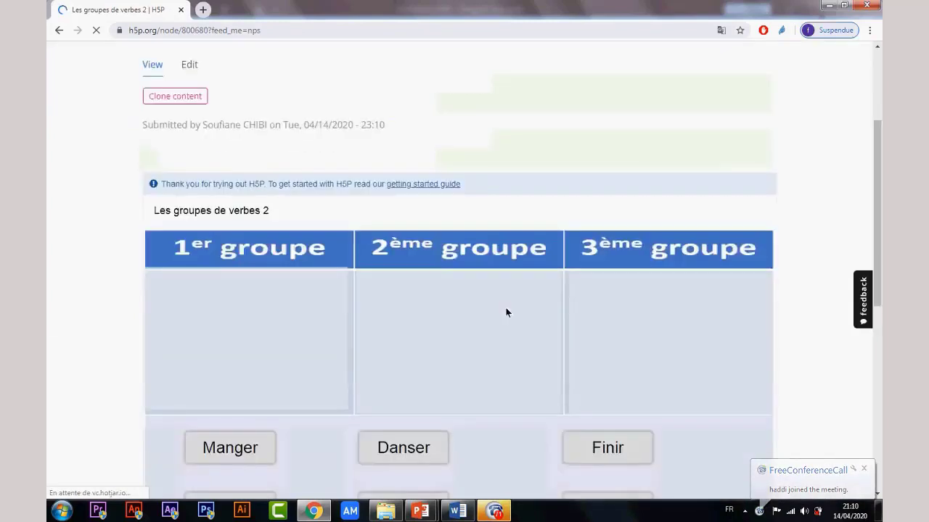
# Step: Sort Manger and Danser into the 1er groupe, Finir and Grandir into the 2ème groupe, and Prendre and Apprendre into the 3ème groupe
pyautogui.scroll(3, 514, 351)
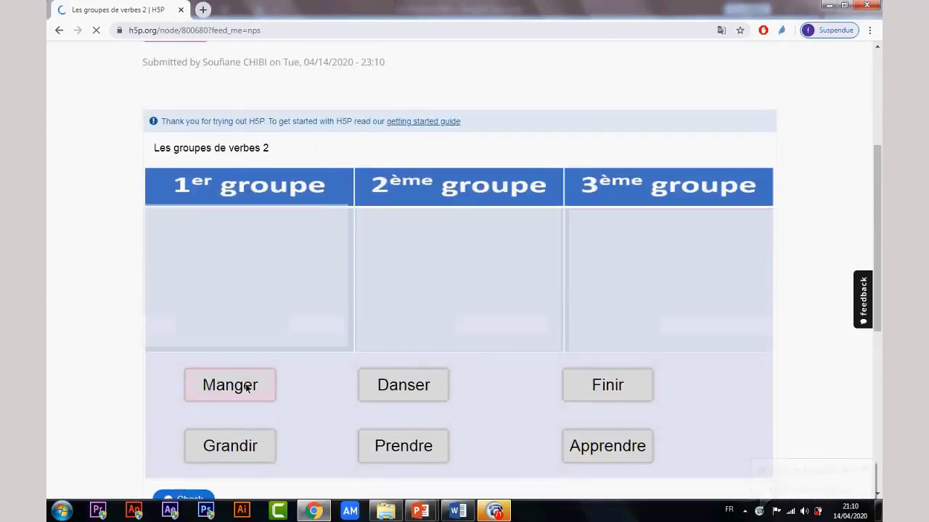
pyautogui.moveTo(257, 384); pyautogui.dragTo(253, 261)
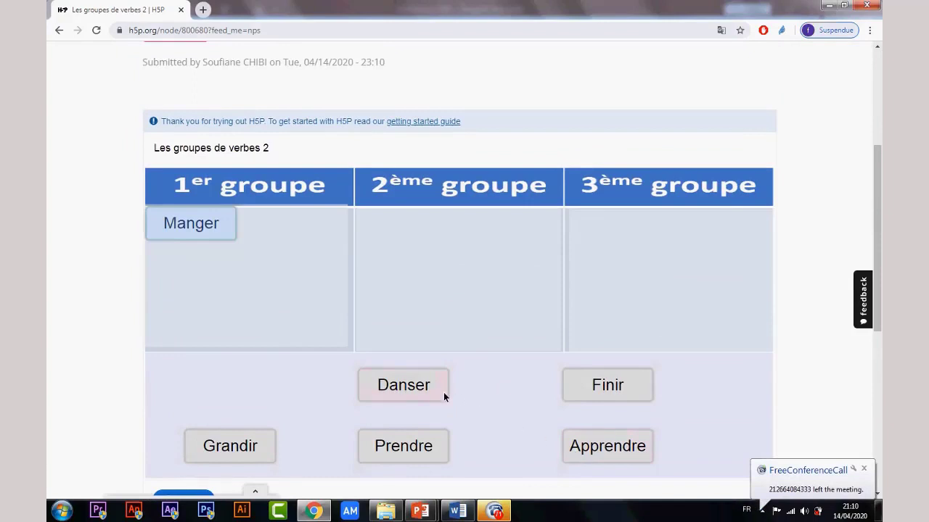
pyautogui.moveTo(444, 392); pyautogui.dragTo(268, 297)
pyautogui.moveTo(414, 446); pyautogui.dragTo(695, 246)
pyautogui.moveTo(610, 449); pyautogui.dragTo(664, 330)
pyautogui.moveTo(608, 384); pyautogui.dragTo(522, 316)
pyautogui.moveTo(230, 446); pyautogui.dragTo(421, 319)
# Step: Check the answers of the completed exercise and review the marks on each verb and the score
pyautogui.scroll(-2, 366, 377)
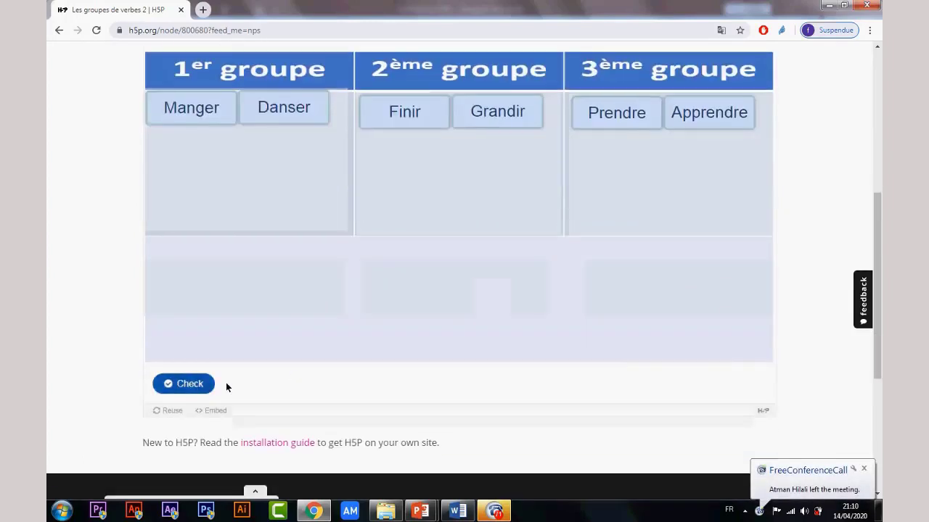
pyautogui.click(185, 384)
pyautogui.scroll(1, 395, 373)
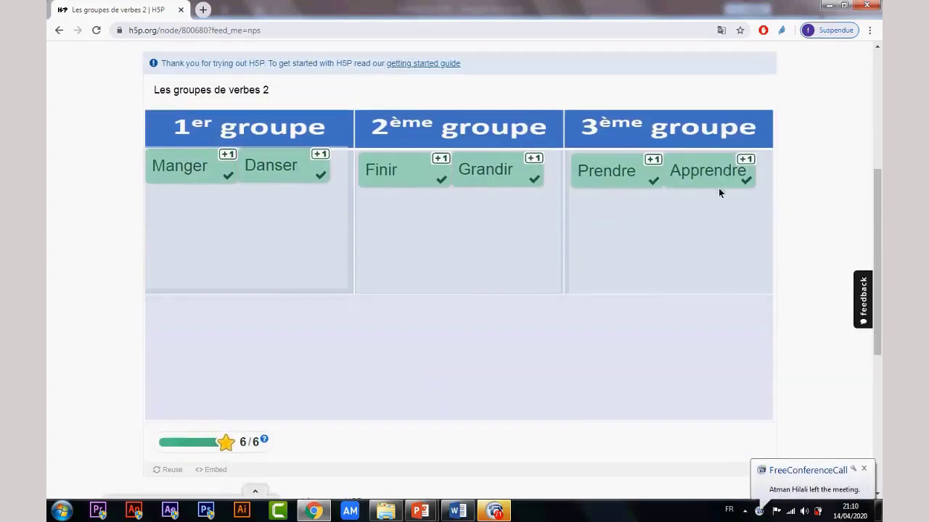
pyautogui.scroll(-1, 312, 376)
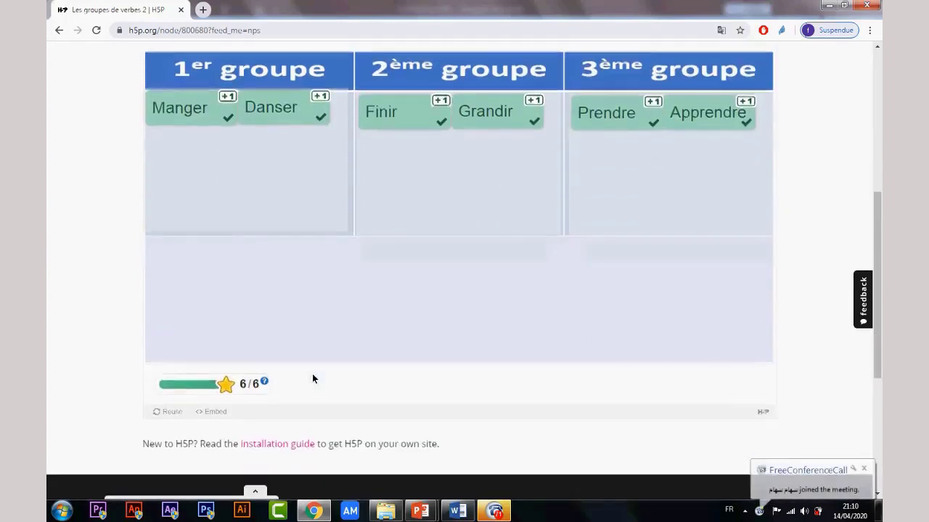
# Step: Open Les groupes de verbes 2 for editing and save it again to reload the exercise with unsorted verbs
pyautogui.scroll(3, 305, 375)
pyautogui.scroll(3, 303, 376)
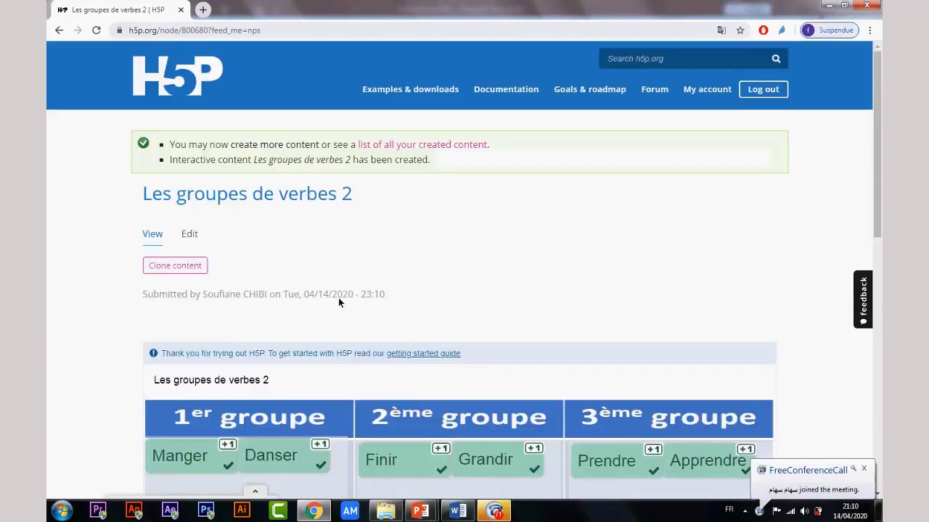
pyautogui.click(190, 234)
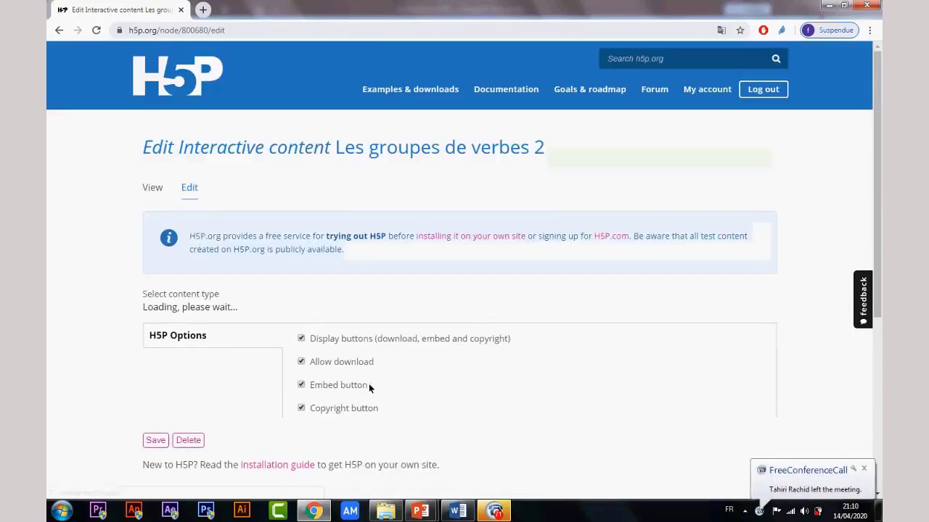
pyautogui.scroll(-2, 369, 385)
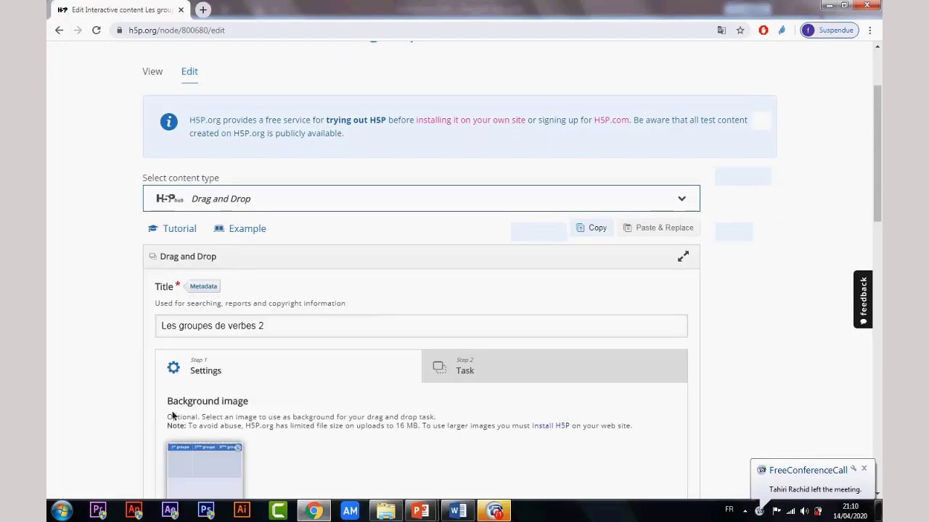
pyautogui.scroll(-10, 286, 408)
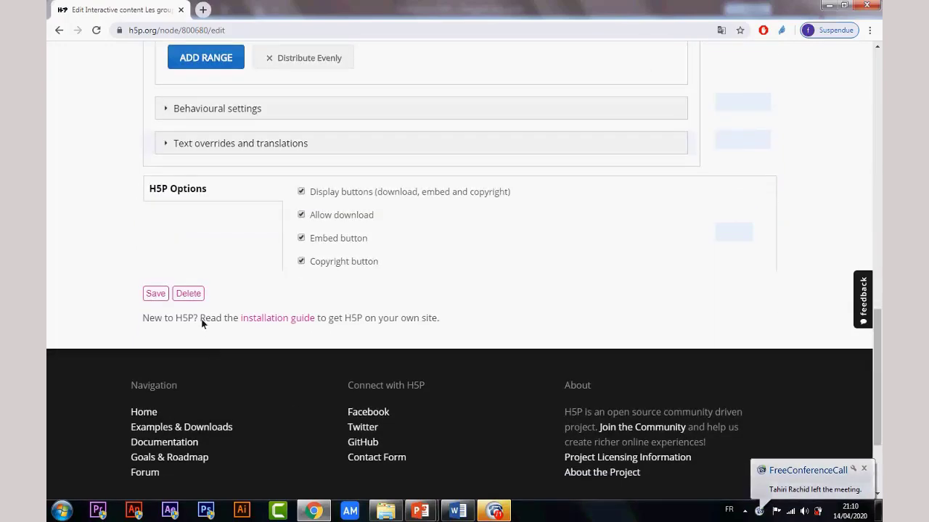
pyautogui.click(154, 295)
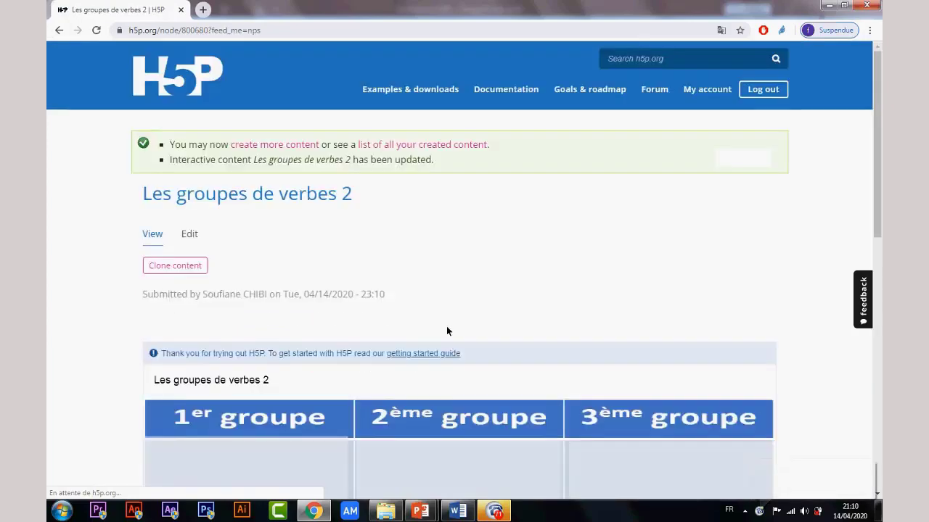
# Step: Sort Manger and Apprendre into the 1er groupe, and Danser, Prendre, Finir and Grandir into the 2ème groupe
pyautogui.scroll(-4, 386, 341)
pyautogui.scroll(-1, 461, 373)
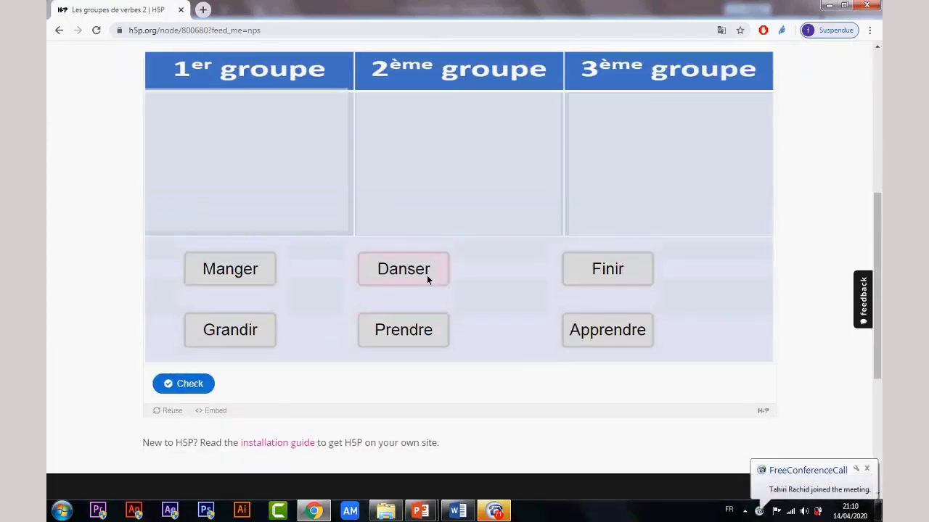
pyautogui.moveTo(427, 275); pyautogui.dragTo(471, 178)
pyautogui.moveTo(411, 340); pyautogui.dragTo(445, 196)
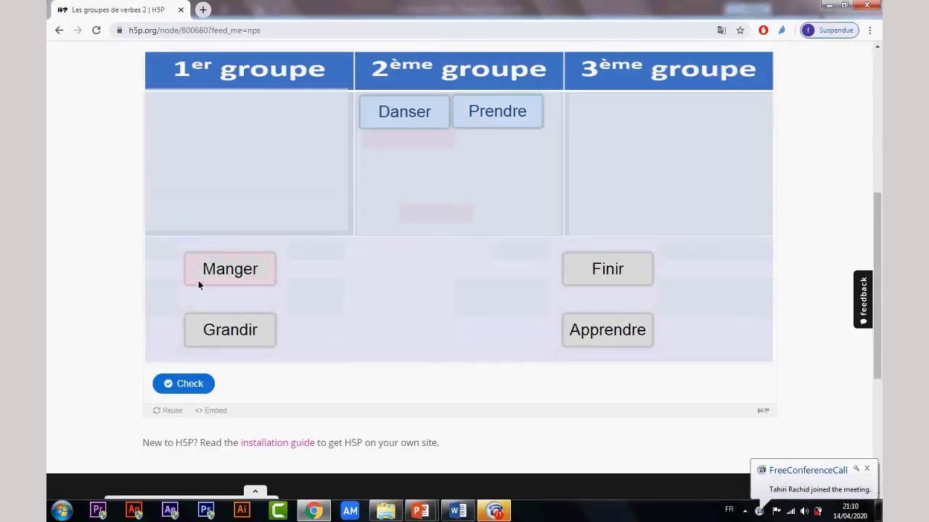
pyautogui.moveTo(227, 273); pyautogui.dragTo(249, 185)
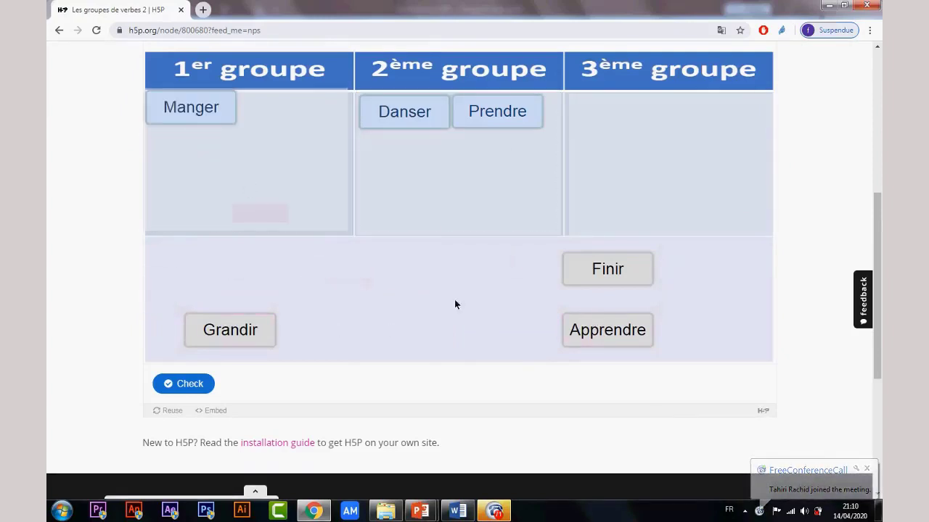
pyautogui.moveTo(610, 277); pyautogui.dragTo(419, 237)
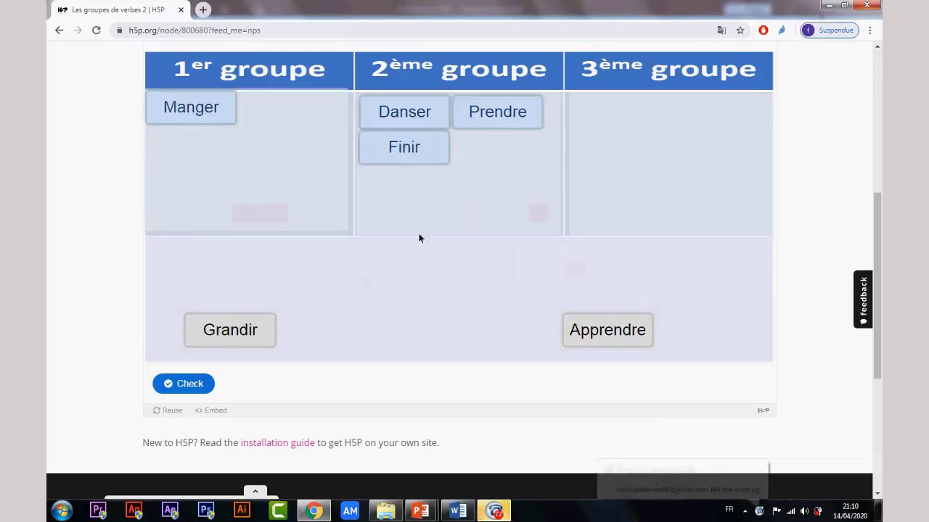
pyautogui.moveTo(230, 334); pyautogui.dragTo(450, 196)
pyautogui.moveTo(618, 334); pyautogui.dragTo(218, 178)
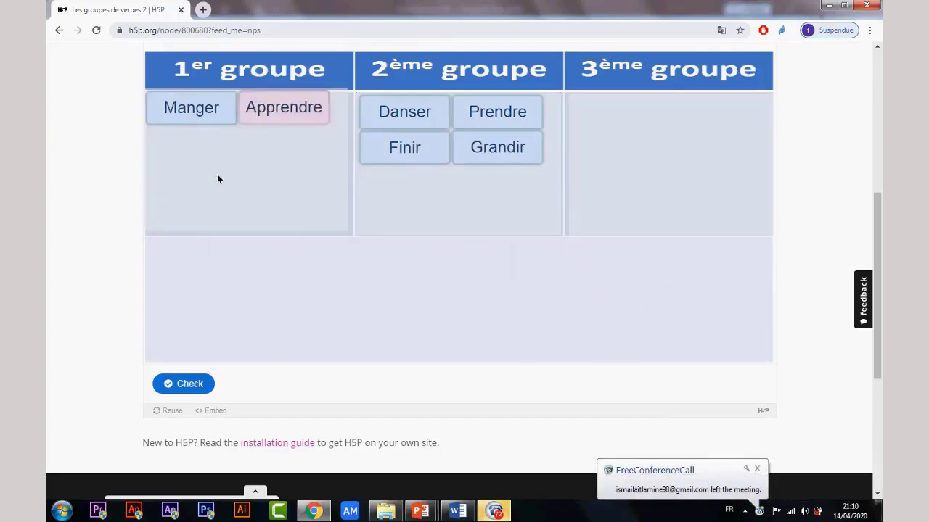
# Step: Check the second set of answers and examine the points, penalties and total score
pyautogui.click(167, 383)
pyautogui.scroll(1, 414, 338)
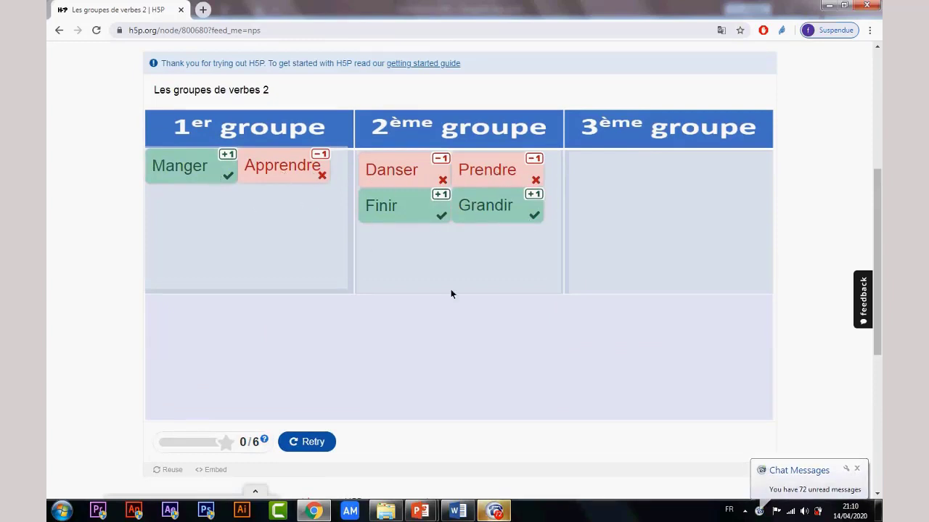
pyautogui.scroll(-2, 453, 326)
pyautogui.moveTo(259, 326); pyautogui.dragTo(240, 325)
pyautogui.click(259, 337)
pyautogui.scroll(1, 263, 340)
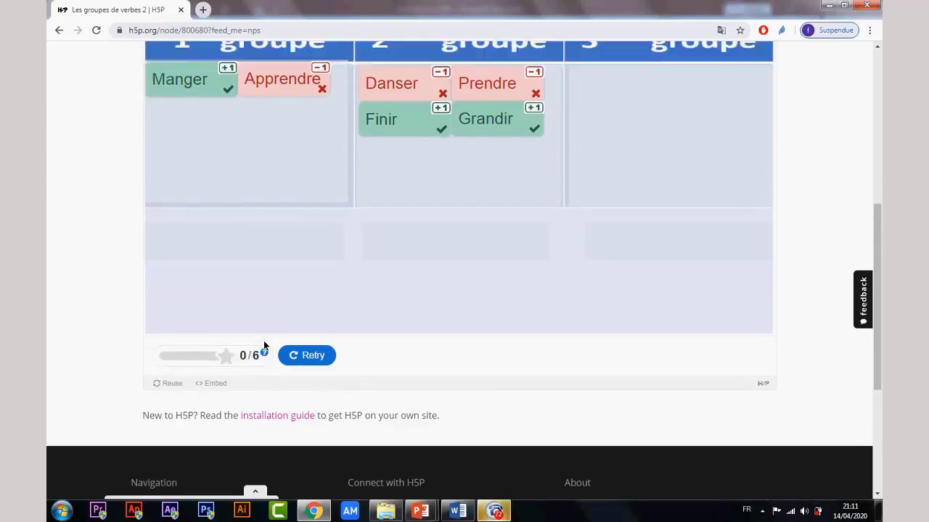
pyautogui.scroll(3, 263, 340)
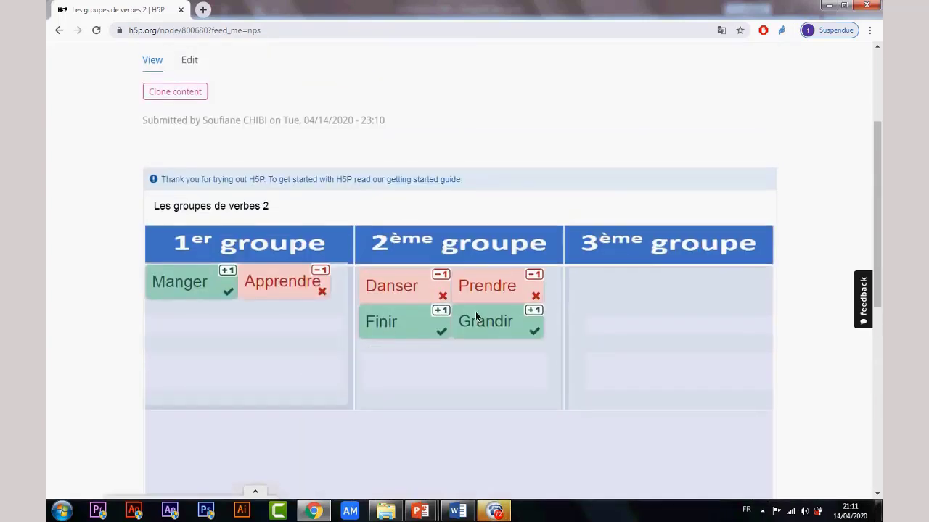
pyautogui.scroll(-2, 476, 317)
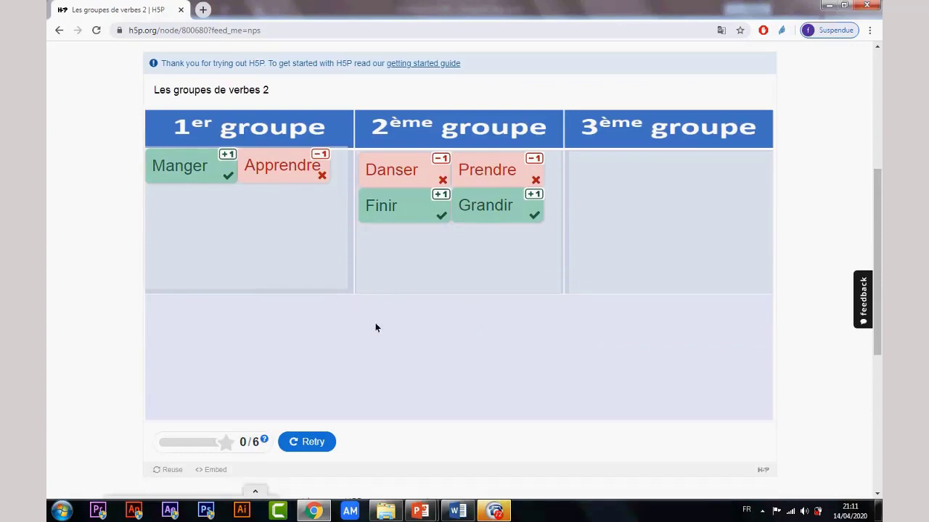
pyautogui.scroll(-1, 317, 367)
pyautogui.scroll(1, 384, 355)
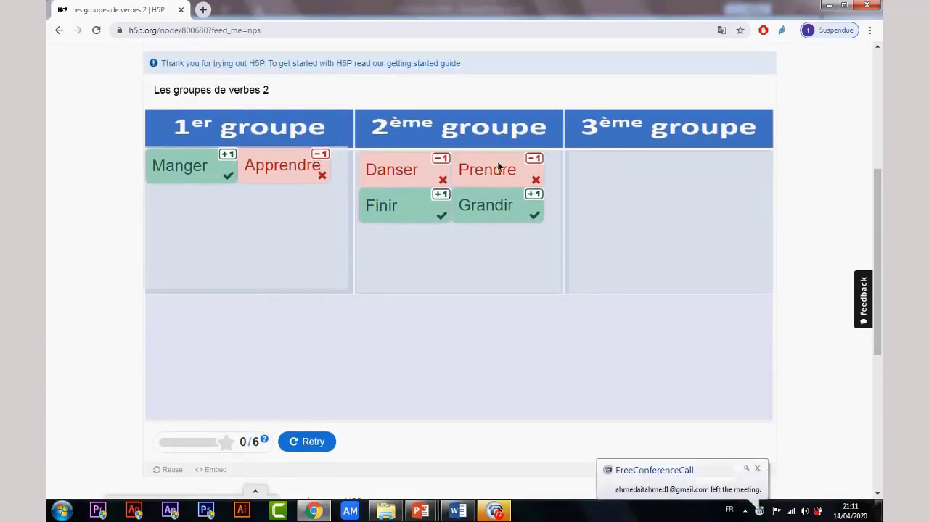
pyautogui.scroll(-1, 451, 294)
pyautogui.scroll(-1, 452, 297)
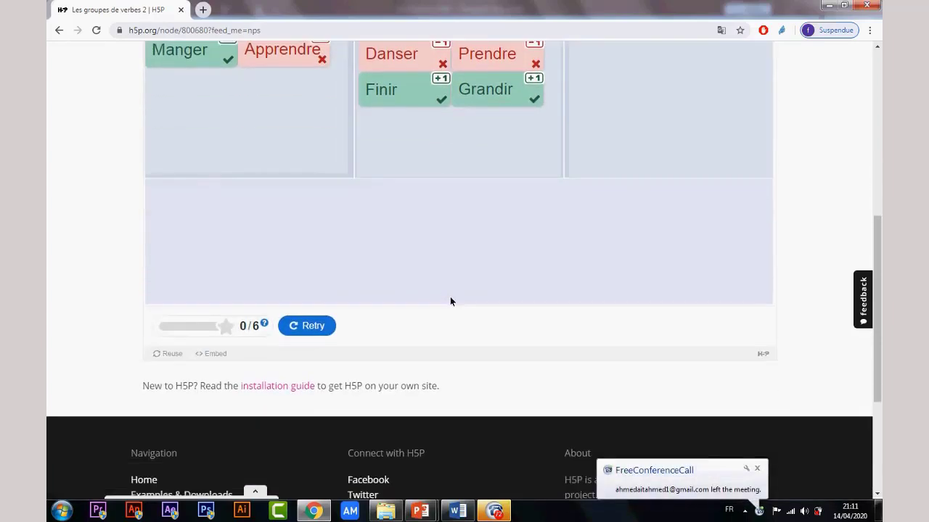
# Step: Reopen Les groupes de verbes 2 for editing and expand its behavioural settings
pyautogui.scroll(3, 450, 308)
pyautogui.scroll(3, 448, 316)
pyautogui.scroll(-1, 447, 317)
pyautogui.click(189, 118)
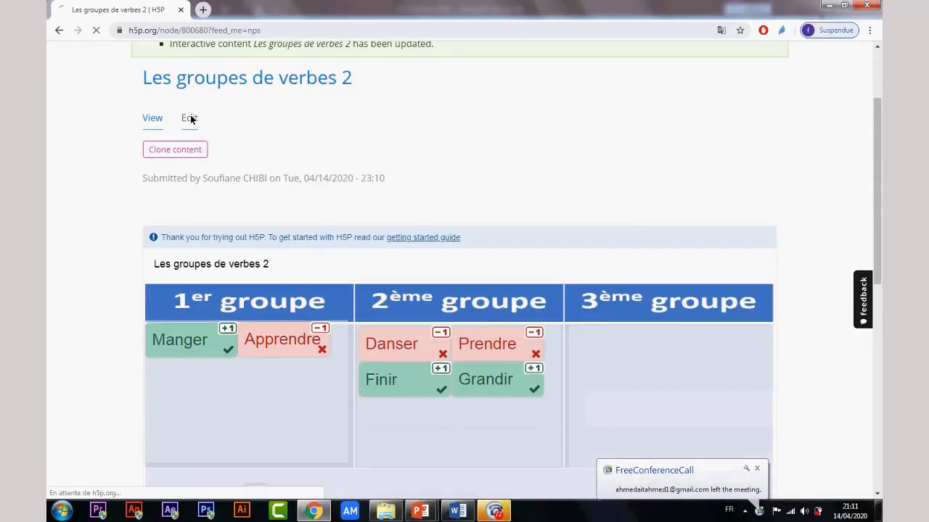
pyautogui.scroll(-3, 300, 228)
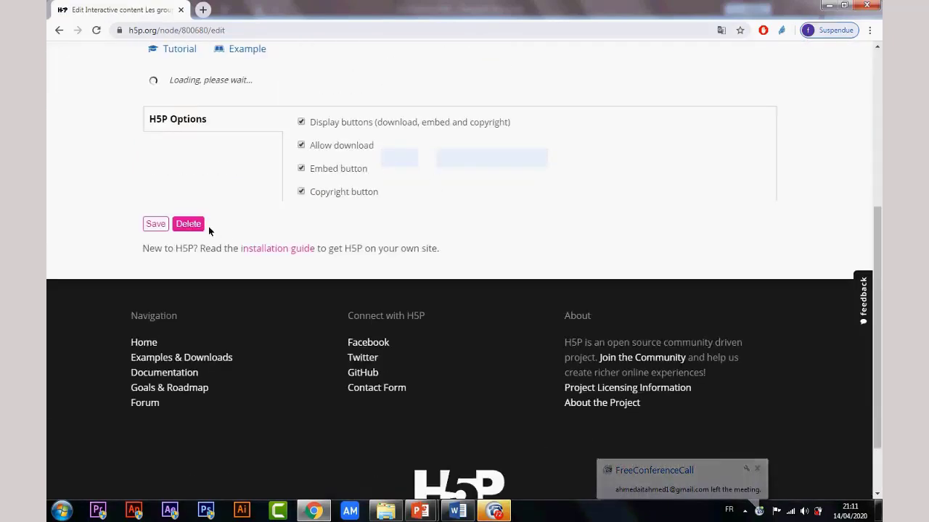
pyautogui.scroll(-12, 324, 259)
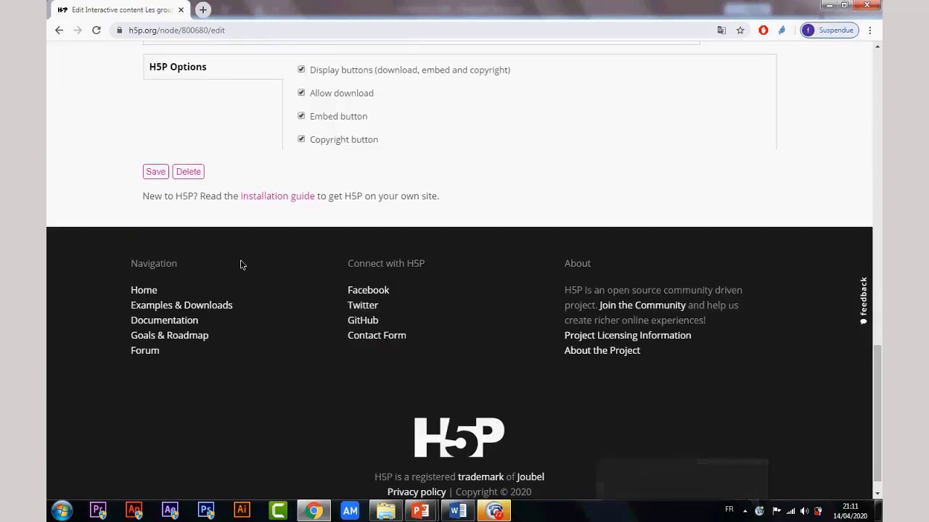
pyautogui.scroll(2, 326, 249)
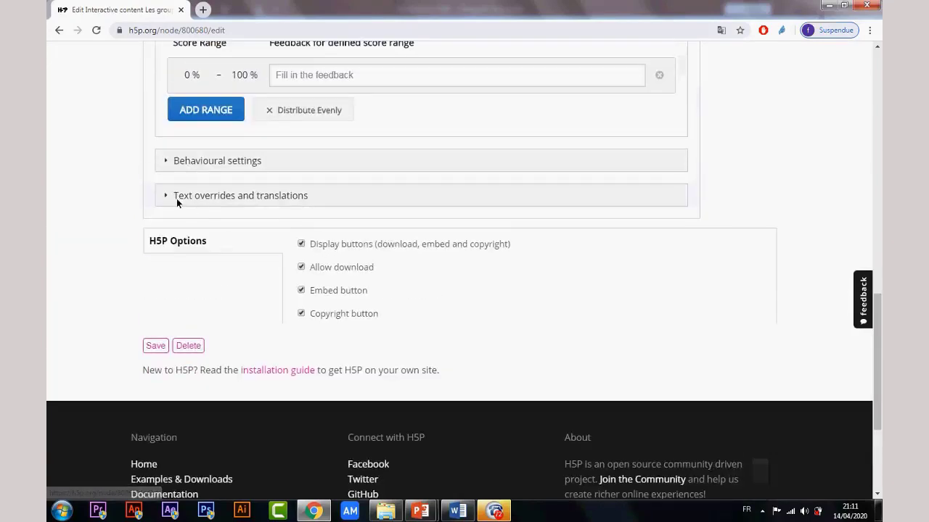
pyautogui.click(164, 161)
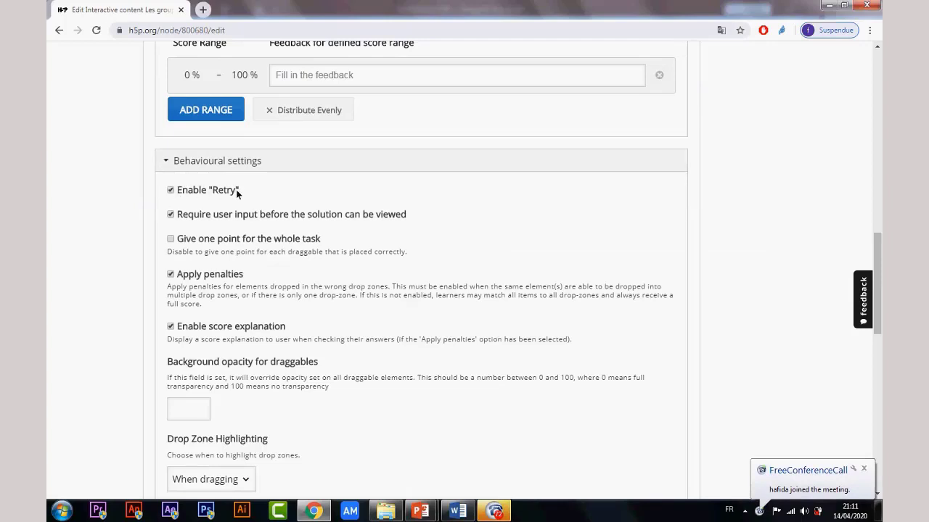
# Step: Examine the behavioural settings, from Enable "Retry" and Apply penalties through drop zone highlighting to Show Title
pyautogui.moveTo(236, 189); pyautogui.dragTo(368, 216)
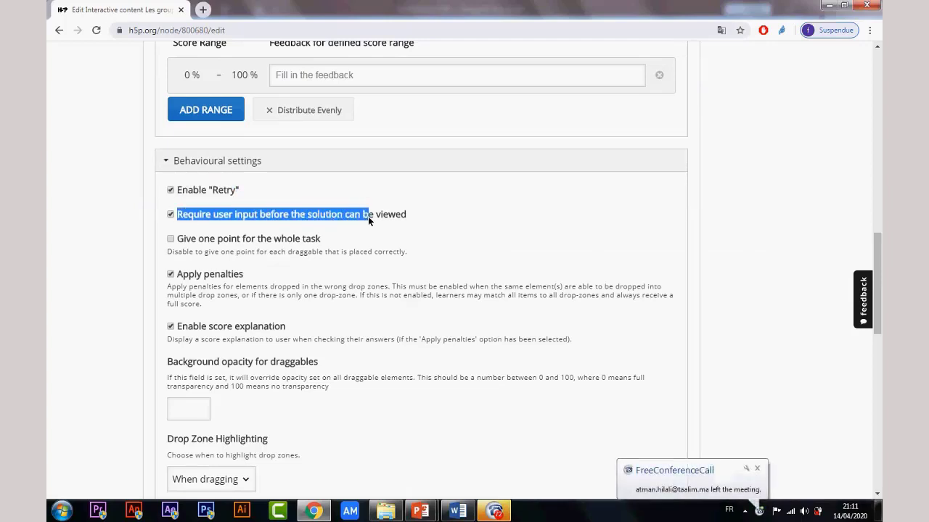
pyautogui.moveTo(235, 189); pyautogui.dragTo(178, 190)
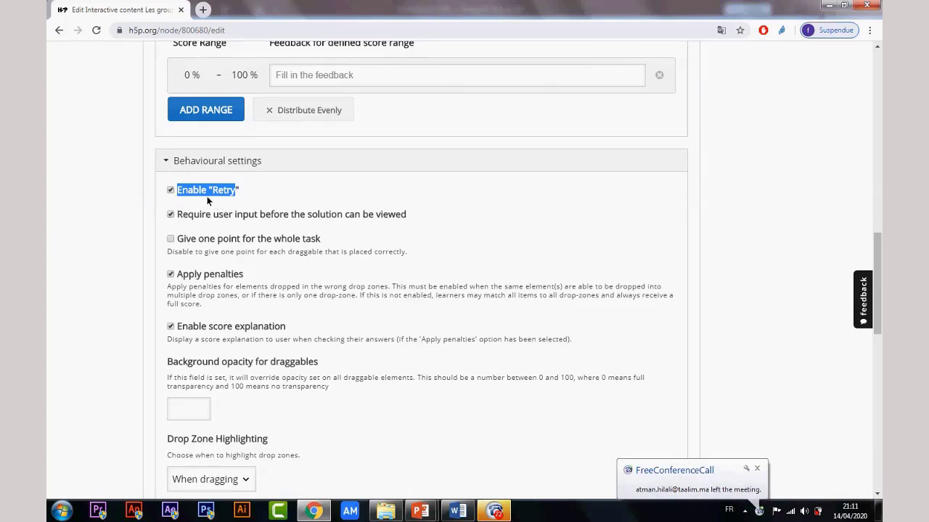
pyautogui.click(196, 191)
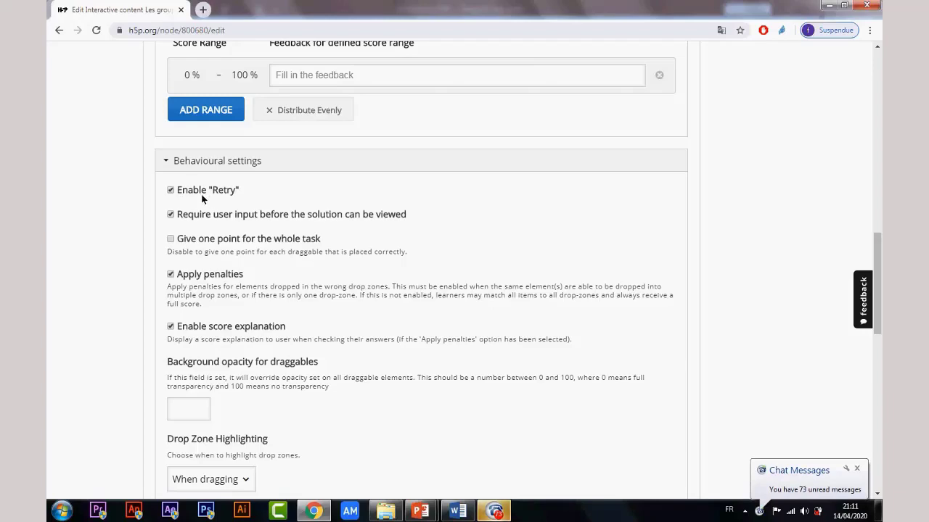
pyautogui.scroll(-1, 269, 328)
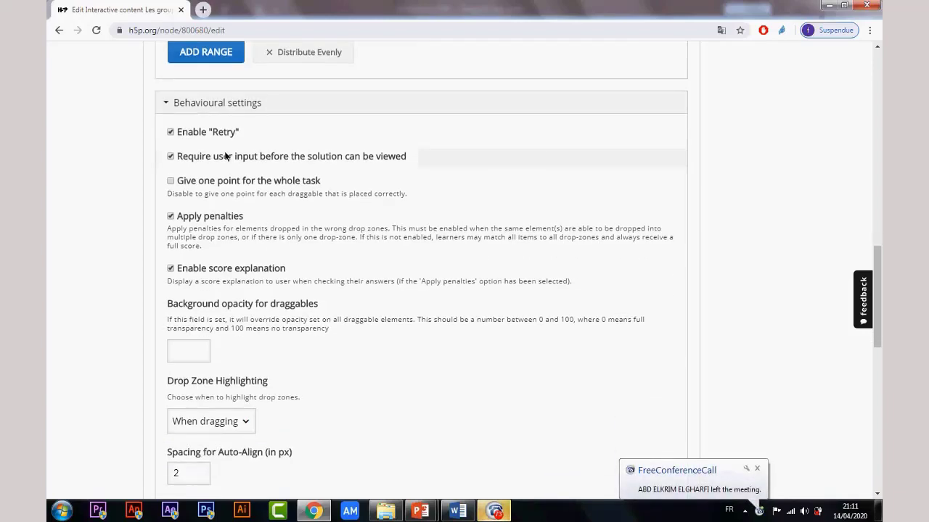
pyautogui.scroll(-5, 313, 276)
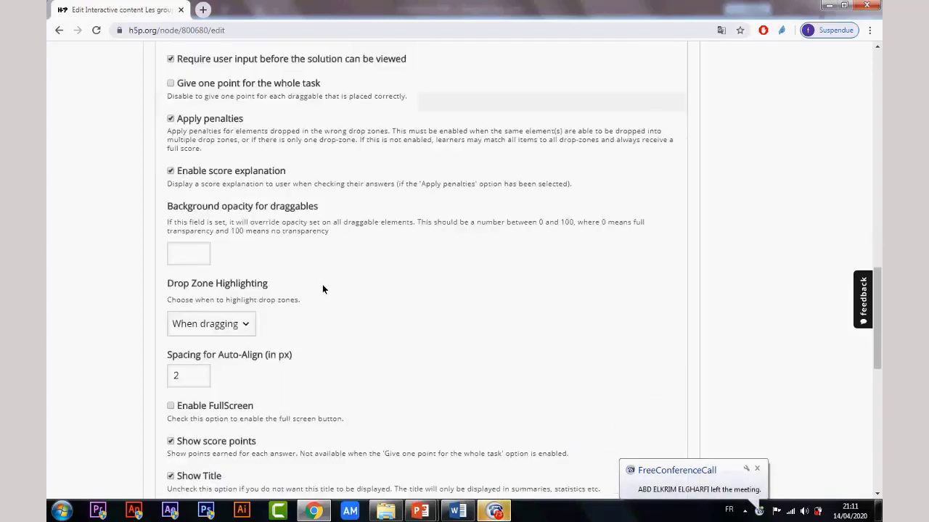
pyautogui.scroll(4, 339, 158)
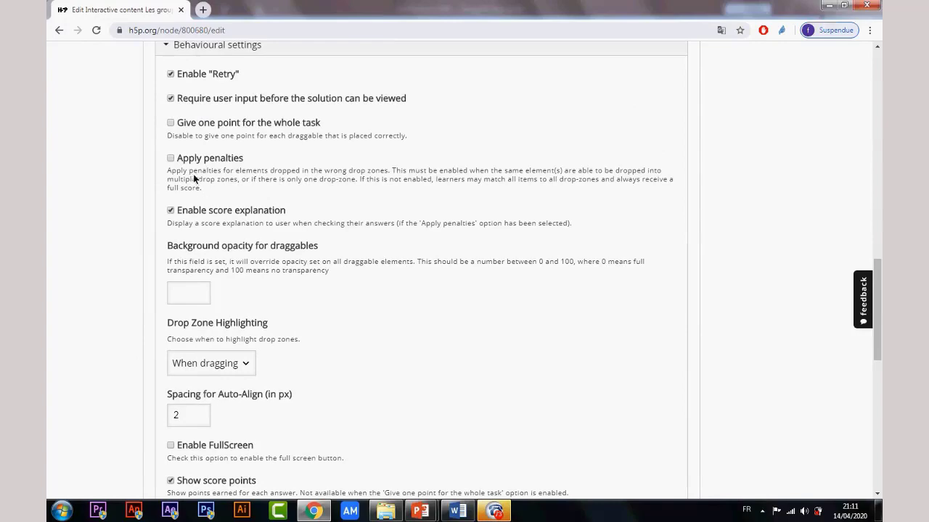
pyautogui.scroll(-3, 241, 238)
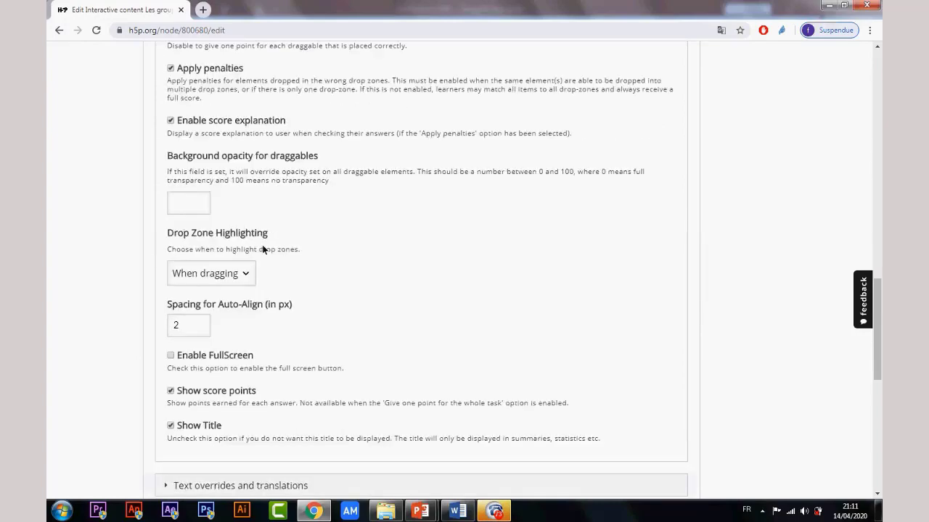
pyautogui.scroll(-1, 326, 283)
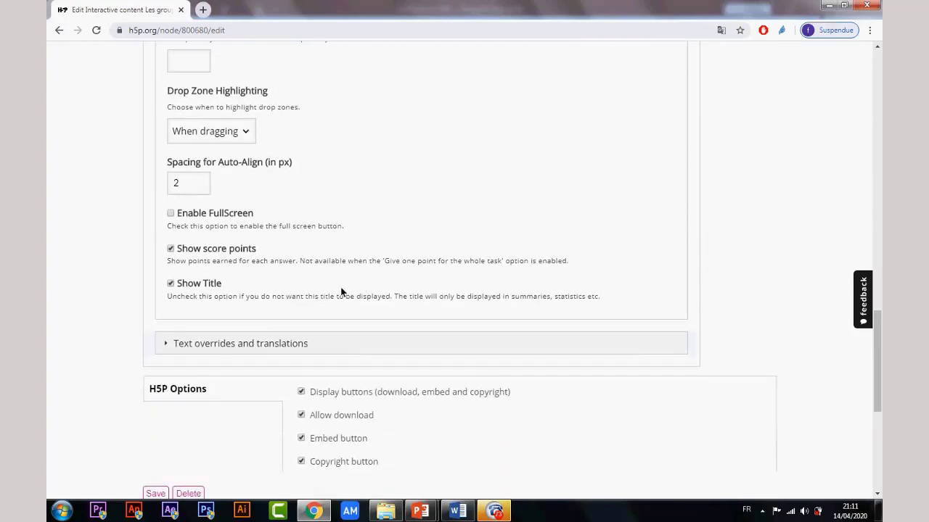
pyautogui.scroll(-1, 254, 289)
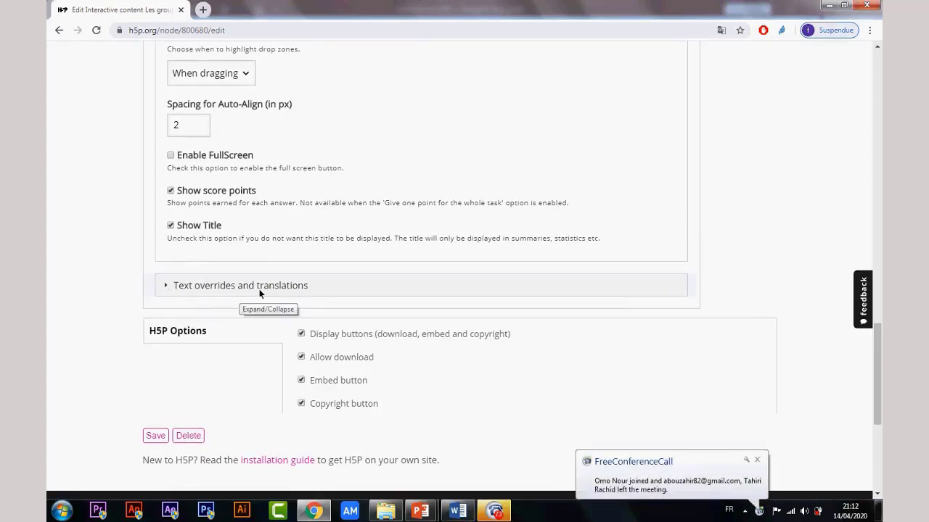
# Step: Expand the Drag and Drop text overrides and translations and set the check answer button's label to تحقق
pyautogui.click(177, 287)
pyautogui.scroll(-1, 328, 328)
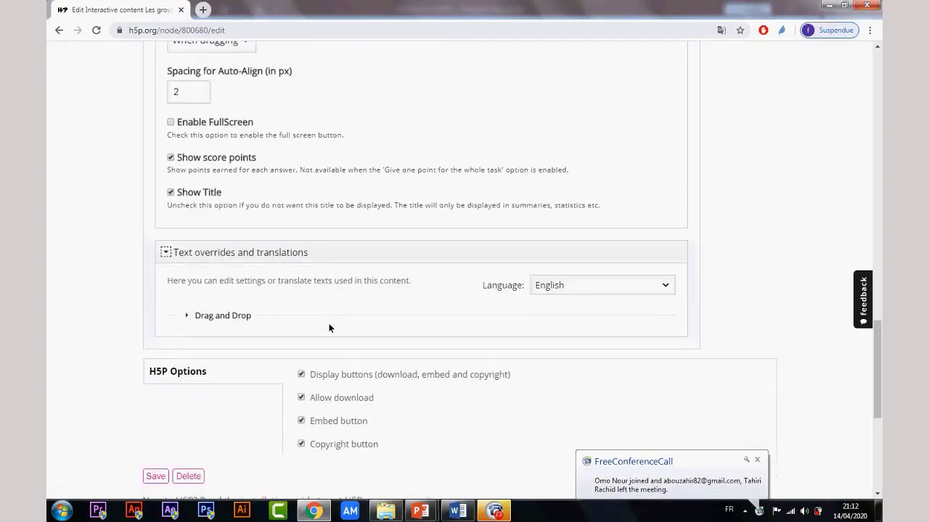
pyautogui.scroll(-2, 328, 328)
pyautogui.click(204, 234)
pyautogui.scroll(-1, 305, 288)
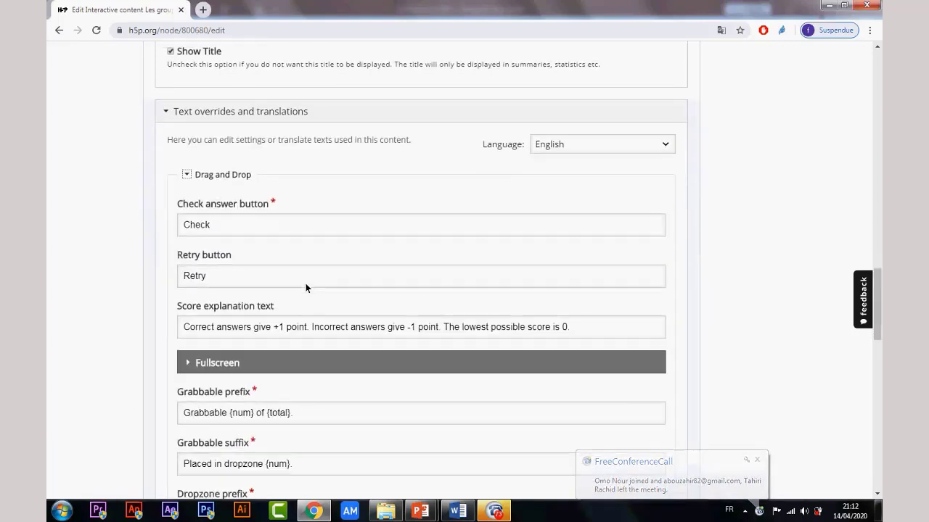
pyautogui.moveTo(235, 228); pyautogui.dragTo(137, 222)
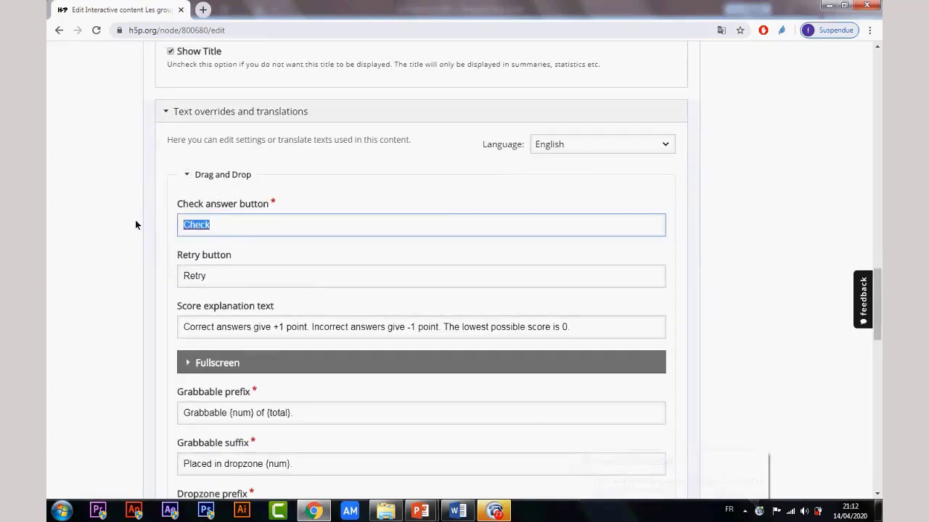
pyautogui.hotkey('alt', 'shift')
pyautogui.write('تحق')
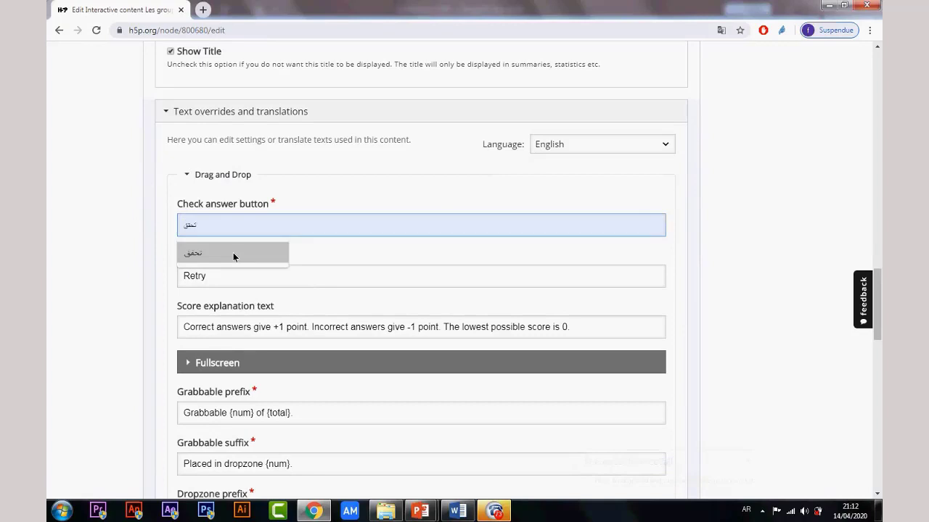
pyautogui.click(233, 254)
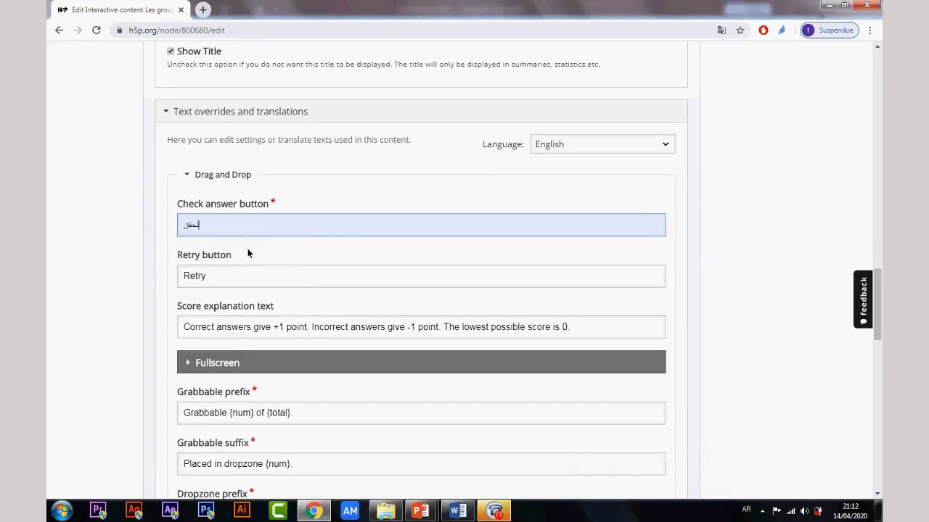
# Step: Replace the retry button's label with إعادة
pyautogui.click(229, 274)
pyautogui.moveTo(238, 283); pyautogui.dragTo(108, 283)
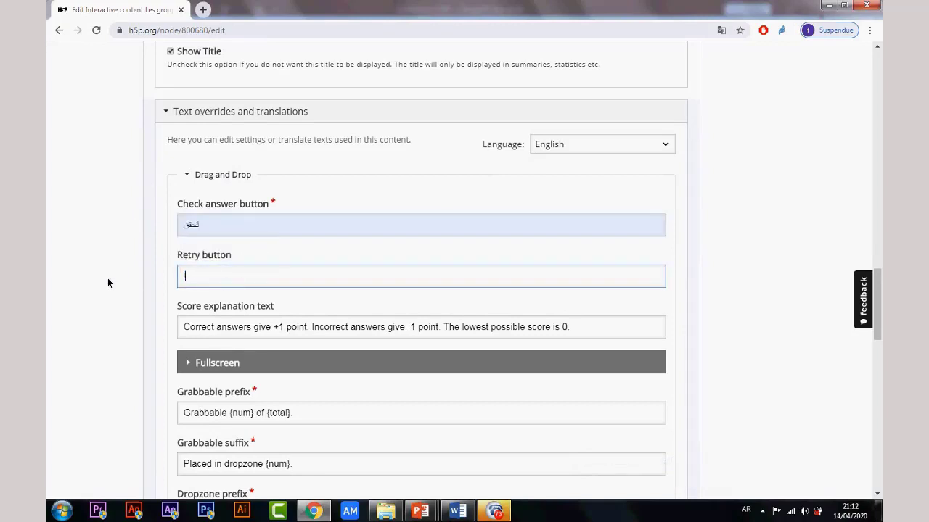
pyautogui.write('إعادة')
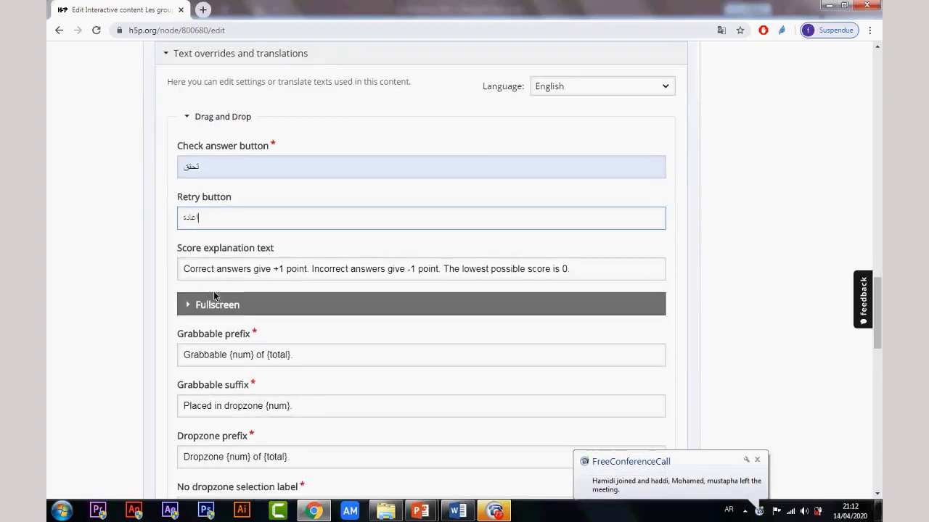
# Step: Look over the remaining Drag and Drop labels, then save the exercise and view its translated check button
pyautogui.scroll(-1, 297, 304)
pyautogui.scroll(2, 305, 269)
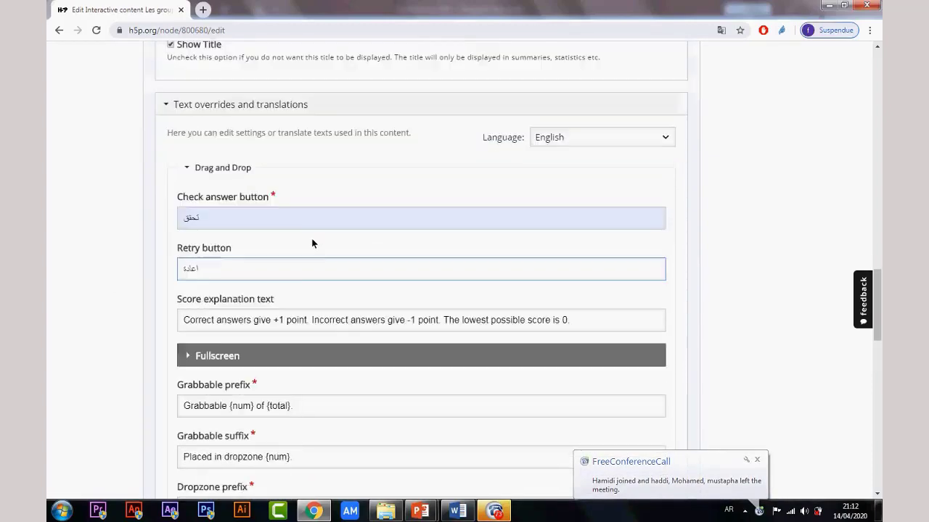
pyautogui.scroll(-3, 327, 290)
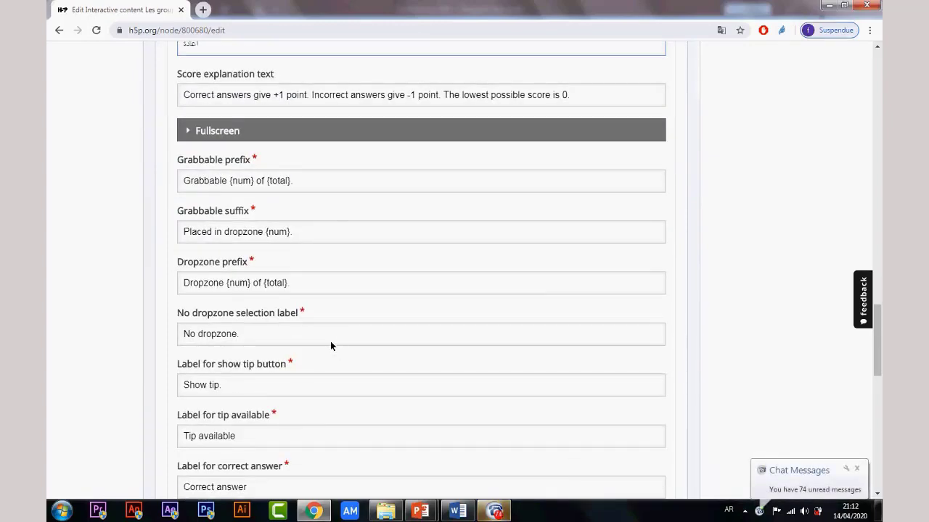
pyautogui.scroll(-1, 331, 347)
pyautogui.scroll(4, 249, 242)
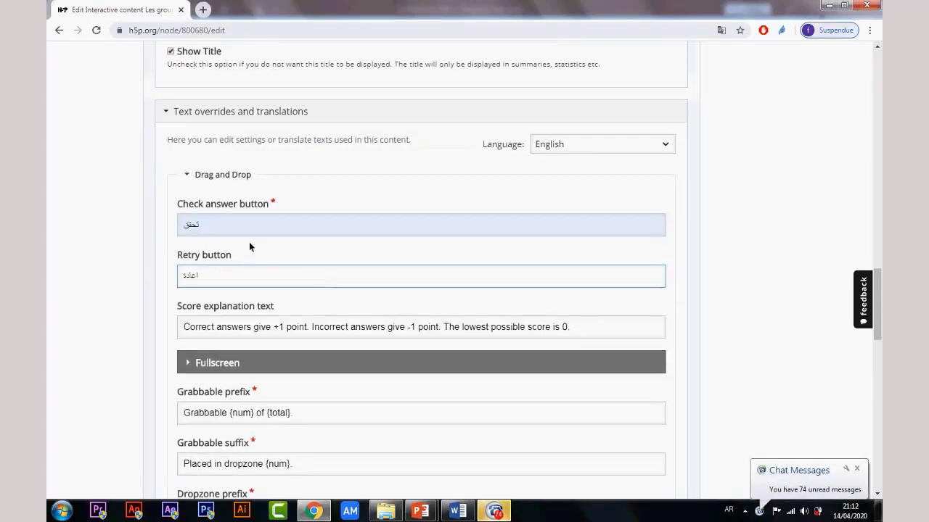
pyautogui.scroll(-5, 318, 351)
pyautogui.scroll(-7, 318, 350)
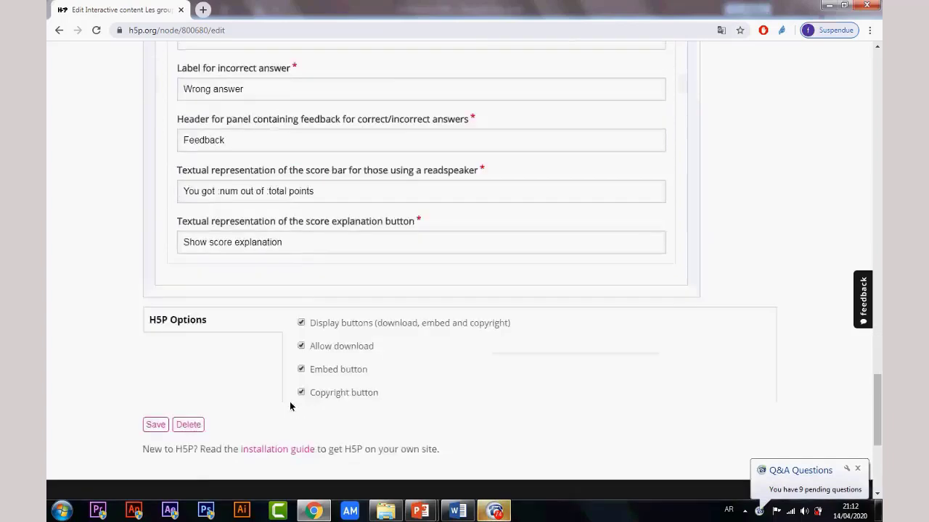
pyautogui.click(155, 177)
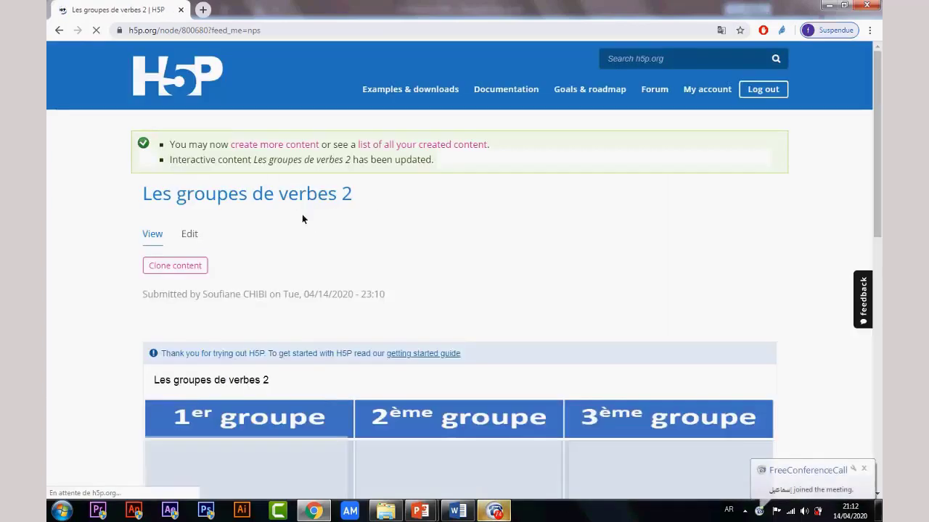
pyautogui.scroll(-5, 343, 248)
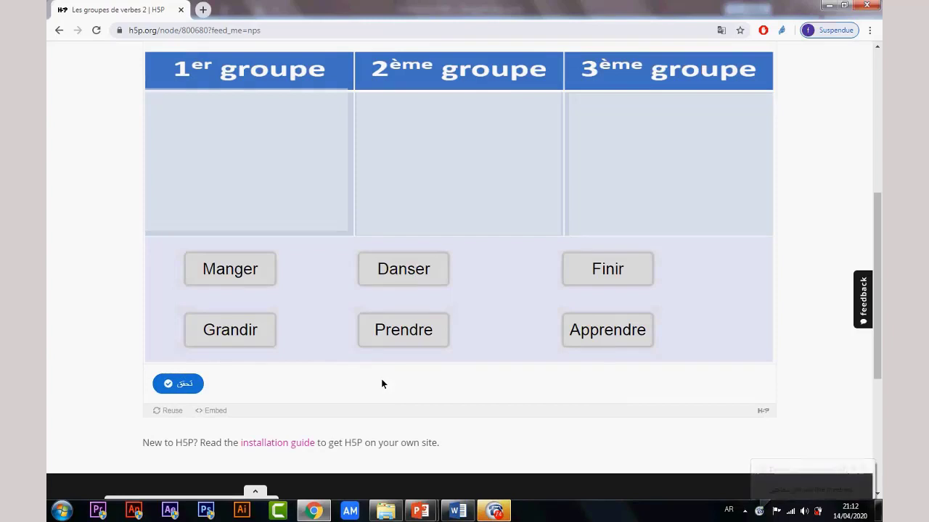
# Step: Open the account's list of all created contents and look over its titles
pyautogui.scroll(5, 422, 293)
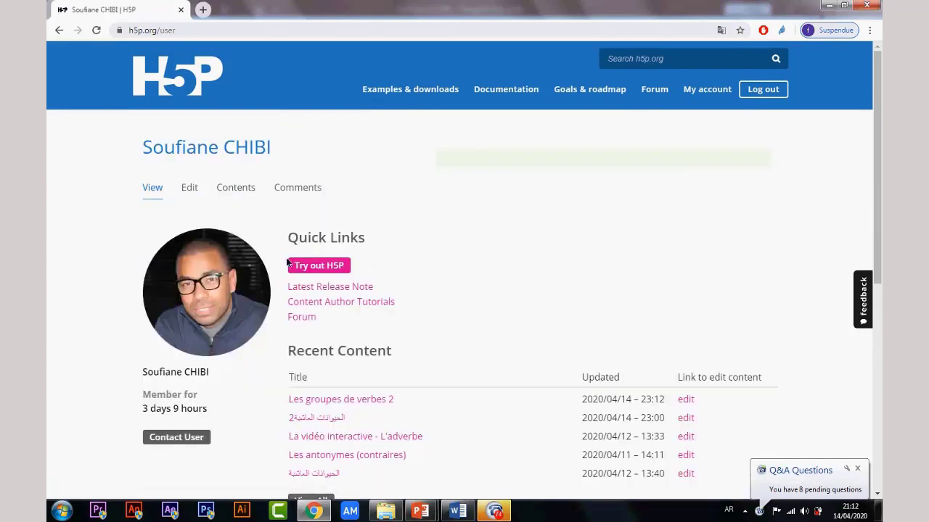
pyautogui.scroll(-2, 312, 276)
pyautogui.scroll(2, 281, 176)
pyautogui.click(237, 188)
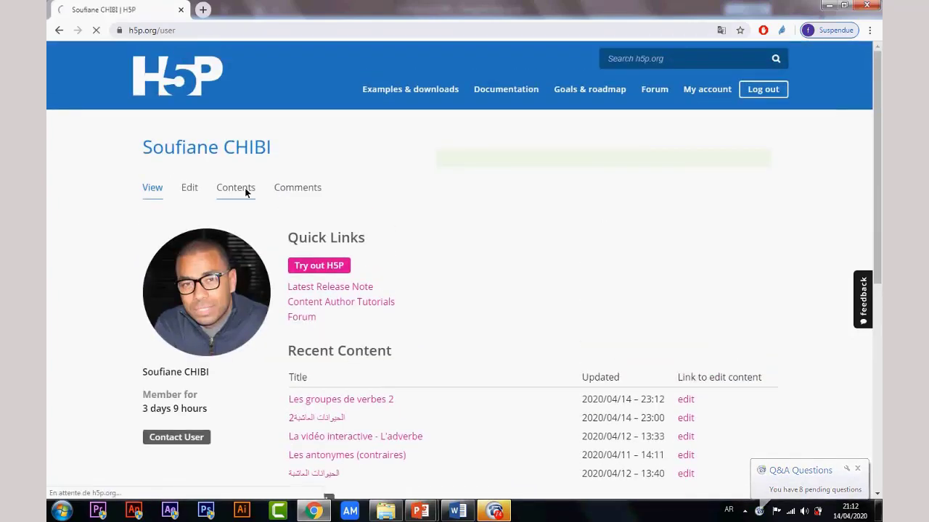
pyautogui.scroll(-3, 415, 275)
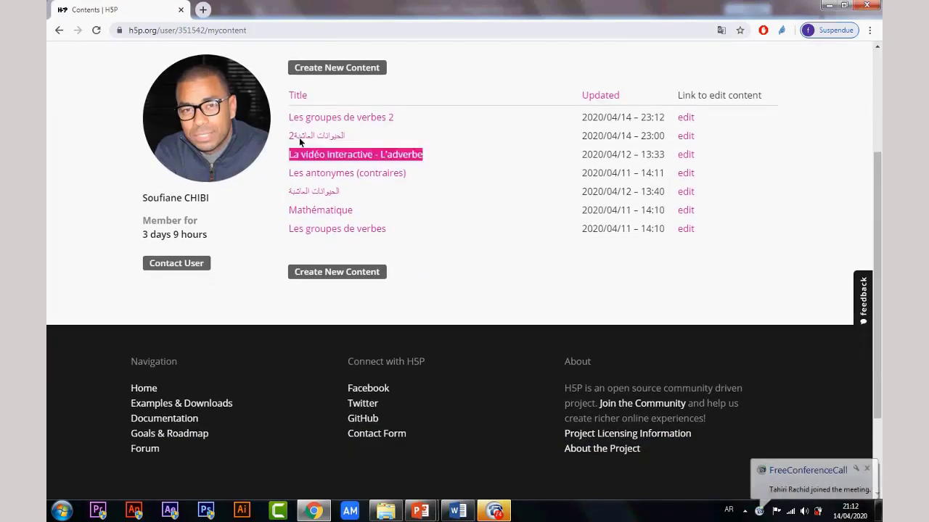
pyautogui.moveTo(357, 136); pyautogui.dragTo(305, 122)
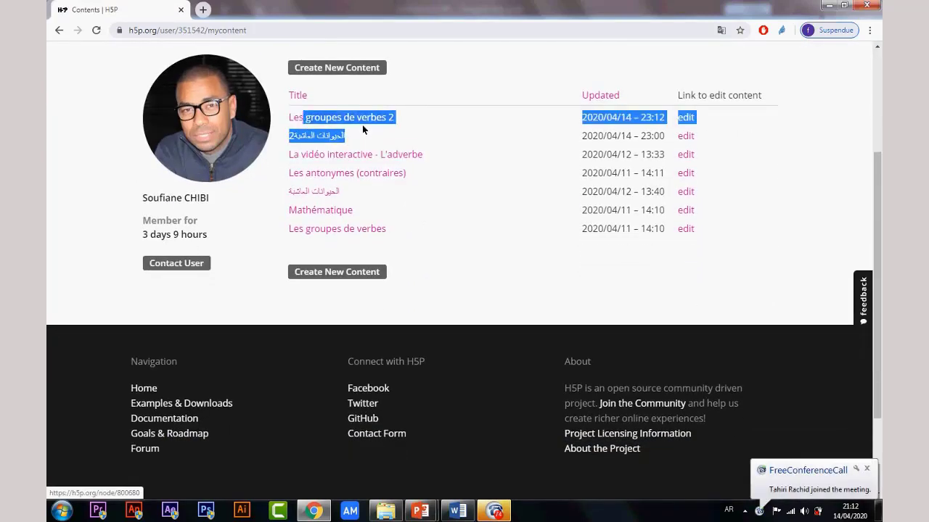
pyautogui.click(318, 122)
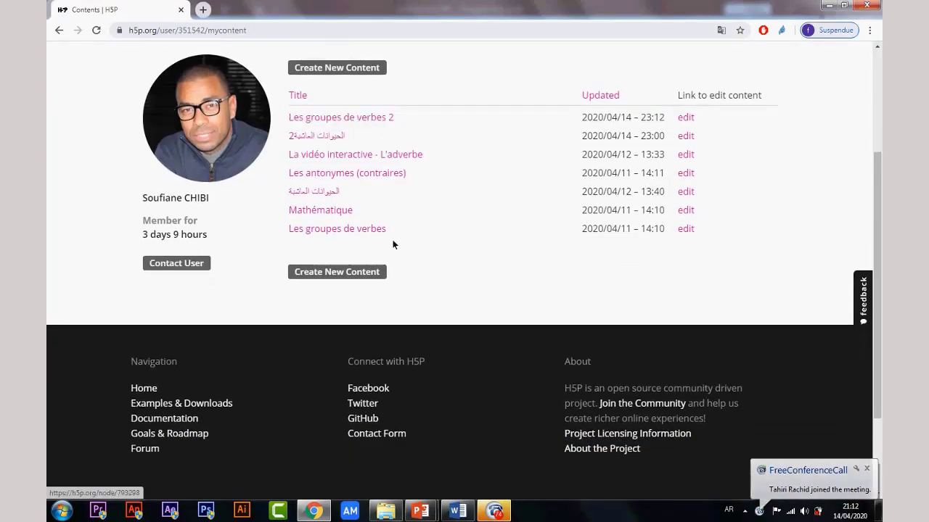
# Step: Create new content, search the content types for "fill" and choose Fill in the Blanks
pyautogui.click(348, 273)
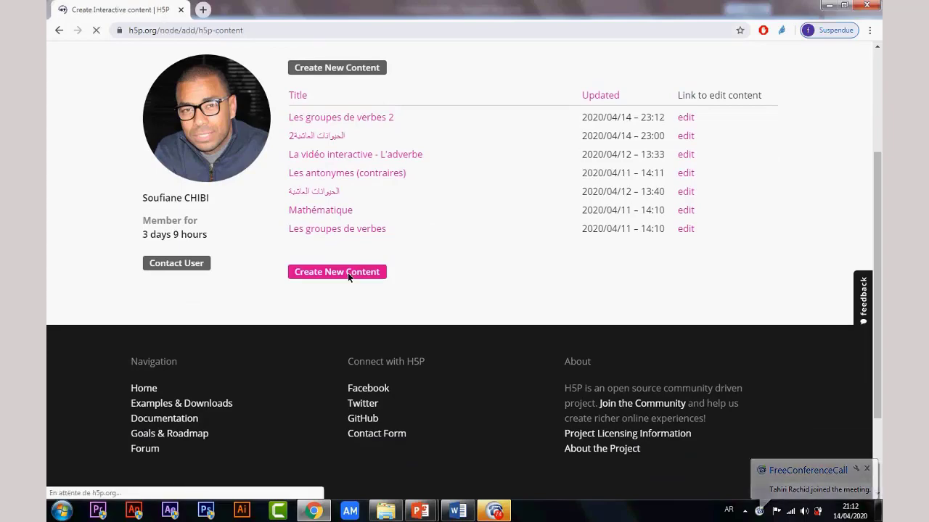
pyautogui.scroll(-3, 424, 319)
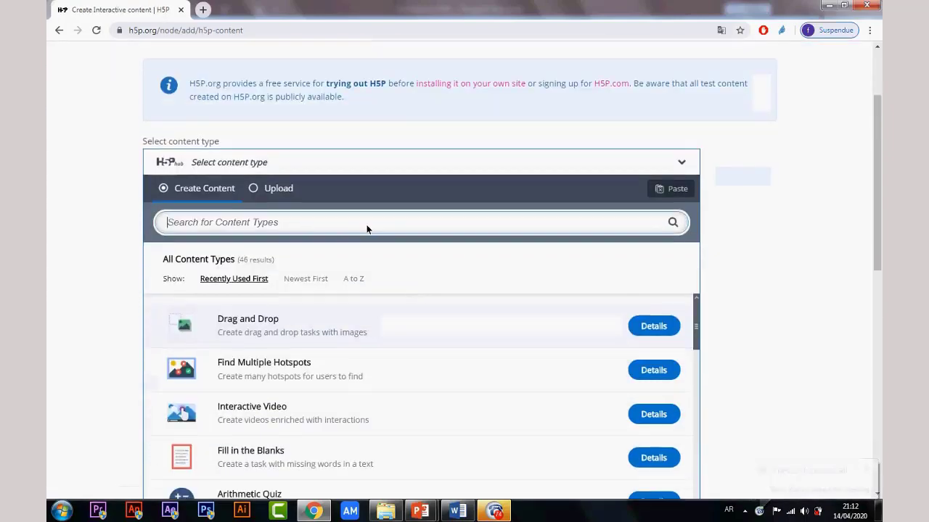
pyautogui.click(367, 229)
pyautogui.write('f')
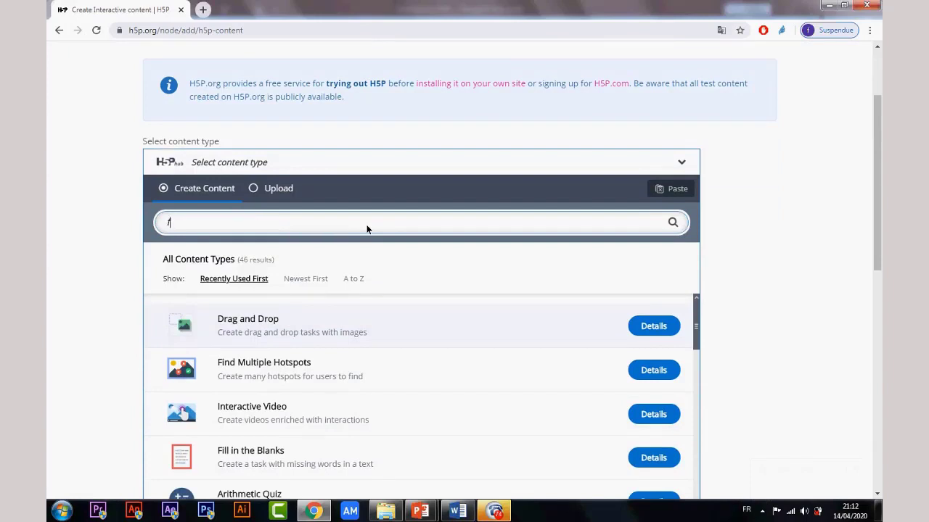
pyautogui.write('ill')
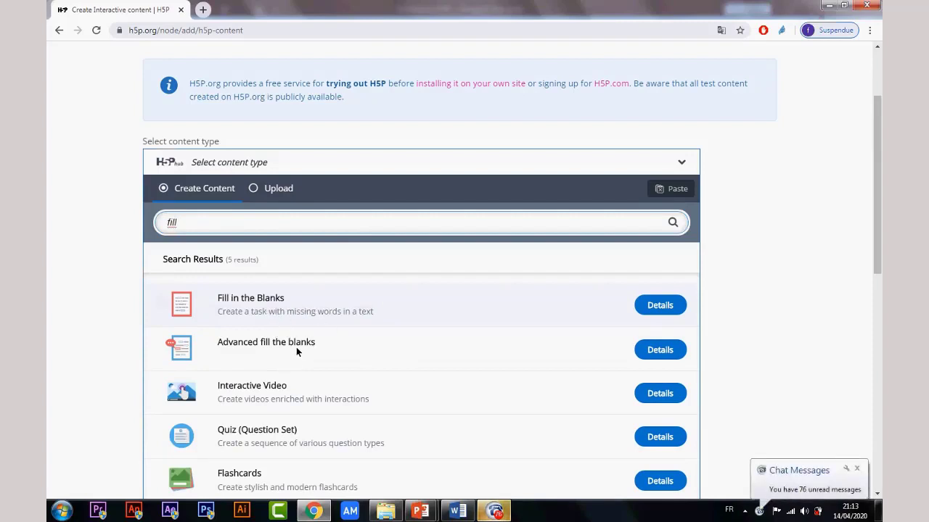
pyautogui.click(296, 307)
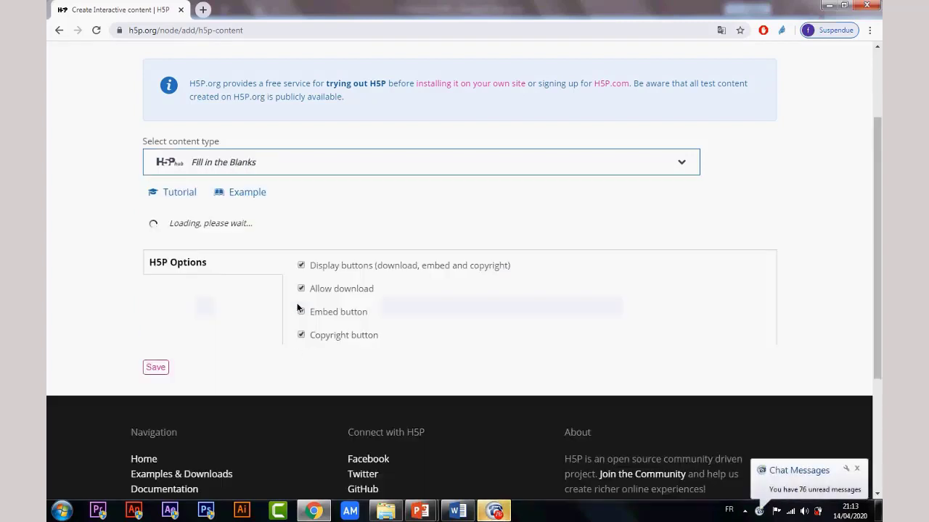
# Step: Title the new exercise "les antonymes", taking the words from the instruction line in the Word document Exercice - les antonymes
pyautogui.scroll(-2, 380, 310)
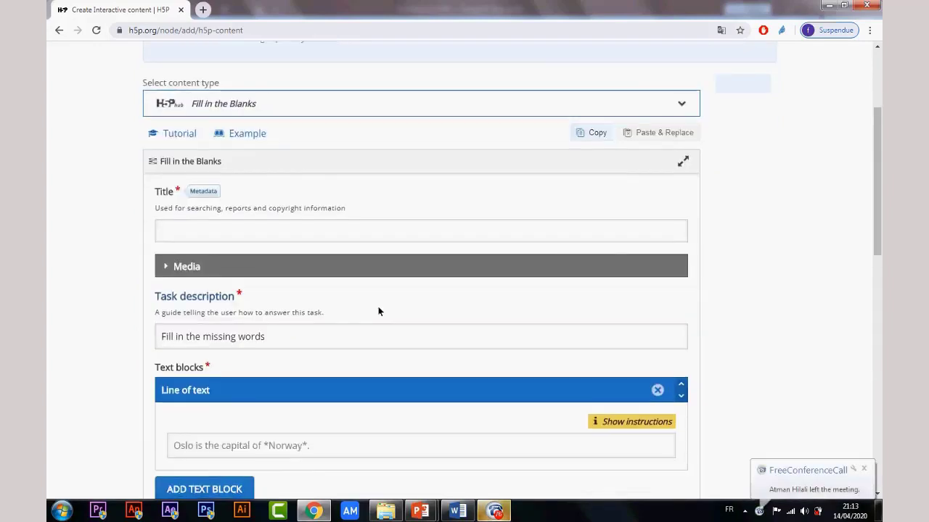
pyautogui.click(236, 174)
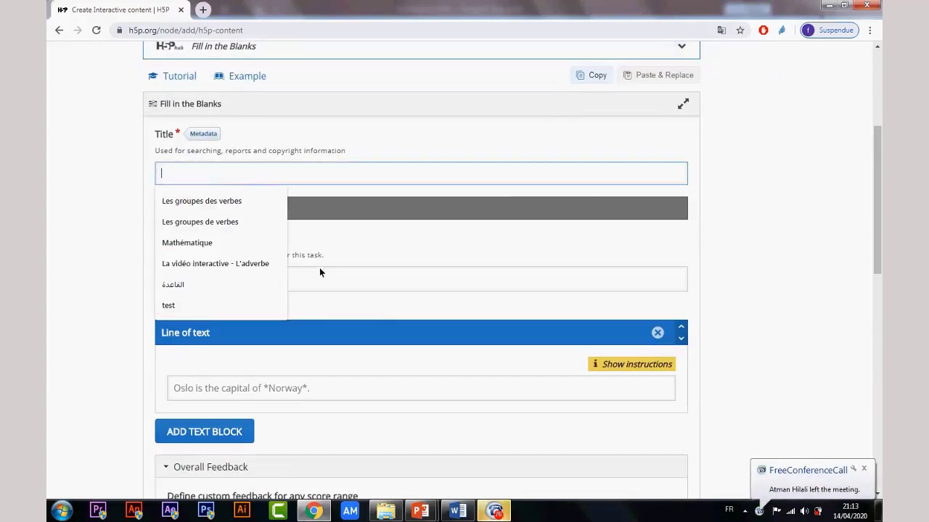
pyautogui.click(456, 511)
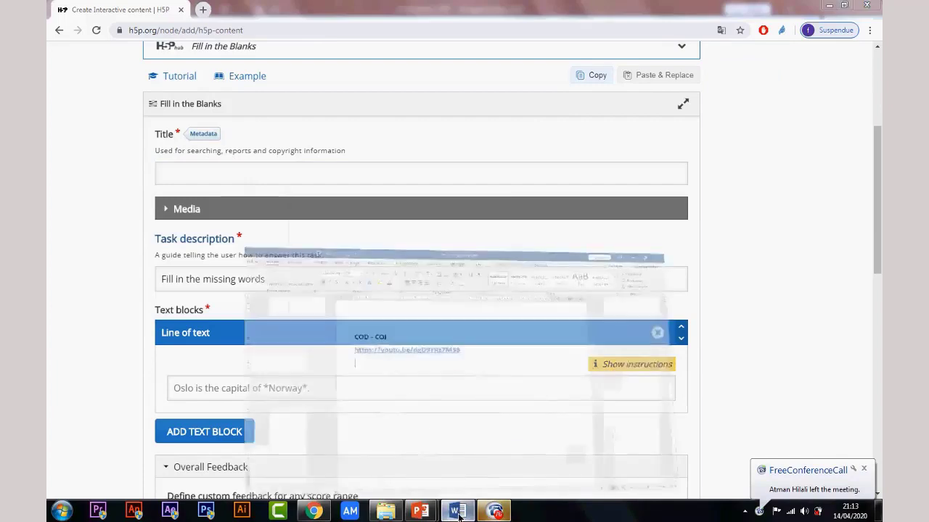
pyautogui.click(458, 513)
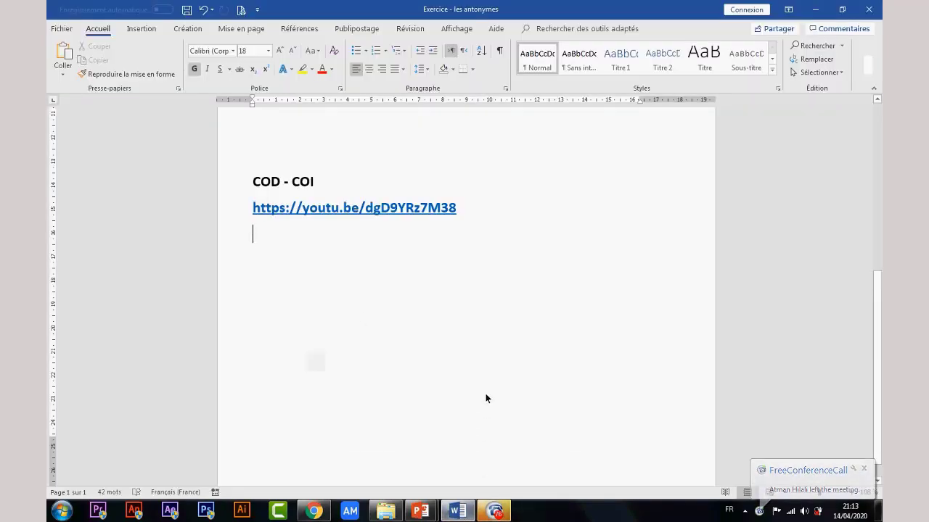
pyautogui.scroll(6, 486, 398)
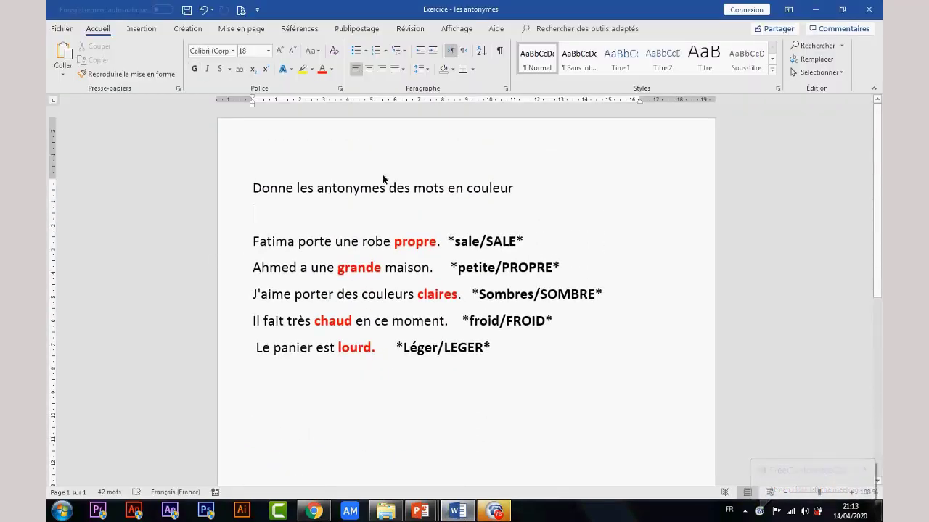
pyautogui.moveTo(387, 192); pyautogui.dragTo(306, 193)
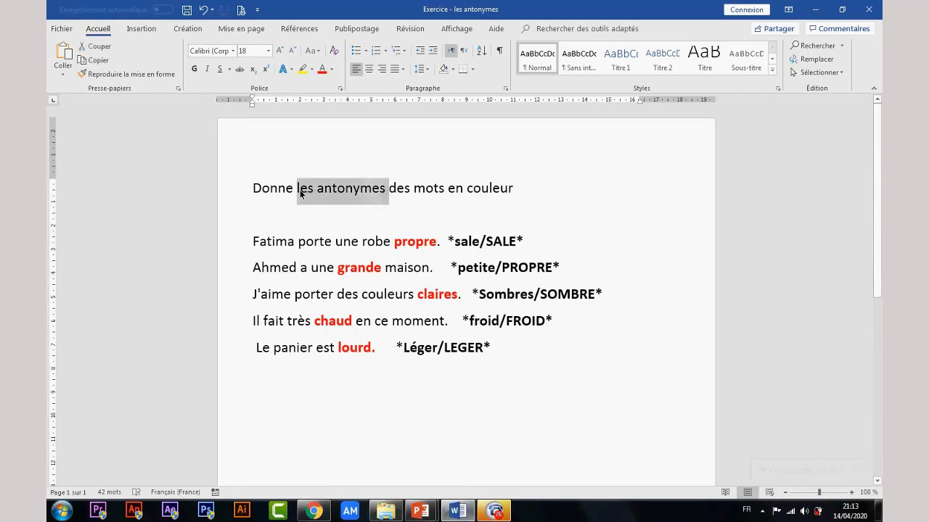
pyautogui.click(314, 512)
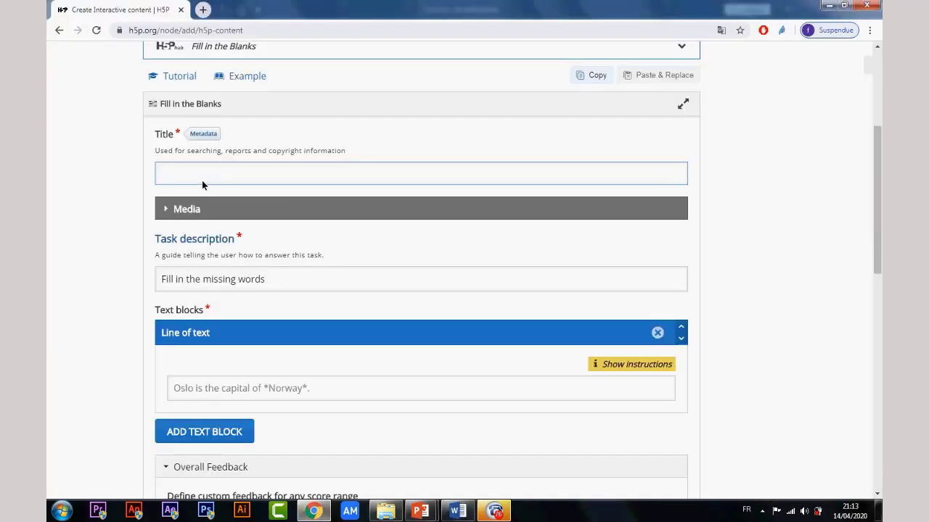
pyautogui.click(202, 180)
pyautogui.write('les antonymes')
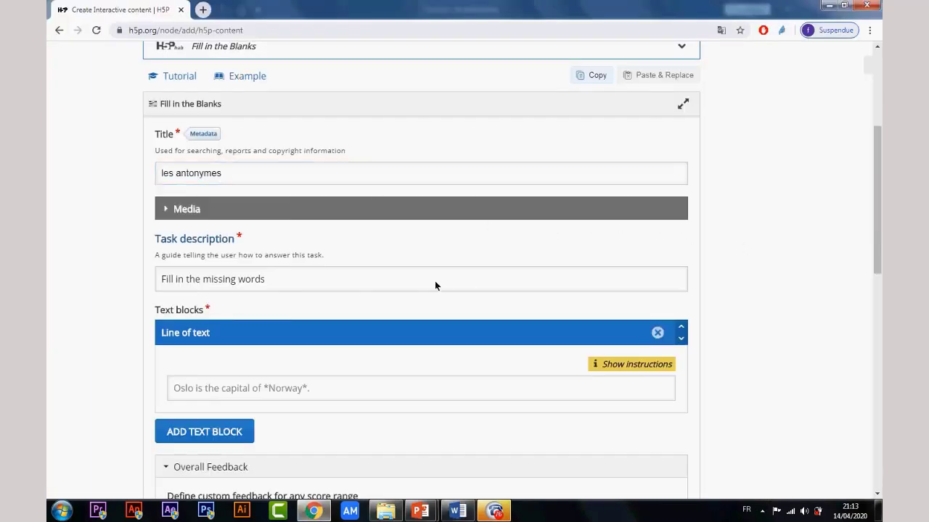
# Step: Copy "Donne les antonymes des mots en couleur" from the Word document and replace the exercise's task description with it
pyautogui.click(457, 512)
pyautogui.moveTo(518, 187); pyautogui.dragTo(251, 188)
pyautogui.hotkey('ctrl', 'c')
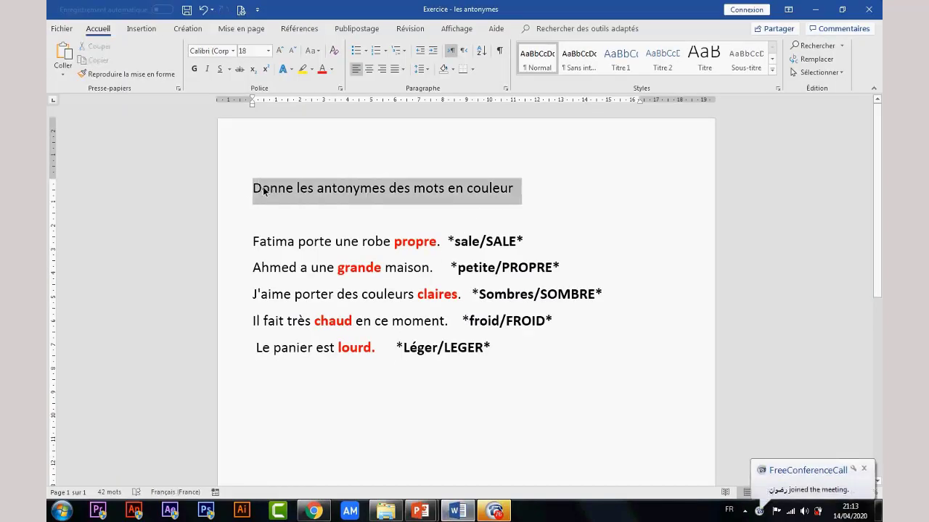
pyautogui.click(313, 511)
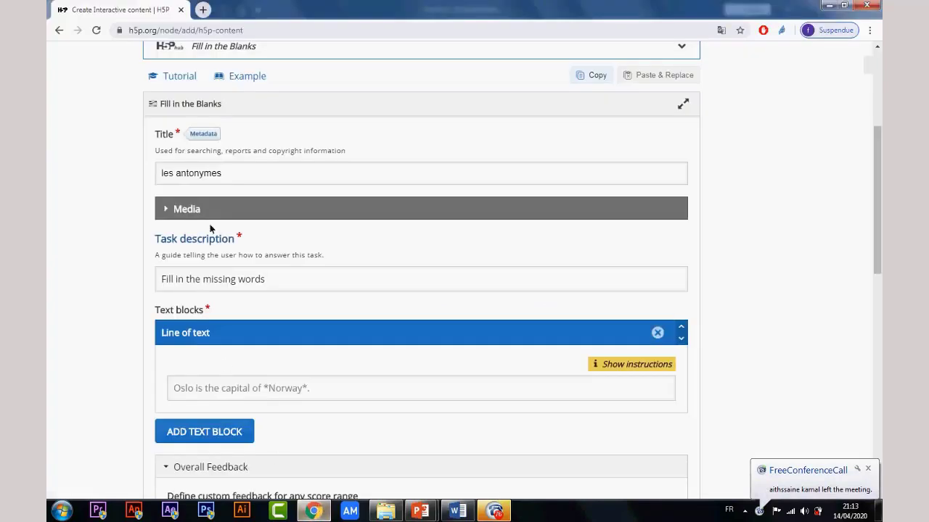
pyautogui.click(246, 279)
pyautogui.moveTo(254, 306); pyautogui.dragTo(102, 304)
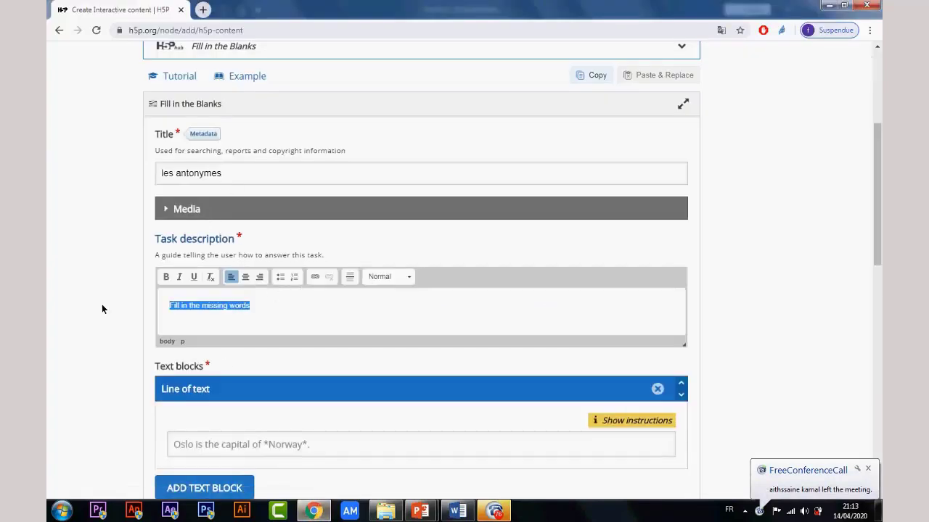
pyautogui.hotkey('ctrl', 'v')
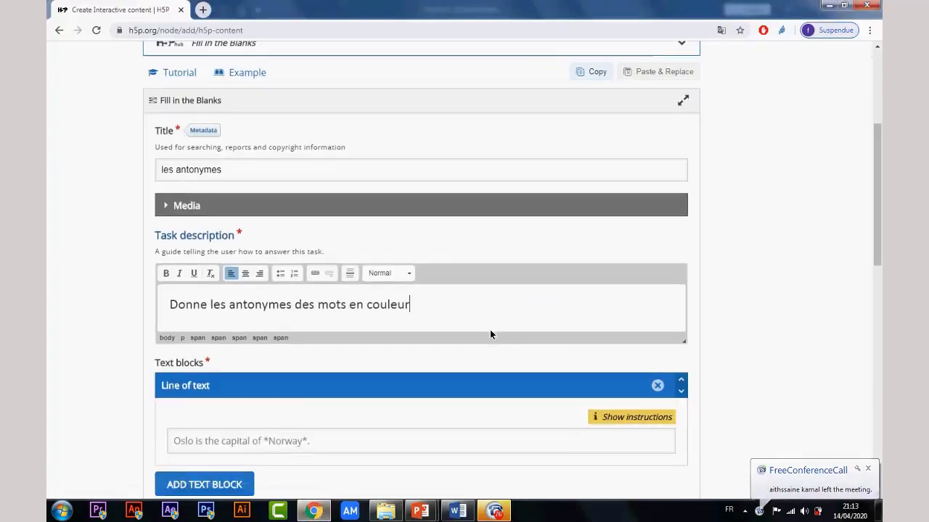
# Step: Open the first text block's line for editing and look over the feedback and settings sections below it
pyautogui.scroll(-2, 306, 274)
pyautogui.scroll(-1, 413, 252)
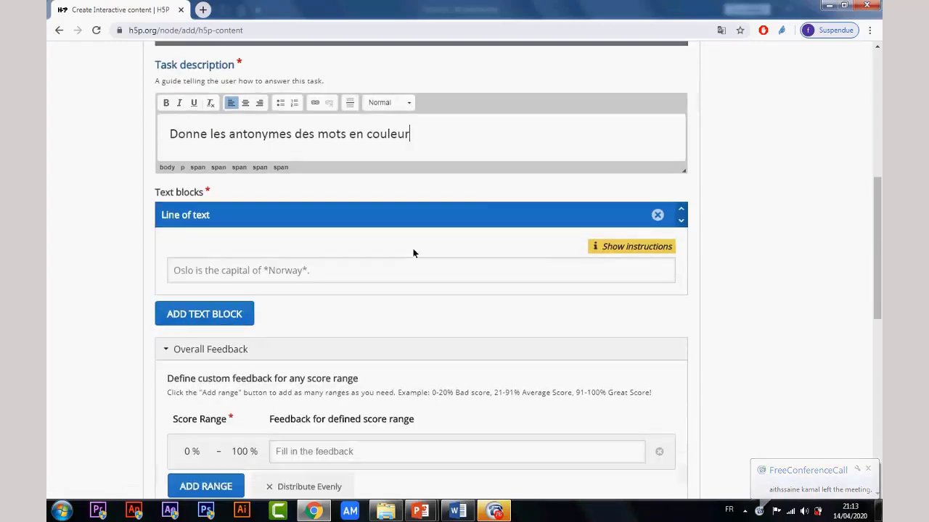
pyautogui.click(302, 274)
pyautogui.scroll(-1, 269, 238)
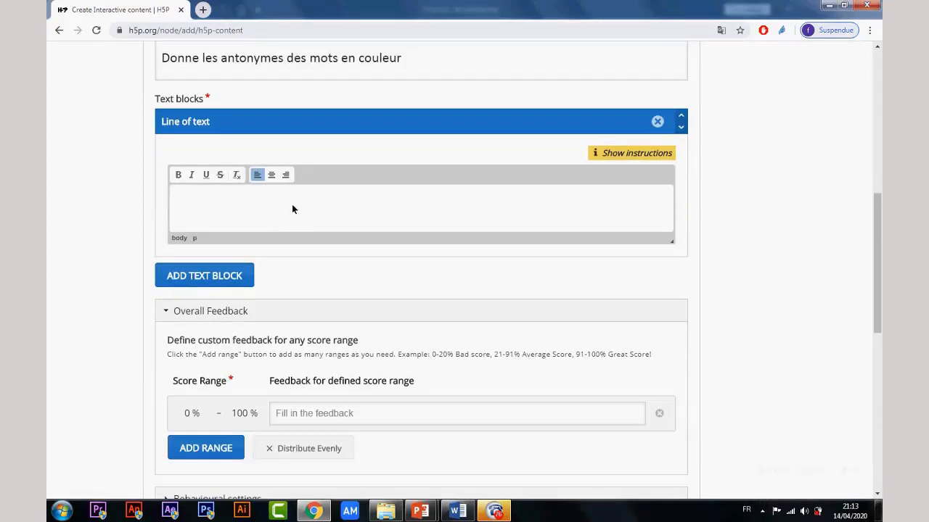
pyautogui.scroll(-2, 318, 203)
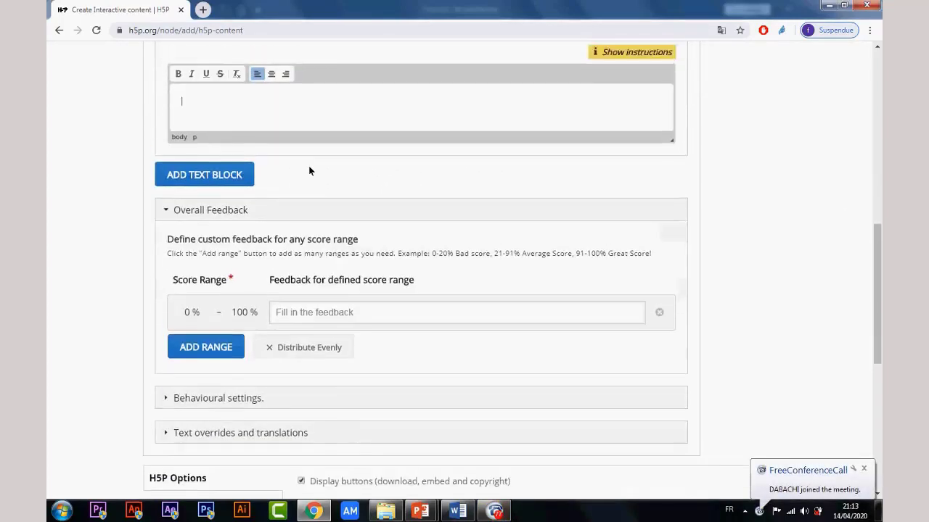
pyautogui.scroll(2, 308, 171)
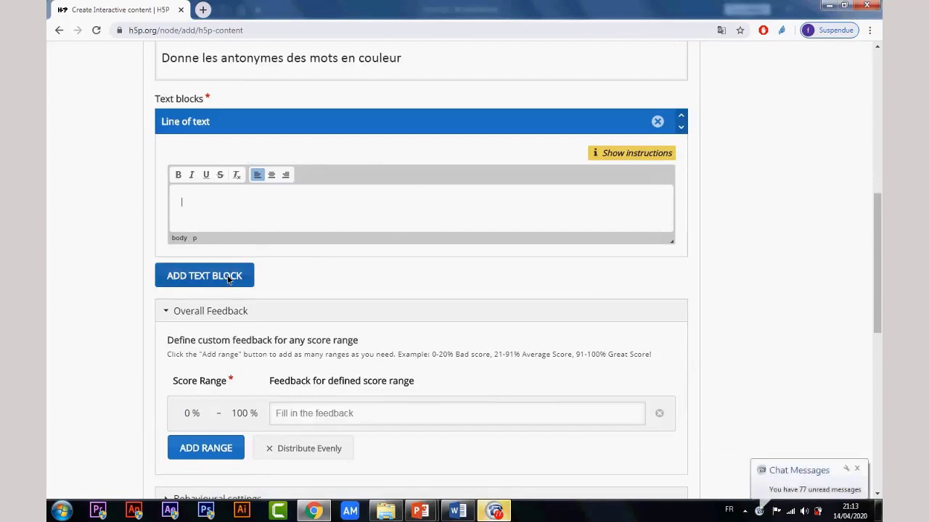
# Step: Switch to the Word document Exercice - les antonymes, review its sentences with starred answers, and return to the H5P text blocks
pyautogui.click(458, 512)
pyautogui.click(537, 244)
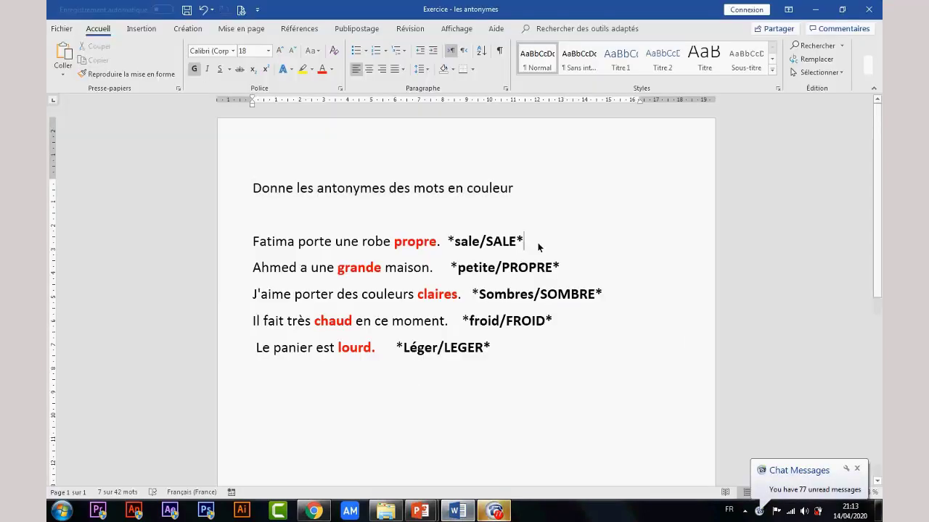
pyautogui.moveTo(484, 354); pyautogui.dragTo(253, 241)
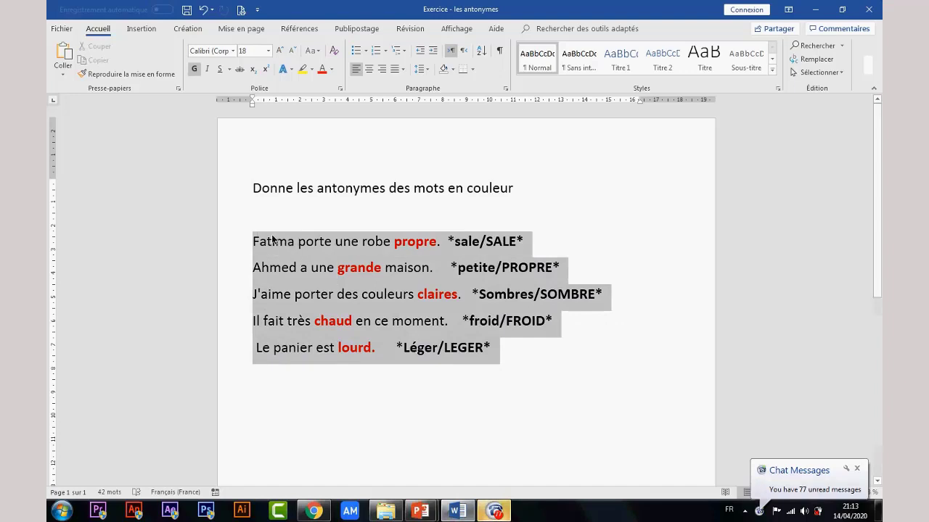
pyautogui.click(344, 267)
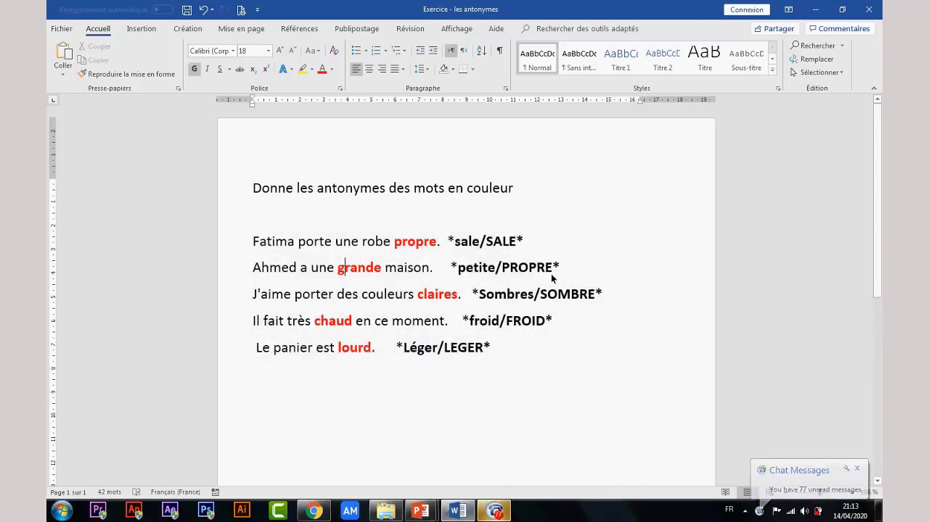
pyautogui.moveTo(313, 512)
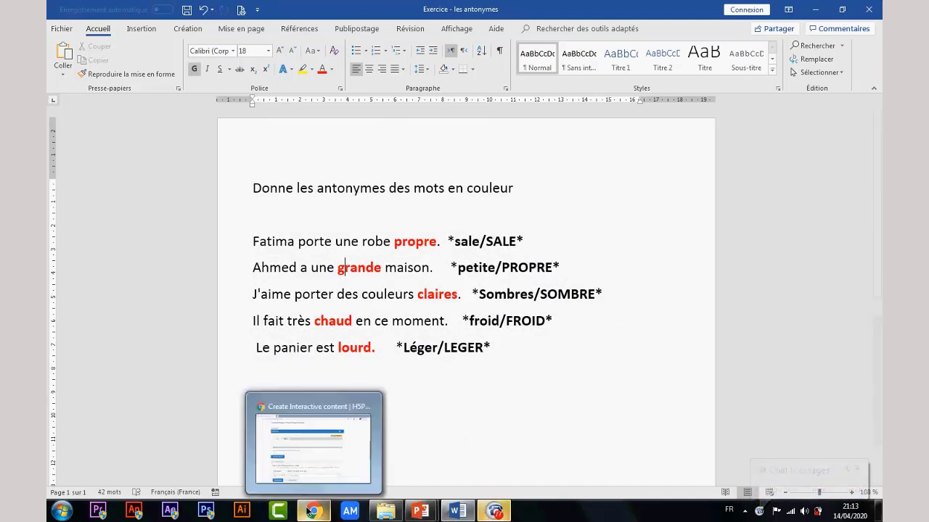
pyautogui.click(312, 480)
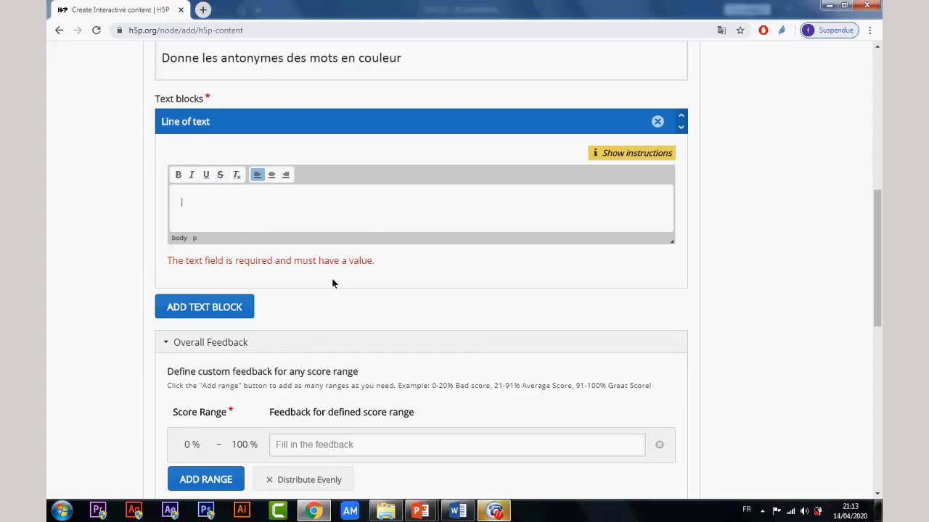
pyautogui.click(457, 512)
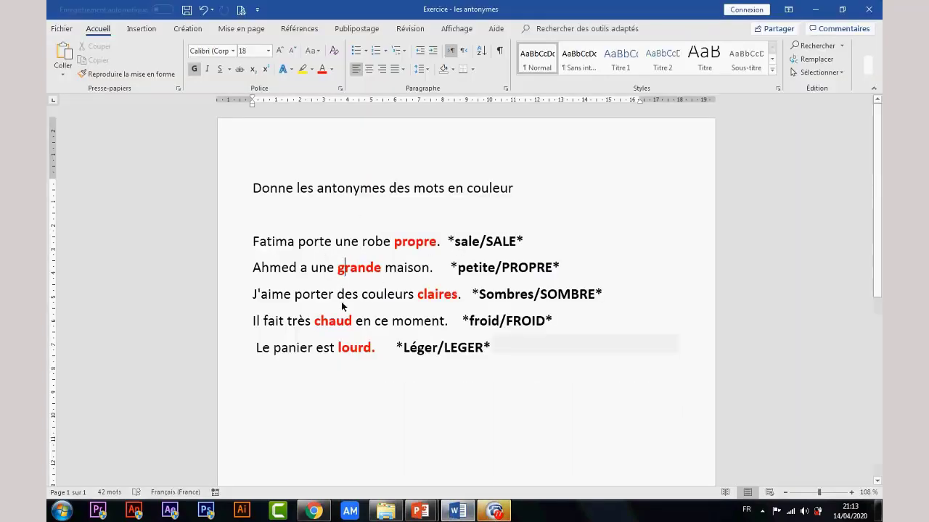
pyautogui.click(312, 511)
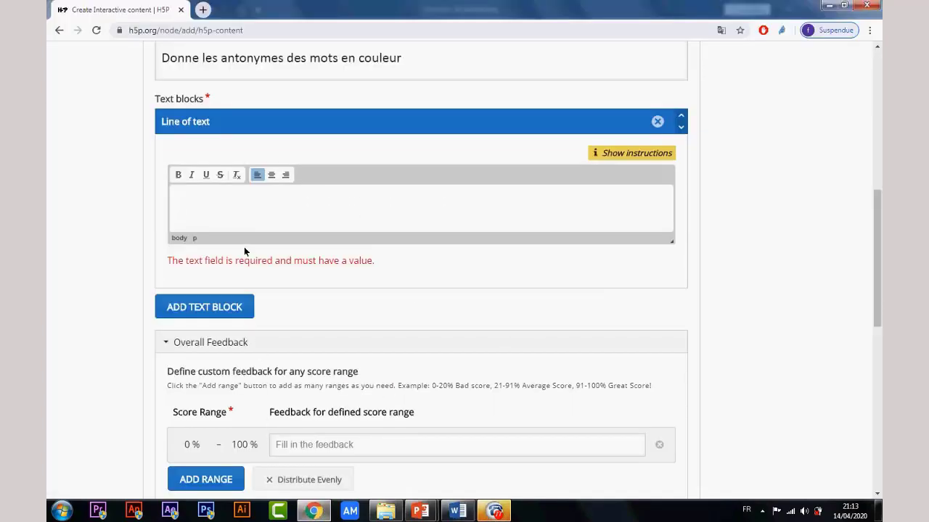
# Step: Add four more text blocks so that the exercise has one block for each of the five sentences
pyautogui.scroll(1, 244, 246)
pyautogui.scroll(-1, 240, 316)
pyautogui.click(229, 313)
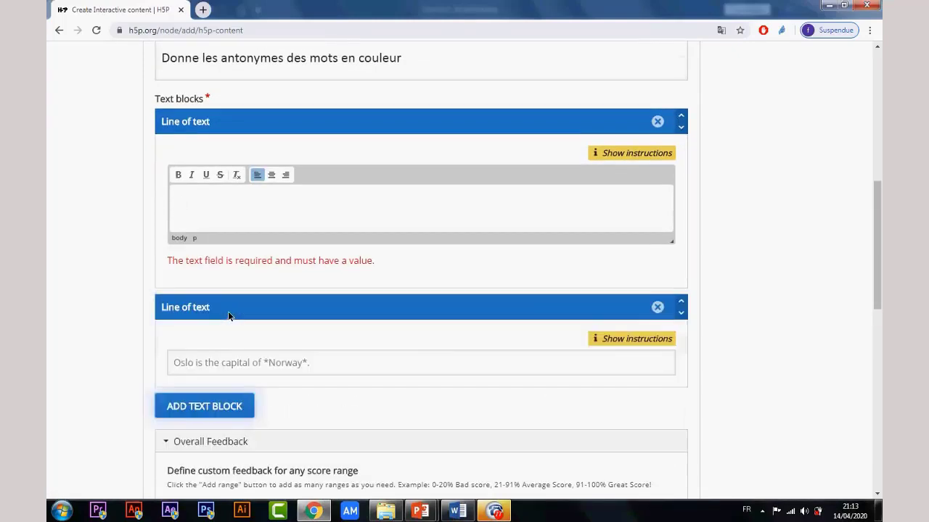
pyautogui.scroll(-2, 228, 365)
pyautogui.click(217, 290)
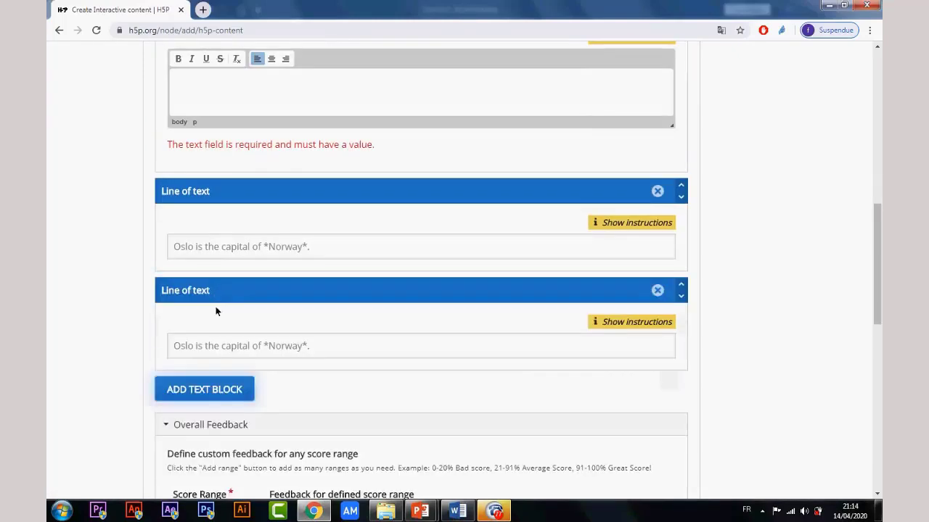
pyautogui.click(216, 392)
pyautogui.scroll(-2, 239, 401)
pyautogui.click(231, 371)
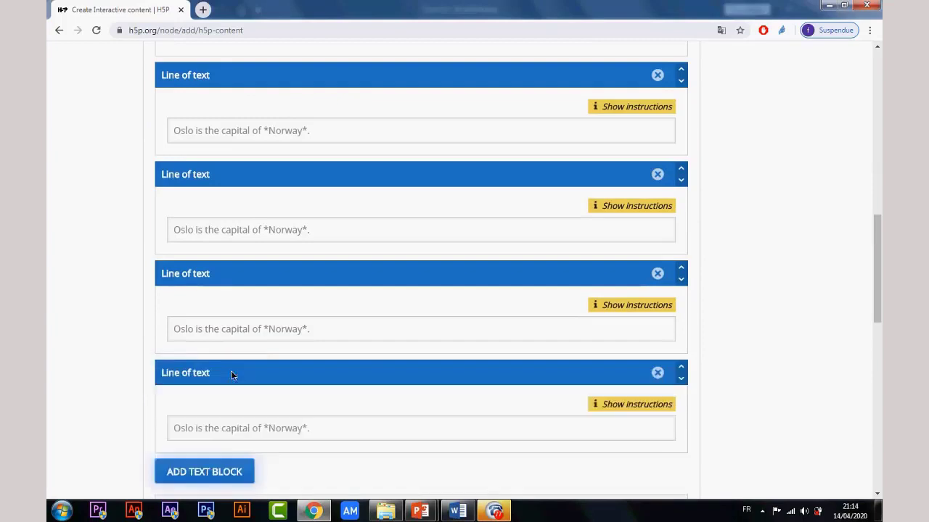
pyautogui.scroll(6, 384, 366)
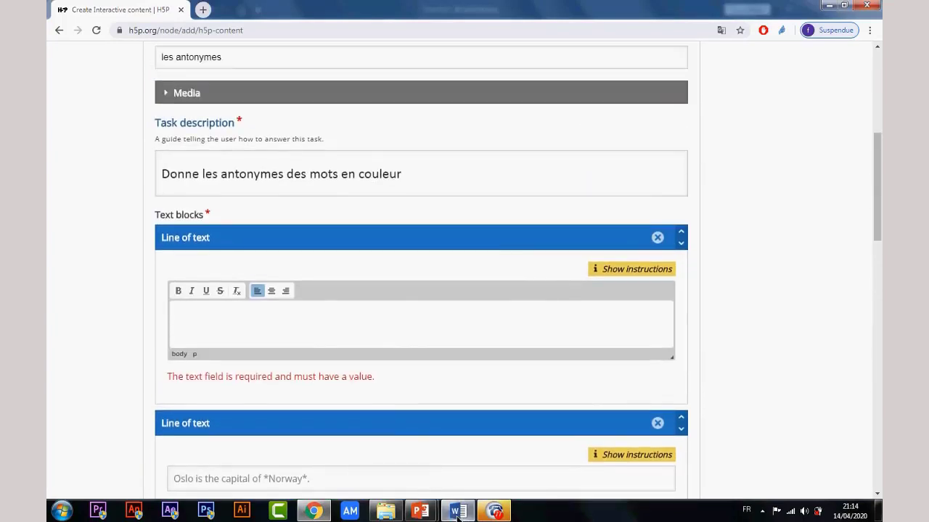
# Step: In the Word document, examine the first sentence, its coloured word propre and its answer format *sale/SALE*
pyautogui.click(457, 512)
pyautogui.tripleClick(520, 241)
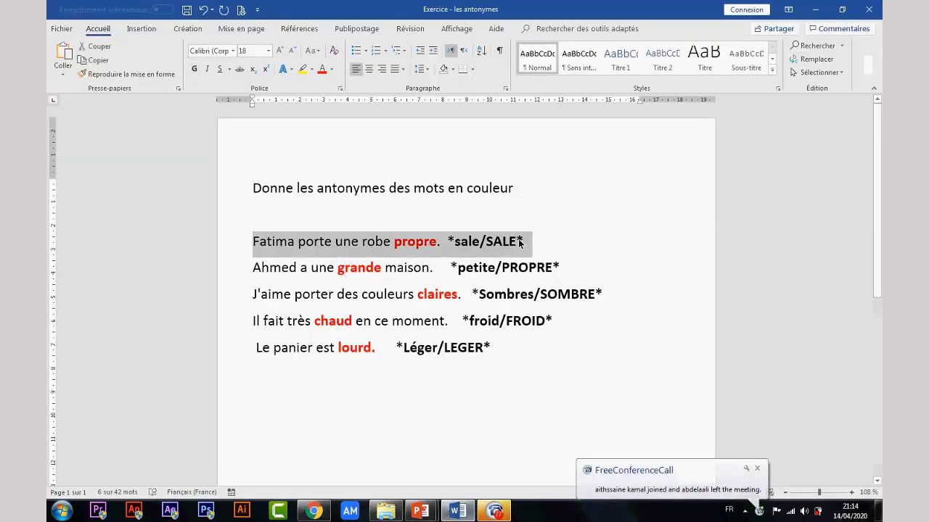
pyautogui.click(421, 373)
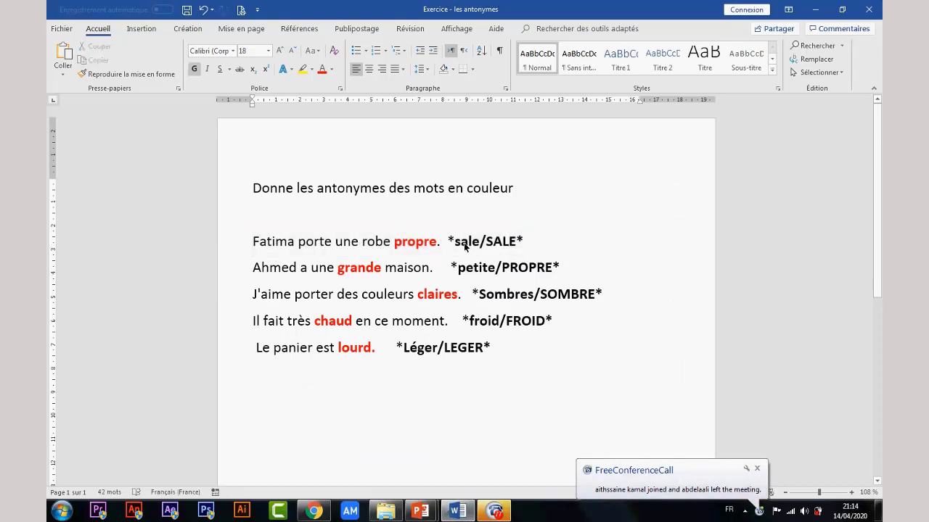
pyautogui.moveTo(254, 243); pyautogui.dragTo(395, 247)
pyautogui.click(429, 246)
pyautogui.click(489, 265)
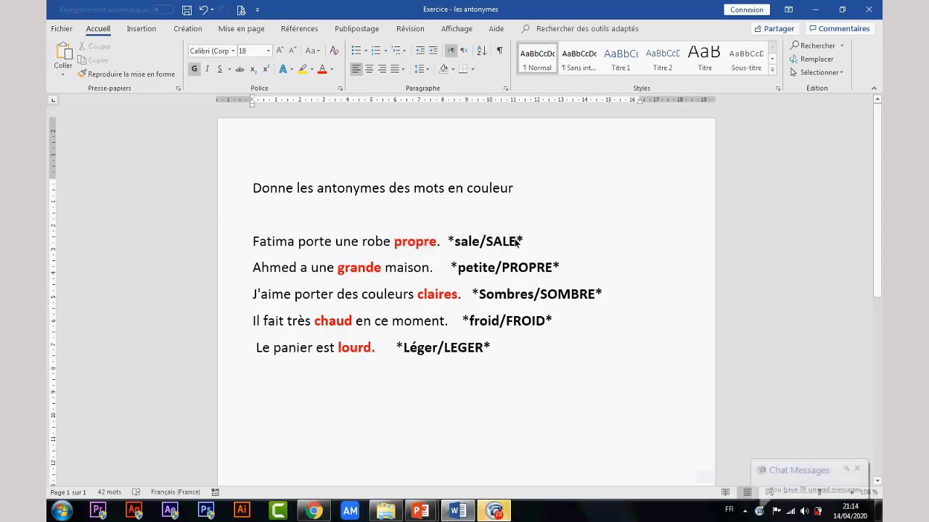
pyautogui.moveTo(516, 242); pyautogui.dragTo(482, 243)
pyautogui.click(480, 243)
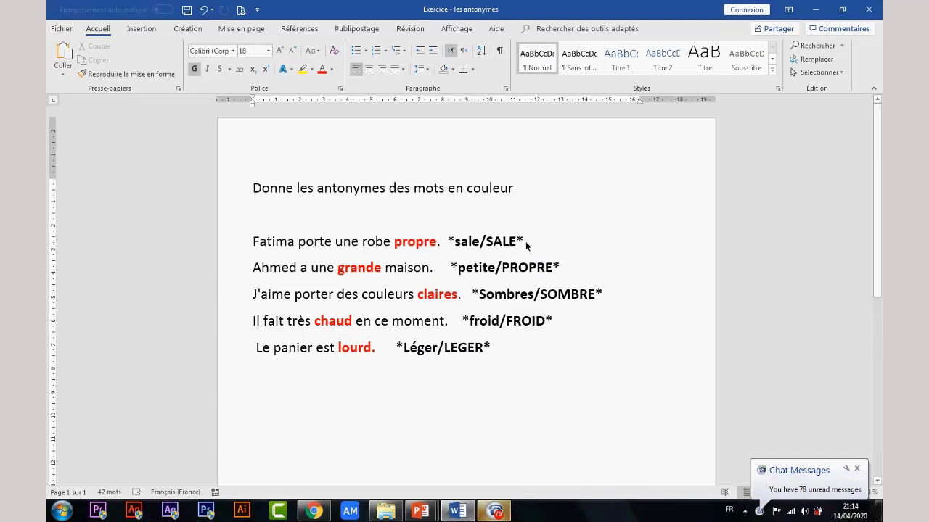
pyautogui.click(856, 469)
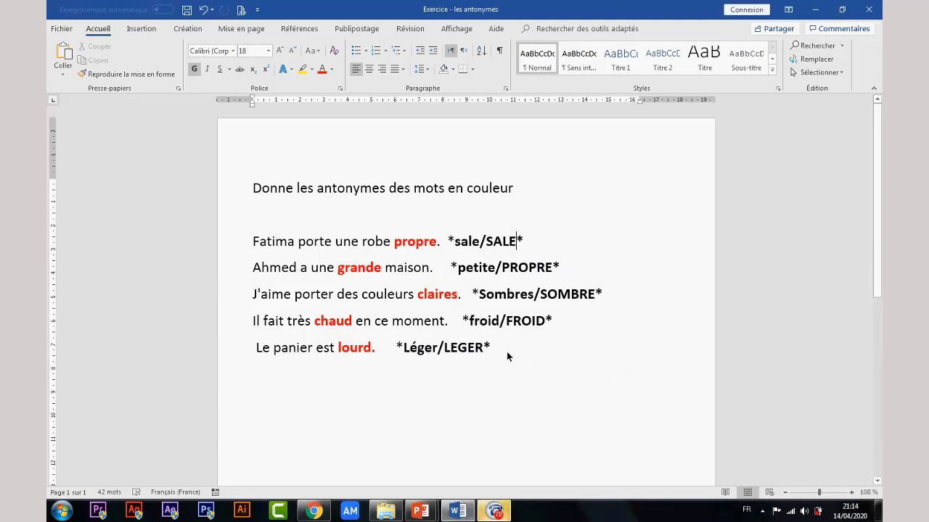
# Step: Enlarge the five sentences to font size 26 and point out the asterisk that starts the answer *sale/SALE*
pyautogui.moveTo(508, 356); pyautogui.dragTo(251, 242)
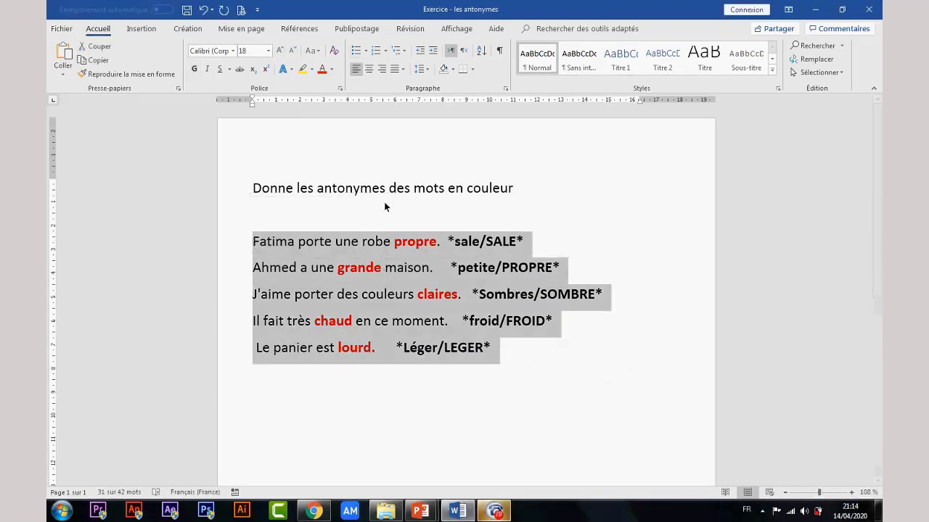
pyautogui.click(279, 50)
pyautogui.click(280, 50)
pyautogui.click(280, 50)
pyautogui.click(279, 50)
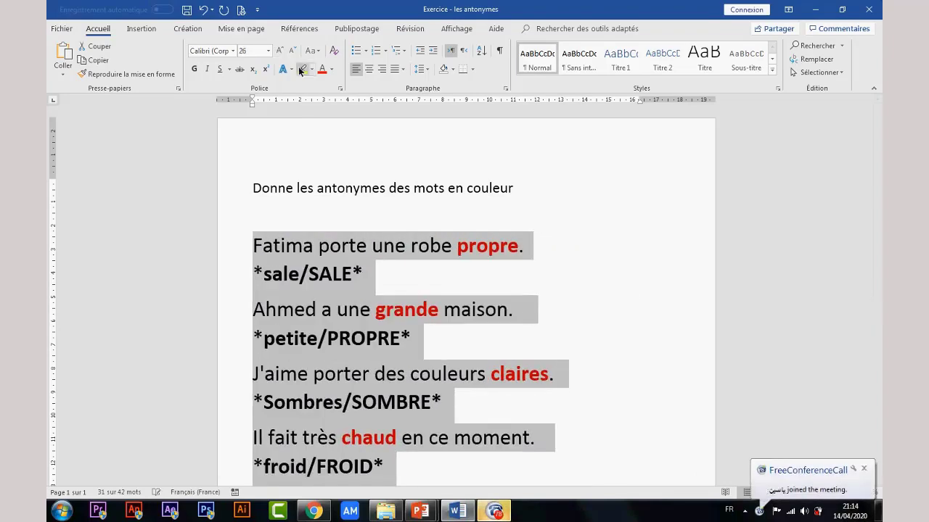
pyautogui.click(352, 273)
pyautogui.doubleClick(258, 272)
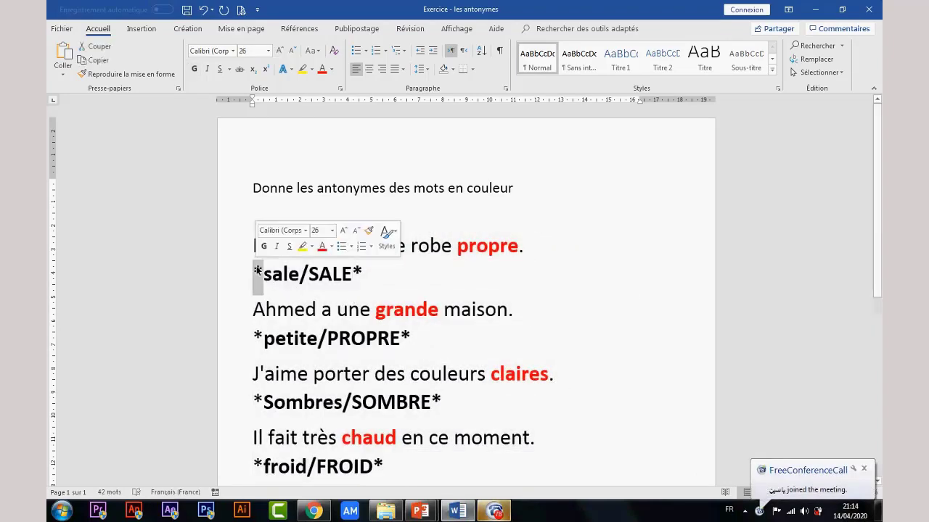
pyautogui.click(263, 274)
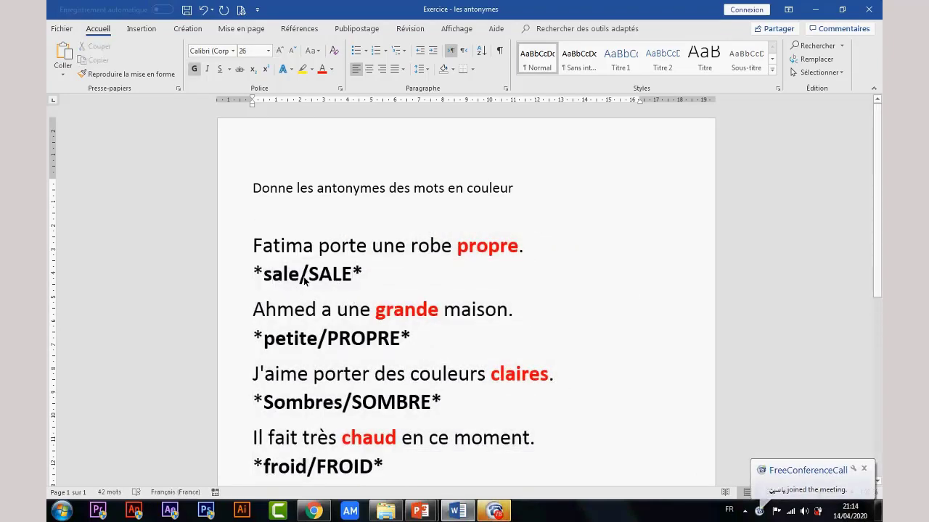
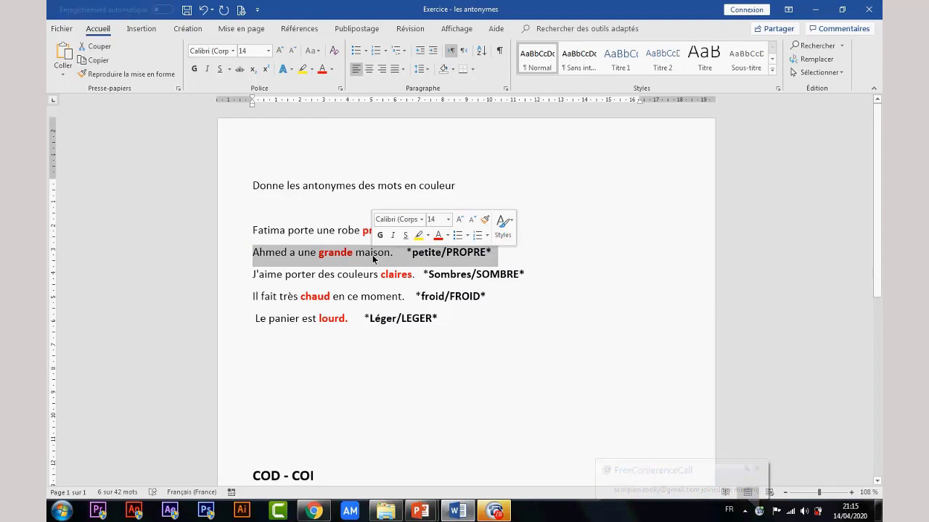
# Step: Paste the copied sentence about grande, with its answer *petite/PROPRE*, into the second H5P text block
pyautogui.hotkey('alt', 'Tab')
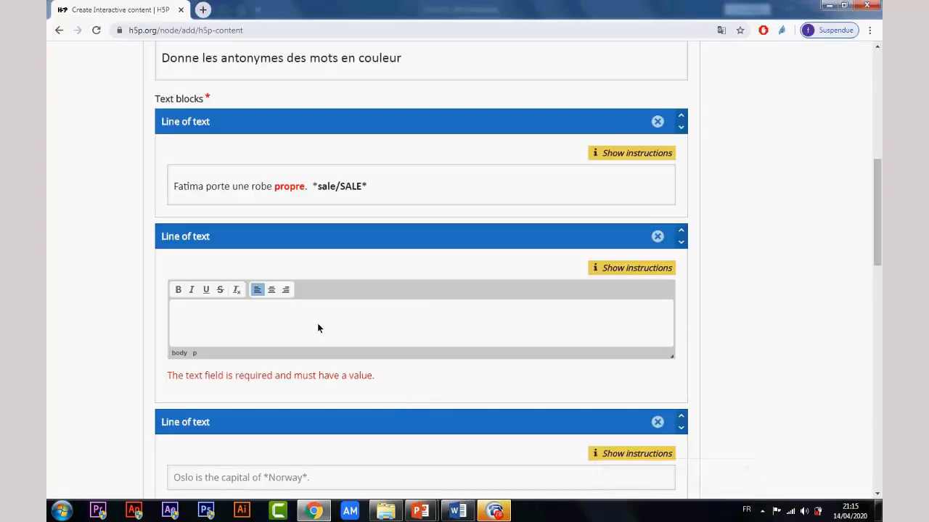
pyautogui.click(317, 329)
pyautogui.write('Ahmed a une grande maison.    *petite/PROPRE*')
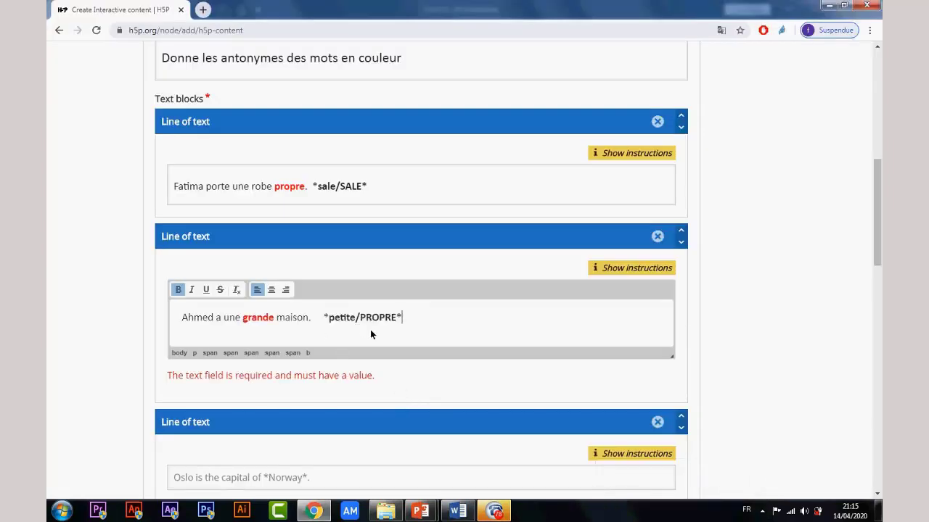
# Step: Copy "J'aime porter des couleurs claires. *Sombres/SOMBRE*" from the Word document into the third H5P text block
pyautogui.click(457, 511)
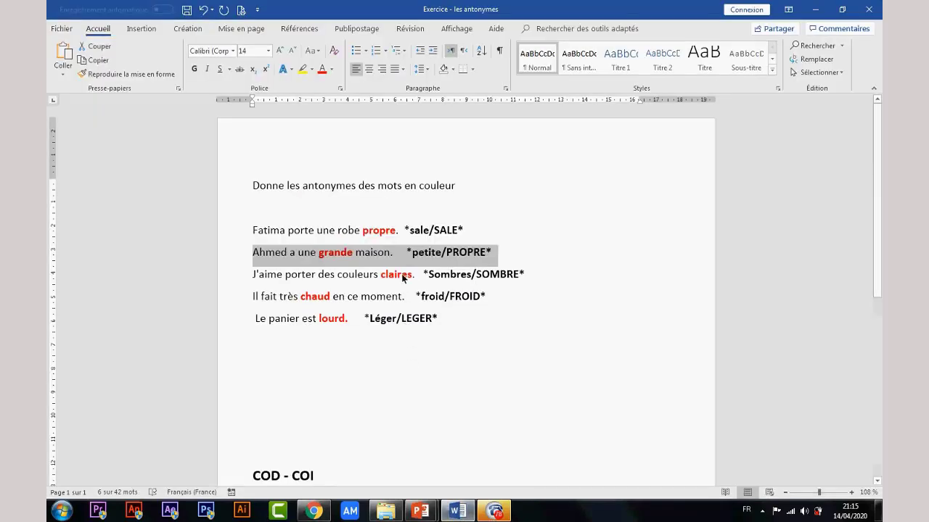
pyautogui.tripleClick(402, 275)
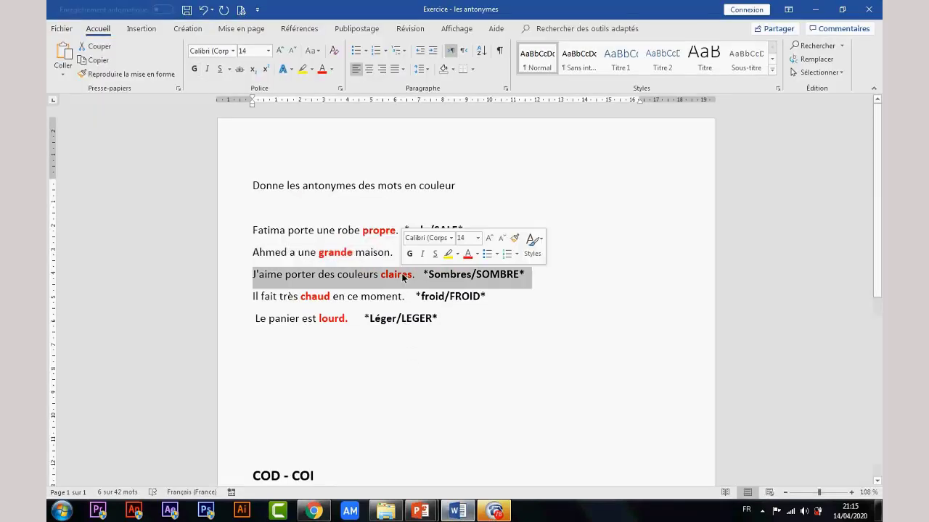
pyautogui.hotkey('ctrl', 'c')
pyautogui.hotkey('alt', 'Tab')
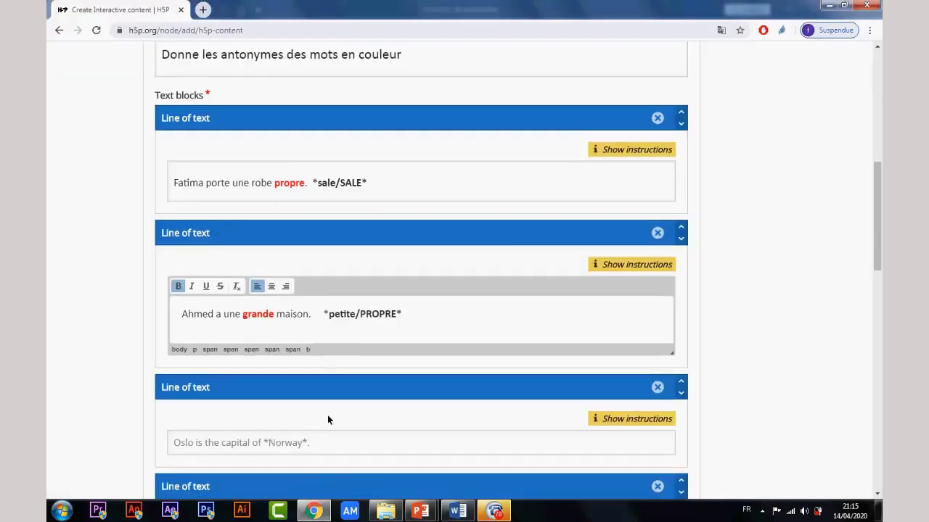
pyautogui.scroll(-1, 327, 415)
pyautogui.click(328, 387)
pyautogui.hotkey('ctrl', 'v')
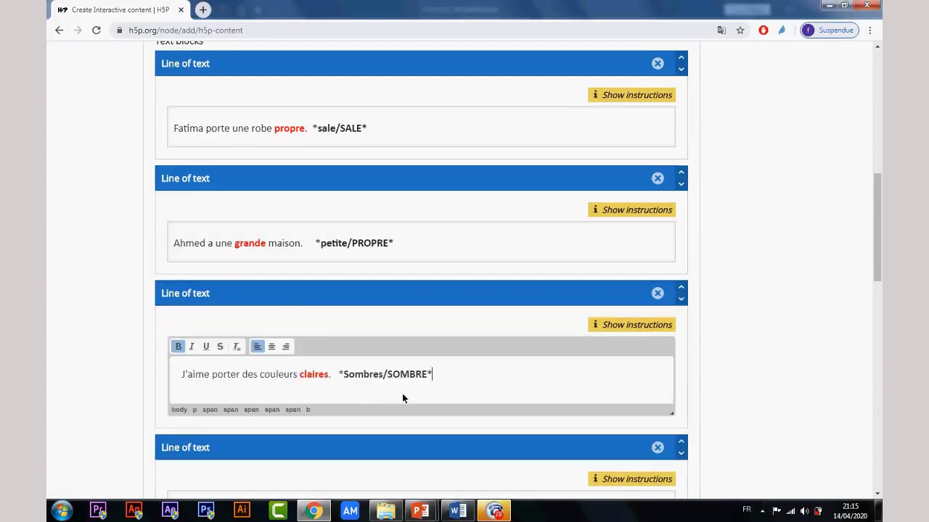
# Step: Remove the two empty text blocks below the claires sentence, confirming each removal
pyautogui.scroll(-1, 506, 376)
pyautogui.scroll(-2, 506, 376)
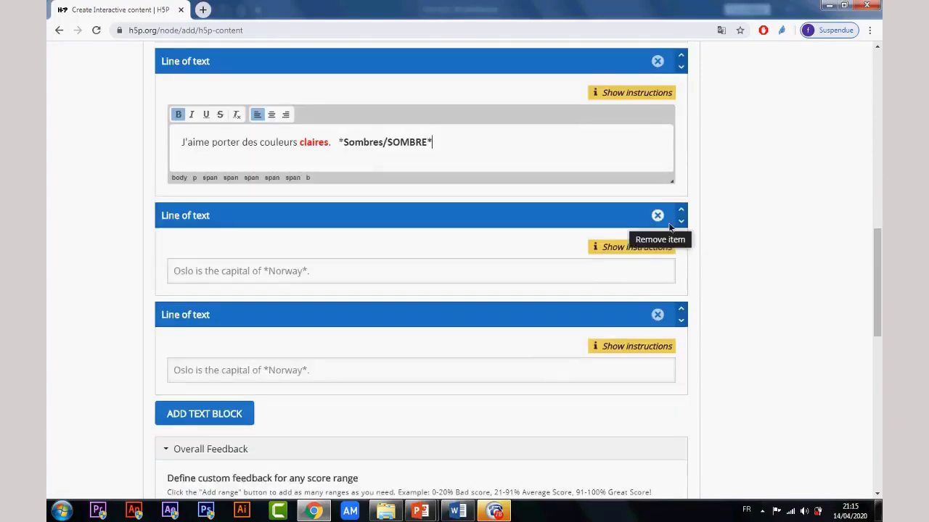
pyautogui.click(658, 217)
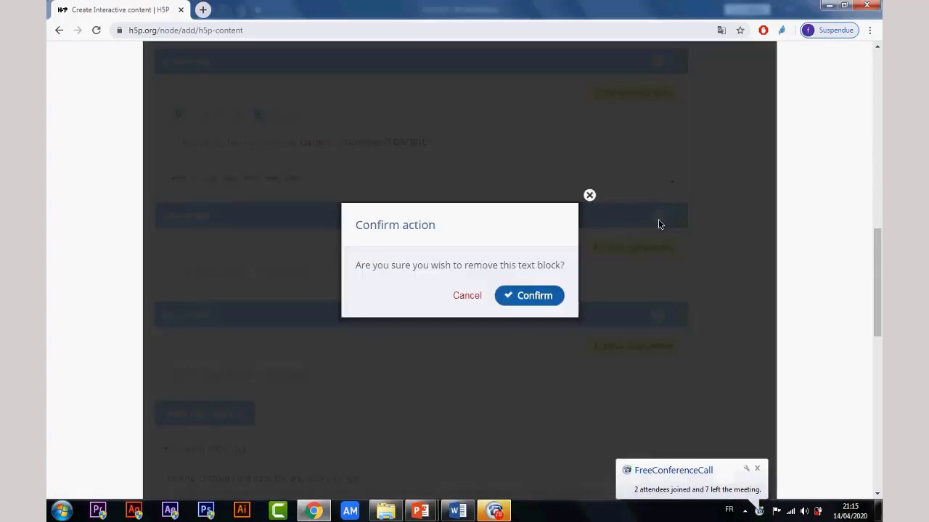
pyautogui.click(532, 297)
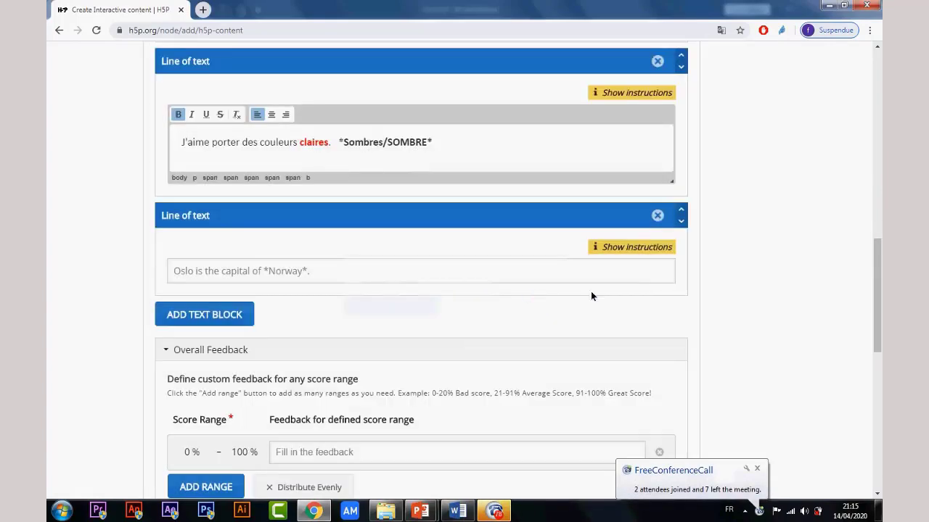
pyautogui.click(658, 216)
pyautogui.click(533, 295)
pyautogui.scroll(3, 539, 320)
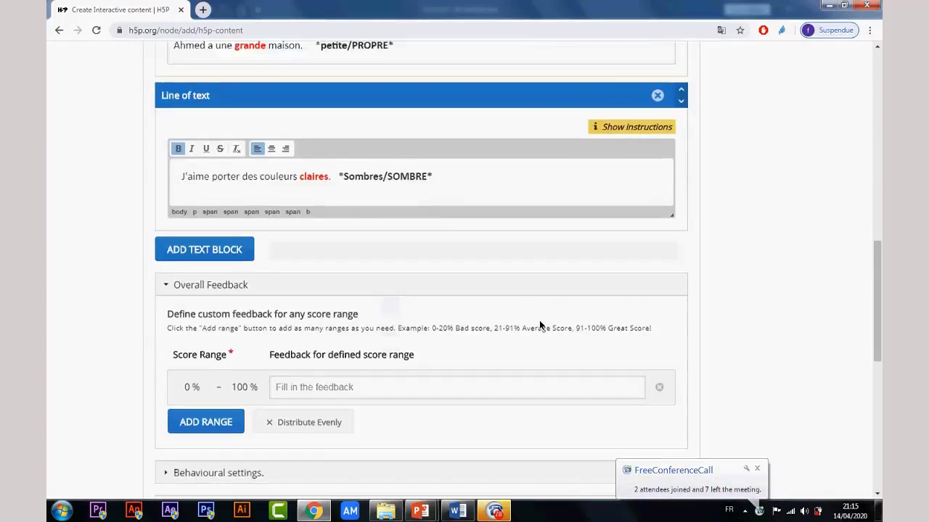
# Step: Add two more score ranges to the overall feedback of the exercise
pyautogui.click(292, 247)
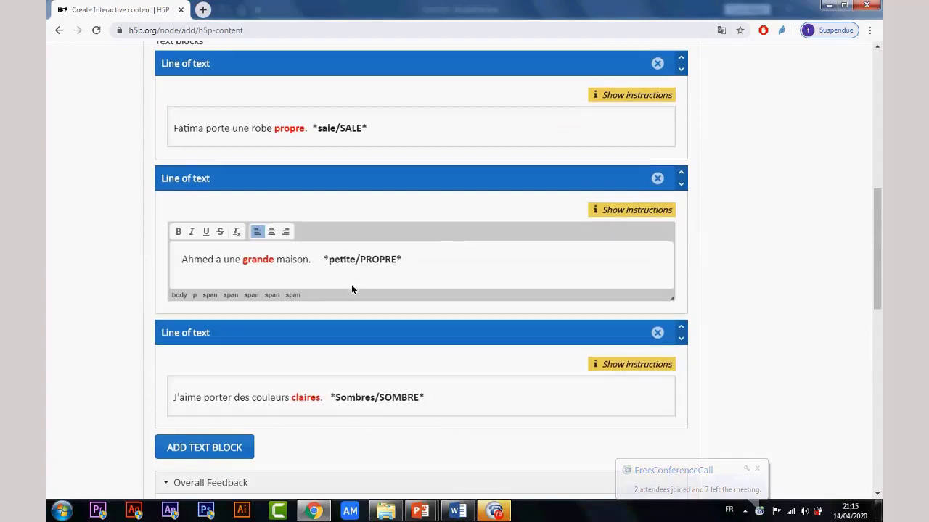
pyautogui.scroll(-2, 366, 305)
pyautogui.scroll(-3, 384, 327)
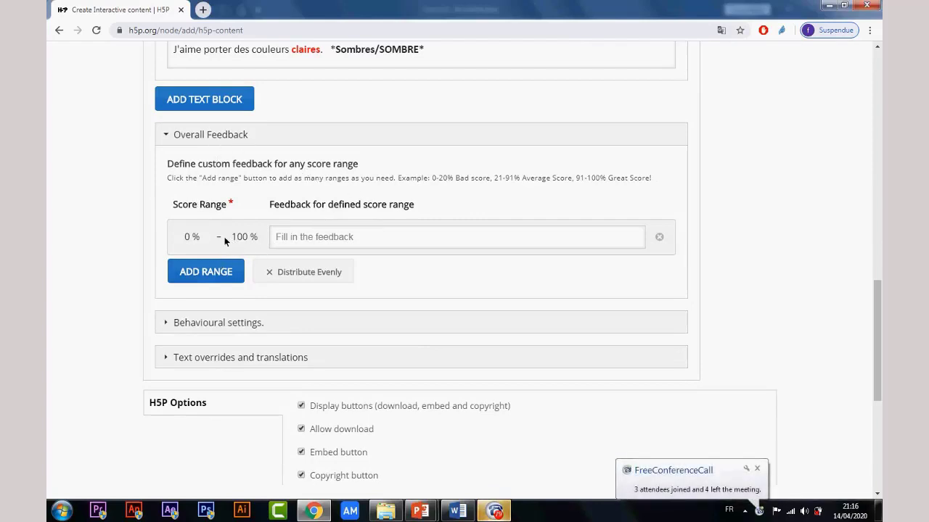
pyautogui.moveTo(184, 234); pyautogui.dragTo(247, 240)
pyautogui.click(222, 276)
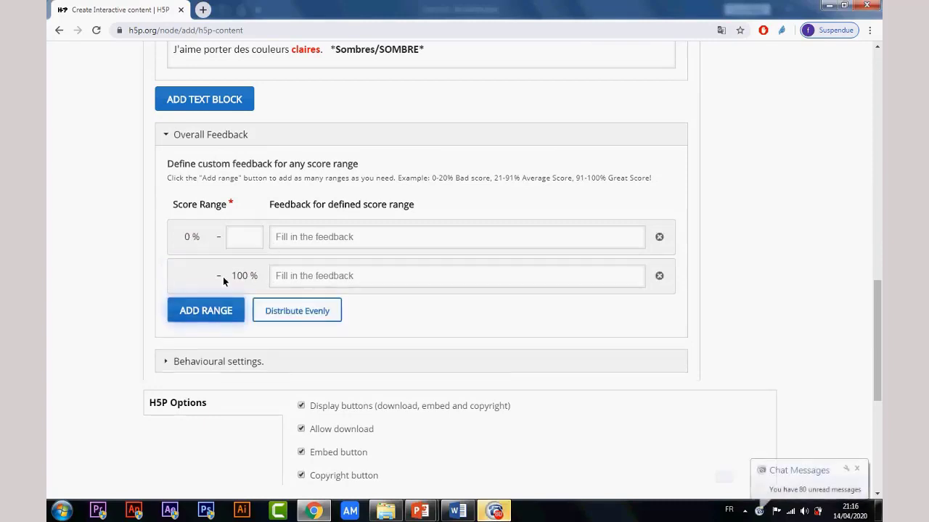
pyautogui.click(244, 314)
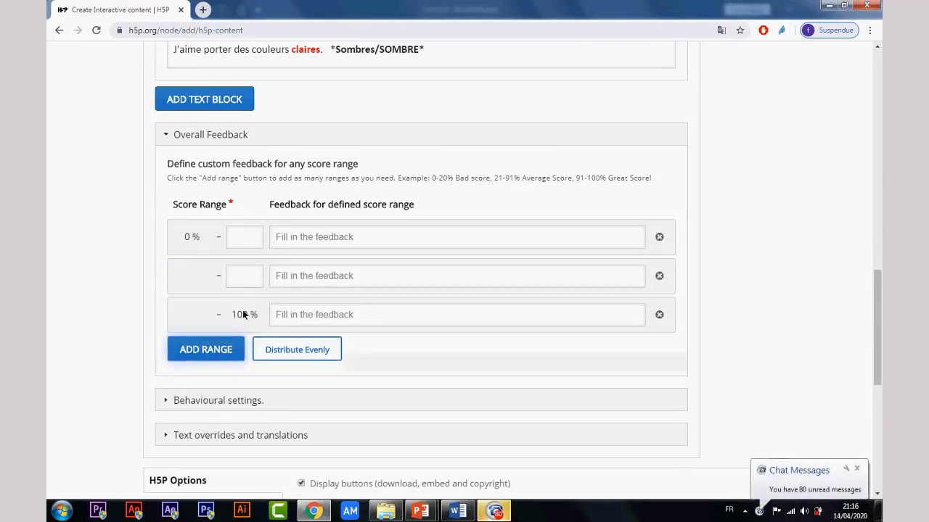
# Step: Set the upper limit of the first score range to 50 %
pyautogui.click(237, 241)
pyautogui.click(189, 235)
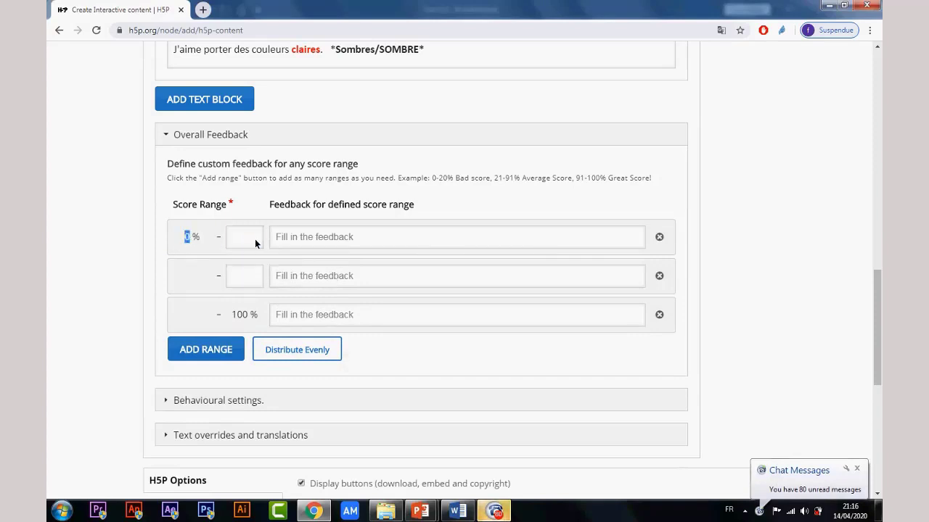
pyautogui.click(255, 240)
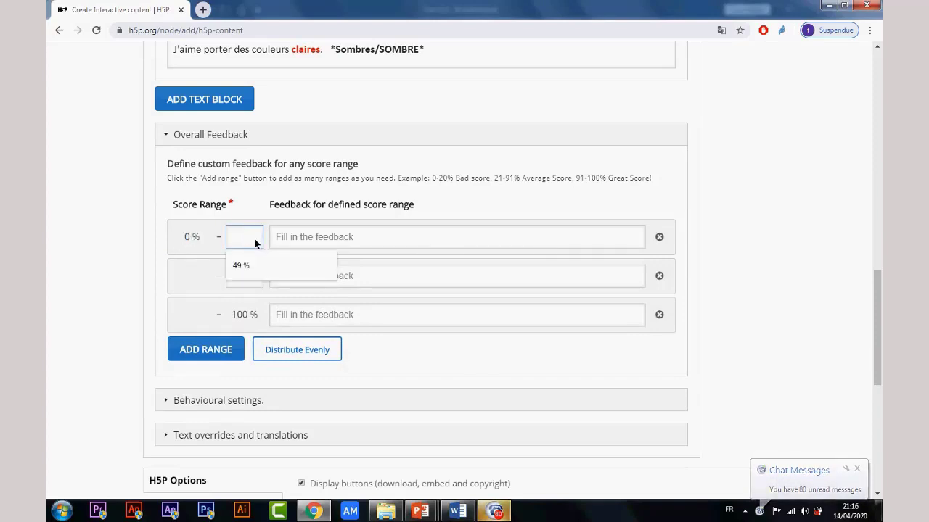
pyautogui.write('50')
pyautogui.click(246, 266)
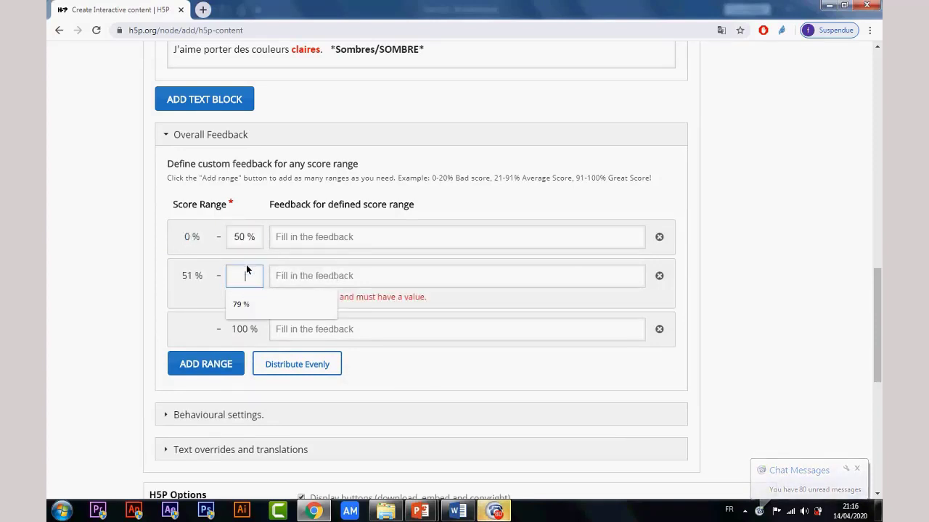
# Step: Set the first score range's upper limit to 49 % and enter Faible as its feedback
pyautogui.click(244, 237)
pyautogui.doubleClick(243, 237)
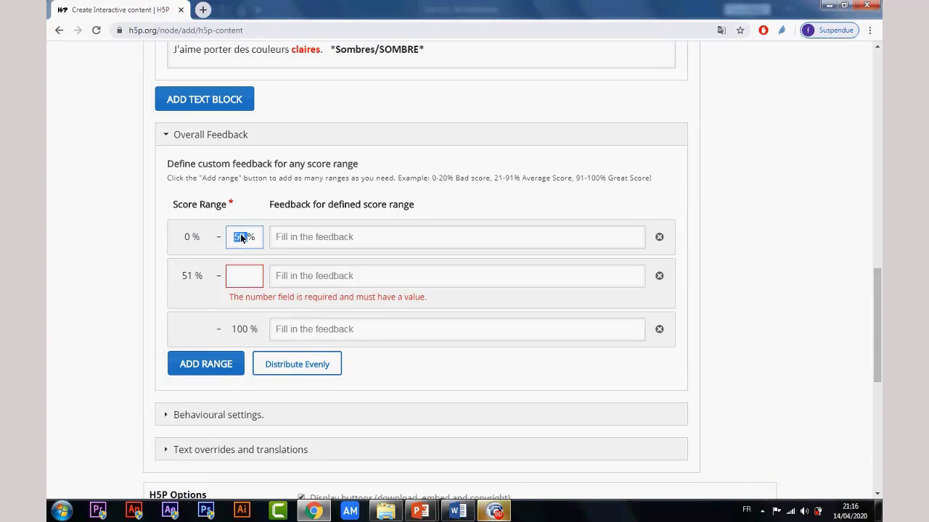
pyautogui.write('4')
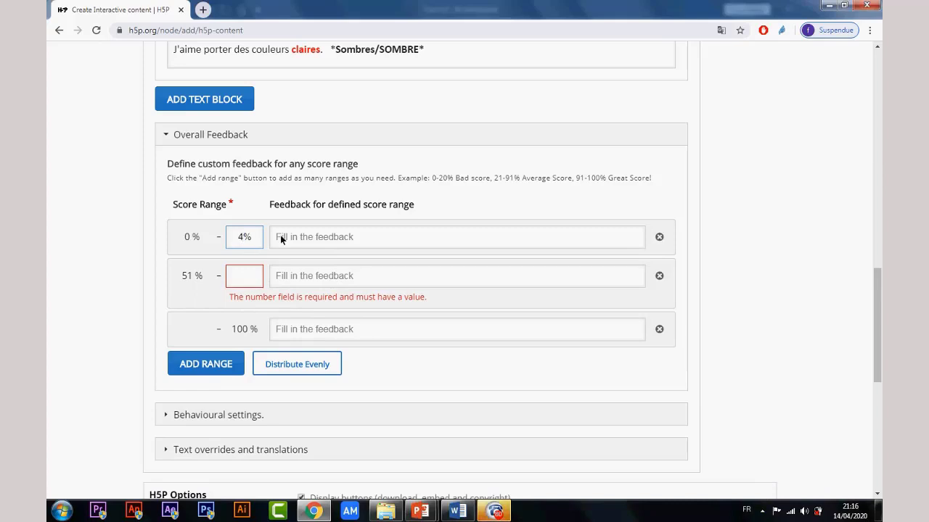
pyautogui.write('9')
pyautogui.click(341, 245)
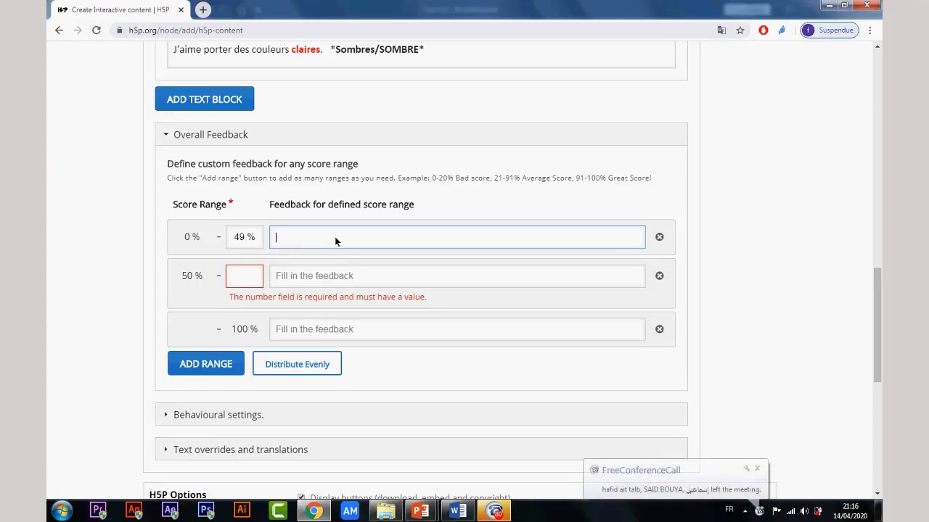
pyautogui.write('Faib')
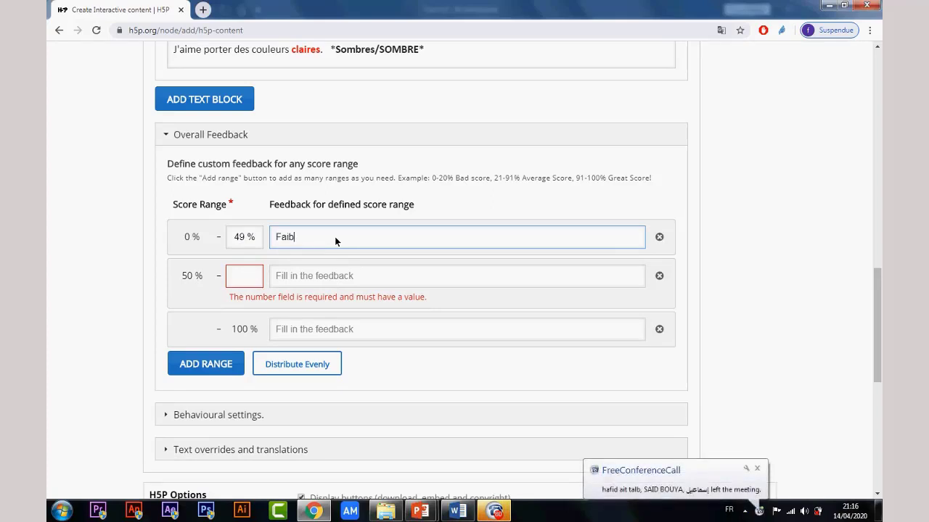
pyautogui.write('le')
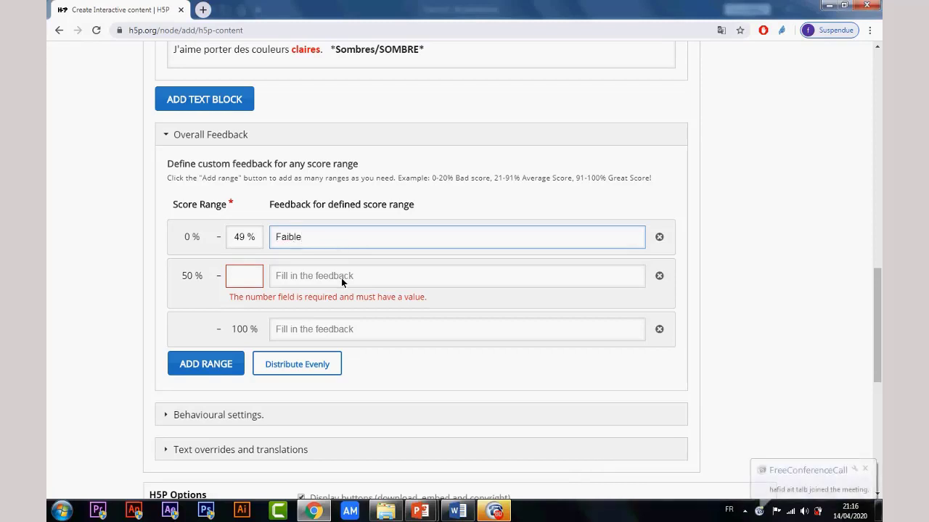
# Step: Set the second score range's upper limit to 79 % and enter Bien as its feedback
pyautogui.click(341, 279)
pyautogui.click(237, 283)
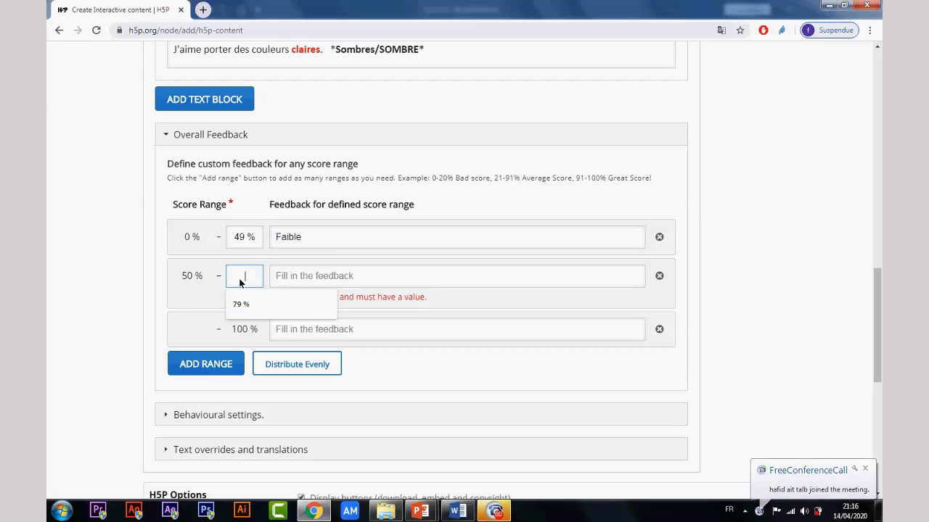
pyautogui.click(244, 306)
pyautogui.click(308, 277)
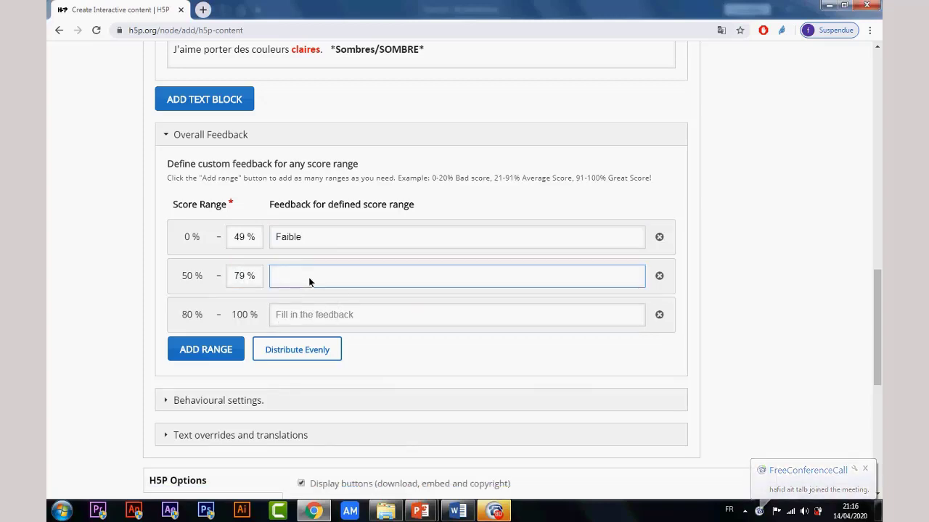
pyautogui.write('bie')
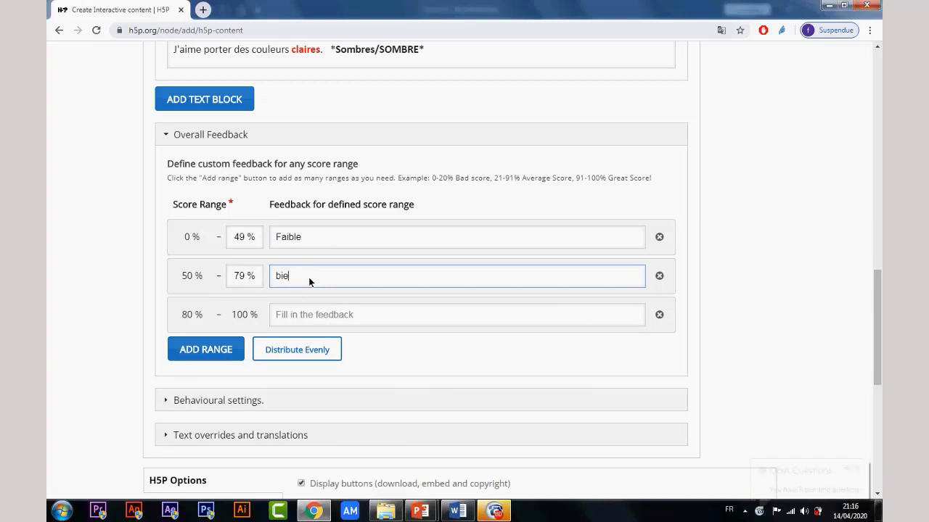
pyautogui.press('BackSpace')
pyautogui.press('BackSpace')
pyautogui.press('BackSpace')
pyautogui.write('Bien')
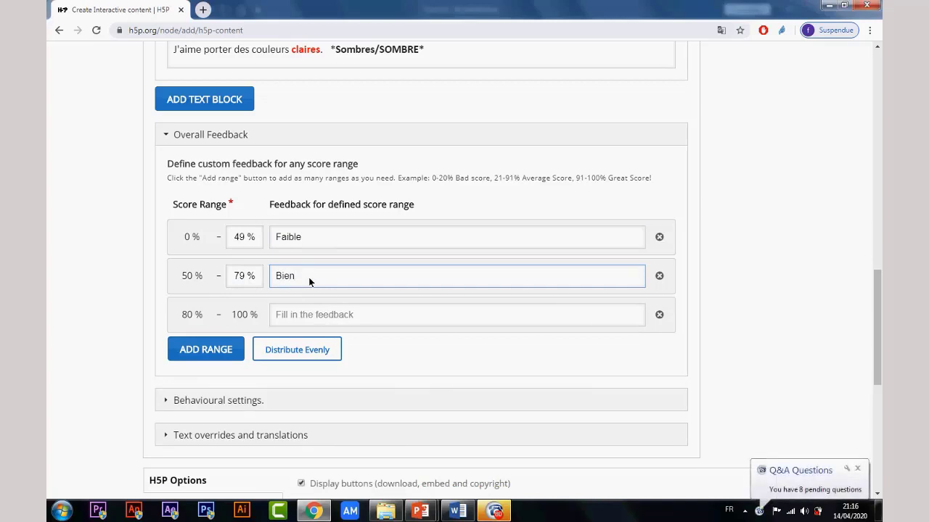
# Step: Enter Excellent as the feedback for the last score range, which ends at 100 %
pyautogui.click(288, 314)
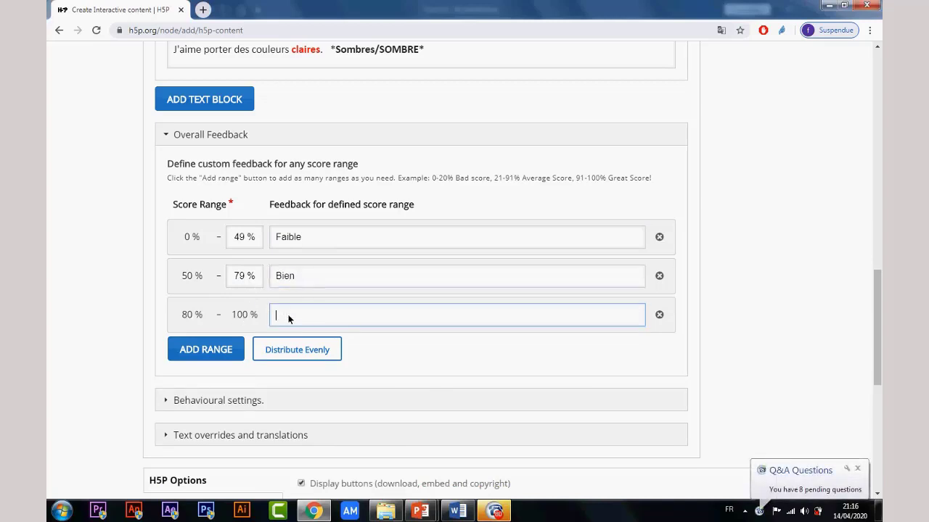
pyautogui.write('Excel')
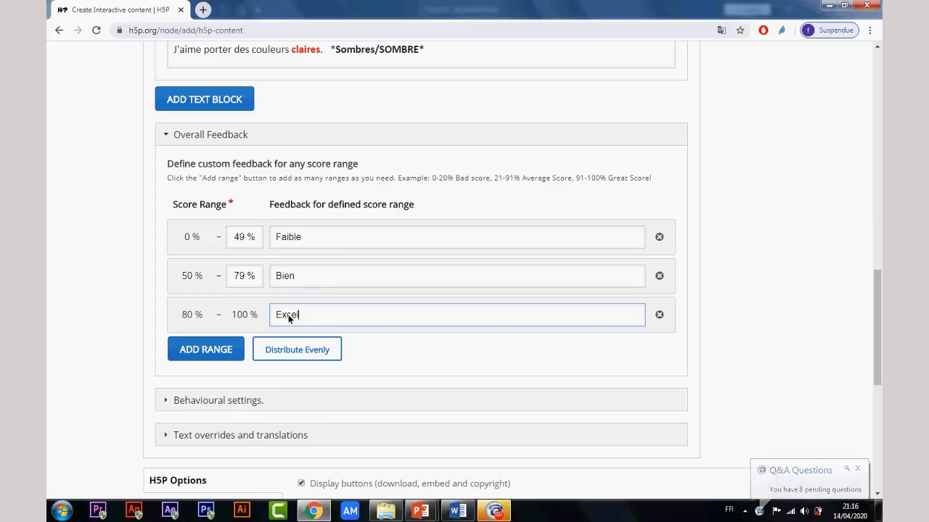
pyautogui.write('lent')
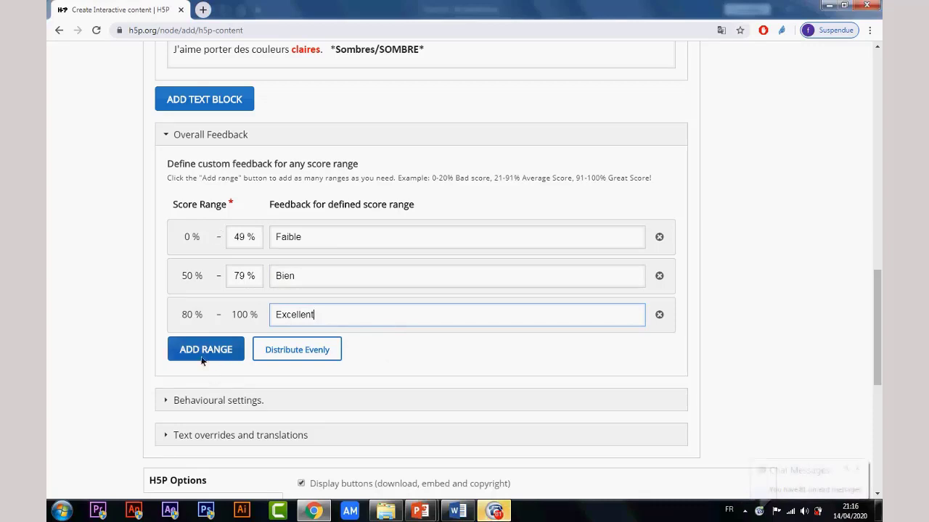
pyautogui.moveTo(230, 206); pyautogui.dragTo(173, 205)
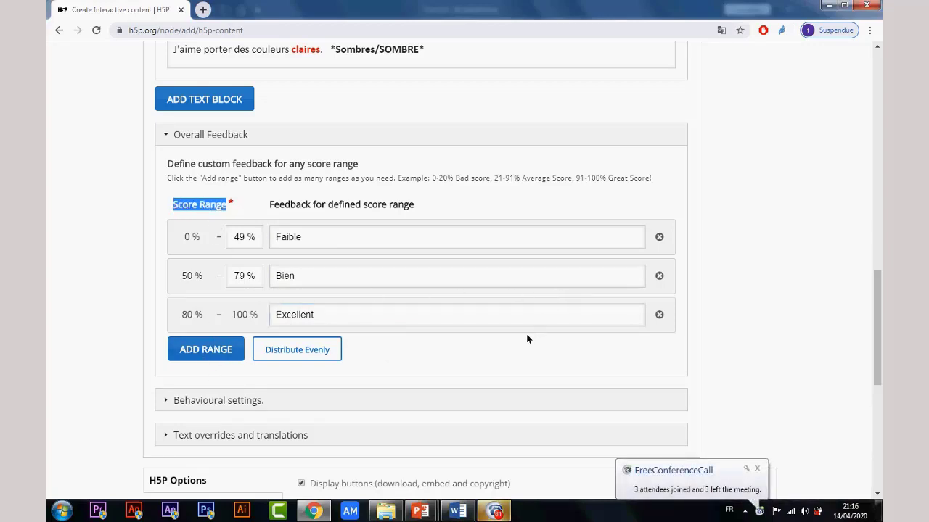
# Step: Expand the behavioural settings to review their options, then collapse them again
pyautogui.scroll(-1, 526, 334)
pyautogui.scroll(-1, 493, 338)
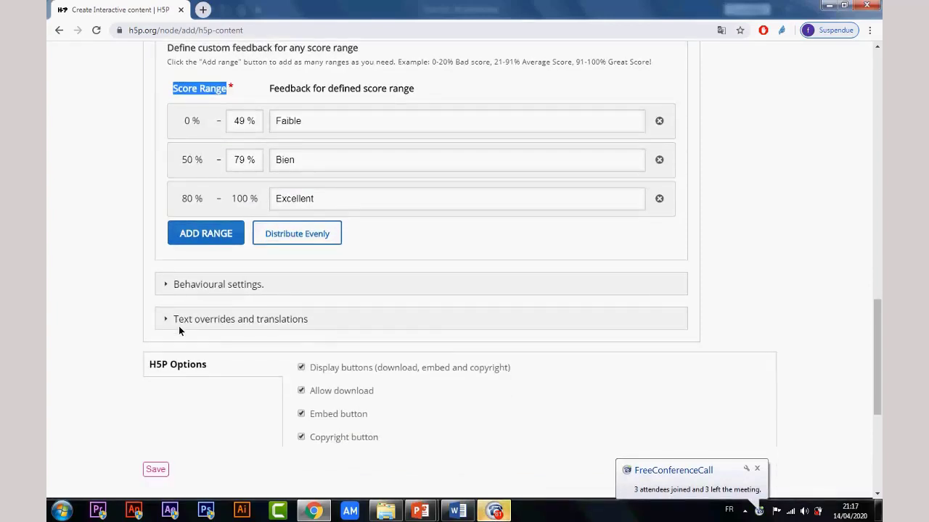
pyautogui.scroll(-2, 181, 325)
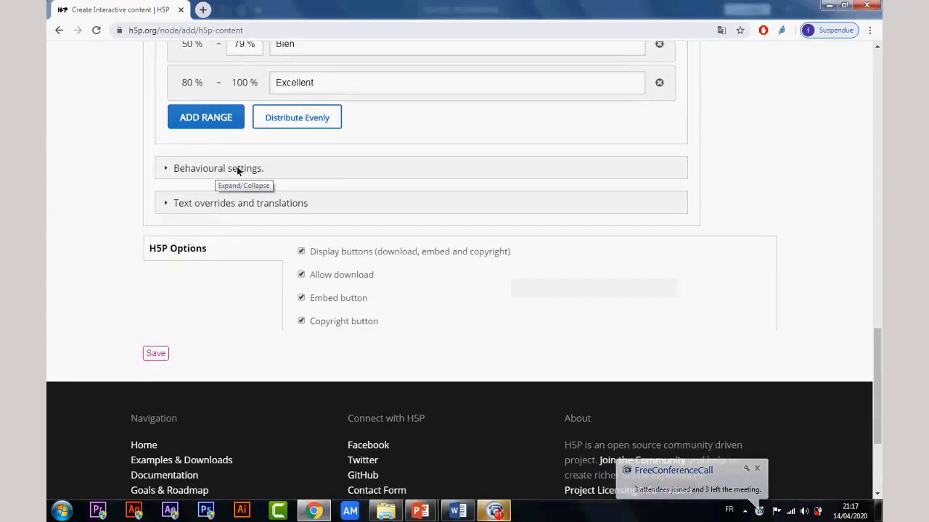
pyautogui.click(166, 168)
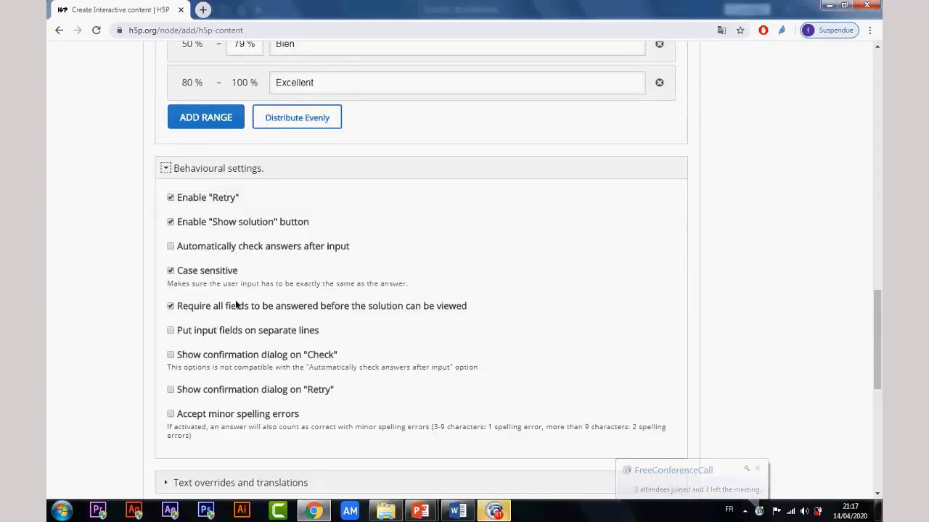
pyautogui.scroll(1, 236, 276)
pyautogui.click(166, 226)
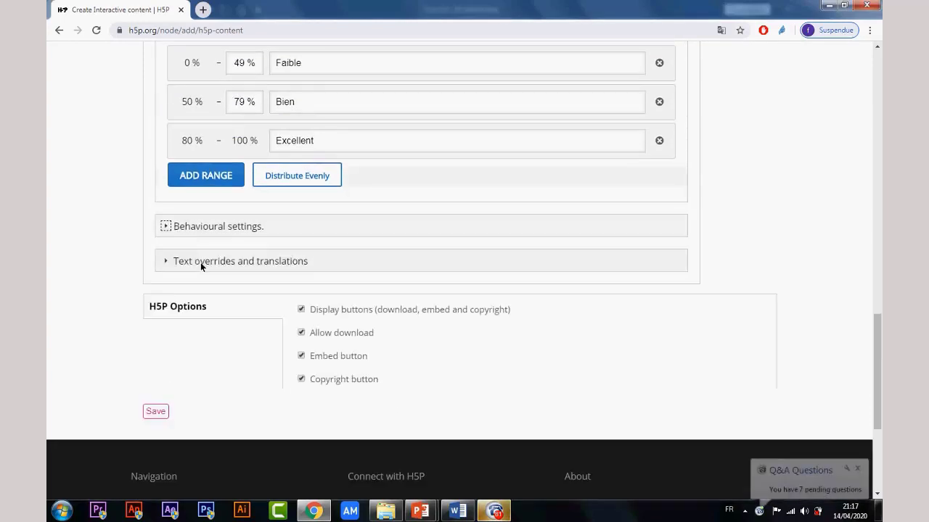
# Step: Examine the Fill in the Blanks text overrides for the Show solutions, Retry and Check buttons, and collapse the section
pyautogui.click(169, 263)
pyautogui.scroll(-2, 246, 325)
pyautogui.click(187, 211)
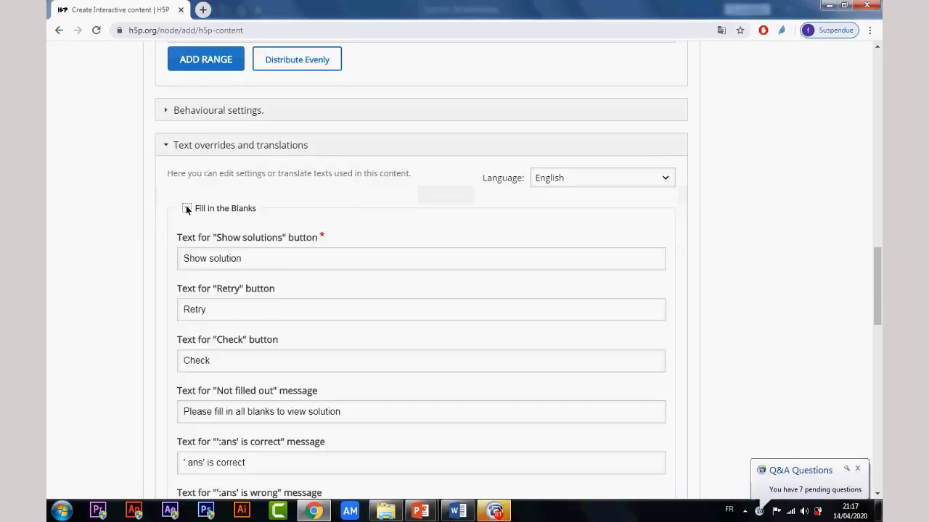
pyautogui.scroll(-1, 234, 294)
pyautogui.click(242, 255)
pyautogui.doubleClick(241, 260)
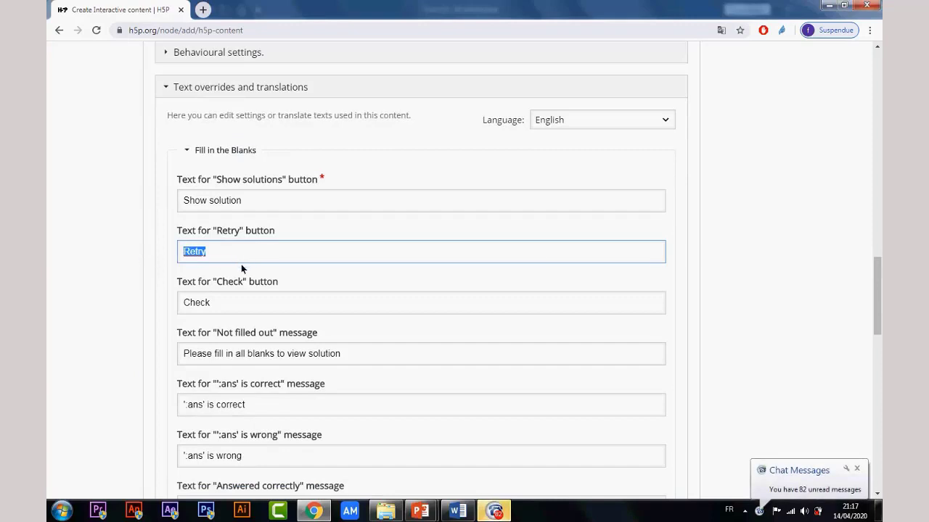
pyautogui.doubleClick(208, 304)
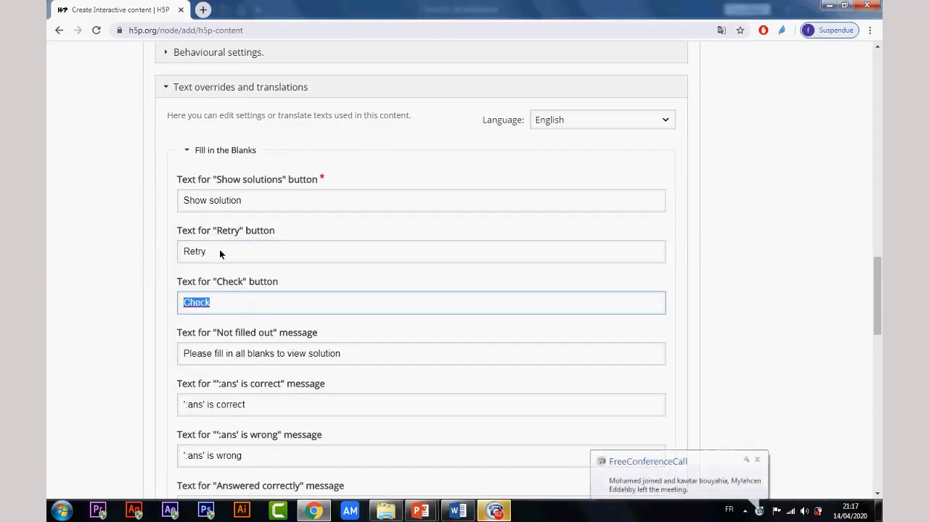
pyautogui.hotkey('shift', 'Tab')
pyautogui.hotkey('shift', 'Tab')
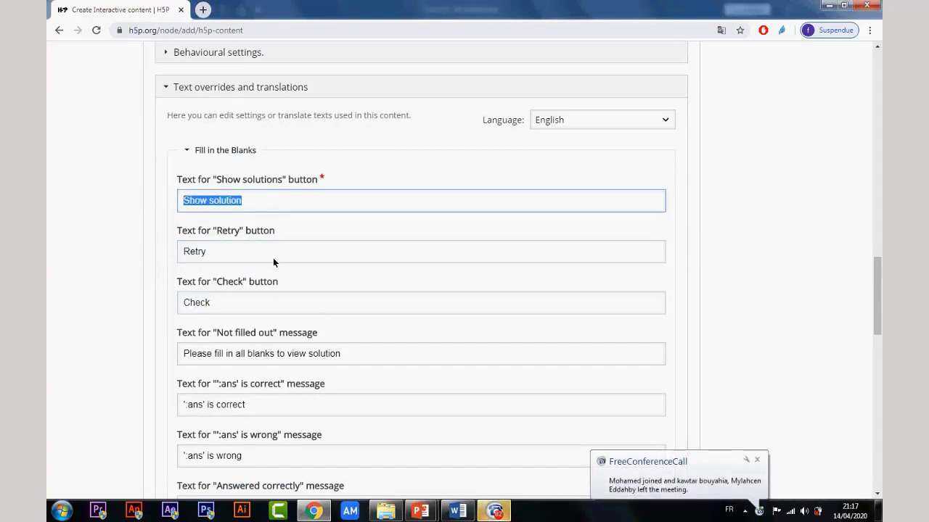
pyautogui.scroll(-2, 256, 360)
pyautogui.scroll(5, 256, 361)
pyautogui.scroll(1, 166, 324)
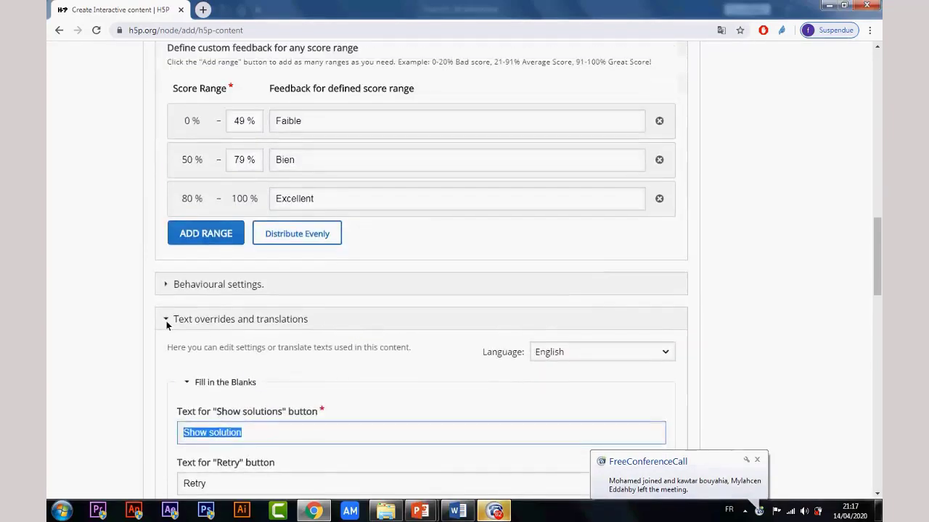
pyautogui.click(166, 318)
# Step: Check over the form once more and save the les antonymes exercise
pyautogui.scroll(2, 288, 283)
pyautogui.scroll(-4, 304, 371)
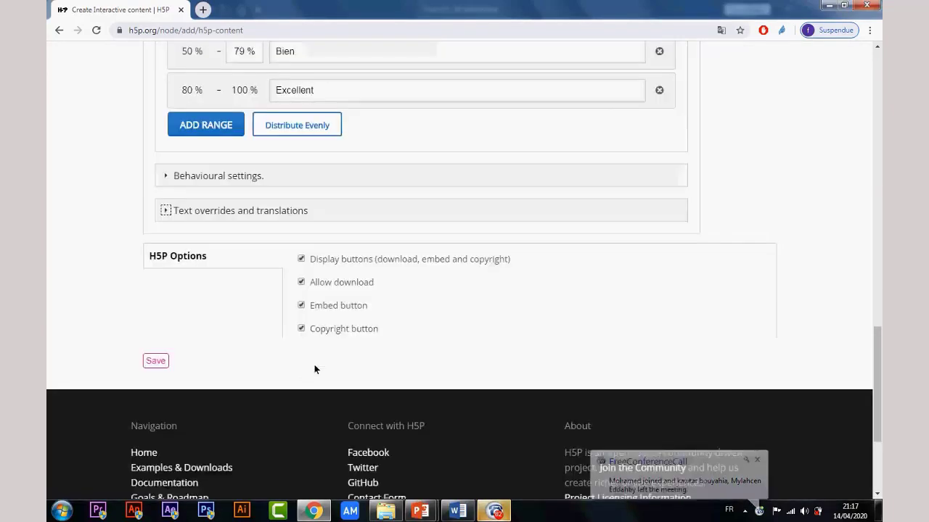
pyautogui.scroll(7, 334, 355)
pyautogui.scroll(-6, 377, 363)
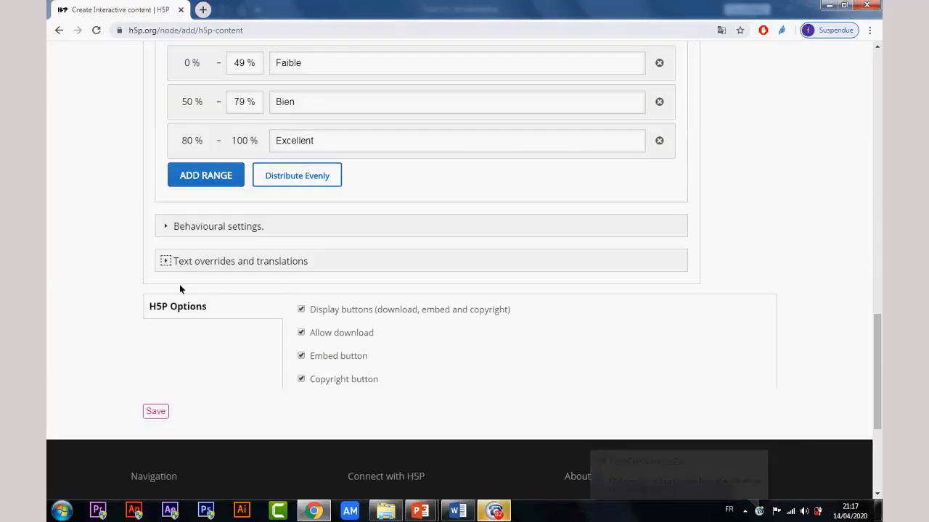
pyautogui.click(156, 411)
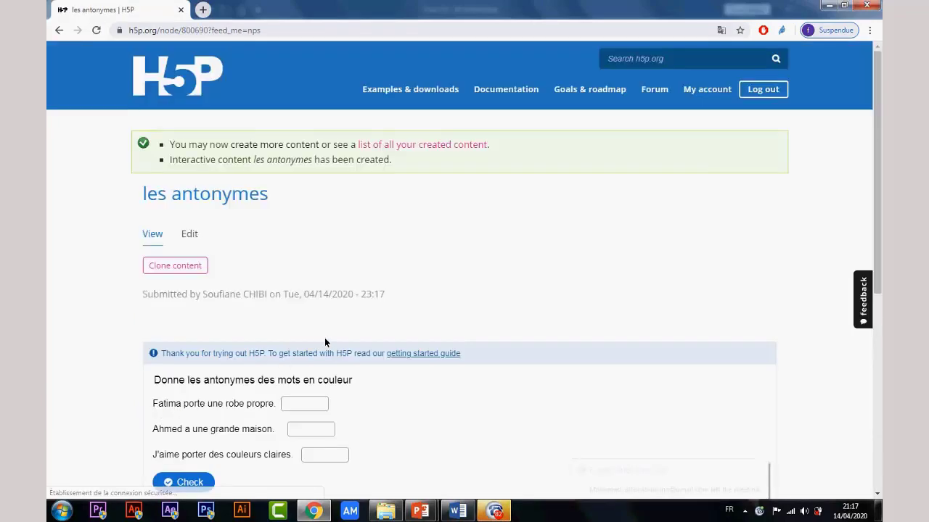
# Step: Review the saved exercise's instruction and its three sentences with their answer blanks
pyautogui.scroll(-1, 325, 339)
pyautogui.scroll(-1, 325, 342)
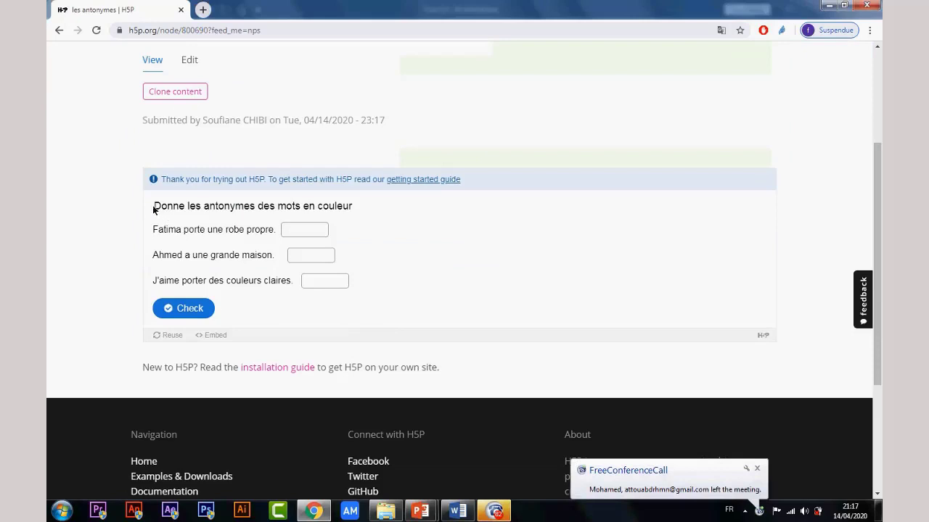
pyautogui.moveTo(153, 210); pyautogui.dragTo(362, 221)
pyautogui.moveTo(276, 231); pyautogui.dragTo(152, 230)
pyautogui.doubleClick(272, 255)
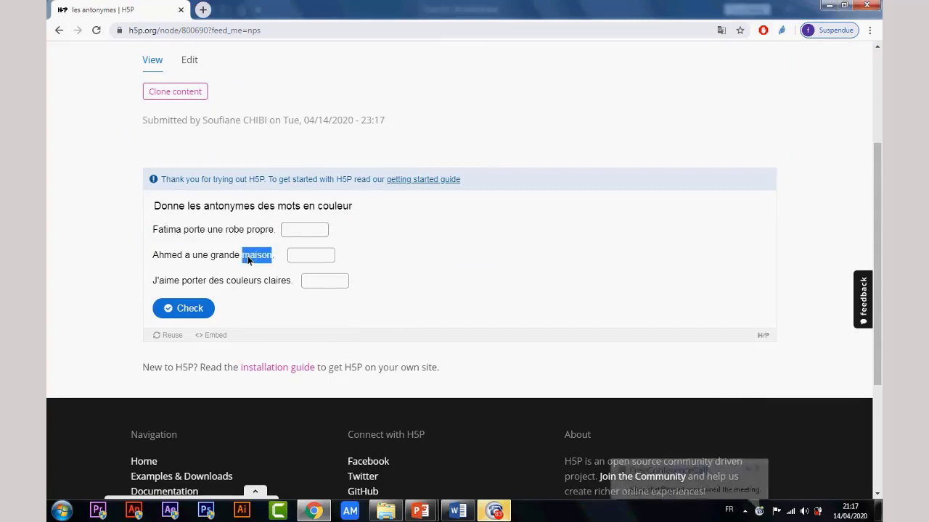
pyautogui.click(277, 281)
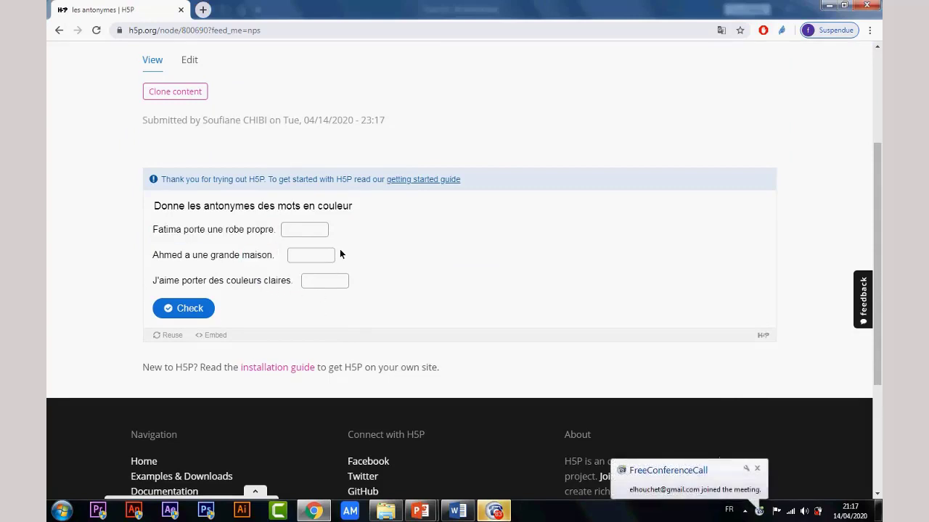
# Step: Reopen the les antonymes exercise for editing and go to its task description and lines of text
pyautogui.scroll(1, 312, 221)
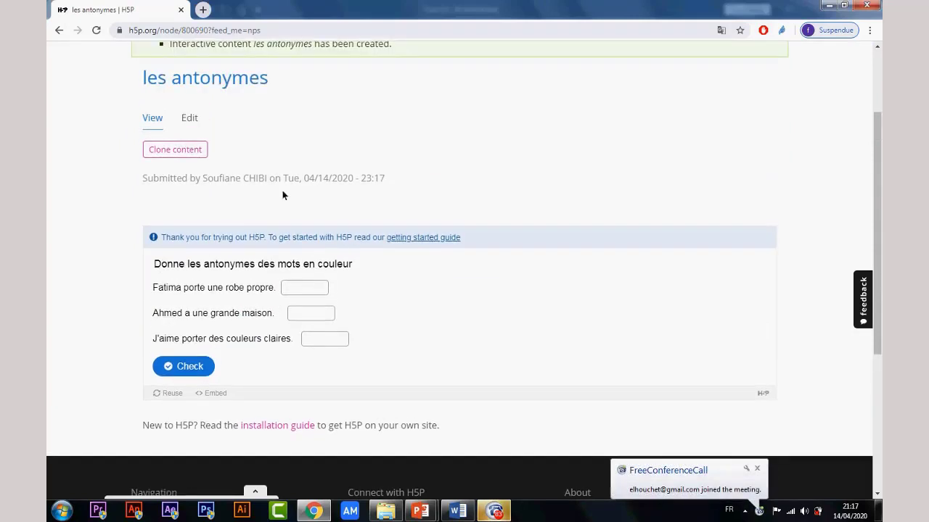
pyautogui.click(189, 118)
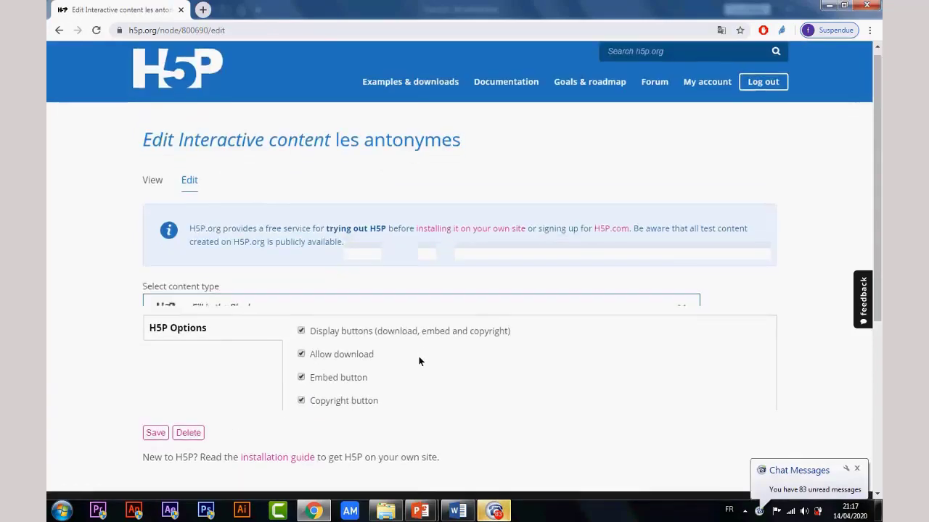
pyautogui.scroll(-6, 419, 360)
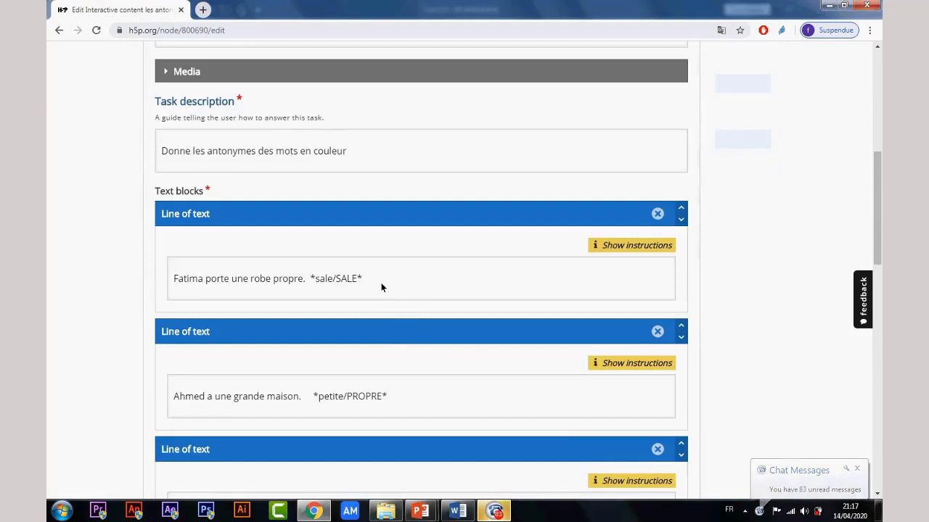
pyautogui.click(358, 278)
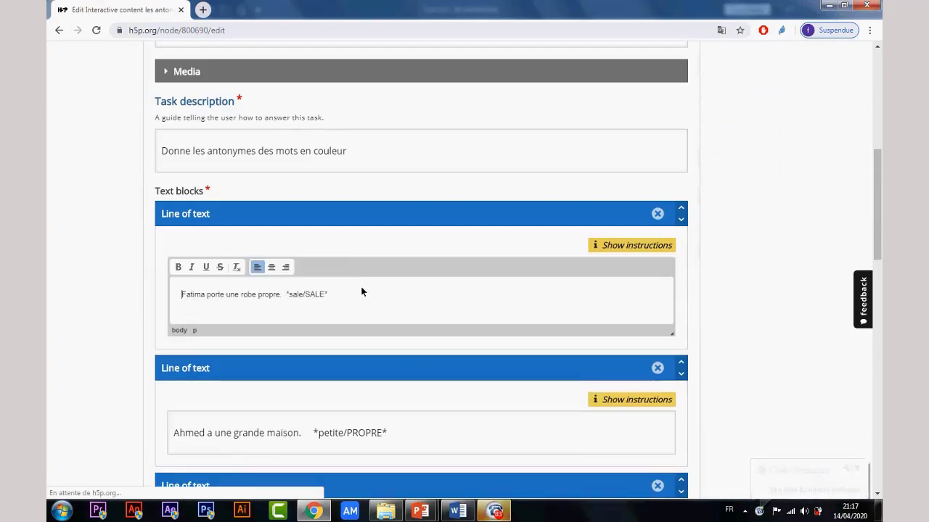
pyautogui.scroll(-1, 353, 337)
pyautogui.scroll(-1, 356, 345)
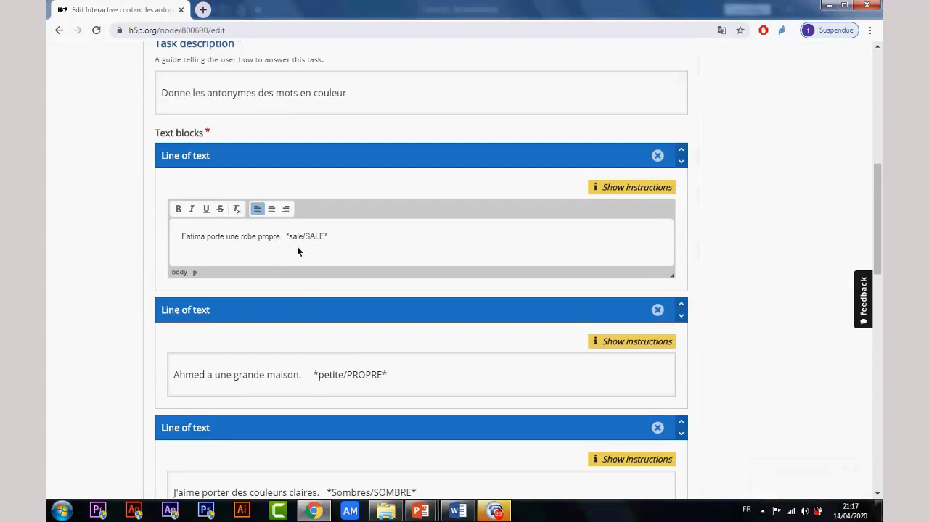
pyautogui.scroll(3, 298, 251)
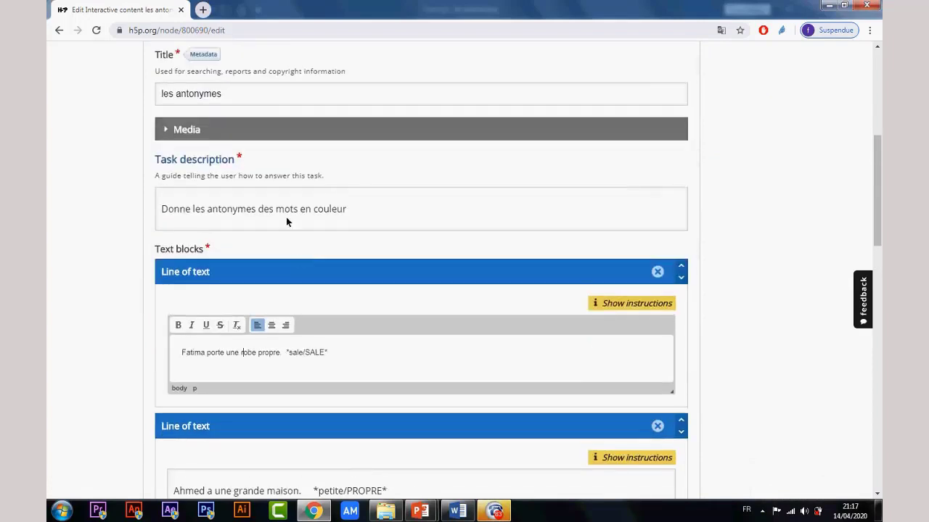
# Step: Replace "en couleur" in the task description so it reads "Donne les antonymes des mots soulignés"
pyautogui.click(354, 210)
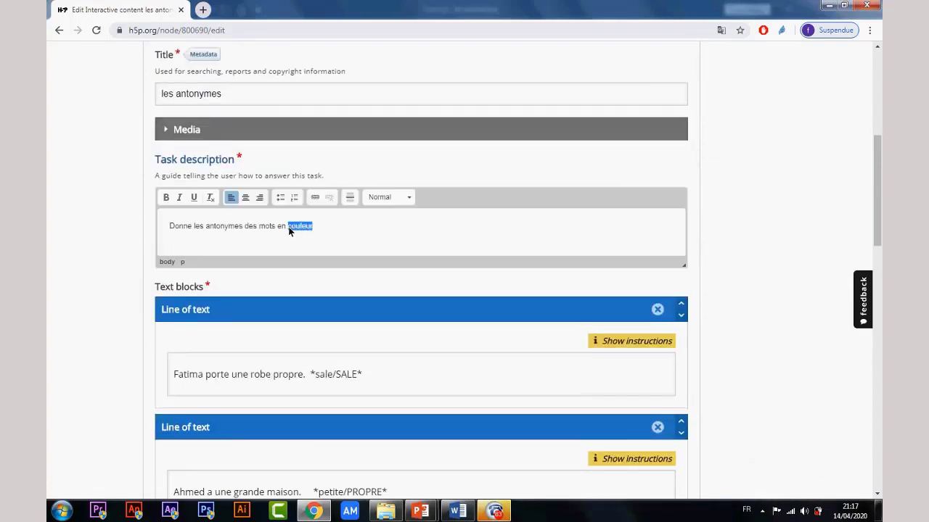
pyautogui.press('BackSpace')
pyautogui.press('BackSpace')
pyautogui.press('BackSpace')
pyautogui.press('BackSpace')
pyautogui.press('BackSpace')
pyautogui.write('soulign')
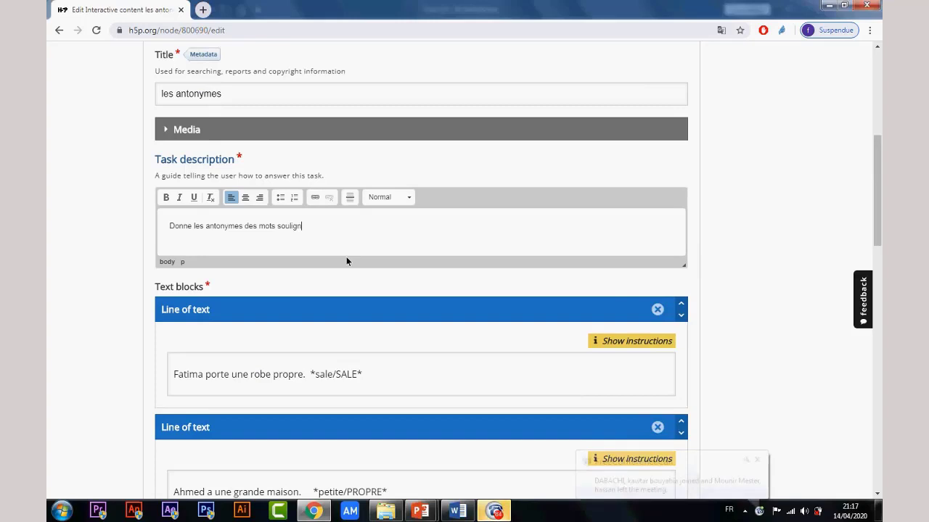
pyautogui.write('és')
# Step: Underline the word "propre" in the first line of text, without bold formatting
pyautogui.click(294, 374)
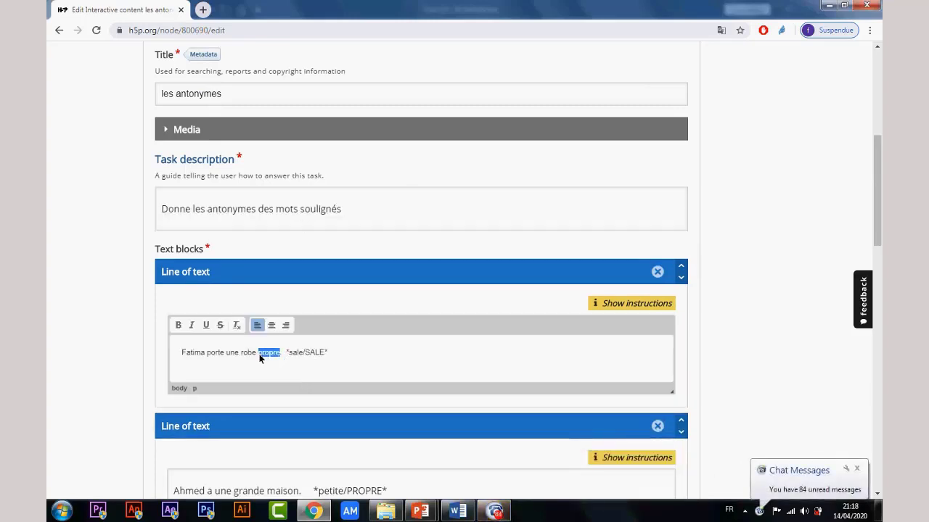
pyautogui.click(178, 325)
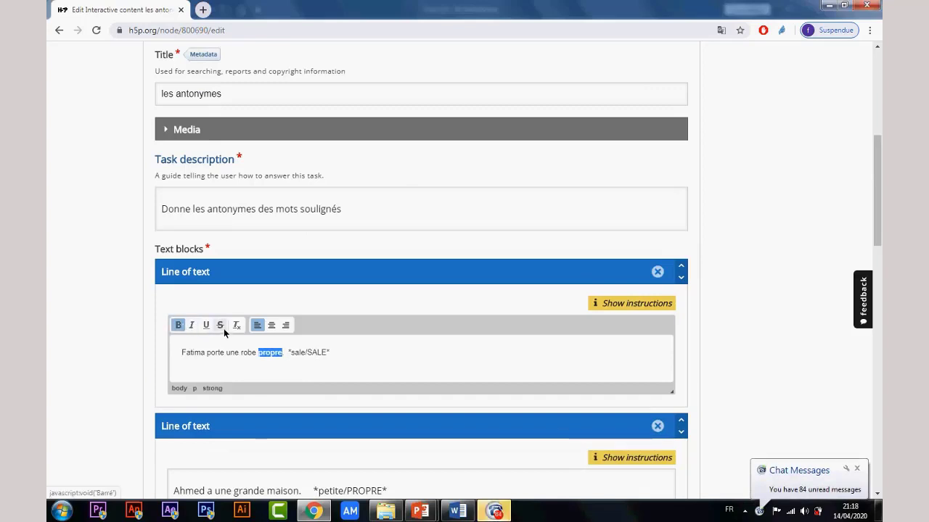
pyautogui.click(237, 325)
pyautogui.scroll(-2, 298, 376)
pyautogui.click(306, 238)
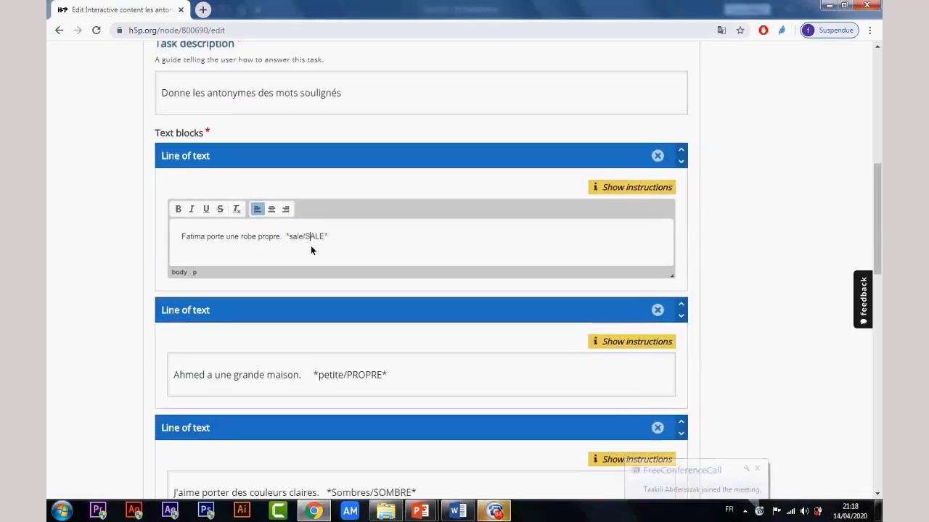
pyautogui.moveTo(280, 239); pyautogui.dragTo(256, 238)
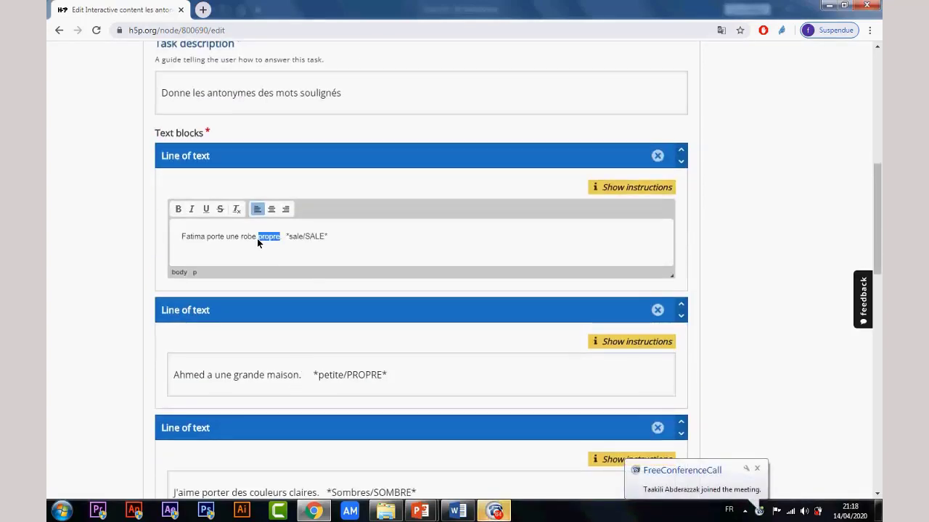
pyautogui.click(206, 209)
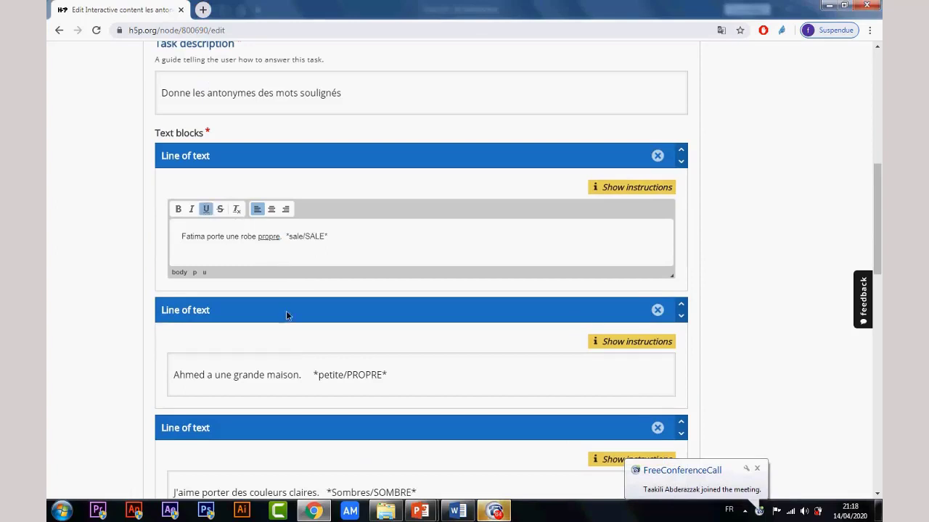
# Step: Make the word "grande" bold and underlined in the second line of text
pyautogui.scroll(-2, 284, 359)
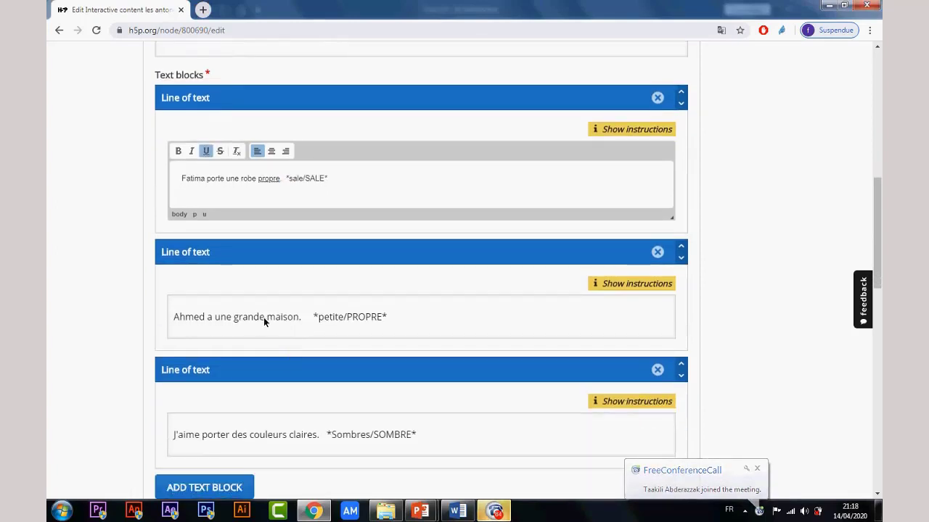
pyautogui.click(263, 317)
pyautogui.moveTo(251, 296); pyautogui.dragTo(229, 295)
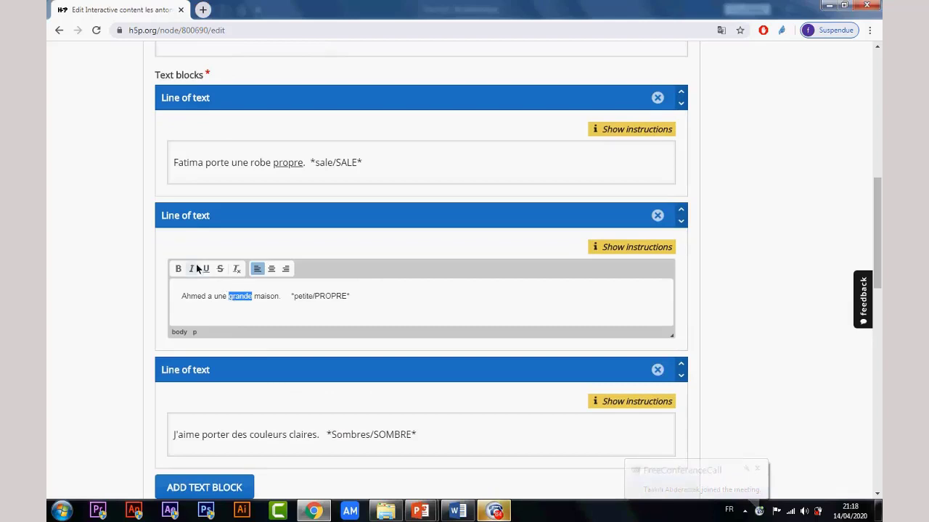
pyautogui.click(178, 268)
pyautogui.click(205, 269)
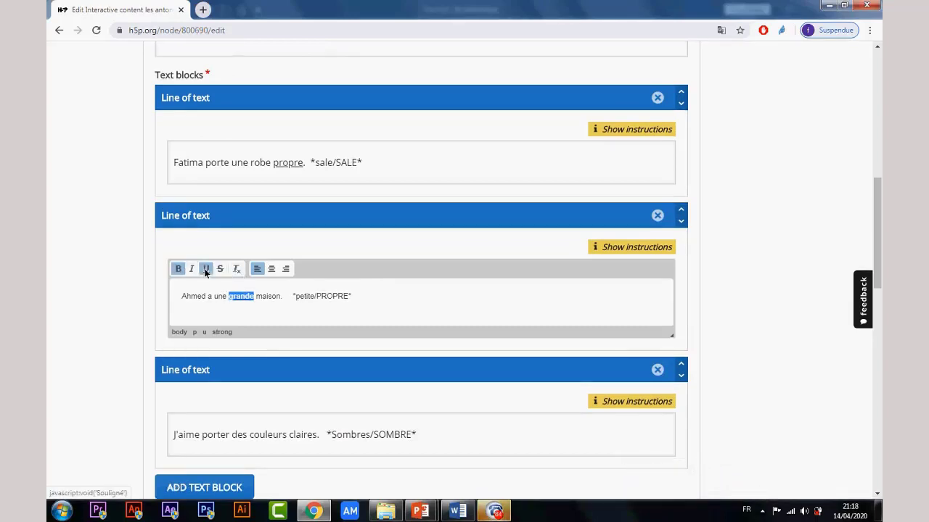
# Step: Make the word "claires" bold and underlined in the third line of text, and save the exercise
pyautogui.scroll(-4, 264, 328)
pyautogui.click(264, 326)
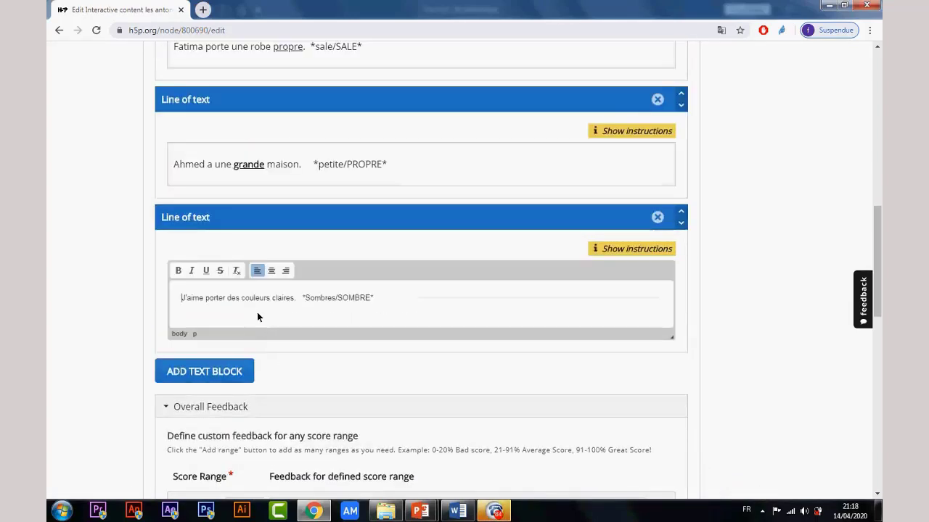
pyautogui.doubleClick(290, 298)
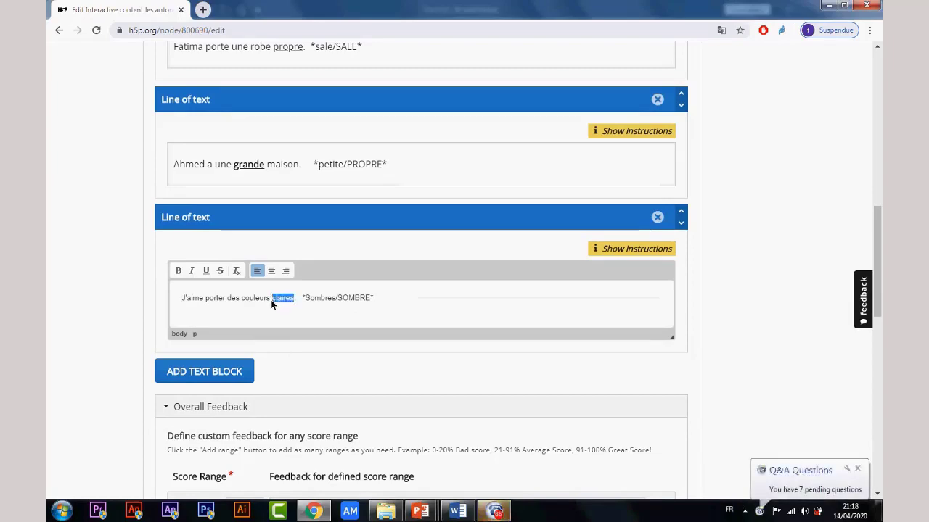
pyautogui.click(174, 271)
pyautogui.click(206, 271)
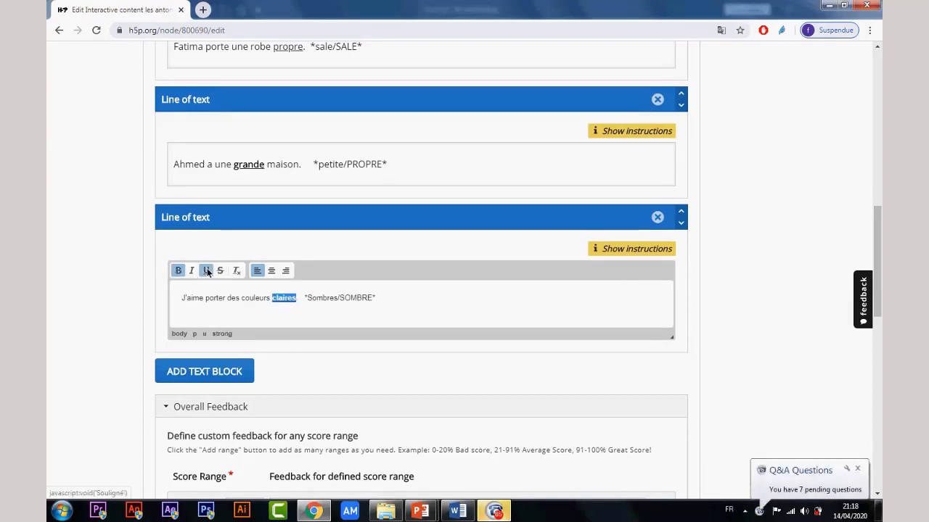
pyautogui.click(361, 299)
pyautogui.scroll(-10, 395, 352)
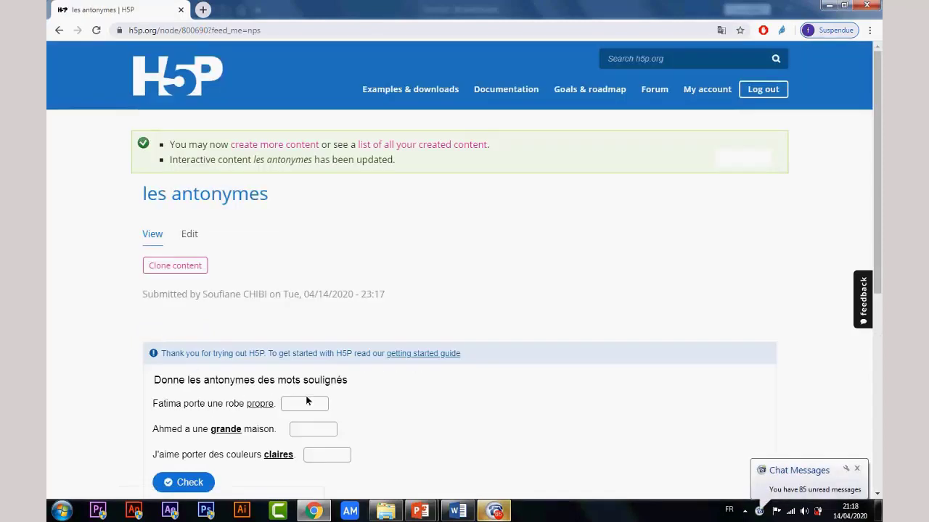
# Step: Review the updated exercise's instruction and the underlined words in its sentences
pyautogui.scroll(-3, 312, 344)
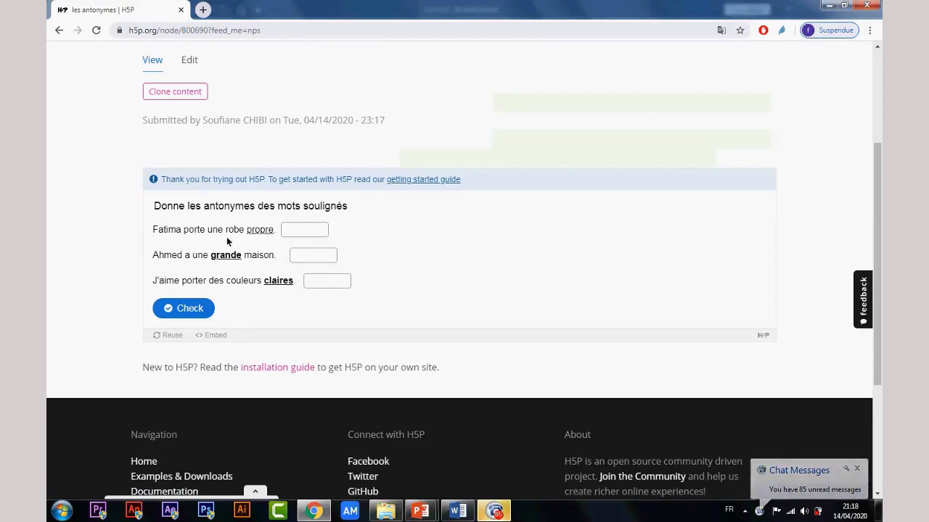
pyautogui.moveTo(269, 231); pyautogui.dragTo(246, 234)
pyautogui.click(246, 234)
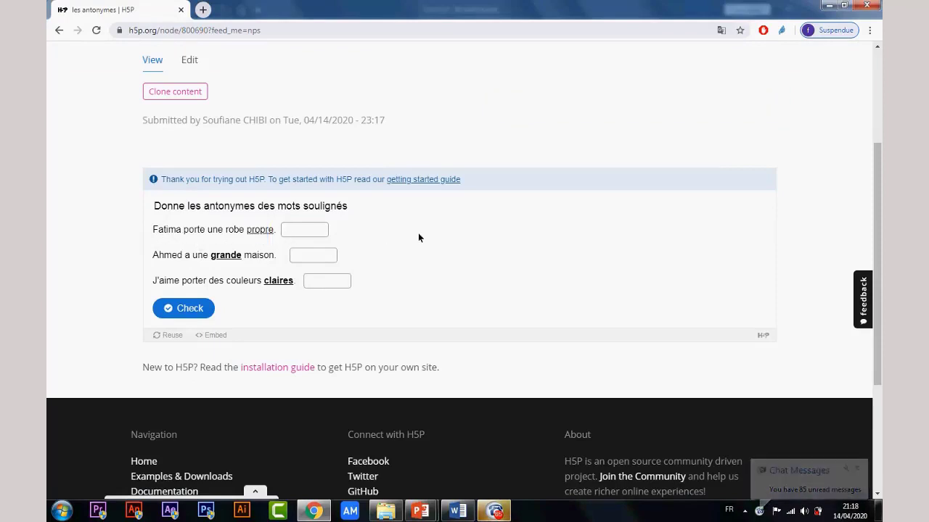
pyautogui.moveTo(161, 206); pyautogui.dragTo(304, 218)
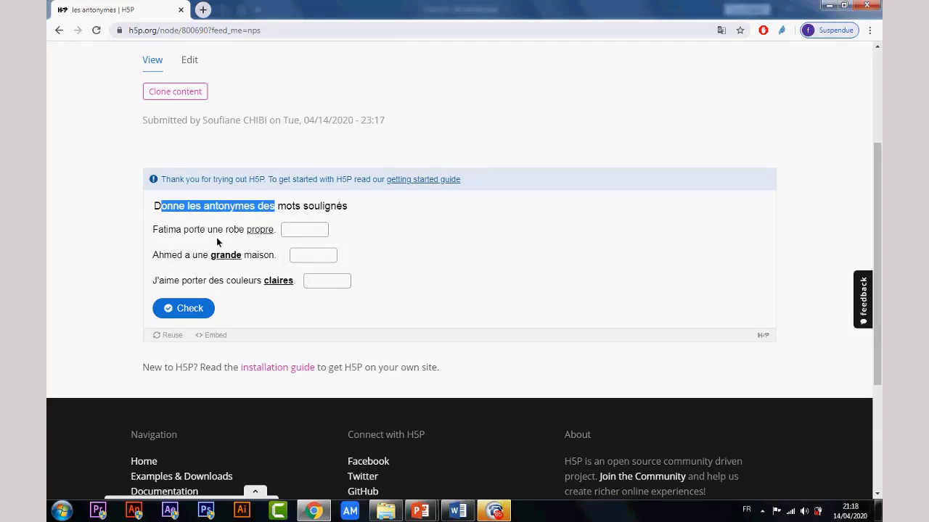
pyautogui.moveTo(246, 232); pyautogui.dragTo(281, 233)
# Step: Answer the first blank with "sale" and the second blank with "petite"
pyautogui.click(303, 230)
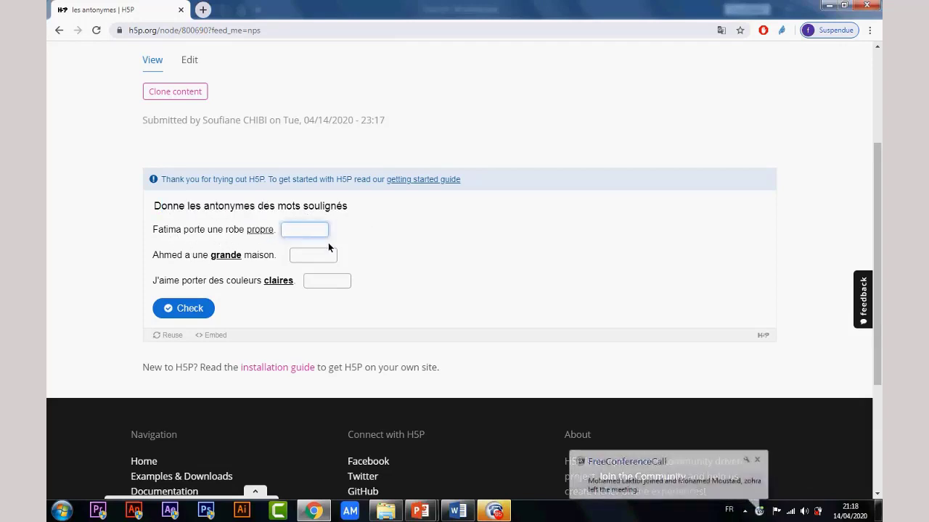
pyautogui.write('sale')
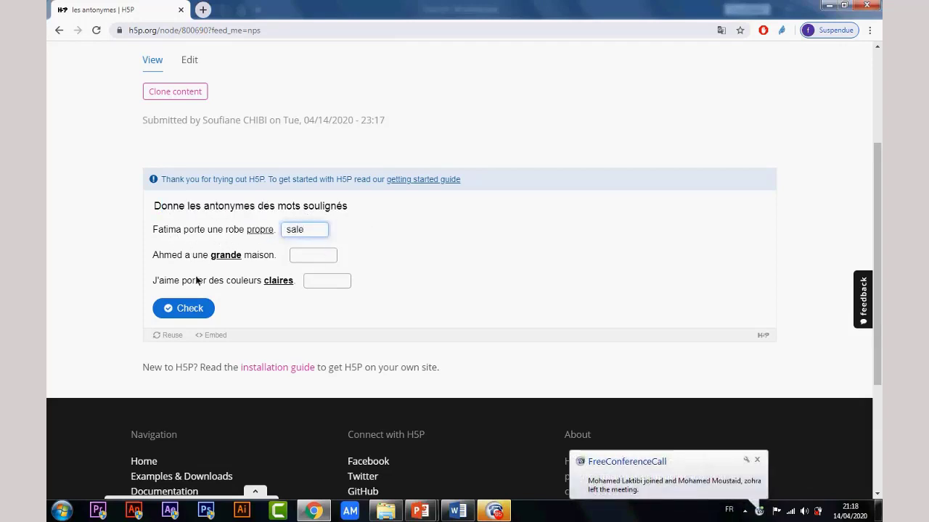
pyautogui.click(312, 255)
pyautogui.write('peti')
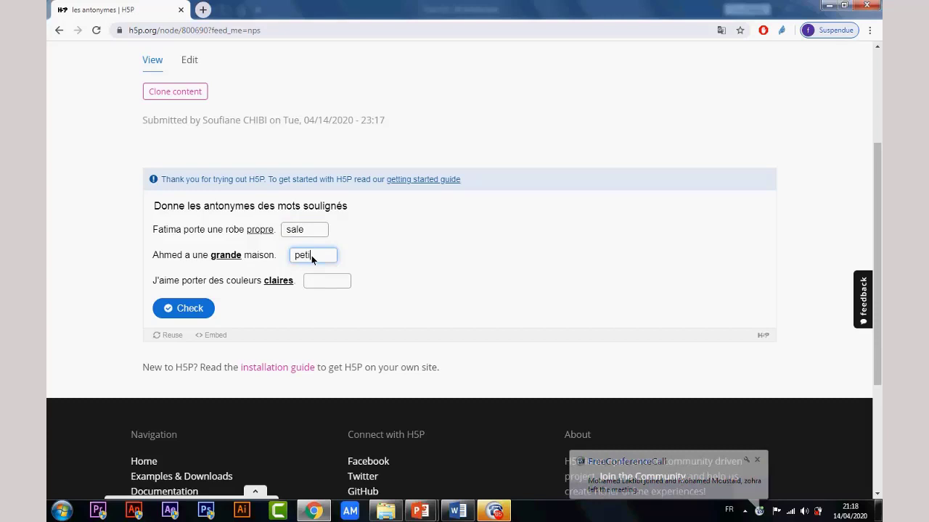
pyautogui.write('te')
# Step: Copy "petite" from the second answer into the third blank as a deliberately wrong antonym of "claires"
pyautogui.click(332, 286)
pyautogui.moveTo(295, 283); pyautogui.dragTo(266, 285)
pyautogui.click(333, 285)
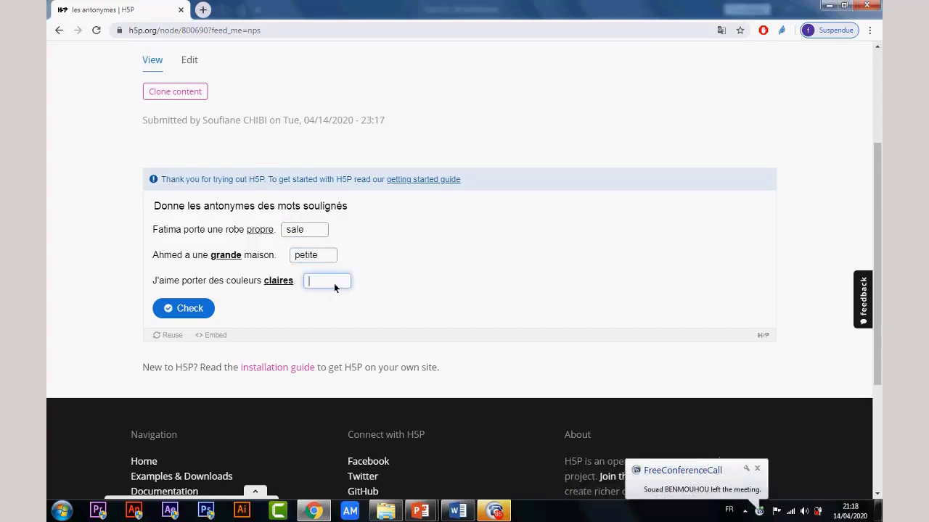
pyautogui.moveTo(324, 258); pyautogui.dragTo(295, 259)
pyautogui.hotkey('ctrl', 'c')
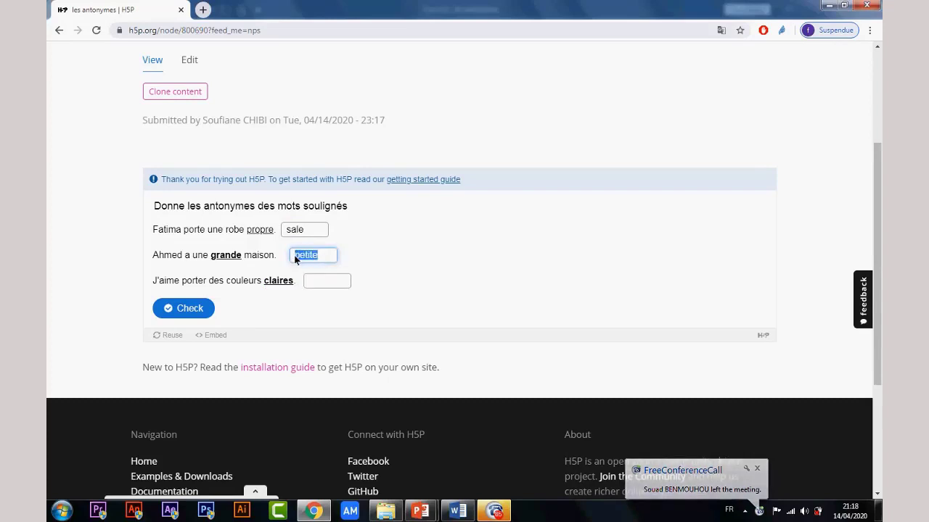
pyautogui.click(325, 282)
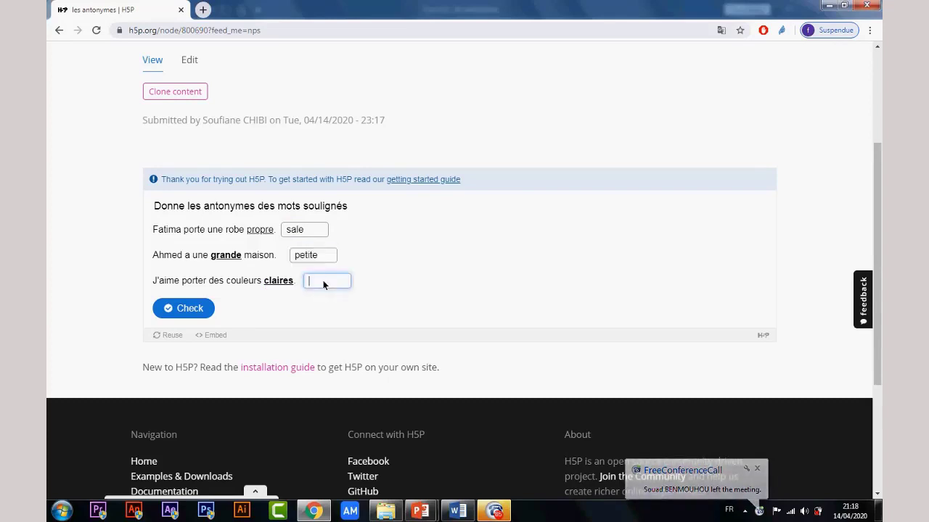
pyautogui.hotkey('ctrl', 'v')
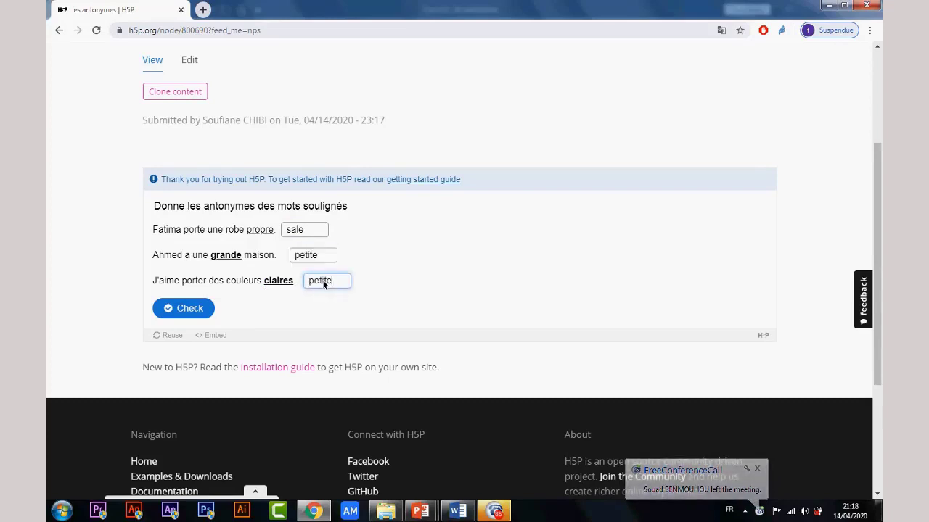
# Step: Check the three answers, examine the score feedback, and show the solution for the third blank
pyautogui.click(198, 309)
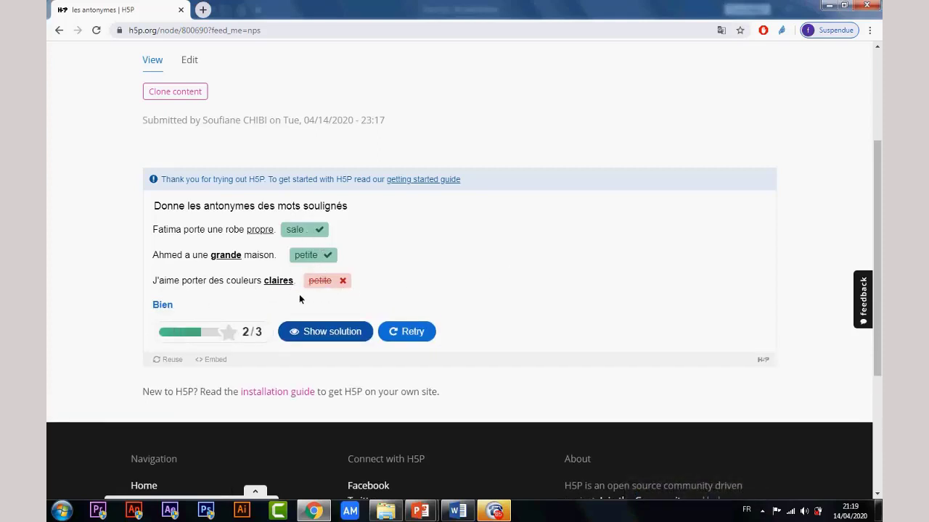
pyautogui.moveTo(170, 305); pyautogui.dragTo(154, 308)
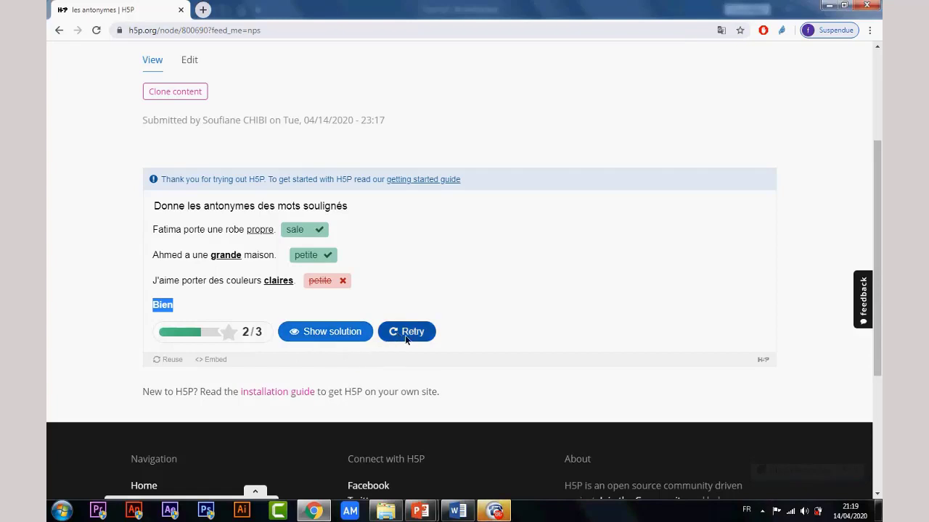
pyautogui.click(338, 332)
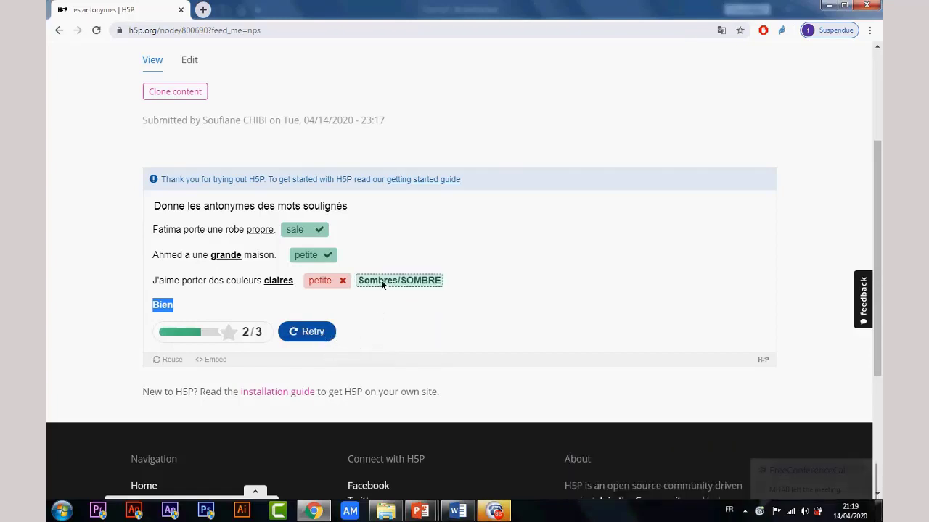
pyautogui.moveTo(358, 280); pyautogui.dragTo(443, 286)
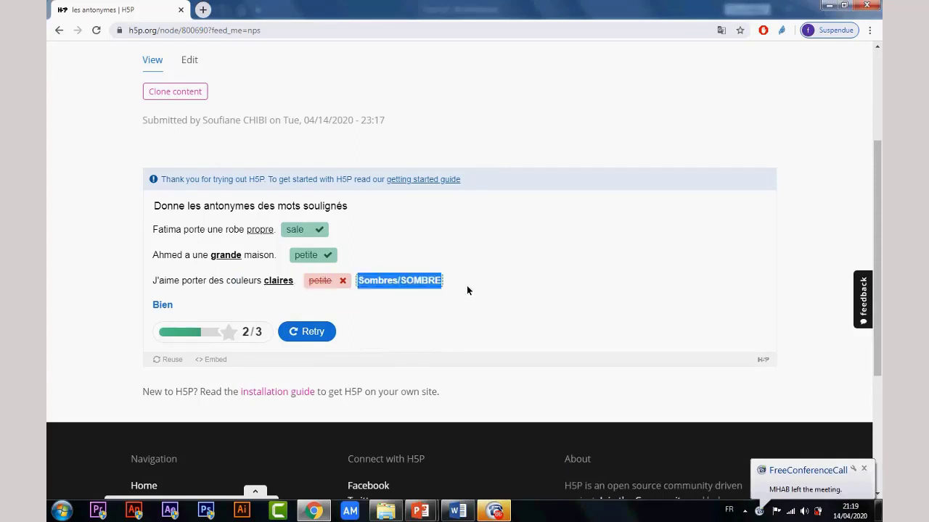
pyautogui.click(452, 290)
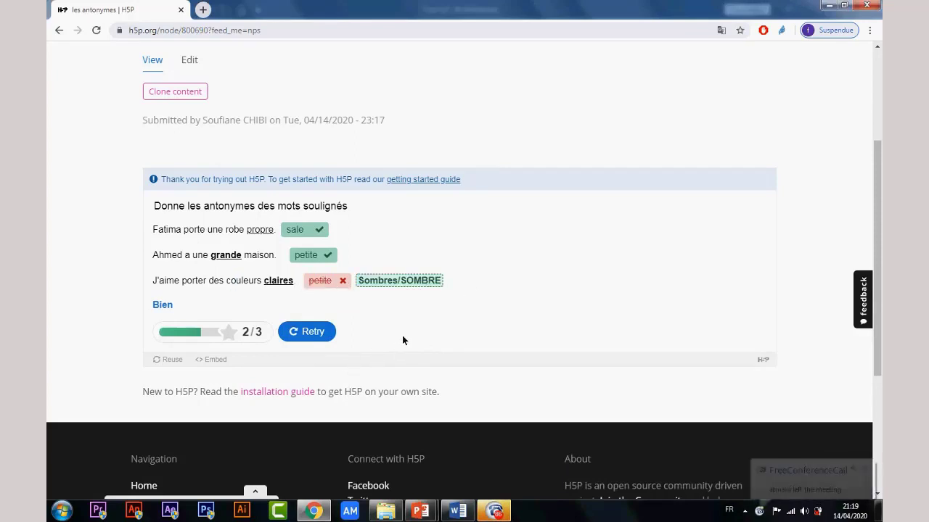
# Step: Open the account's list of created contents and start creating a new content item
pyautogui.scroll(1, 341, 352)
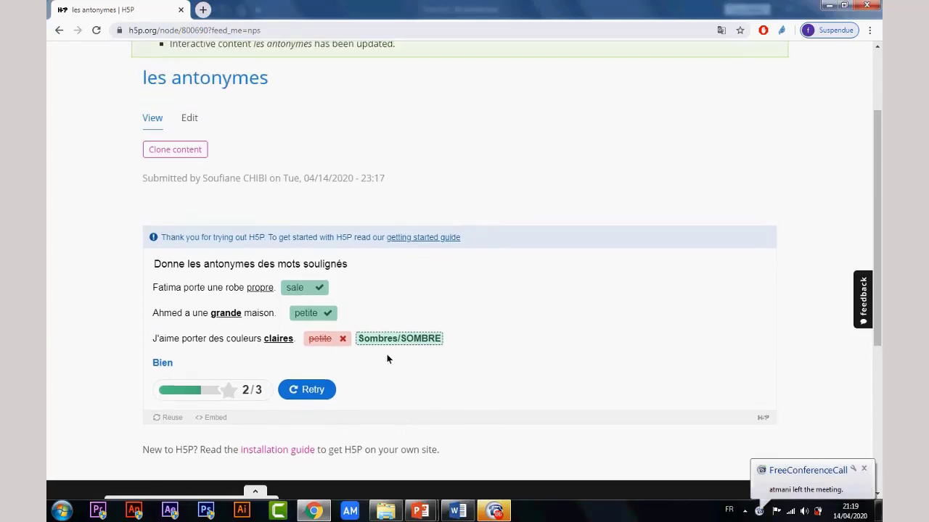
pyautogui.scroll(1, 407, 355)
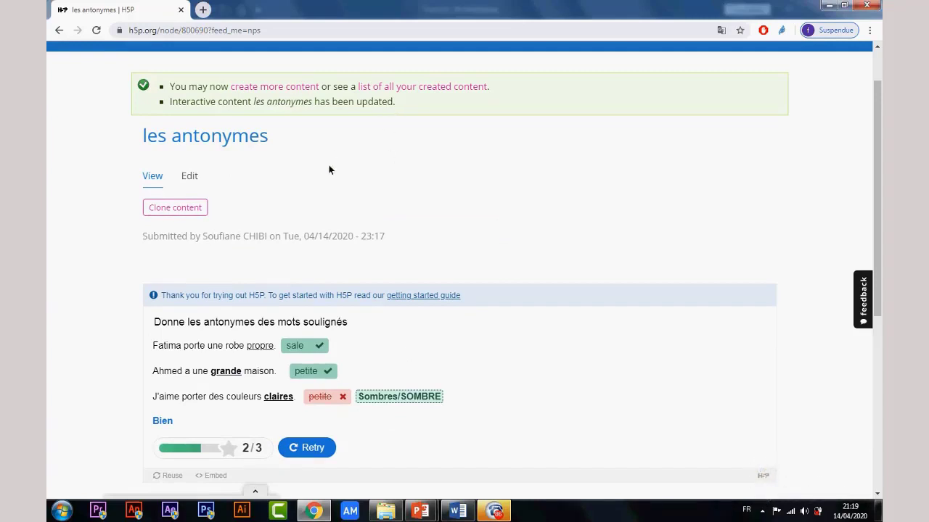
pyautogui.scroll(2, 394, 180)
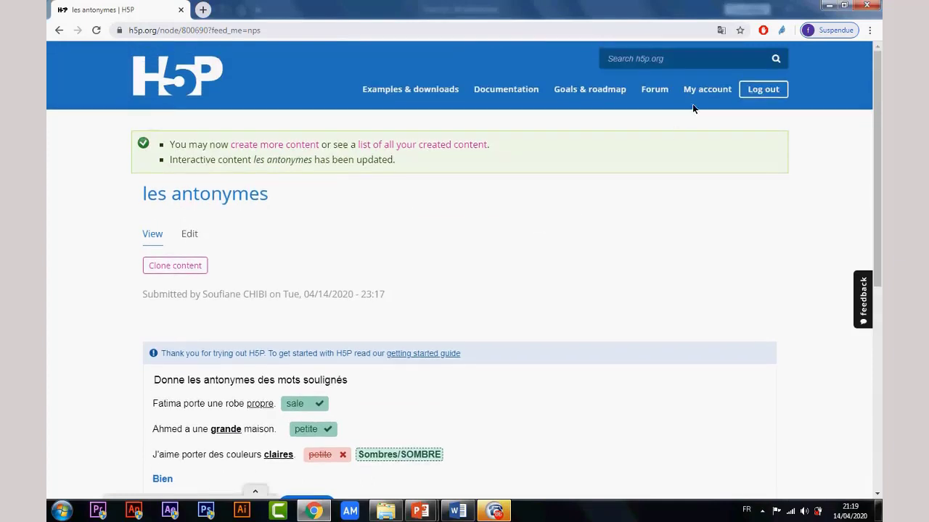
pyautogui.click(707, 90)
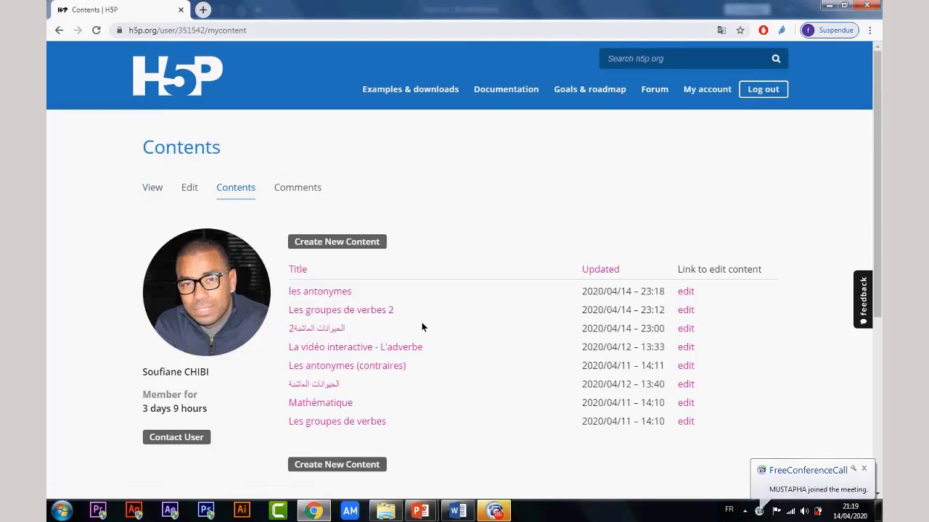
pyautogui.scroll(-3, 426, 355)
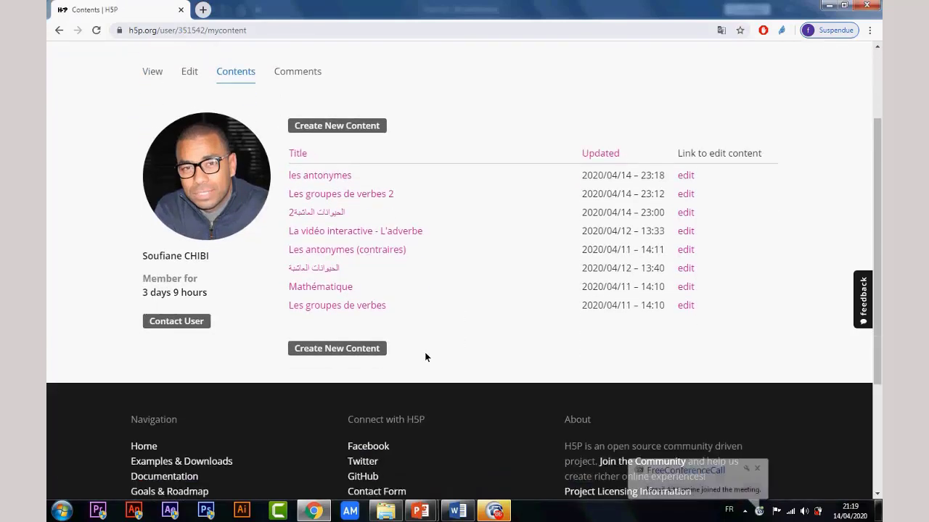
pyautogui.scroll(-1, 424, 355)
pyautogui.click(355, 289)
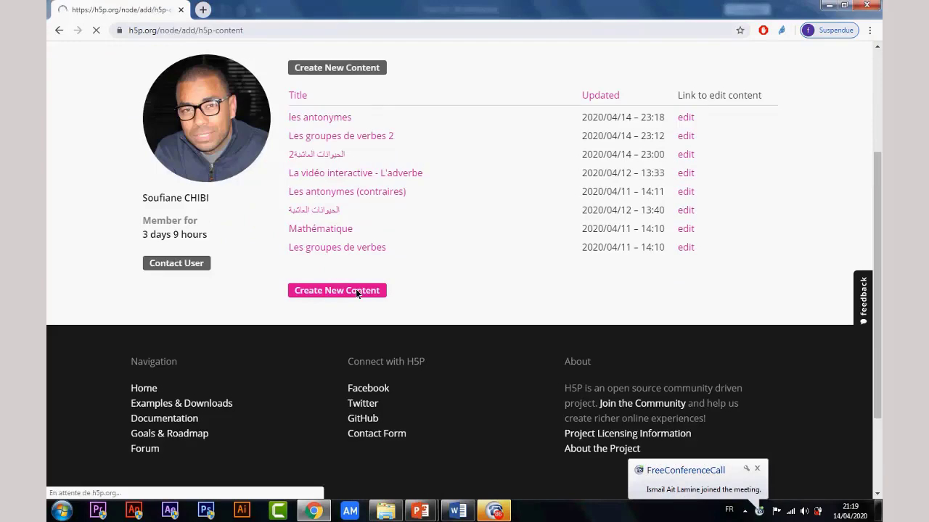
# Step: Search the content types for "inter" and choose Interactive Video for the new content
pyautogui.scroll(-3, 423, 299)
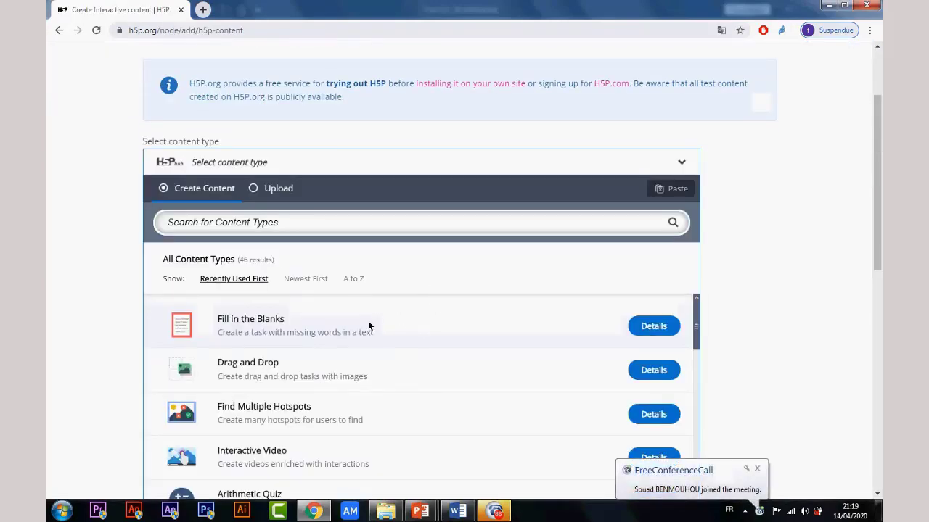
pyautogui.click(295, 230)
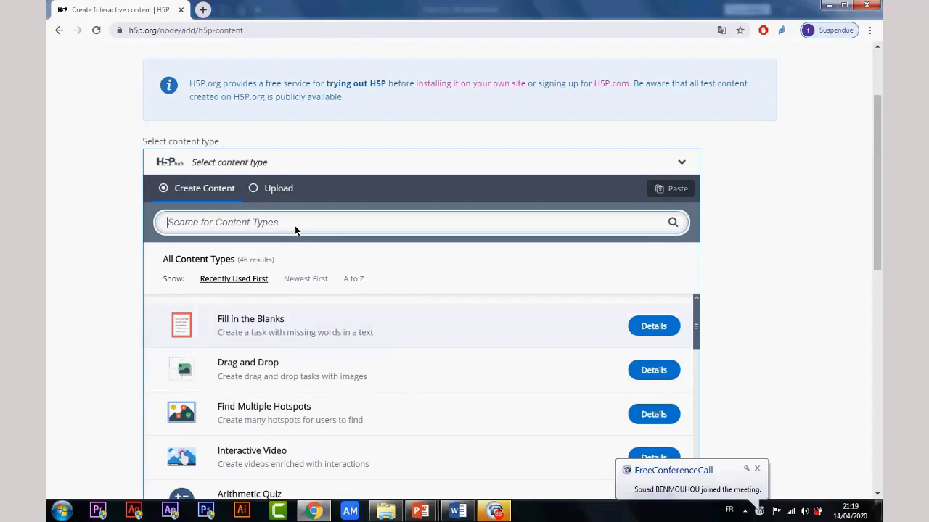
pyautogui.write('inter')
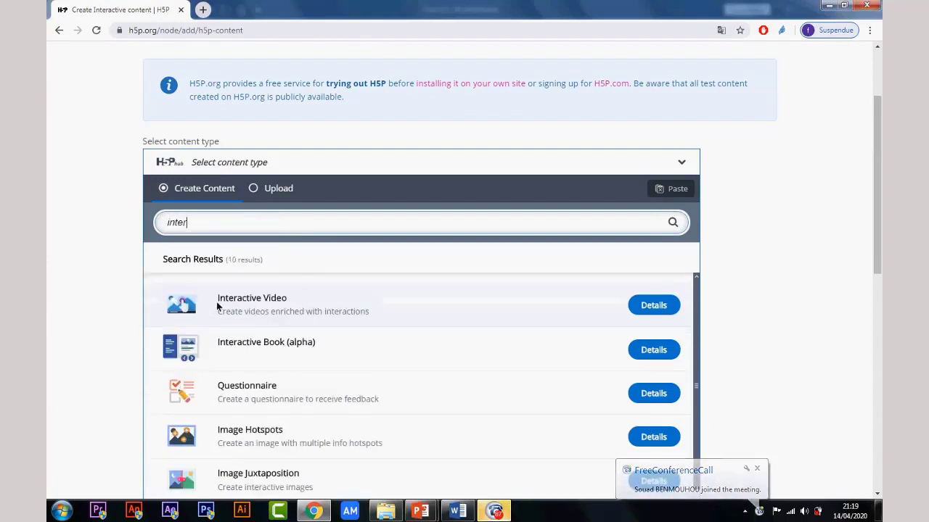
pyautogui.click(295, 313)
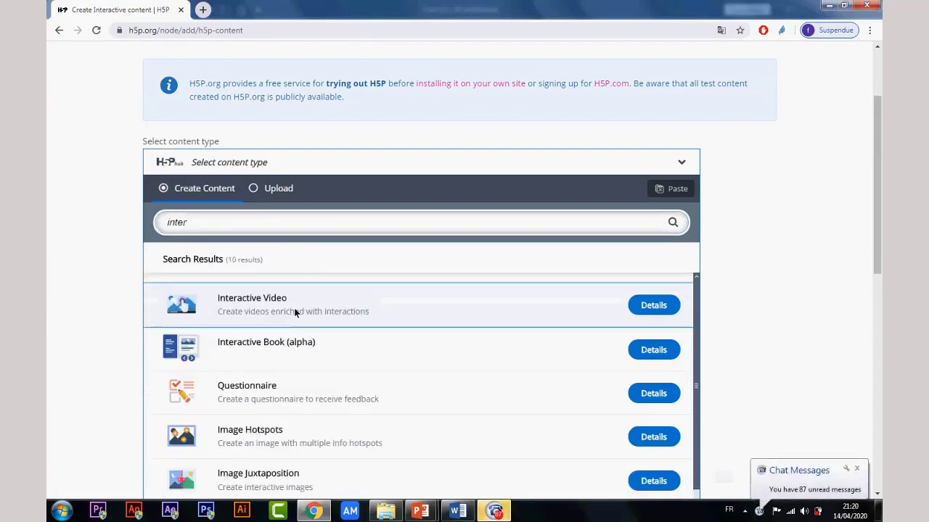
pyautogui.click(295, 313)
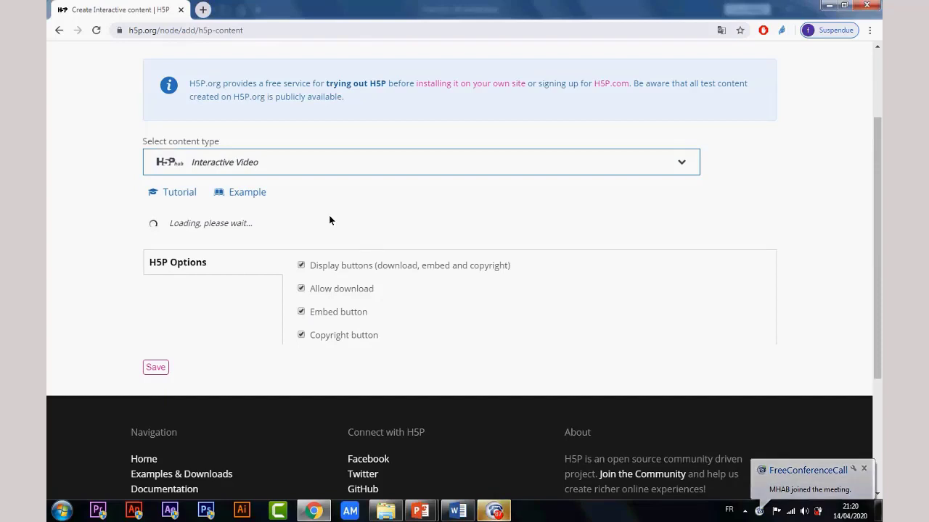
# Step: Title the interactive video "COD - COI"
pyautogui.scroll(-1, 254, 243)
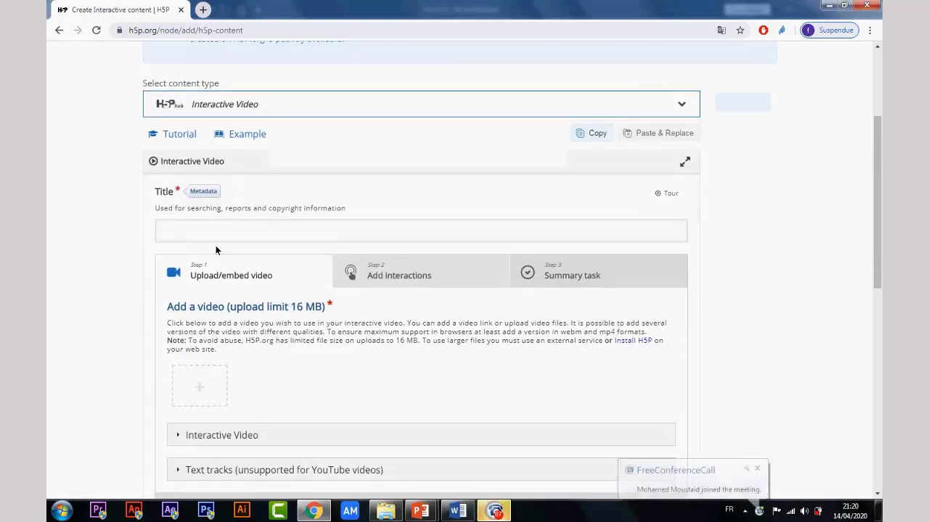
pyautogui.click(234, 232)
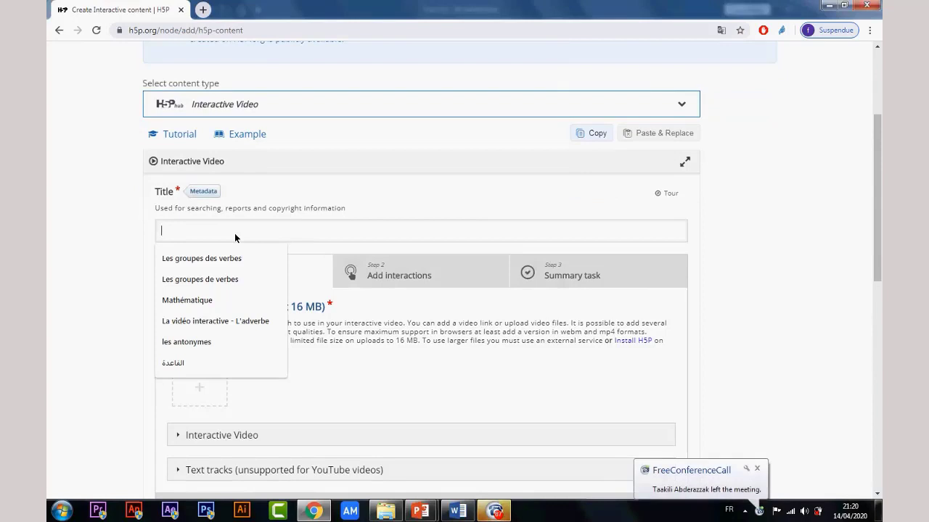
pyautogui.write('la')
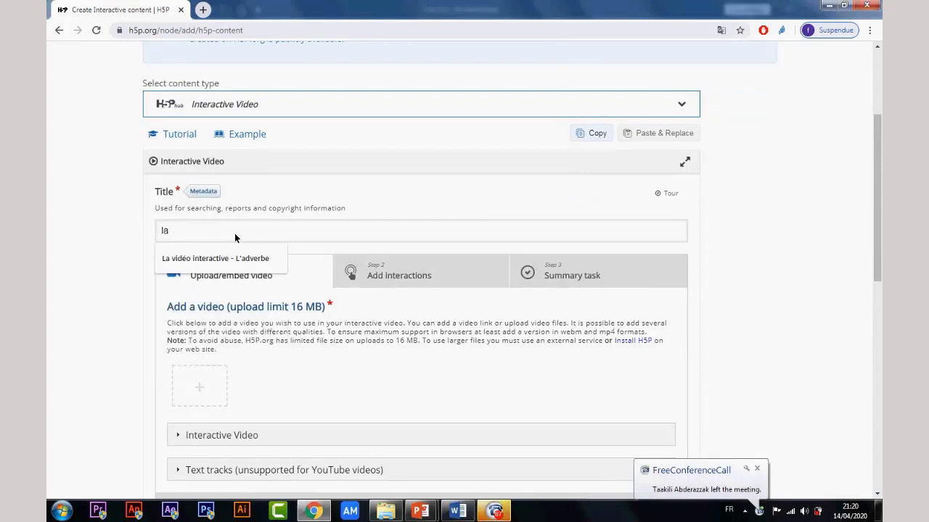
pyautogui.press('BackSpace')
pyautogui.press('BackSpace')
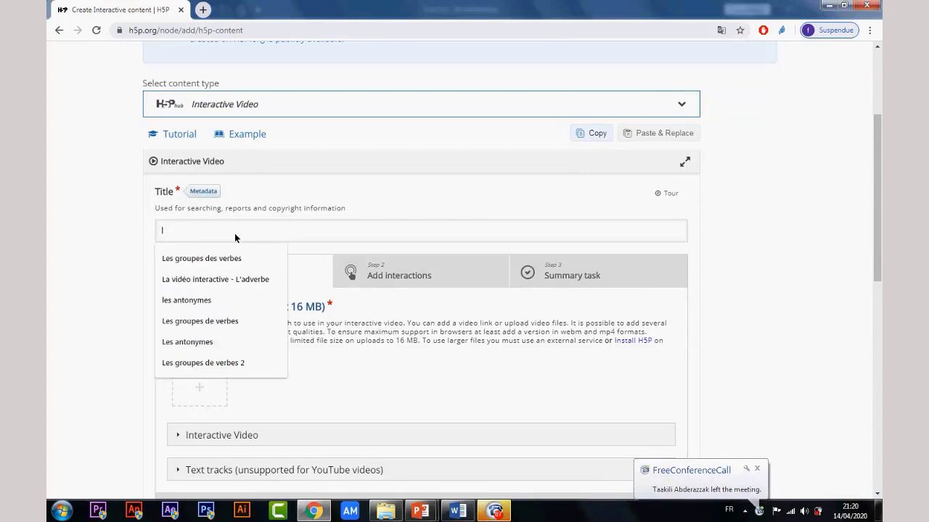
pyautogui.press('BackSpace')
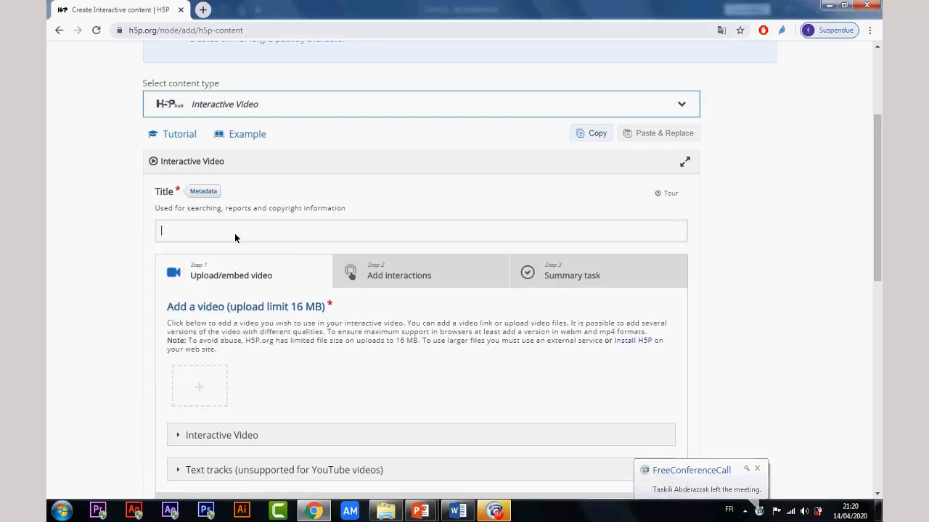
pyautogui.write('COD')
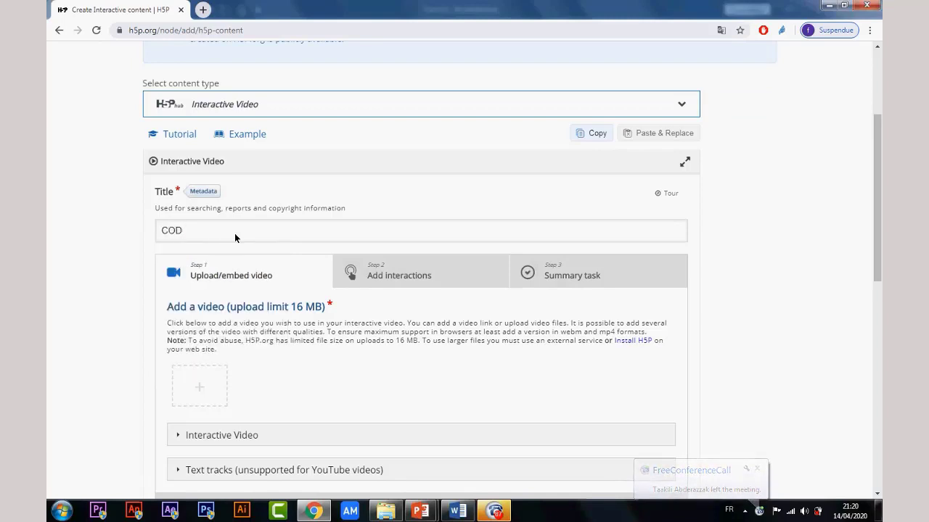
pyautogui.write(' - CO')
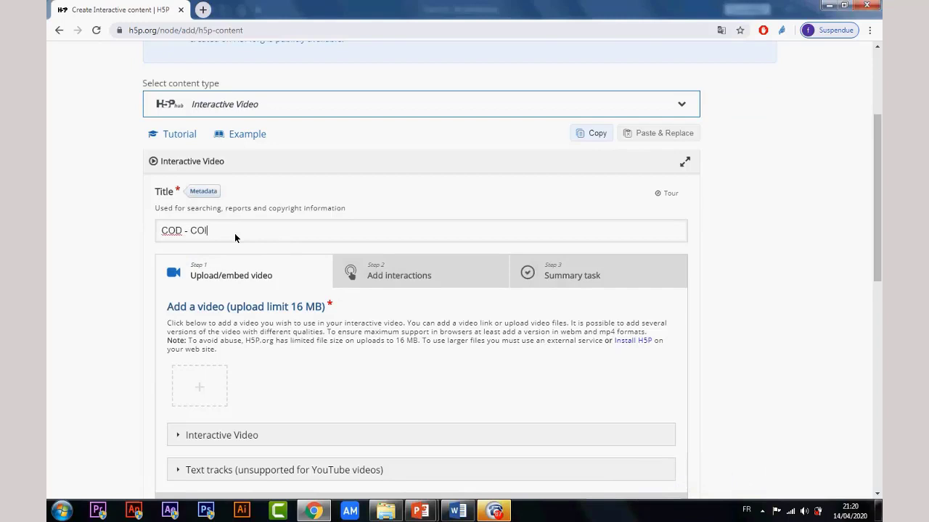
pyautogui.write('I')
# Step: Review the video upload limit and start adding a video from a YouTube link or other source URL
pyautogui.scroll(-2, 330, 319)
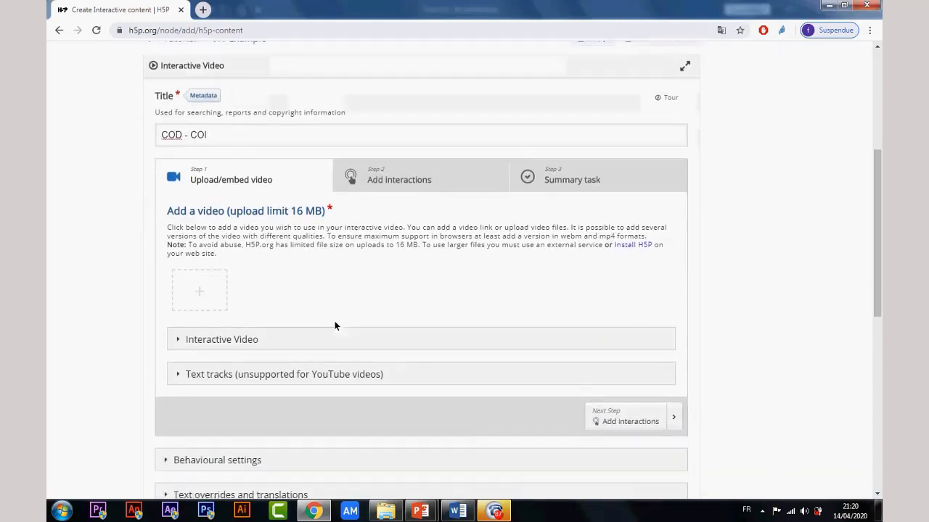
pyautogui.scroll(-1, 341, 330)
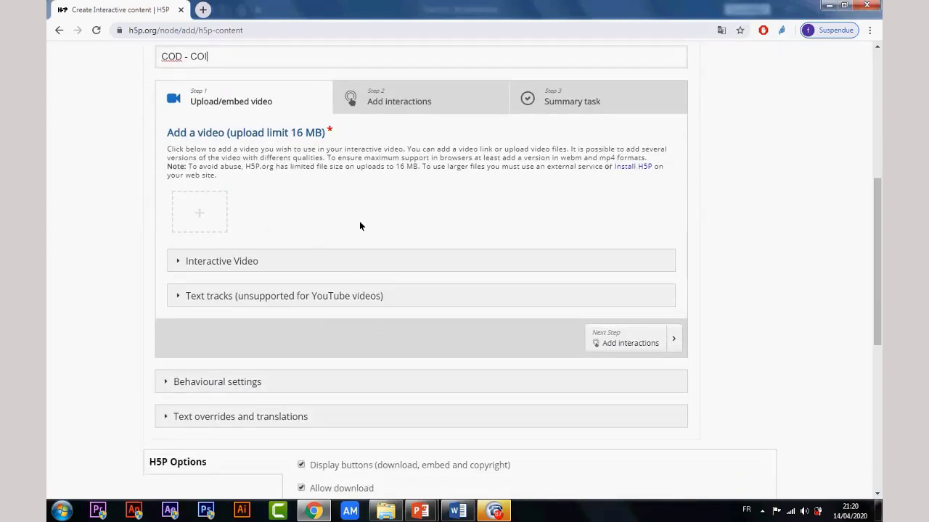
pyautogui.scroll(1, 359, 226)
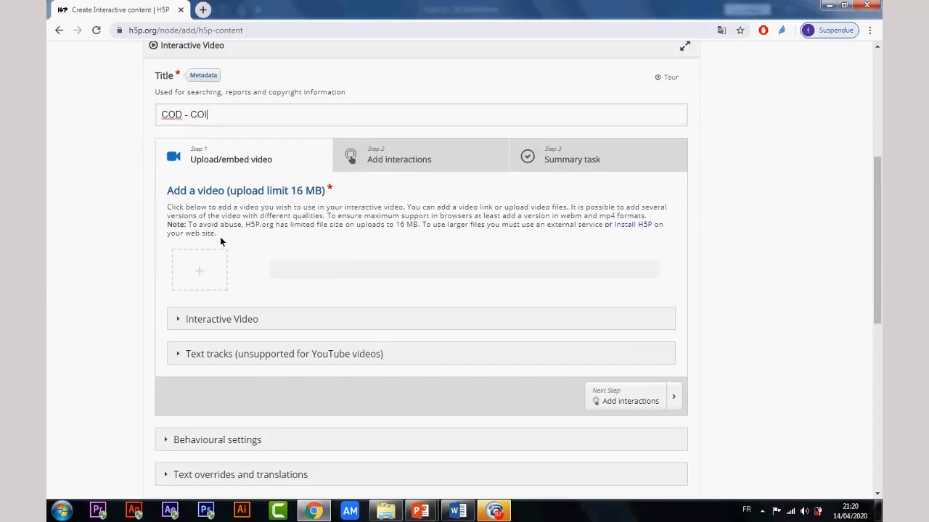
pyautogui.moveTo(322, 195); pyautogui.dragTo(238, 193)
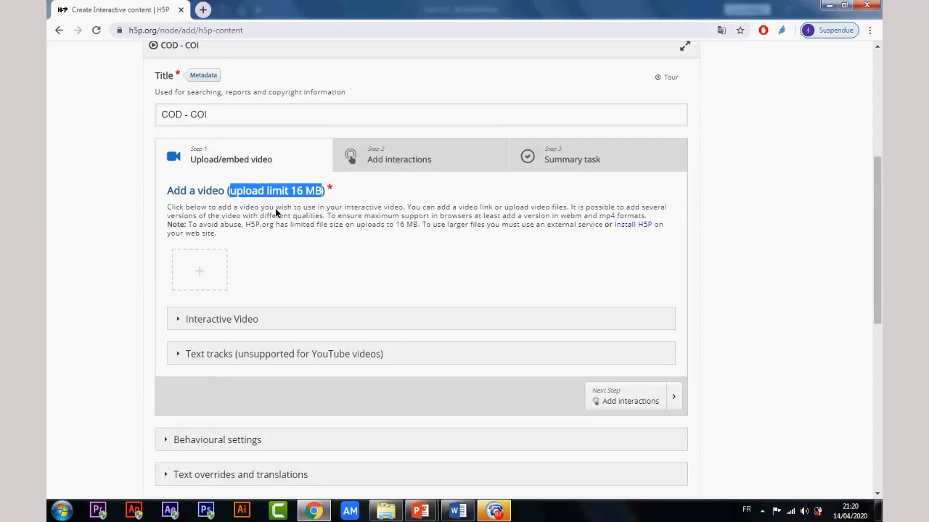
pyautogui.click(315, 195)
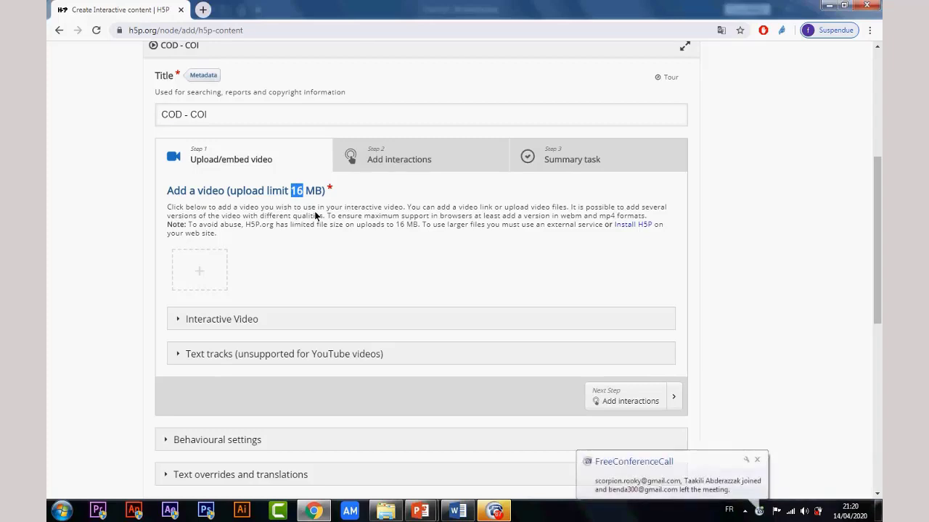
pyautogui.click(201, 273)
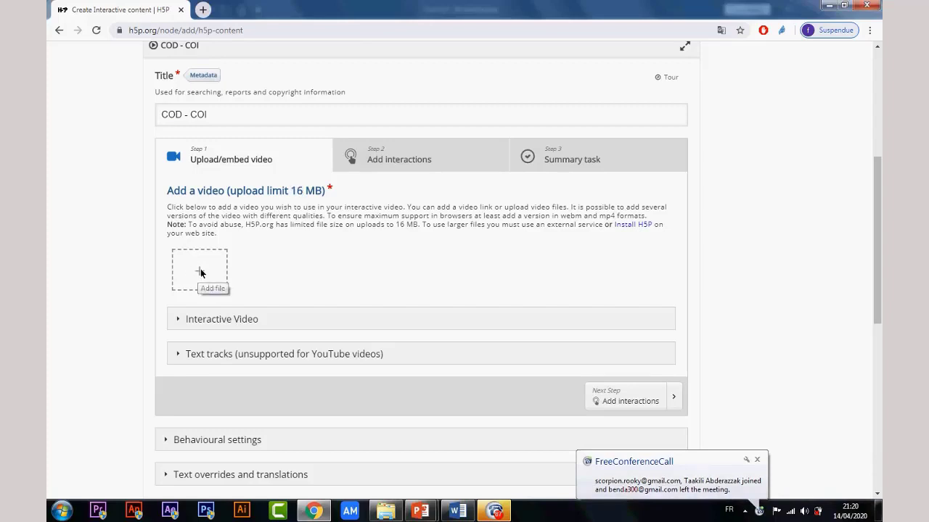
pyautogui.click(201, 273)
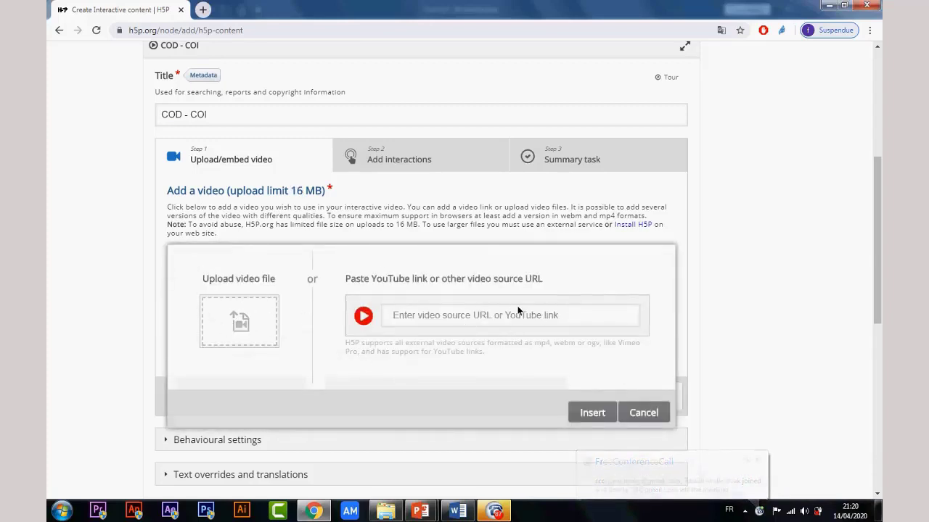
pyautogui.click(481, 315)
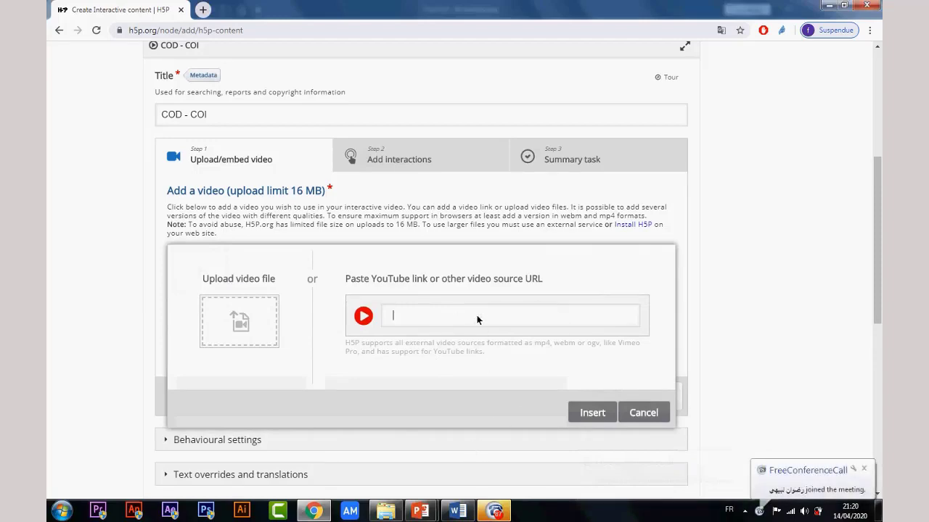
# Step: Switch to the Word document Exercice - les antonymes and copy the YouTube link below the COD - COI heading
pyautogui.moveTo(453, 512)
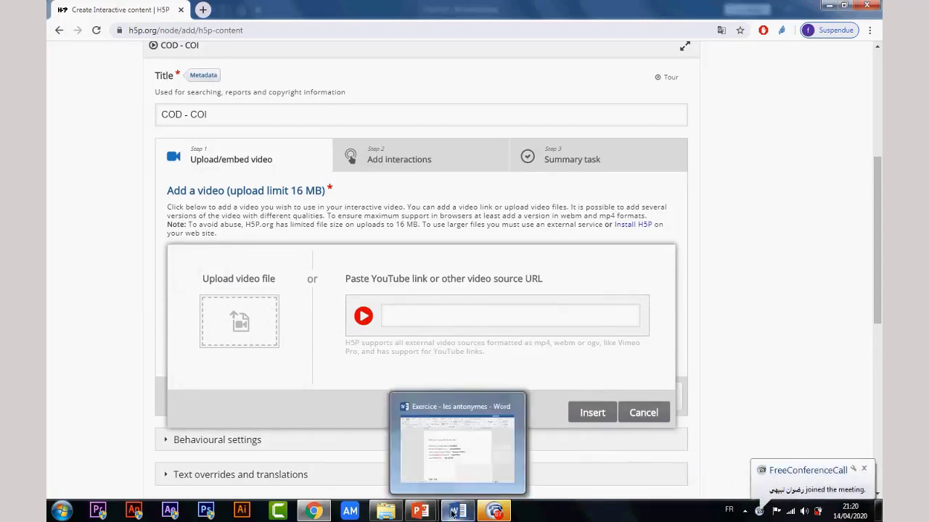
pyautogui.click(455, 470)
pyautogui.scroll(-3, 445, 387)
pyautogui.scroll(-2, 446, 392)
pyautogui.click(432, 280)
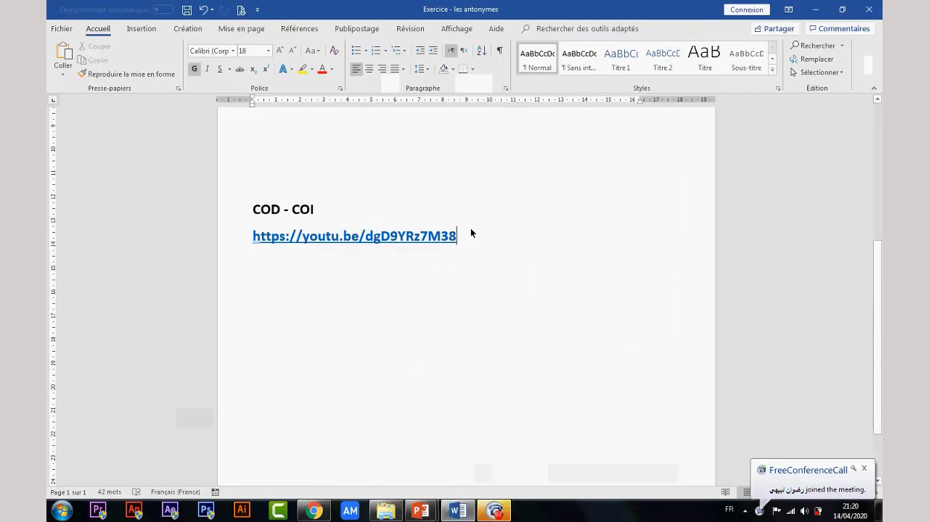
pyautogui.moveTo(468, 236); pyautogui.dragTo(252, 239)
pyautogui.hotkey('ctrl', 'c')
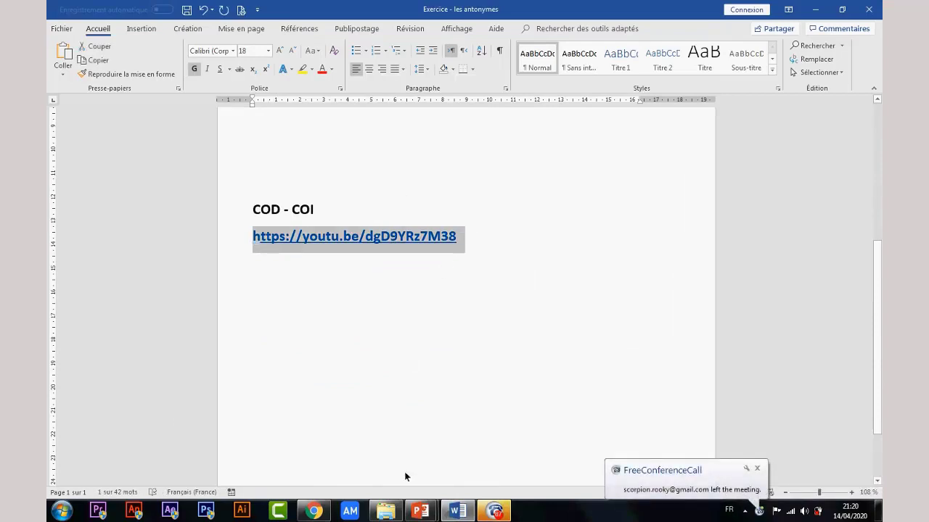
pyautogui.click(322, 515)
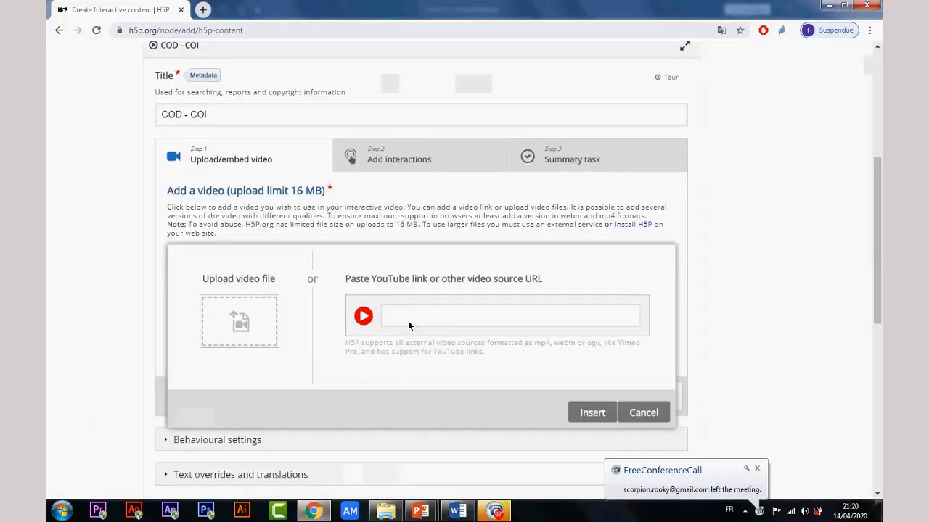
pyautogui.hotkey('ctrl', 'v')
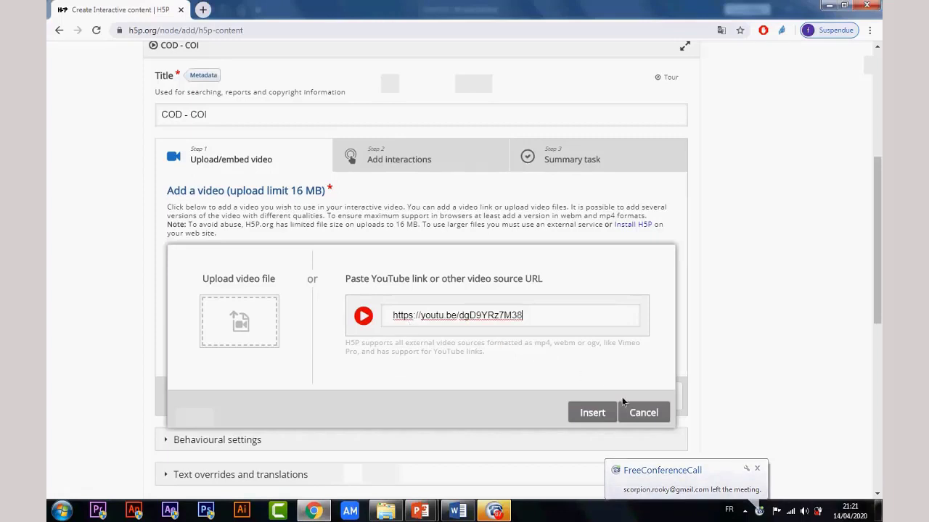
pyautogui.click(592, 412)
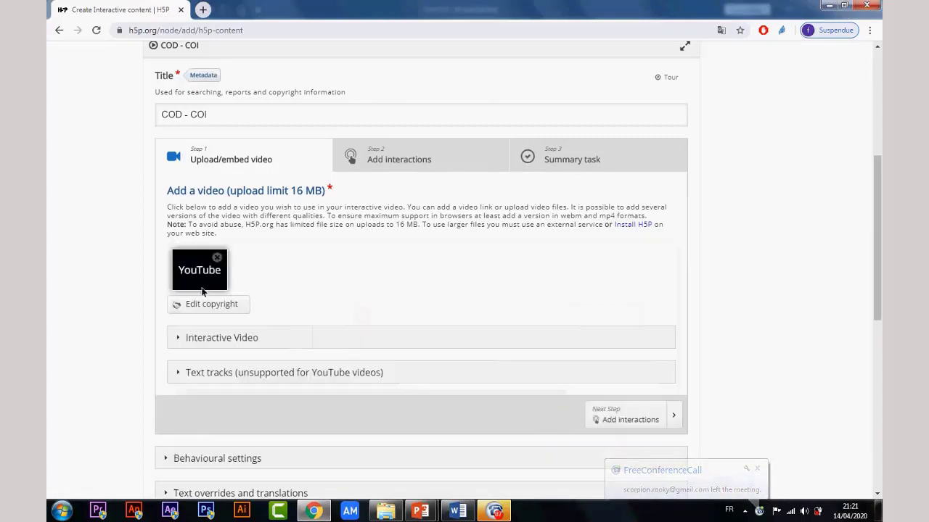
# Step: View the embedded video in the Add interactions stage, then return to the Upload/embed video stage
pyautogui.click(437, 160)
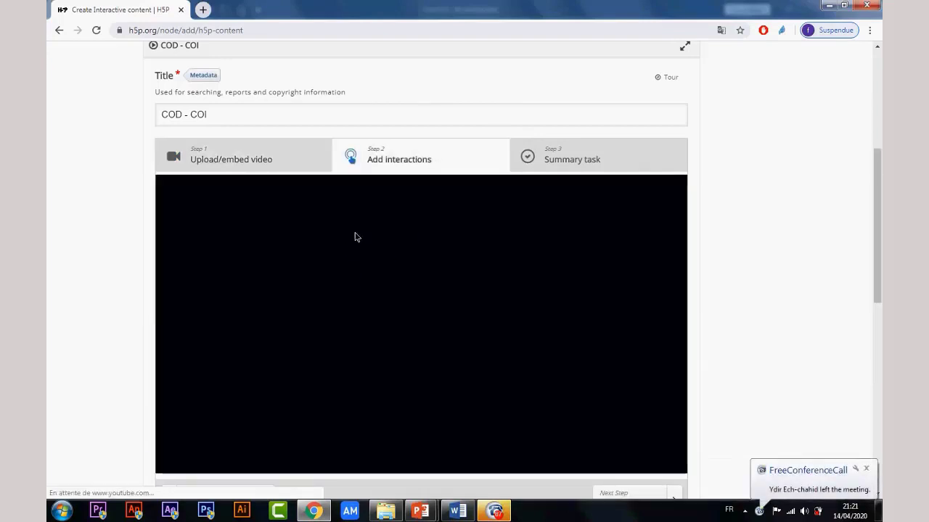
pyautogui.scroll(-1, 438, 325)
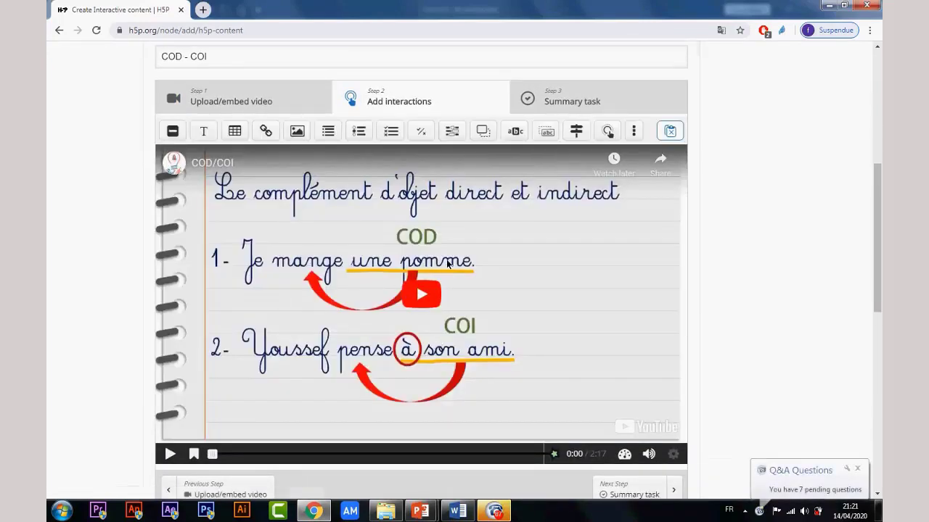
pyautogui.click(285, 95)
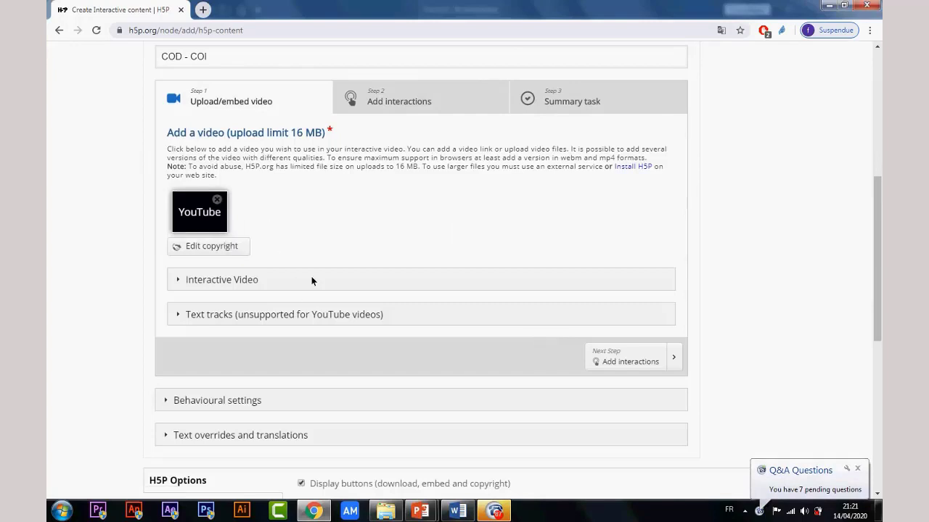
# Step: Check the YouTube link of the inserted video without changing it, and go on to the Add interactions stage
pyautogui.click(224, 222)
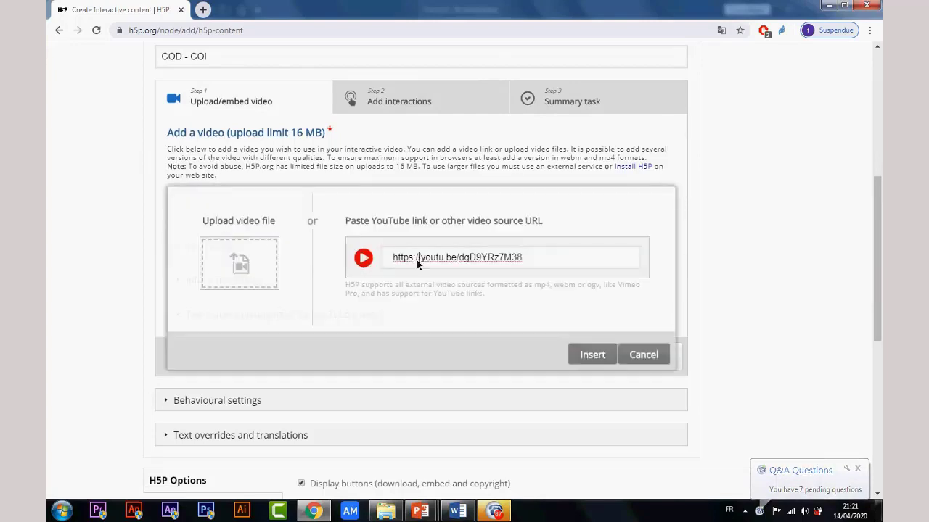
pyautogui.click(651, 358)
pyautogui.click(415, 102)
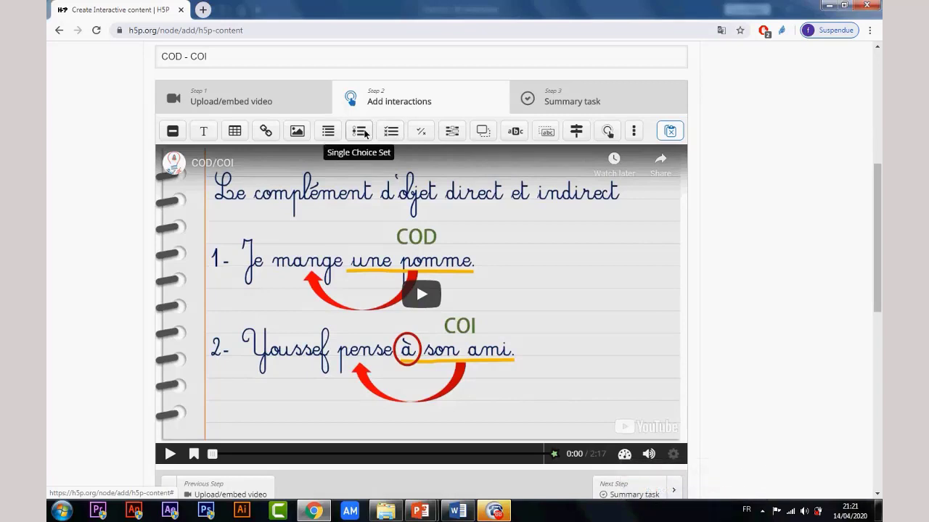
# Step: Play the video and pause it at 0:12, on the title Le complément d'objet direct et indirect
pyautogui.click(170, 454)
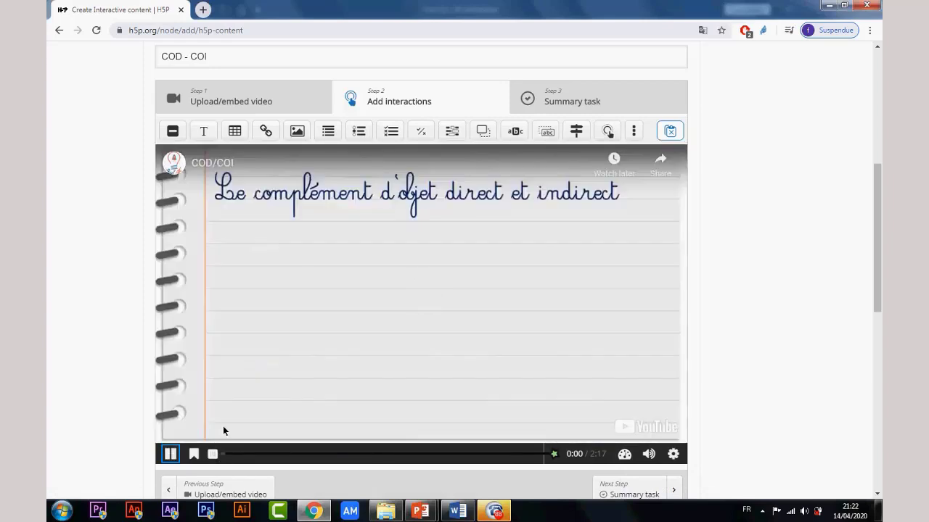
pyautogui.click(172, 456)
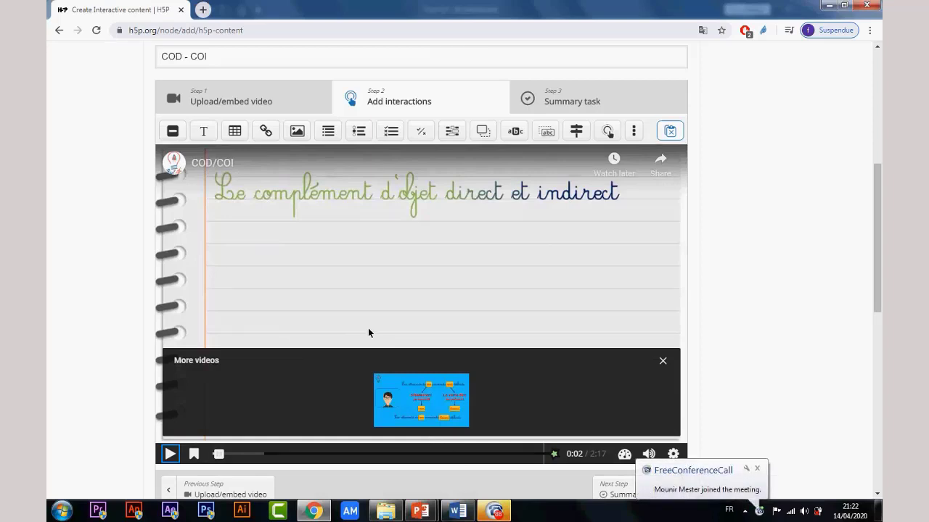
pyautogui.click(170, 454)
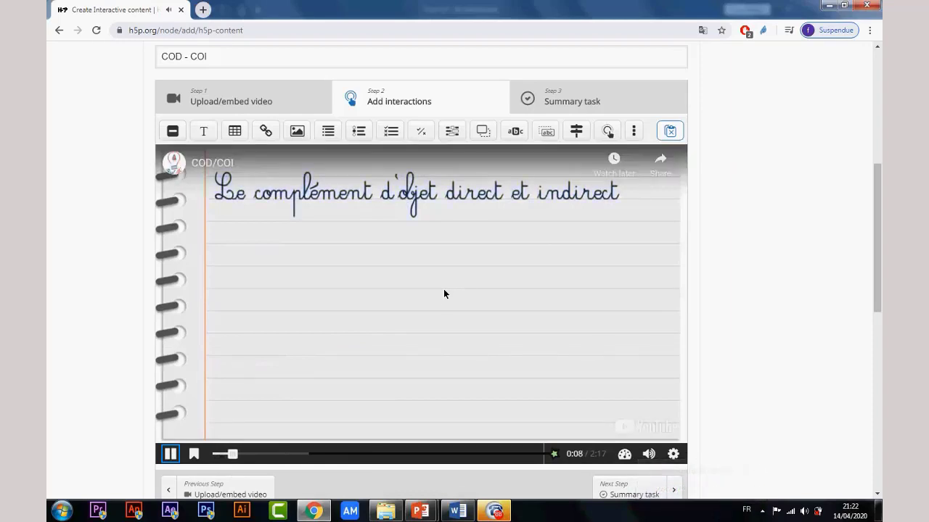
pyautogui.click(171, 454)
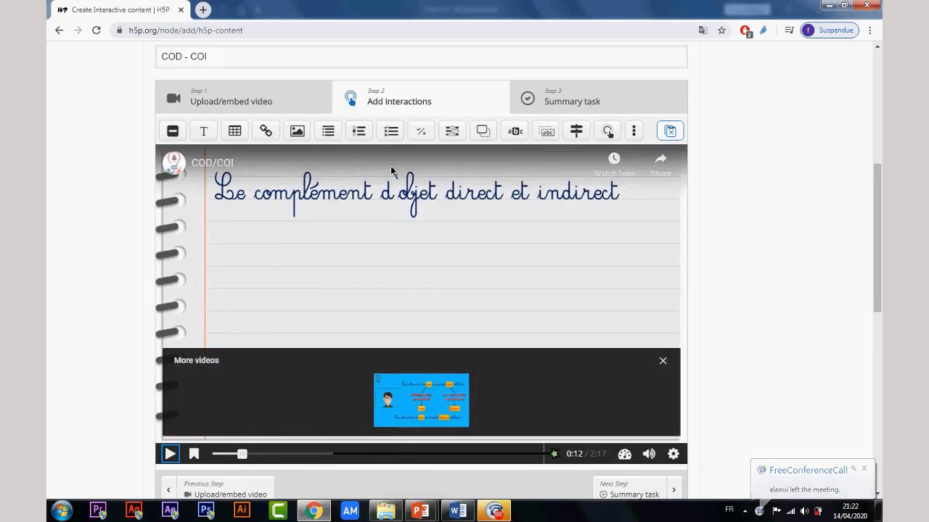
# Step: Insert a Single Choice Set interaction at the paused point, look over its settings and finish it with the default values
pyautogui.click(367, 138)
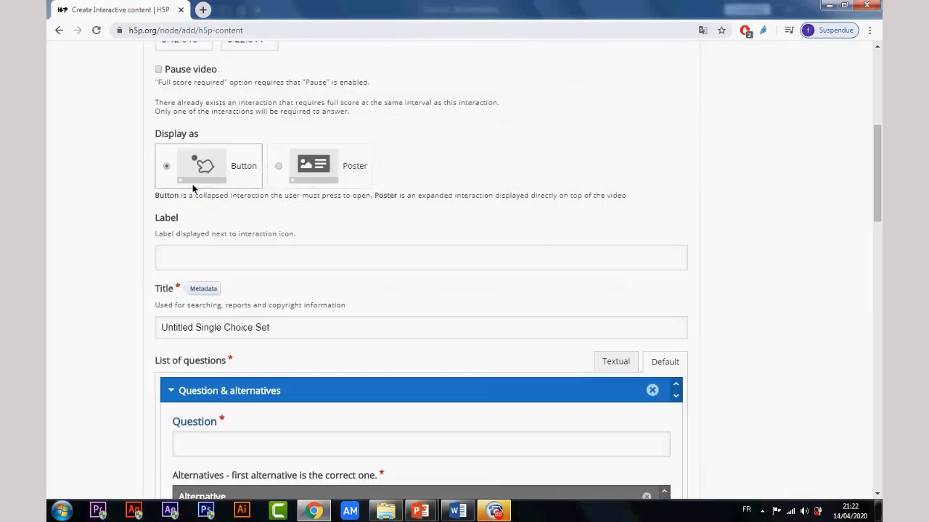
pyautogui.scroll(2, 298, 256)
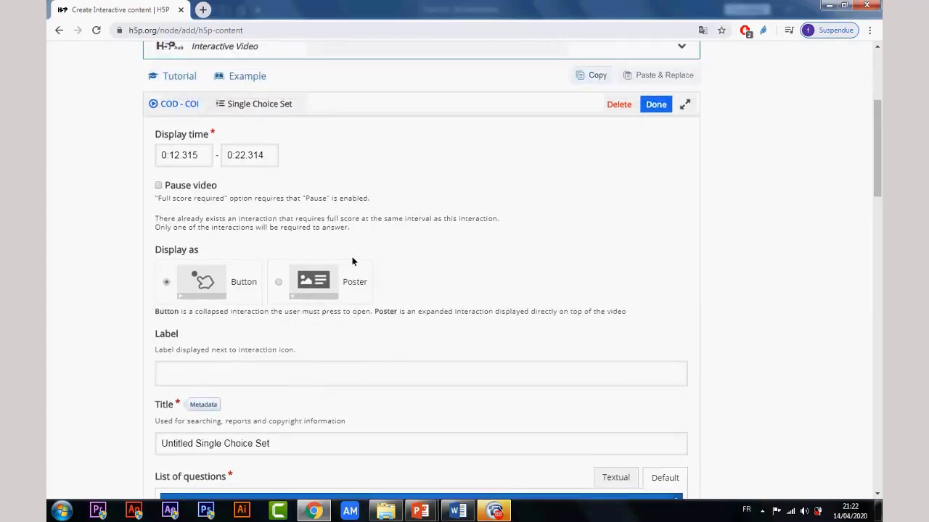
pyautogui.scroll(1, 354, 261)
pyautogui.scroll(1, 353, 261)
pyautogui.scroll(-4, 643, 288)
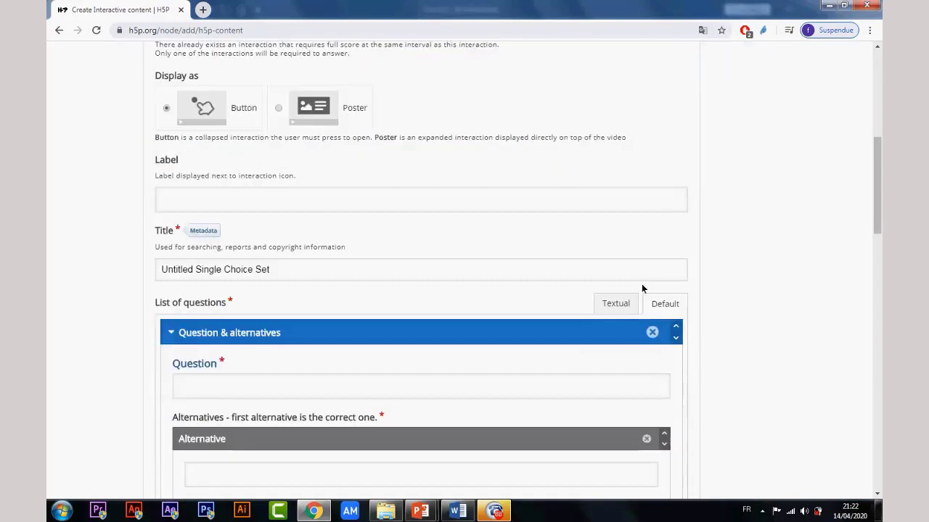
pyautogui.scroll(3, 660, 196)
pyautogui.click(658, 166)
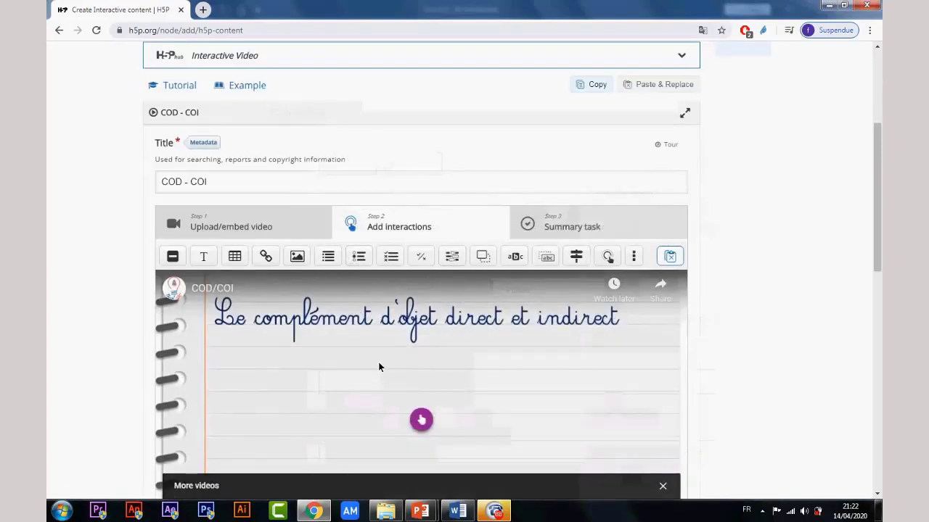
# Step: Add another Single Choice Set at the same point and set the end of its display time to 0:22.315
pyautogui.scroll(1, 378, 361)
pyautogui.scroll(-2, 427, 348)
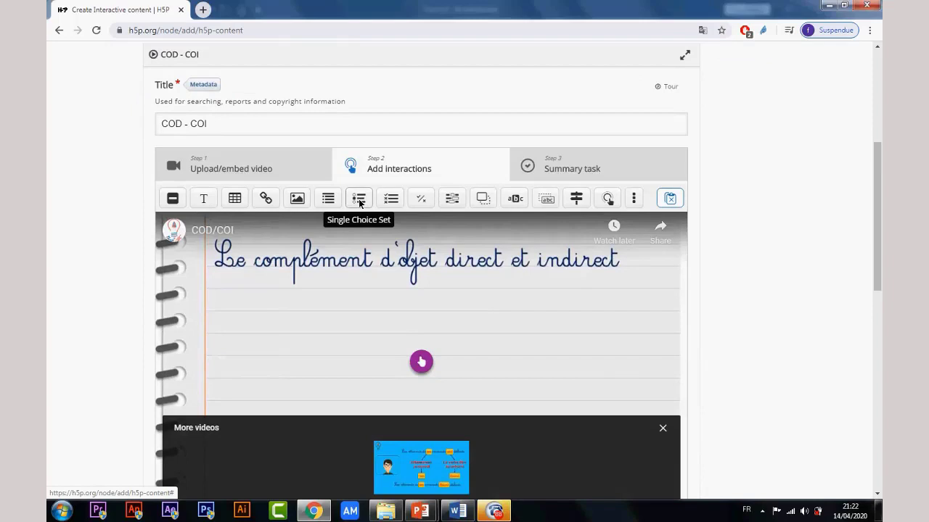
pyautogui.click(359, 203)
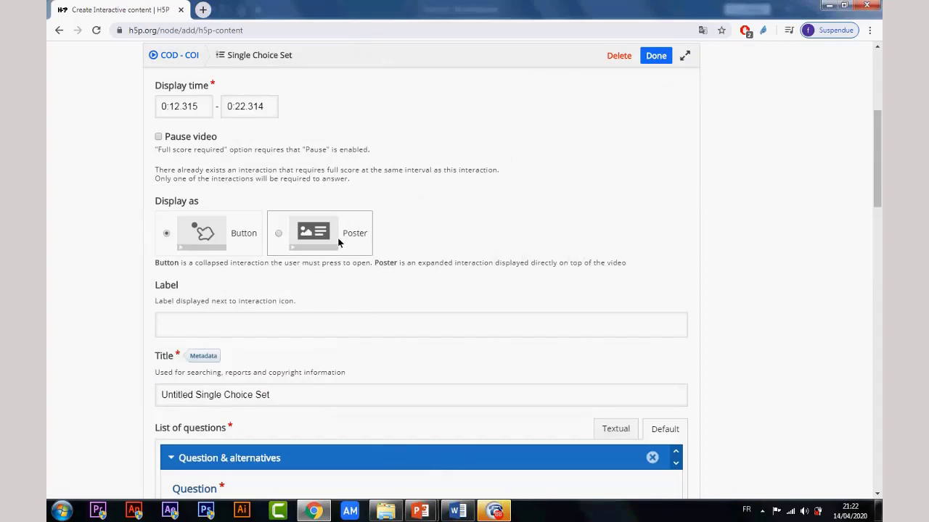
pyautogui.scroll(1, 193, 138)
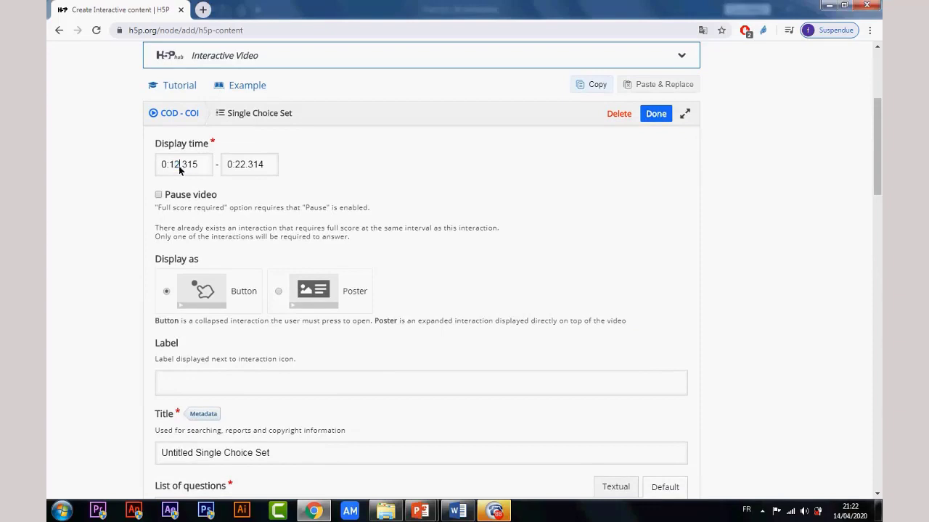
pyautogui.moveTo(179, 166); pyautogui.dragTo(175, 167)
pyautogui.click(233, 166)
pyautogui.moveTo(180, 165); pyautogui.dragTo(175, 166)
pyautogui.moveTo(247, 165); pyautogui.dragTo(237, 167)
pyautogui.moveTo(266, 165); pyautogui.dragTo(260, 165)
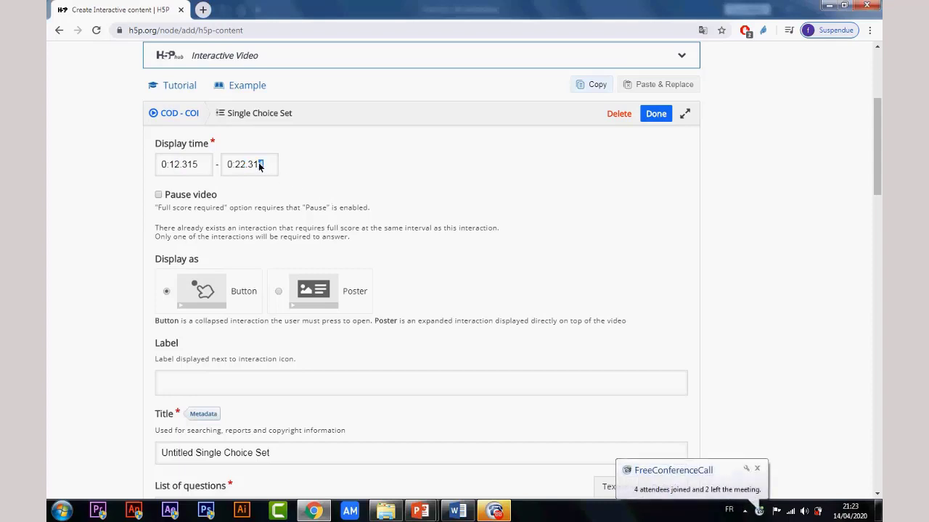
pyautogui.write('5')
pyautogui.click(200, 168)
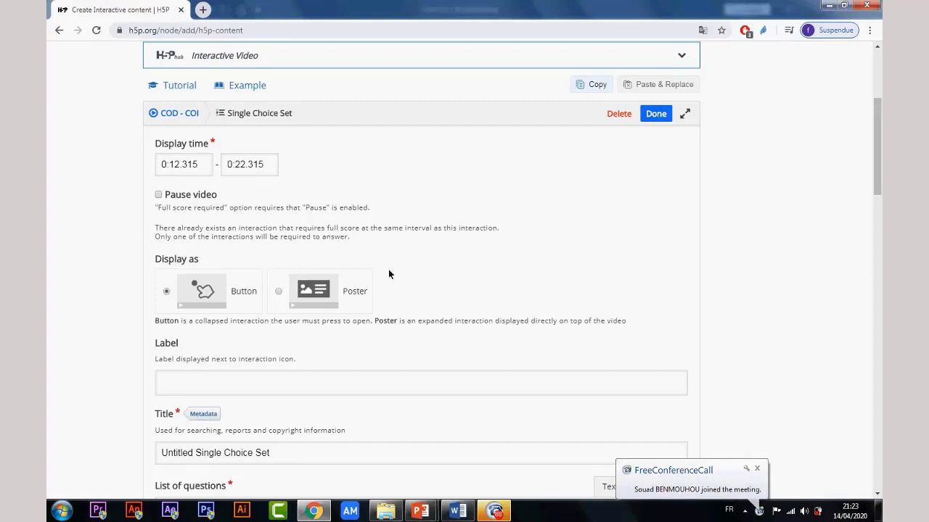
# Step: Review the pause and display options of the Single Choice Set and enter the label Quesion1
pyautogui.scroll(-1, 388, 270)
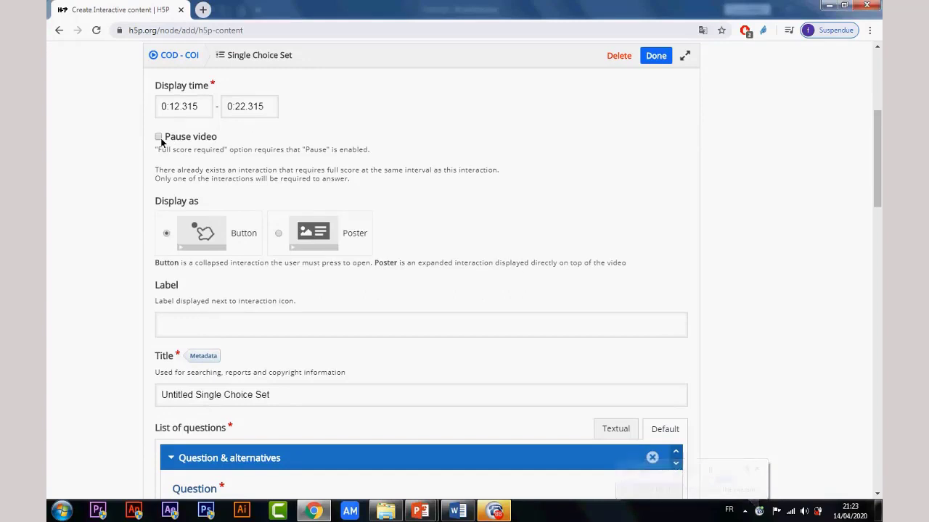
pyautogui.scroll(1, 417, 169)
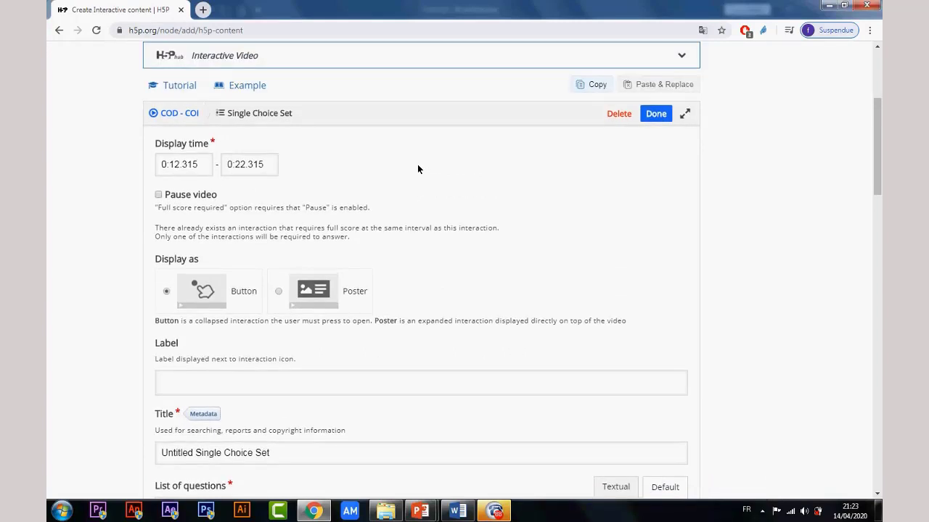
pyautogui.scroll(-2, 362, 225)
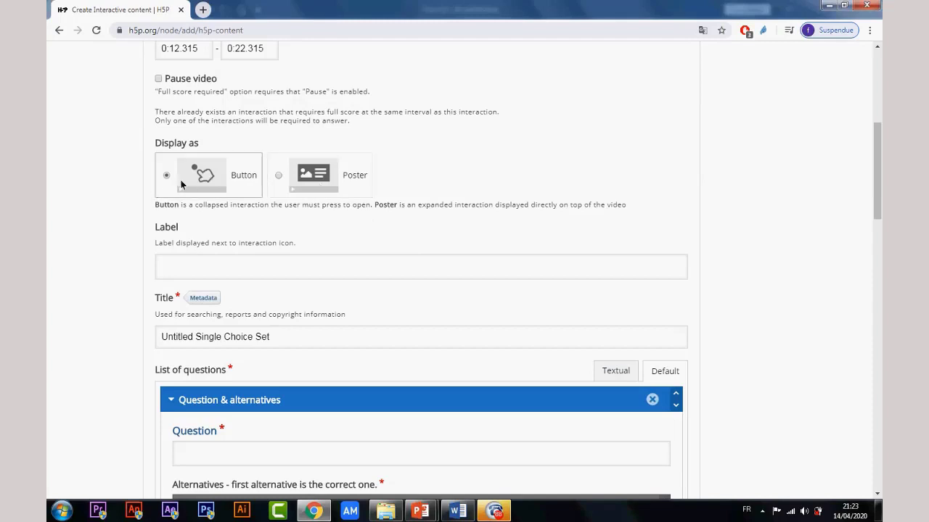
pyautogui.click(228, 269)
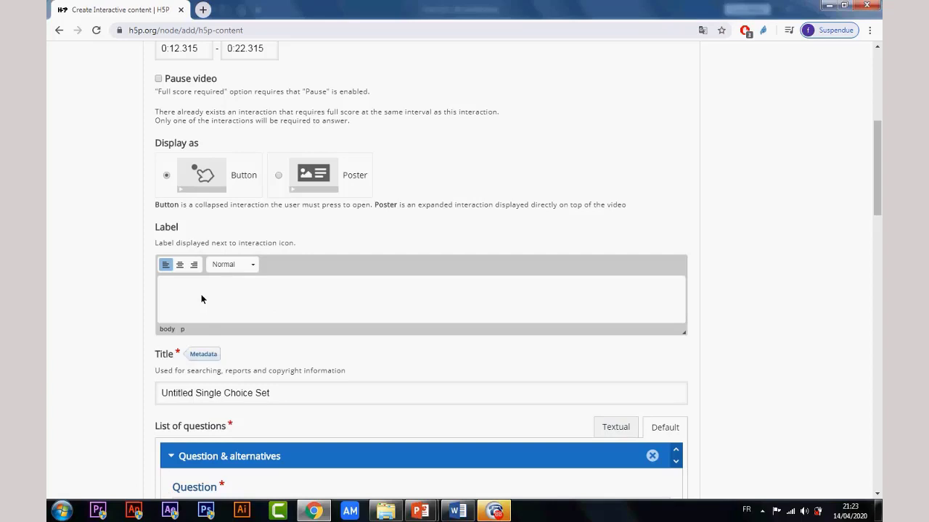
pyautogui.write('Quesion1')
# Step: Copy the label text and replace the default title of the Single Choice Set with Quesion1
pyautogui.moveTo(207, 294); pyautogui.dragTo(81, 285)
pyautogui.hotkey('ctrl', 'c')
pyautogui.scroll(-3, 288, 405)
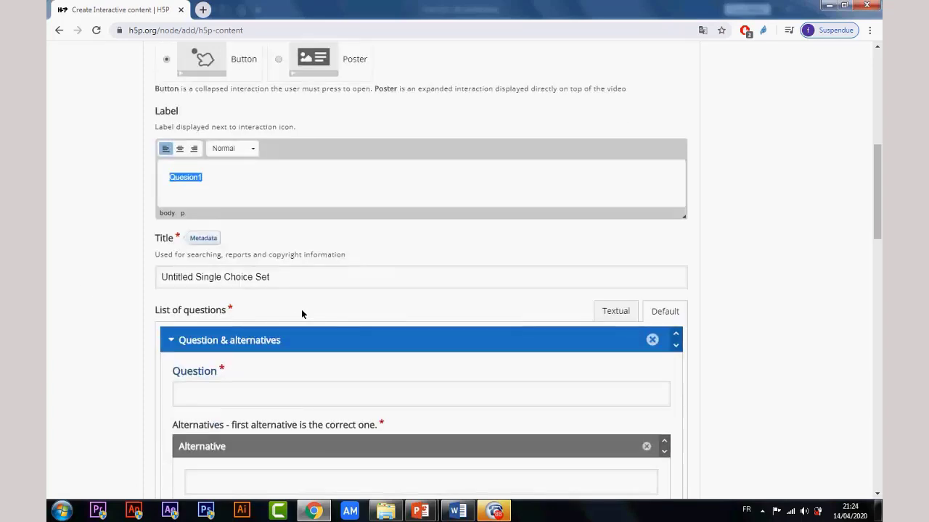
pyautogui.click(344, 283)
pyautogui.scroll(1, 353, 286)
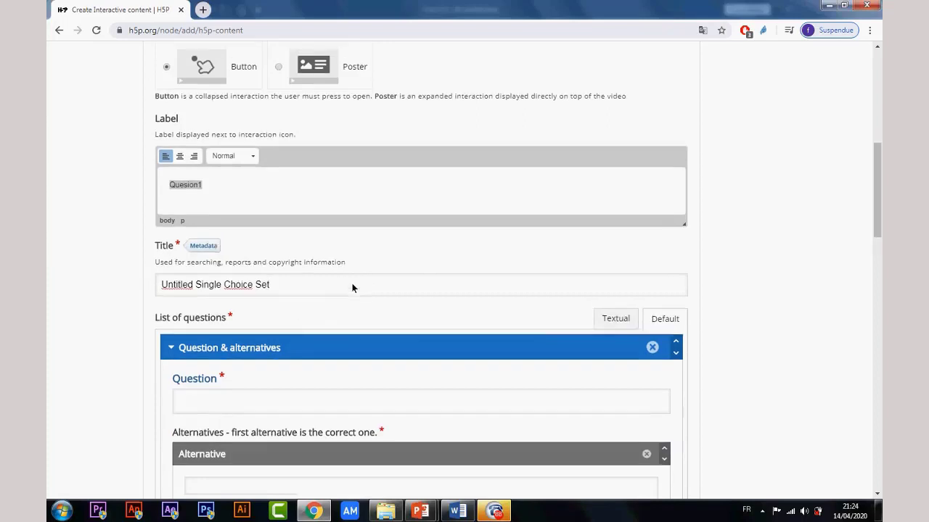
pyautogui.moveTo(313, 341); pyautogui.dragTo(158, 339)
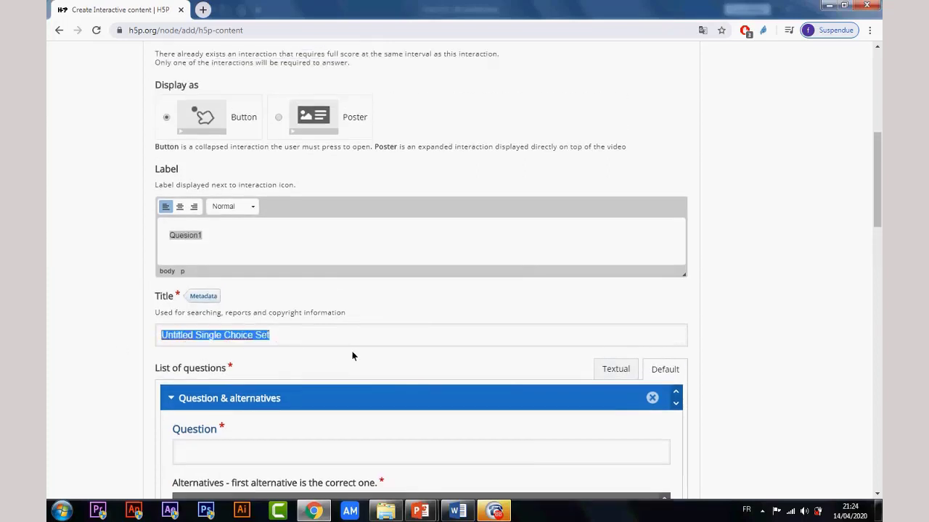
pyautogui.hotkey('ctrl', 'v')
# Step: Enter Question as the text of the first question in the list of questions
pyautogui.scroll(-1, 285, 399)
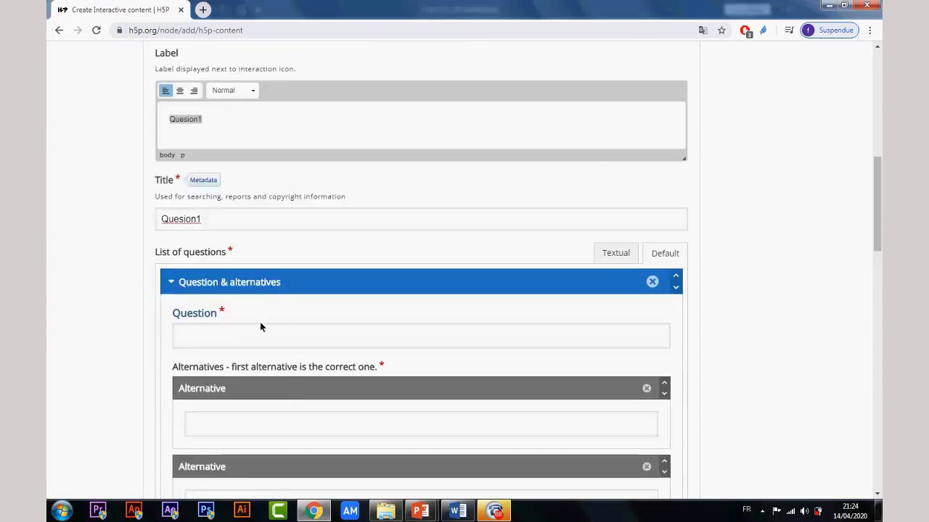
pyautogui.scroll(-2, 261, 325)
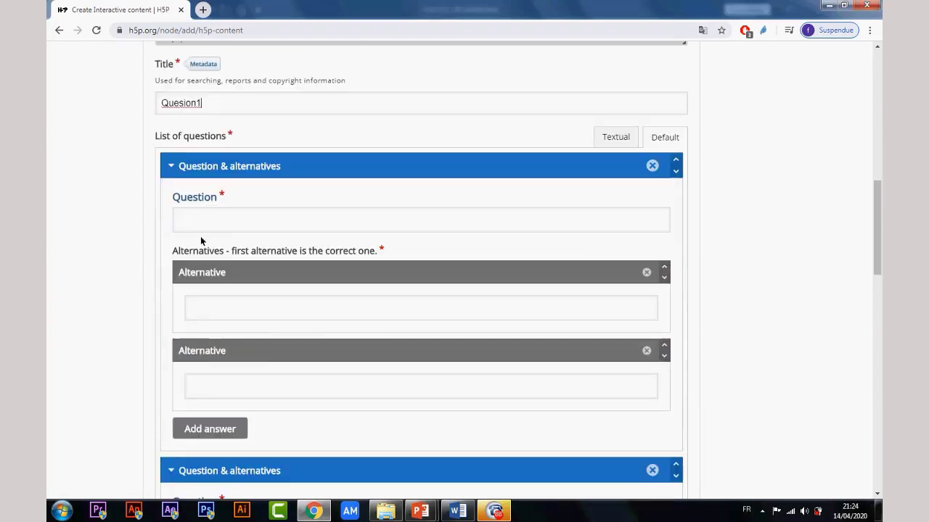
pyautogui.click(306, 223)
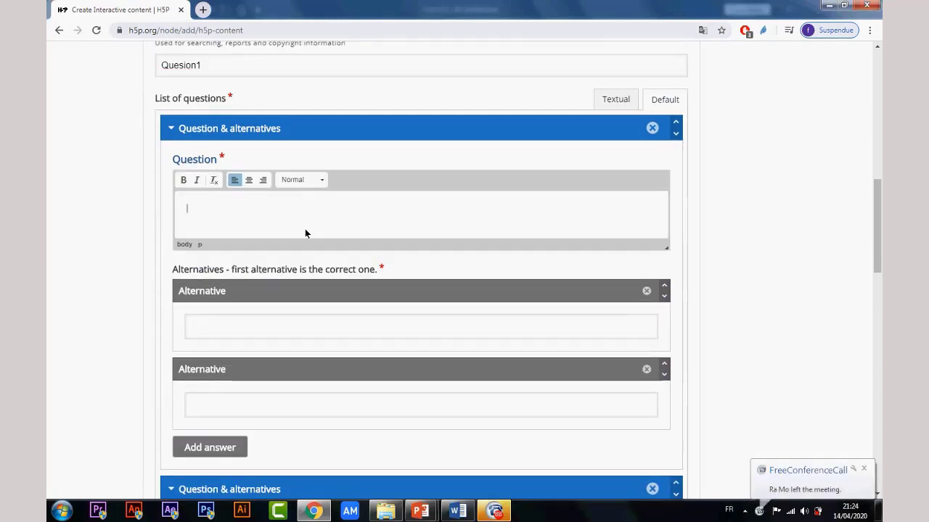
pyautogui.write('Question')
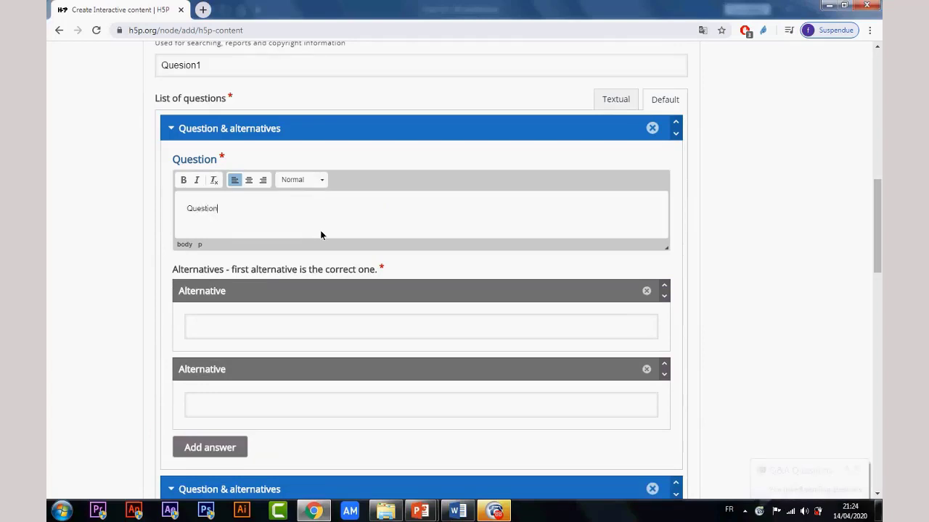
# Step: Enter Réponse1 as the first, correct alternative of the first question
pyautogui.click(289, 326)
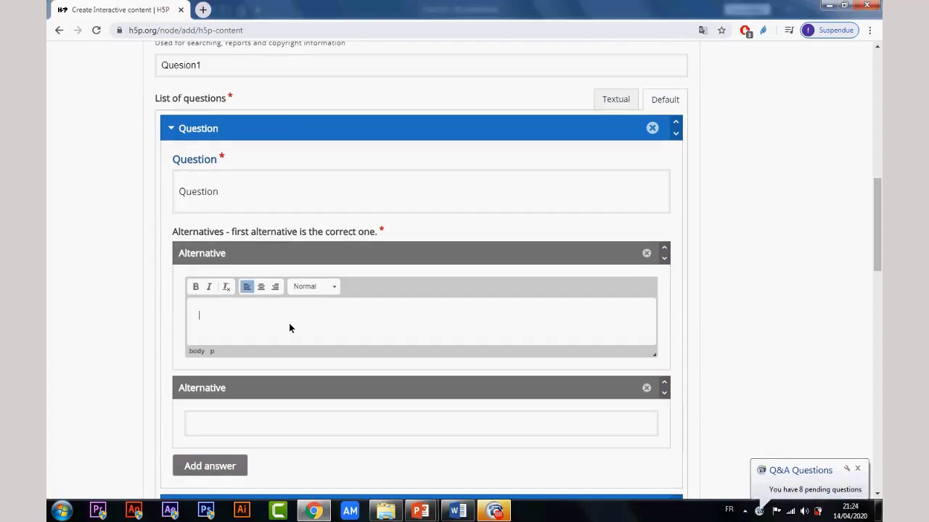
pyautogui.write('Re')
pyautogui.write('pons')
pyautogui.write('e1')
# Step: Copy the text Réponse1 from the first alternative into the second alternative of the same question
pyautogui.moveTo(232, 314); pyautogui.dragTo(166, 315)
pyautogui.hotkey('ctrl', 'c')
pyautogui.click(236, 424)
pyautogui.hotkey('ctrl', 'v')
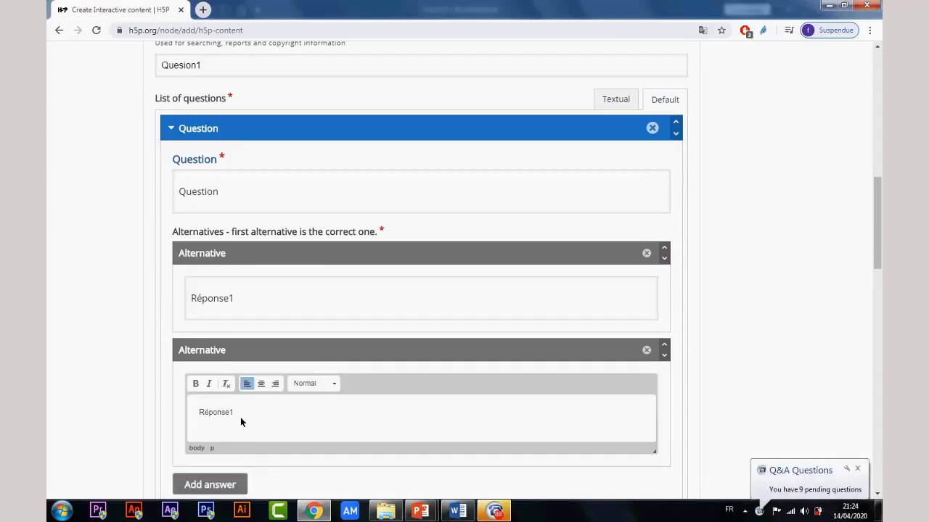
# Step: Complete the second alternative as Réponse2 and remove the empty second question block, confirming the removal
pyautogui.write('2')
pyautogui.scroll(-3, 311, 408)
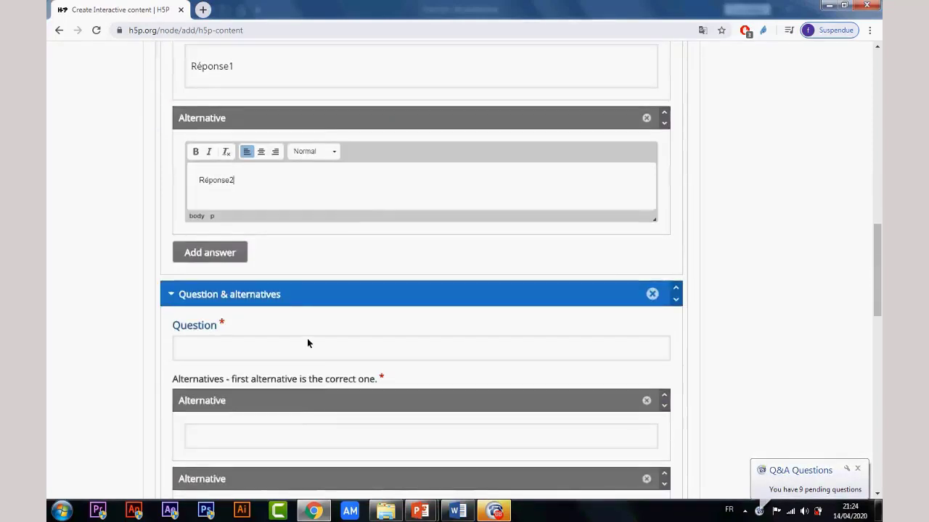
pyautogui.scroll(1, 358, 342)
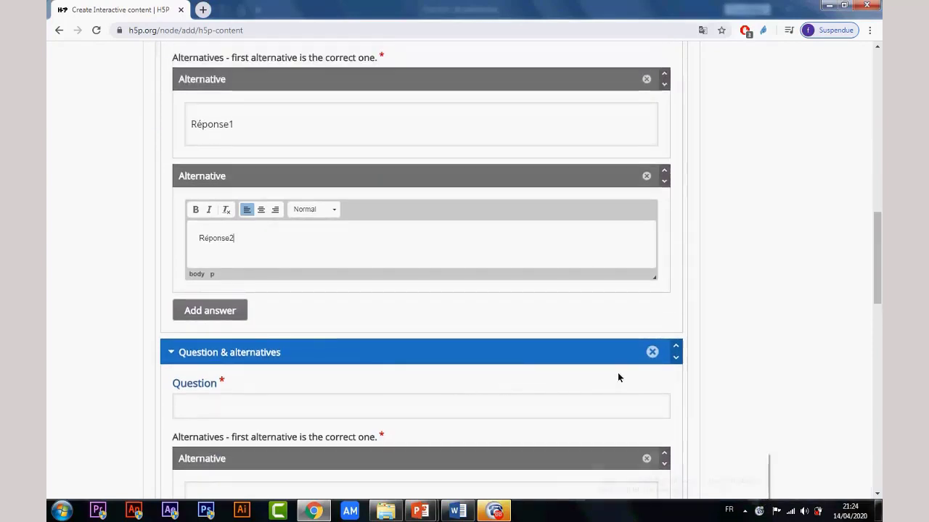
pyautogui.scroll(-2, 598, 386)
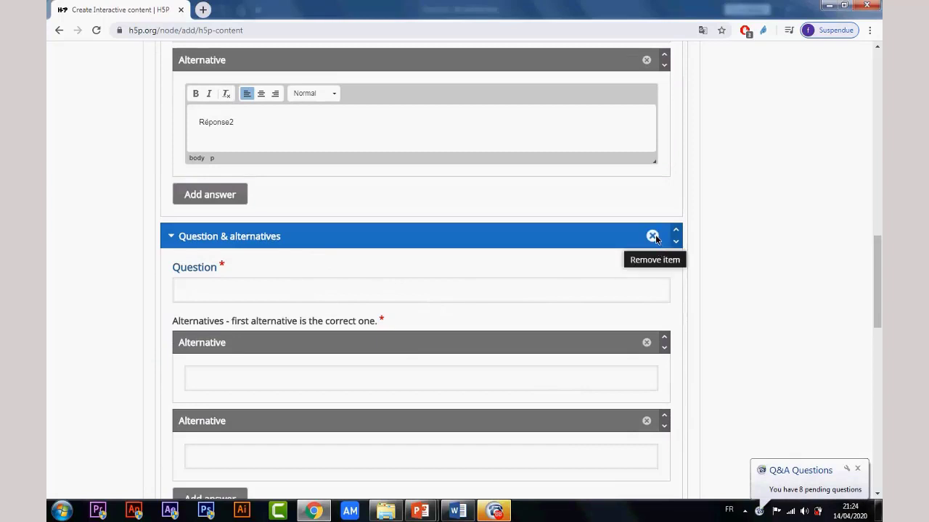
pyautogui.scroll(1, 655, 240)
pyautogui.click(651, 295)
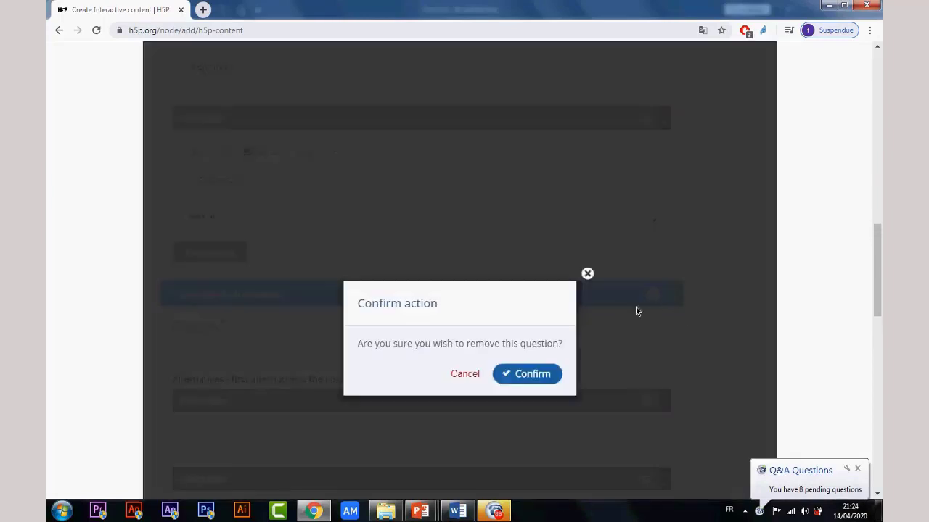
pyautogui.click(527, 377)
pyautogui.scroll(-1, 606, 337)
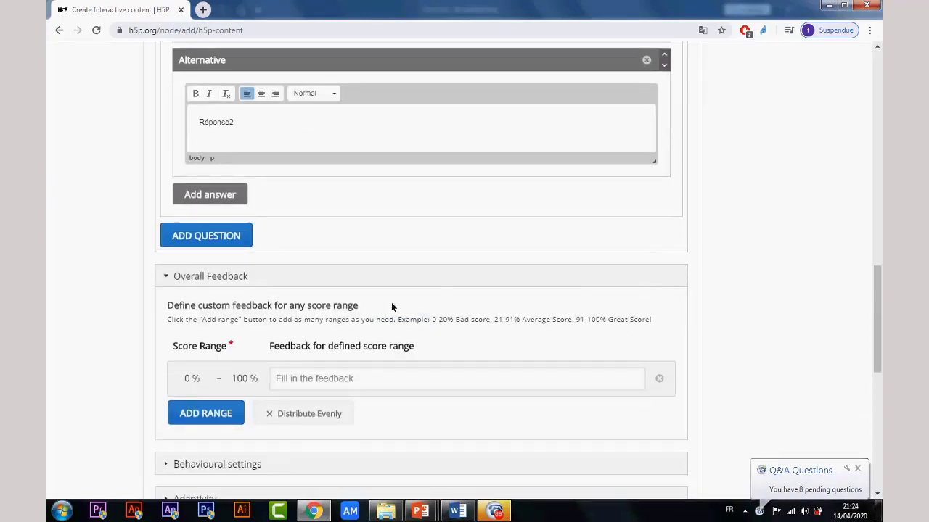
# Step: Review the question text and its alternatives, checking the first one, Réponse1, which serves as the correct answer
pyautogui.scroll(4, 489, 331)
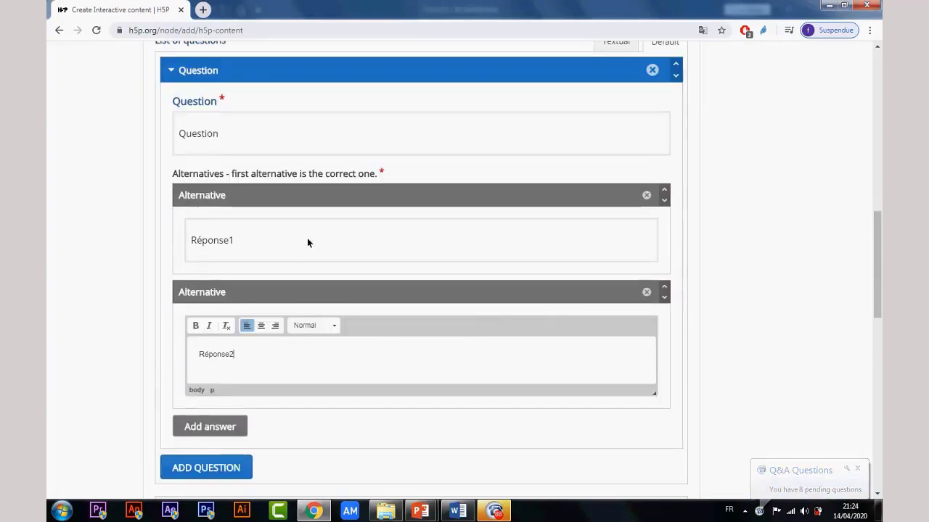
pyautogui.click(306, 148)
pyautogui.scroll(1, 320, 327)
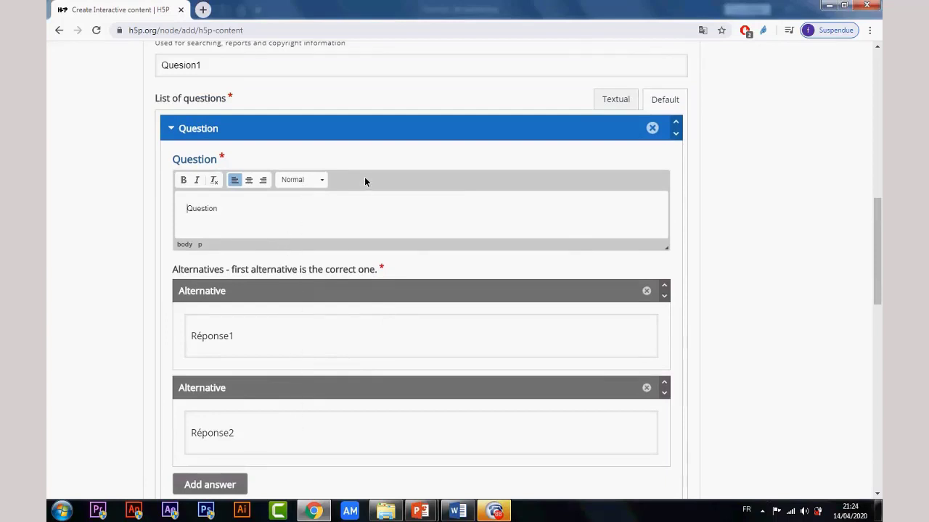
pyautogui.scroll(-1, 283, 279)
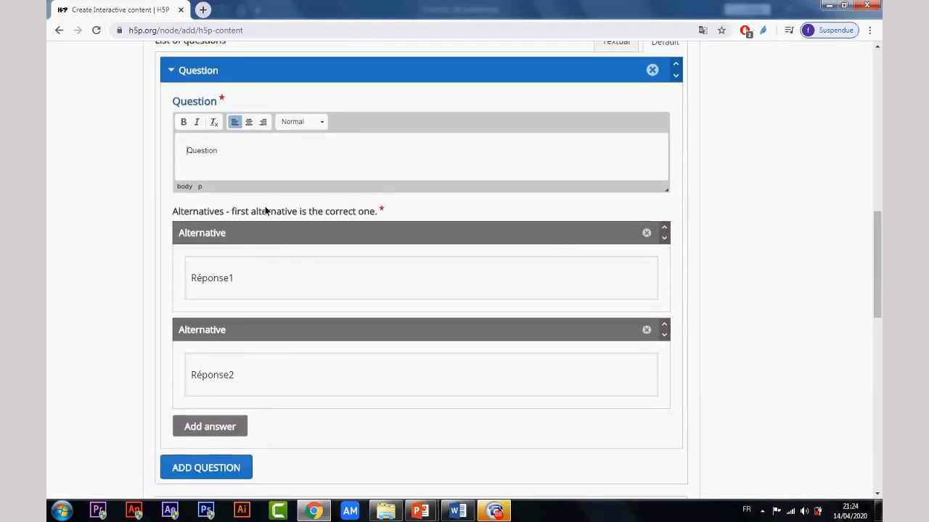
pyautogui.click(218, 282)
pyautogui.moveTo(254, 260); pyautogui.dragTo(196, 259)
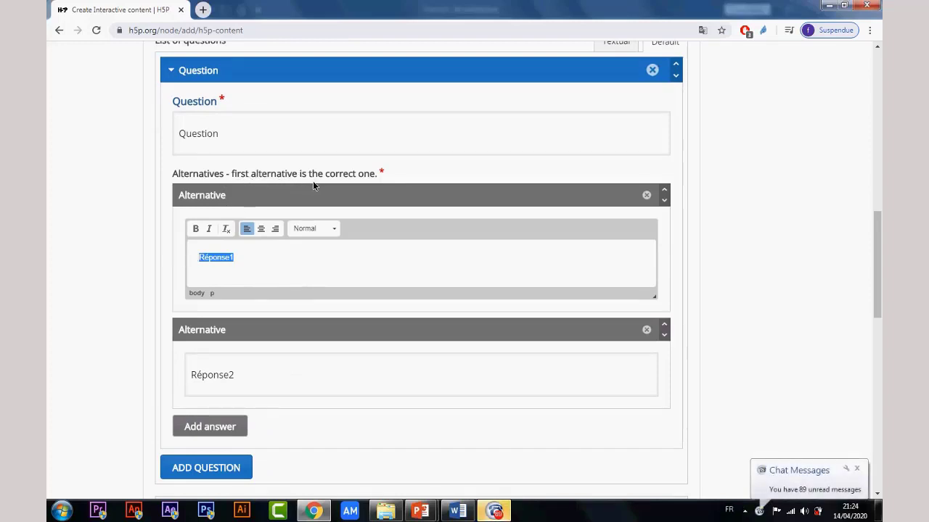
pyautogui.click(277, 277)
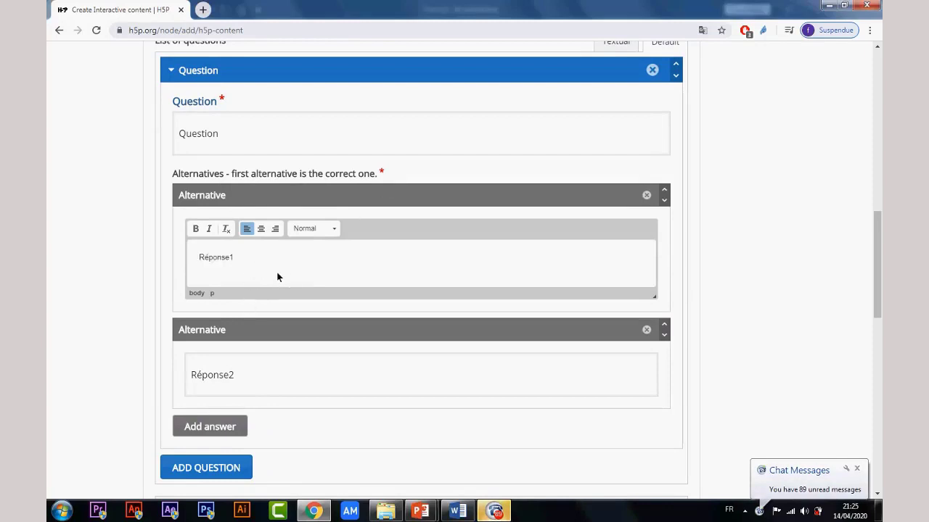
# Step: Examine the question's Overall Feedback and Behavioural settings, including answer timeouts, retry and solution options, and pass percentage
pyautogui.scroll(-6, 288, 319)
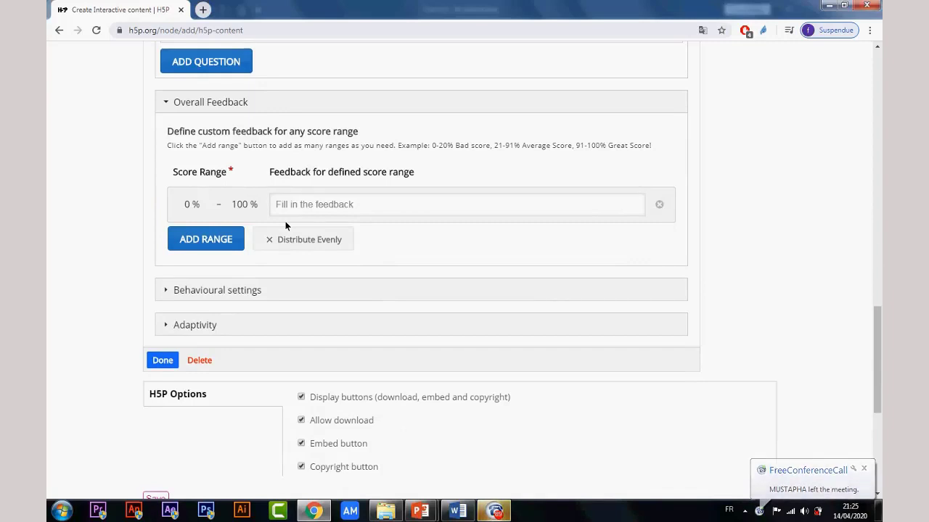
pyautogui.scroll(-1, 288, 239)
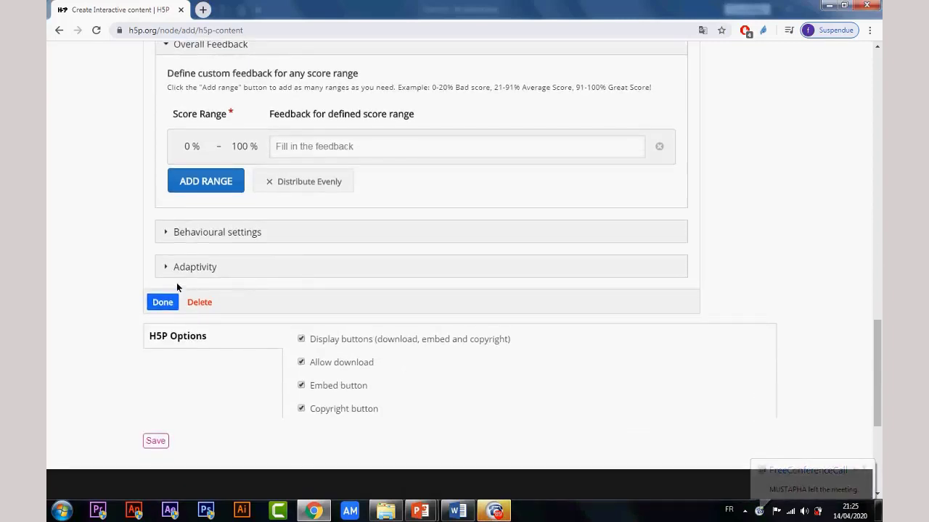
pyautogui.click(166, 232)
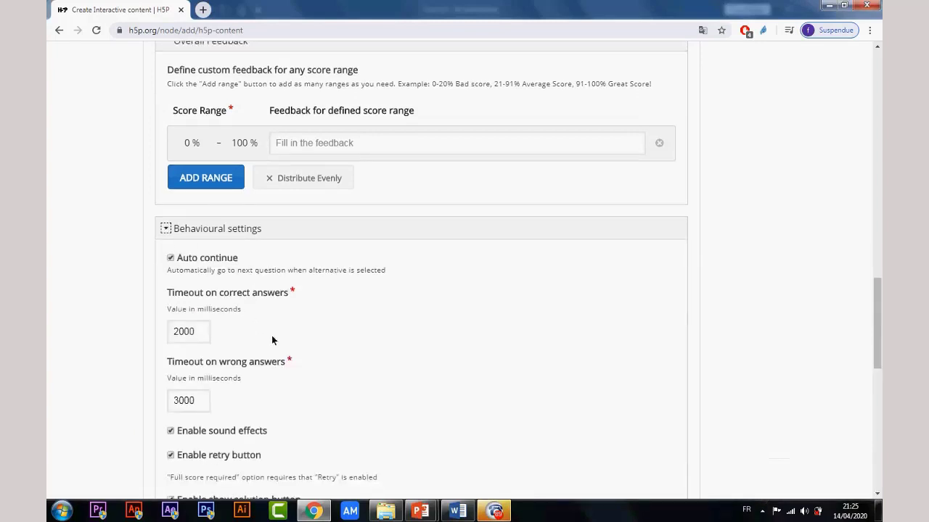
pyautogui.scroll(-3, 272, 340)
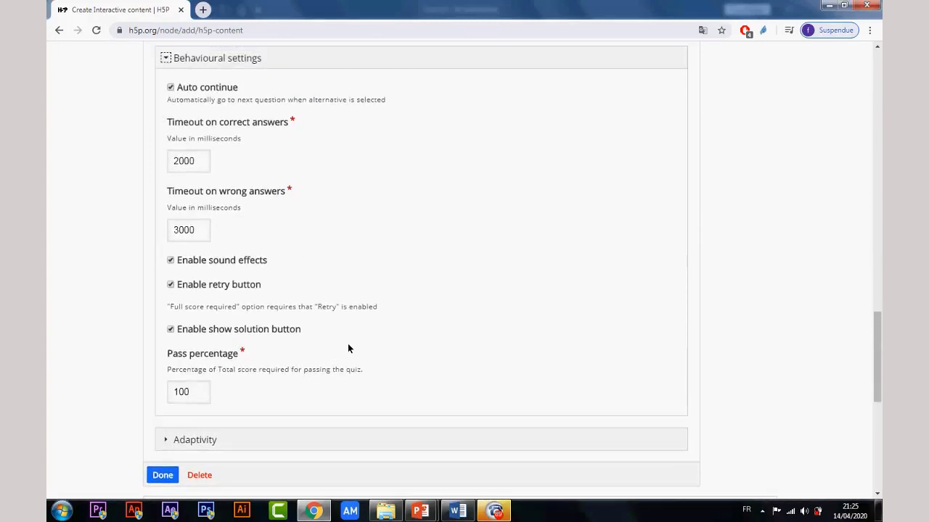
pyautogui.scroll(1, 346, 339)
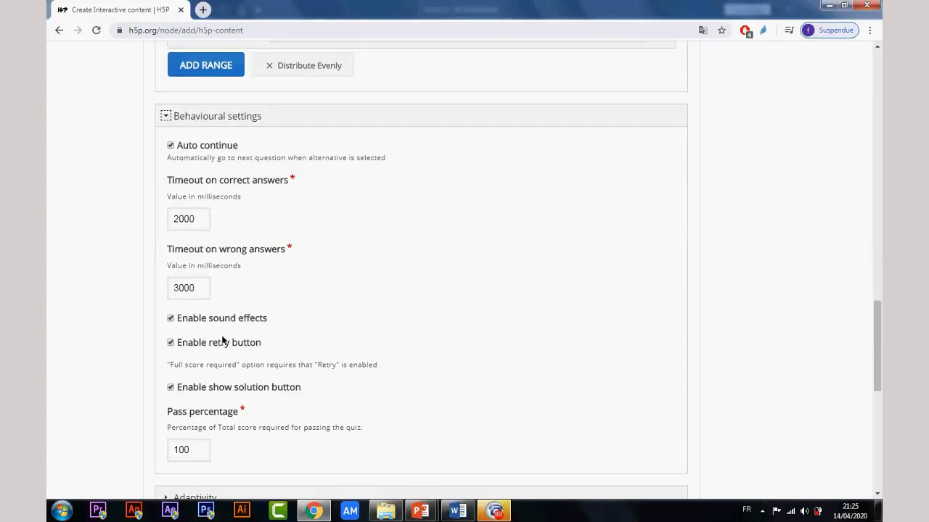
pyautogui.scroll(1, 239, 265)
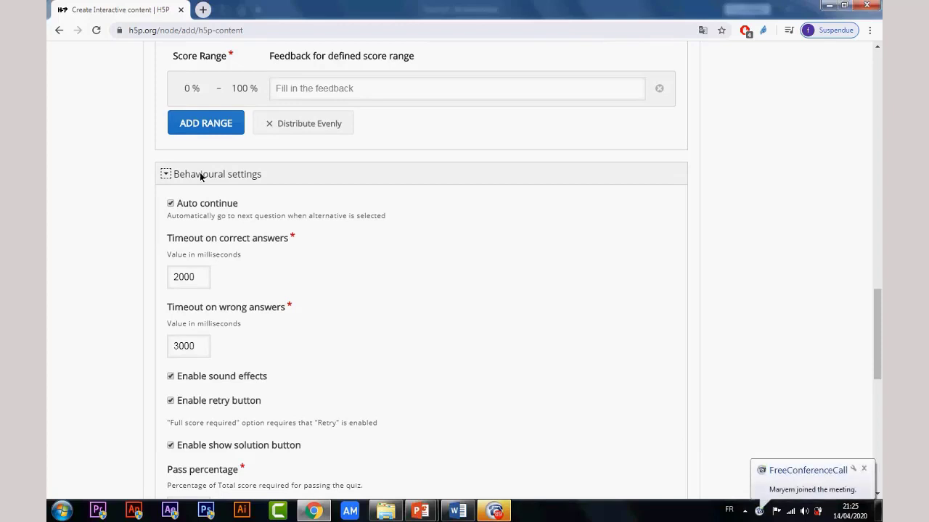
pyautogui.click(167, 174)
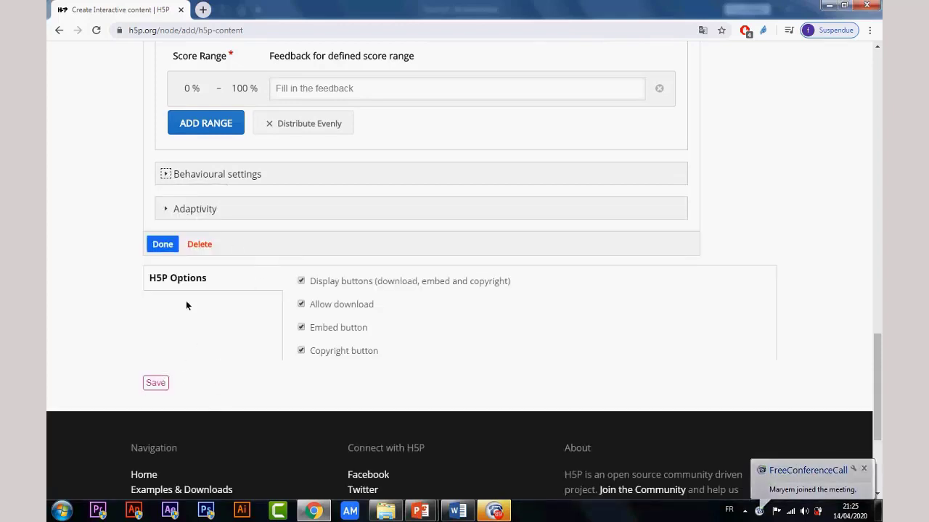
pyautogui.click(166, 176)
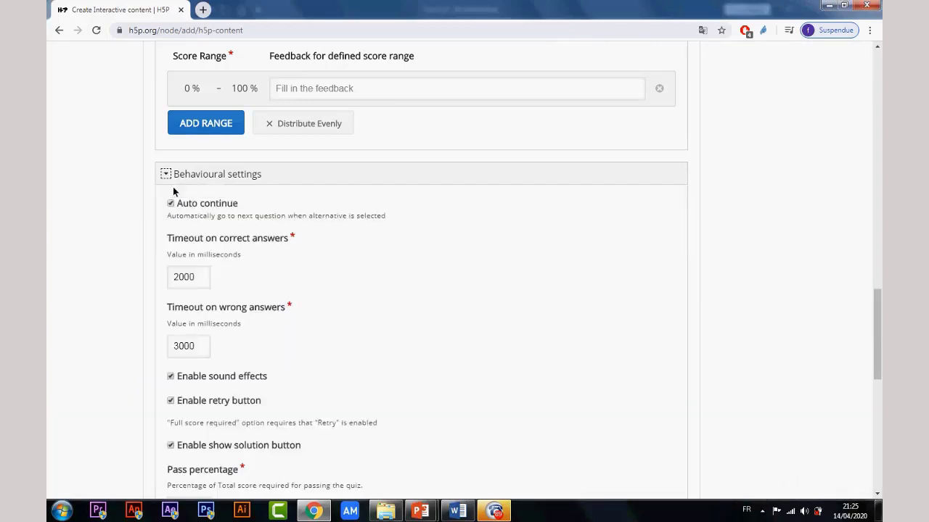
pyautogui.click(173, 180)
# Step: Examine the Adaptivity options: the seek time, opt-out, message and seek button label for all correct answers, and the full score requirement
pyautogui.click(165, 210)
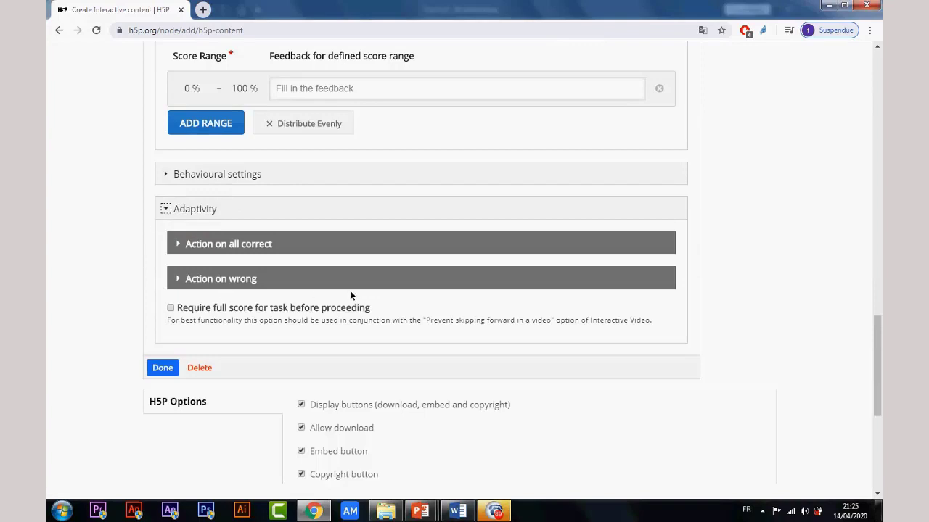
pyautogui.click(178, 243)
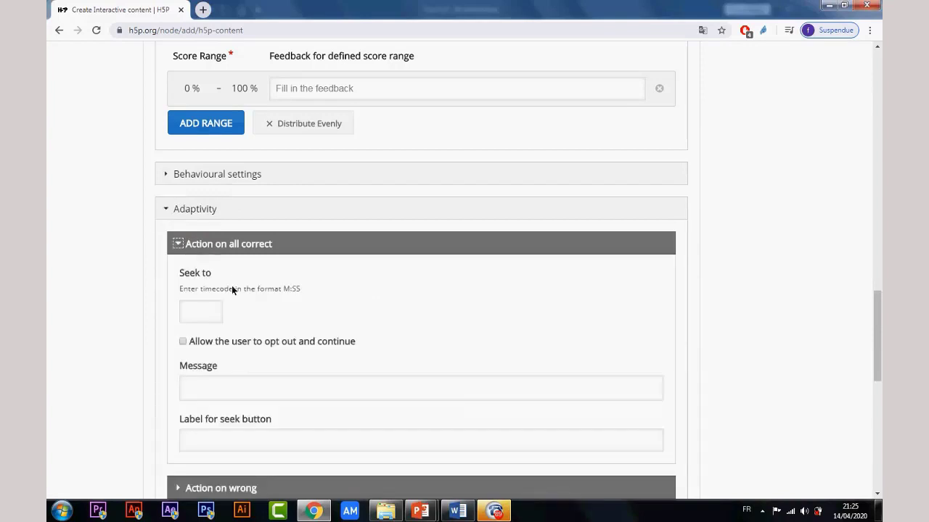
pyautogui.scroll(-1, 244, 269)
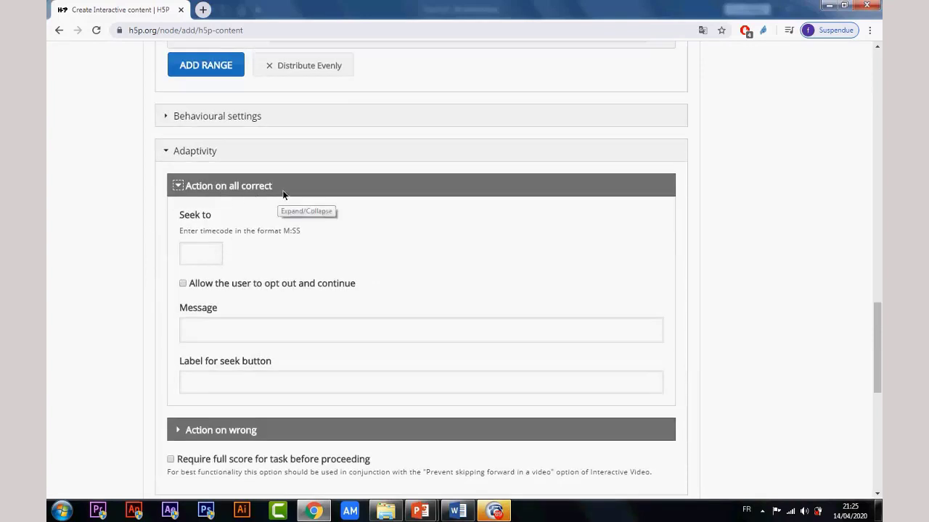
pyautogui.click(201, 254)
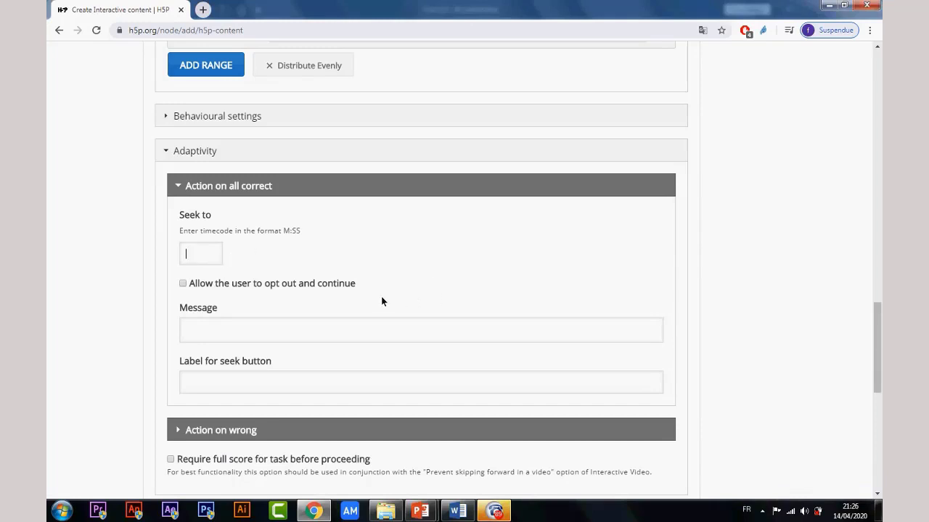
pyautogui.scroll(-1, 356, 294)
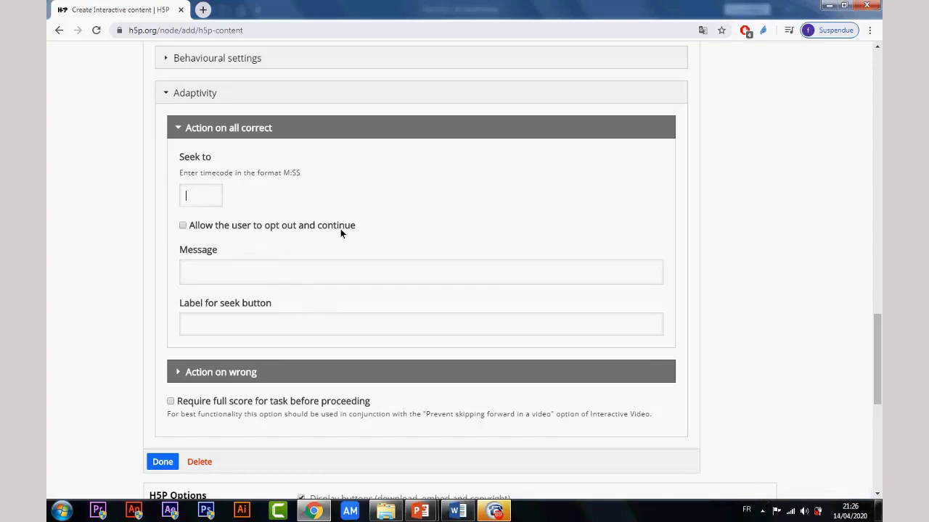
pyautogui.click(354, 271)
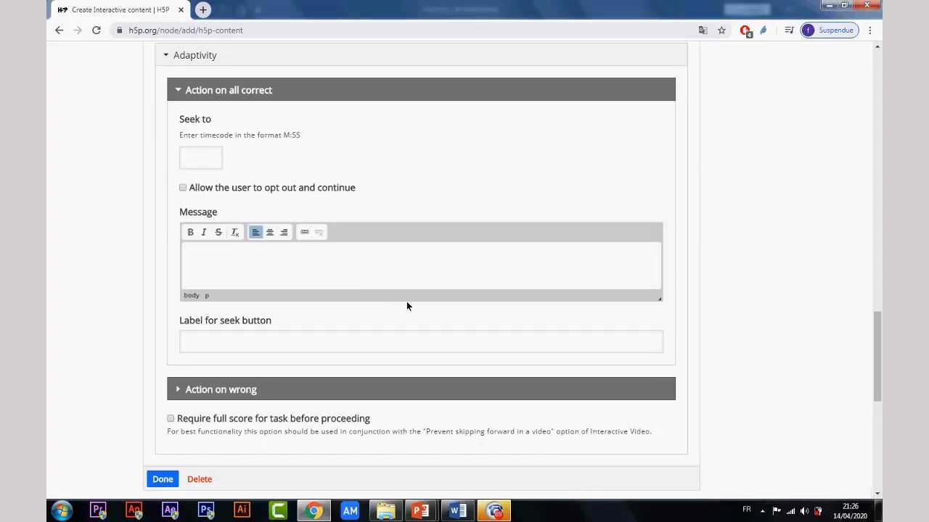
pyautogui.scroll(-1, 406, 301)
pyautogui.click(262, 285)
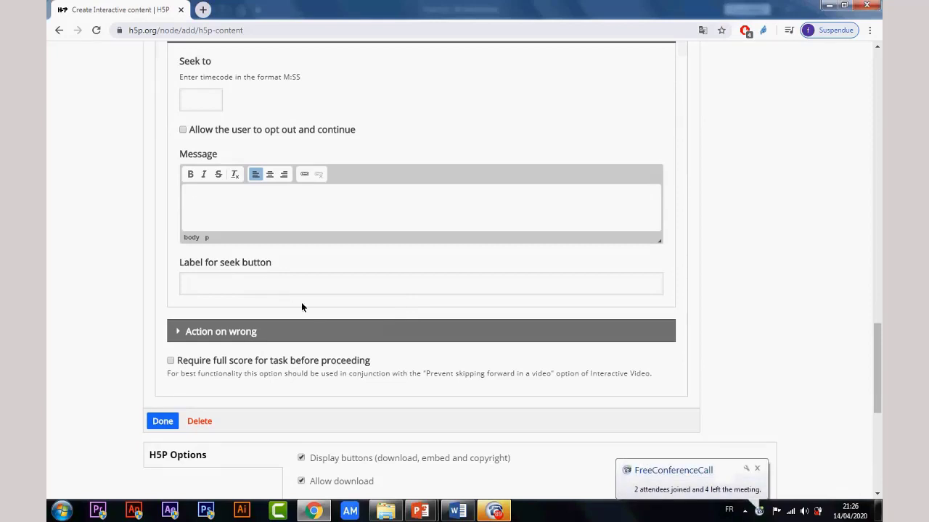
pyautogui.scroll(2, 290, 302)
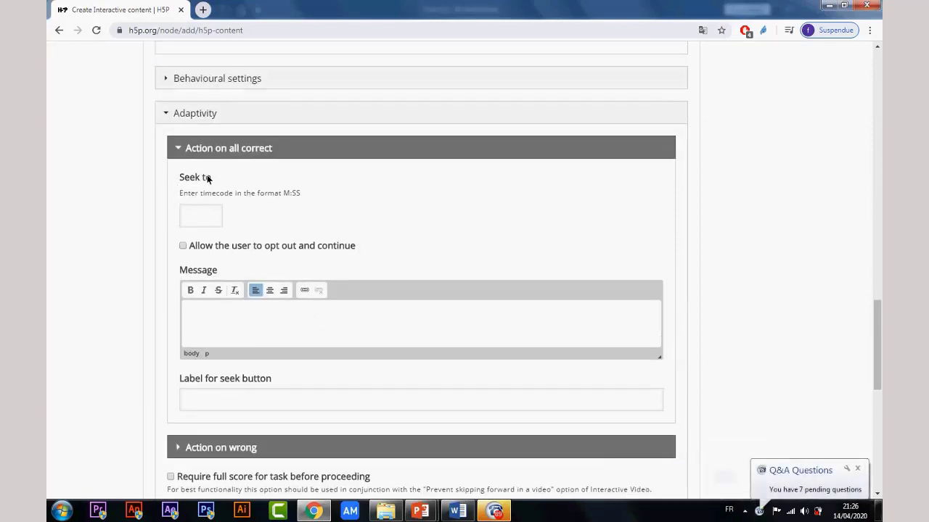
pyautogui.scroll(-1, 240, 355)
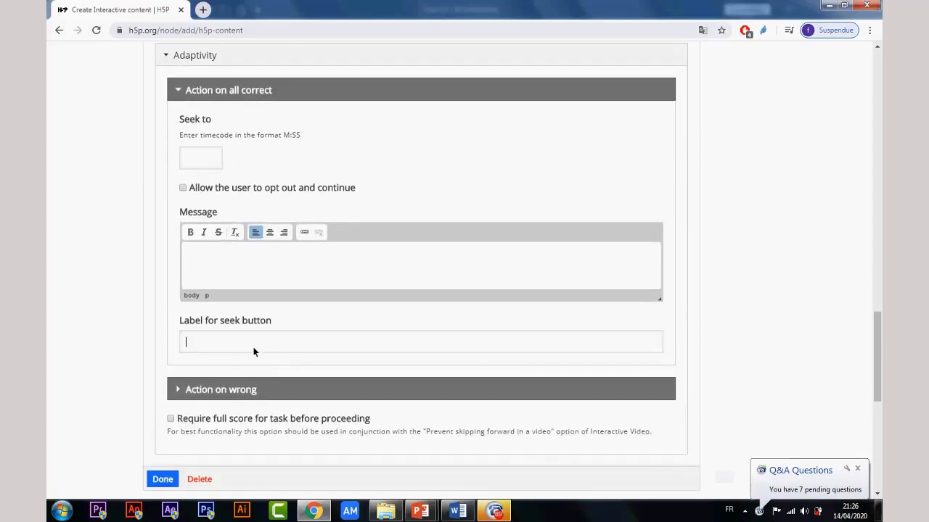
pyautogui.scroll(-1, 254, 352)
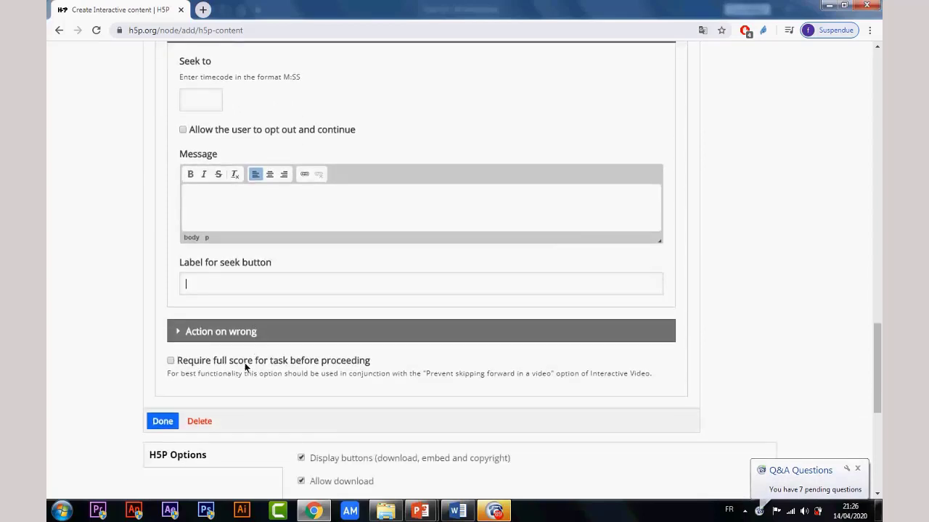
pyautogui.moveTo(370, 363); pyautogui.dragTo(181, 364)
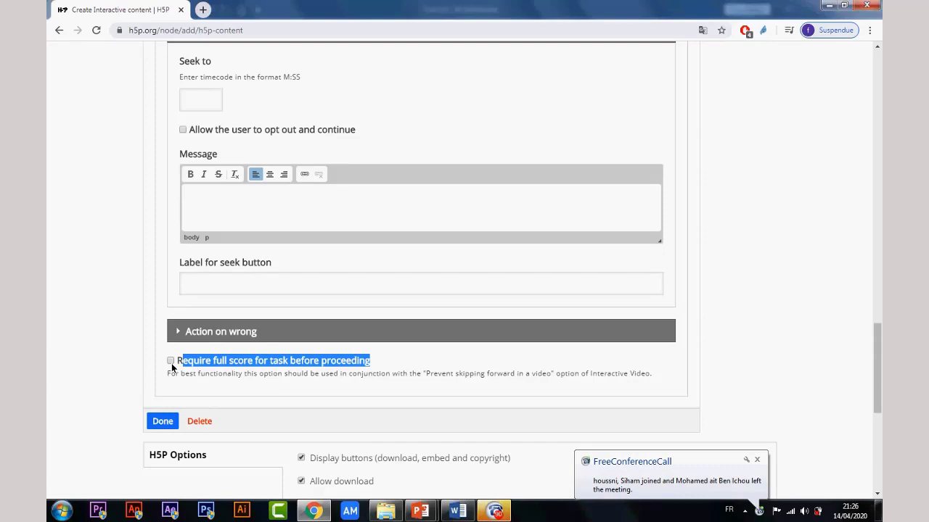
pyautogui.scroll(-1, 268, 395)
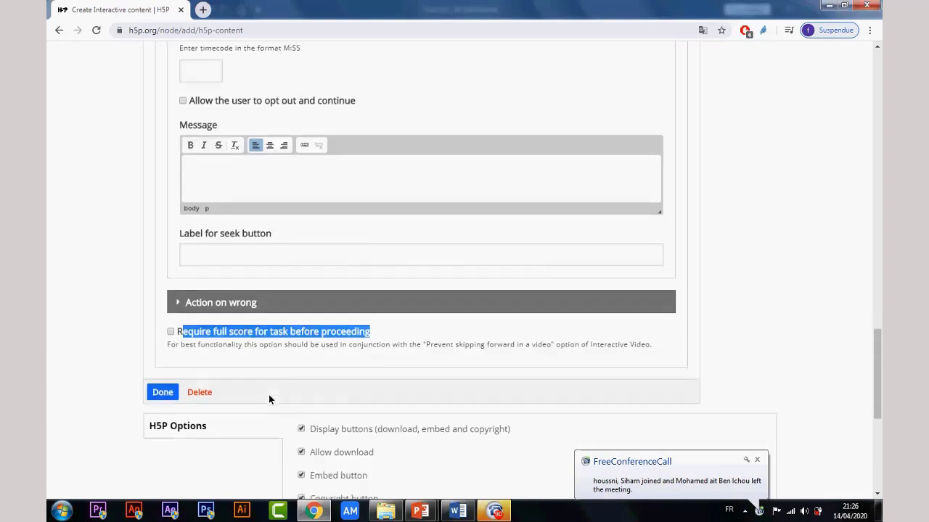
pyautogui.scroll(3, 250, 376)
pyautogui.scroll(-2, 275, 397)
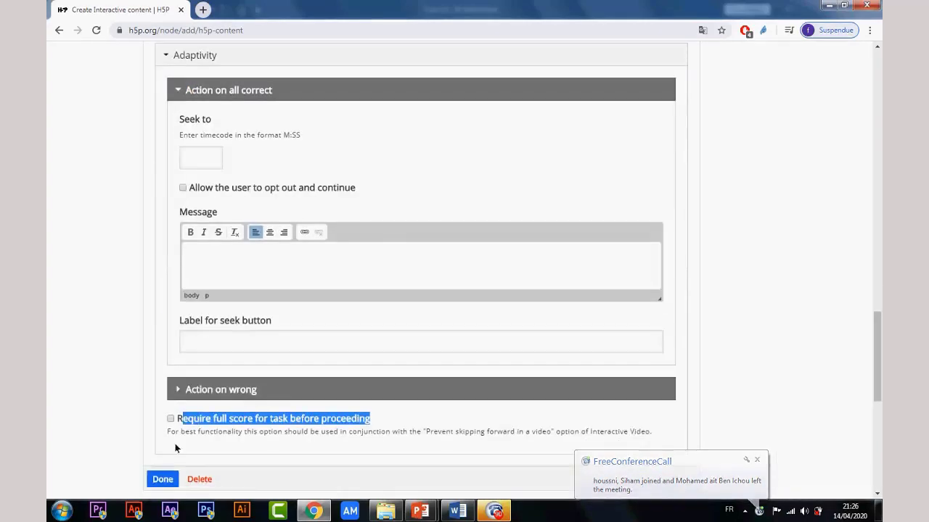
# Step: Finish editing the Quesion1 interaction so it is placed on the COD - COI video
pyautogui.click(161, 479)
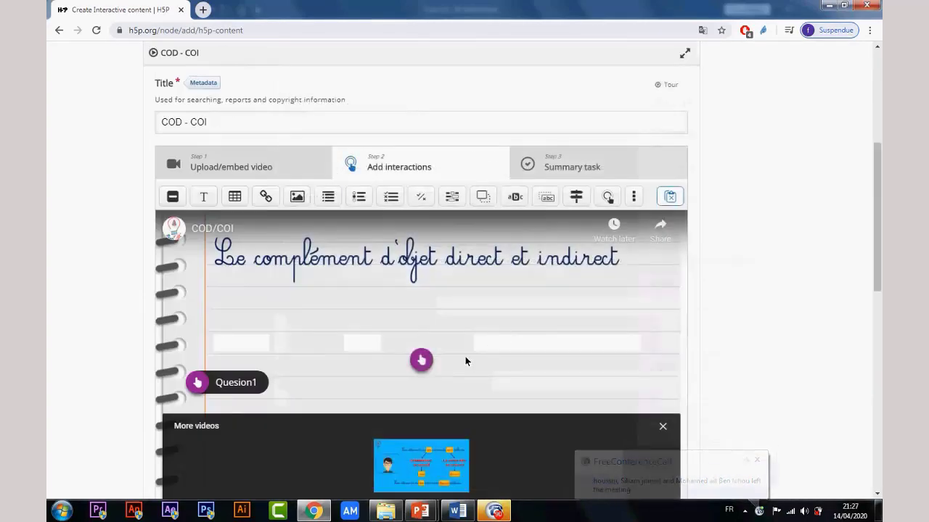
pyautogui.scroll(-3, 465, 356)
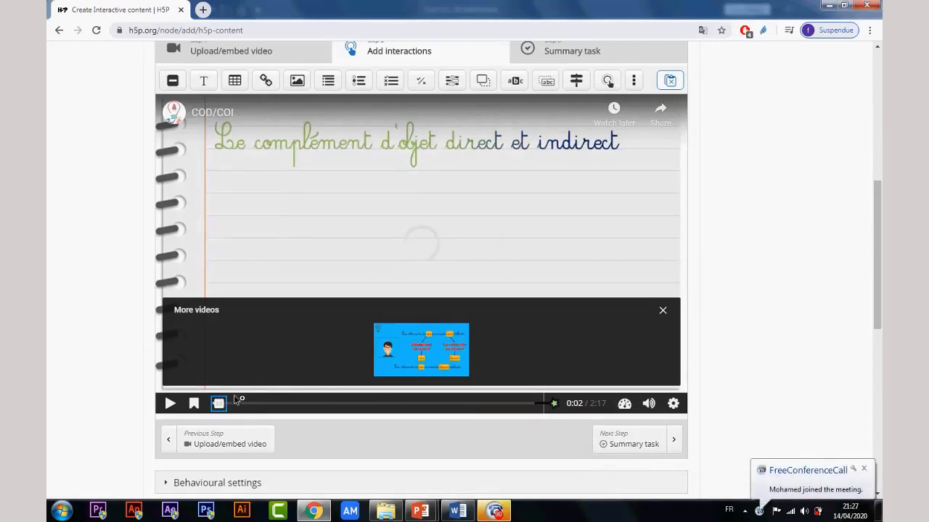
pyautogui.scroll(5, 292, 400)
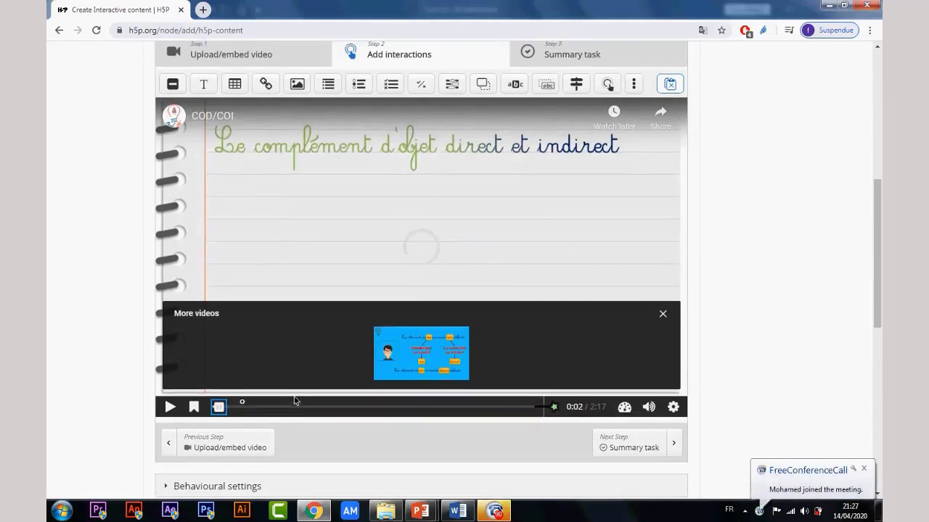
pyautogui.scroll(-10, 303, 412)
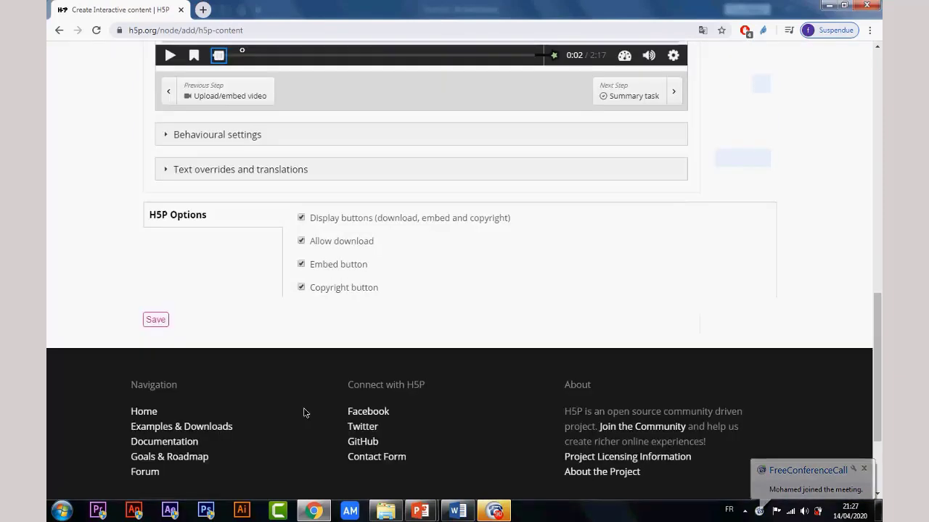
# Step: Save the COD - COI interactive video, then play it and pause once the Quesion1 interaction appears
pyautogui.click(161, 323)
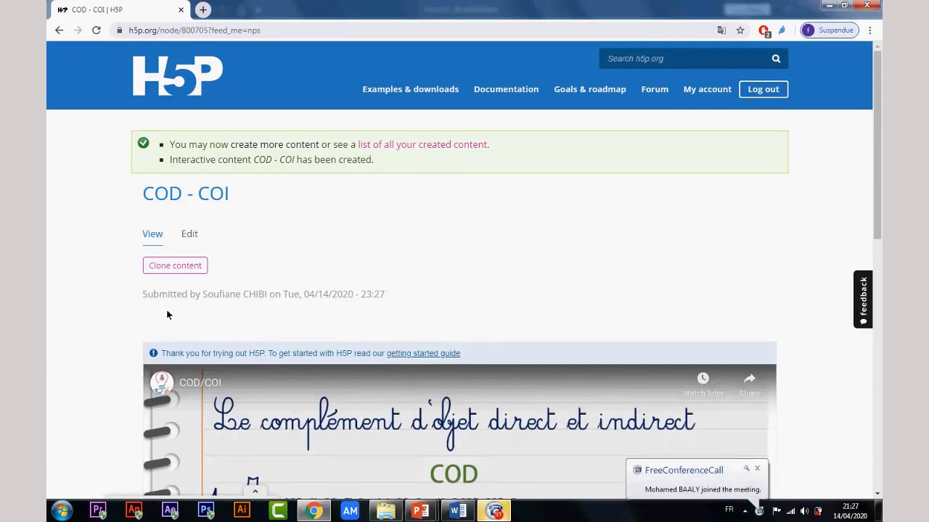
pyautogui.scroll(-4, 294, 307)
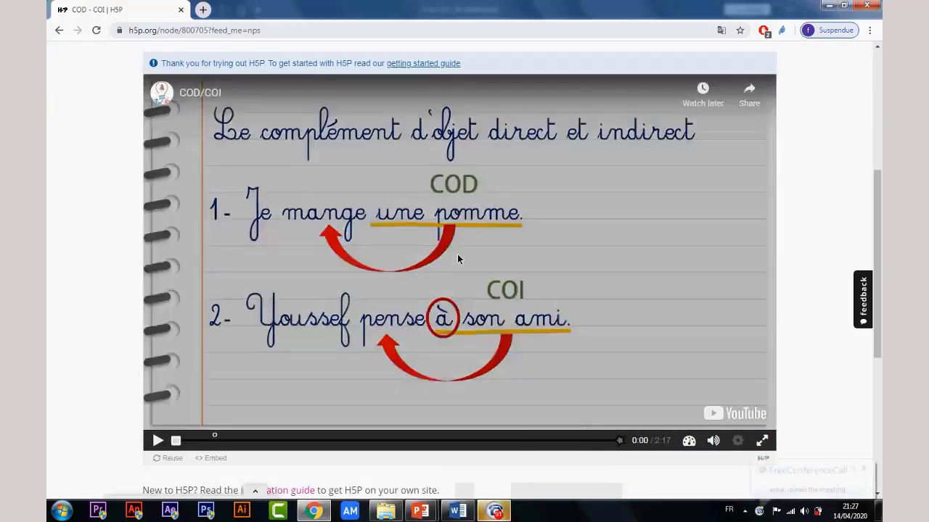
pyautogui.click(458, 254)
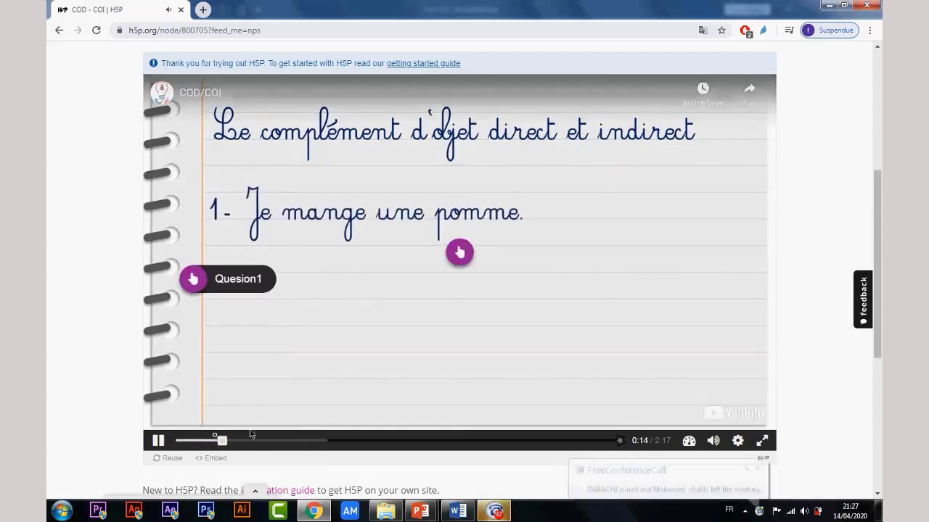
pyautogui.click(253, 300)
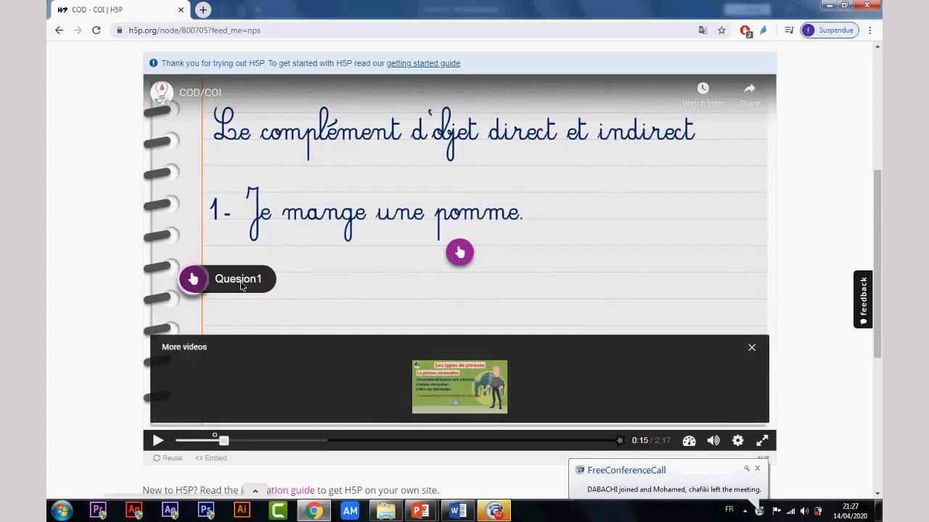
# Step: Open the Quesion1 interaction over the paused video and examine its question text and answer choices
pyautogui.click(242, 285)
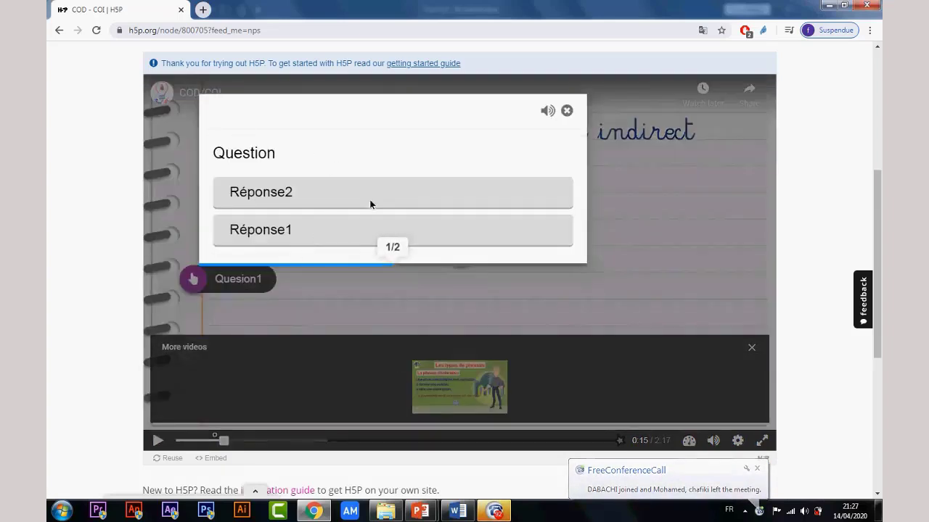
pyautogui.doubleClick(285, 155)
pyautogui.doubleClick(283, 153)
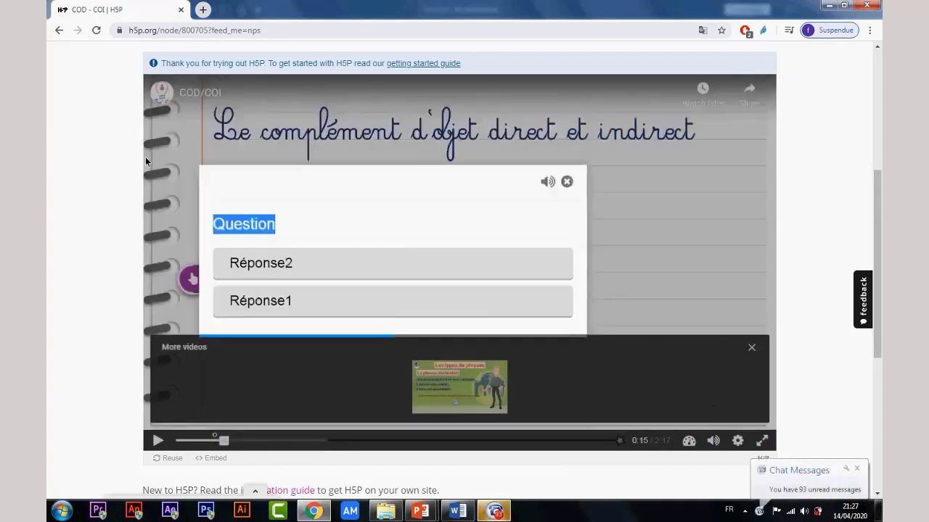
pyautogui.click(145, 157)
pyautogui.click(229, 281)
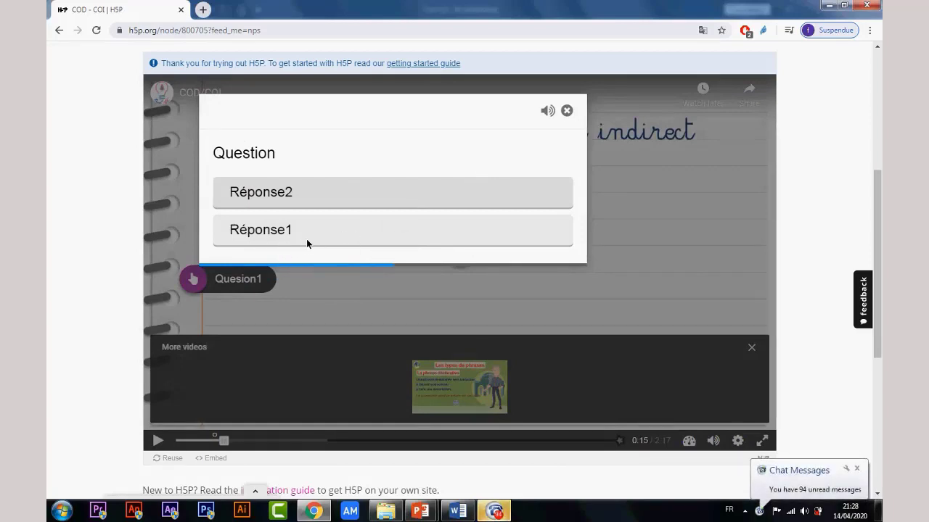
# Step: Test the question by answering Réponse2, view the solution list, and continue the video
pyautogui.click(366, 193)
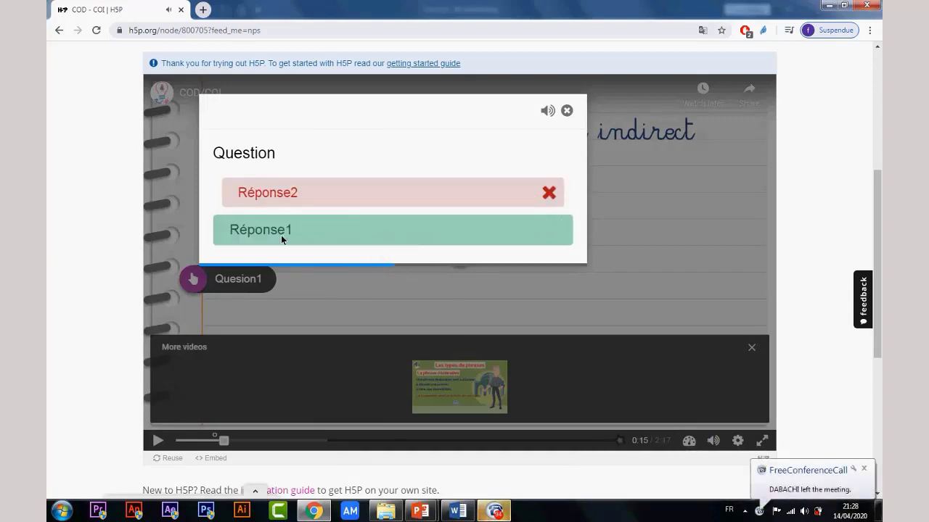
pyautogui.click(357, 230)
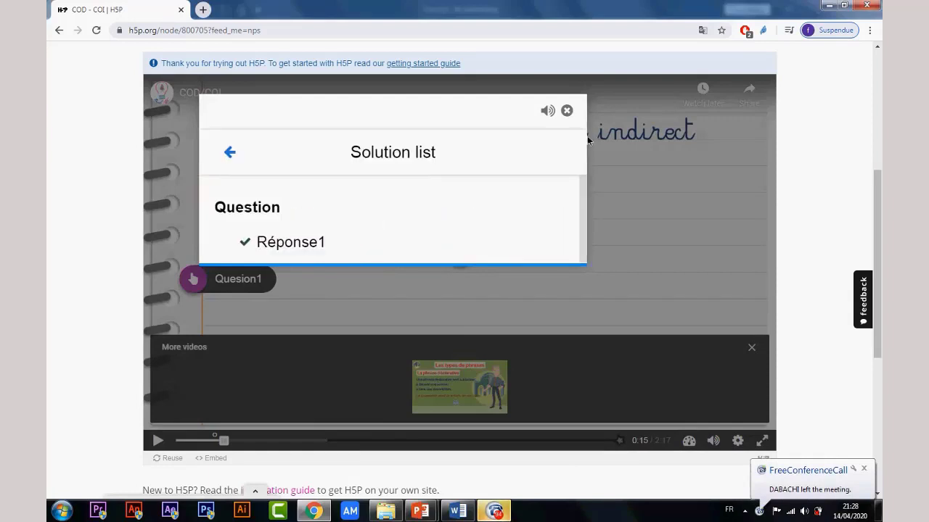
pyautogui.click(231, 153)
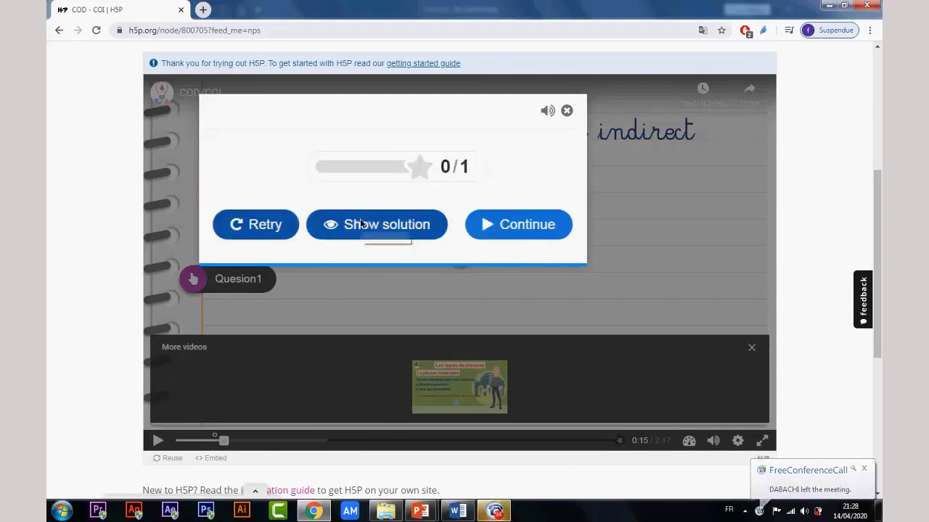
pyautogui.click(526, 227)
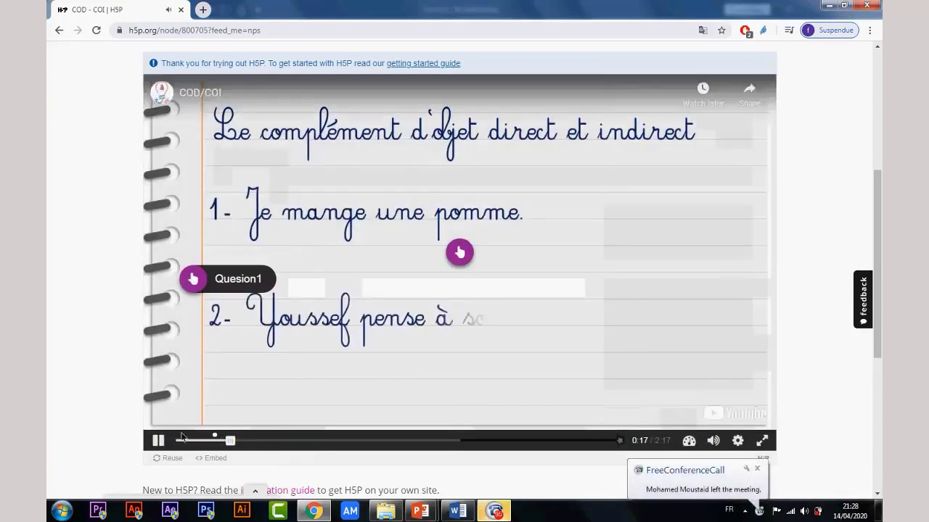
pyautogui.click(362, 361)
# Step: Reopen the COD - COI content for editing and go to its Add interactions step
pyautogui.scroll(4, 473, 296)
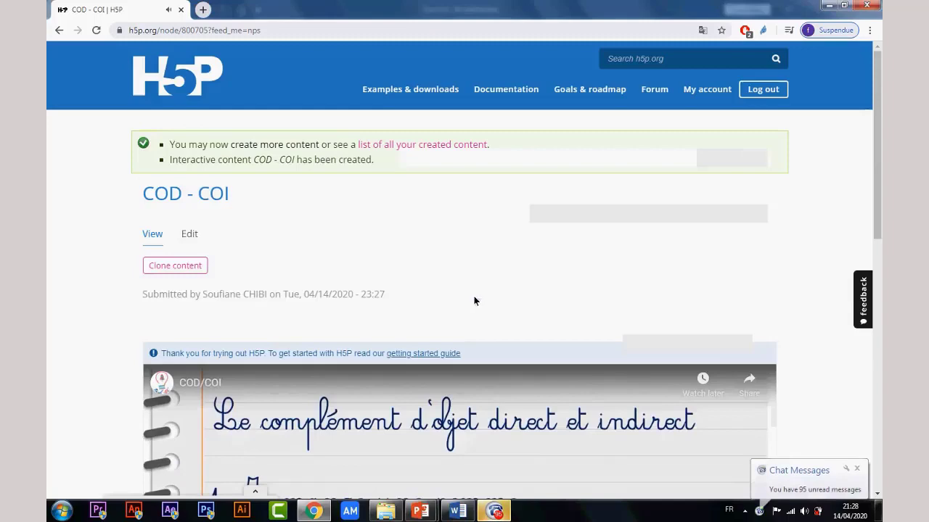
pyautogui.click(195, 236)
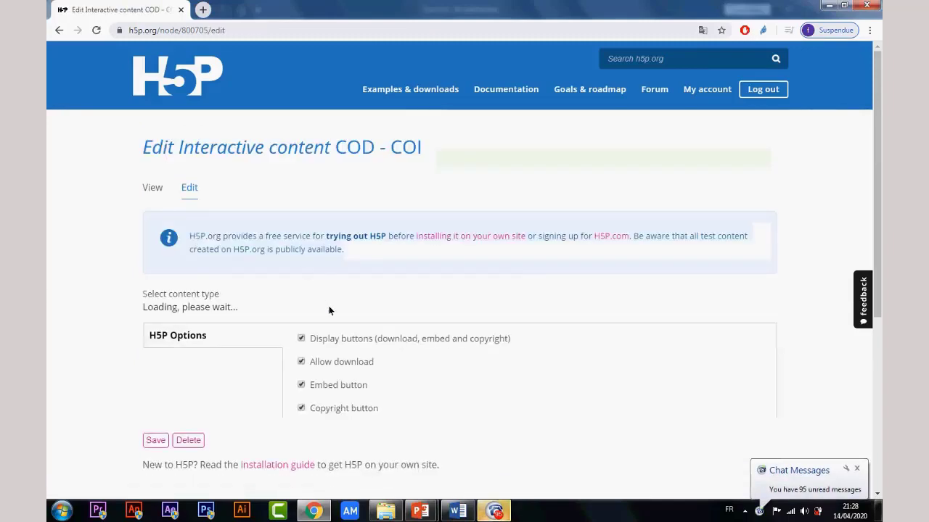
pyautogui.scroll(-3, 432, 330)
pyautogui.scroll(-3, 383, 228)
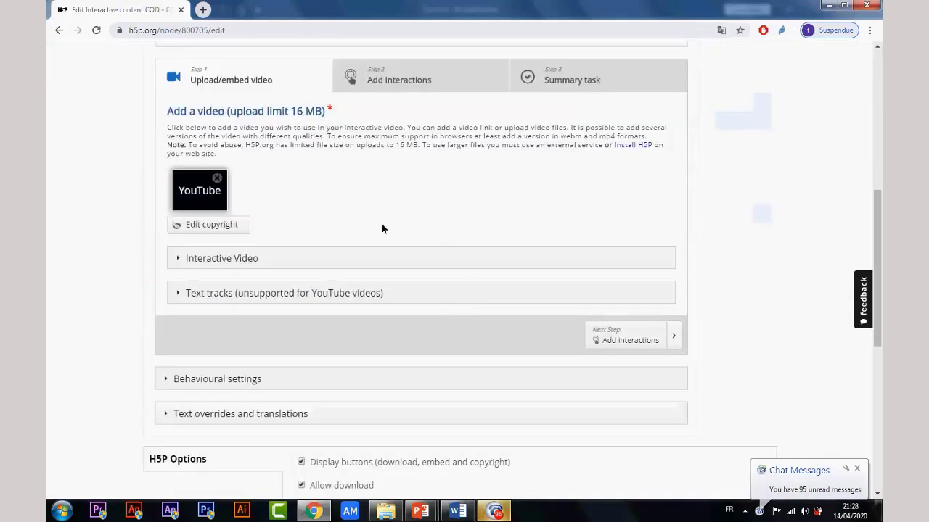
pyautogui.scroll(-5, 394, 269)
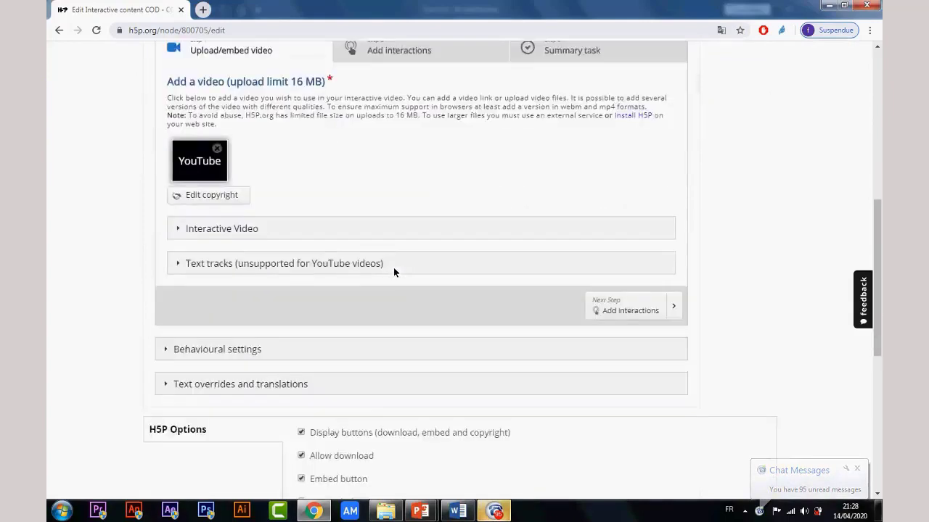
pyautogui.scroll(2, 448, 286)
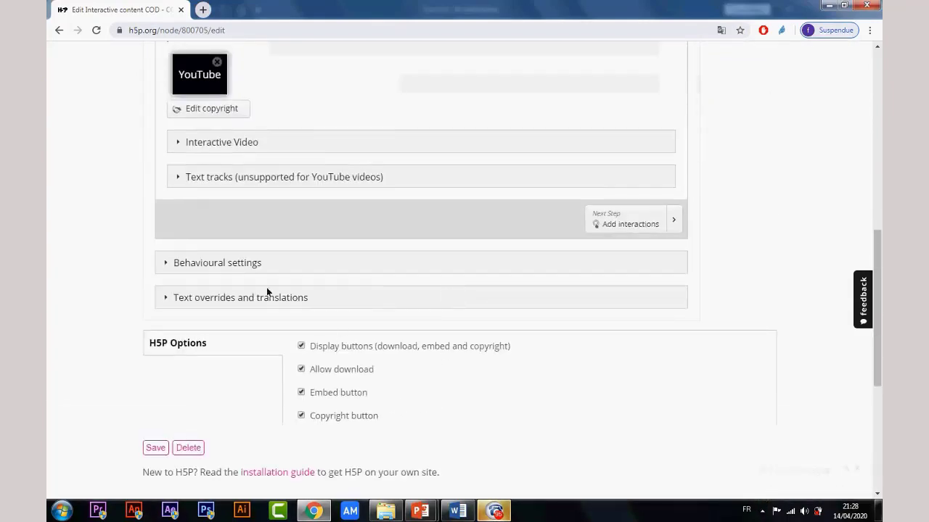
pyautogui.scroll(6, 276, 245)
pyautogui.scroll(-3, 392, 283)
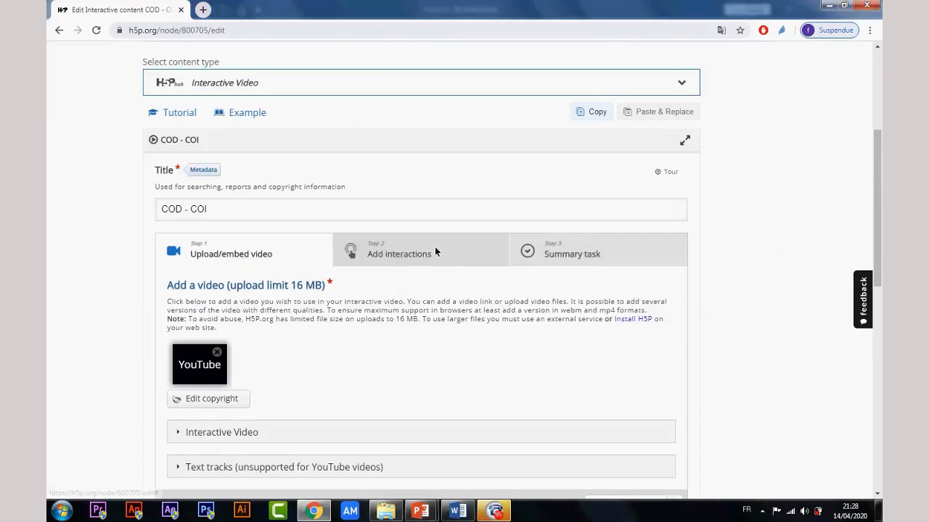
pyautogui.click(435, 246)
pyautogui.scroll(-1, 437, 327)
pyautogui.scroll(-2, 437, 327)
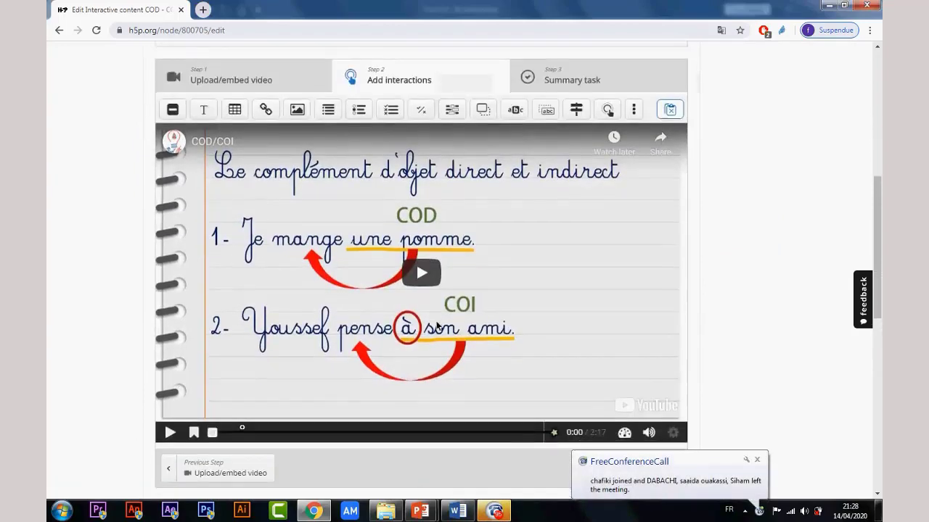
# Step: Move the video to about 2:05 and insert a True/False Question interaction at that point
pyautogui.click(230, 374)
pyautogui.moveTo(265, 378); pyautogui.dragTo(452, 374)
pyautogui.click(169, 375)
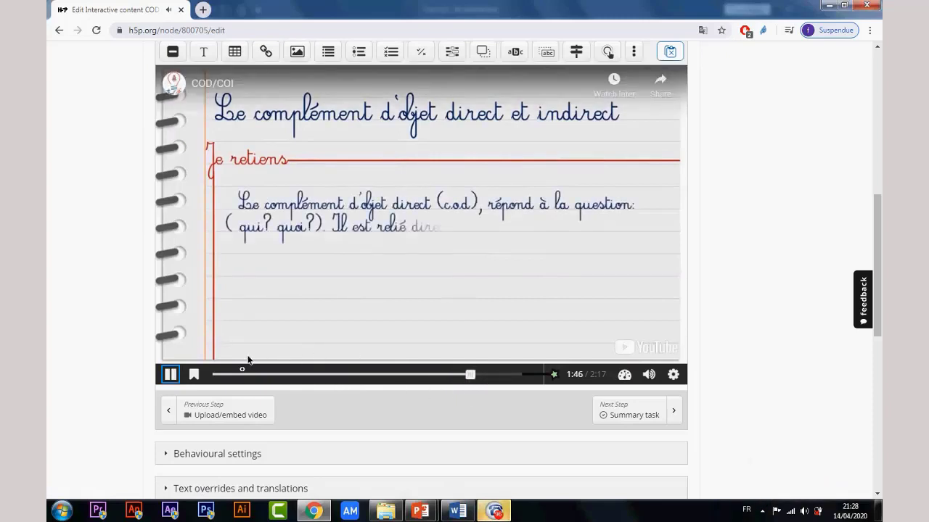
pyautogui.click(170, 374)
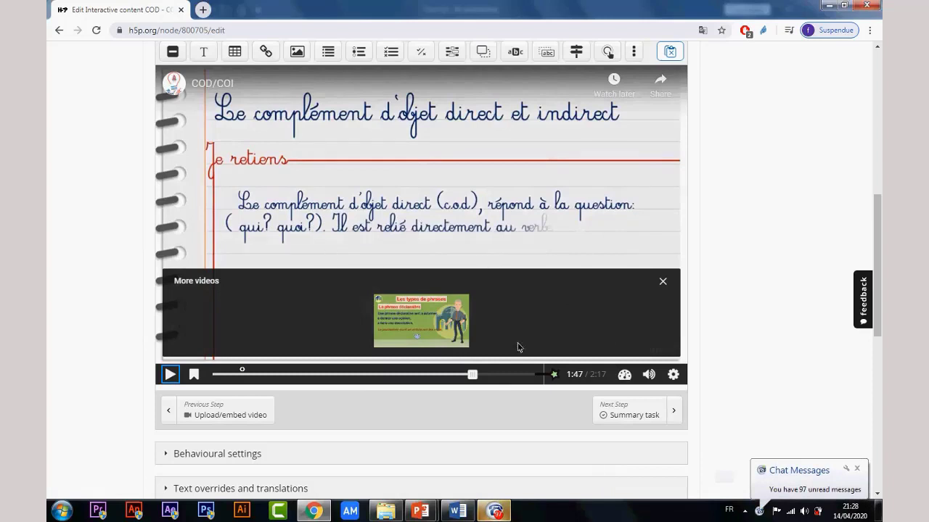
pyautogui.click(169, 374)
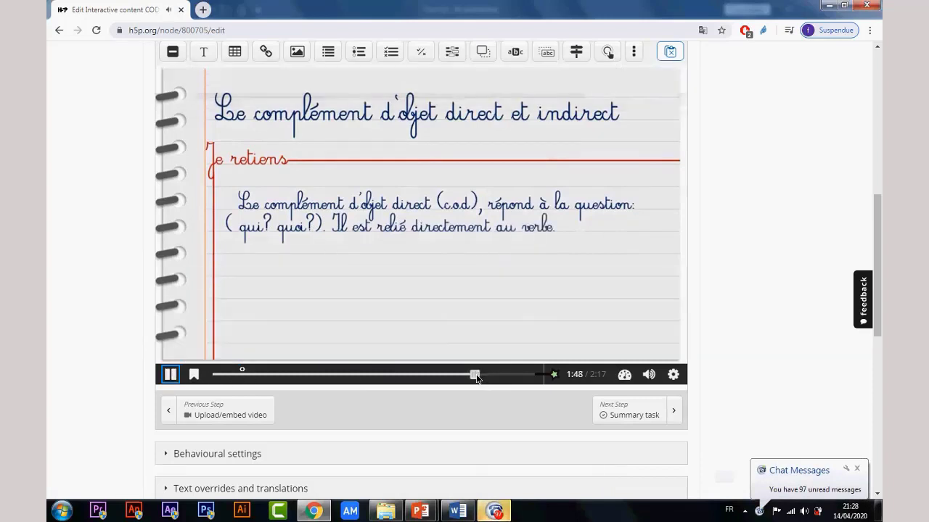
pyautogui.moveTo(477, 378); pyautogui.dragTo(517, 379)
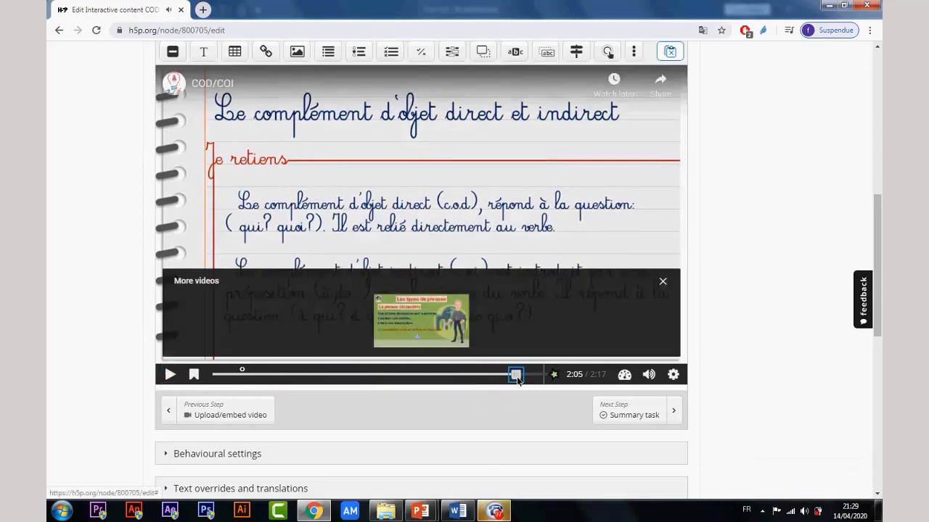
pyautogui.scroll(2, 475, 181)
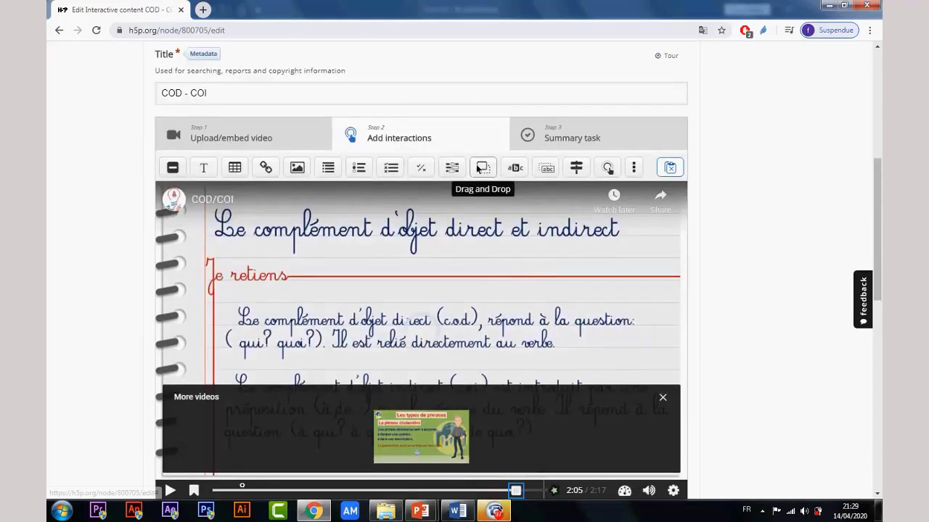
pyautogui.click(422, 169)
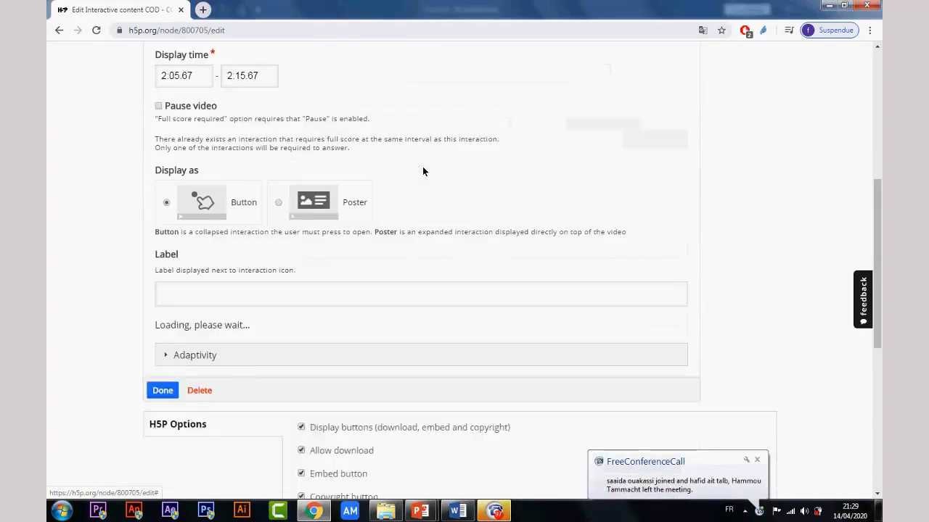
# Step: Label the True/False interaction "Le complément d'objet direct répond à la question qui"
pyautogui.click(208, 292)
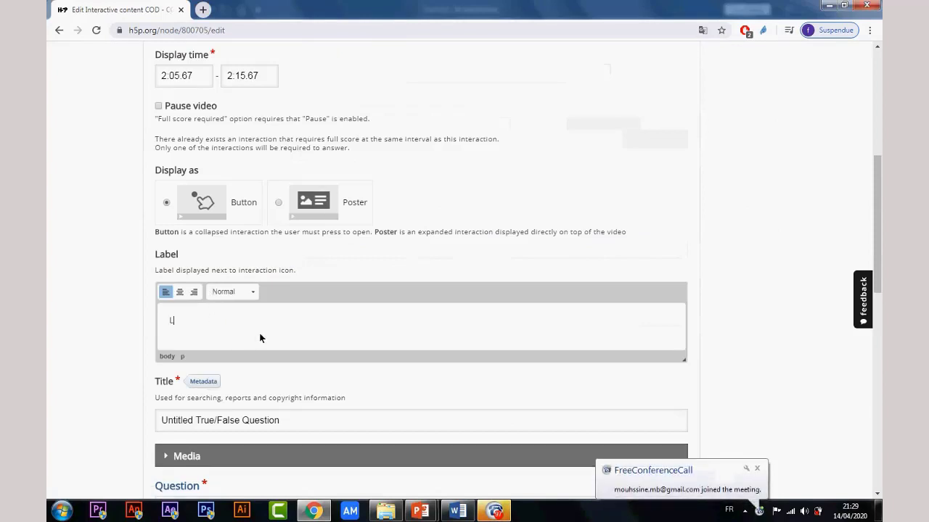
pyautogui.write('Le ')
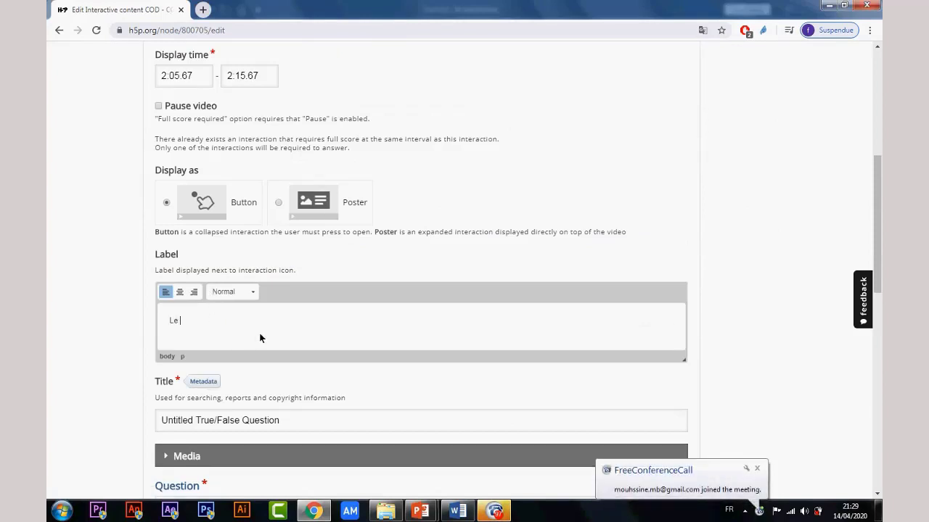
pyautogui.write("complément d'")
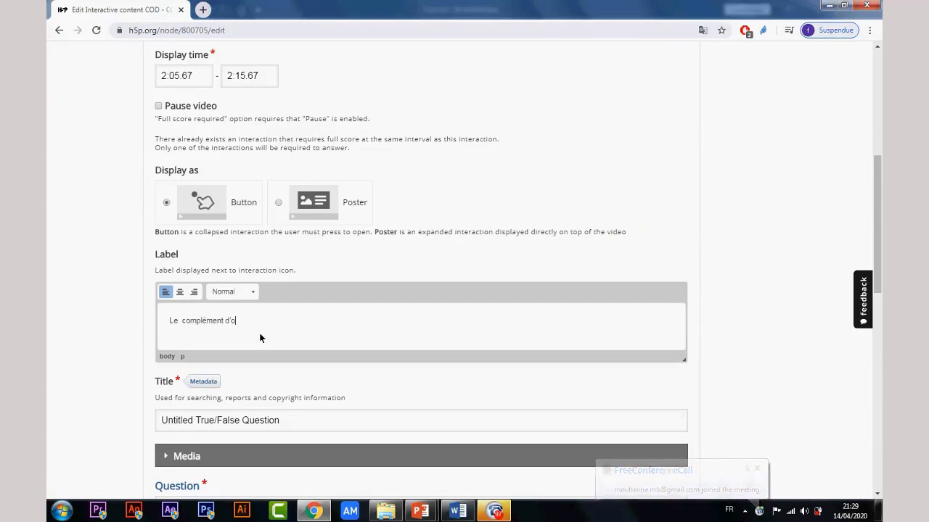
pyautogui.write('objet ')
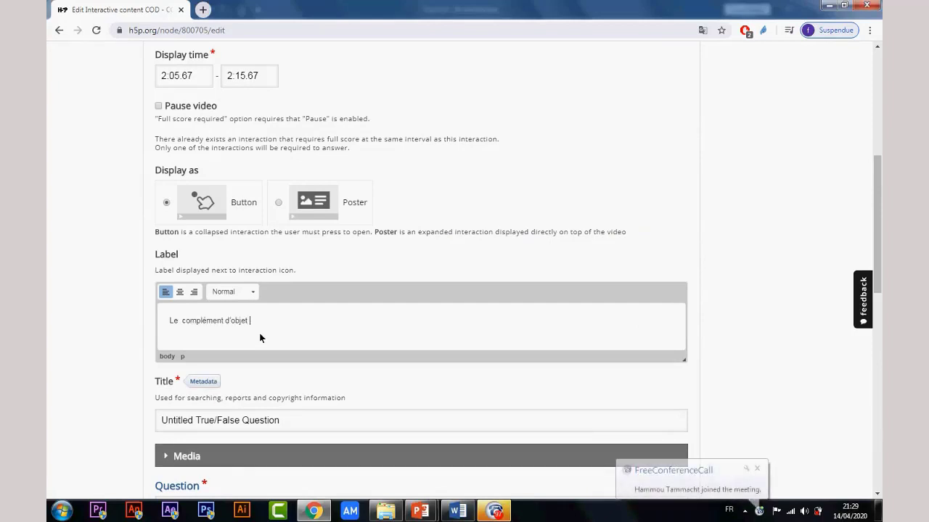
pyautogui.write('direct re')
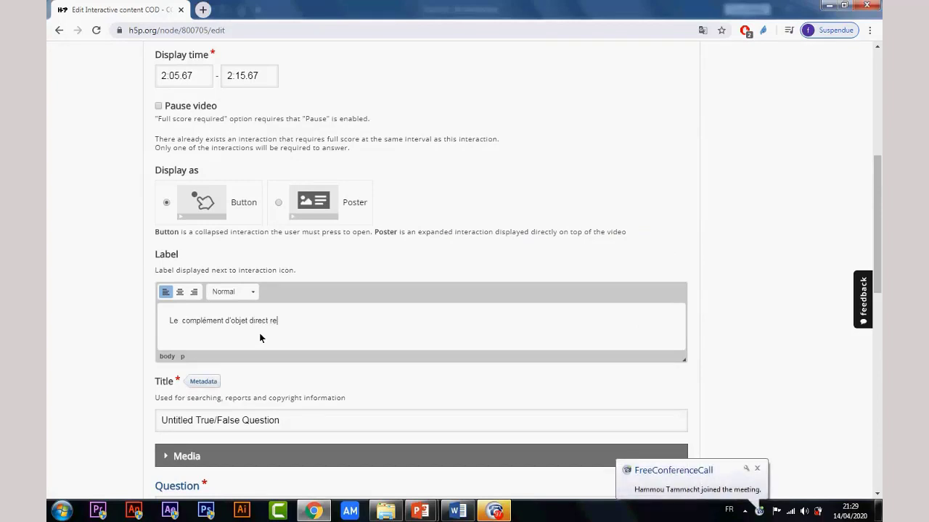
pyautogui.press('BackSpace')
pyautogui.write('épond à la q')
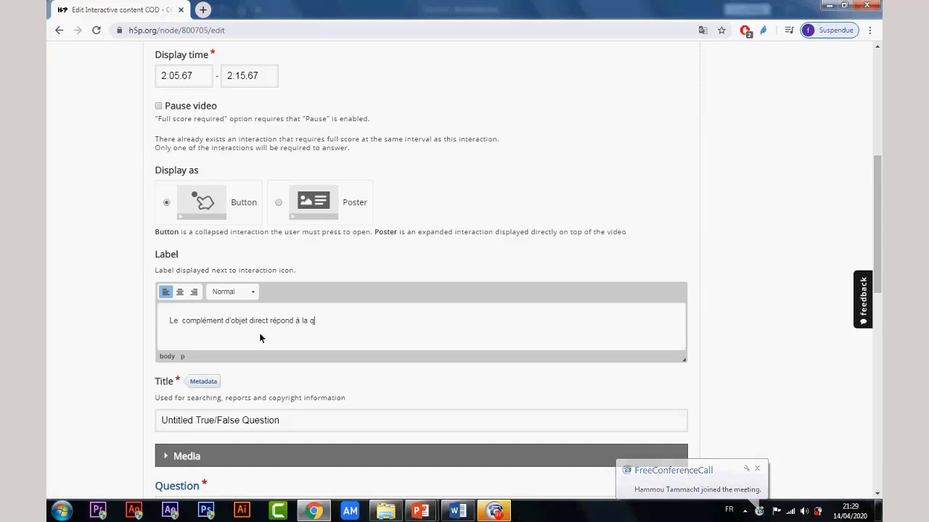
pyautogui.write('uestion')
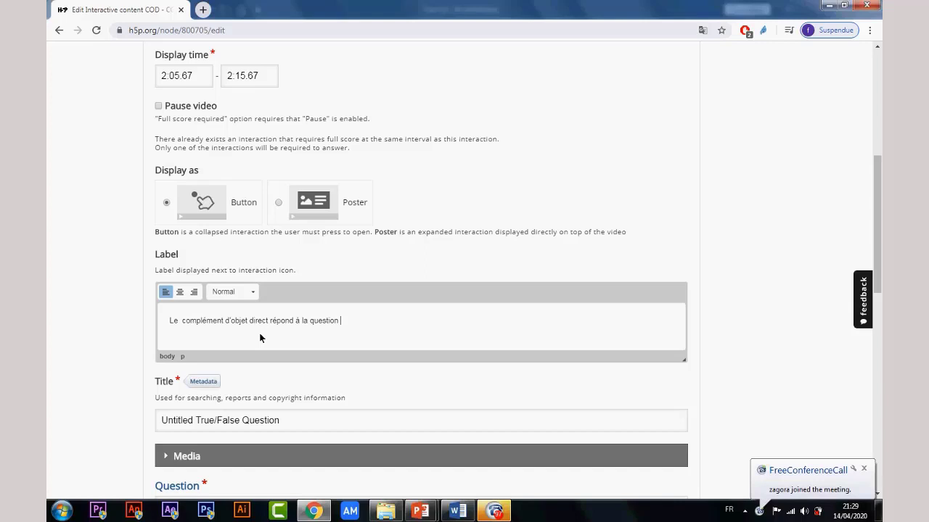
pyautogui.write(' qui')
# Step: Replace the True/False interaction's title with "Répondez par vrai ou faux"
pyautogui.scroll(-2, 312, 396)
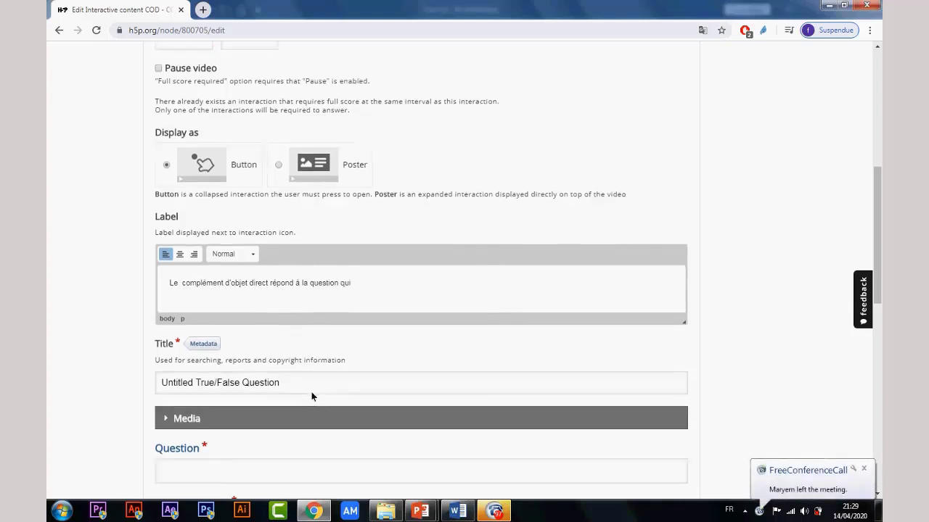
pyautogui.scroll(-4, 311, 396)
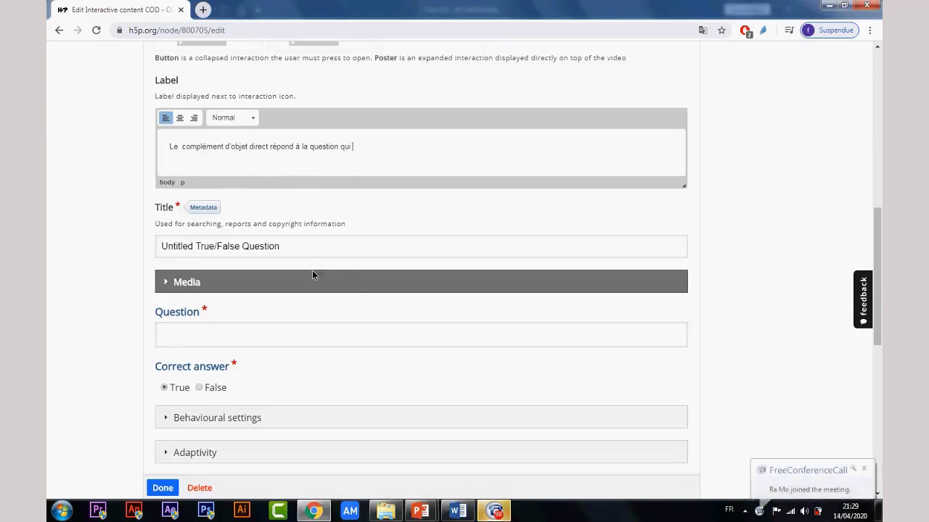
pyautogui.scroll(-2, 218, 200)
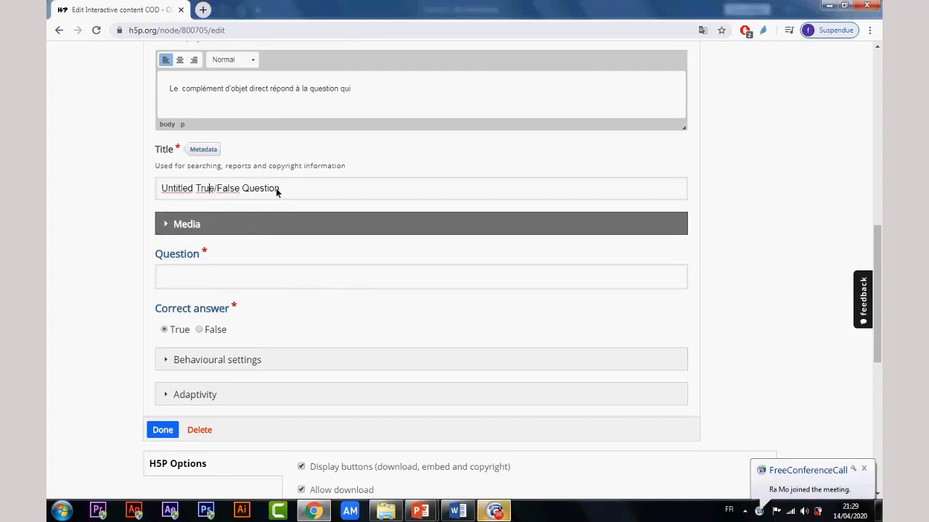
pyautogui.moveTo(280, 188); pyautogui.dragTo(46, 195)
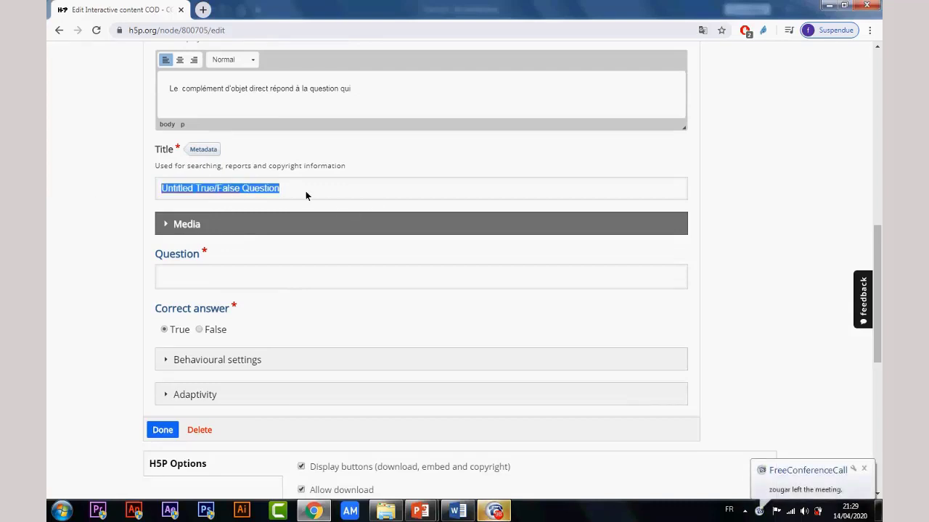
pyautogui.write('Répo')
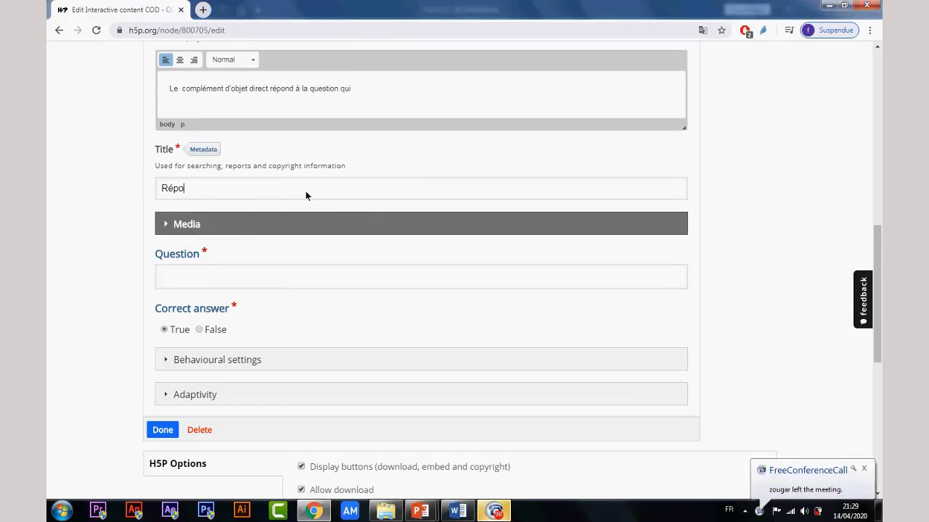
pyautogui.write('ndez par v')
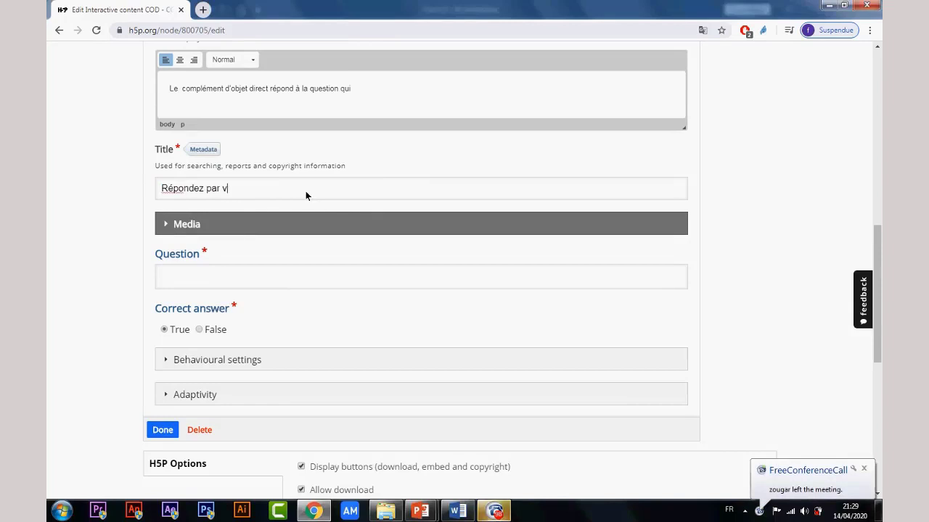
pyautogui.write('rai ou ')
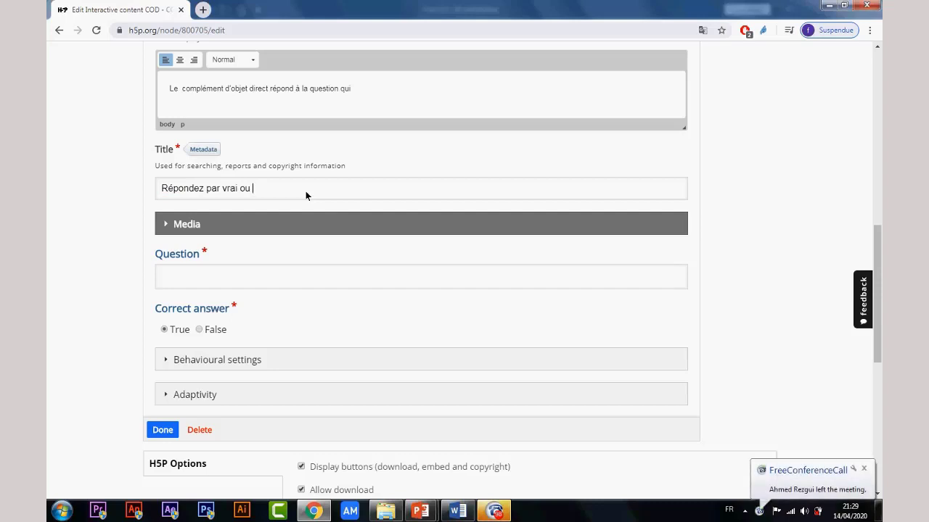
pyautogui.write('faux')
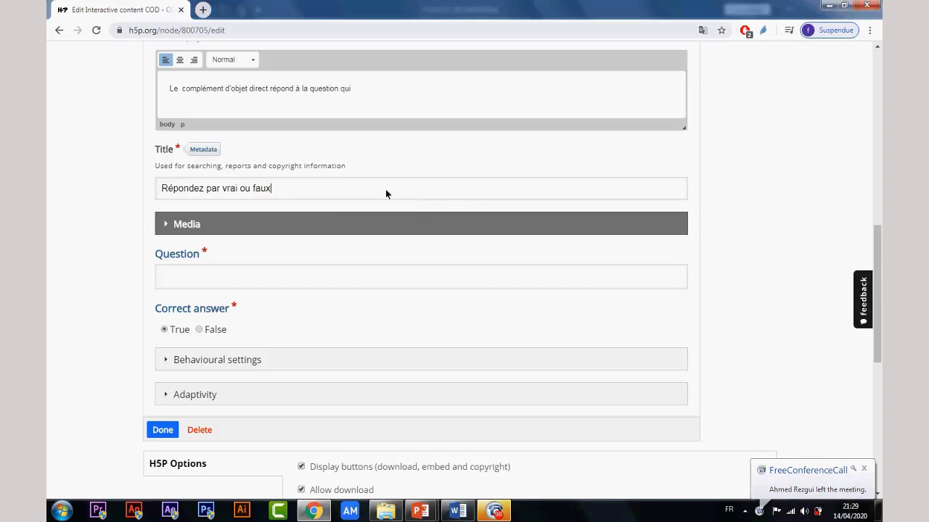
# Step: Move the text "Le complément d'objet direct répond à la question qui" from the interaction's label into its question
pyautogui.click(221, 277)
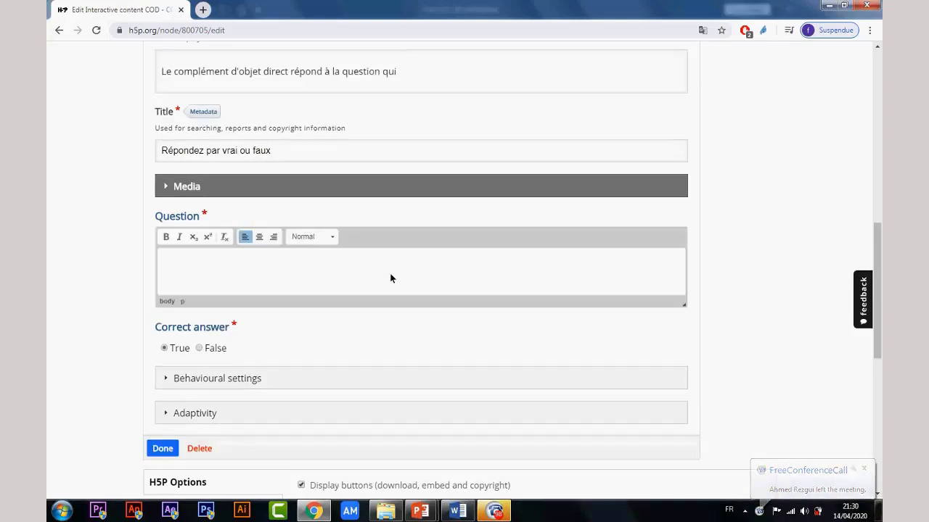
pyautogui.scroll(1, 389, 268)
pyautogui.click(375, 138)
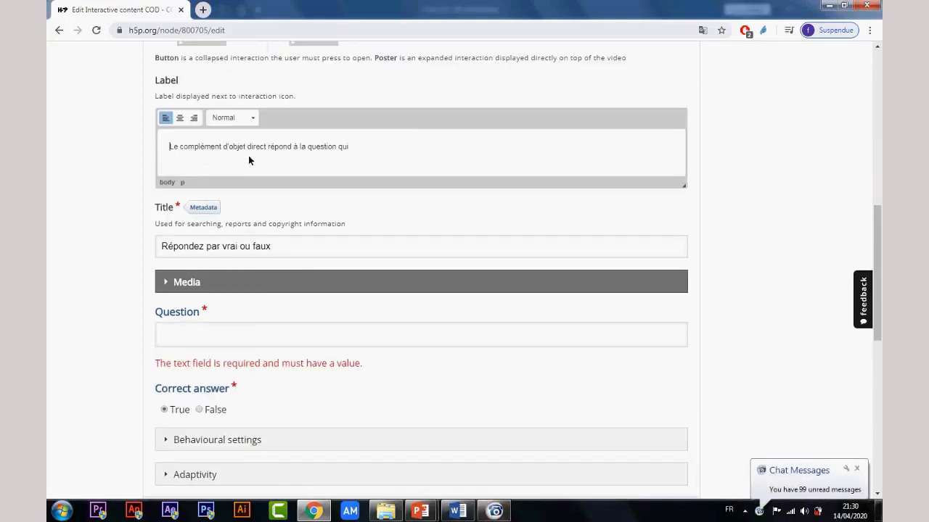
pyautogui.moveTo(336, 145); pyautogui.dragTo(47, 147)
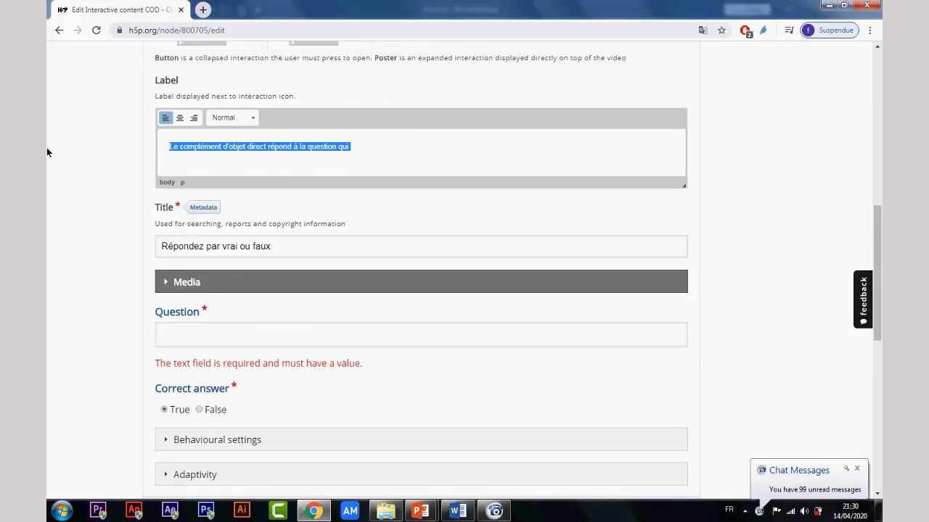
pyautogui.hotkey('ctrl', 'x')
pyautogui.click(212, 334)
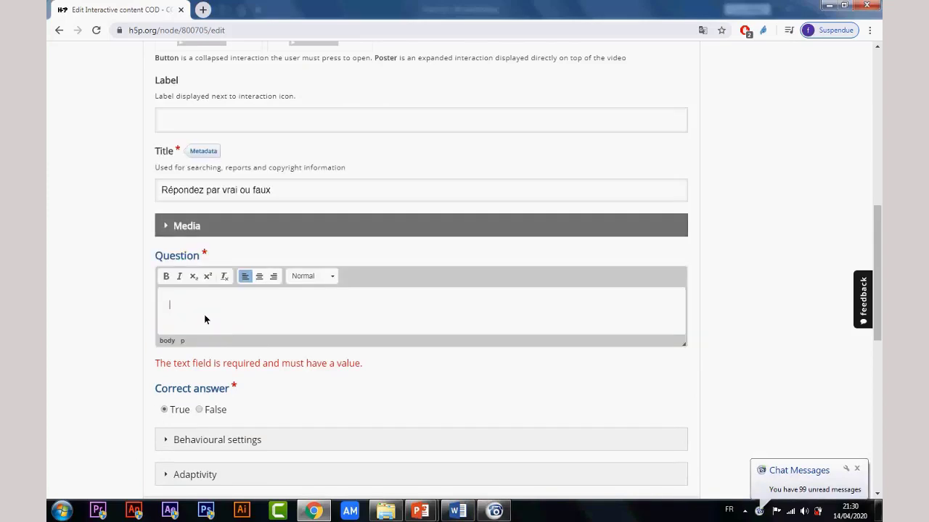
pyautogui.hotkey('ctrl', 'v')
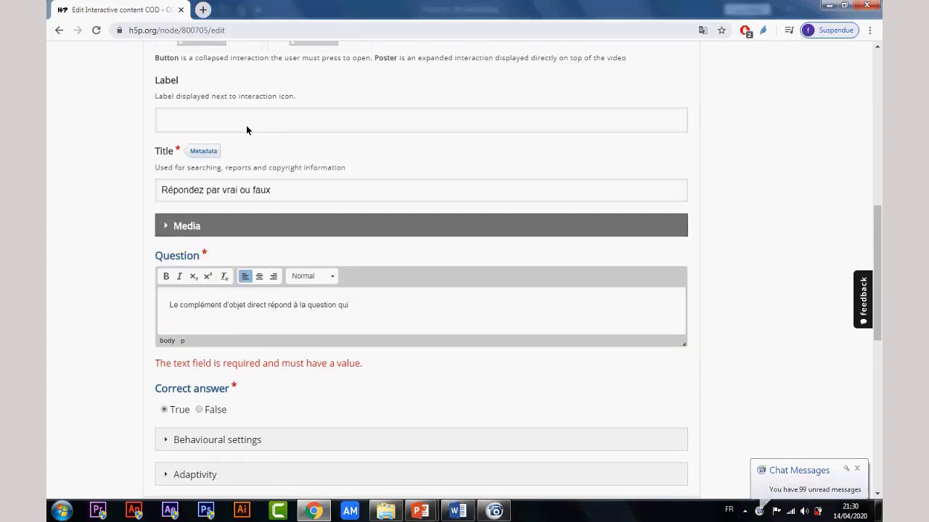
# Step: Label the True/False interaction "Question 2" and finish editing it with True as the correct answer
pyautogui.click(246, 125)
pyautogui.scroll(1, 239, 182)
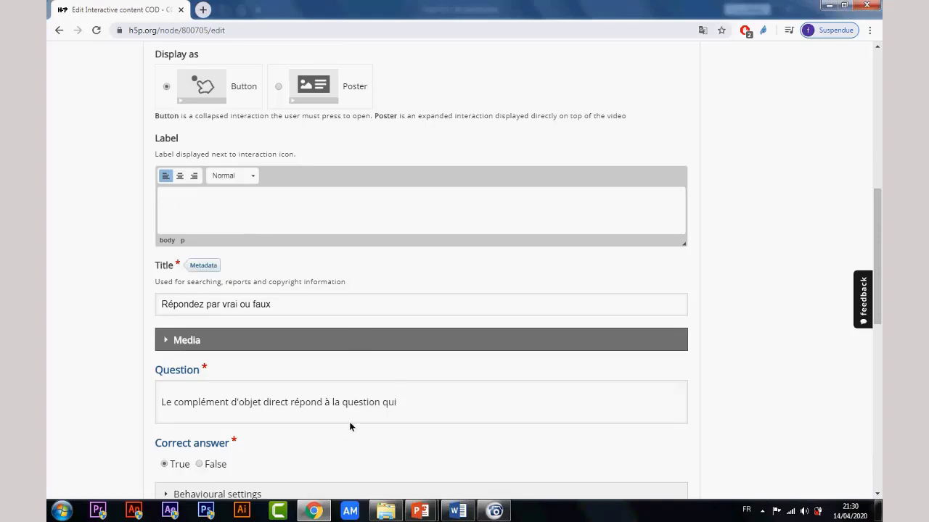
pyautogui.scroll(-2, 363, 305)
pyautogui.scroll(3, 303, 193)
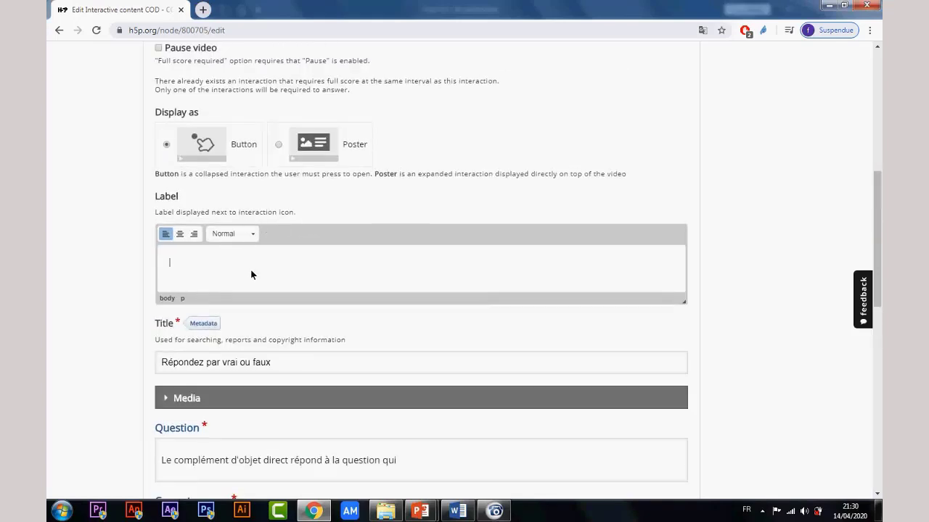
pyautogui.write('Question 2')
pyautogui.scroll(-3, 313, 296)
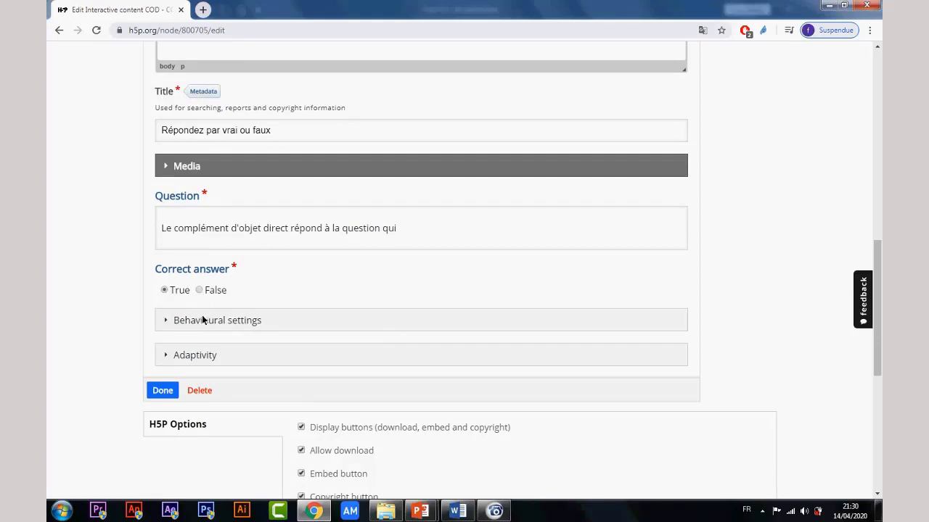
pyautogui.scroll(-2, 225, 407)
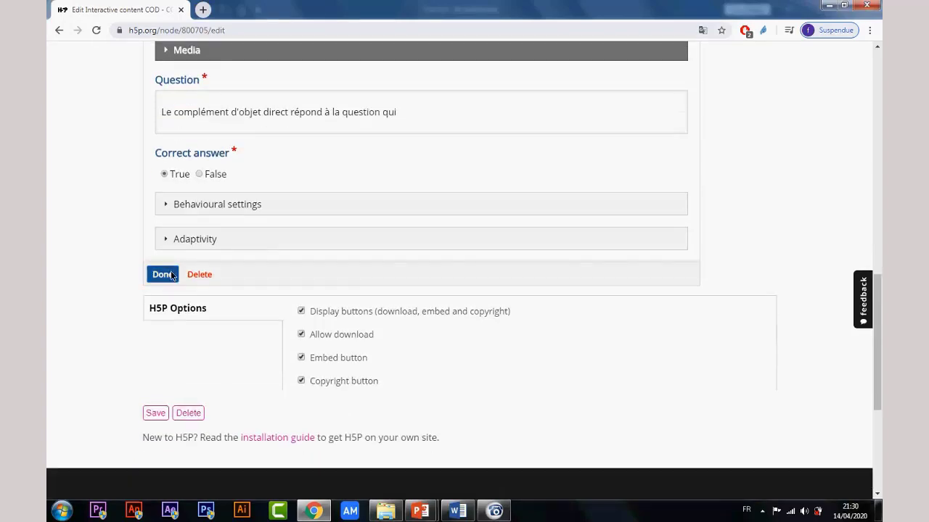
pyautogui.click(168, 277)
pyautogui.scroll(-3, 537, 388)
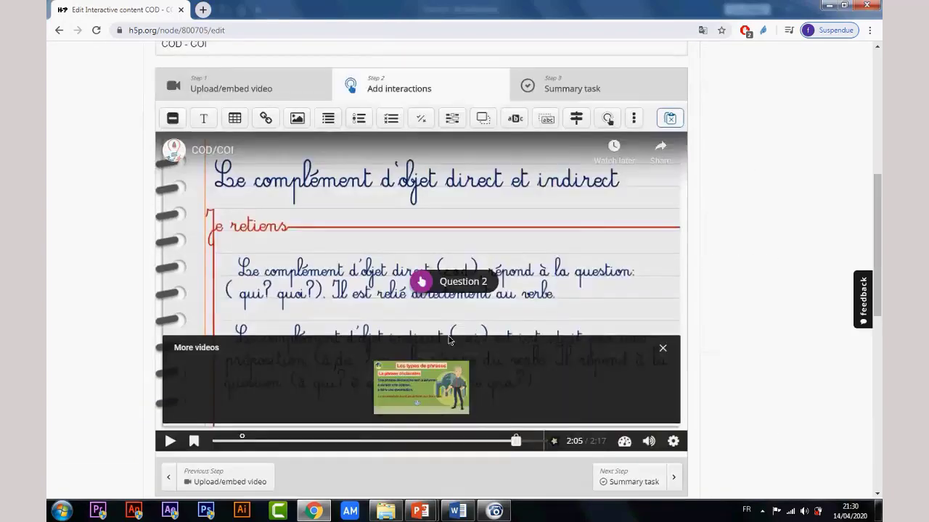
# Step: Play the video from about 1:54 to check the Question 2 interaction, pausing at 2:07
pyautogui.moveTo(515, 292); pyautogui.dragTo(484, 288)
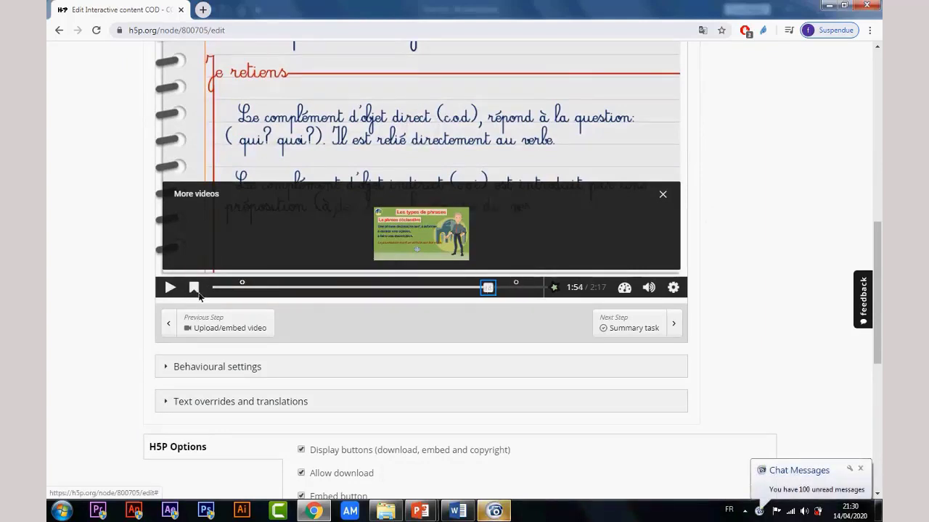
pyautogui.click(170, 287)
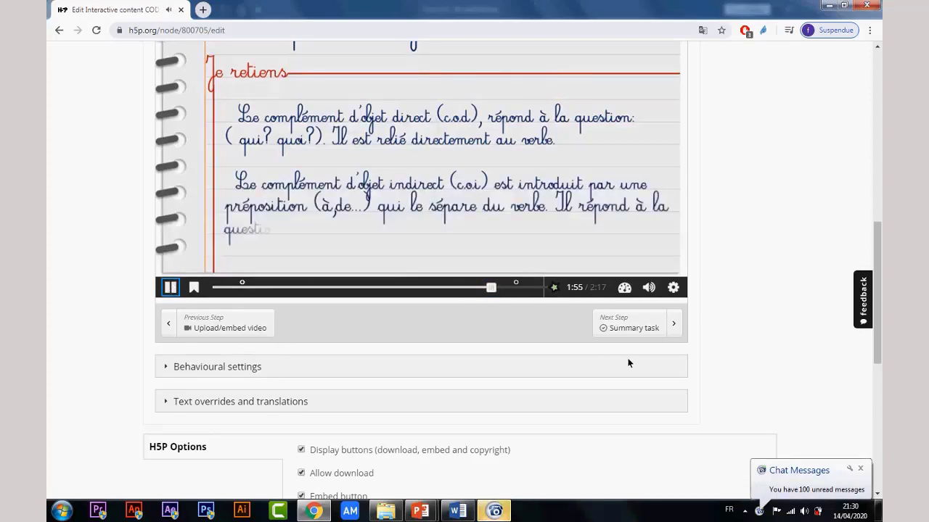
pyautogui.scroll(2, 677, 359)
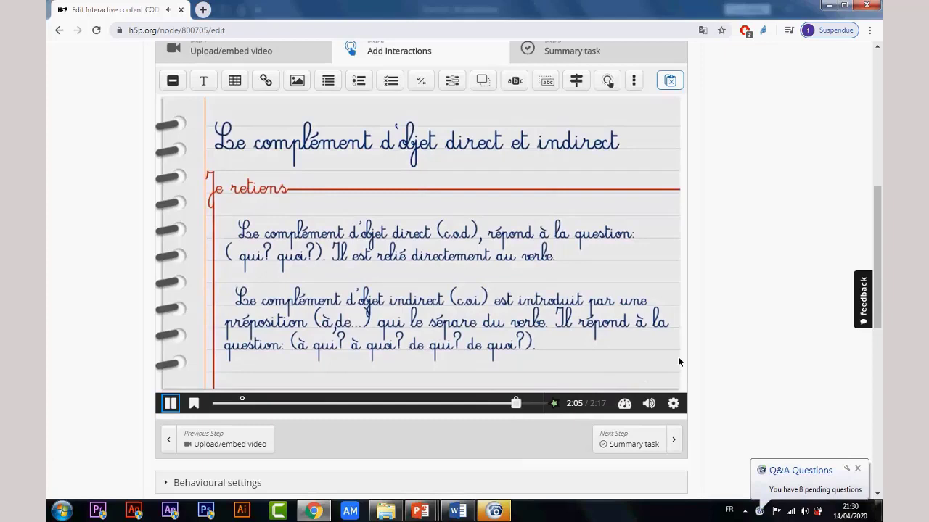
pyautogui.click(168, 405)
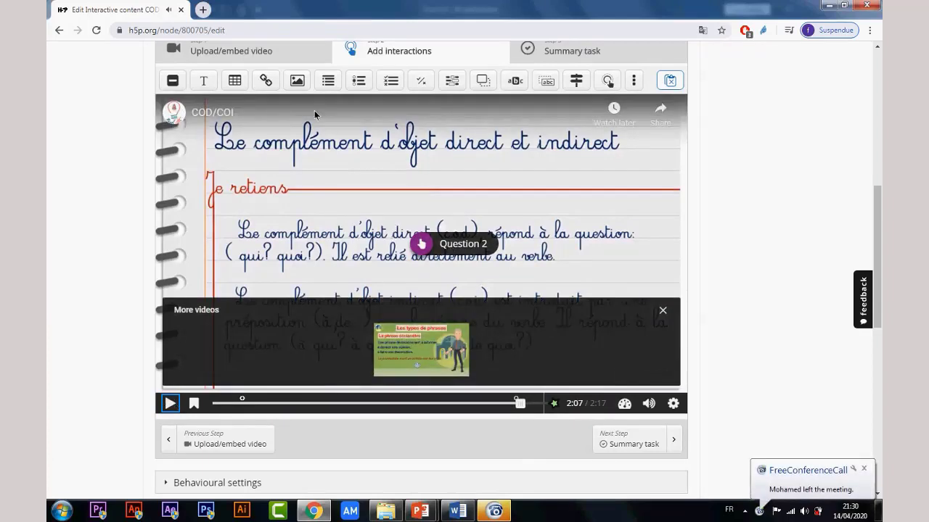
pyautogui.scroll(6, 280, 207)
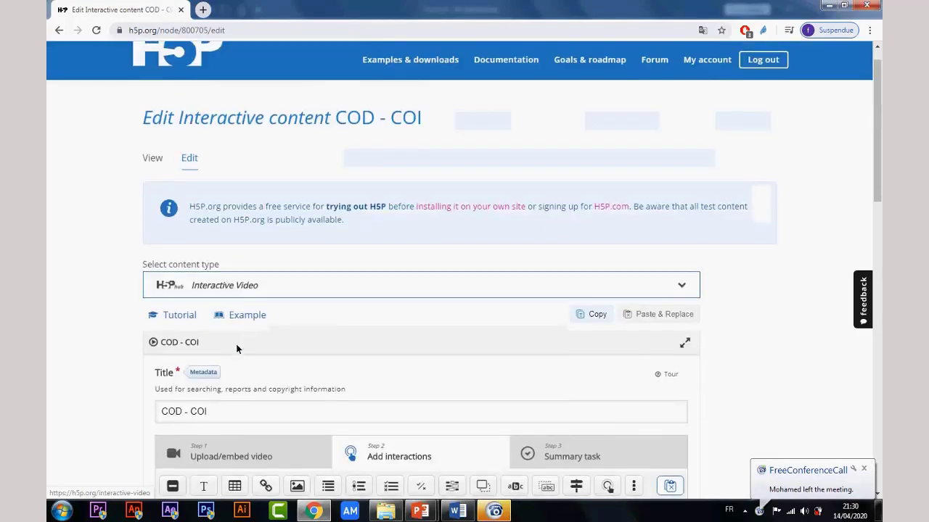
pyautogui.scroll(-1, 266, 287)
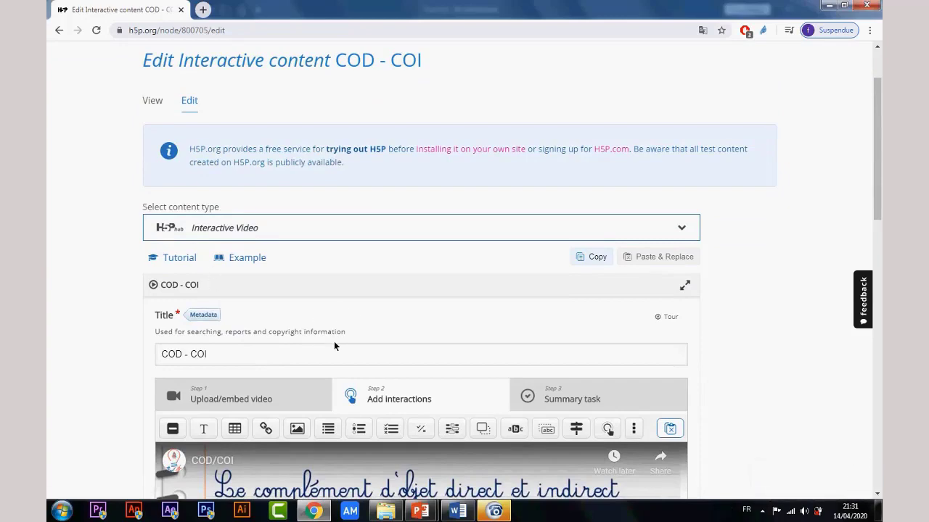
pyautogui.scroll(-1, 334, 343)
pyautogui.scroll(-3, 334, 346)
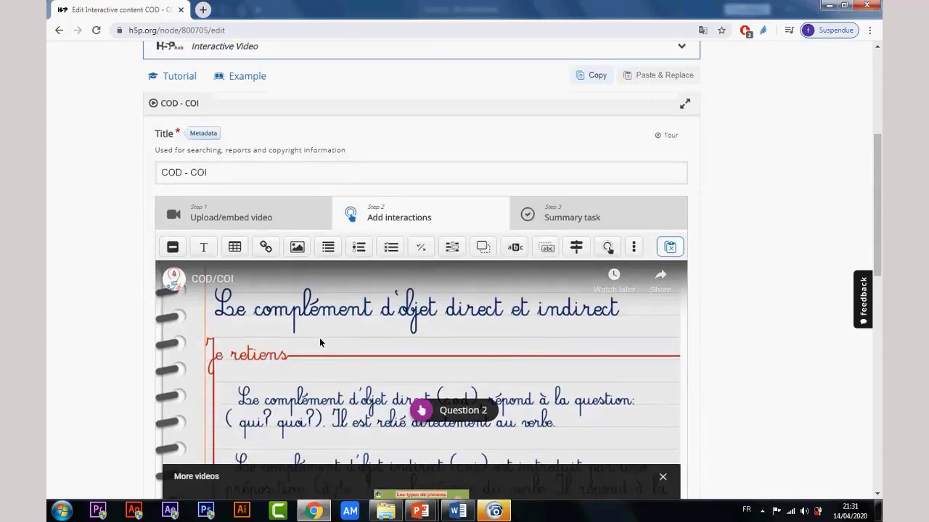
# Step: Return the video to about 2:05, reopen the Question 2 interaction for editing and set it to display as a poster
pyautogui.scroll(-7, 322, 340)
pyautogui.scroll(2, 447, 342)
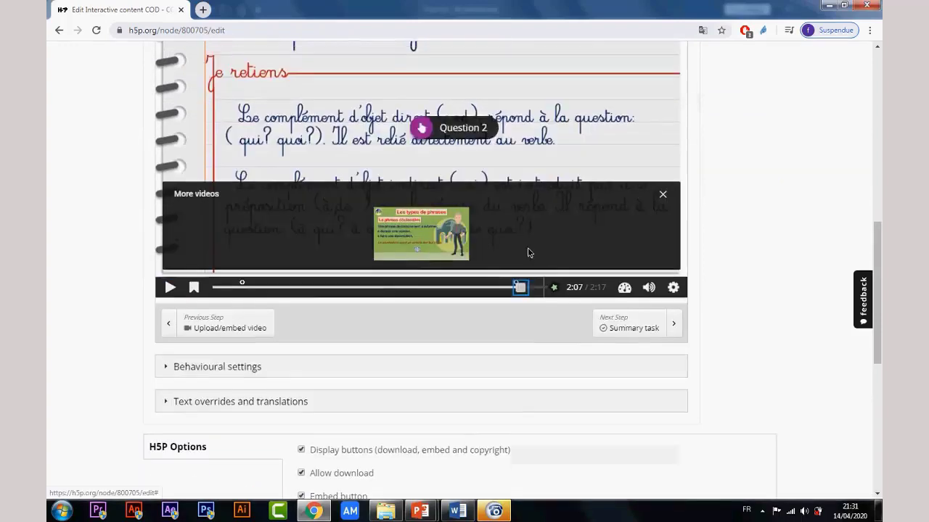
pyautogui.moveTo(506, 289); pyautogui.dragTo(514, 288)
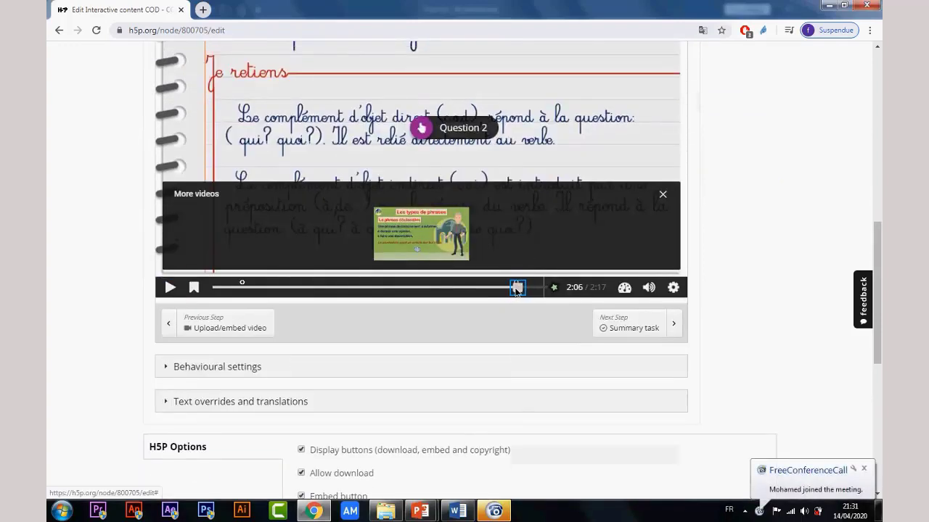
pyautogui.scroll(1, 515, 367)
pyautogui.click(458, 189)
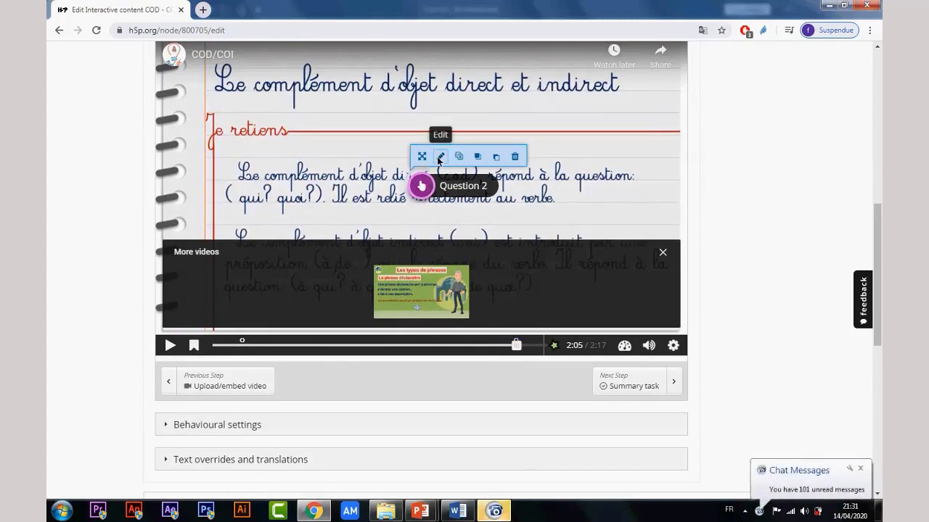
pyautogui.click(439, 158)
pyautogui.scroll(3, 275, 212)
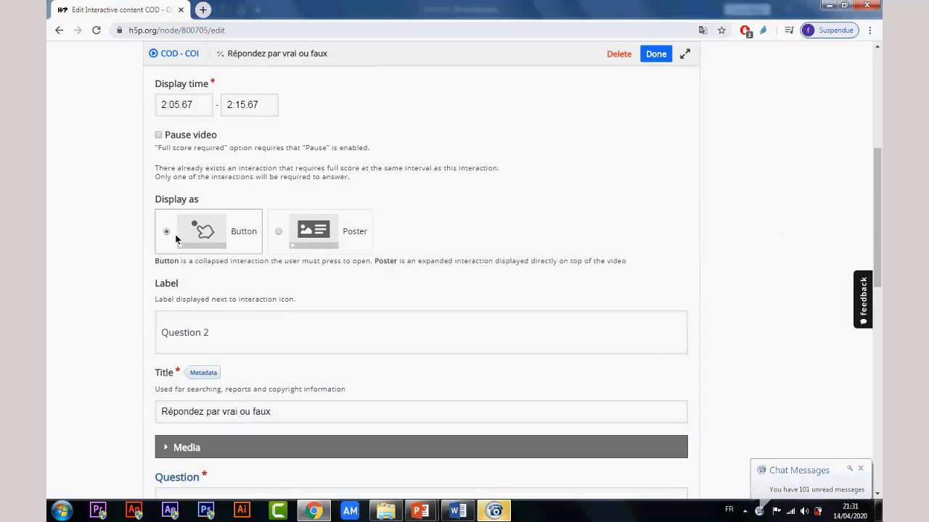
pyautogui.click(320, 238)
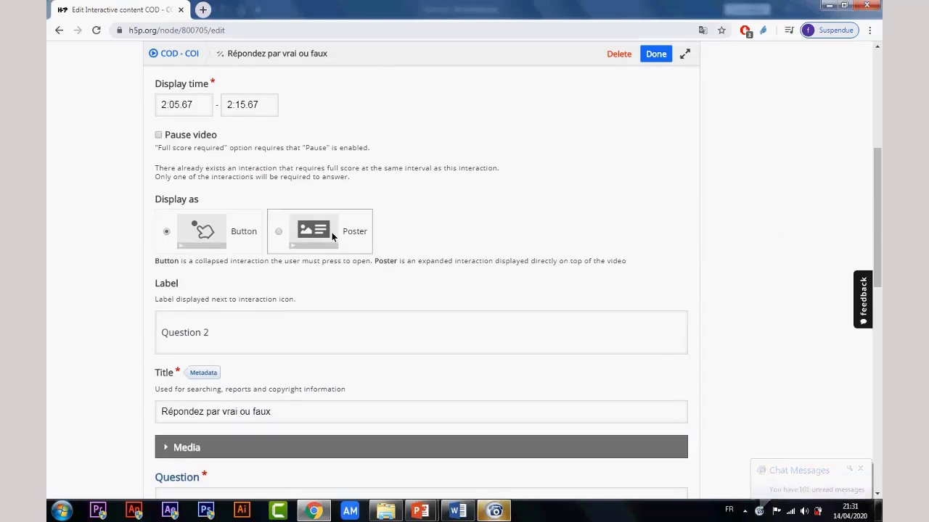
# Step: Examine the True/False question's behavioural settings and its adaptivity options for the action on all correct
pyautogui.scroll(-5, 379, 255)
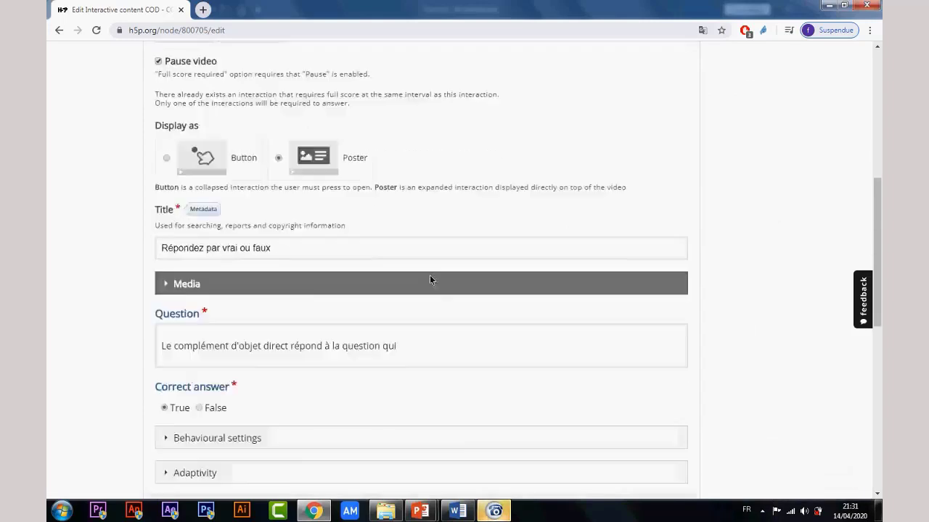
pyautogui.scroll(4, 464, 339)
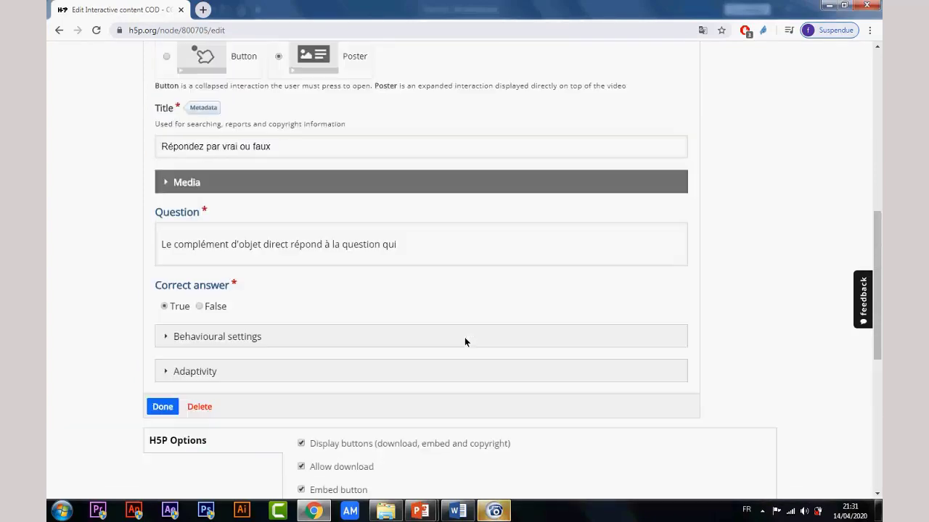
pyautogui.scroll(-4, 457, 341)
pyautogui.click(173, 168)
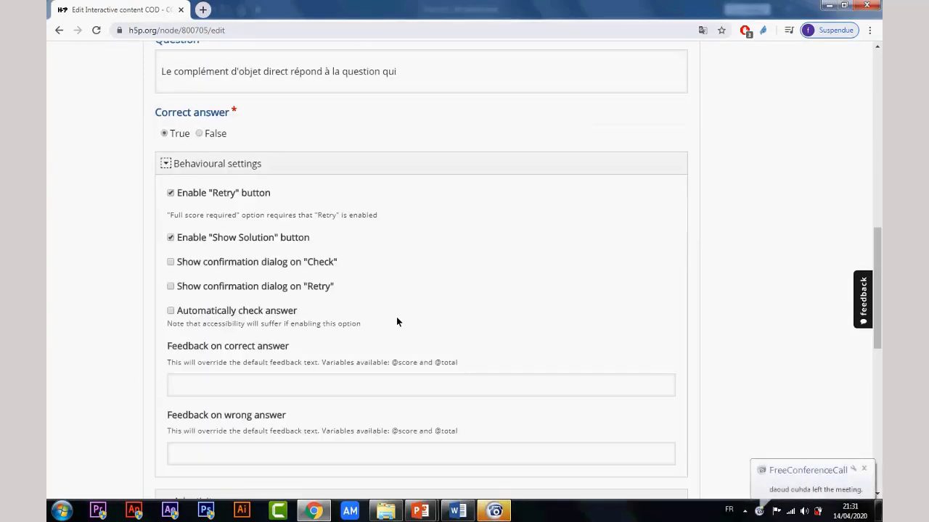
pyautogui.scroll(-1, 396, 318)
pyautogui.scroll(-2, 396, 319)
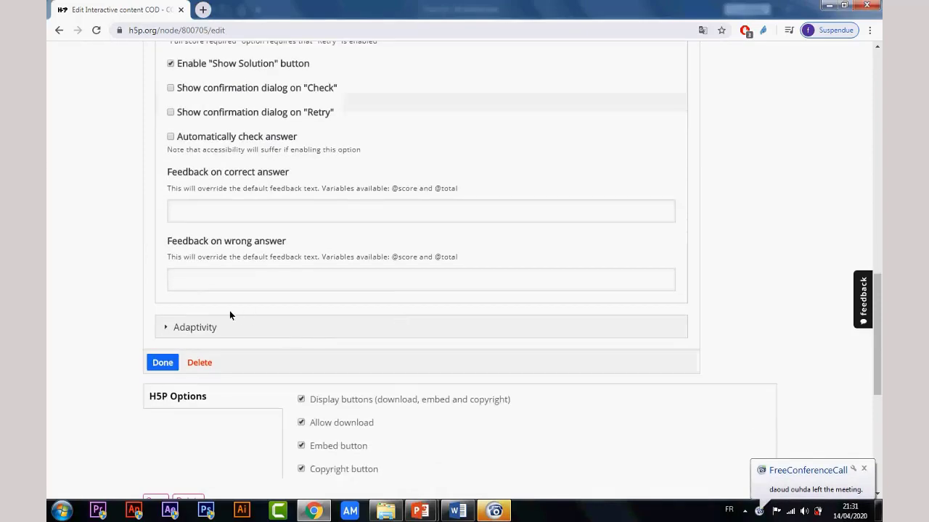
pyautogui.click(168, 327)
pyautogui.scroll(-2, 313, 326)
pyautogui.click(183, 247)
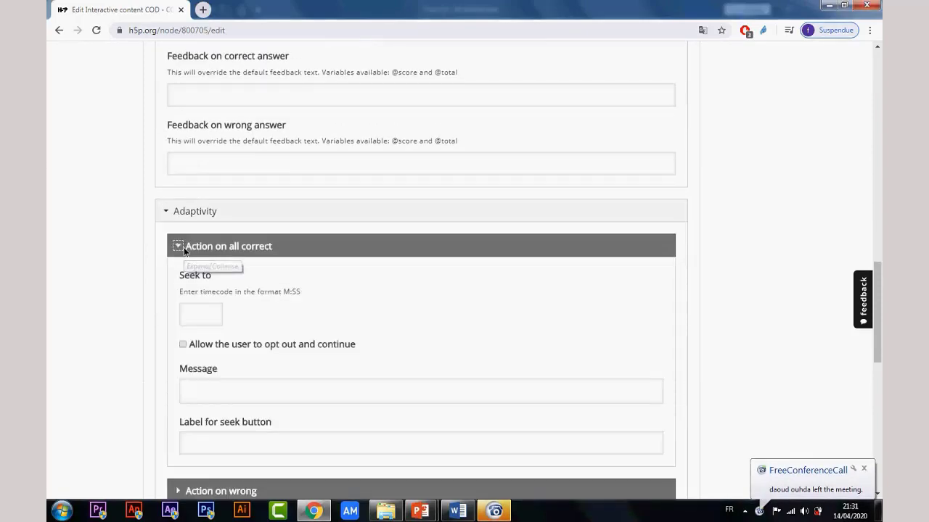
# Step: Examine the True/False question's adaptivity options for the action on wrong and its display settings
pyautogui.scroll(-3, 321, 335)
pyautogui.click(324, 324)
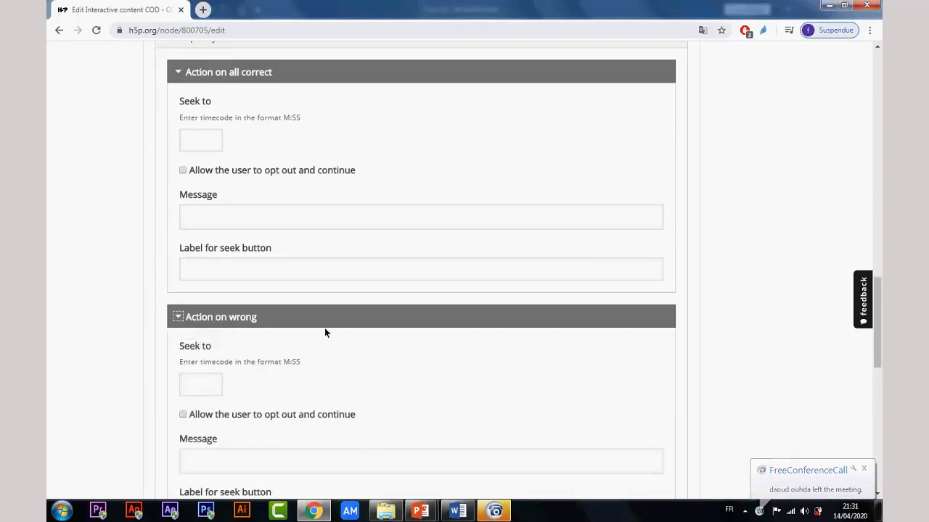
pyautogui.scroll(-3, 346, 332)
pyautogui.scroll(15, 506, 331)
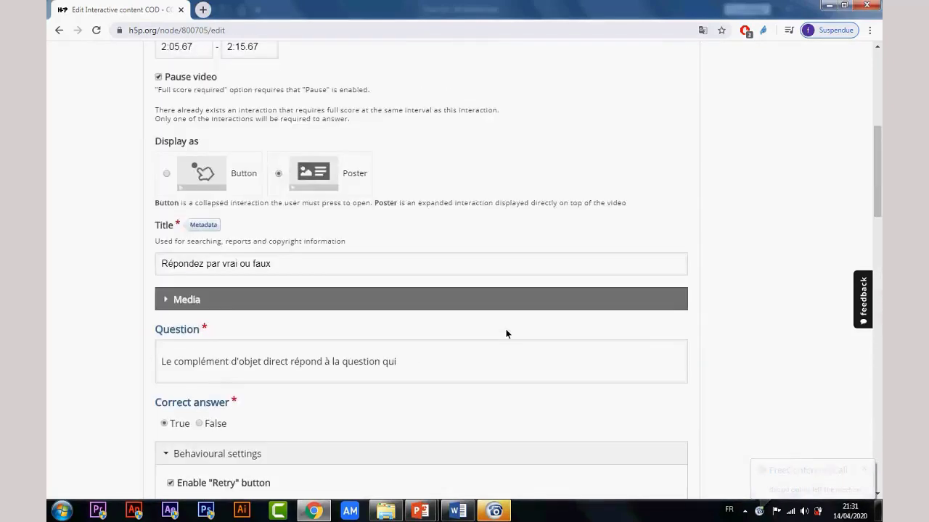
pyautogui.scroll(4, 506, 333)
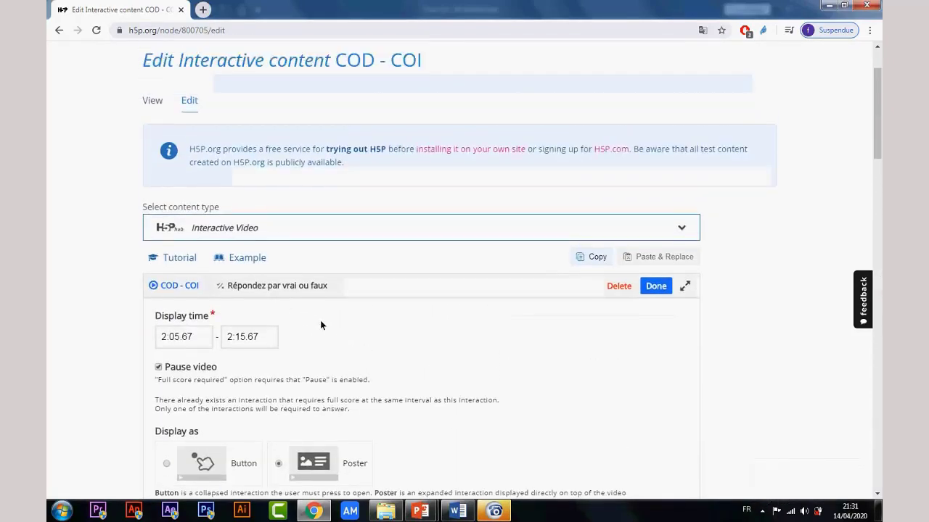
pyautogui.scroll(2, 321, 325)
# Step: Save the COD - COI interactive video with the True/False question displayed as a poster
pyautogui.scroll(-15, 389, 349)
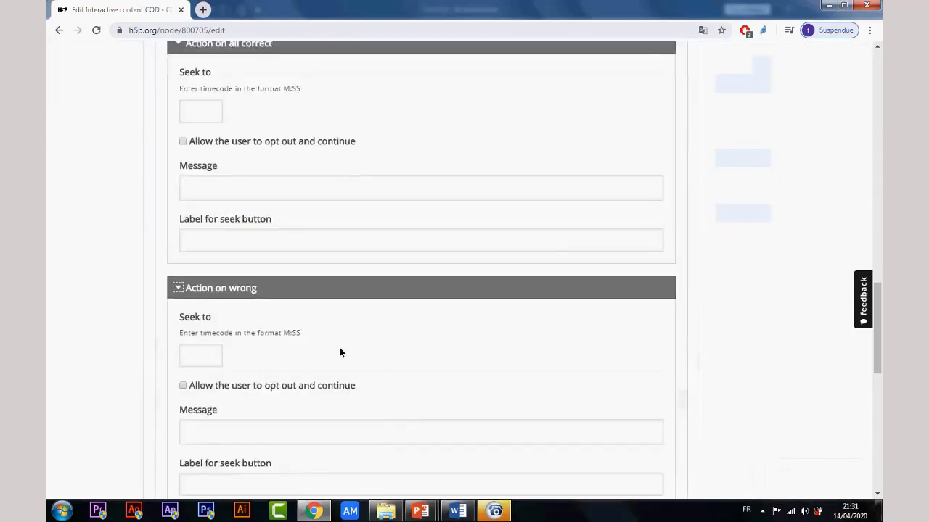
pyautogui.scroll(-10, 339, 352)
pyautogui.click(157, 204)
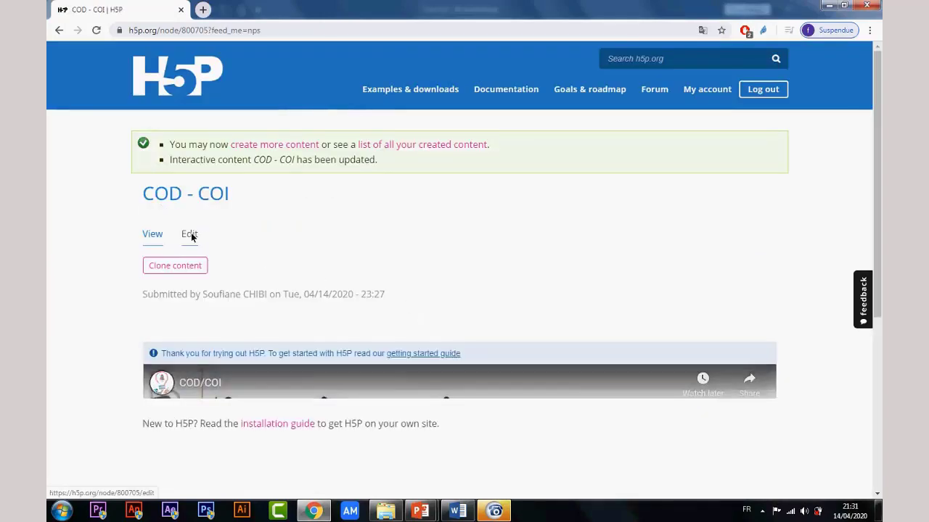
# Step: Reopen the COD - COI content for editing and go to the True/False interaction at about 2:06 in the video
pyautogui.click(189, 234)
pyautogui.scroll(-3, 550, 426)
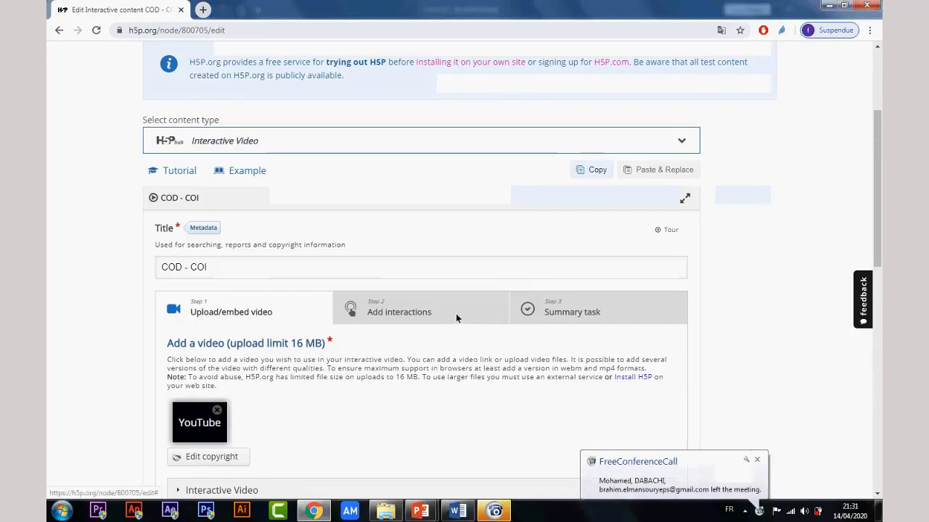
pyautogui.click(456, 314)
pyautogui.scroll(-3, 500, 367)
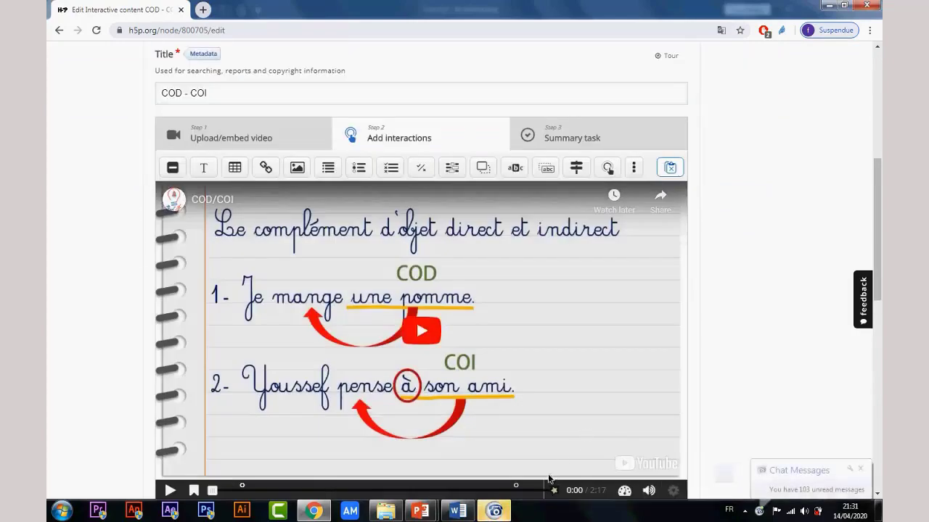
pyautogui.scroll(-1, 517, 490)
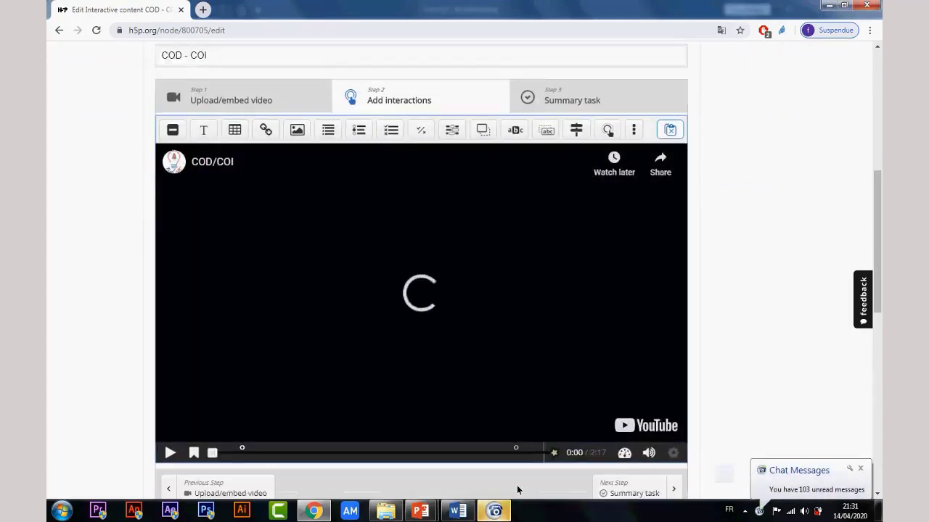
pyautogui.scroll(-1, 517, 491)
pyautogui.click(516, 374)
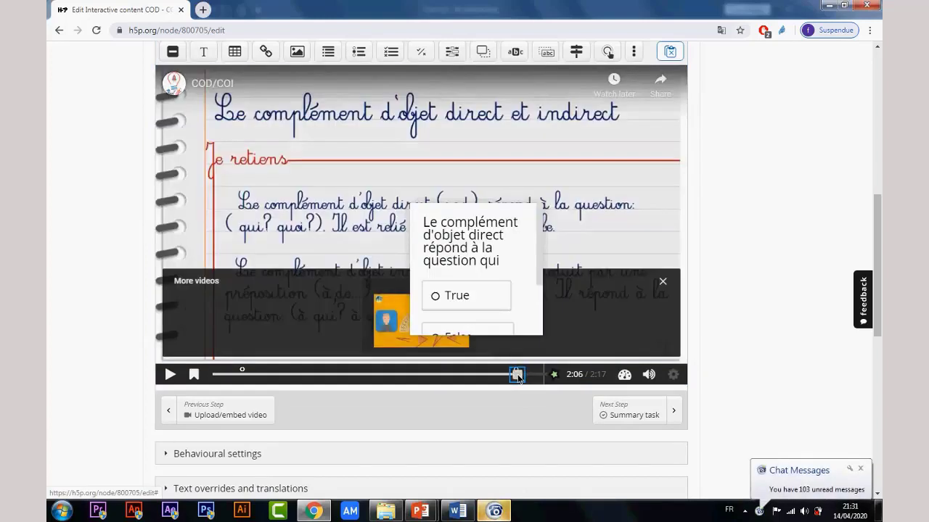
# Step: Open the True/False question's settings, review its display and answer options, and close them without changes
pyautogui.click(497, 232)
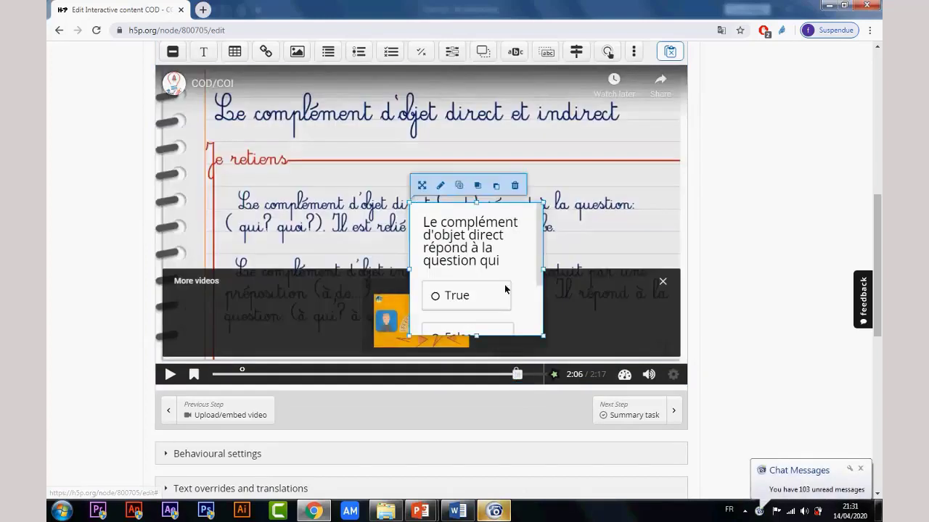
pyautogui.click(441, 186)
pyautogui.scroll(-2, 355, 303)
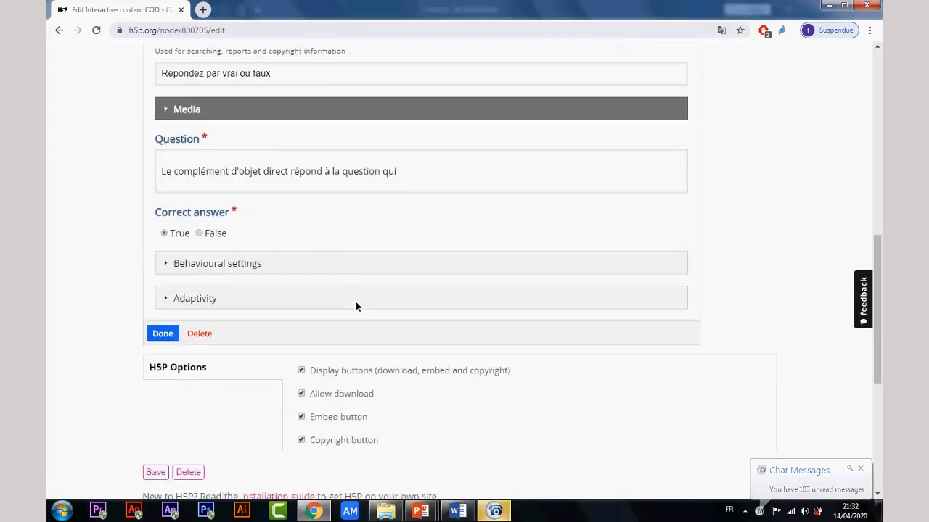
pyautogui.scroll(6, 355, 302)
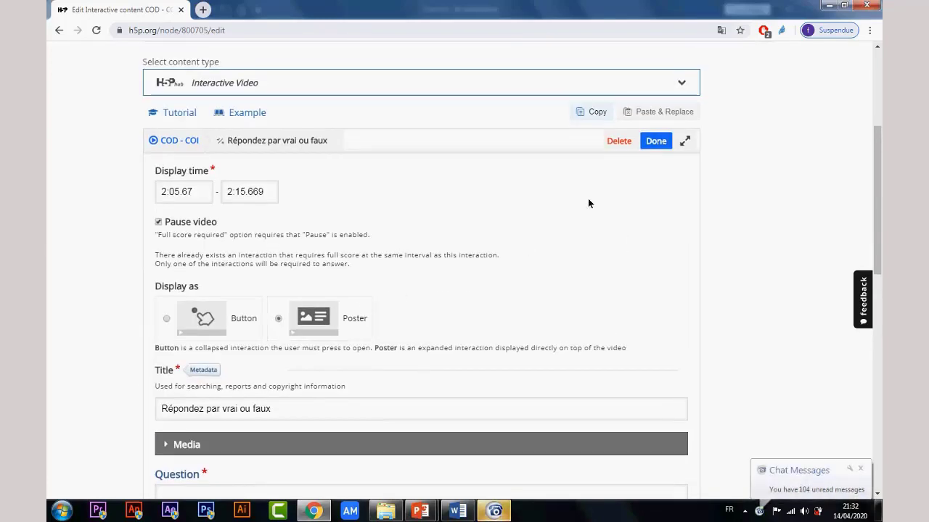
pyautogui.click(653, 142)
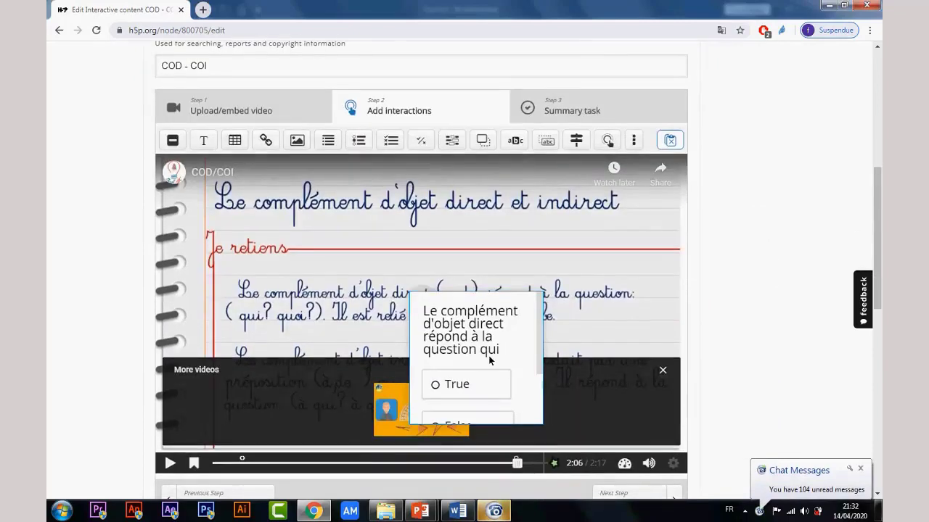
# Step: Enlarge the True/False poster on the video so both answers fit side by side above the Check button
pyautogui.click(489, 360)
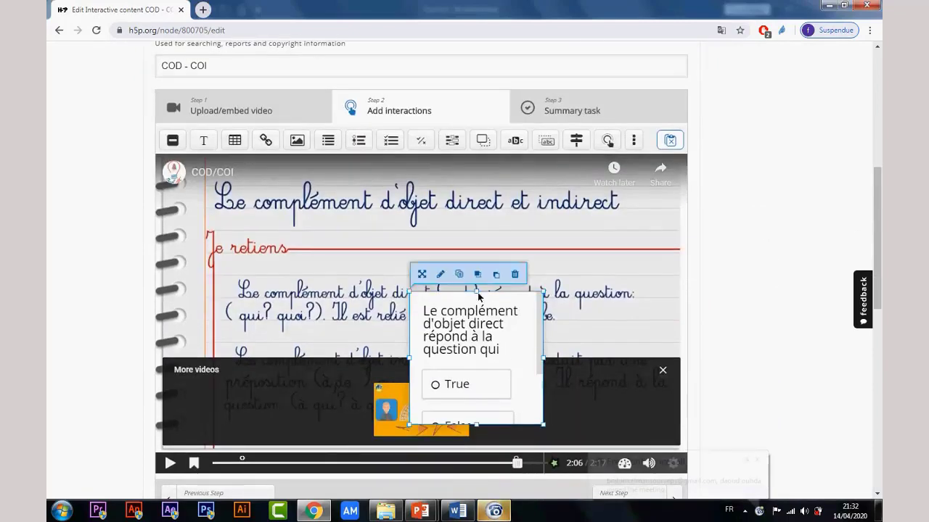
pyautogui.moveTo(476, 290); pyautogui.dragTo(479, 246)
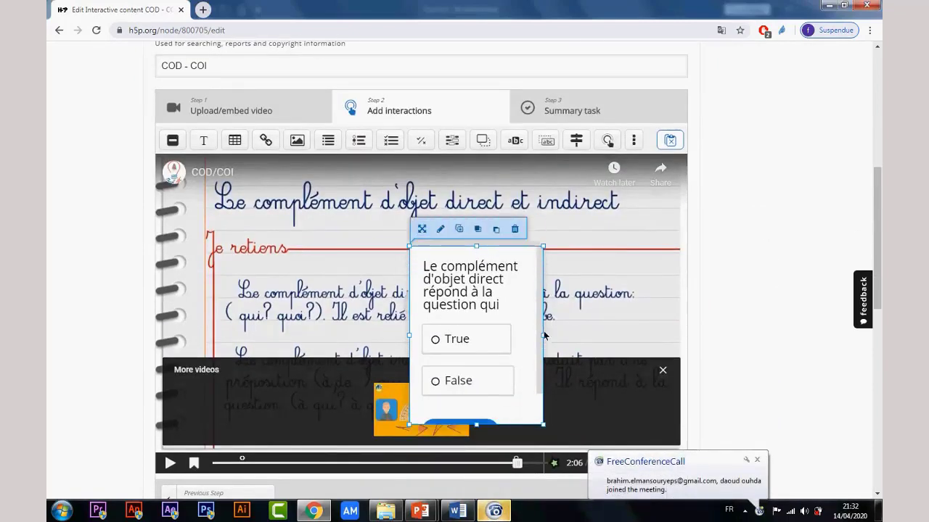
pyautogui.moveTo(543, 336); pyautogui.dragTo(658, 341)
pyautogui.moveTo(536, 425); pyautogui.dragTo(537, 403)
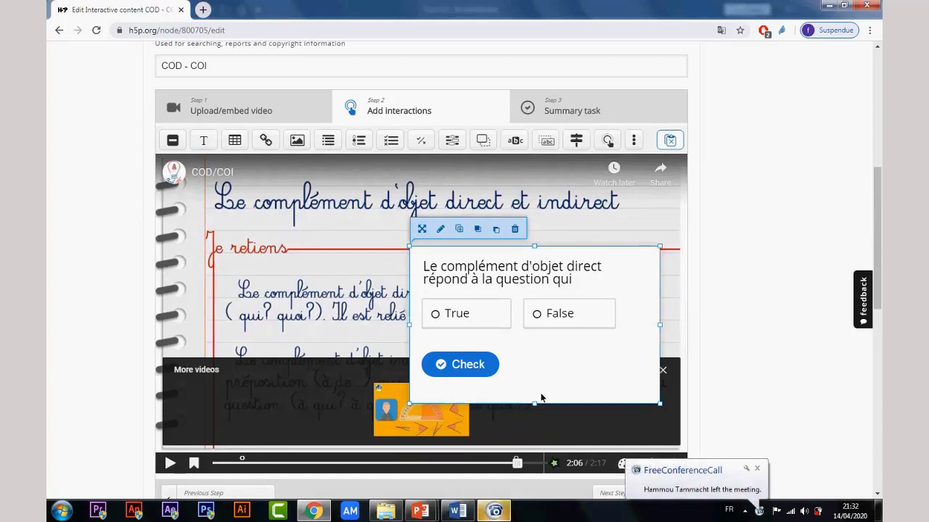
pyautogui.moveTo(534, 403)
pyautogui.mouseDown()
pyautogui.moveTo(534, 394)
pyautogui.moveTo(535, 410)
pyautogui.mouseUp()
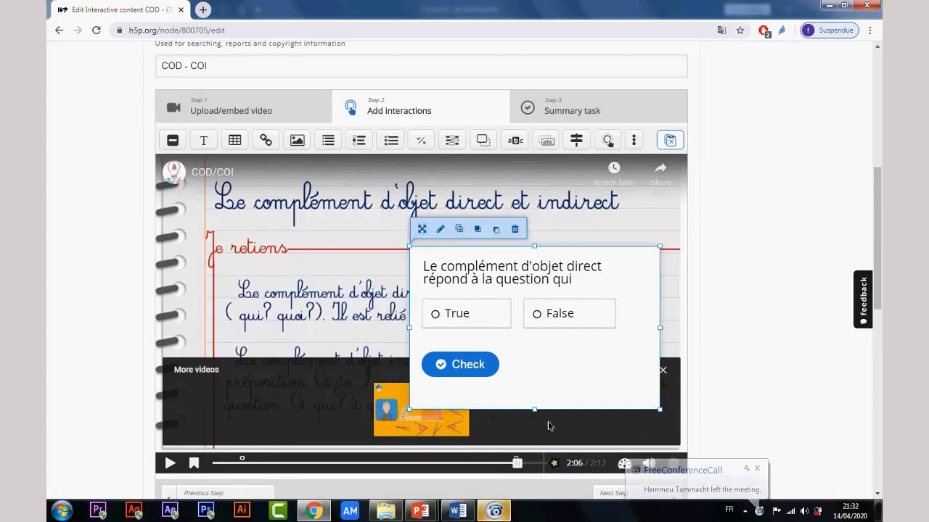
pyautogui.click(514, 379)
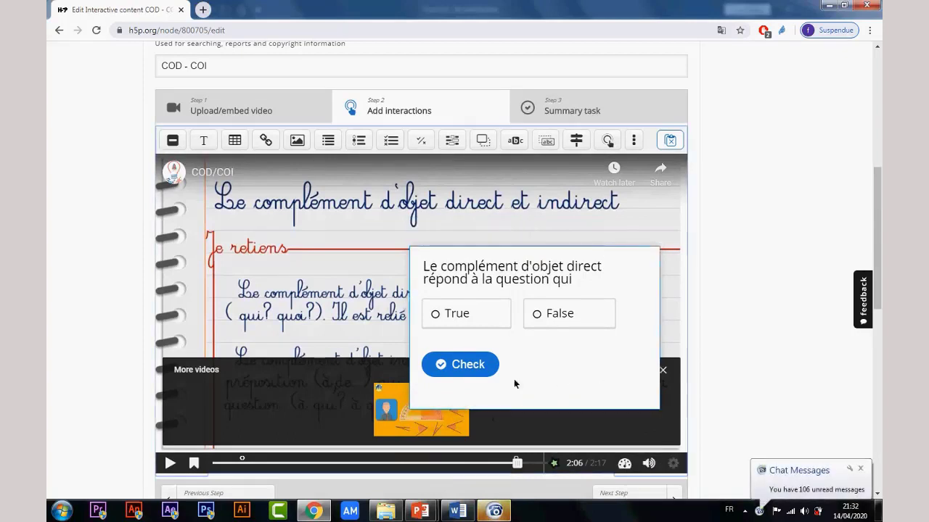
# Step: Move the video back before the True/False question and save the interactive content with the resized poster
pyautogui.moveTo(517, 463); pyautogui.dragTo(486, 463)
pyautogui.scroll(-1, 283, 410)
pyautogui.scroll(-10, 277, 441)
pyautogui.click(154, 207)
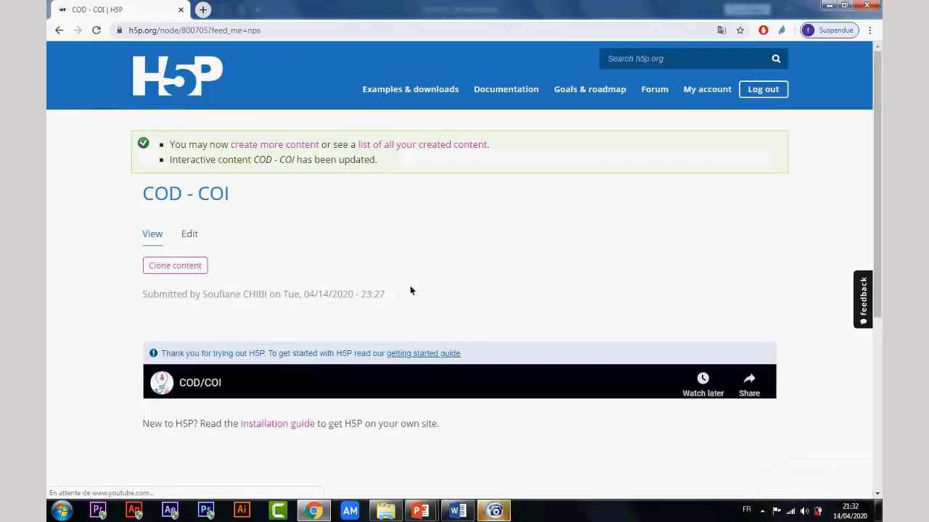
# Step: Play the saved video from about 1:59 until the True/False poster question is reached
pyautogui.scroll(-1, 508, 286)
pyautogui.scroll(-3, 517, 286)
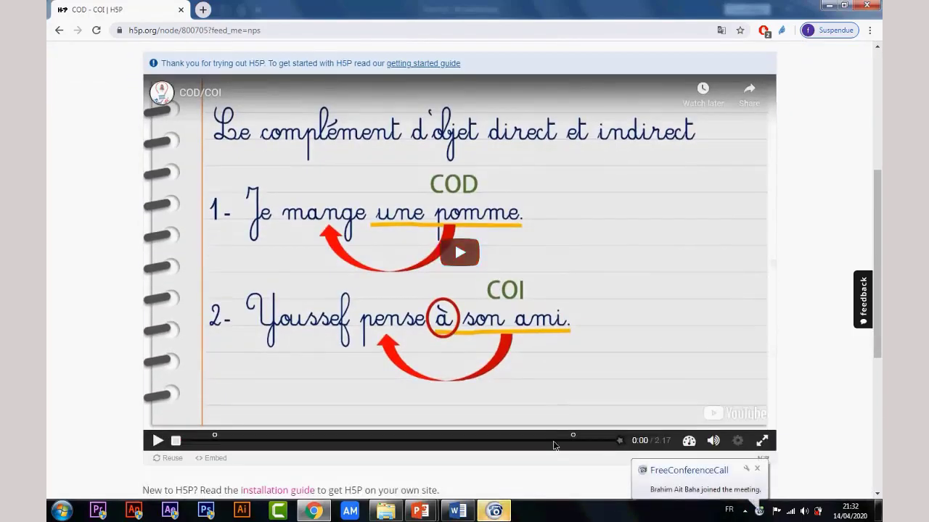
pyautogui.click(501, 348)
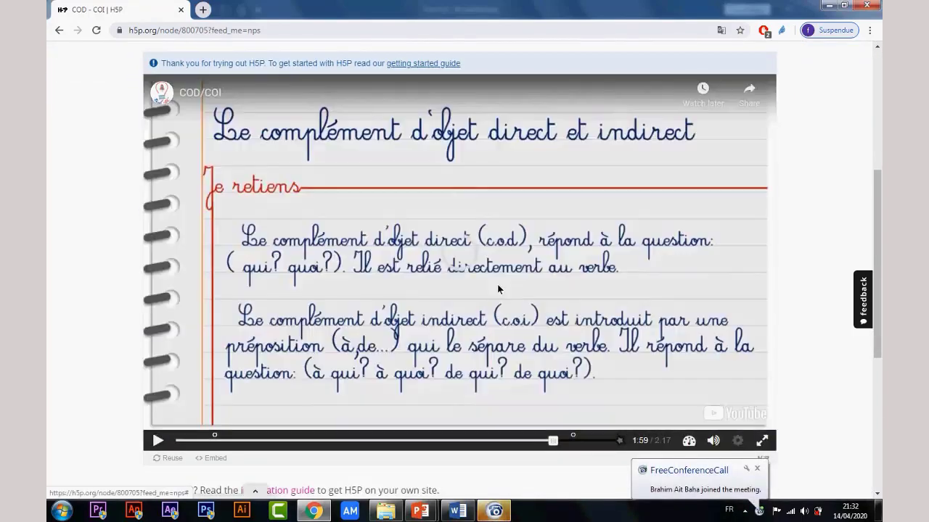
pyautogui.click(498, 288)
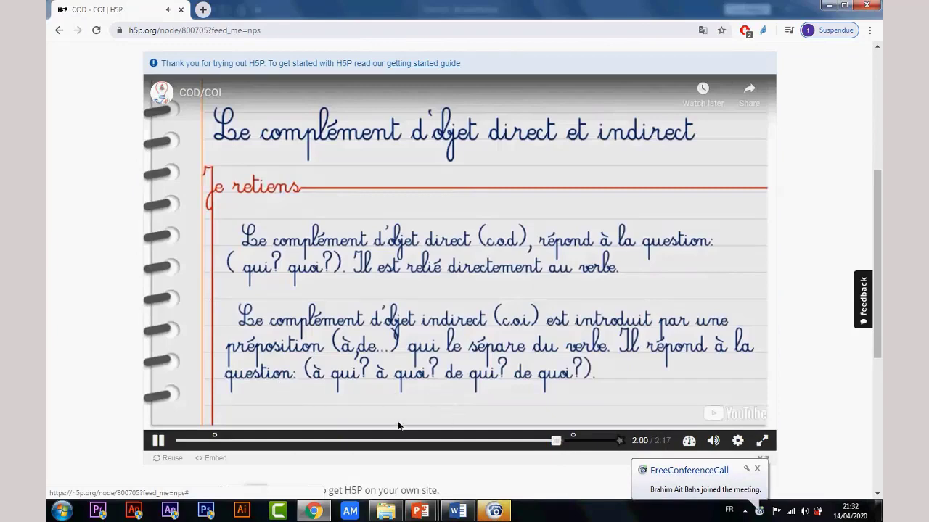
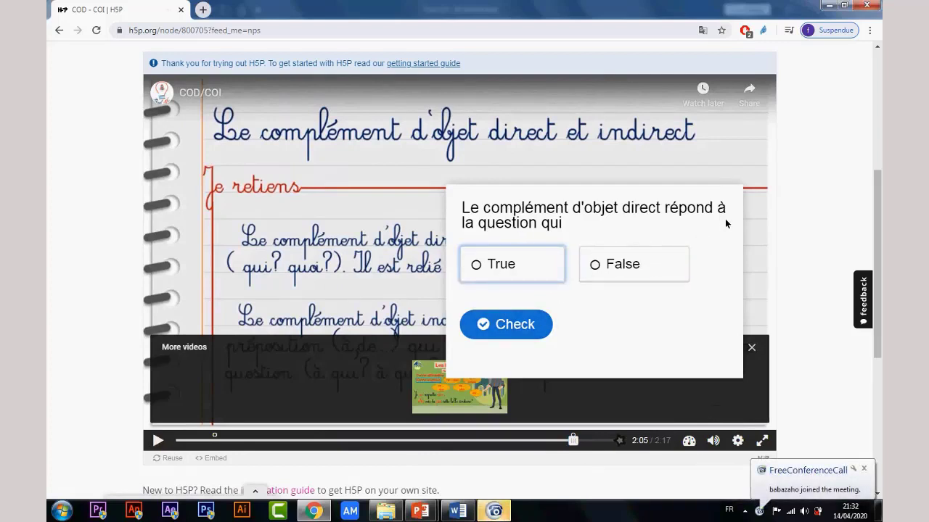
# Step: Test the True/False question by checking the answer False, reveal its solution, and continue the video to about 2:09
pyautogui.click(624, 269)
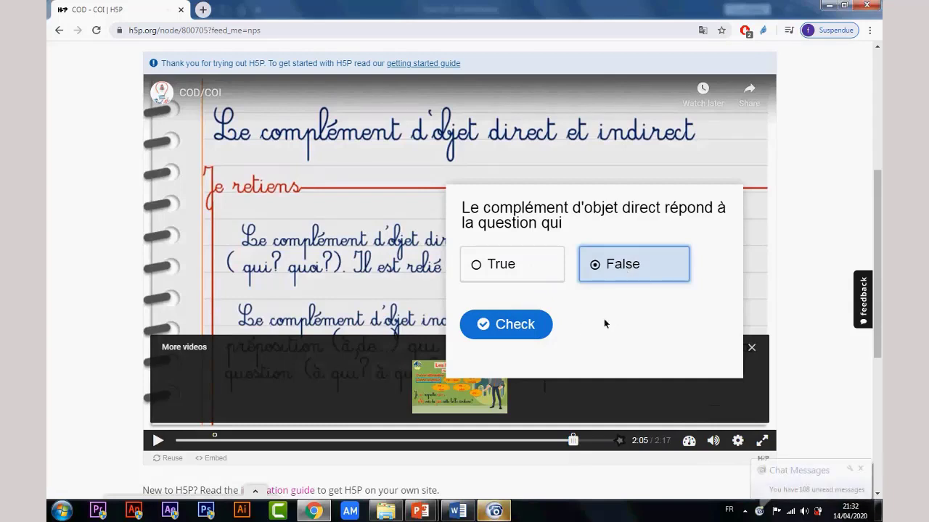
pyautogui.click(518, 326)
pyautogui.scroll(-1, 639, 276)
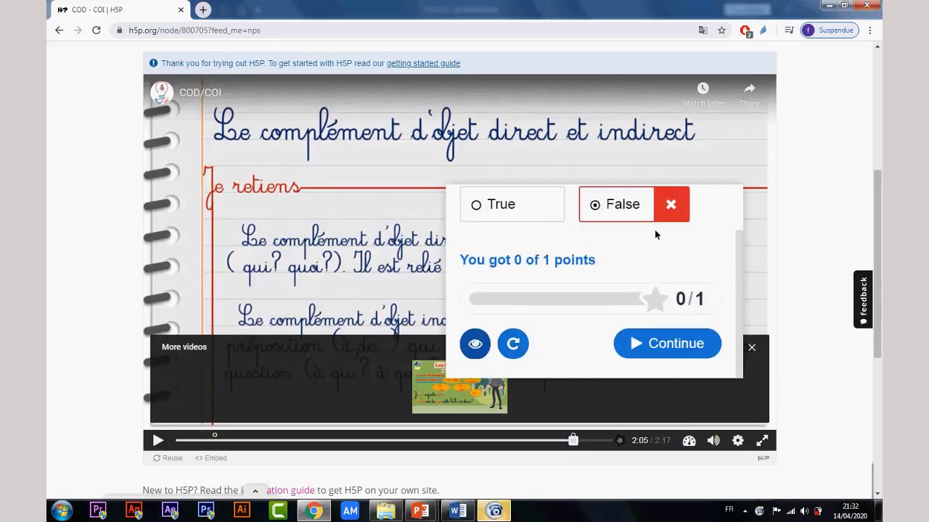
pyautogui.scroll(1, 536, 348)
pyautogui.scroll(-1, 535, 349)
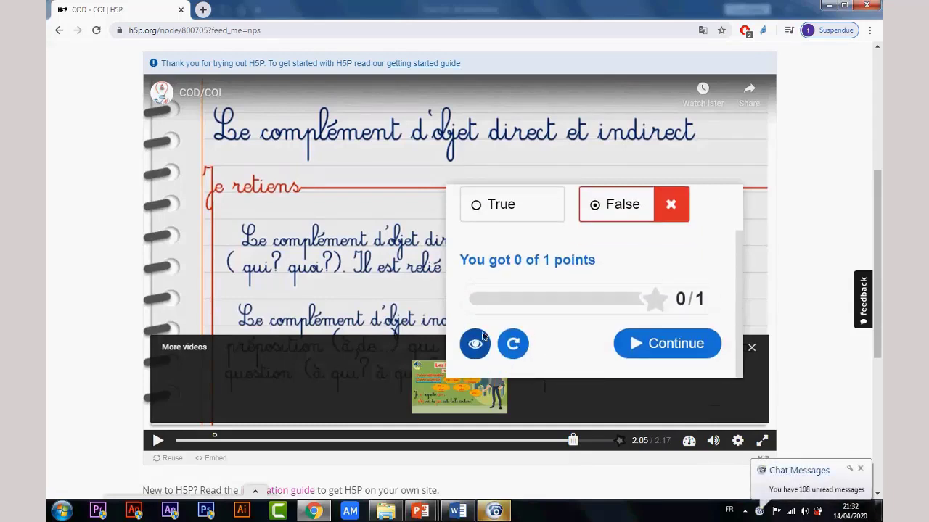
pyautogui.click(475, 343)
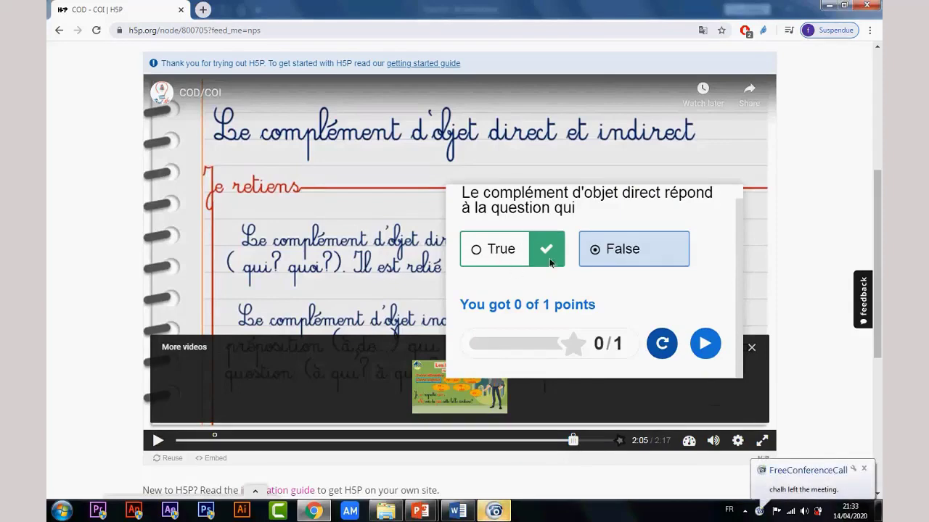
pyautogui.click(706, 343)
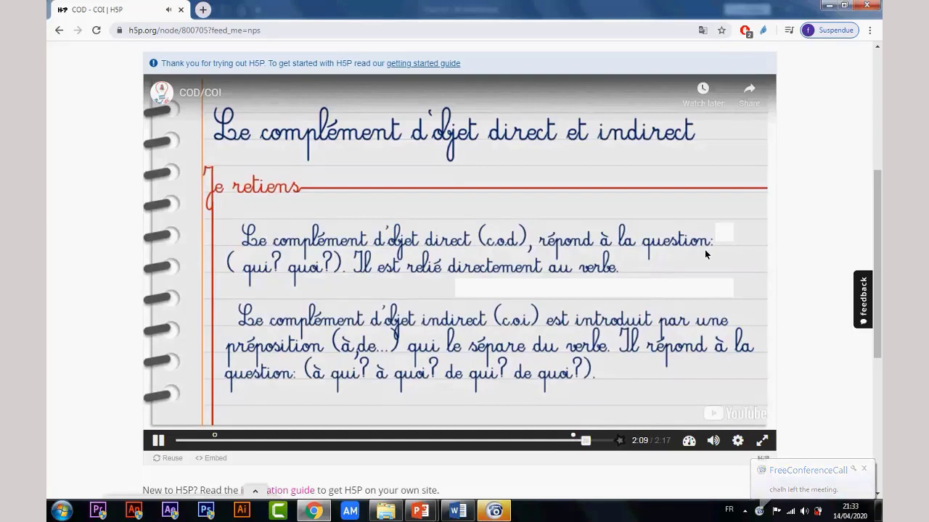
pyautogui.click(158, 440)
# Step: Reopen the COD - COI content for editing and go from the interactions to the summary task's statement fields
pyautogui.scroll(2, 450, 367)
pyautogui.scroll(3, 451, 367)
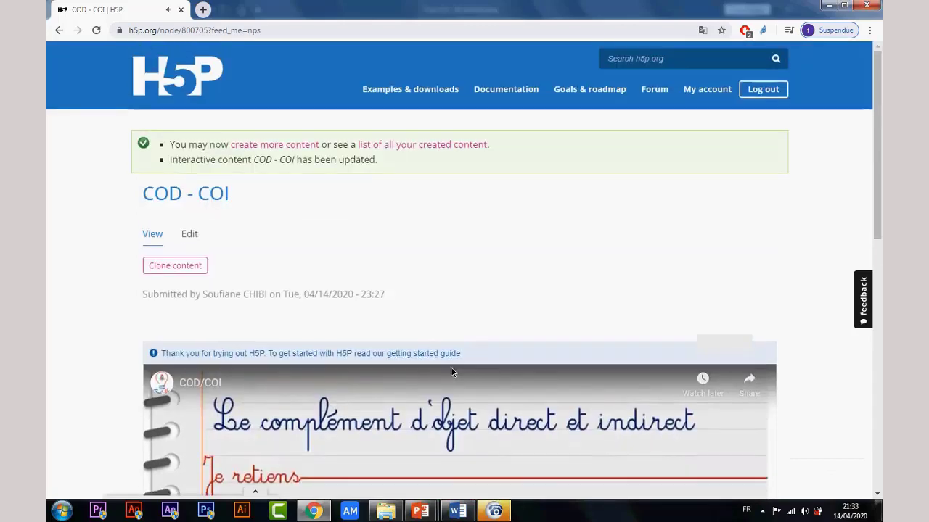
pyautogui.click(190, 234)
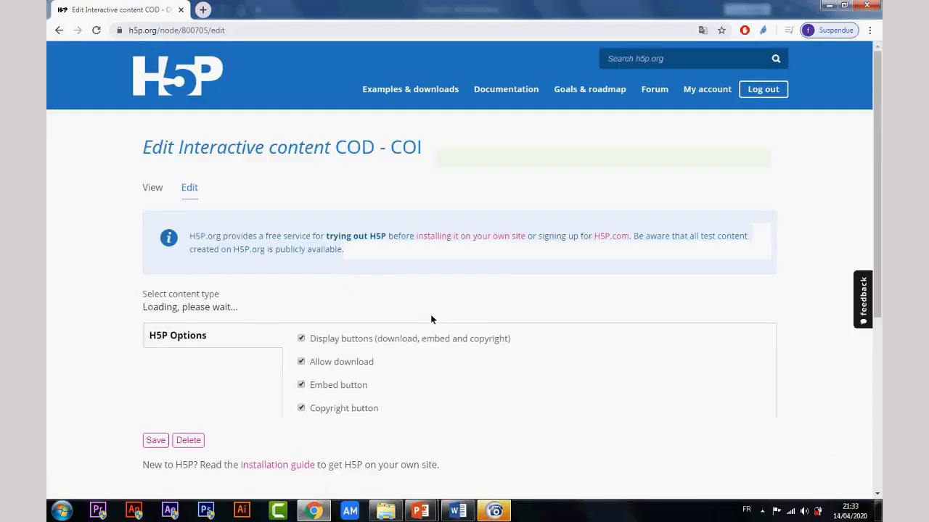
pyautogui.scroll(-3, 431, 320)
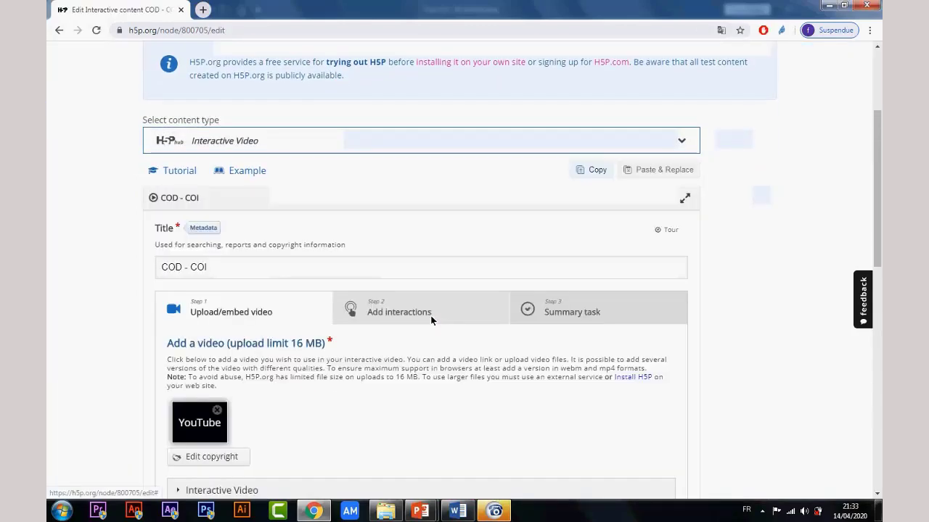
pyautogui.click(431, 320)
pyautogui.scroll(-2, 425, 370)
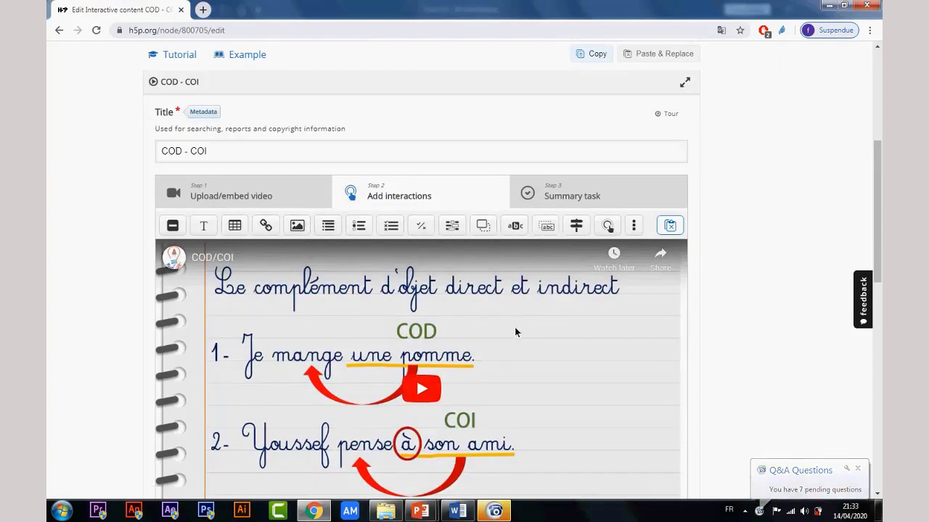
pyautogui.scroll(-1, 515, 328)
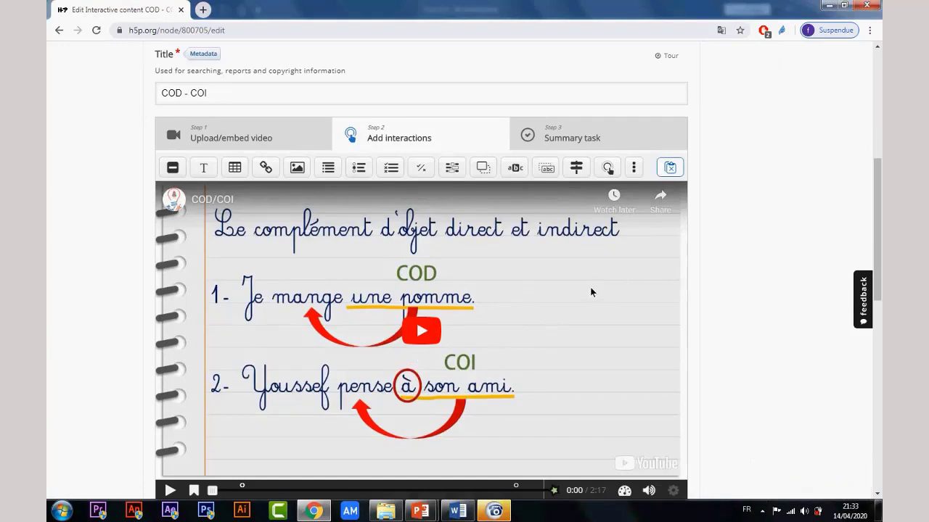
pyautogui.click(587, 138)
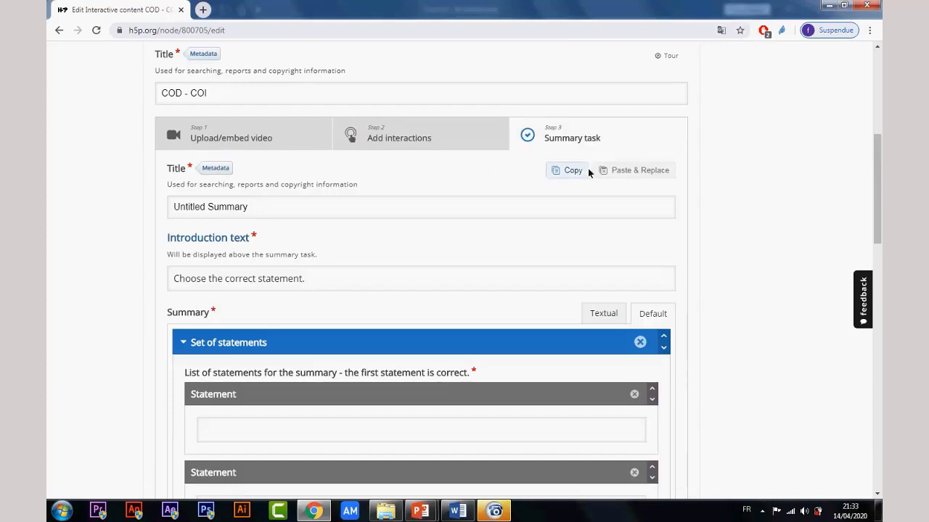
pyautogui.scroll(-1, 573, 214)
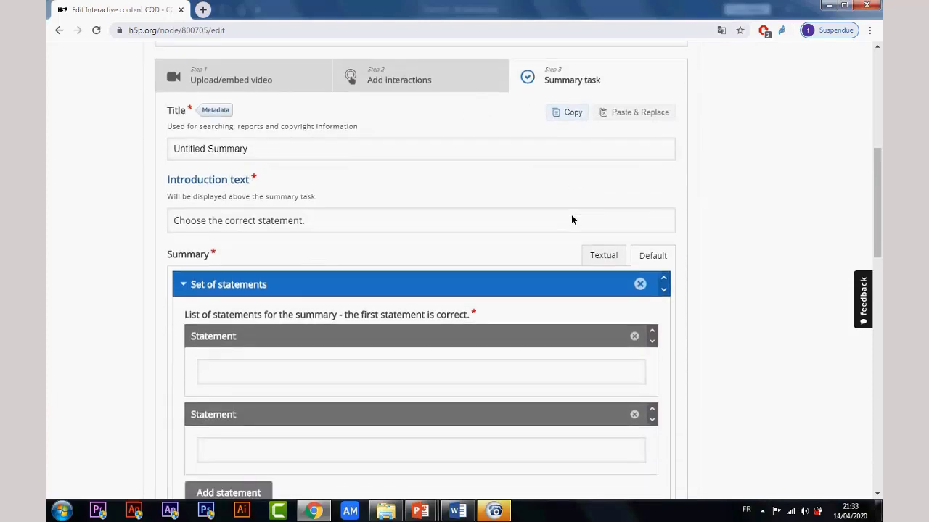
# Step: Review the summary task's statement fields, overall feedback ranges and display time, along with the remaining content settings
pyautogui.scroll(-3, 511, 271)
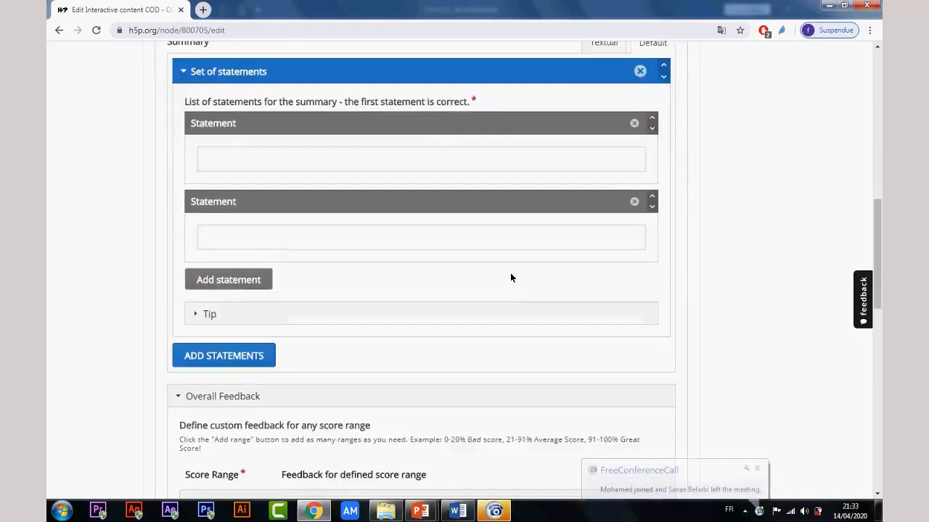
pyautogui.scroll(3, 479, 289)
pyautogui.scroll(-1, 406, 326)
pyautogui.scroll(-3, 325, 292)
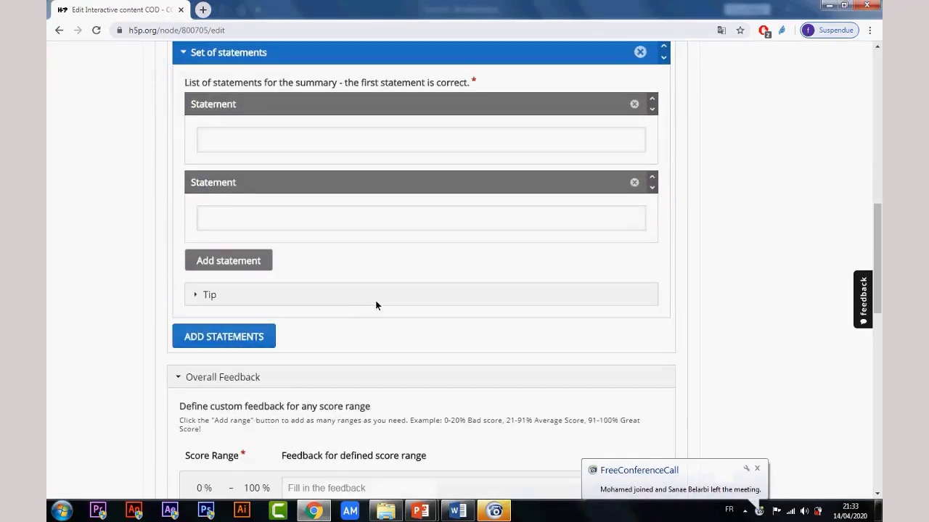
pyautogui.scroll(-1, 376, 305)
pyautogui.scroll(-1, 383, 306)
pyautogui.scroll(1, 273, 367)
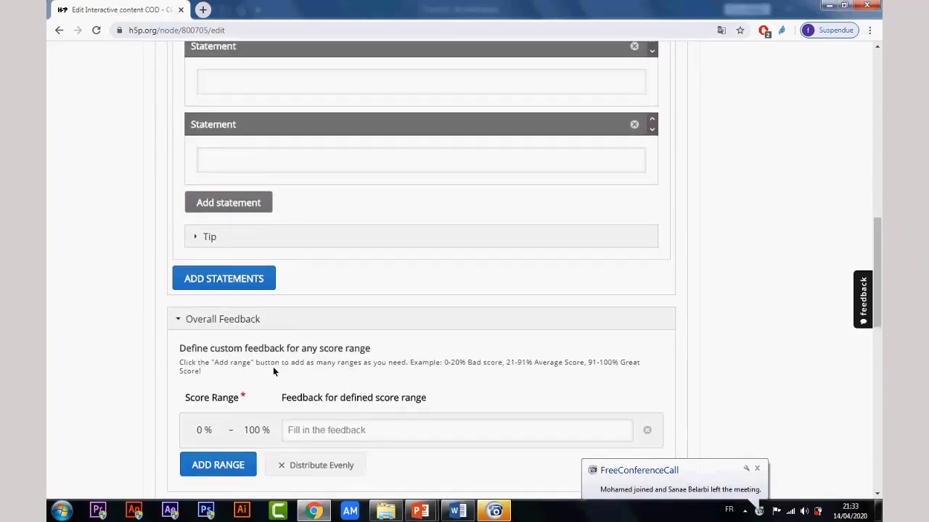
pyautogui.scroll(-3, 240, 317)
pyautogui.scroll(-1, 314, 277)
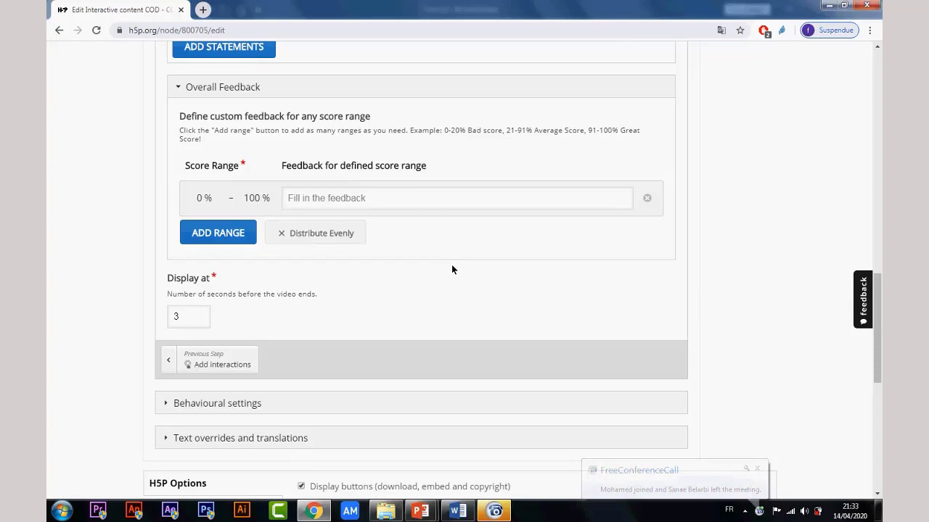
pyautogui.scroll(-1, 455, 270)
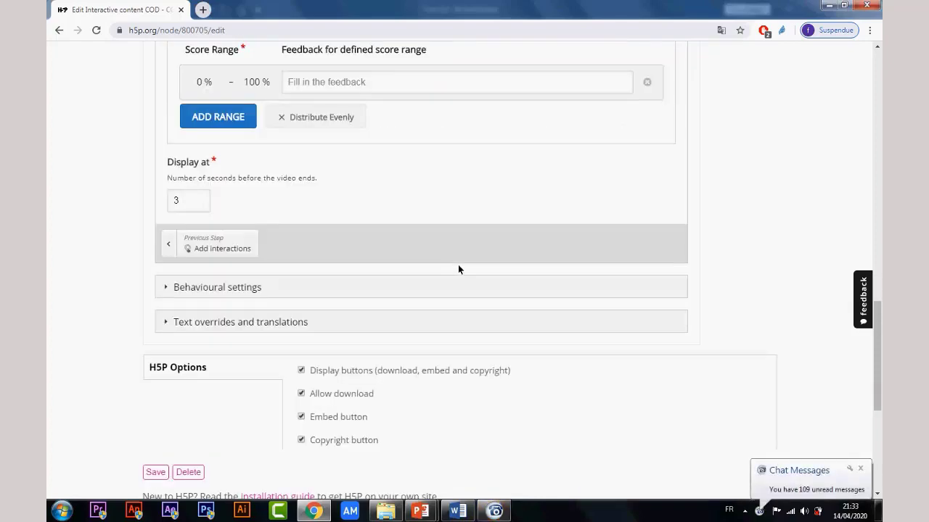
pyautogui.scroll(6, 458, 269)
pyautogui.scroll(7, 458, 269)
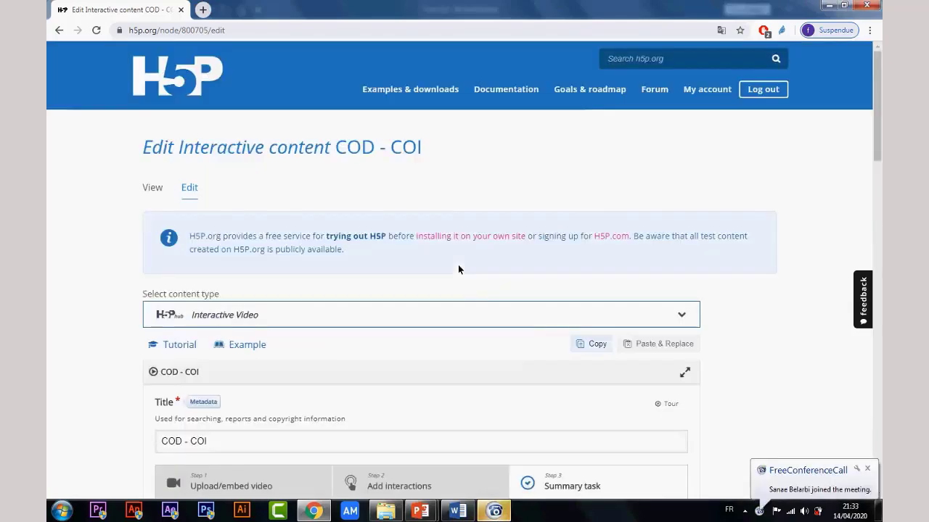
pyautogui.scroll(-2, 459, 290)
pyautogui.scroll(2, 301, 301)
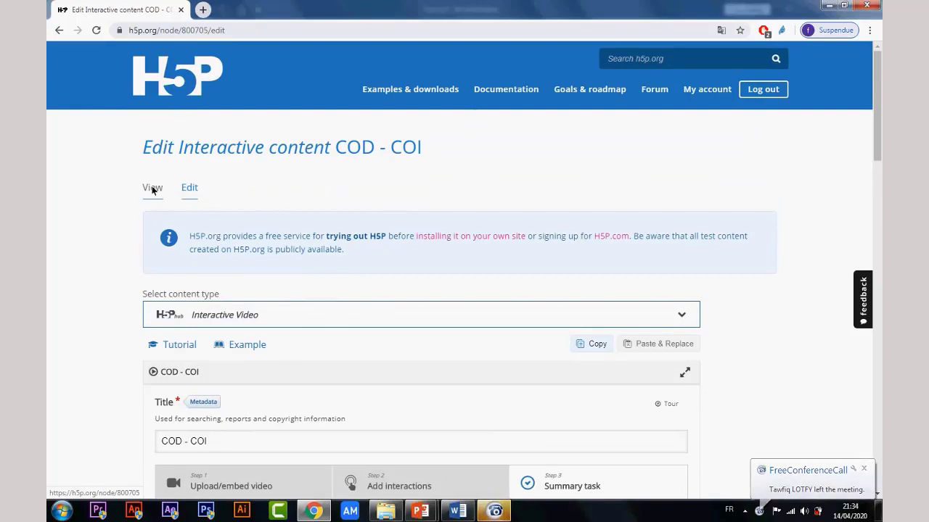
# Step: Go to the account's contents list and start creating a new interactive content
pyautogui.click(693, 91)
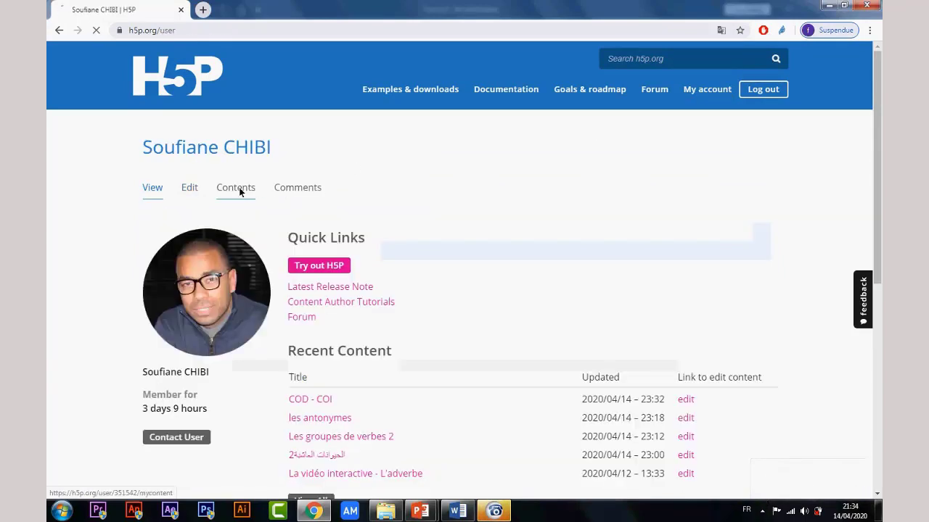
pyautogui.click(239, 190)
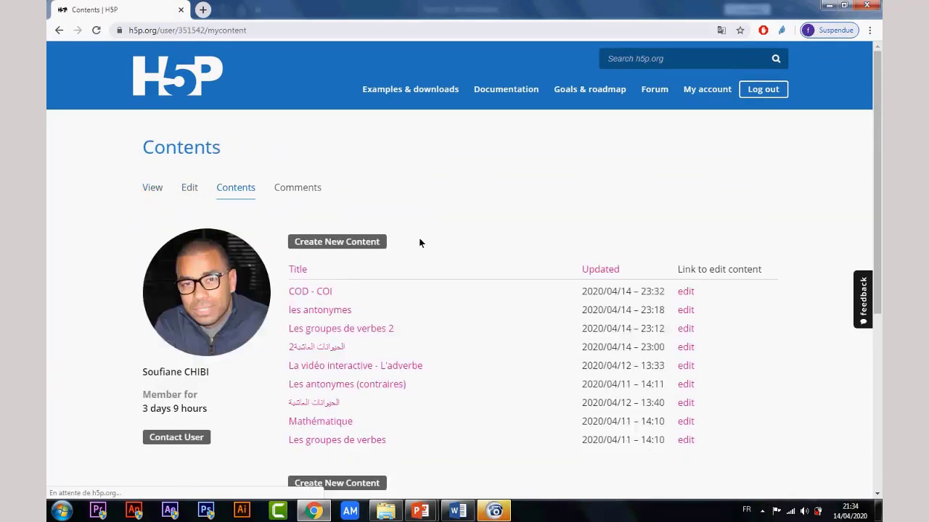
pyautogui.scroll(-2, 419, 240)
pyautogui.scroll(-3, 406, 258)
pyautogui.scroll(1, 406, 258)
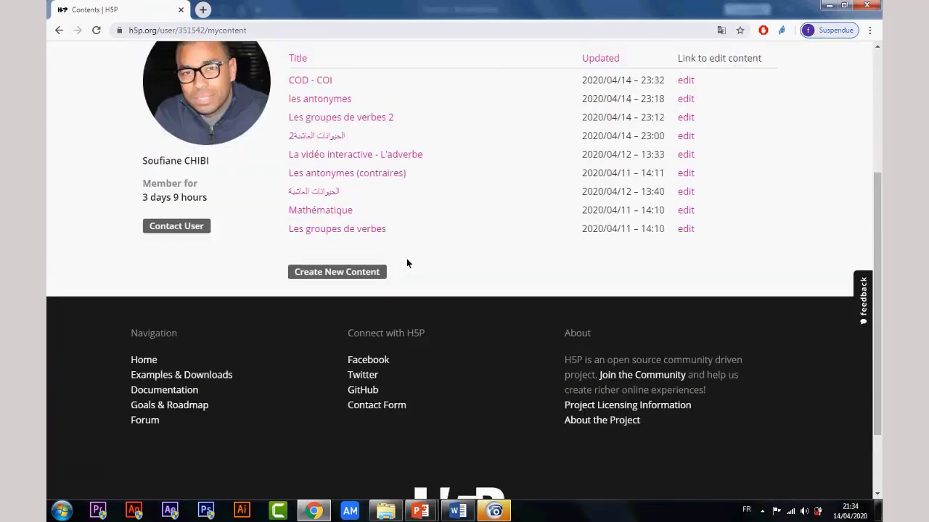
pyautogui.click(349, 69)
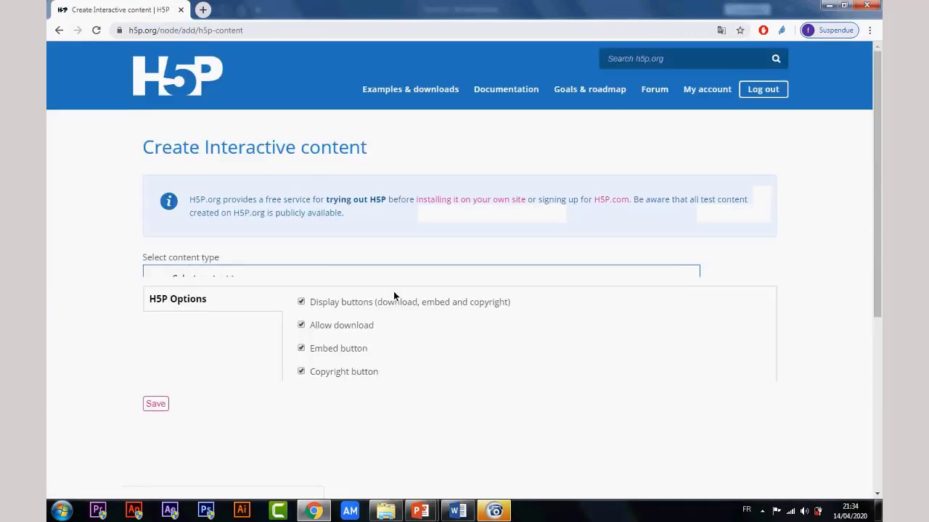
# Step: Search the content types for "ar" and choose Arithmetic Quiz
pyautogui.scroll(-1, 384, 347)
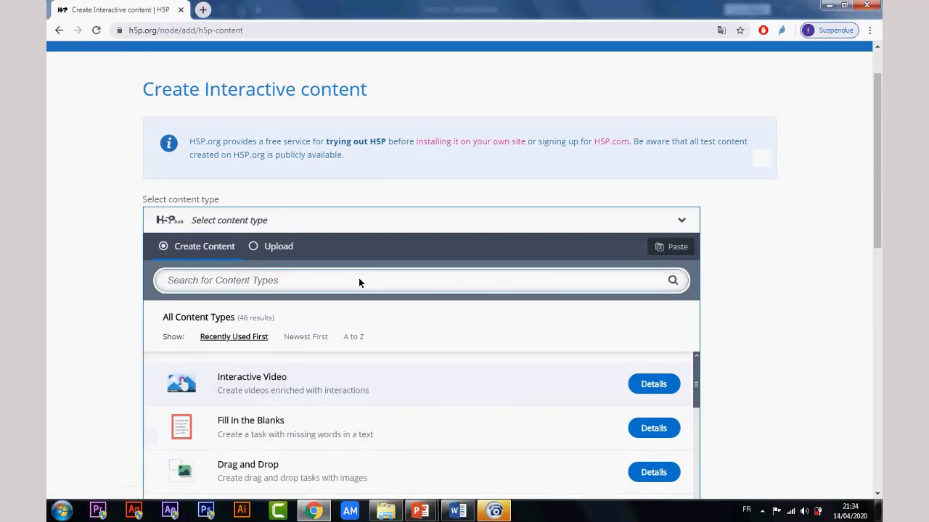
pyautogui.write('ar')
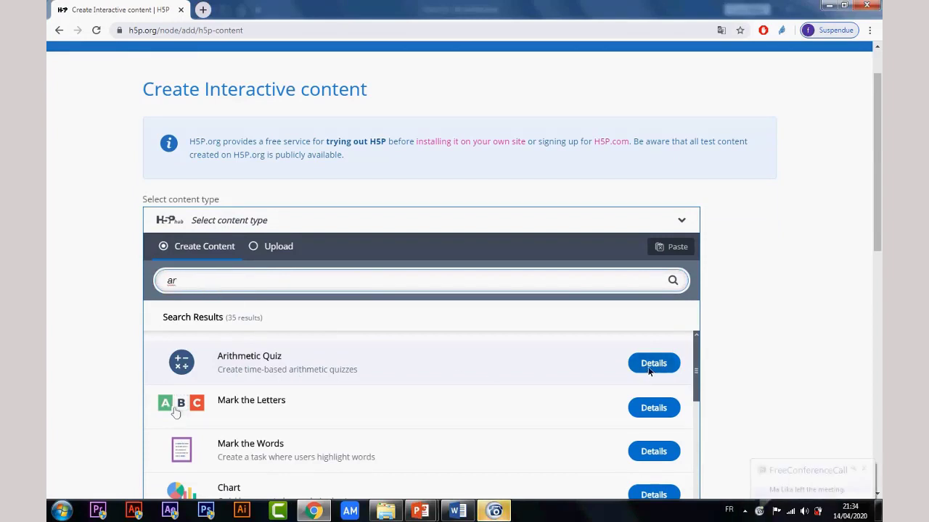
pyautogui.click(311, 360)
pyautogui.scroll(-3, 406, 360)
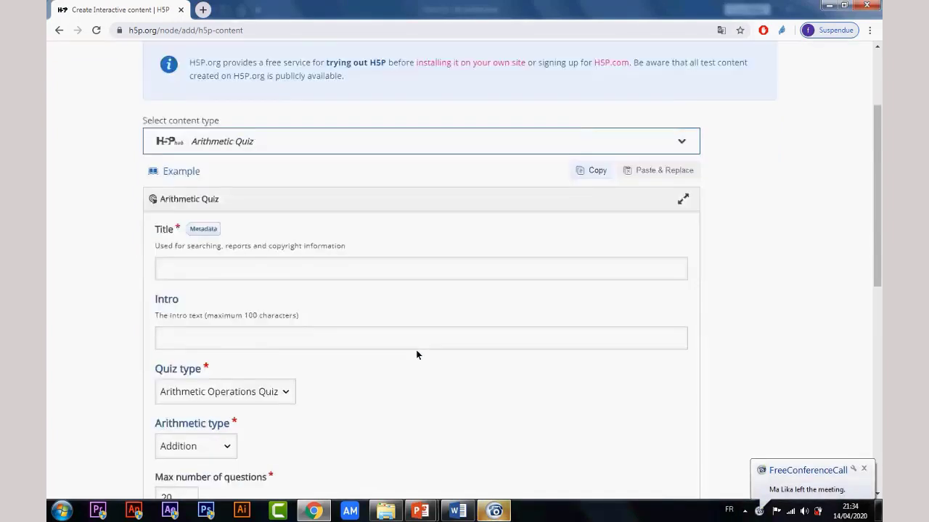
pyautogui.scroll(2, 357, 258)
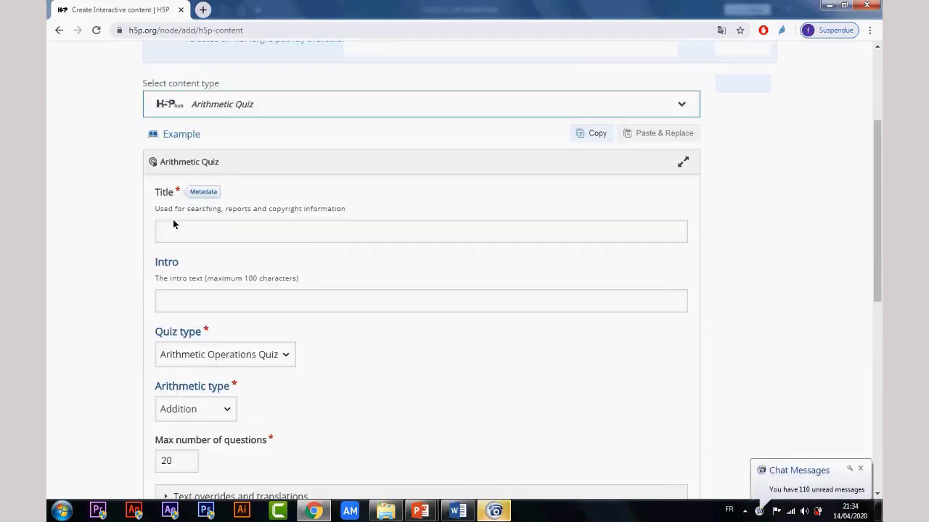
# Step: Enter Exercice as the arithmetic quiz's title, leaving the intro text empty
pyautogui.click(172, 230)
pyautogui.click(280, 234)
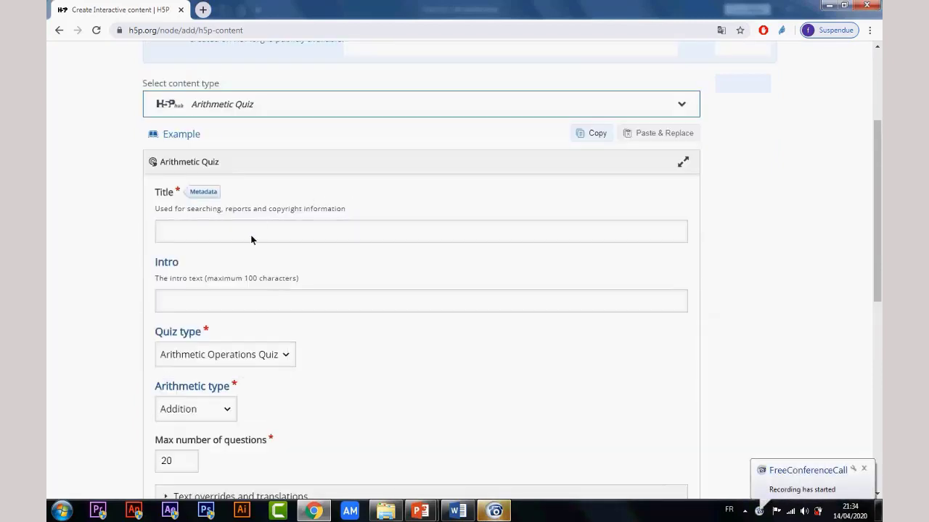
pyautogui.click(253, 235)
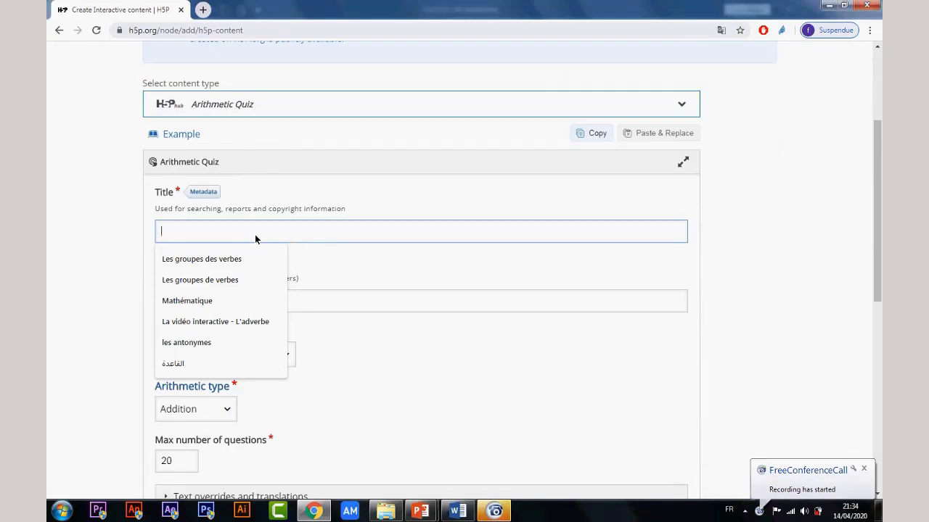
pyautogui.write('Exercic')
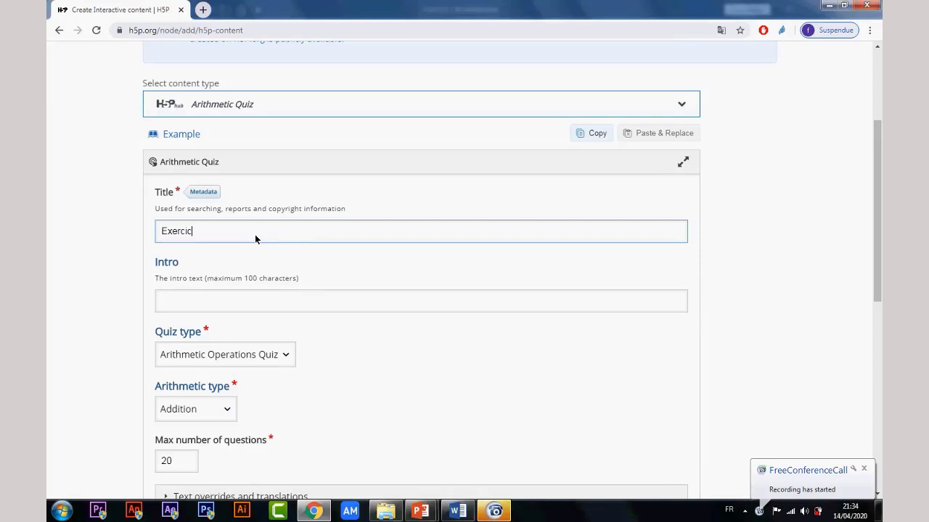
pyautogui.write('e')
pyautogui.click(329, 310)
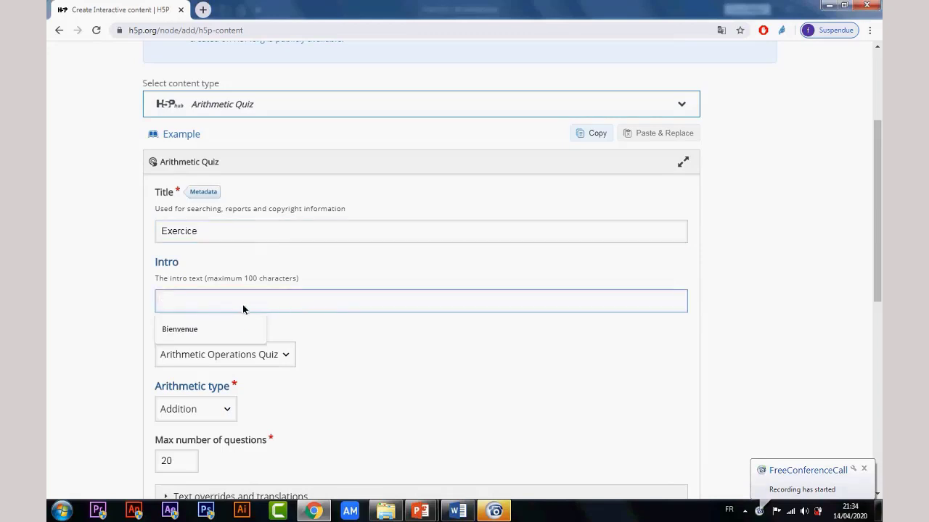
pyautogui.scroll(-1, 245, 303)
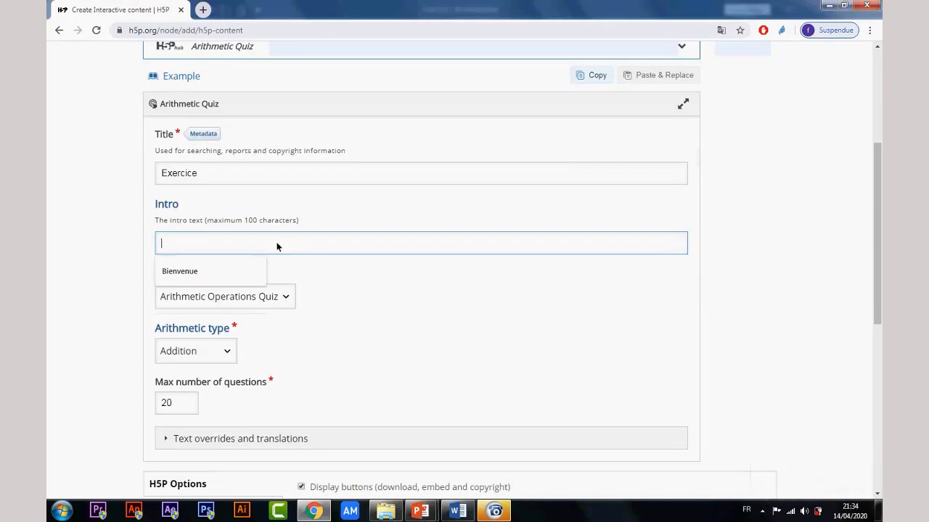
pyautogui.scroll(-1, 329, 296)
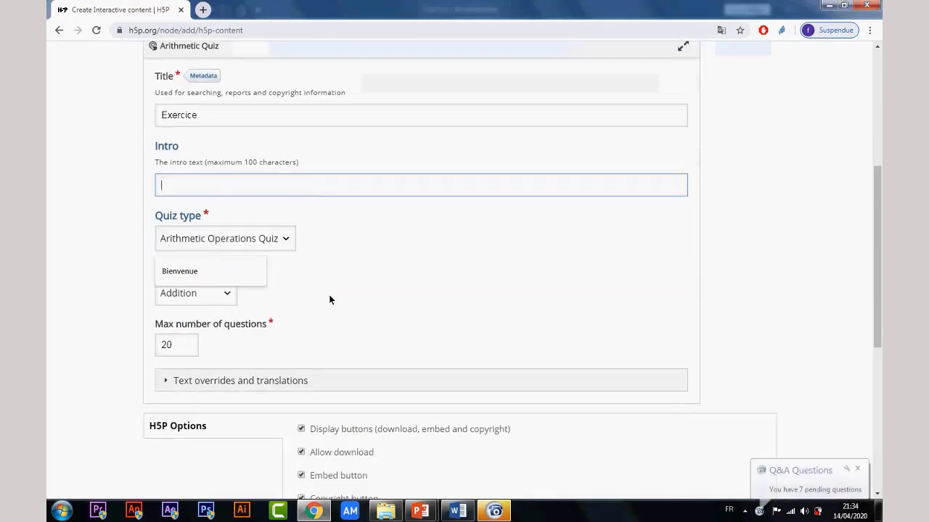
pyautogui.click(293, 193)
pyautogui.click(387, 254)
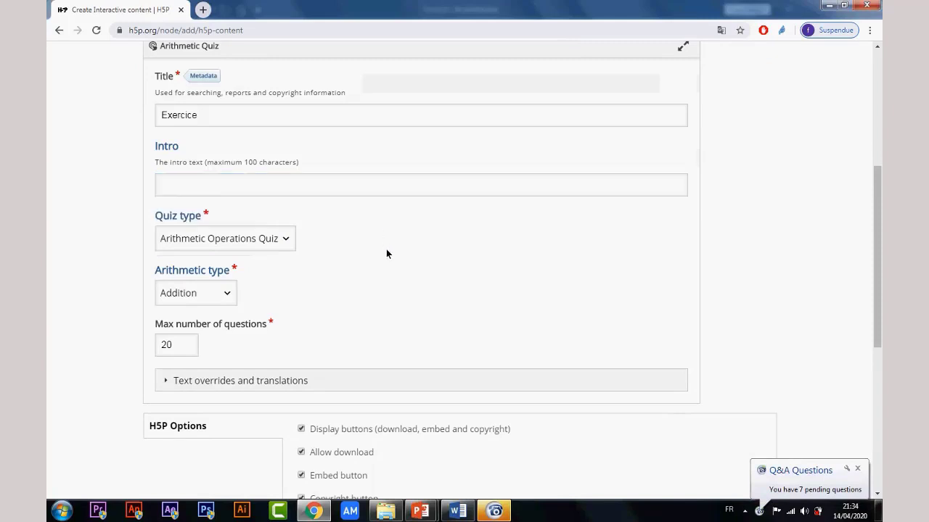
# Step: Try Linear Equations Quiz as the quiz type and return it to Arithmetic Operations Quiz
pyautogui.click(263, 239)
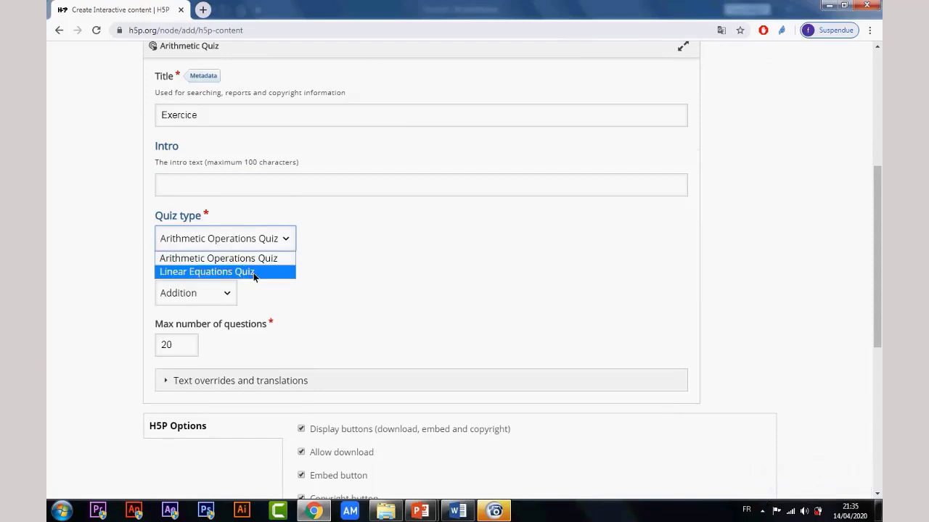
pyautogui.click(253, 272)
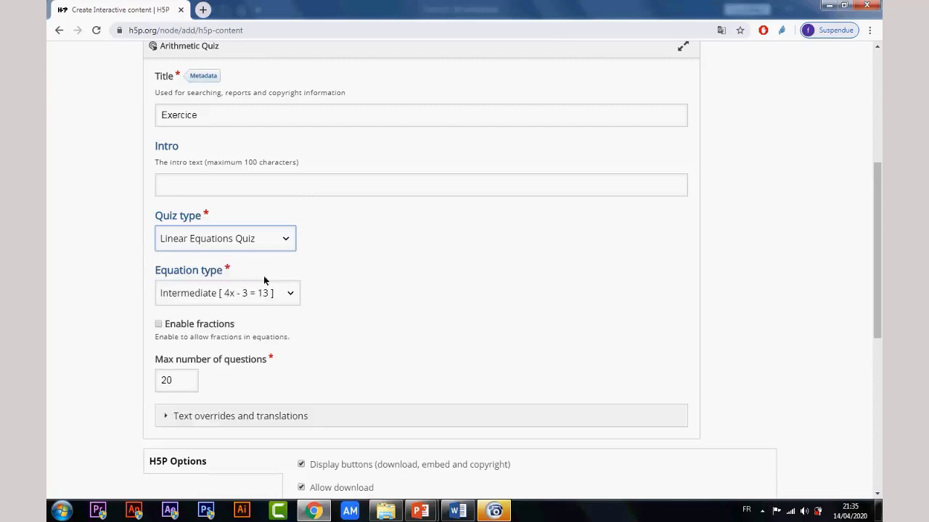
pyautogui.click(271, 244)
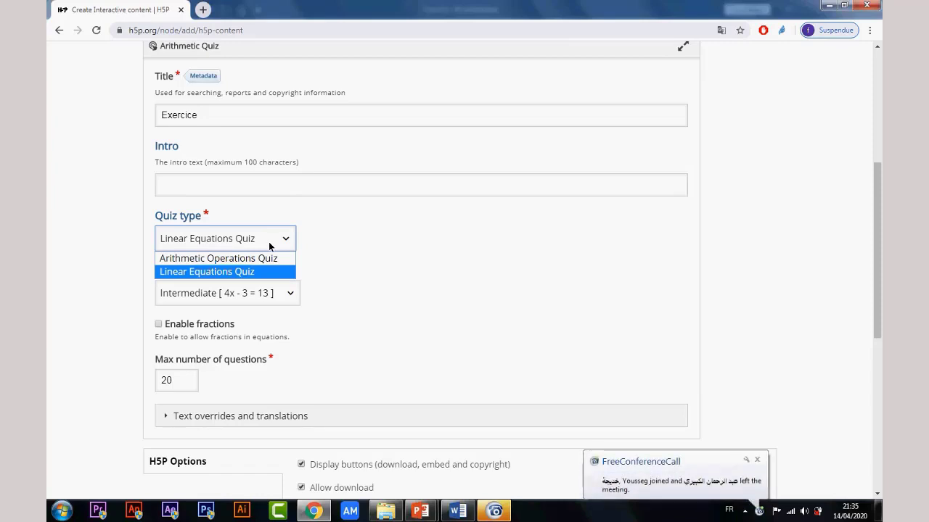
pyautogui.click(258, 259)
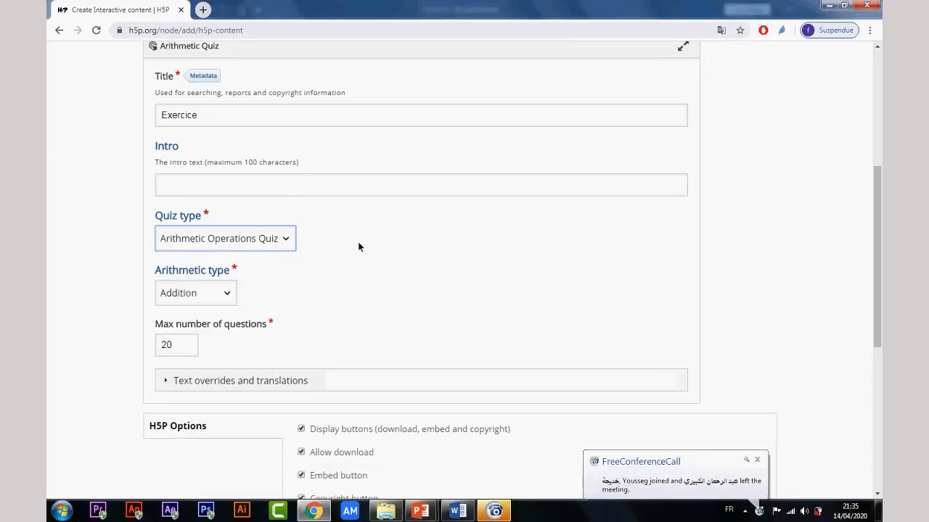
# Step: Set the arithmetic type to Multiplication and the maximum number of questions to 10
pyautogui.scroll(-1, 276, 294)
pyautogui.click(231, 239)
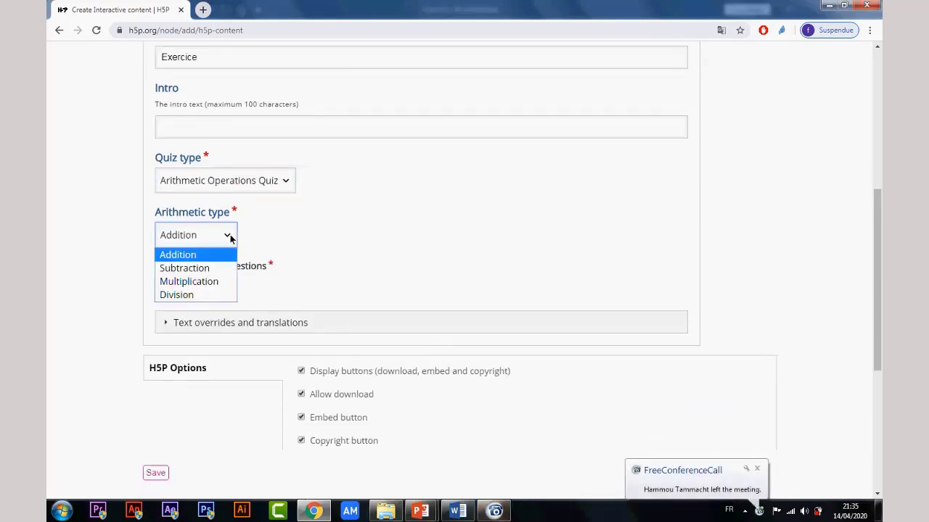
pyautogui.click(203, 281)
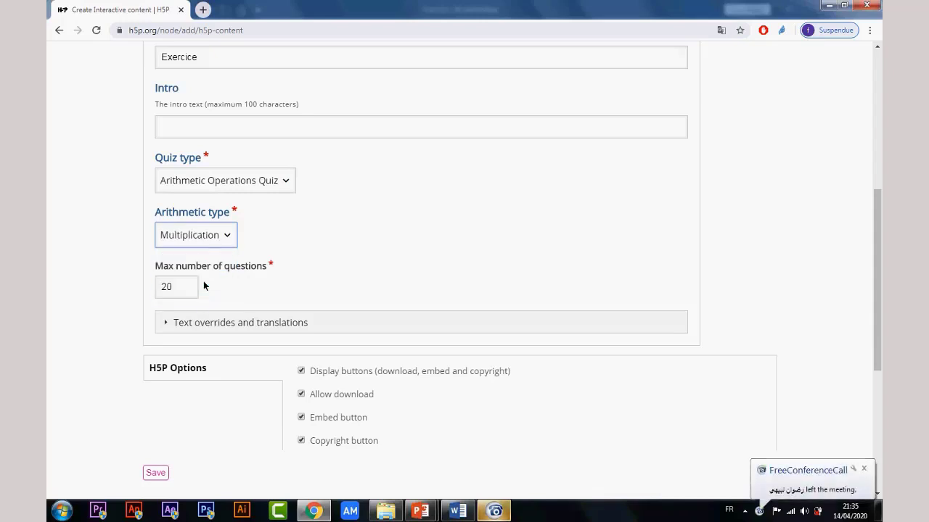
pyautogui.press('Tab')
pyautogui.doubleClick(167, 289)
pyautogui.scroll(-1, 170, 286)
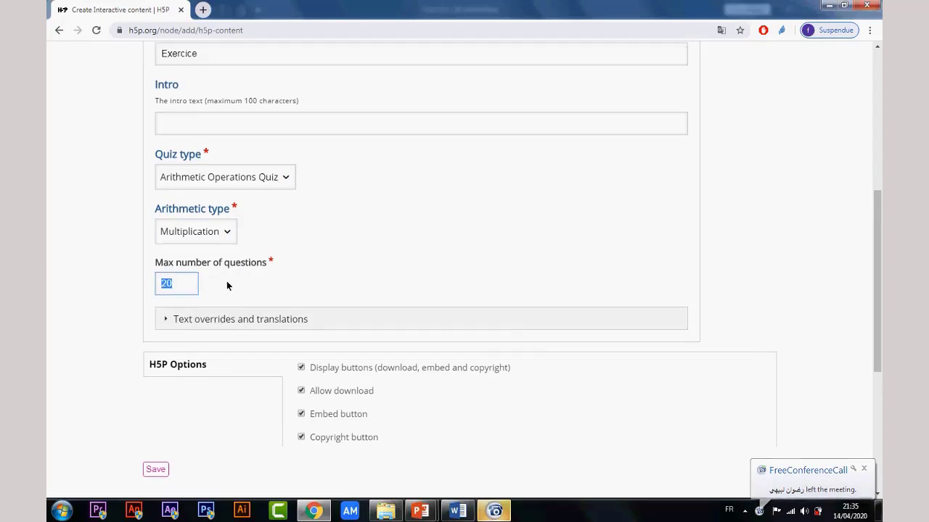
pyautogui.write('10')
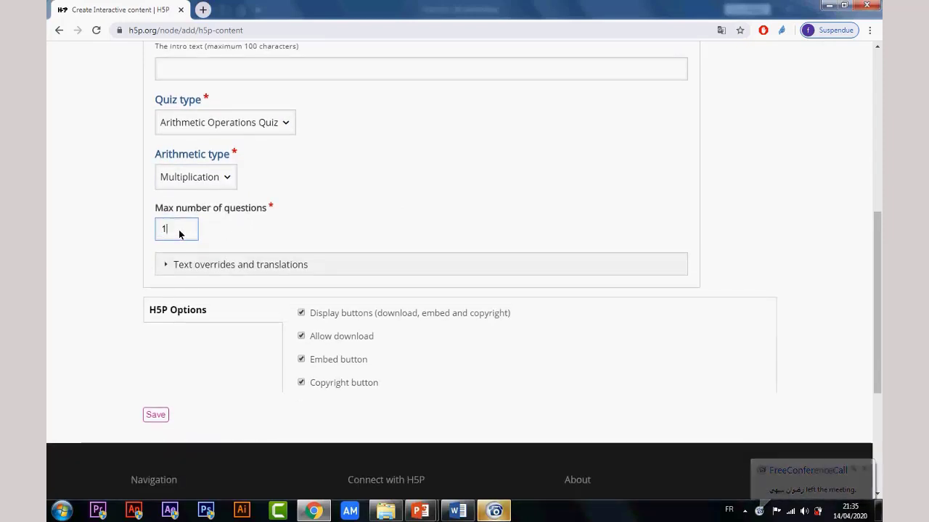
# Step: Expand the text overrides and translations, including the Arithmetic Quiz group and its Score labels
pyautogui.click(166, 265)
pyautogui.click(186, 327)
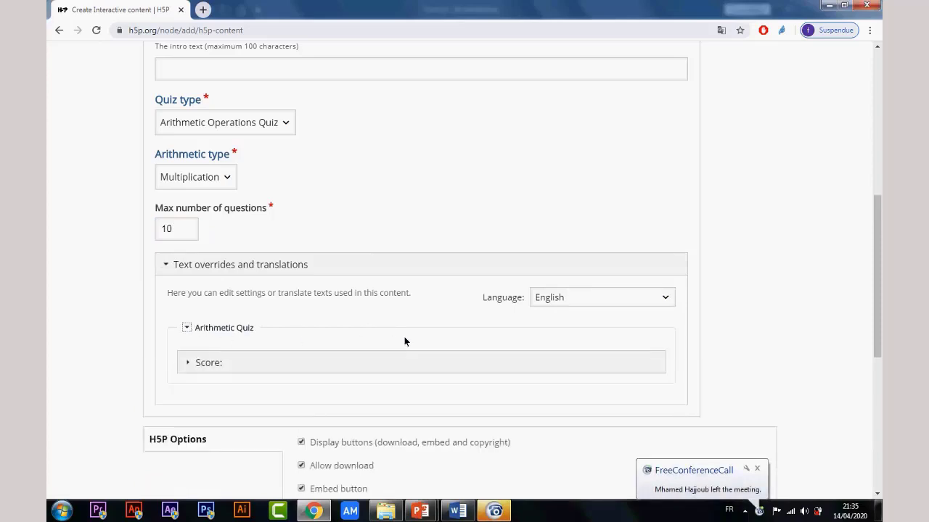
pyautogui.scroll(-3, 206, 217)
pyautogui.click(187, 188)
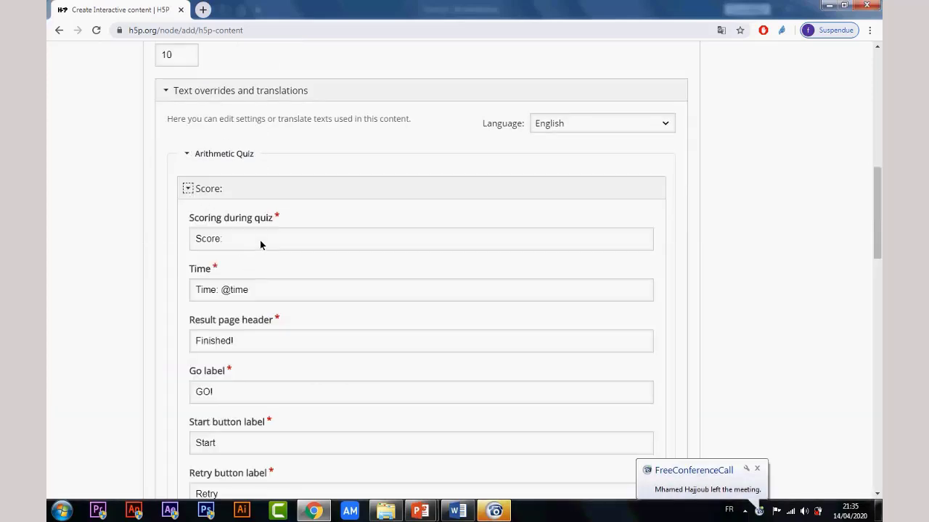
# Step: Examine the quiz's translatable texts for scoring, time, result page header and Go label
pyautogui.scroll(-1, 272, 264)
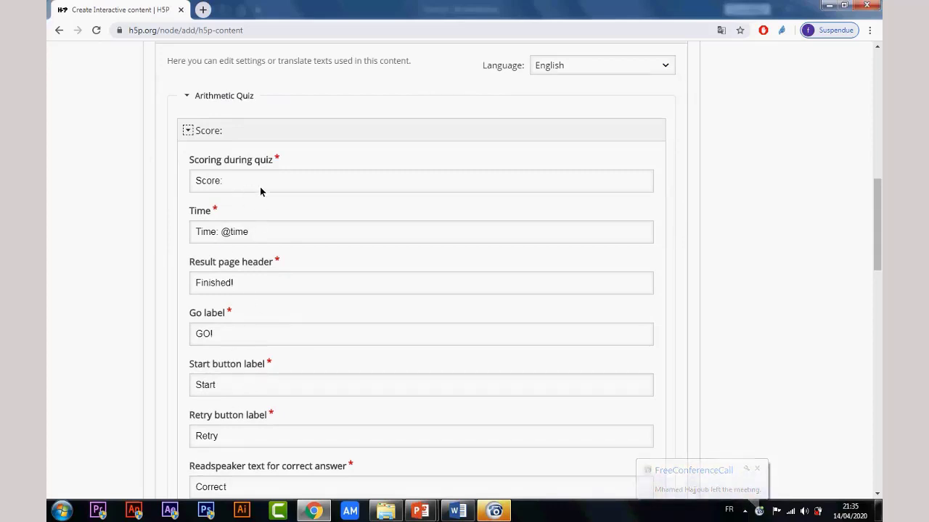
pyautogui.click(227, 182)
pyautogui.moveTo(221, 183); pyautogui.dragTo(184, 184)
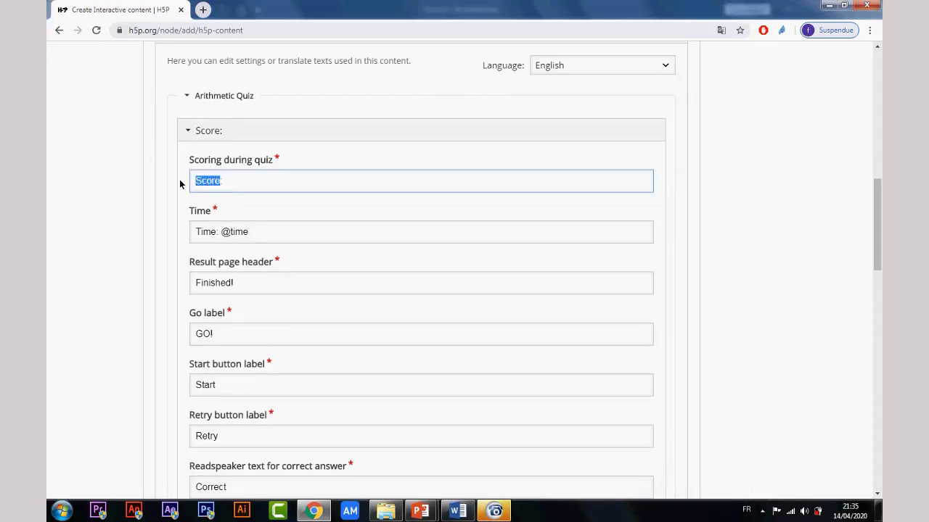
pyautogui.click(236, 180)
pyautogui.moveTo(223, 227); pyautogui.dragTo(176, 254)
pyautogui.doubleClick(240, 290)
pyautogui.click(252, 342)
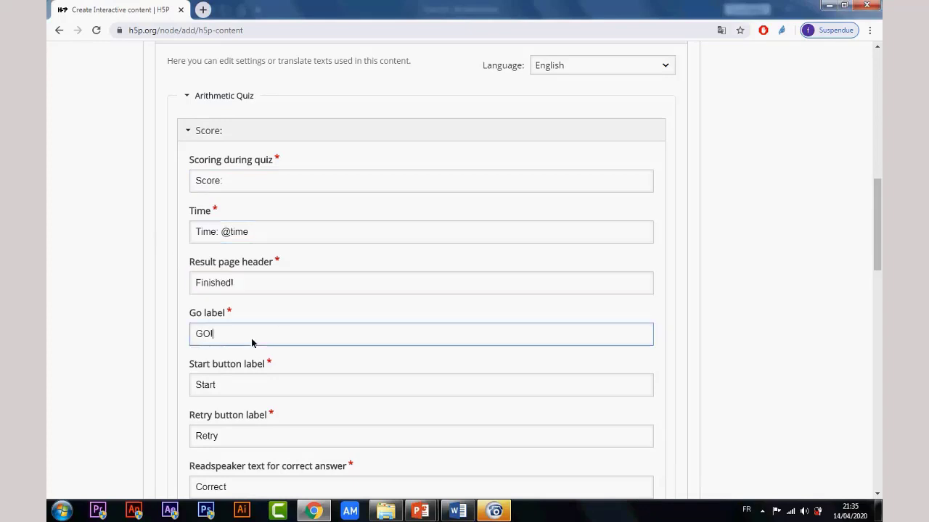
# Step: Set the Arithmetic Quiz's Start button label to "ابدأ"
pyautogui.doubleClick(251, 343)
pyautogui.doubleClick(264, 385)
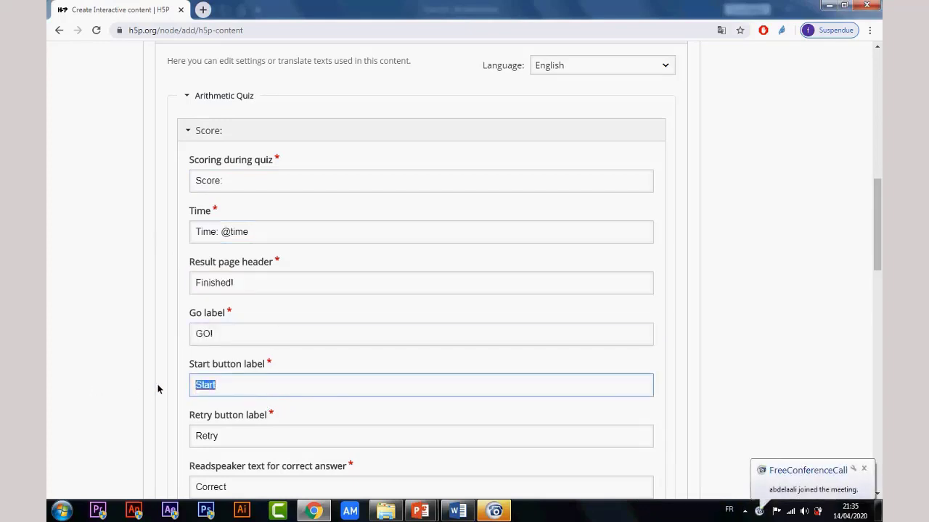
pyautogui.write('hf')
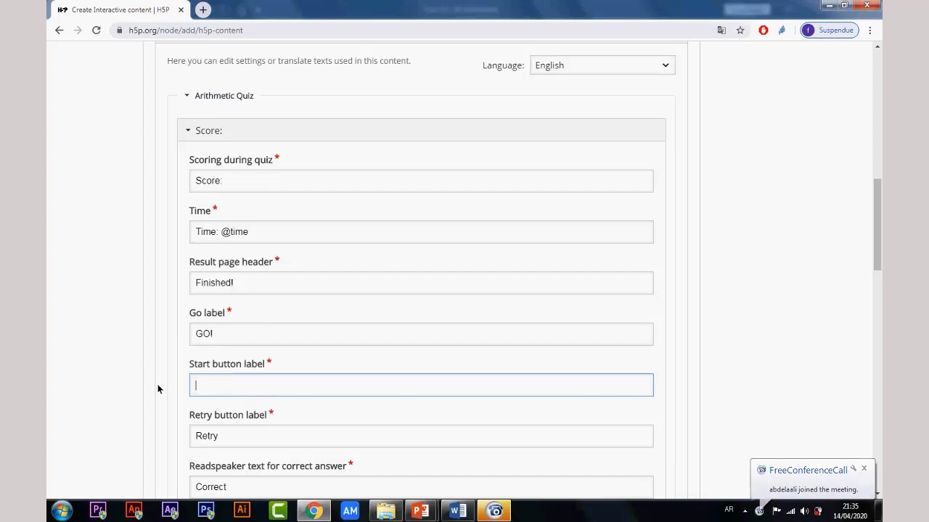
pyautogui.write('ابدأ')
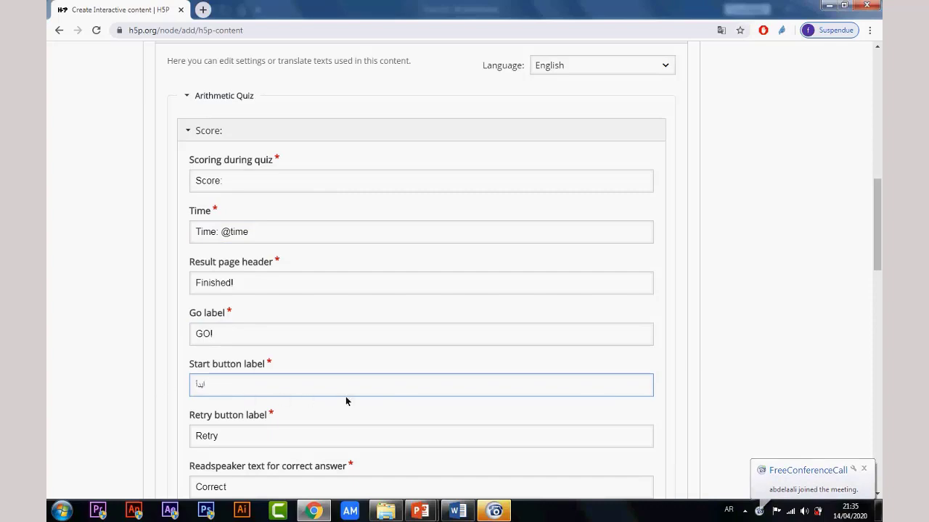
# Step: Save the Exercice quiz with its display, download, embed and copyright options left on
pyautogui.scroll(-2, 381, 401)
pyautogui.scroll(-6, 381, 401)
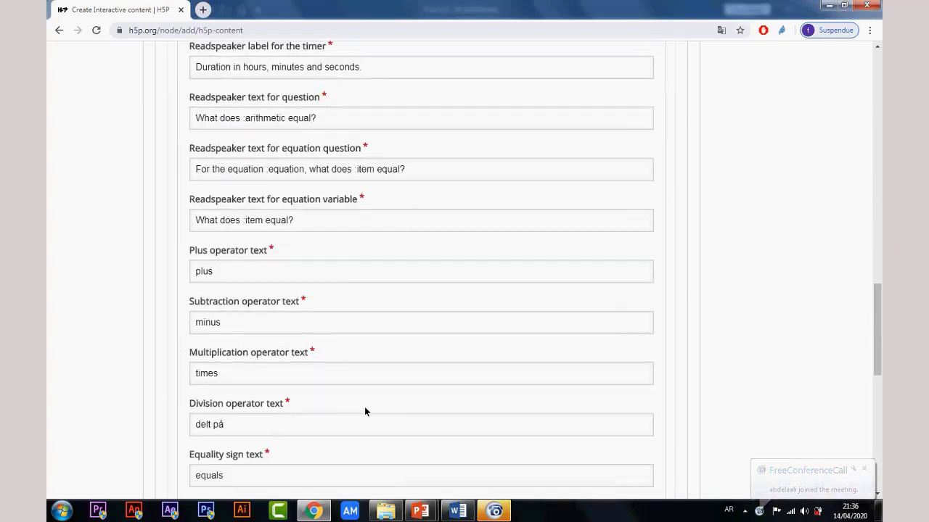
pyautogui.scroll(-4, 331, 368)
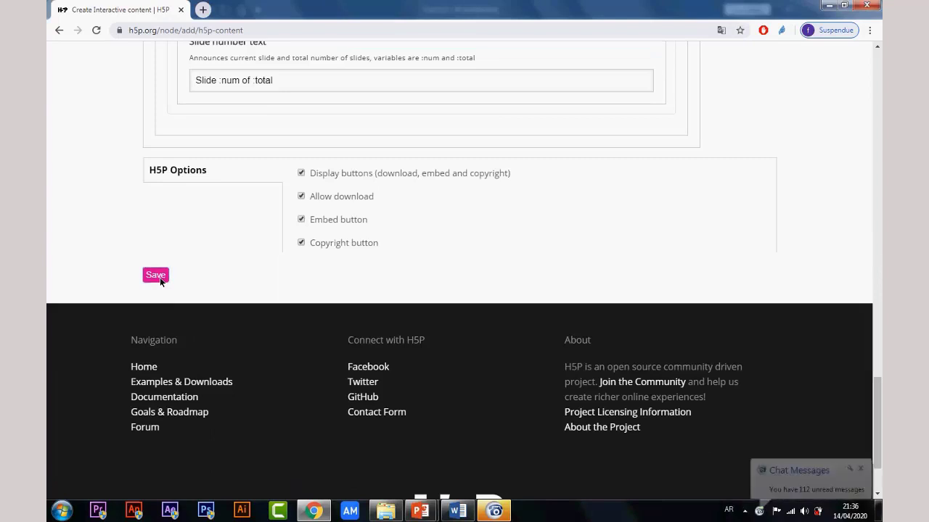
pyautogui.click(158, 275)
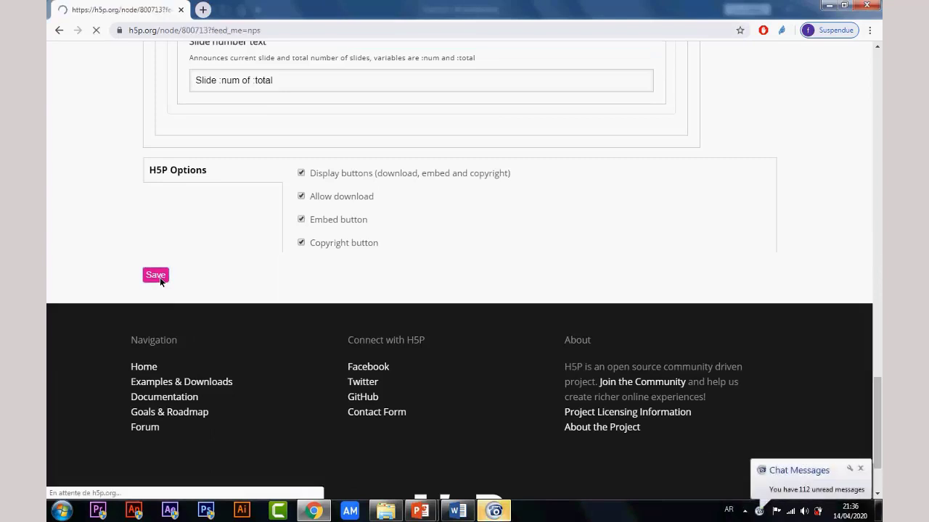
# Step: Start the saved quiz and answer 18 for 6 × 3 and 42 for 6 × 6
pyautogui.scroll(-2, 352, 290)
pyautogui.scroll(-1, 352, 289)
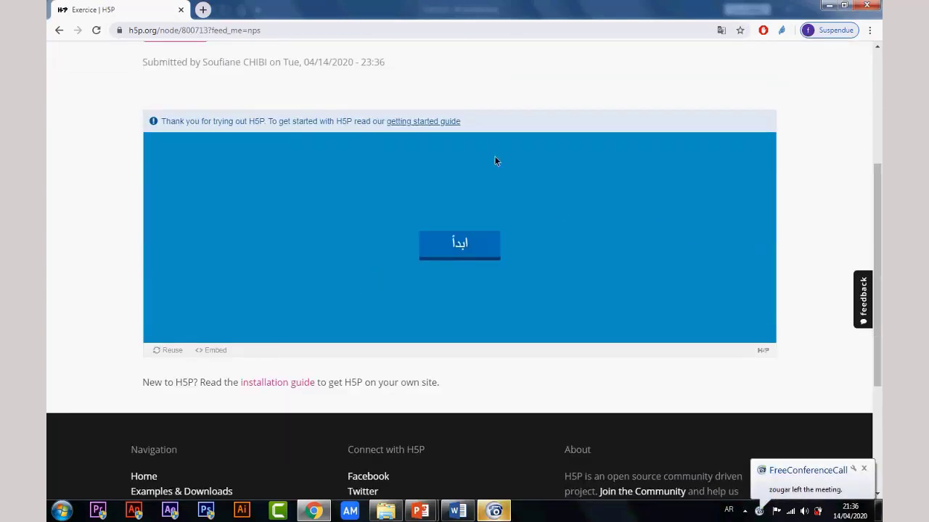
pyautogui.click(463, 251)
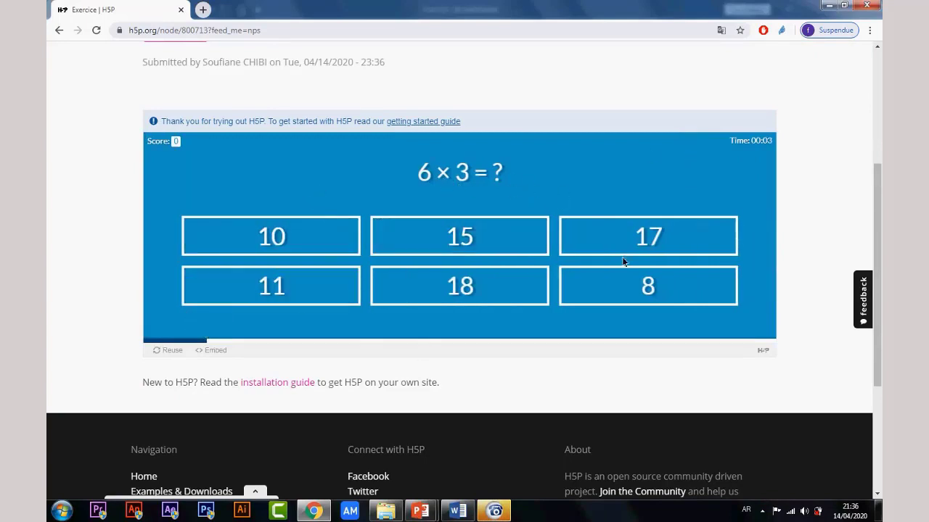
pyautogui.click(449, 283)
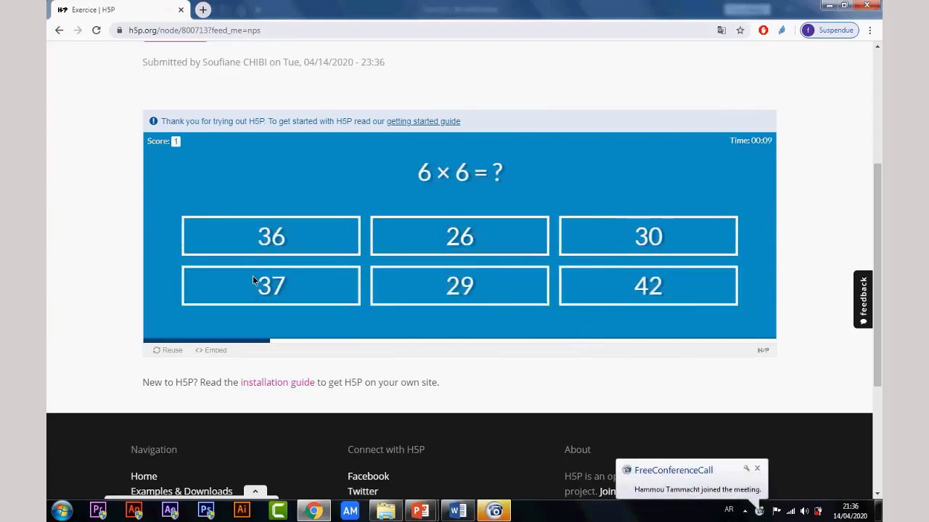
pyautogui.click(663, 294)
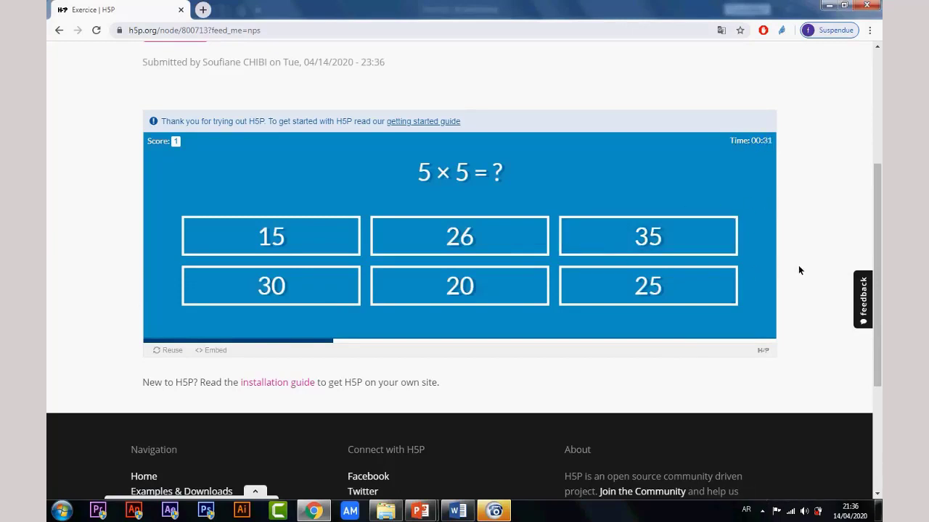
# Step: Open the account's list of created contents and look through its titles
pyautogui.scroll(-2, 443, 340)
pyautogui.scroll(5, 446, 337)
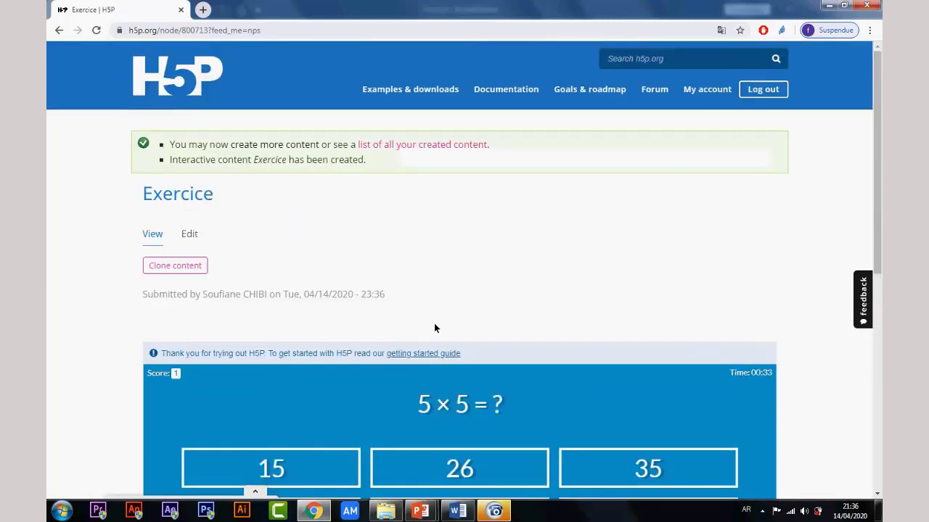
pyautogui.click(706, 88)
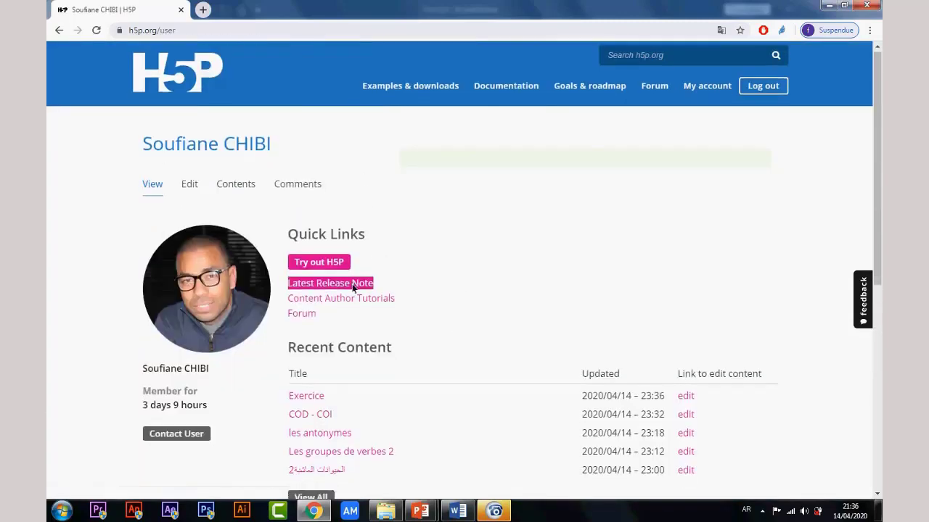
pyautogui.scroll(-3, 353, 283)
pyautogui.scroll(4, 412, 275)
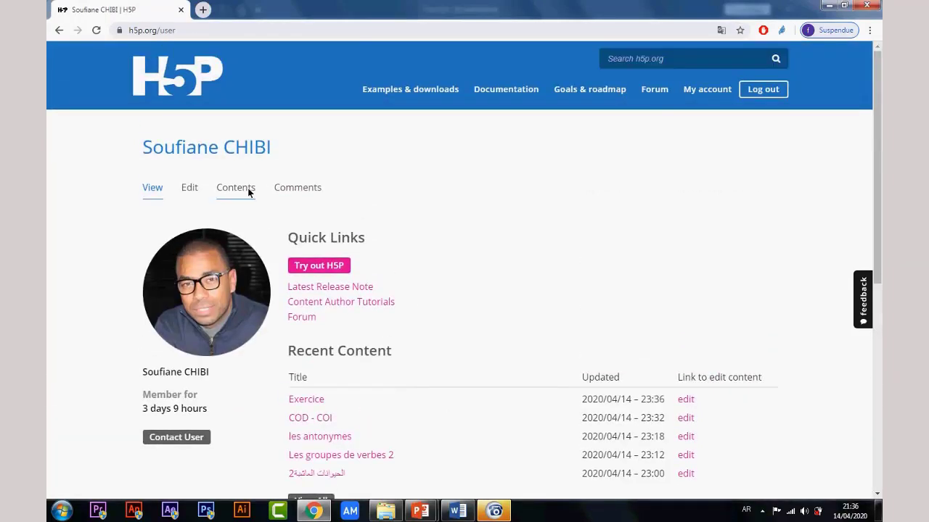
pyautogui.click(249, 191)
pyautogui.scroll(-3, 483, 274)
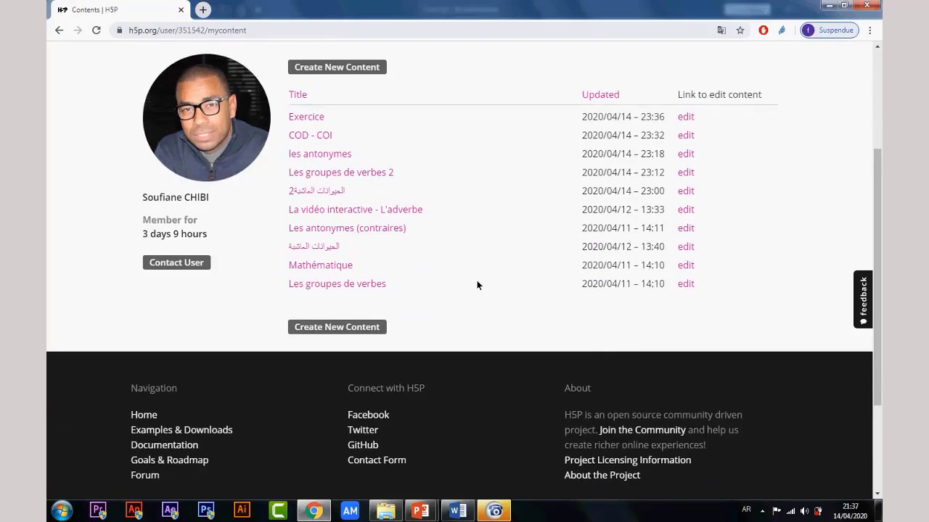
pyautogui.scroll(2, 477, 283)
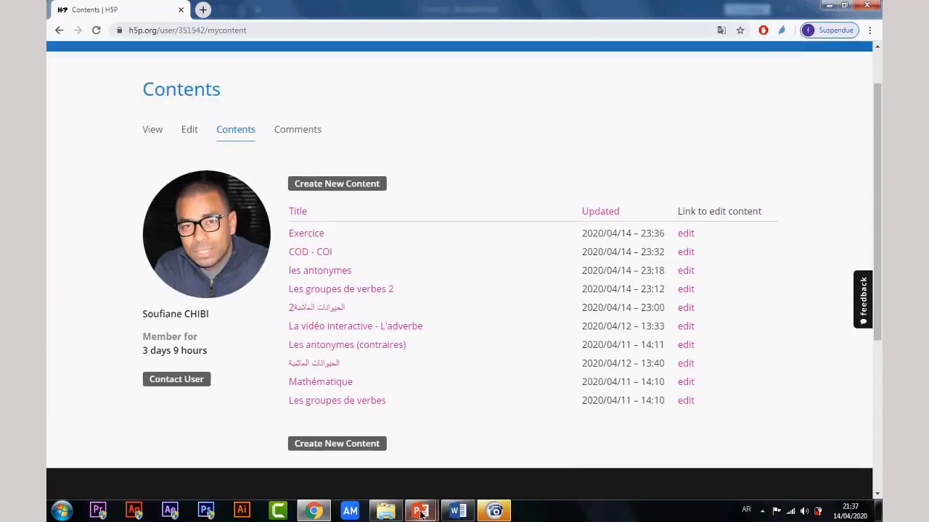
# Step: Switch to the Présentation H5P slide in PowerPoint and follow its Vidéos Draa Tafilalet link
pyautogui.click(421, 512)
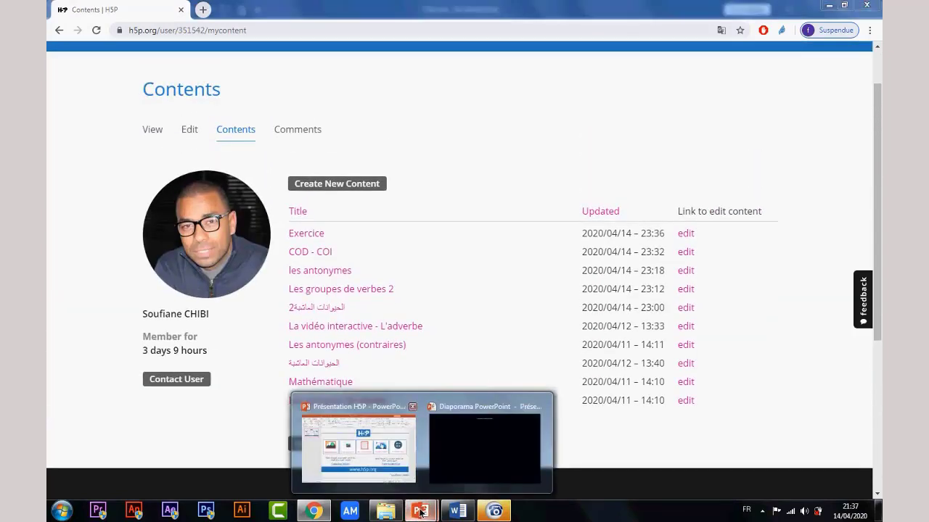
pyautogui.click(379, 464)
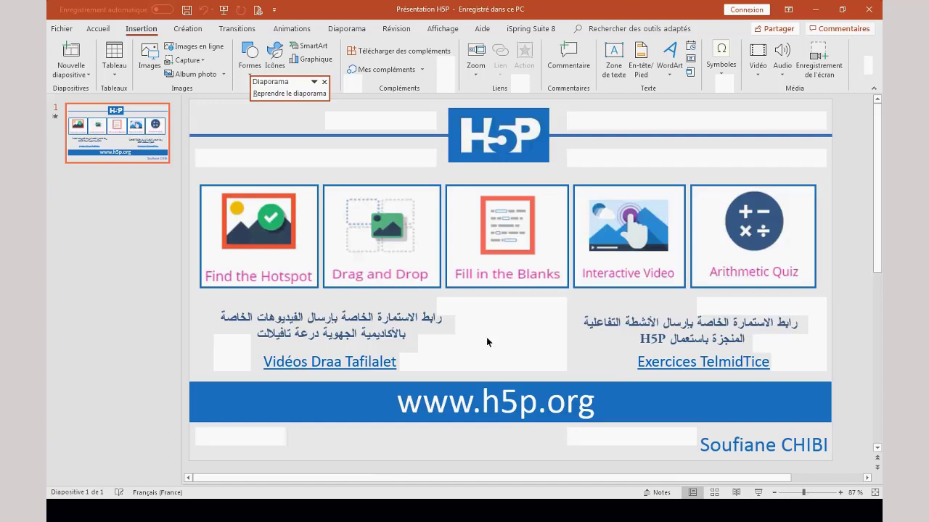
pyautogui.keyDown('ctrl'); pyautogui.click(340, 364); pyautogui.keyUp('ctrl')
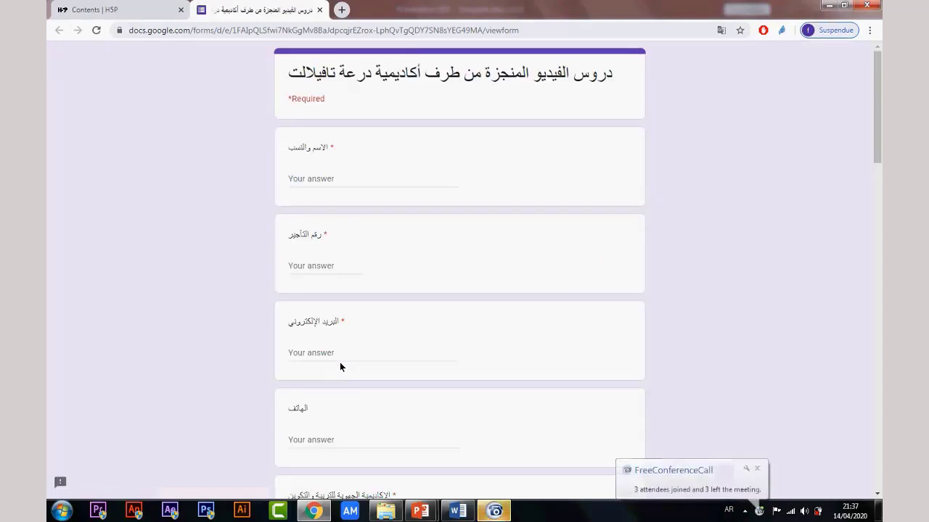
# Step: Examine the video lesson submission form's title and its fields for personal details and regional academy
pyautogui.scroll(-2, 498, 230)
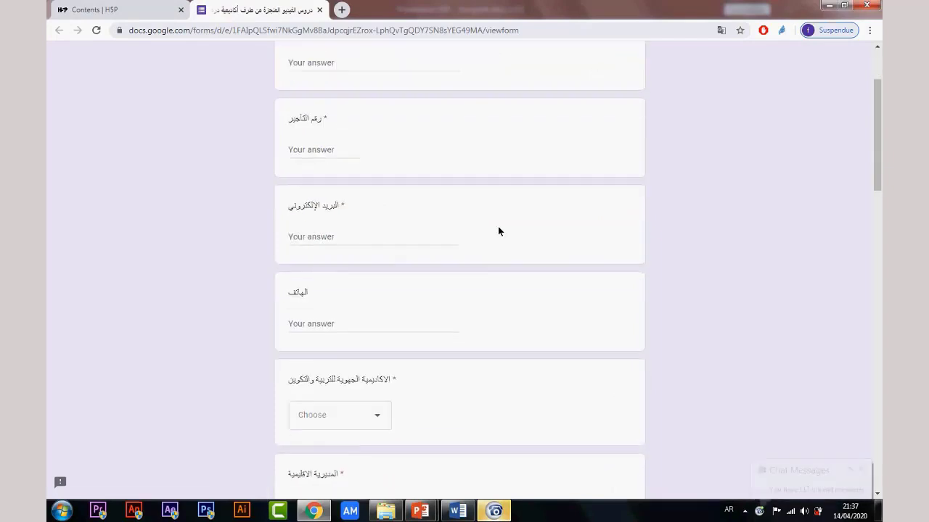
pyautogui.scroll(2, 394, 156)
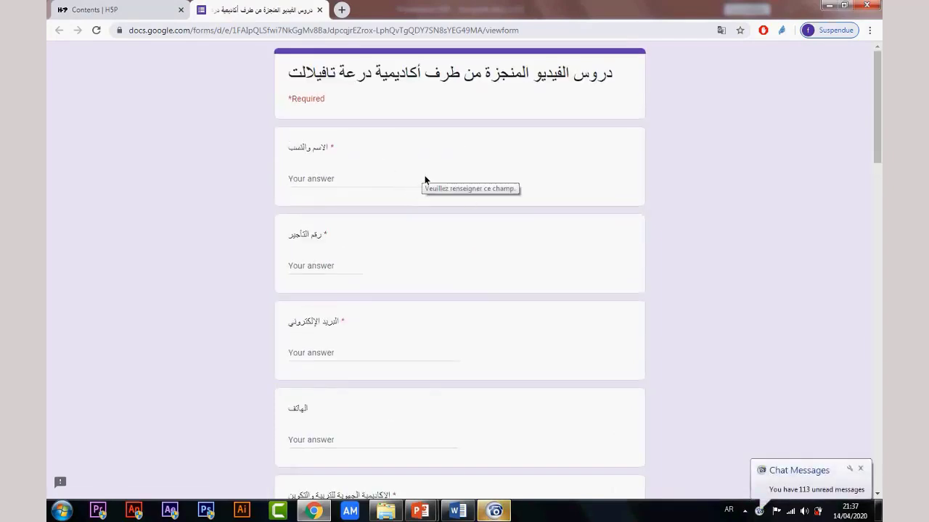
pyautogui.scroll(-2, 493, 189)
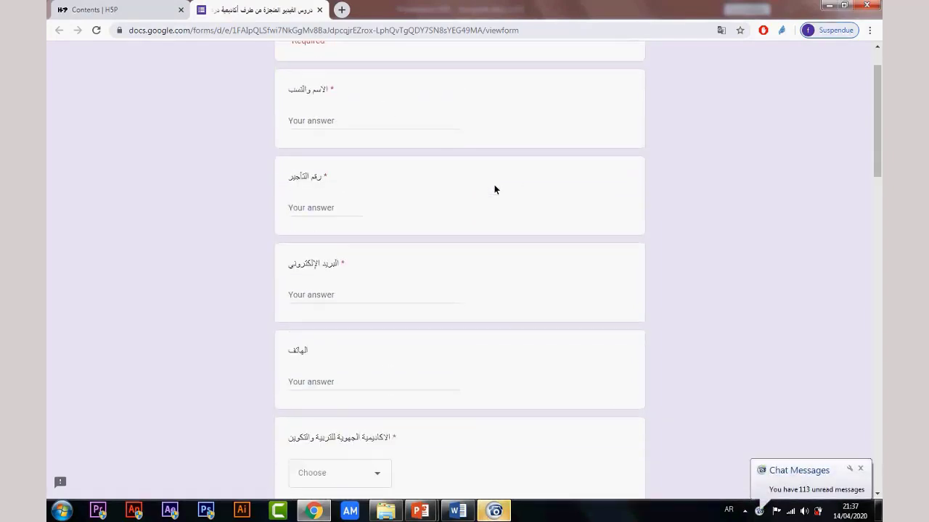
pyautogui.scroll(2, 474, 186)
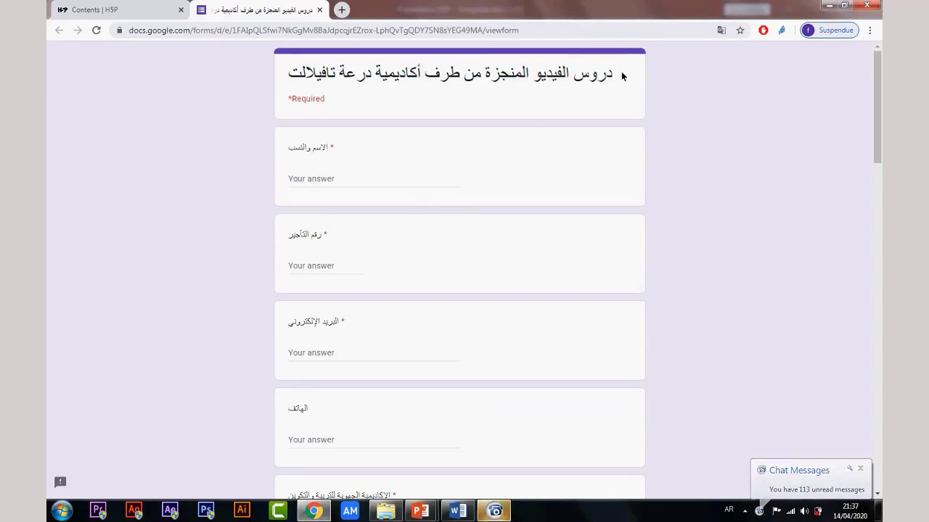
pyautogui.moveTo(622, 72); pyautogui.dragTo(432, 166)
pyautogui.scroll(-2, 432, 163)
pyautogui.scroll(2, 432, 163)
pyautogui.scroll(-2, 436, 167)
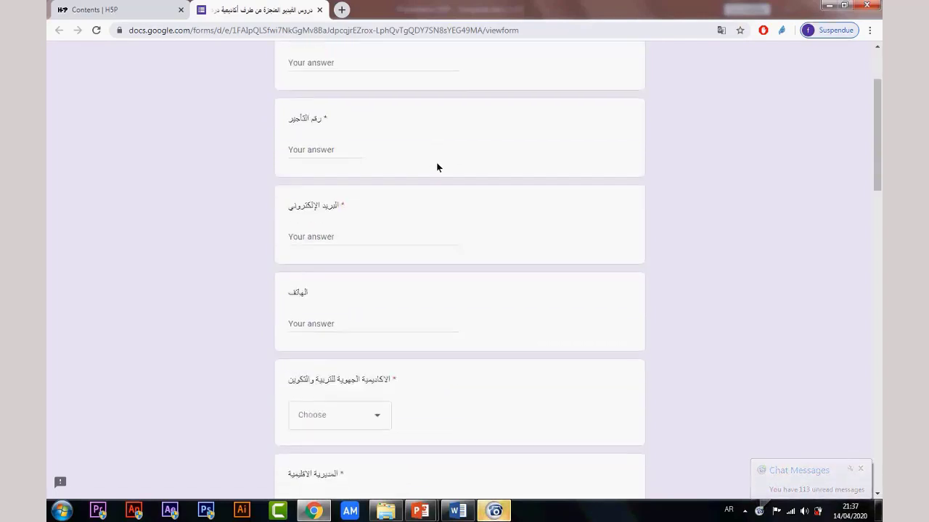
pyautogui.scroll(2, 436, 166)
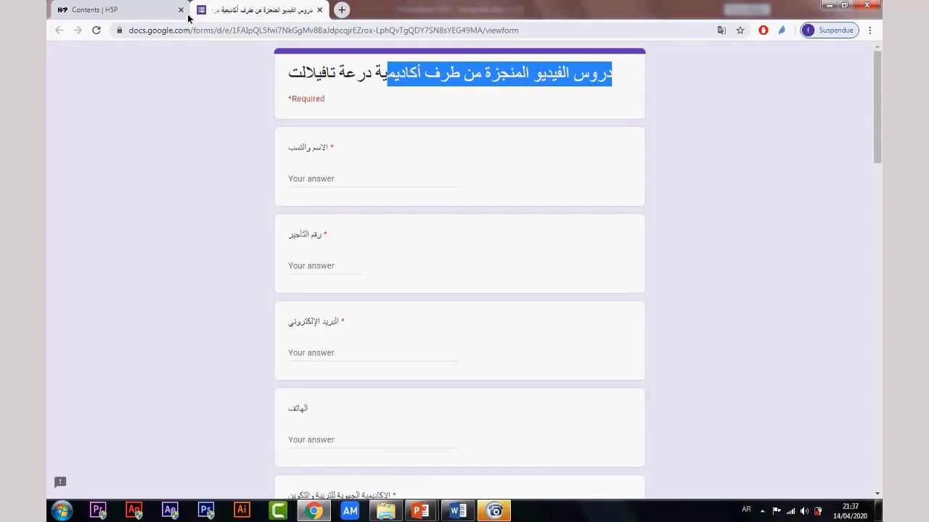
pyautogui.click(127, 13)
pyautogui.click(247, 13)
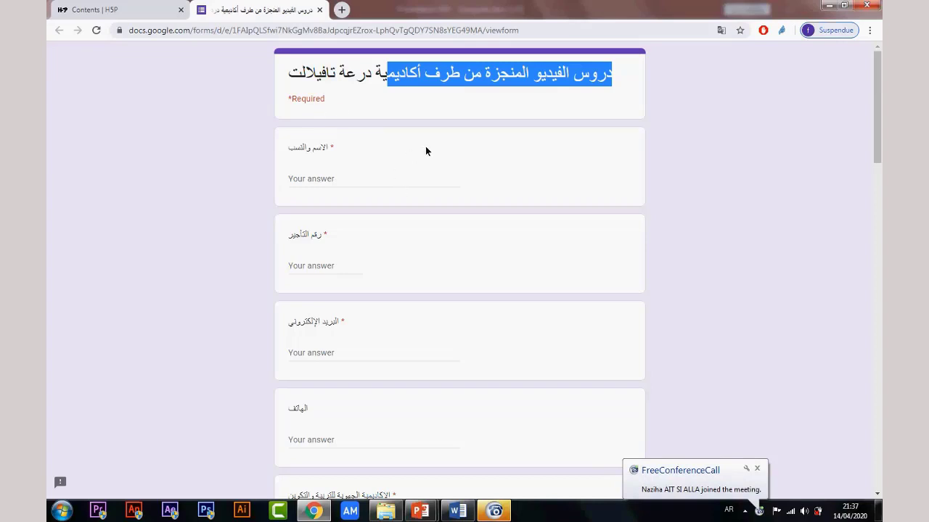
pyautogui.scroll(-2, 465, 181)
pyautogui.scroll(2, 501, 209)
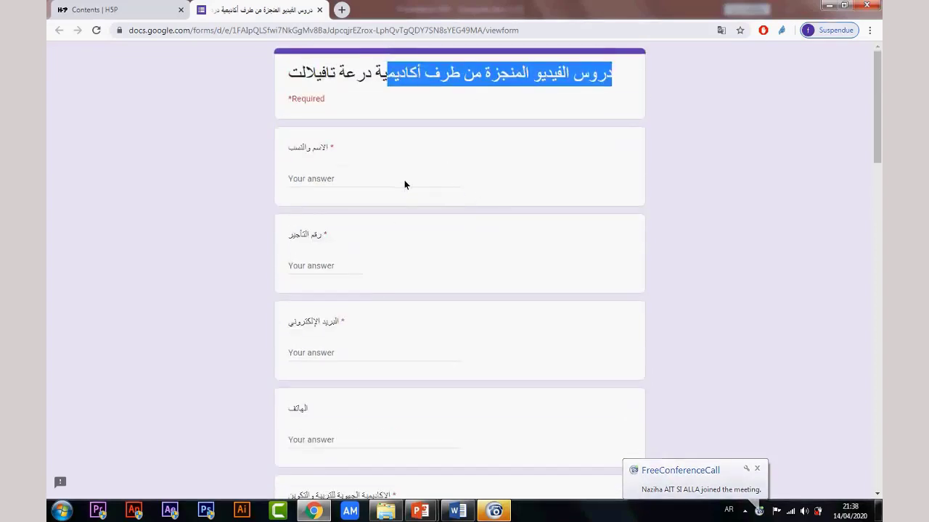
pyautogui.scroll(-1, 404, 179)
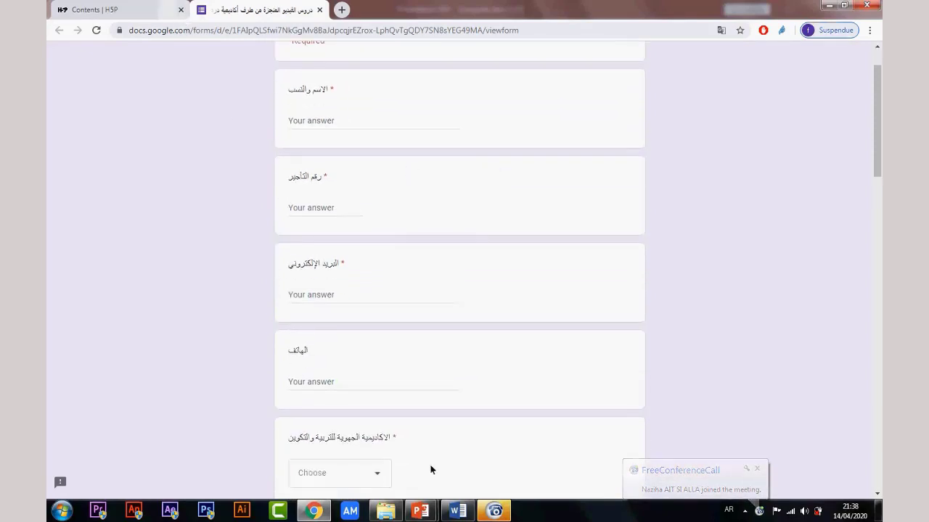
# Step: Return to the PowerPoint slide, leaving the ended slideshow, and follow the Exercices TelmidTice link
pyautogui.moveTo(421, 511)
pyautogui.click(483, 449)
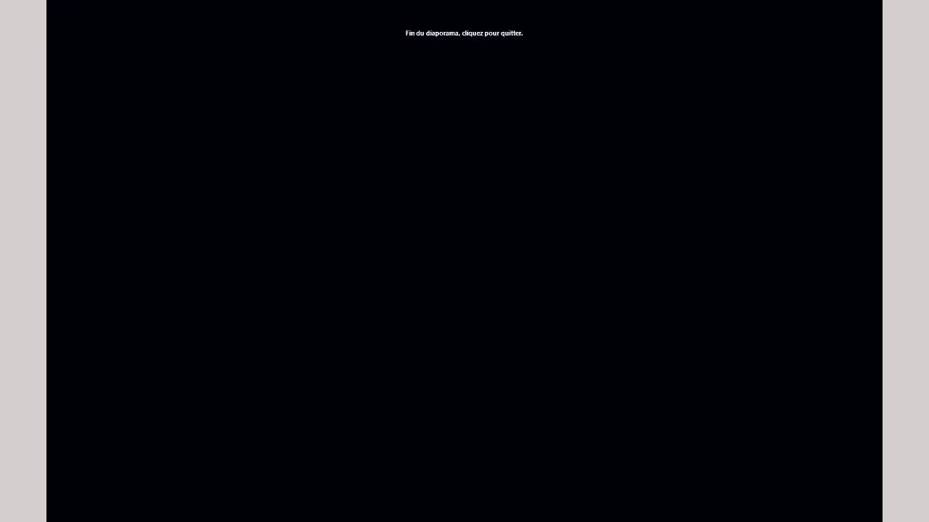
pyautogui.click(322, 478)
pyautogui.click(422, 512)
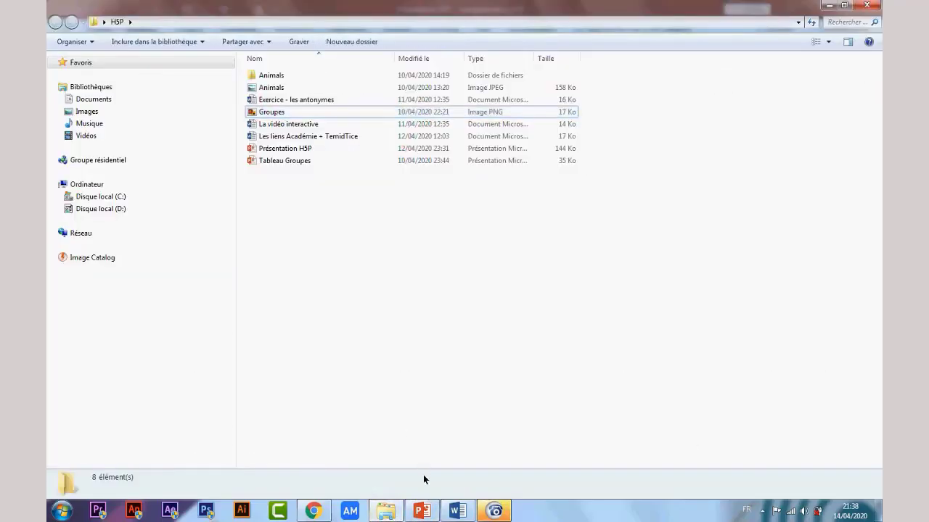
pyautogui.click(422, 512)
pyautogui.click(686, 368)
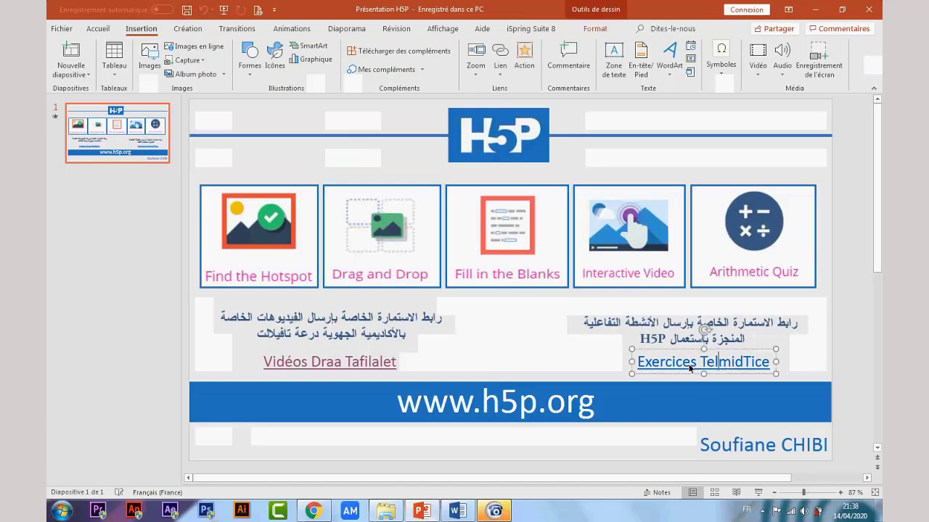
pyautogui.press('Tab')
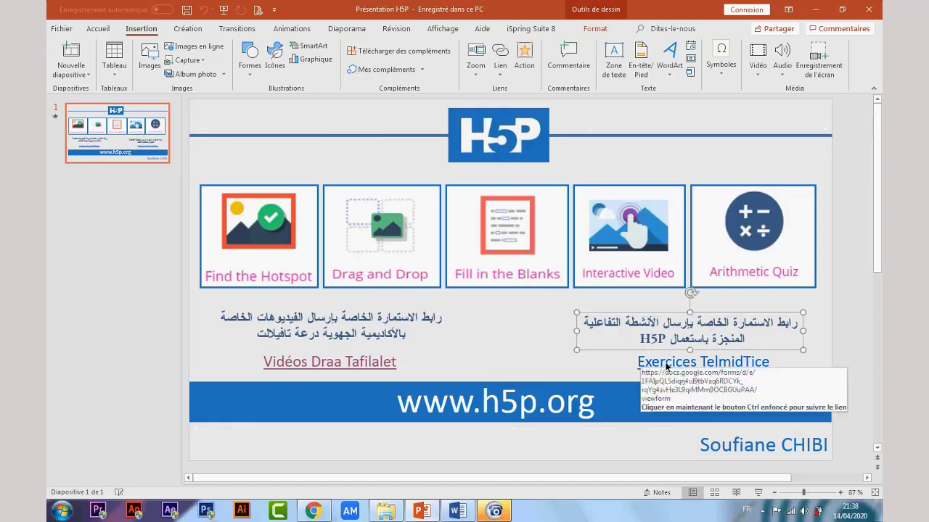
pyautogui.keyDown('ctrl'); pyautogui.click(662, 362); pyautogui.keyUp('ctrl')
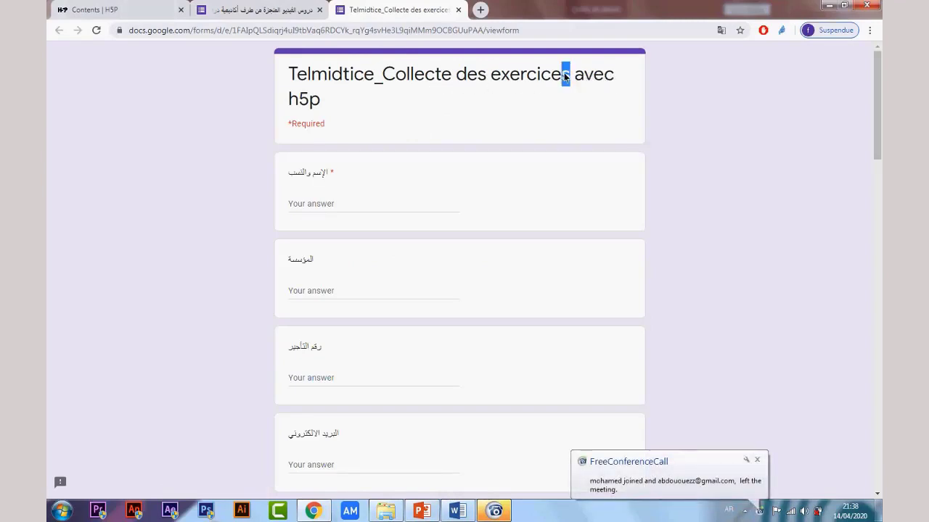
# Step: Examine the Telmidtice exercise collection form's title, personal detail fields, and academy, cycle and level choices
pyautogui.moveTo(564, 73); pyautogui.dragTo(373, 83)
pyautogui.moveTo(289, 75); pyautogui.dragTo(425, 108)
pyautogui.click(487, 115)
pyautogui.scroll(-1, 346, 219)
pyautogui.scroll(1, 377, 222)
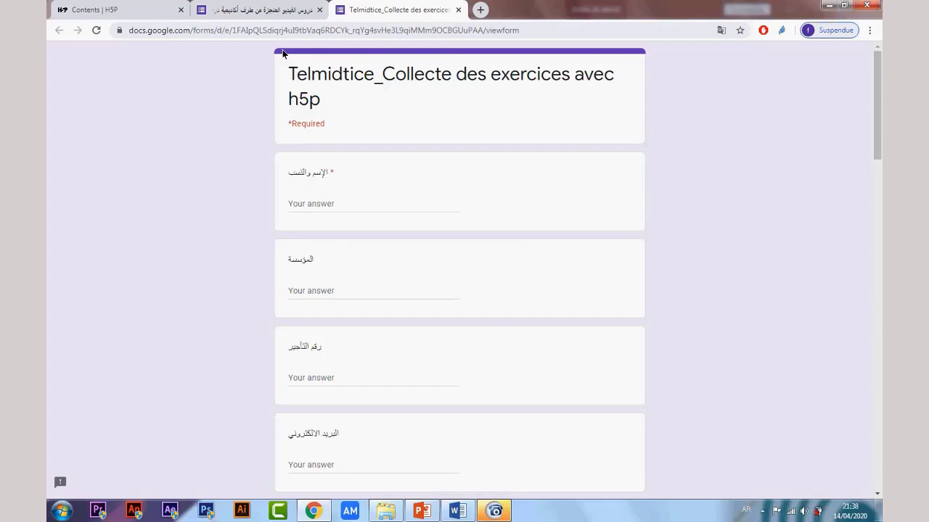
pyautogui.scroll(-6, 443, 302)
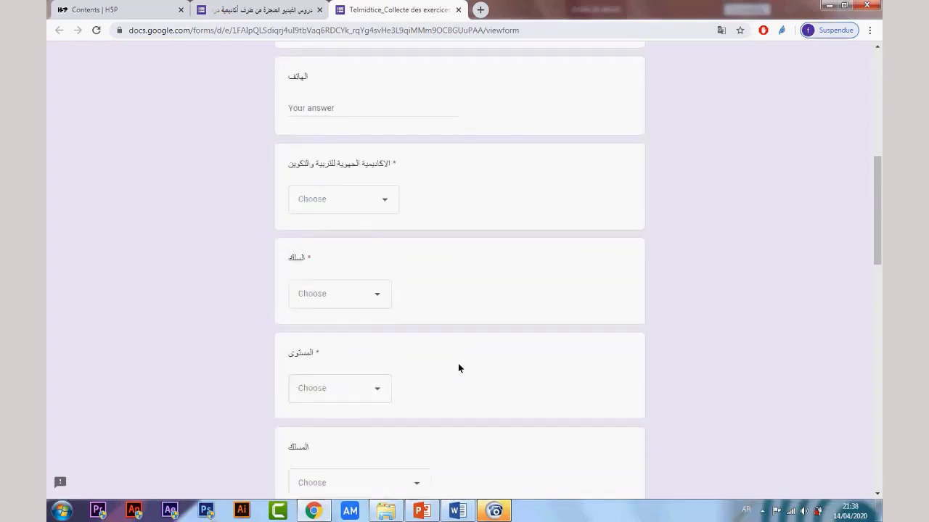
pyautogui.scroll(6, 458, 369)
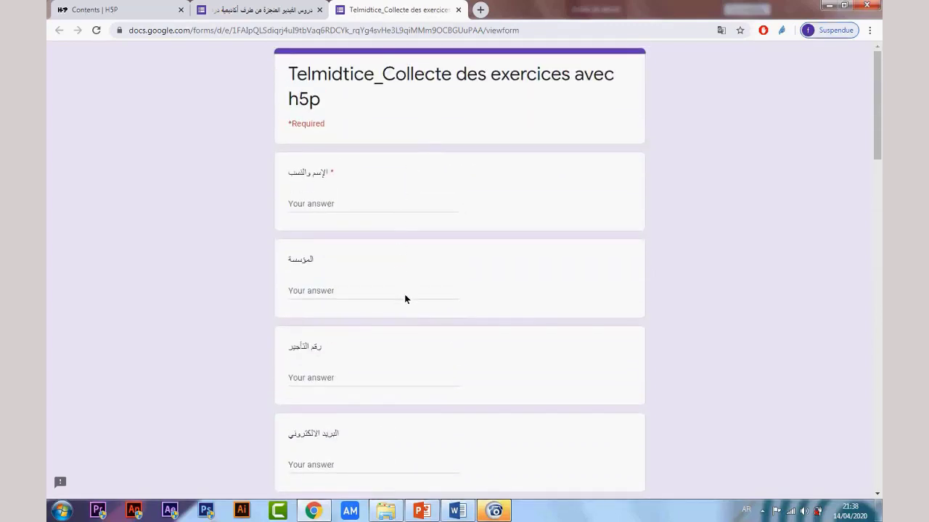
# Step: Examine the Telmidtice form's cycle, level, track, subject, unit, week and lesson title fields, down to the telmidtice video link field
pyautogui.scroll(-4, 405, 299)
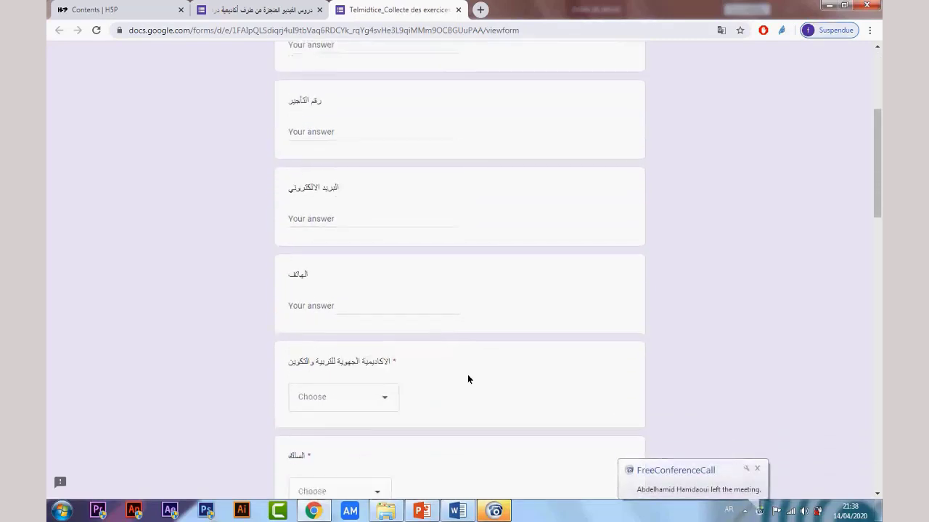
pyautogui.scroll(-5, 468, 379)
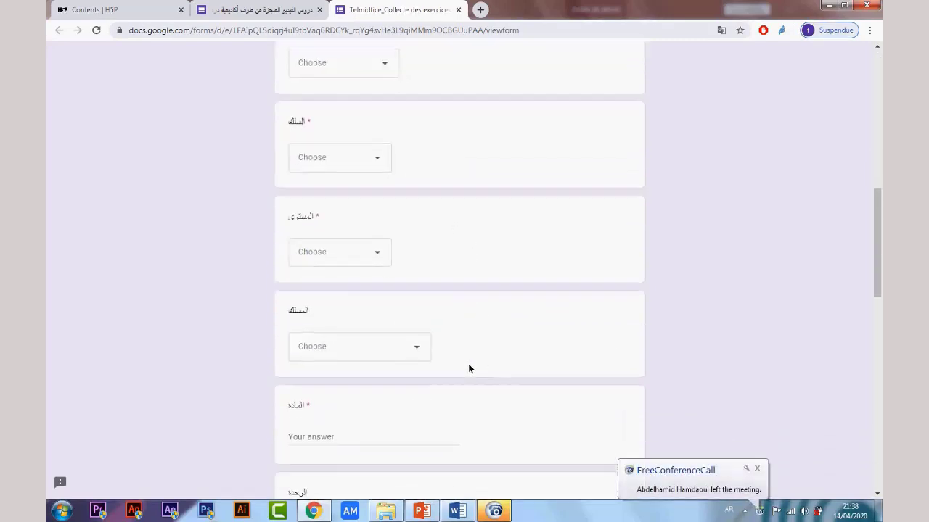
pyautogui.scroll(-2, 458, 363)
pyautogui.scroll(-3, 458, 371)
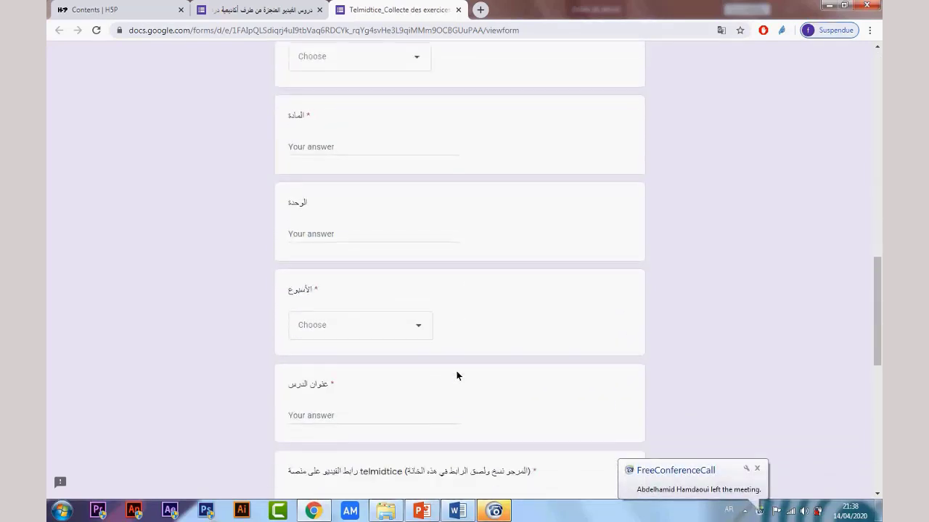
pyautogui.scroll(-3, 457, 370)
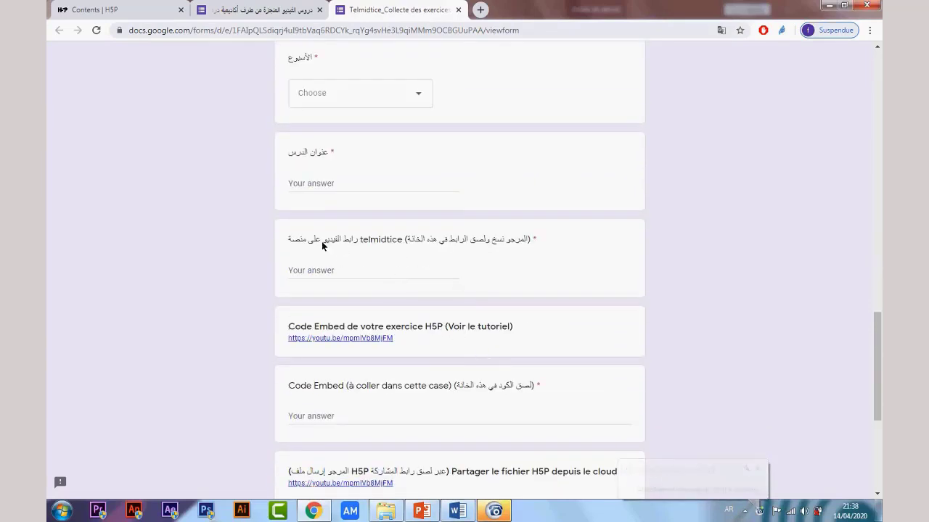
pyautogui.moveTo(362, 240)
pyautogui.mouseDown()
pyautogui.moveTo(389, 239)
pyautogui.moveTo(361, 240)
pyautogui.mouseUp()
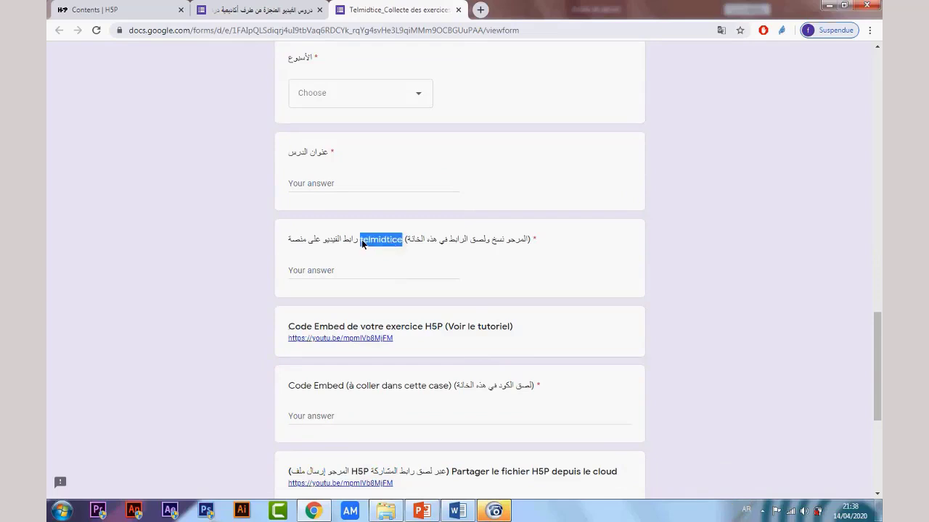
pyautogui.click(341, 278)
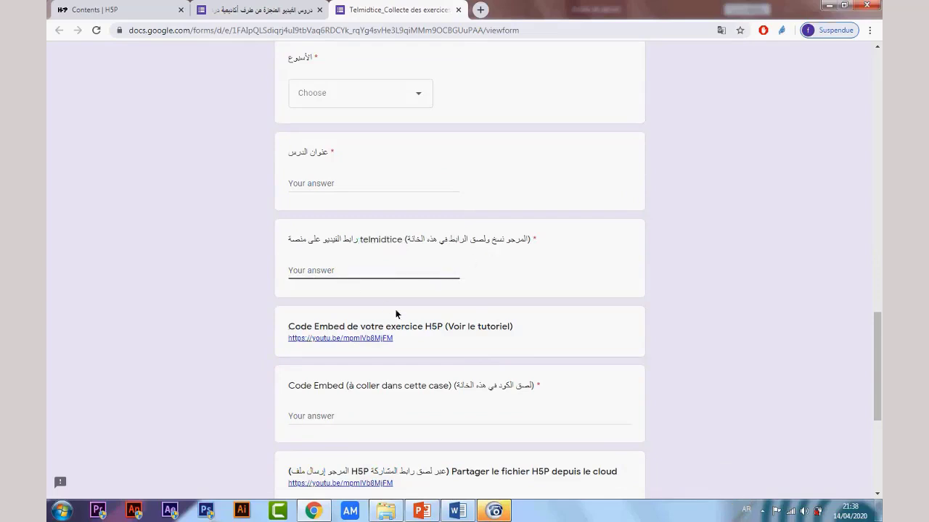
# Step: Examine the form's Code Embed field, the H5P file sharing link field and the remarks field
pyautogui.scroll(-3, 402, 315)
pyautogui.click(338, 301)
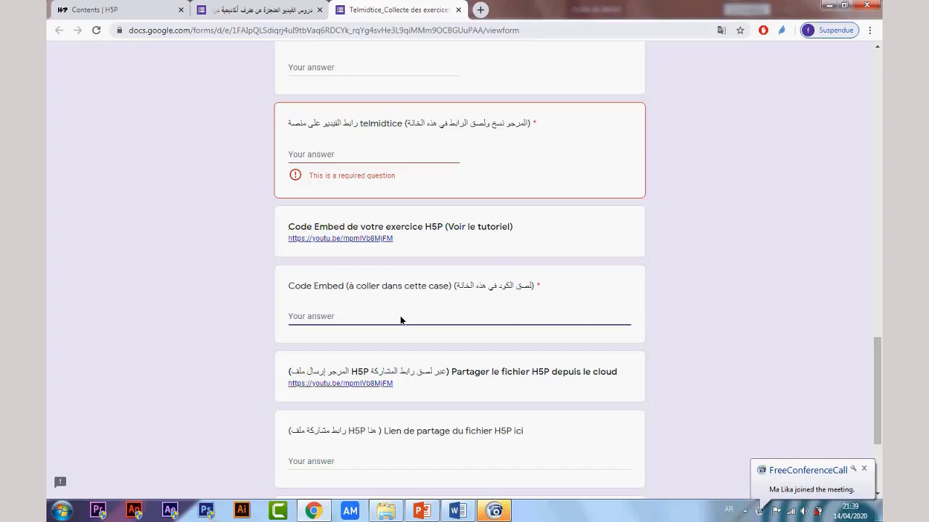
pyautogui.scroll(-1, 427, 340)
pyautogui.scroll(-1, 428, 339)
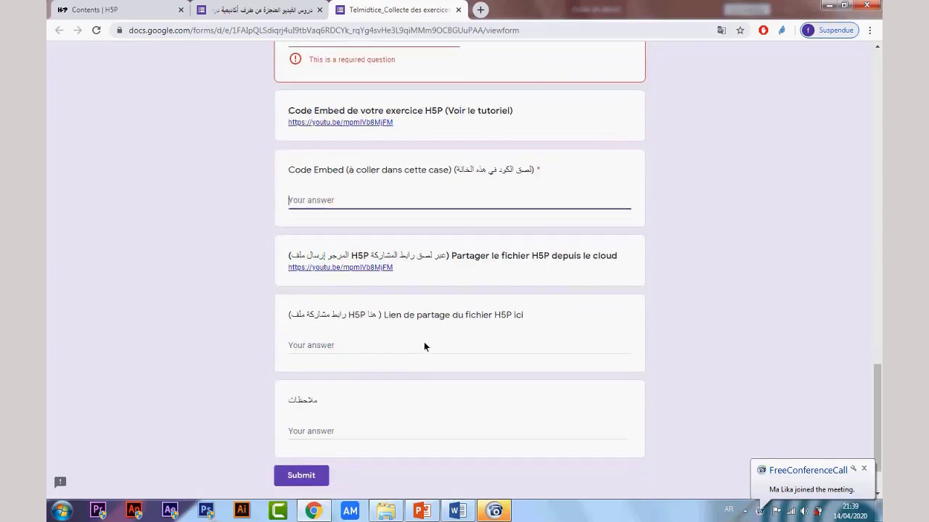
pyautogui.click(344, 357)
pyautogui.moveTo(524, 333); pyautogui.dragTo(386, 333)
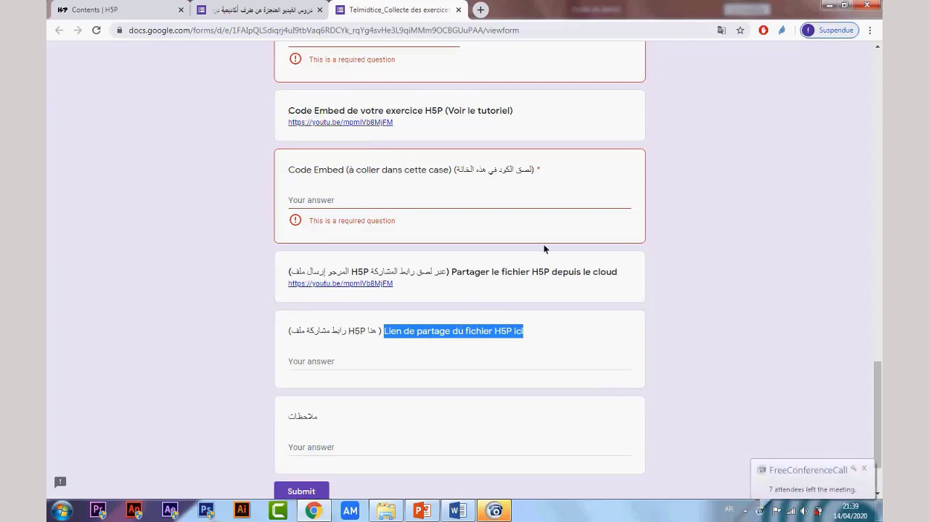
pyautogui.click(357, 369)
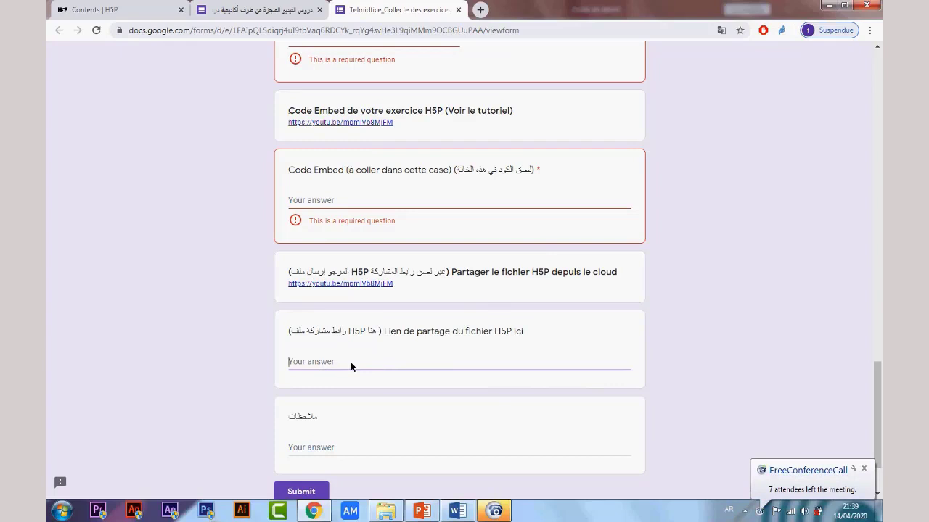
pyautogui.click(341, 444)
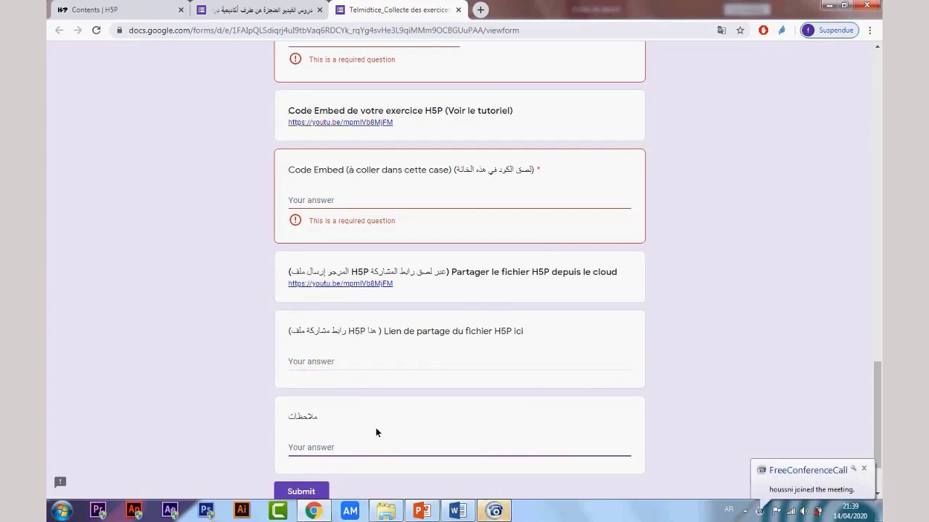
pyautogui.scroll(1, 381, 415)
pyautogui.click(377, 257)
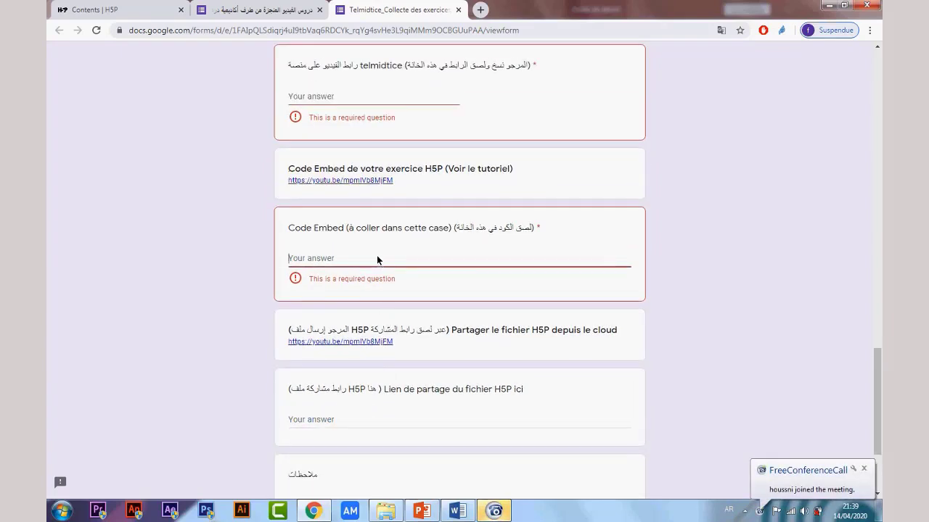
pyautogui.click(333, 418)
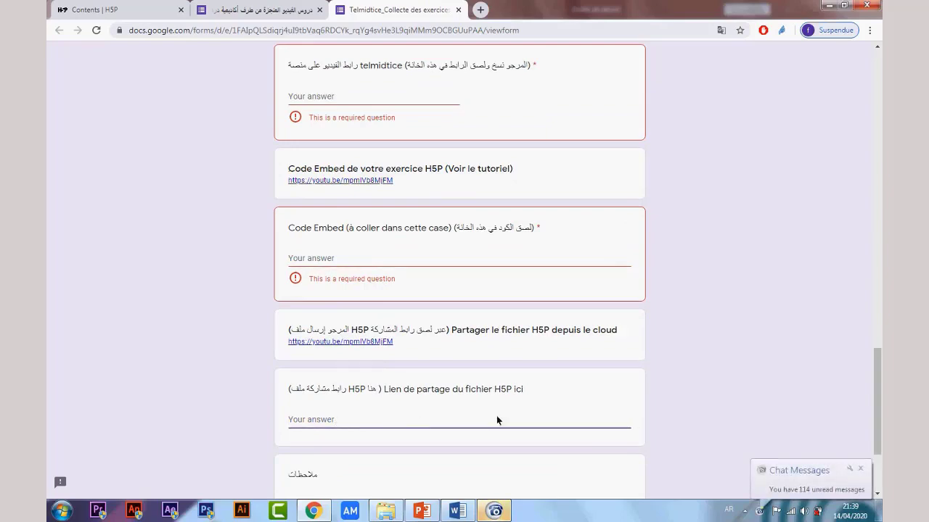
# Step: Return to the H5P contents list and open the les antonymes exercise
pyautogui.click(316, 512)
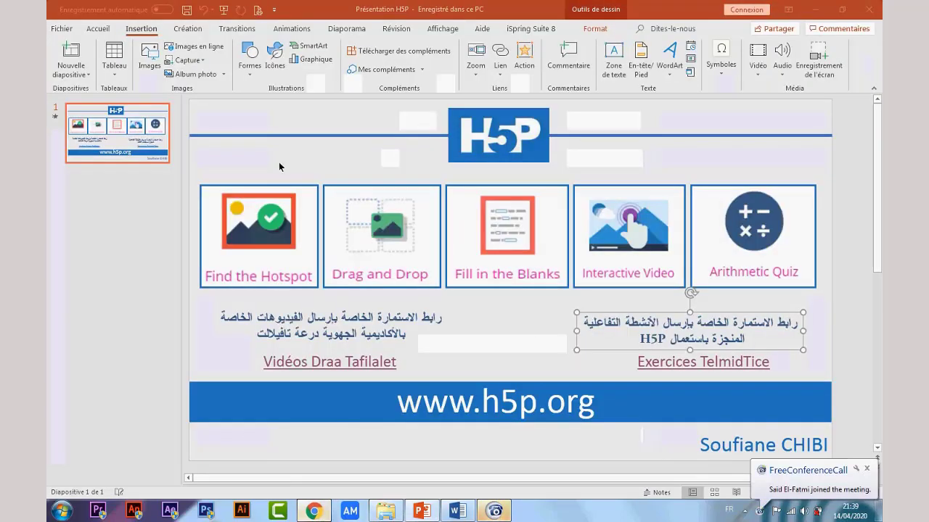
pyautogui.click(315, 513)
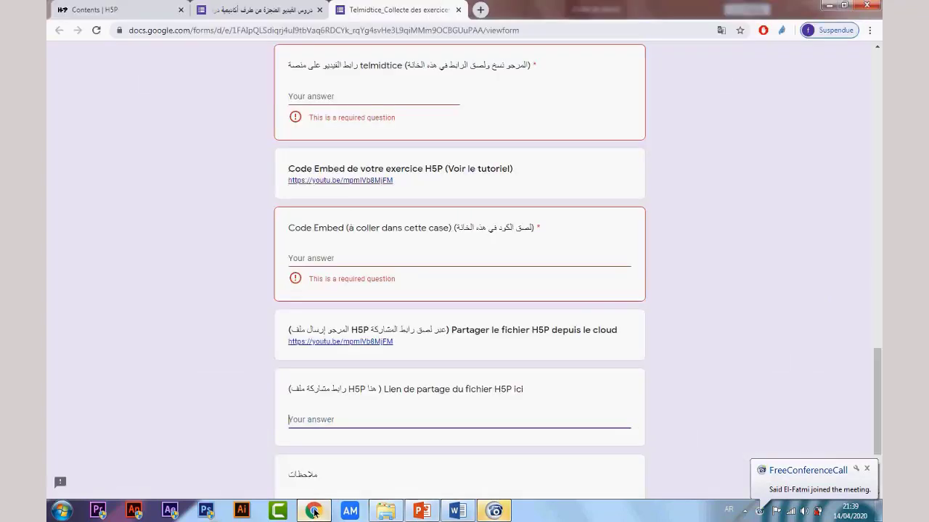
pyautogui.click(134, 10)
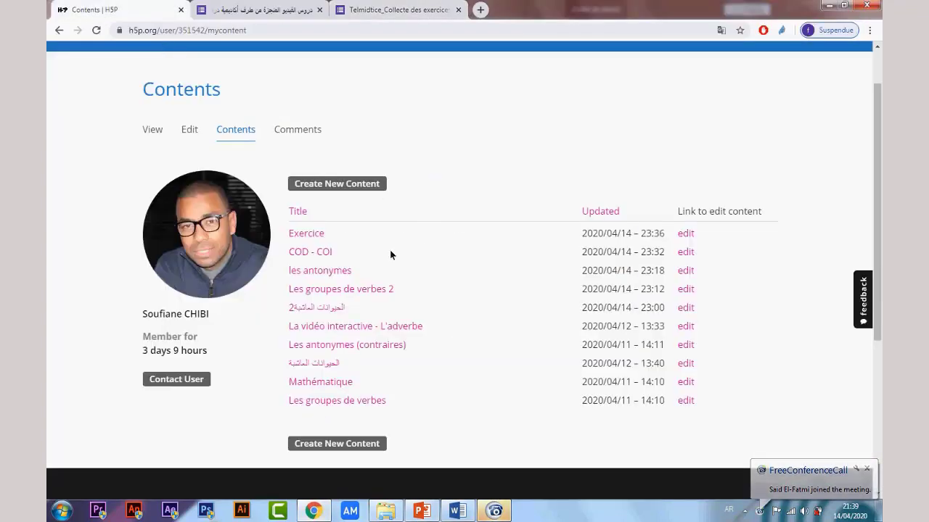
pyautogui.click(327, 272)
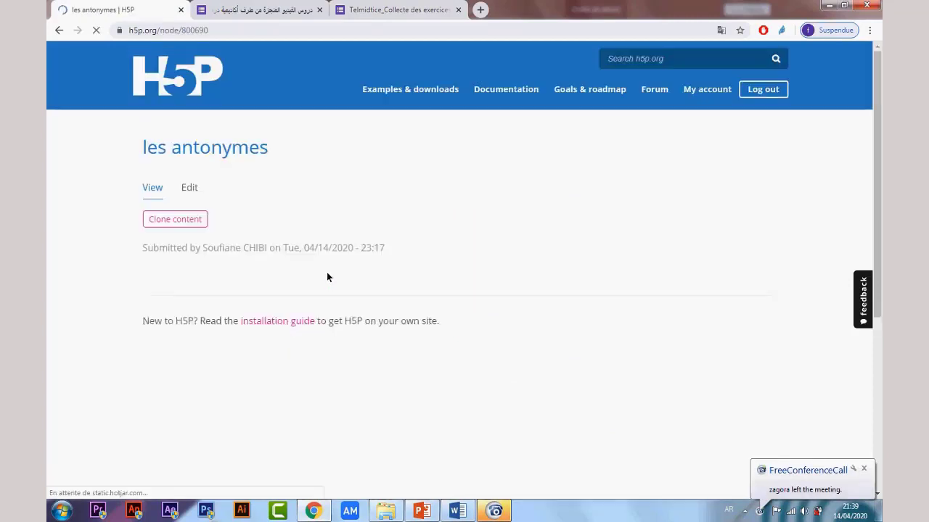
pyautogui.scroll(-1, 323, 268)
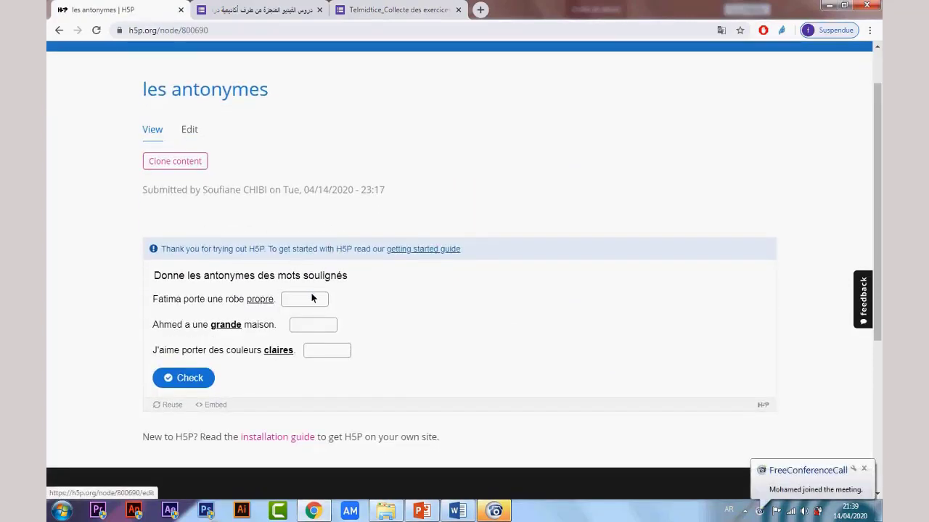
pyautogui.scroll(-1, 319, 305)
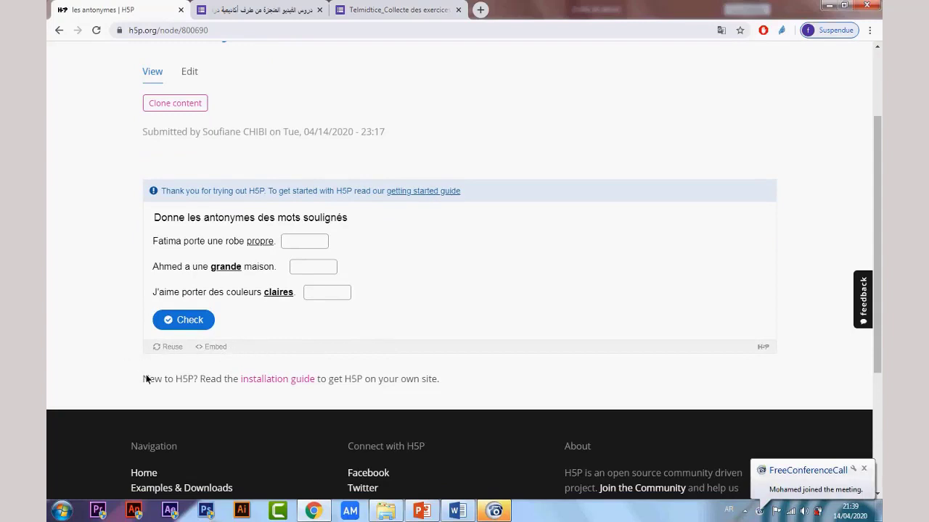
# Step: Copy the complete embed code of the les antonymes exercise and return to the Telmidtice collection form
pyautogui.hotkey('ctrl', '+')
pyautogui.hotkey('ctrl', '+')
pyautogui.hotkey('ctrl', '+')
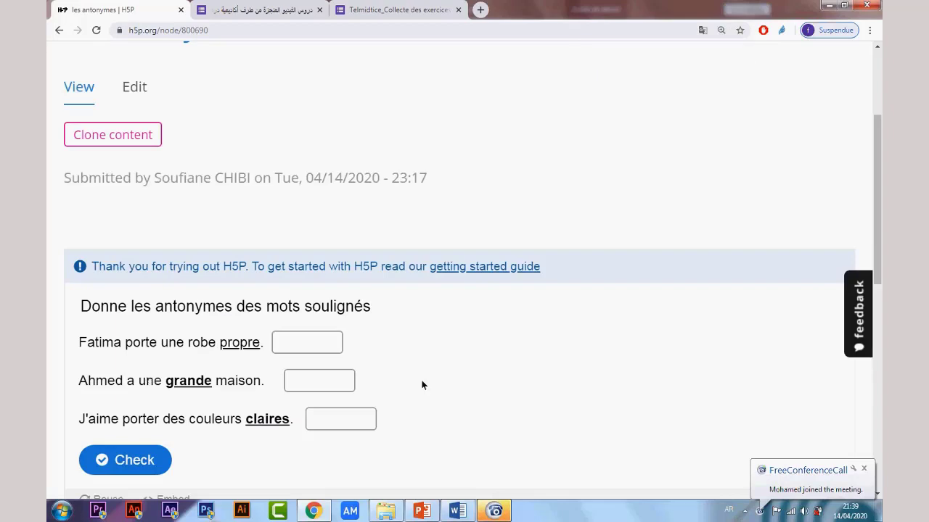
pyautogui.scroll(-5, 421, 380)
pyautogui.scroll(2, 406, 331)
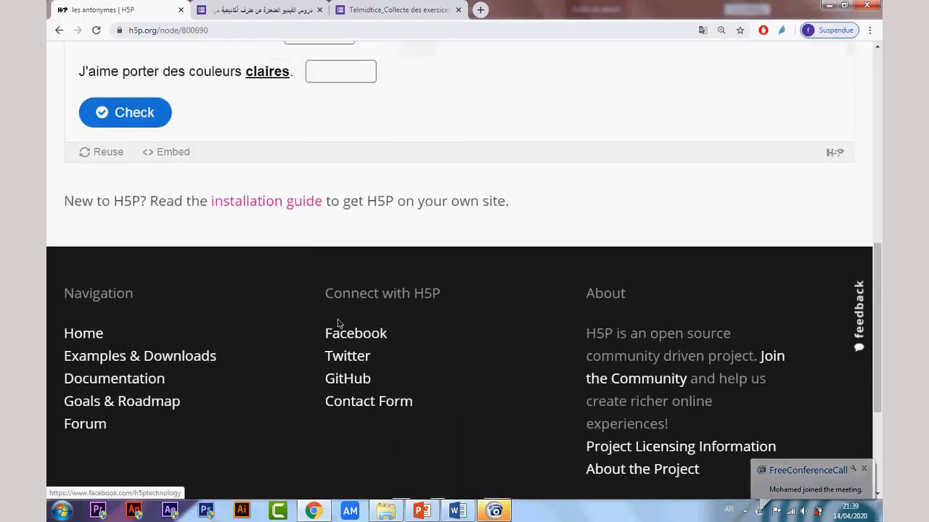
pyautogui.scroll(2, 339, 326)
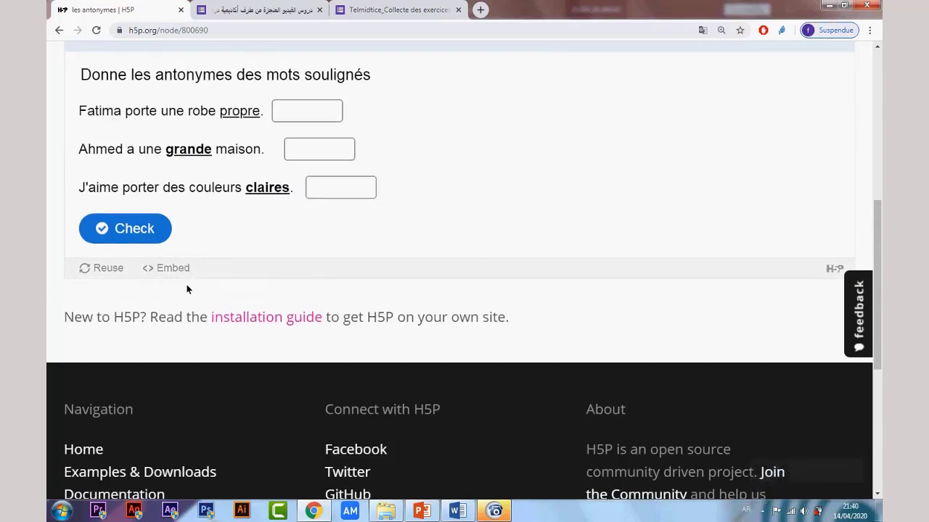
pyautogui.click(176, 324)
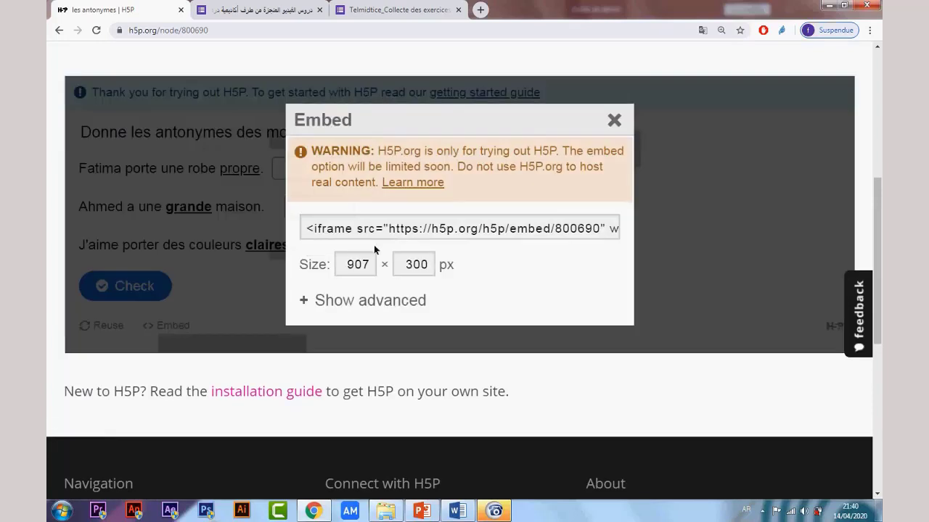
pyautogui.tripleClick(459, 229)
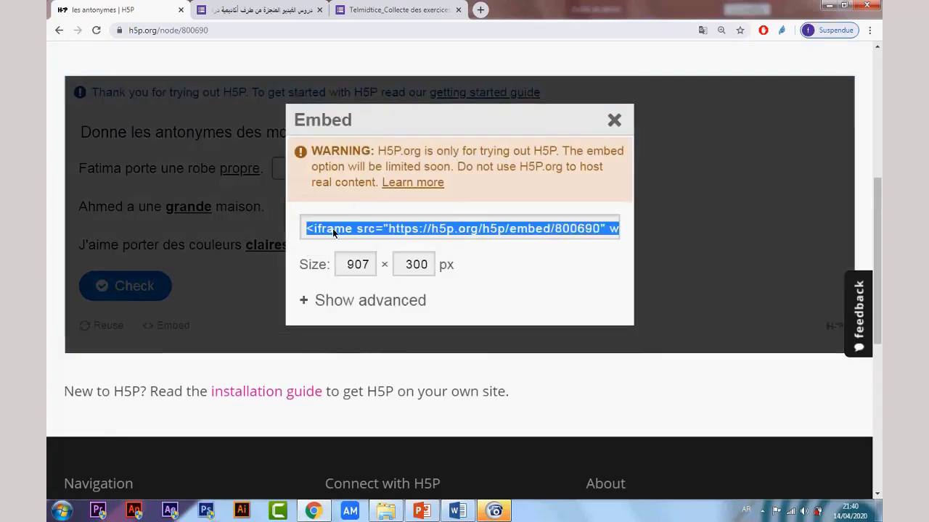
pyautogui.rightClick(333, 229)
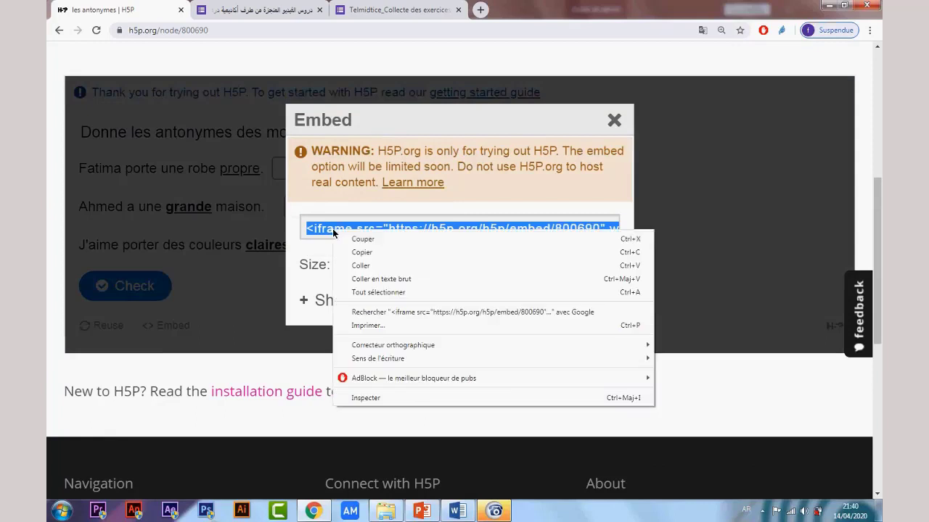
pyautogui.click(362, 253)
pyautogui.click(399, 11)
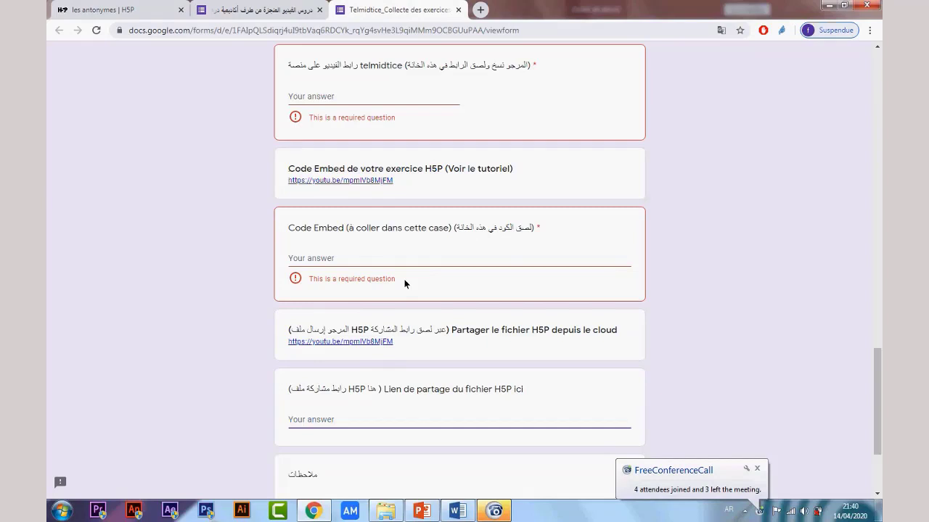
pyautogui.rightClick(332, 420)
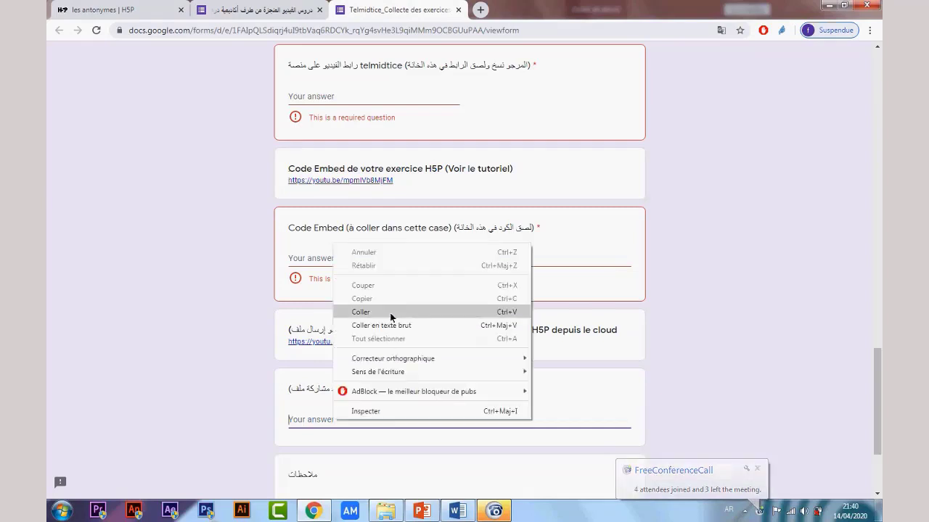
pyautogui.click(390, 317)
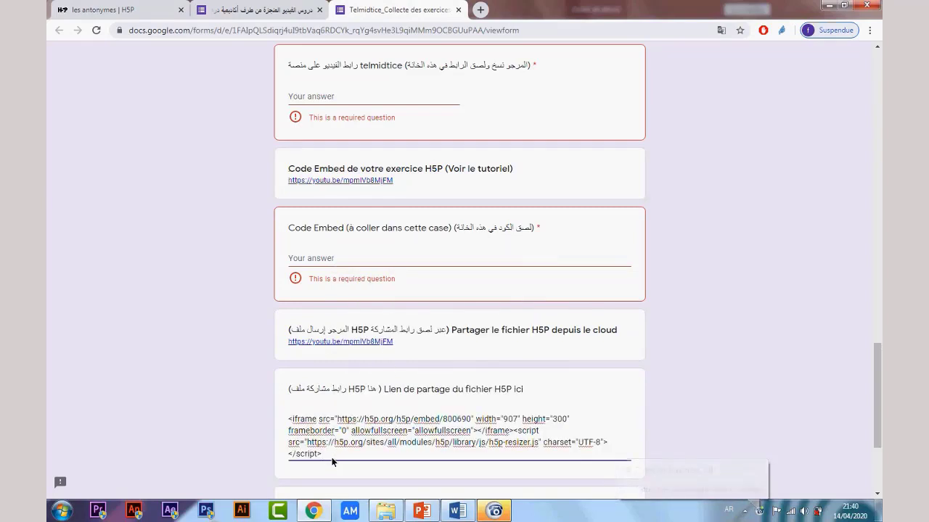
pyautogui.moveTo(313, 458); pyautogui.dragTo(272, 418)
pyautogui.press('BackSpace')
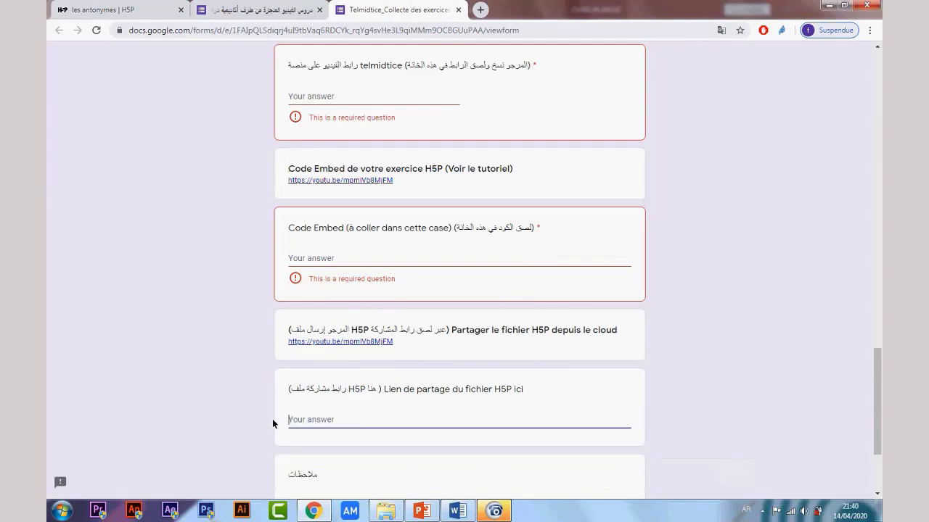
# Step: Paste the copied iframe code into the form's required Code Embed field
pyautogui.click(335, 259)
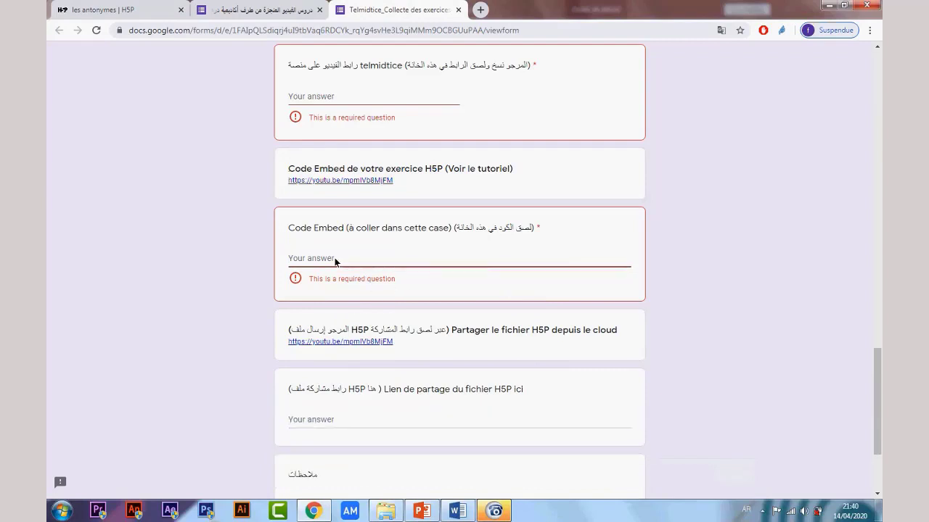
pyautogui.hotkey('ctrl', 'v')
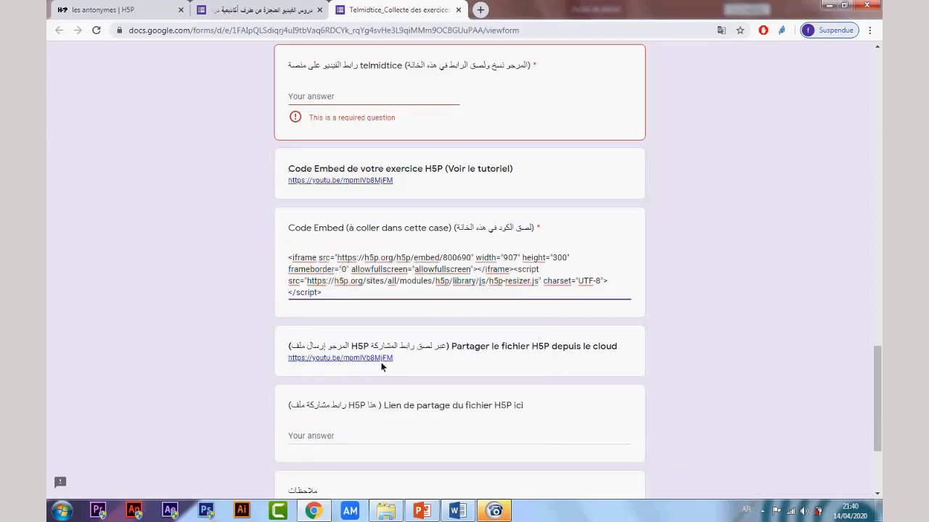
# Step: Return to the les antonymes exercise, download it as an .h5p file and show the downloaded file in its folder
pyautogui.click(207, 13)
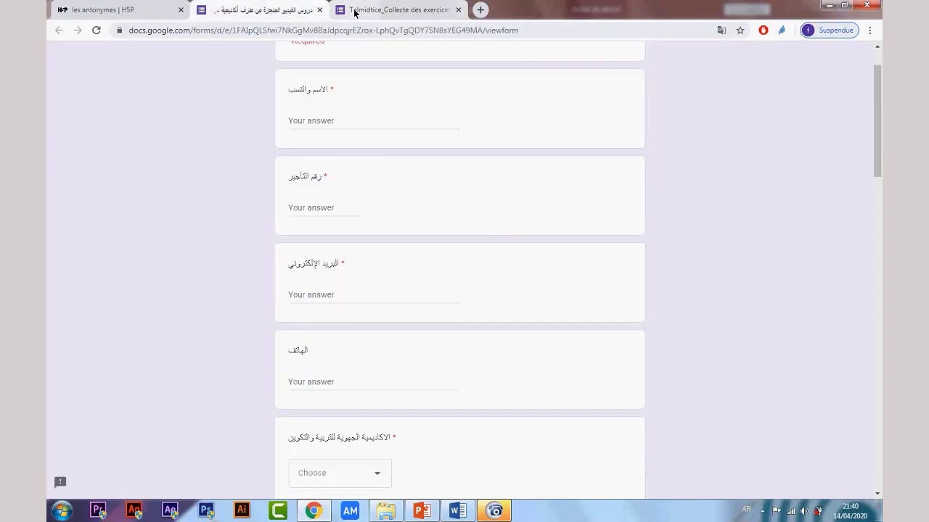
pyautogui.click(355, 12)
pyautogui.click(123, 8)
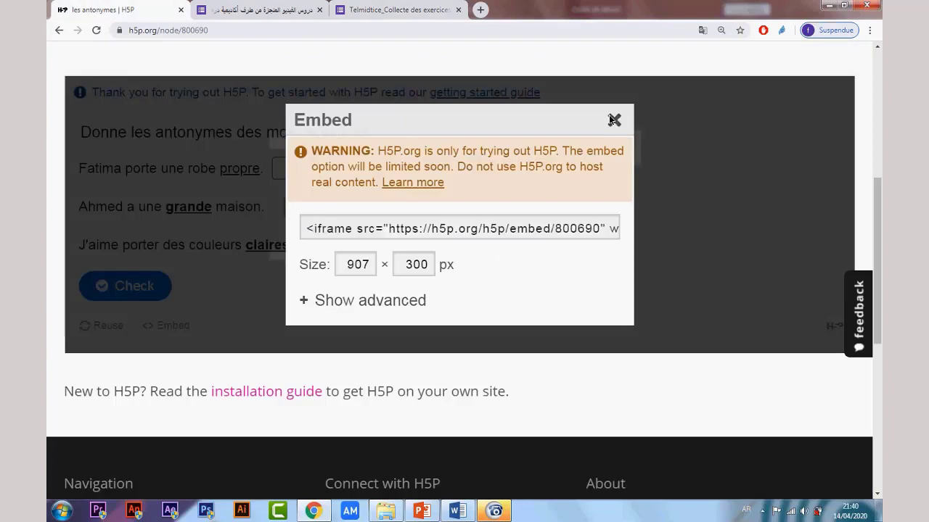
pyautogui.click(614, 120)
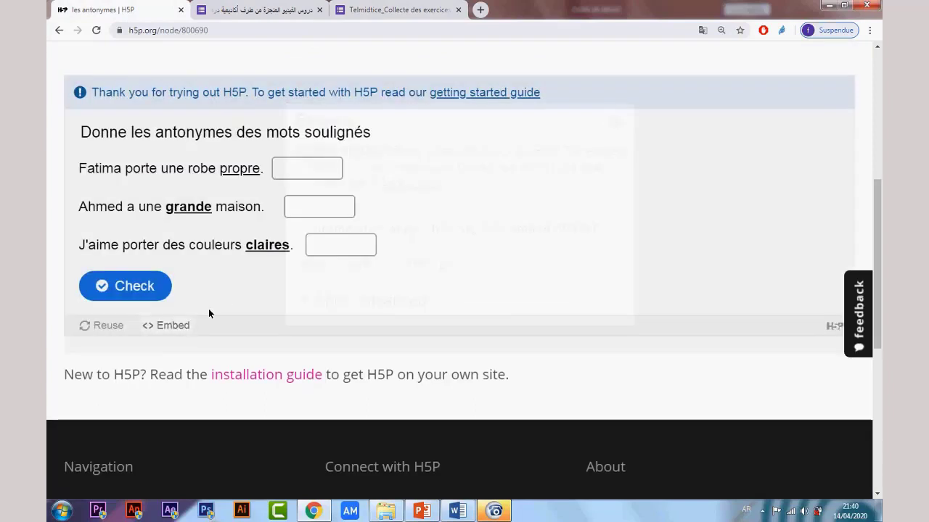
pyautogui.click(108, 324)
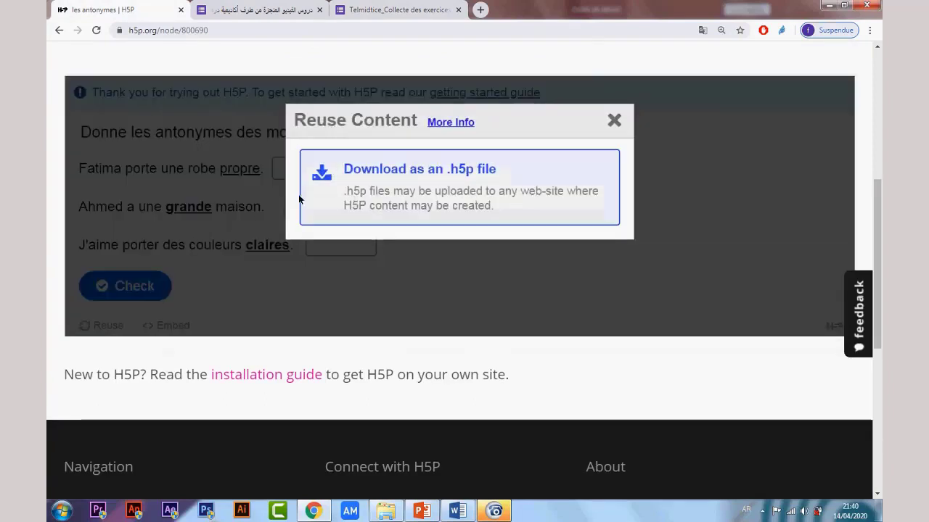
pyautogui.click(445, 174)
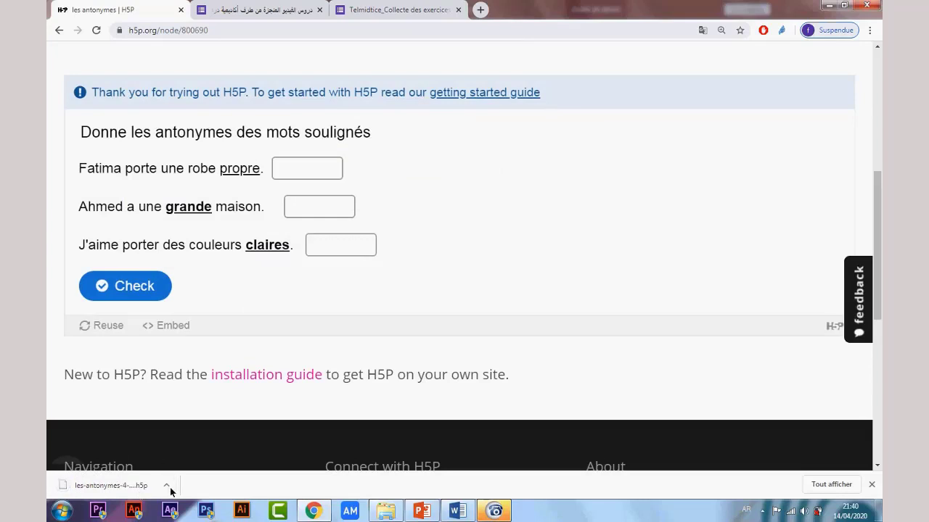
pyautogui.click(166, 486)
pyautogui.click(211, 447)
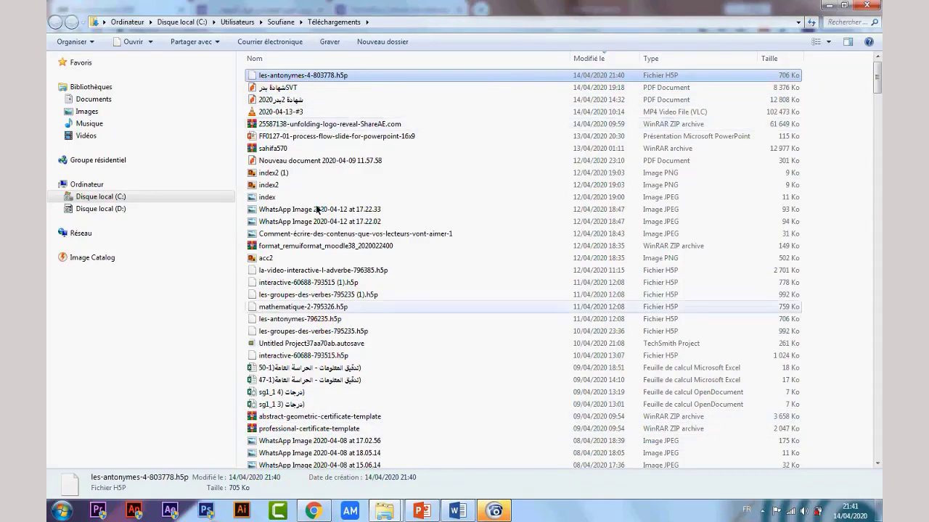
# Step: Return to the browser and open Google Drive at drive.google.com/drive in a new tab
pyautogui.click(314, 511)
pyautogui.click(422, 20)
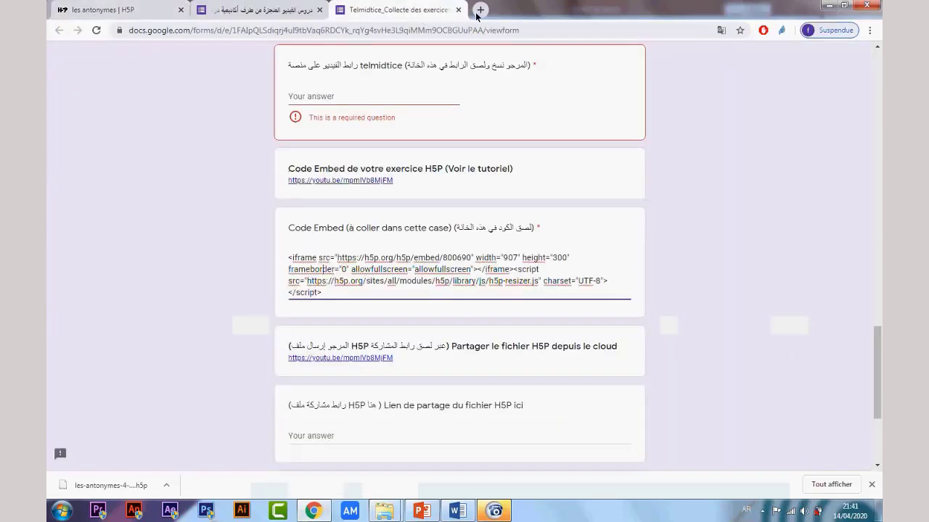
pyautogui.click(479, 10)
pyautogui.click(417, 34)
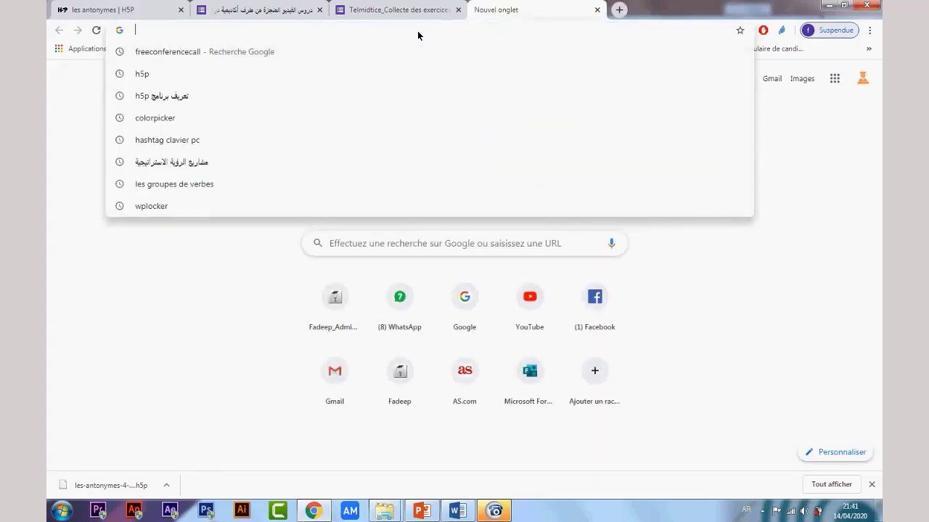
pyautogui.hotkey('alt', 'shift')
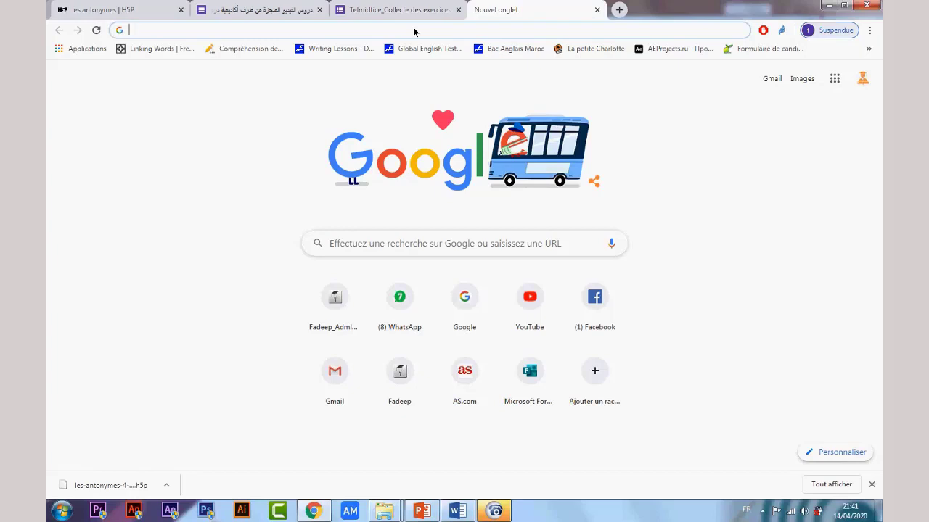
pyautogui.write('drive.google.com/drive')
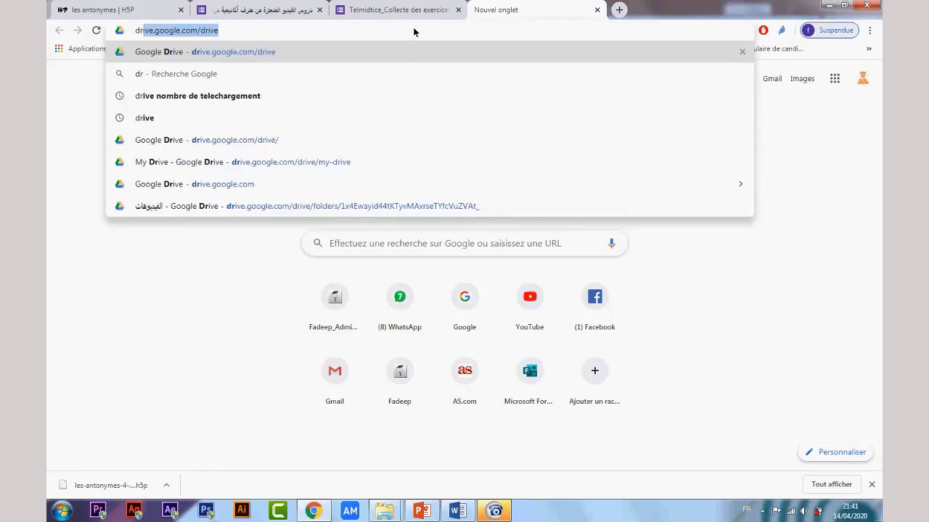
pyautogui.press('Return')
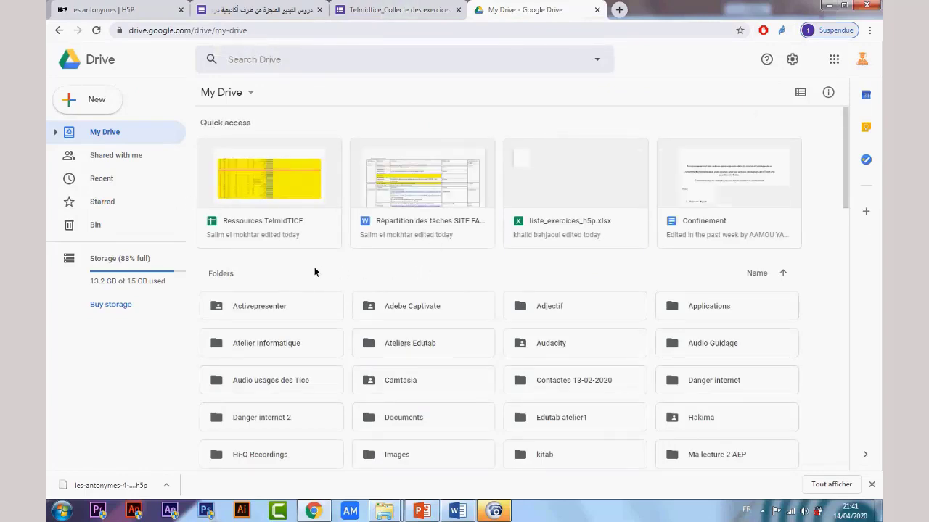
# Step: Upload les-antonymes-4-803778.h5p from the Téléchargements folder to My Drive
pyautogui.click(91, 99)
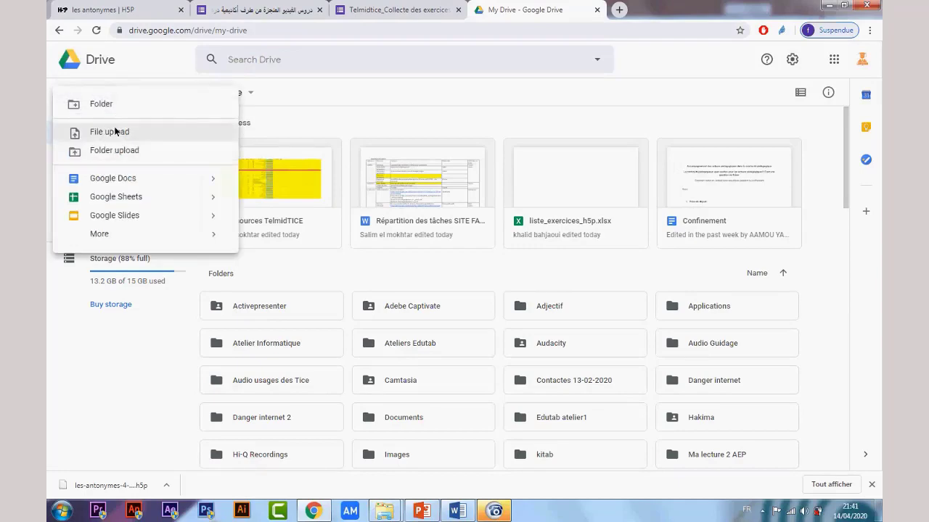
pyautogui.click(116, 132)
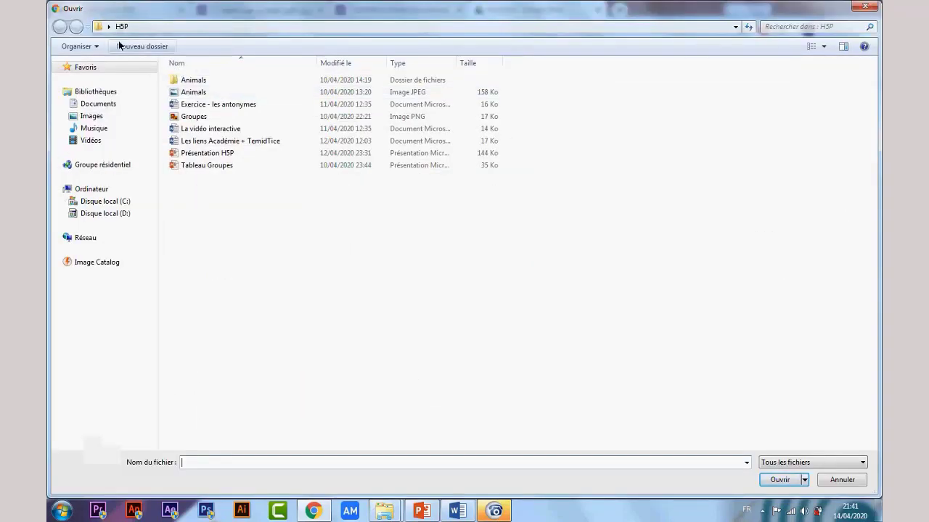
pyautogui.click(108, 26)
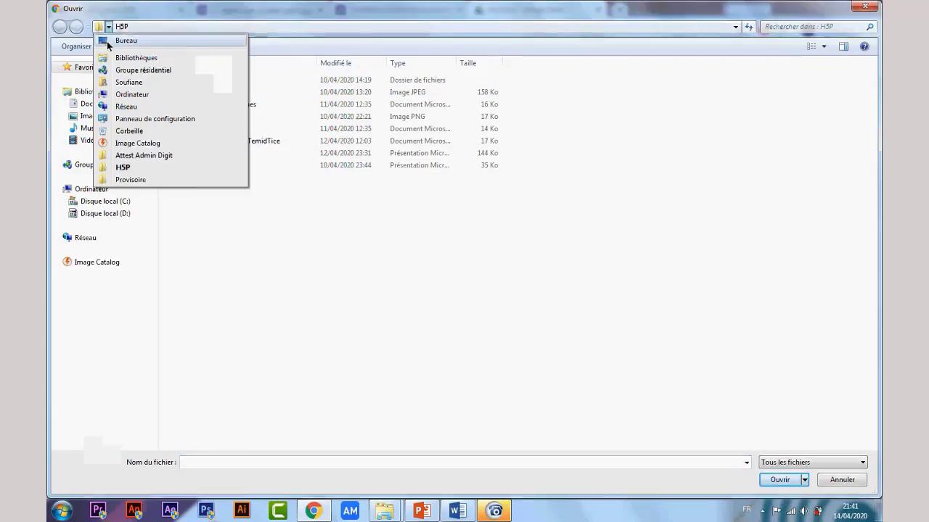
pyautogui.click(153, 83)
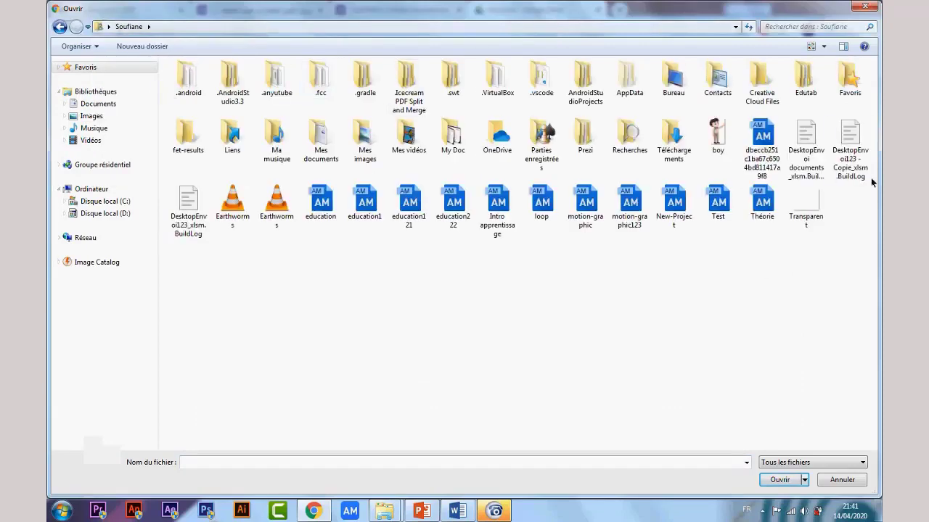
pyautogui.doubleClick(675, 140)
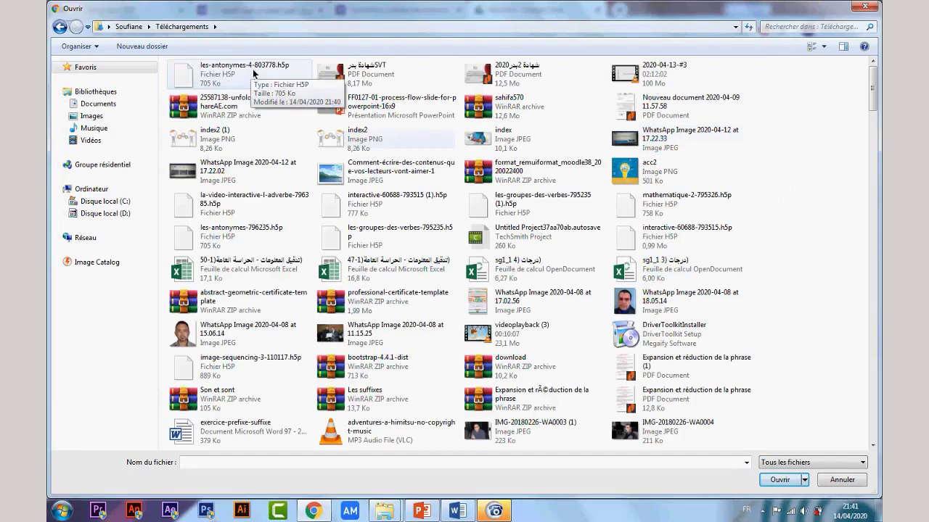
pyautogui.doubleClick(209, 74)
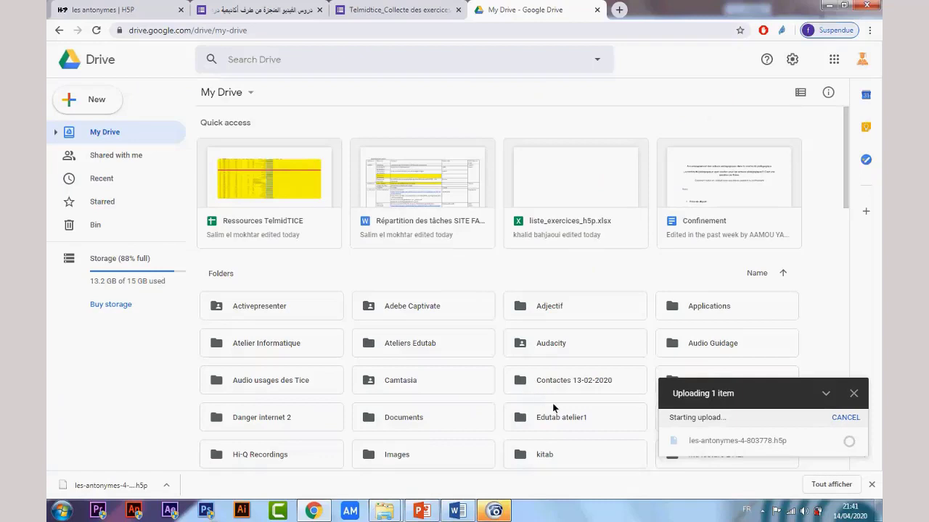
# Step: Locate the uploaded les-antonymes-4-803778.h5p in My Drive and get its shareable link
pyautogui.scroll(-1, 613, 429)
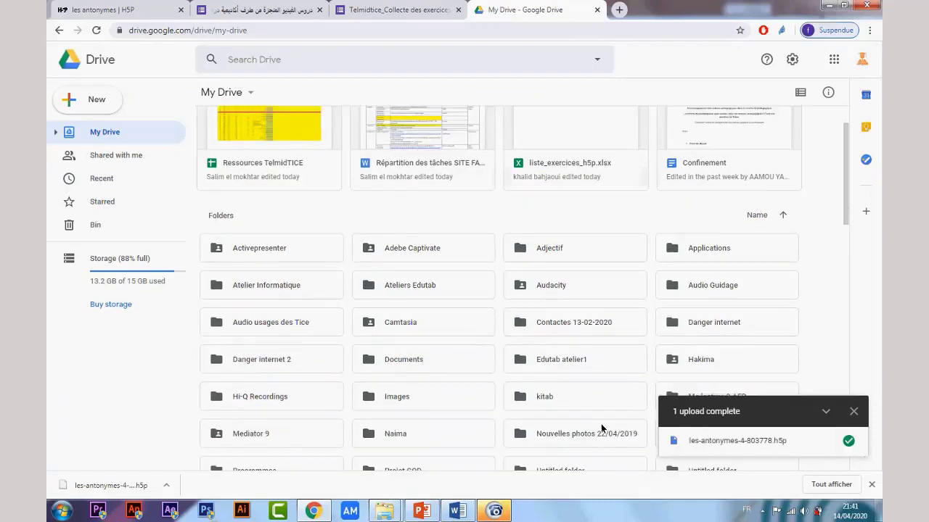
pyautogui.scroll(-1, 601, 424)
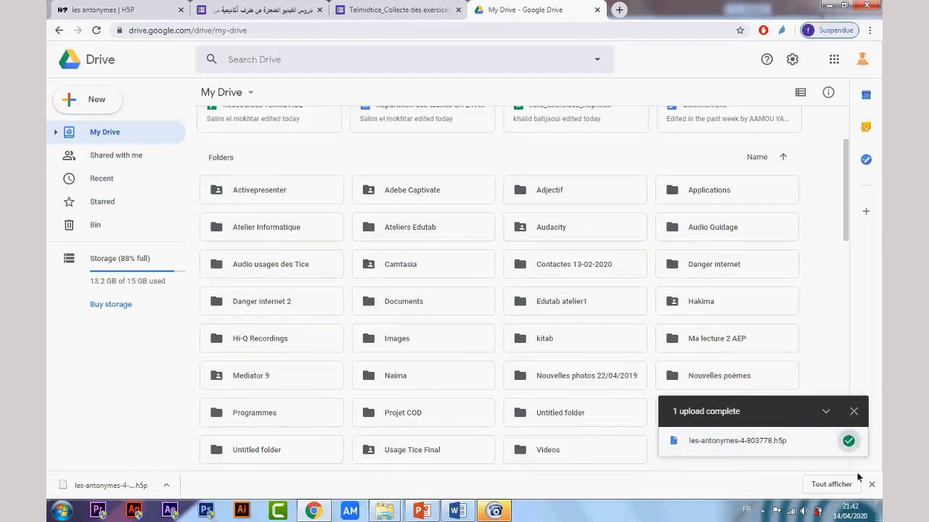
pyautogui.click(848, 441)
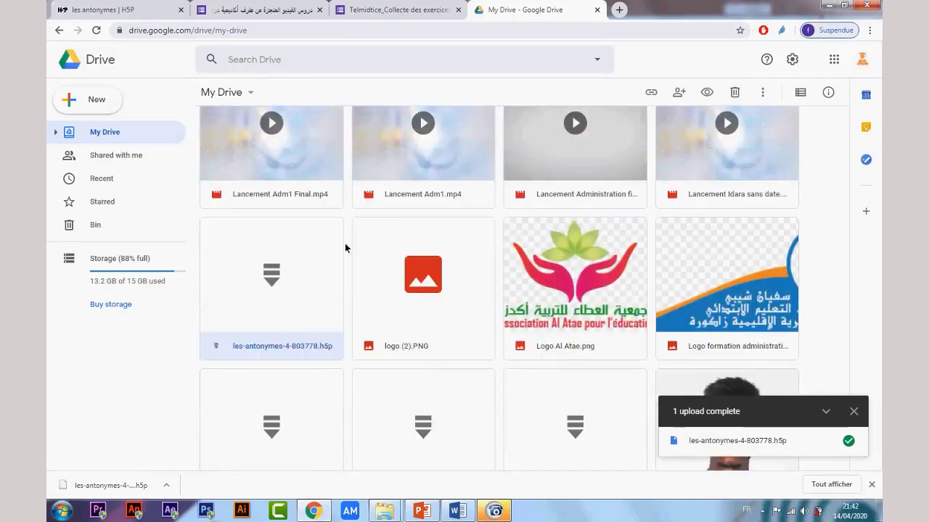
pyautogui.rightClick(274, 277)
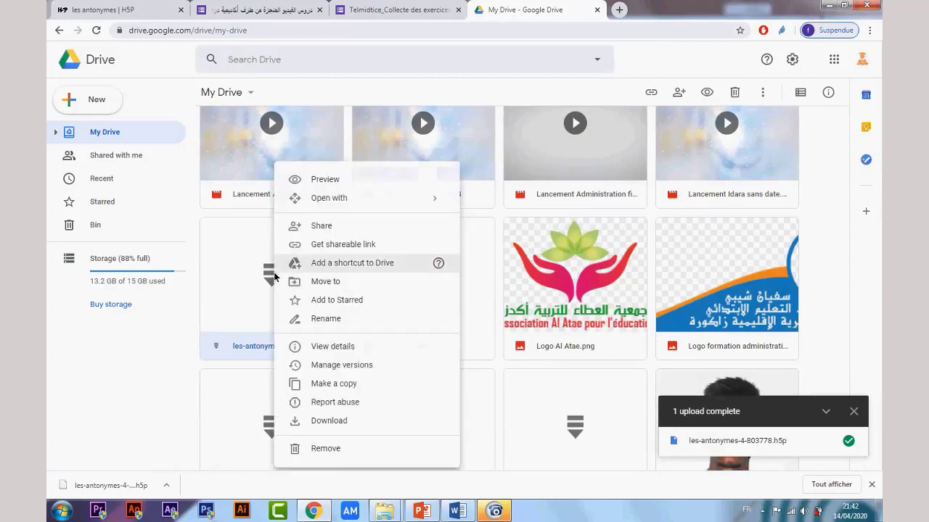
pyautogui.click(351, 247)
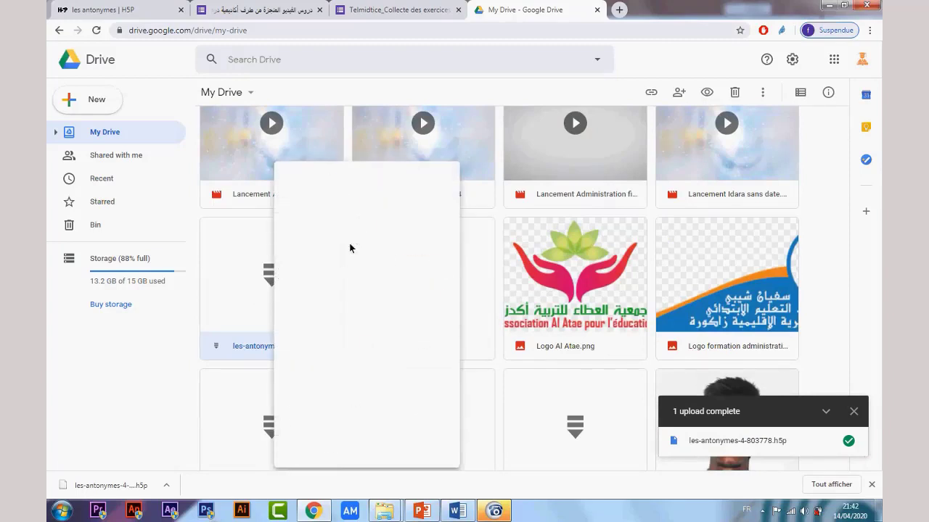
# Step: Paste the Drive sharing link into the Telmidtice form's H5P file sharing link field and highlight the whole link
pyautogui.click(374, 9)
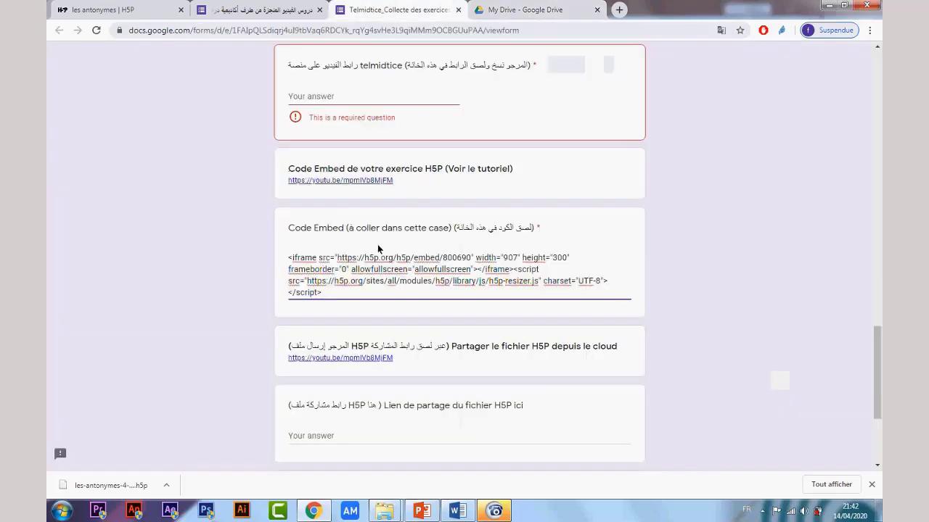
pyautogui.scroll(-3, 377, 249)
pyautogui.click(318, 320)
pyautogui.rightClick(318, 318)
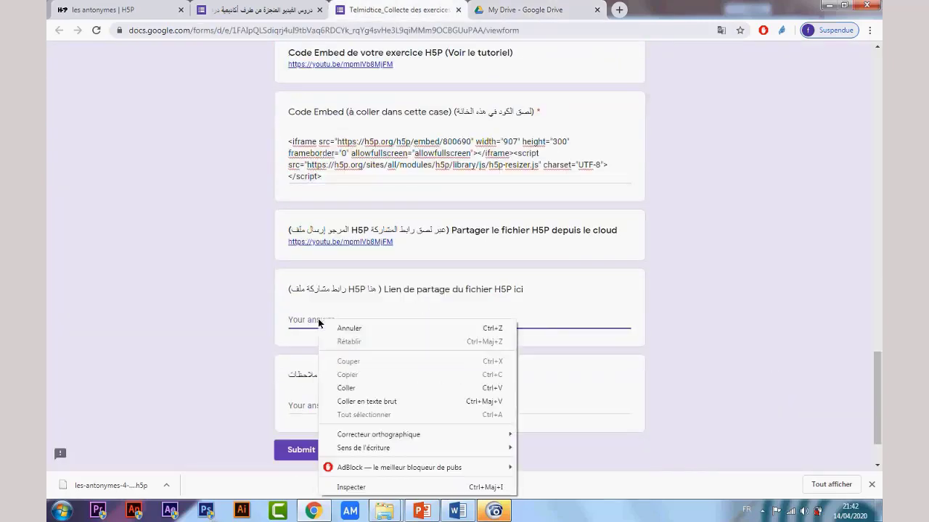
pyautogui.click(356, 383)
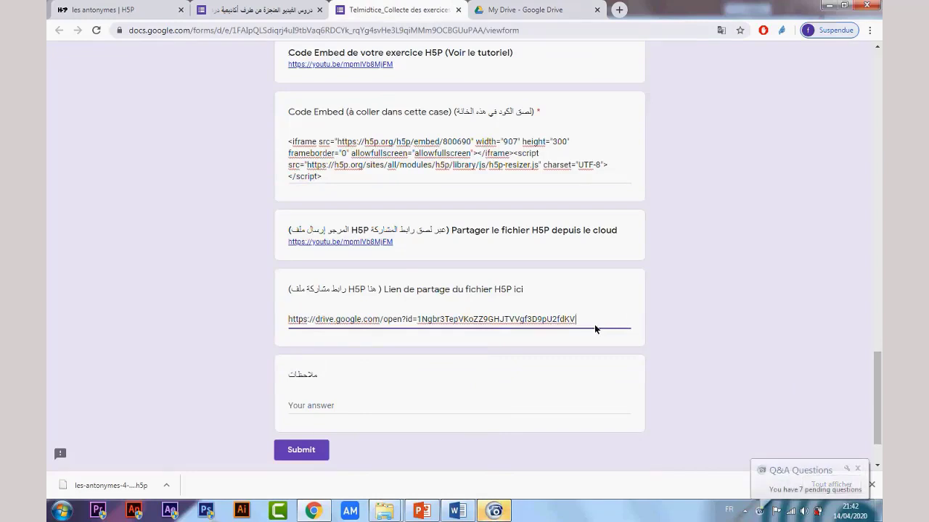
pyautogui.moveTo(599, 325); pyautogui.dragTo(276, 326)
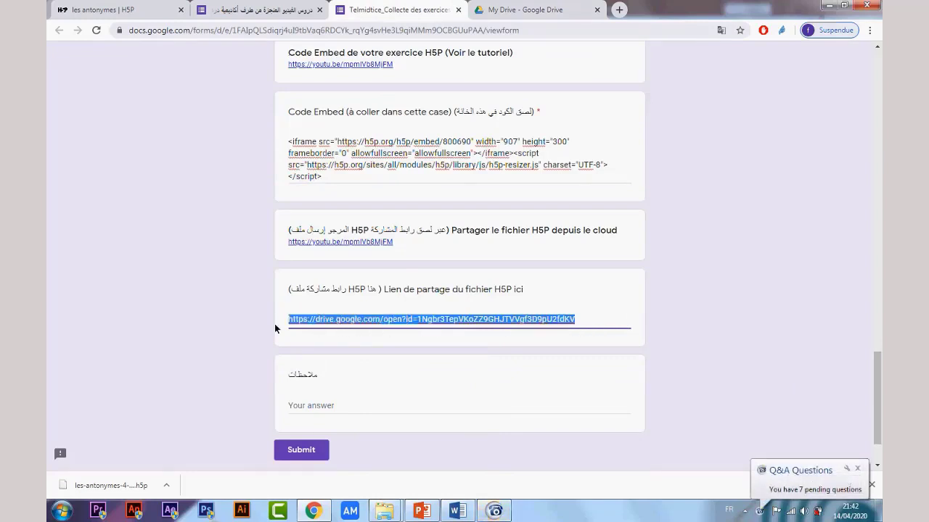
pyautogui.click(296, 455)
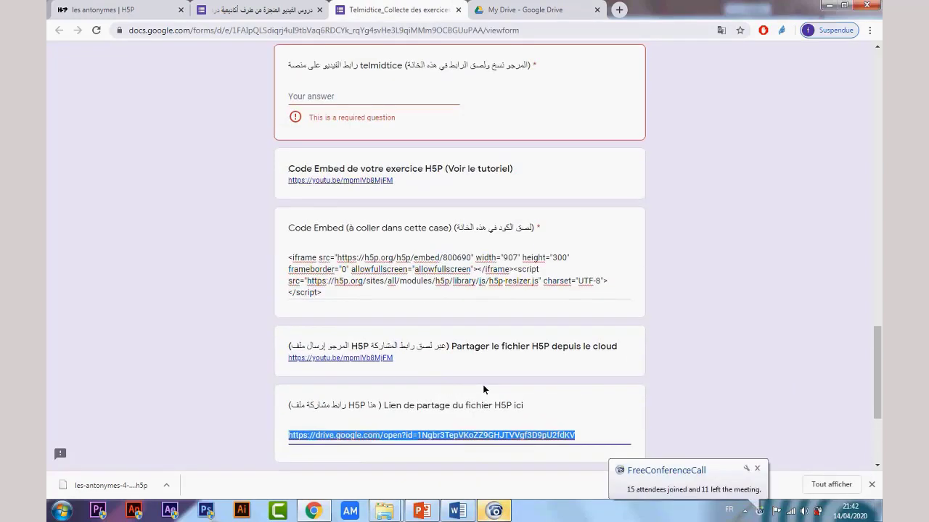
# Step: Examine the video submission form down to its lesson title, YouTube link and remarks fields, and compare it with the exercise collection form
pyautogui.hotkey('ctrl', 'shift', 'Tab')
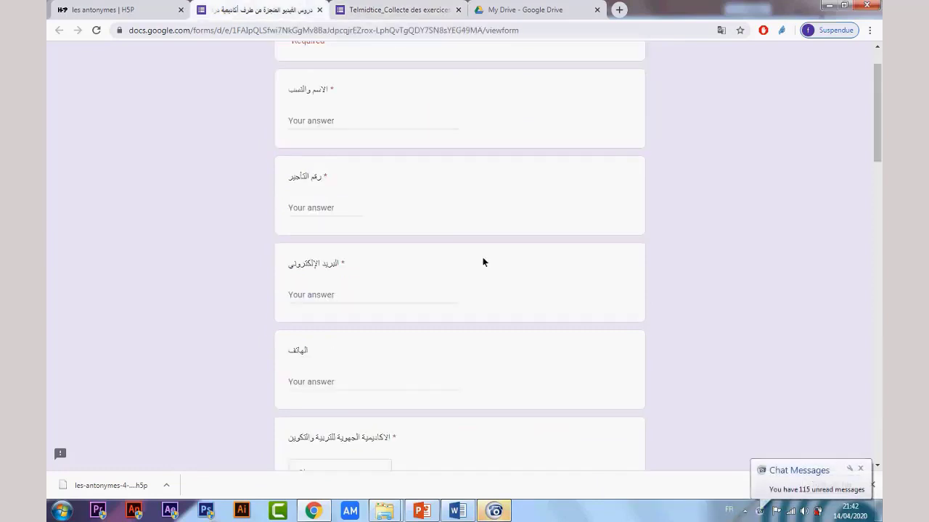
pyautogui.scroll(-3, 484, 263)
pyautogui.scroll(-2, 483, 287)
pyautogui.scroll(3, 483, 296)
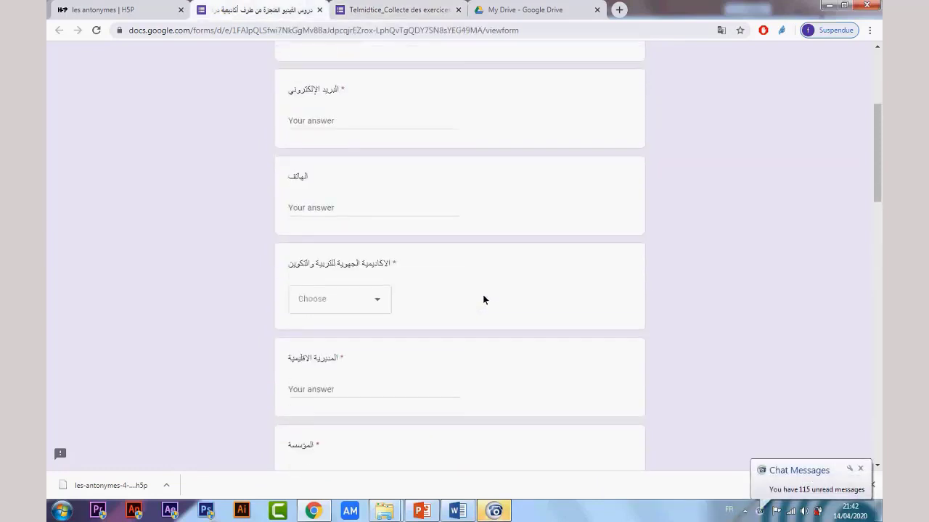
pyautogui.scroll(-2, 484, 300)
pyautogui.scroll(-10, 484, 300)
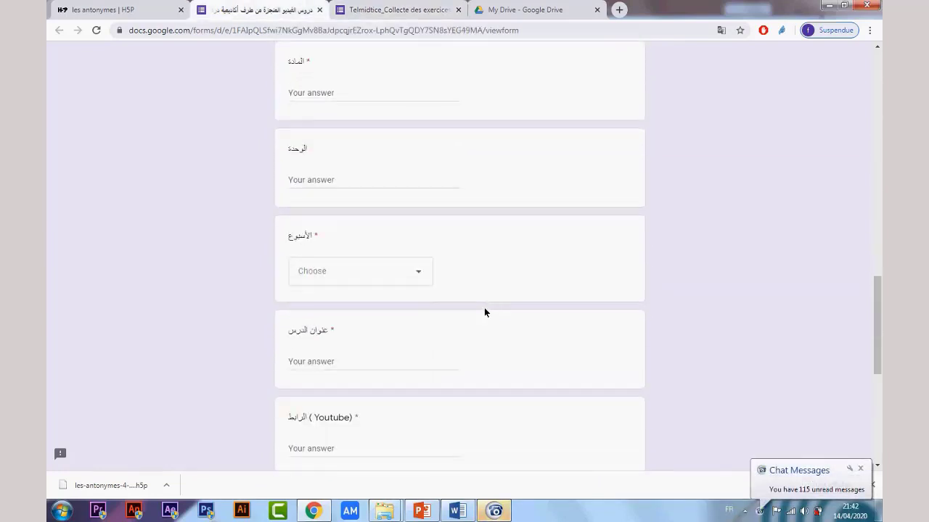
pyautogui.scroll(-3, 485, 313)
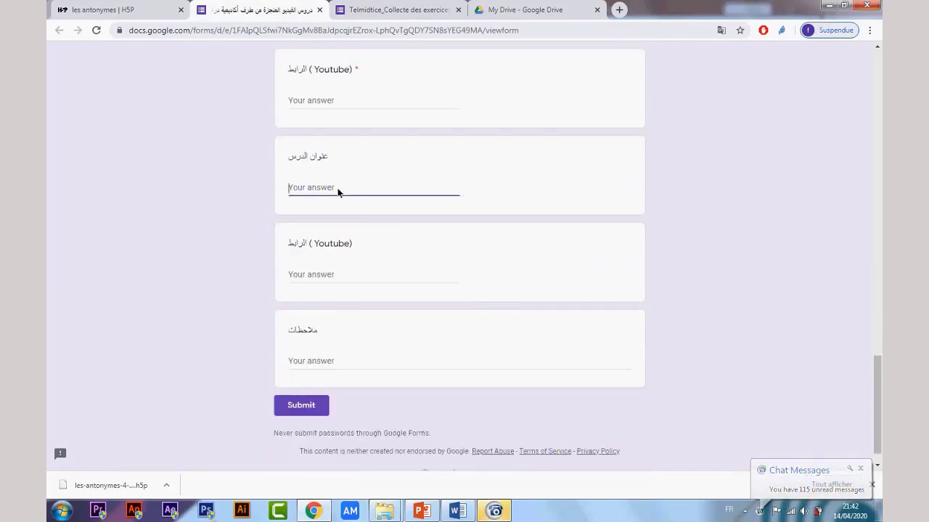
pyautogui.click(344, 275)
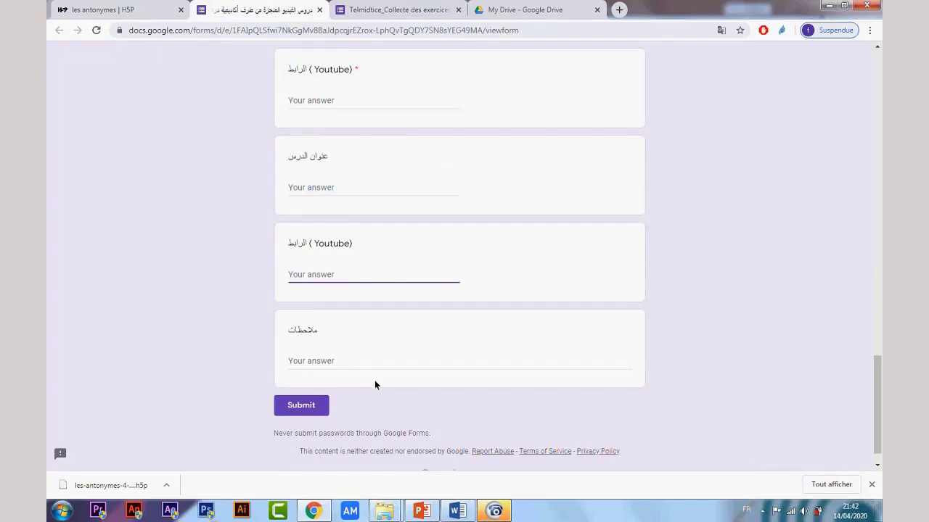
pyautogui.click(466, 6)
pyautogui.scroll(-1, 455, 269)
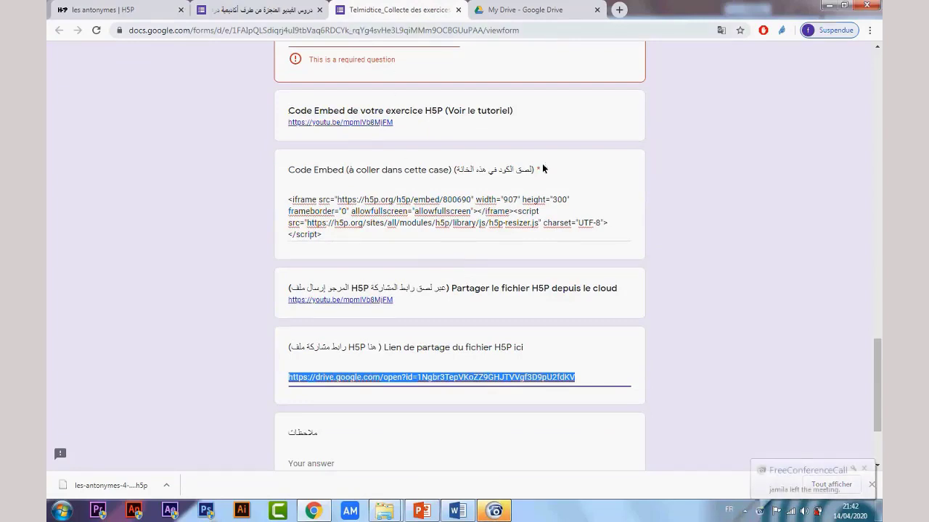
pyautogui.click(279, 13)
pyautogui.click(334, 11)
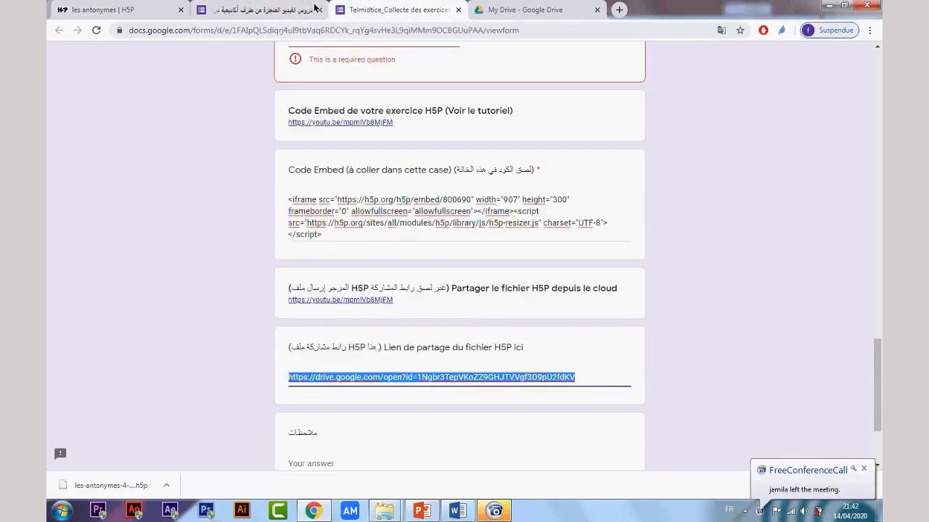
pyautogui.click(326, 12)
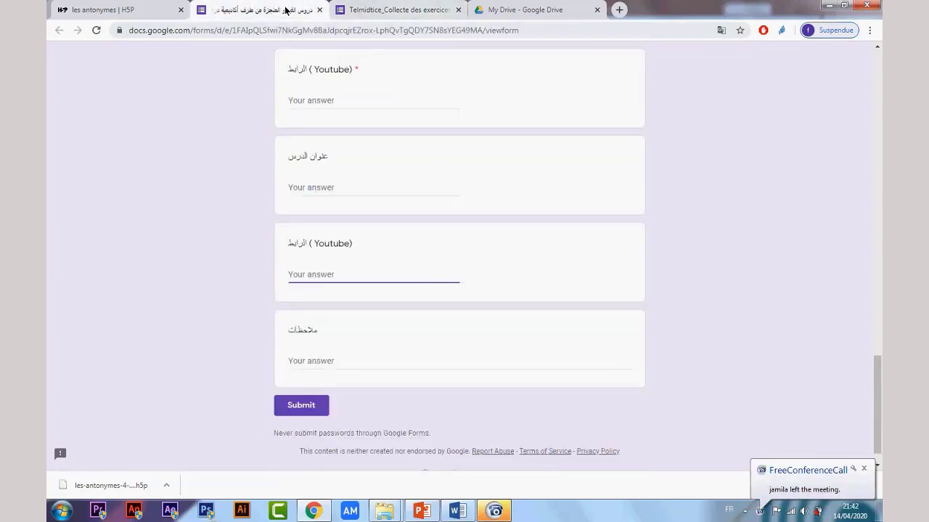